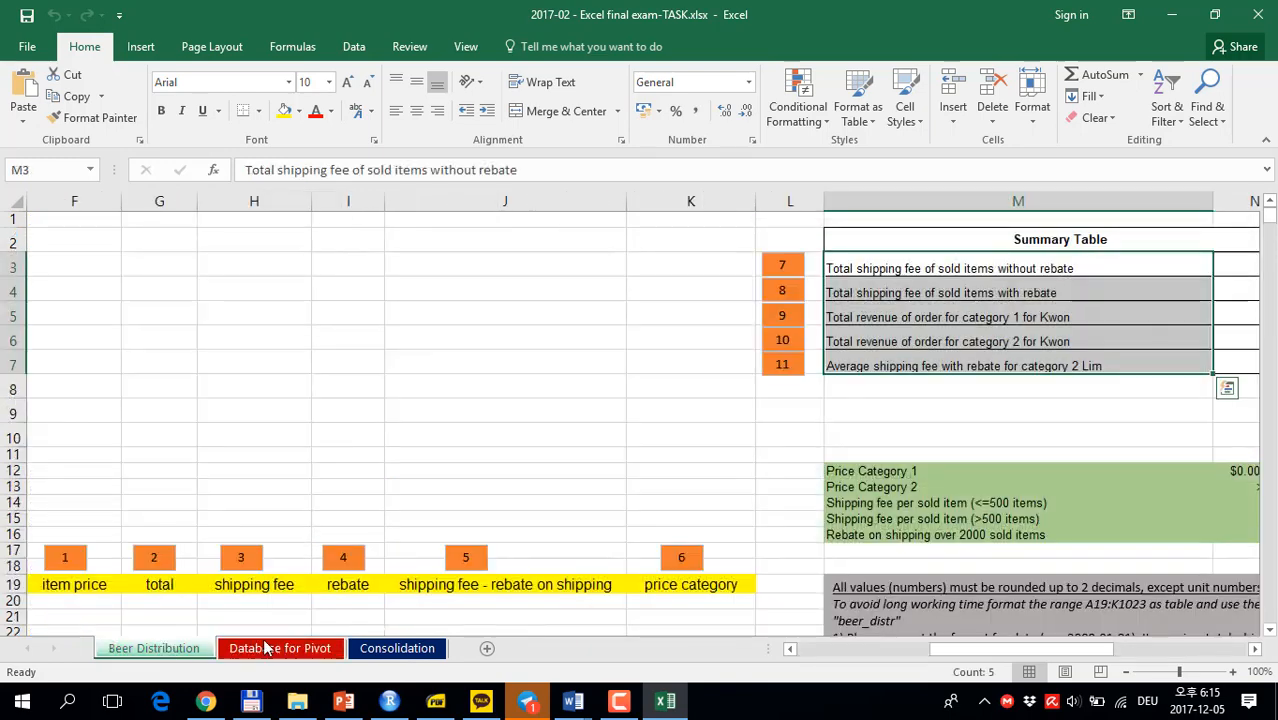
# Switch to the blank Document1 in Word and hide its Navigation pane.
pyautogui.click(876, 650)
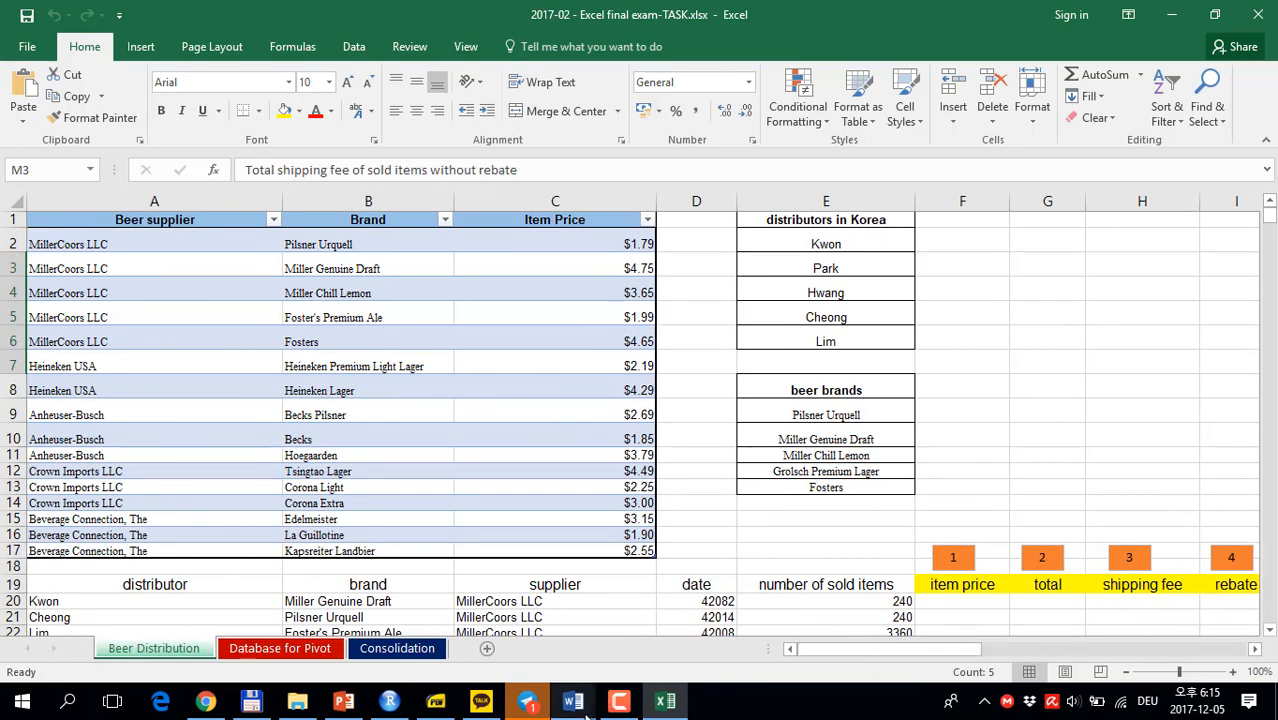
pyautogui.moveTo(573, 700)
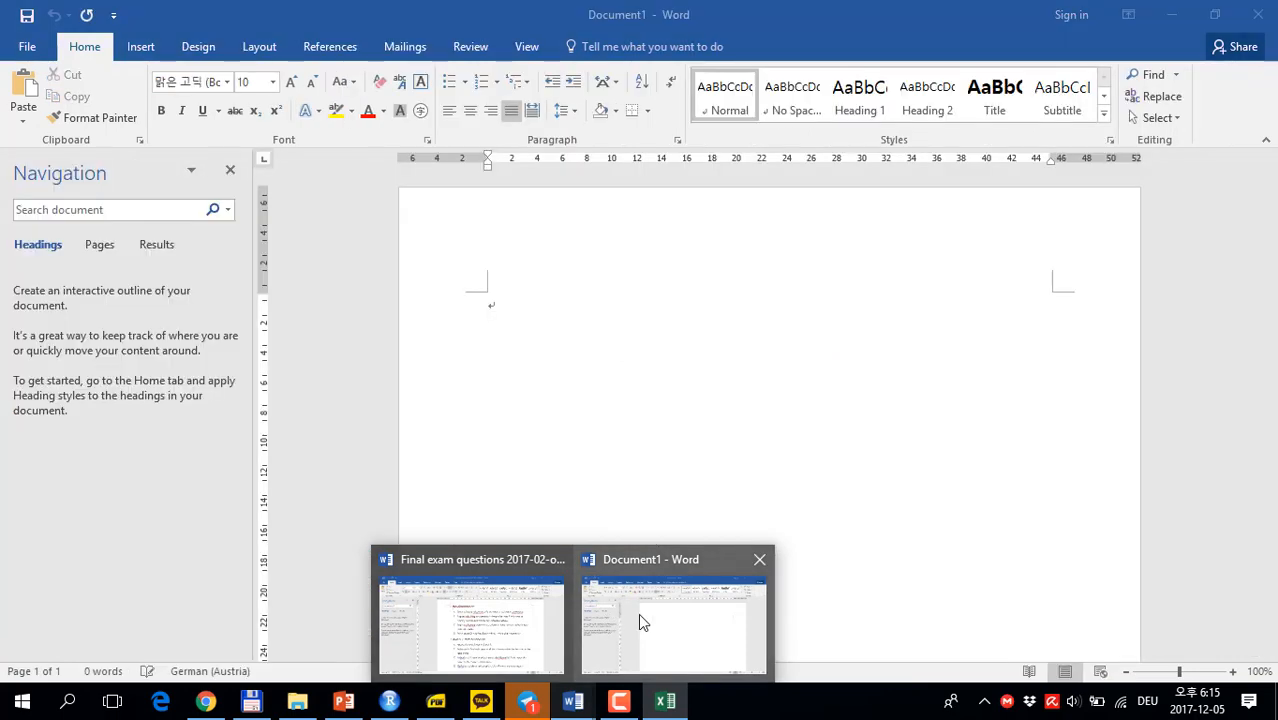
pyautogui.click(642, 622)
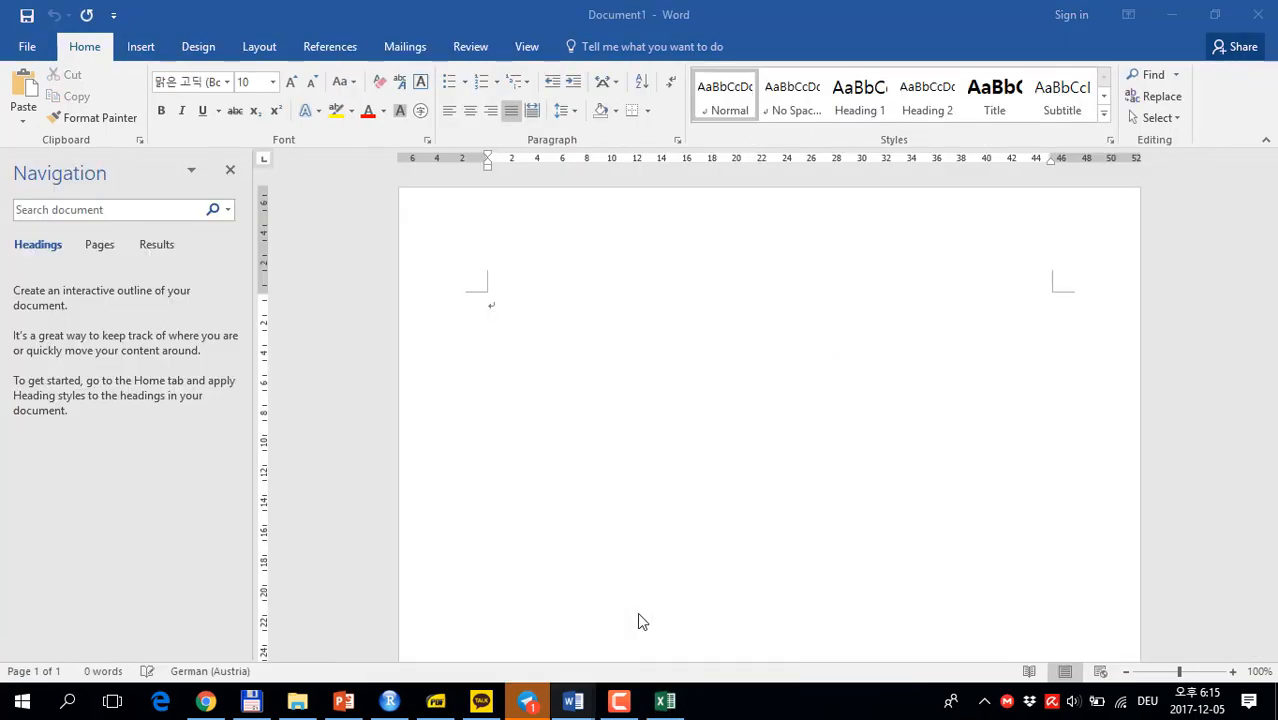
pyautogui.click(230, 170)
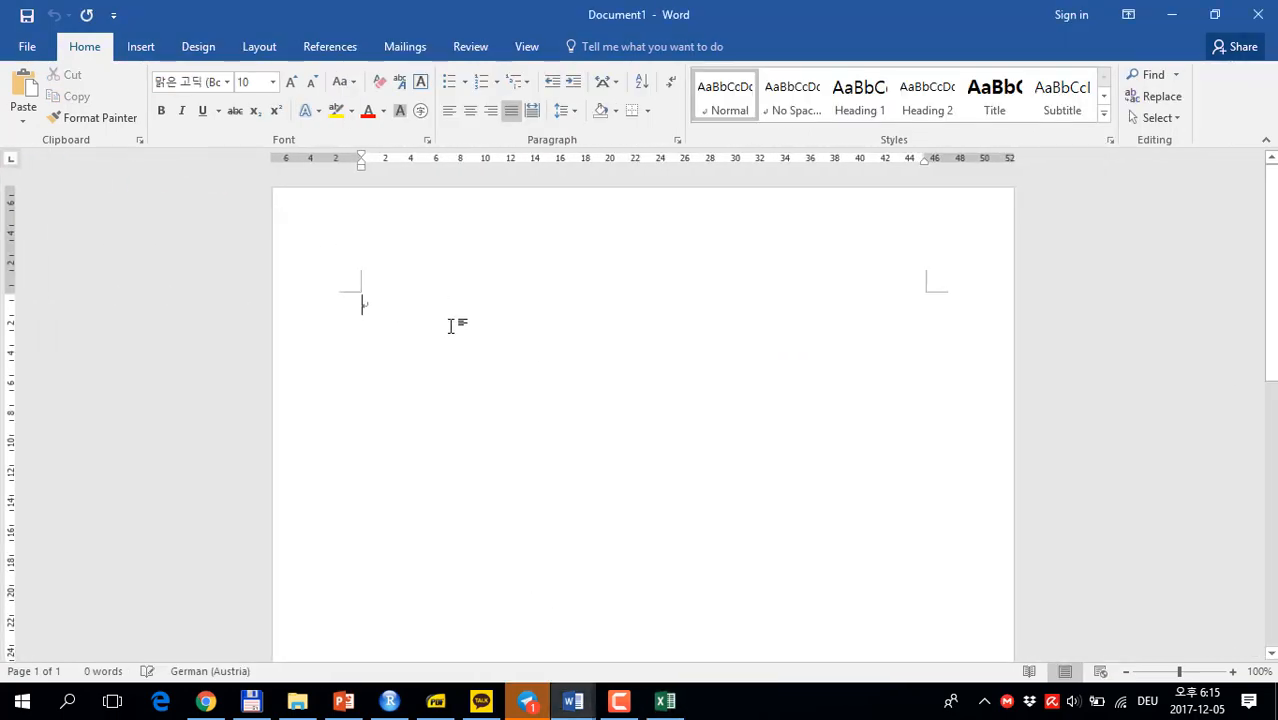
# Enter "1)" on the first line of the blank document.
pyautogui.write('1')
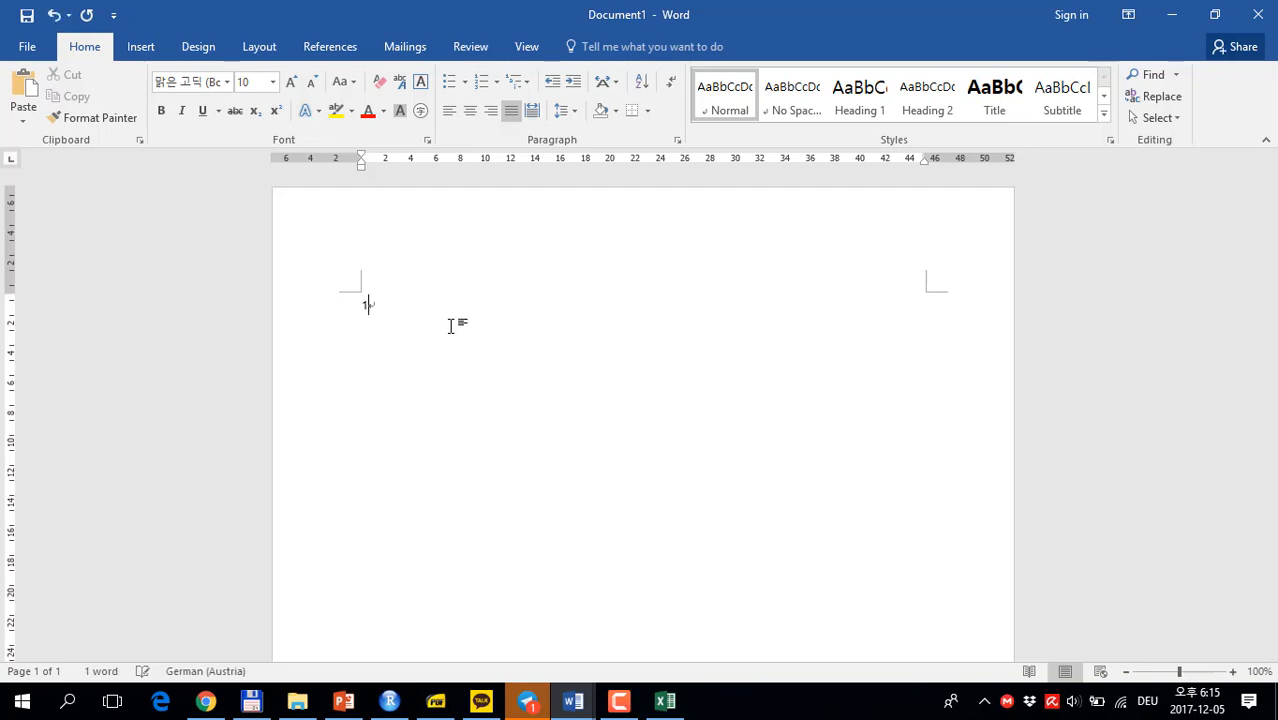
pyautogui.press('BackSpace')
pyautogui.press('BackSpace')
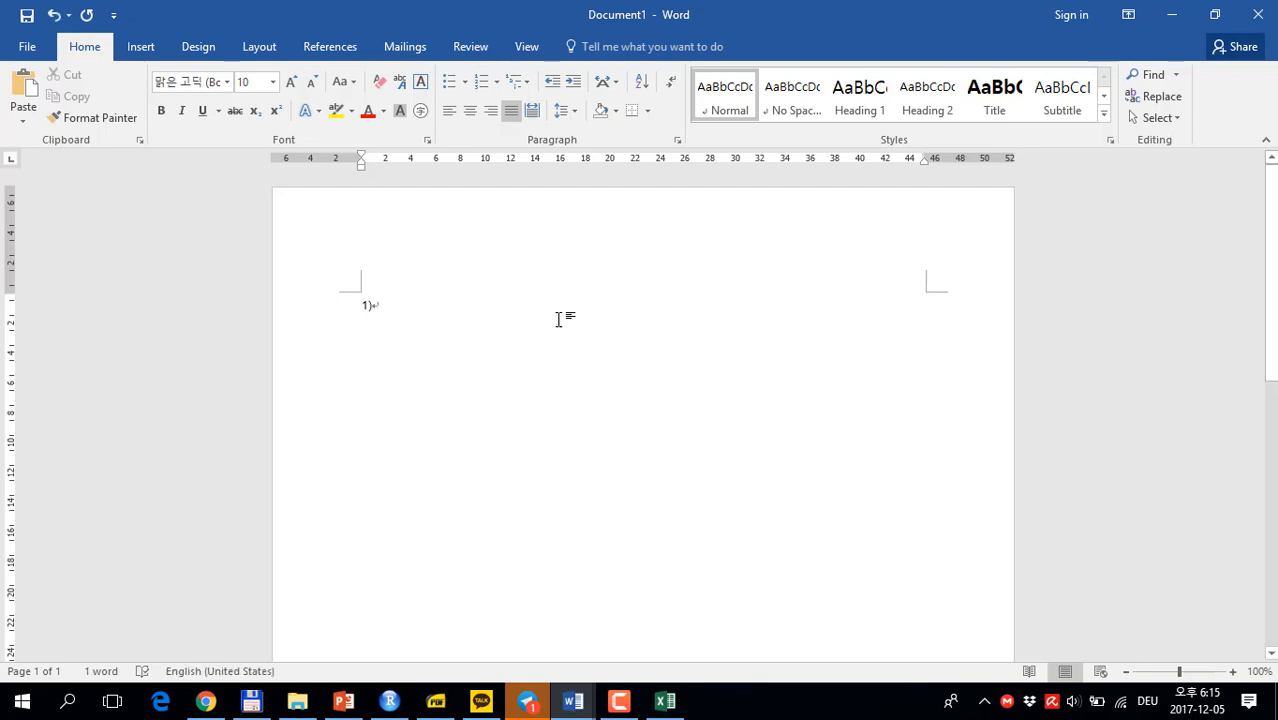
# Change the page orientation of the document to landscape.
pyautogui.moveTo(560, 316); pyautogui.dragTo(360, 162)
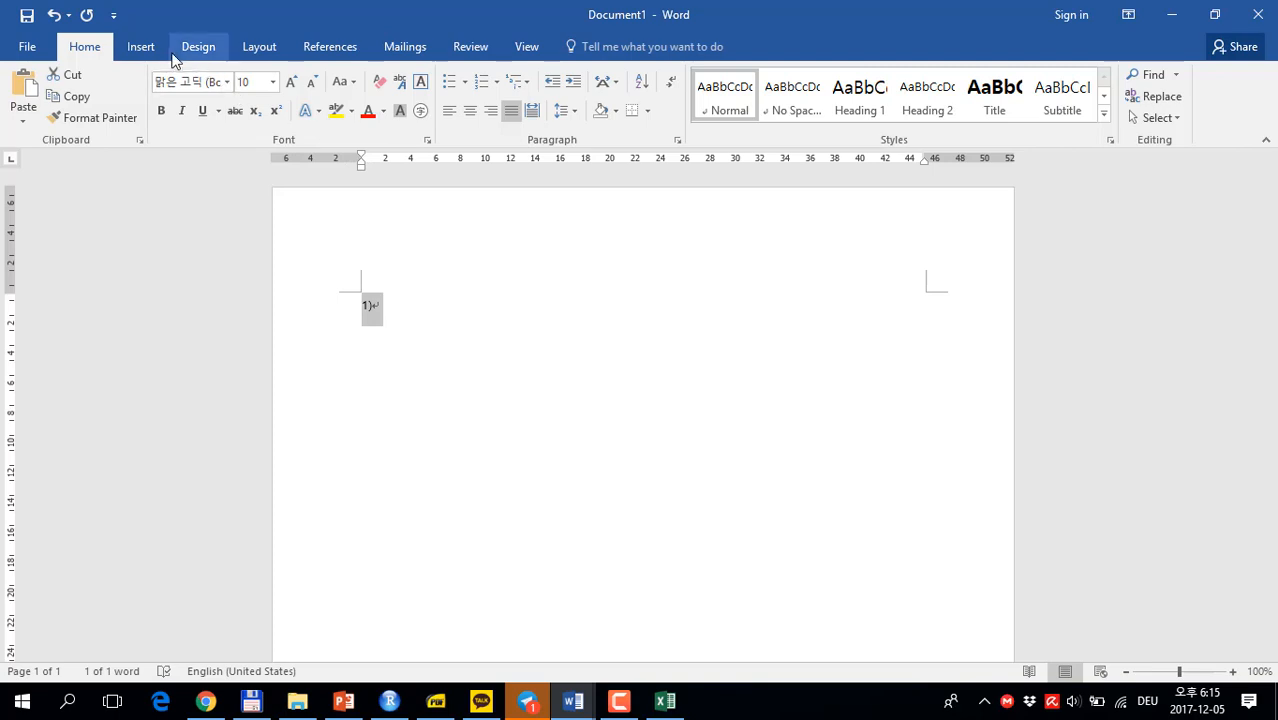
pyautogui.click(253, 44)
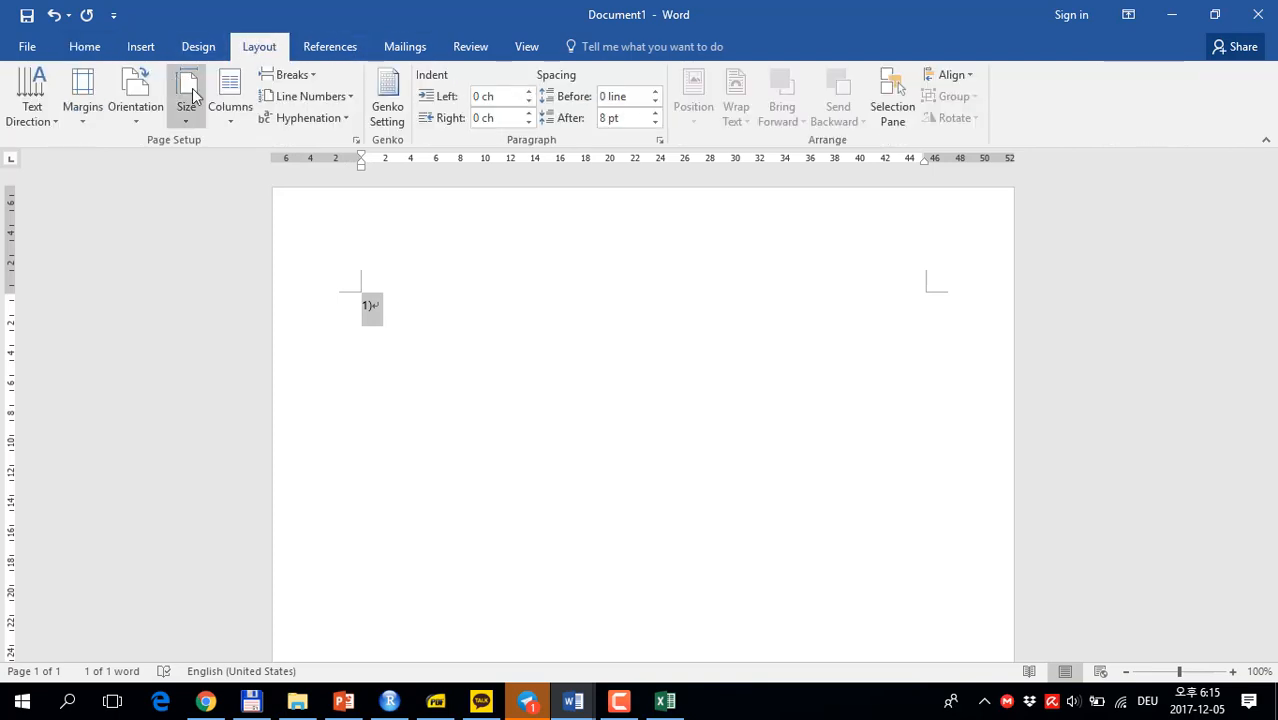
pyautogui.click(136, 115)
pyautogui.click(141, 186)
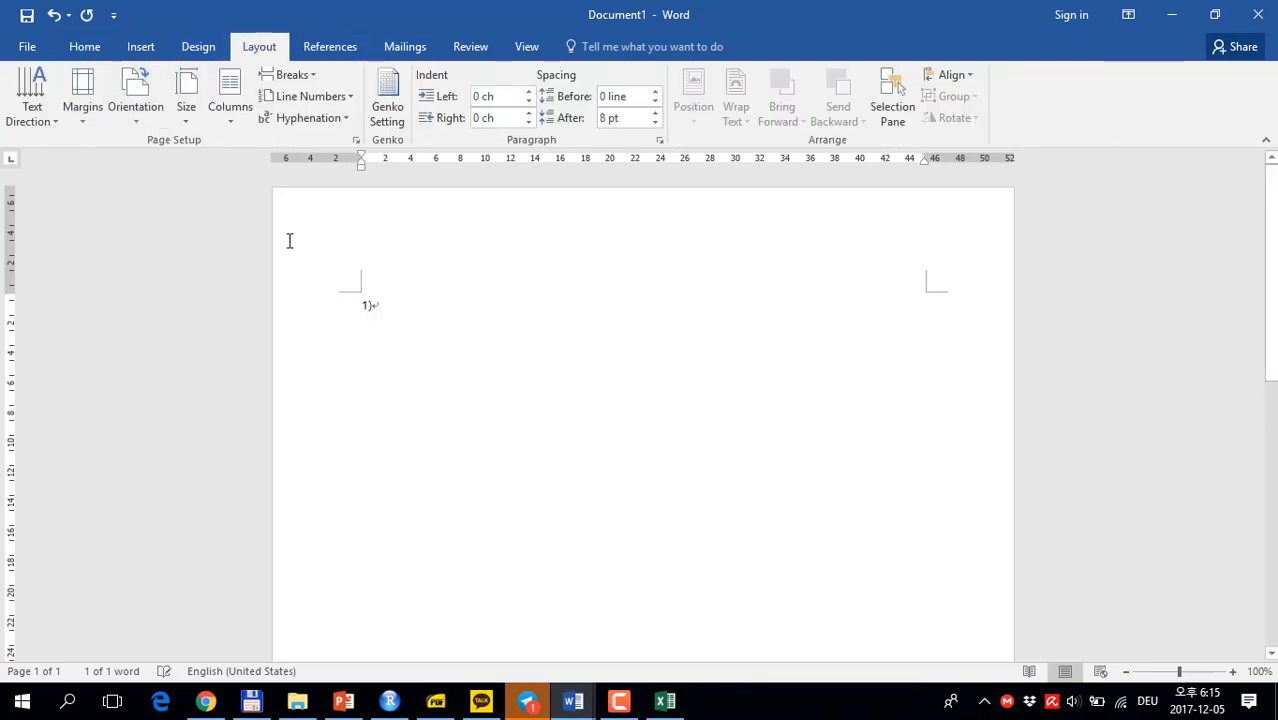
pyautogui.click(322, 283)
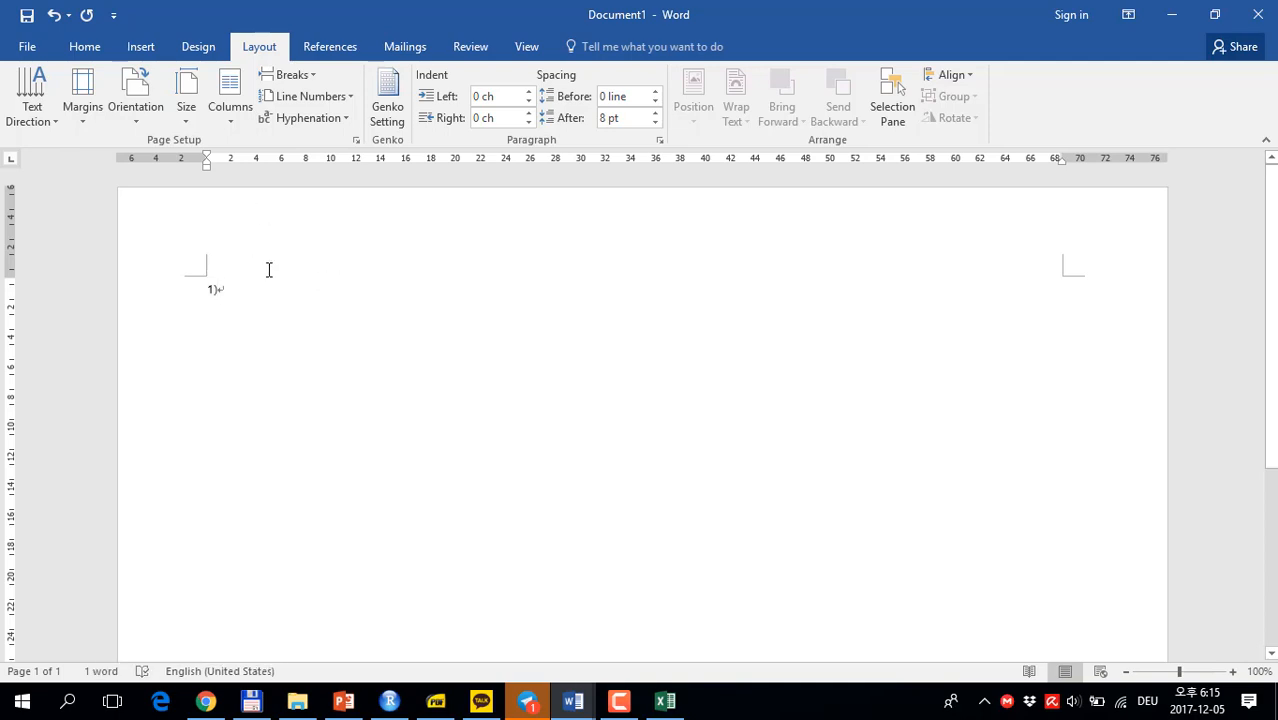
# Enlarge the "1)" text on the first line to font size 24.
pyautogui.click(213, 289)
pyautogui.click(85, 46)
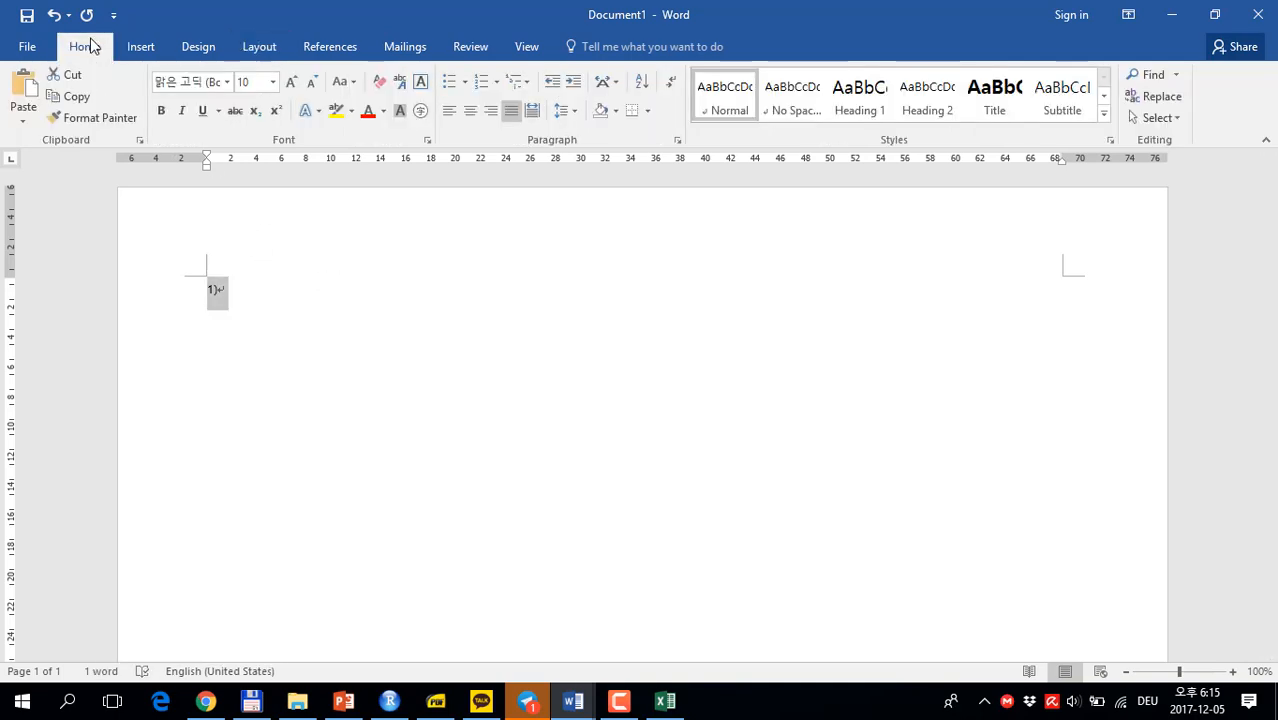
pyautogui.click(294, 84)
pyautogui.click(294, 84)
pyautogui.click(294, 84)
pyautogui.click(294, 84)
pyautogui.click(294, 84)
pyautogui.click(294, 84)
pyautogui.click(294, 84)
pyautogui.click(294, 84)
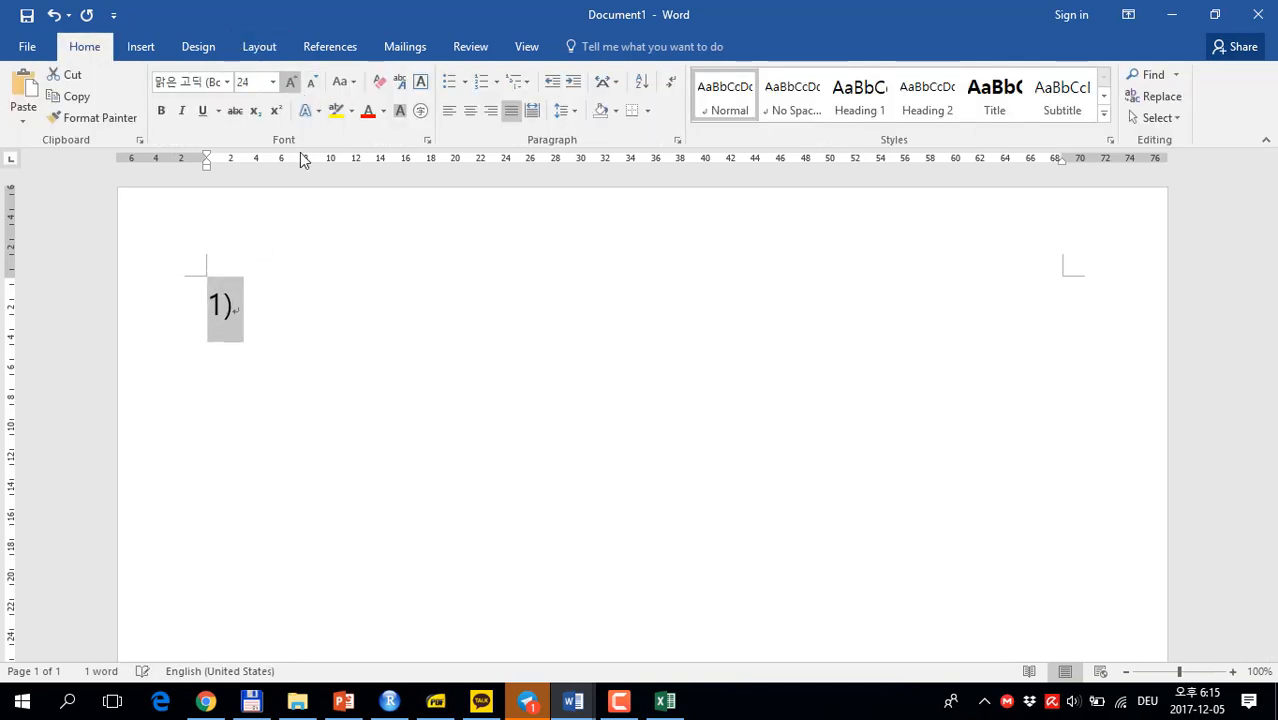
# Write "Think in a logical way" as the first numbered list item and switch the keyboard language to English.
pyautogui.click(328, 290)
pyautogui.write('Think ')
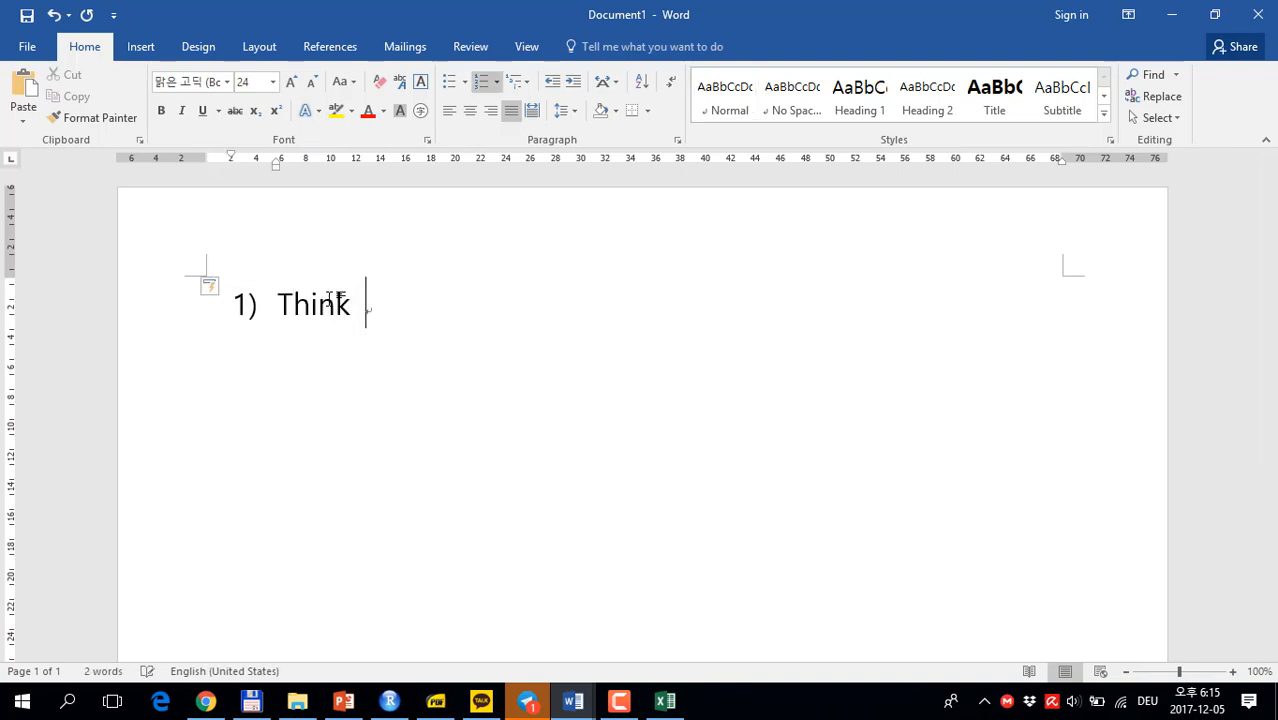
pyautogui.write('In a ')
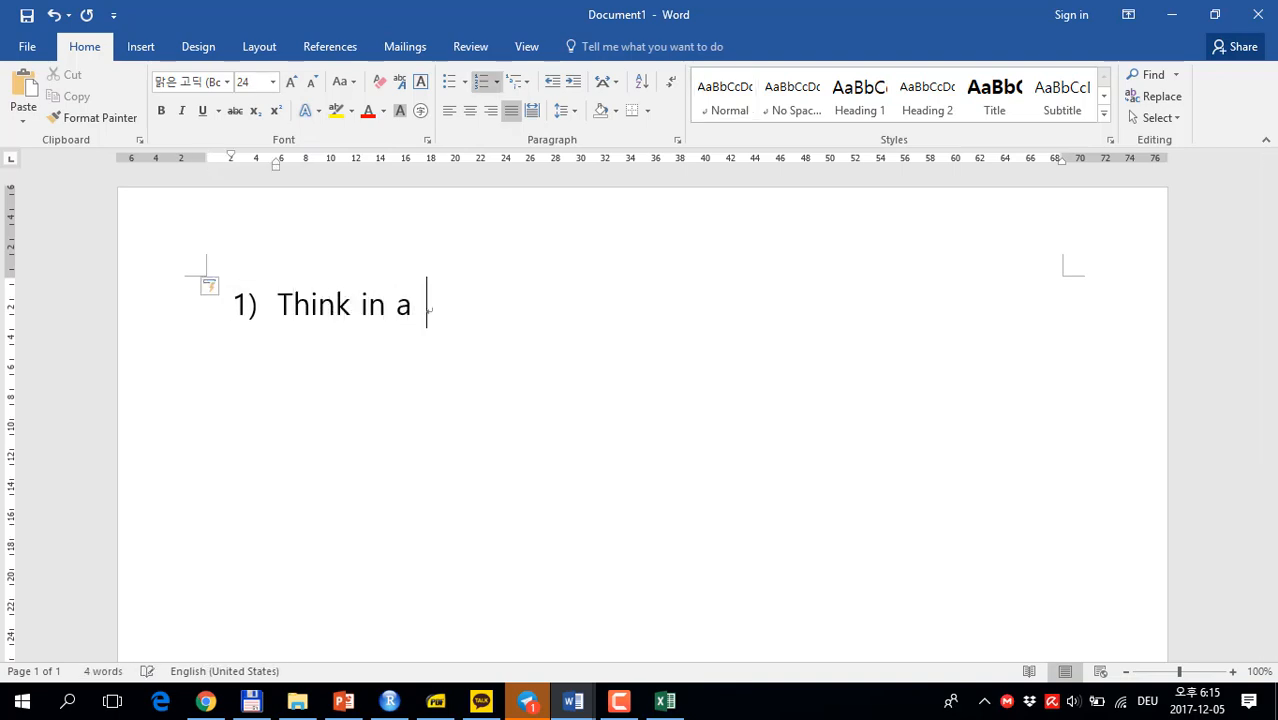
pyautogui.write('a')
pyautogui.press('BackSpace')
pyautogui.press('BackSpace')
pyautogui.press('BackSpace')
pyautogui.write('logical waz')
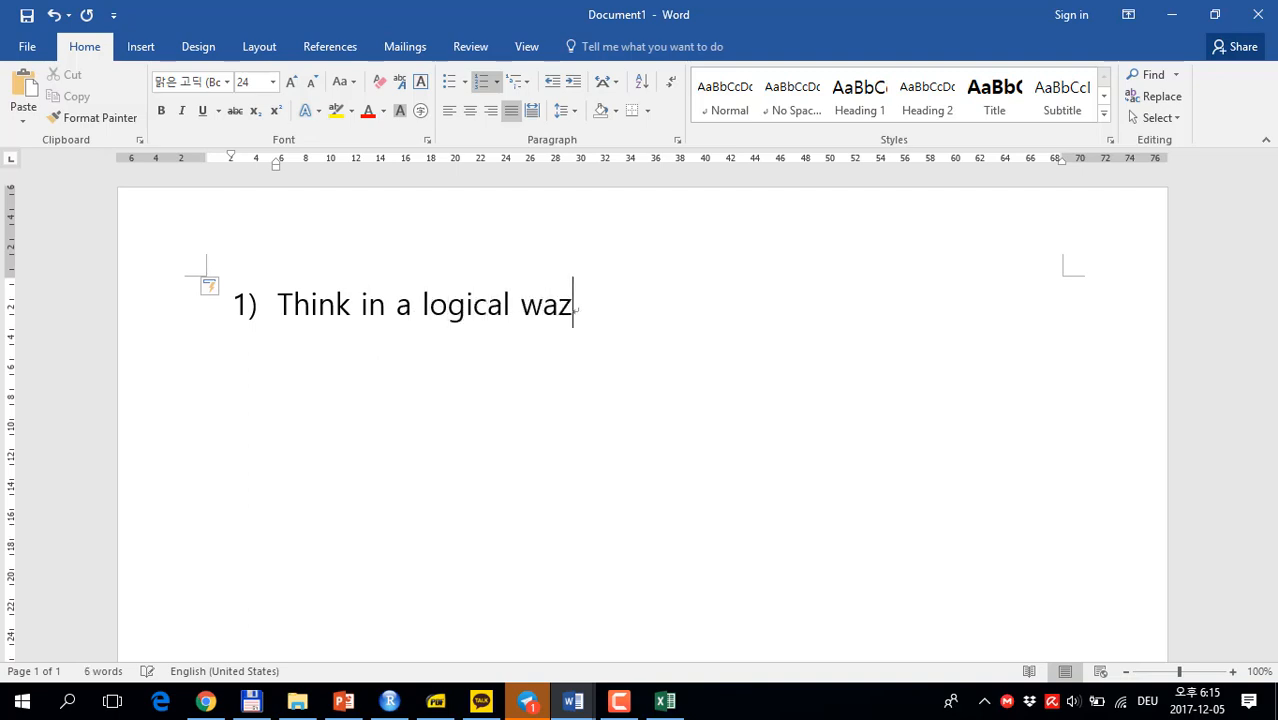
pyautogui.press('BackSpace')
pyautogui.write('y')
pyautogui.hotkey('alt', 'shift')
pyautogui.hotkey('alt', 'shift')
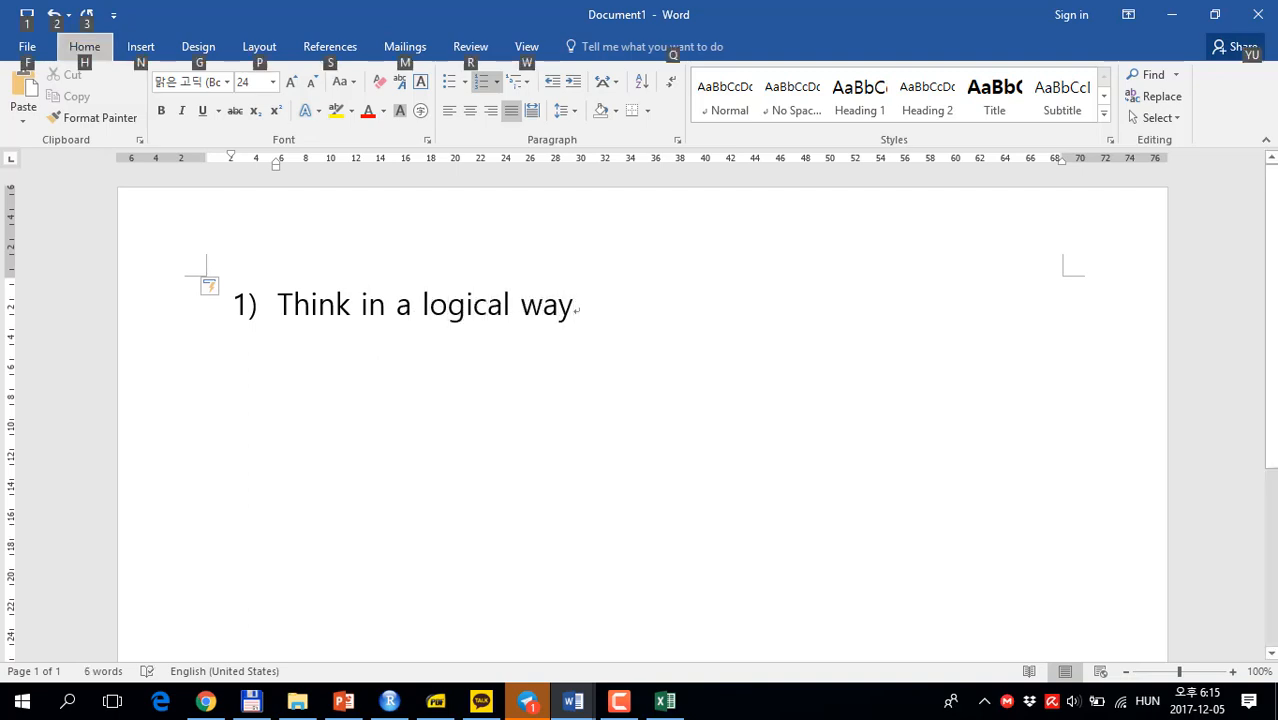
# Add "To use pivot table and chart" as the second numbered list item.
pyautogui.press('Return')
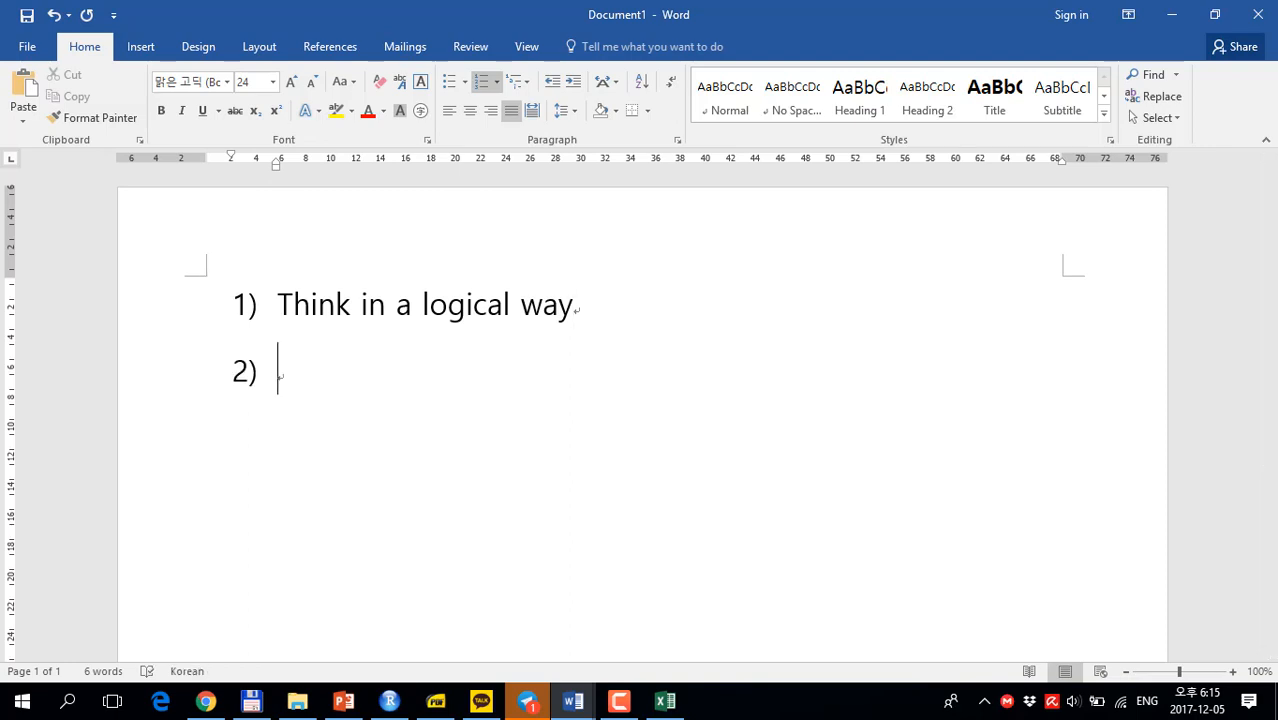
pyautogui.write('to ')
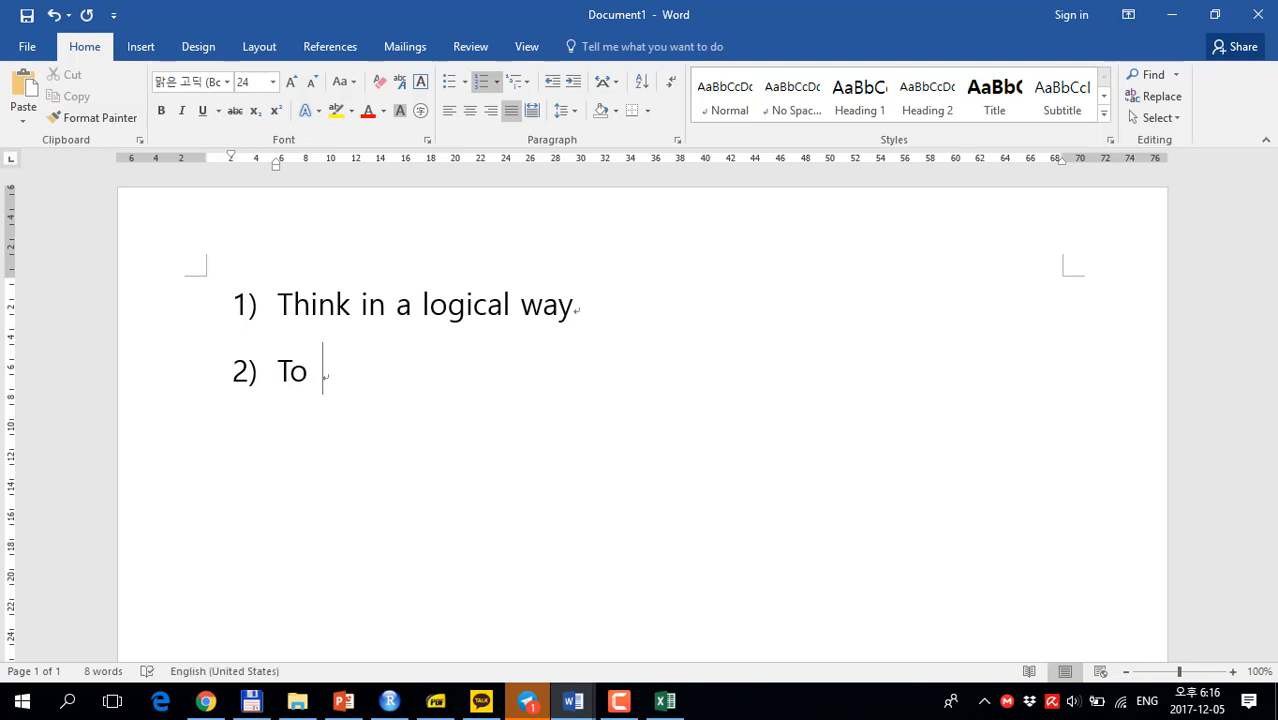
pyautogui.write('use p')
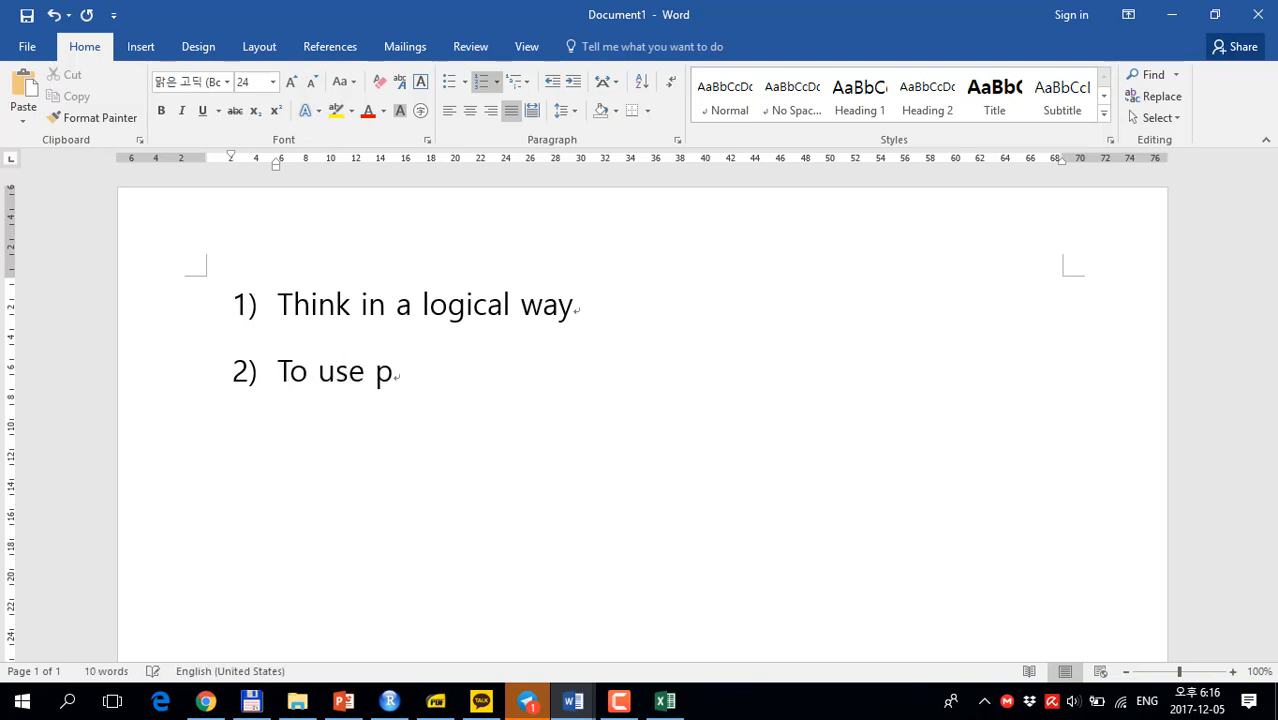
pyautogui.write('ivot table')
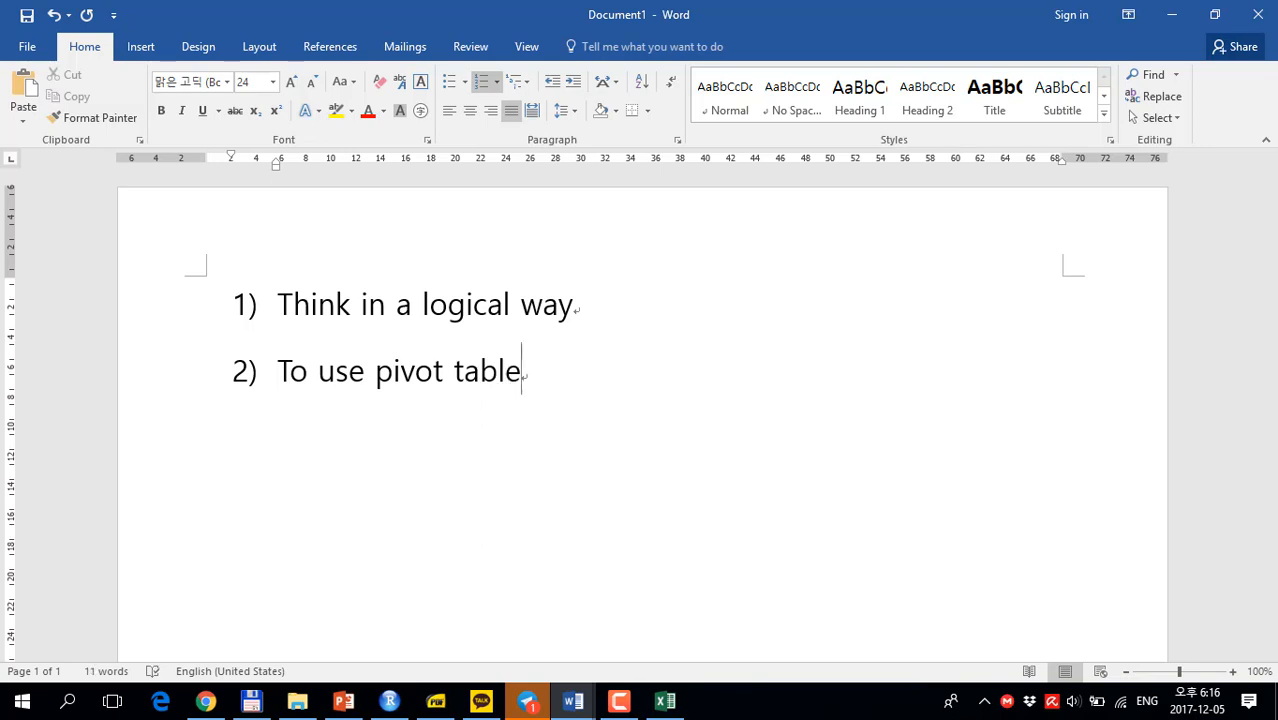
pyautogui.write(' and chart')
# Add "To consolidate data, but in a linked way" as the third numbered list item.
pyautogui.press('Return')
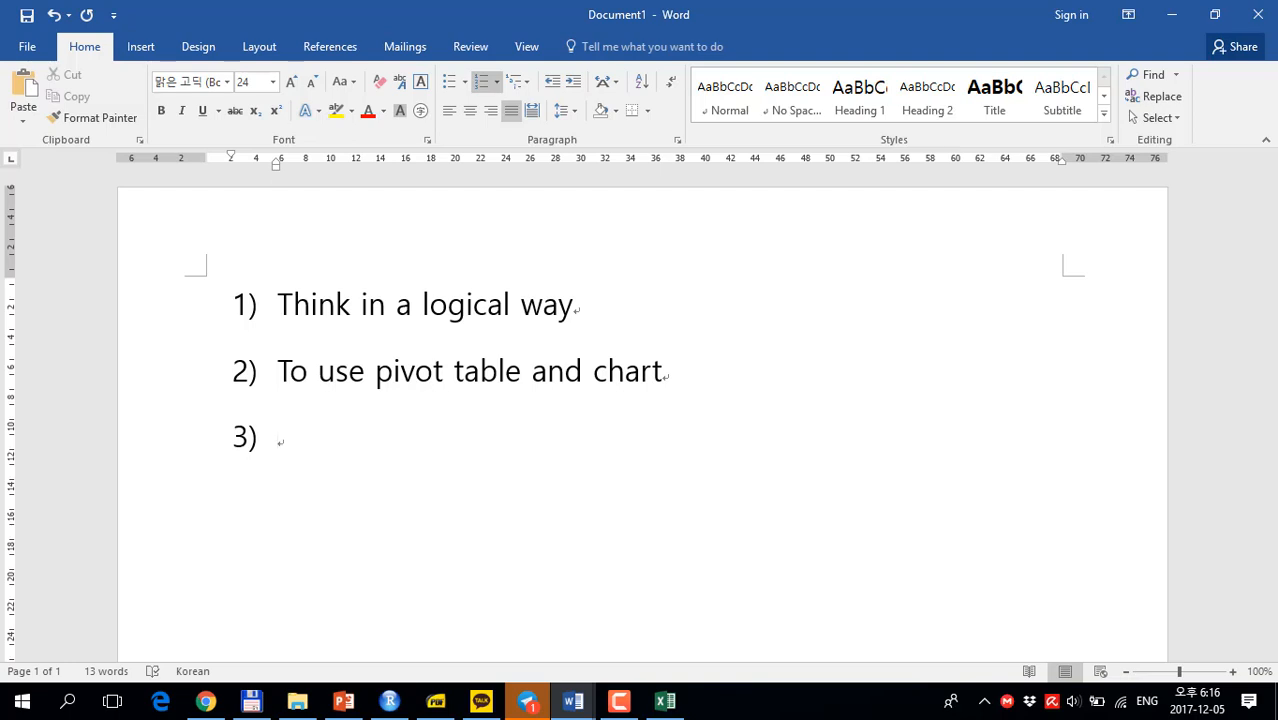
pyautogui.write('th')
pyautogui.press('BackSpace')
pyautogui.write('o consolidat')
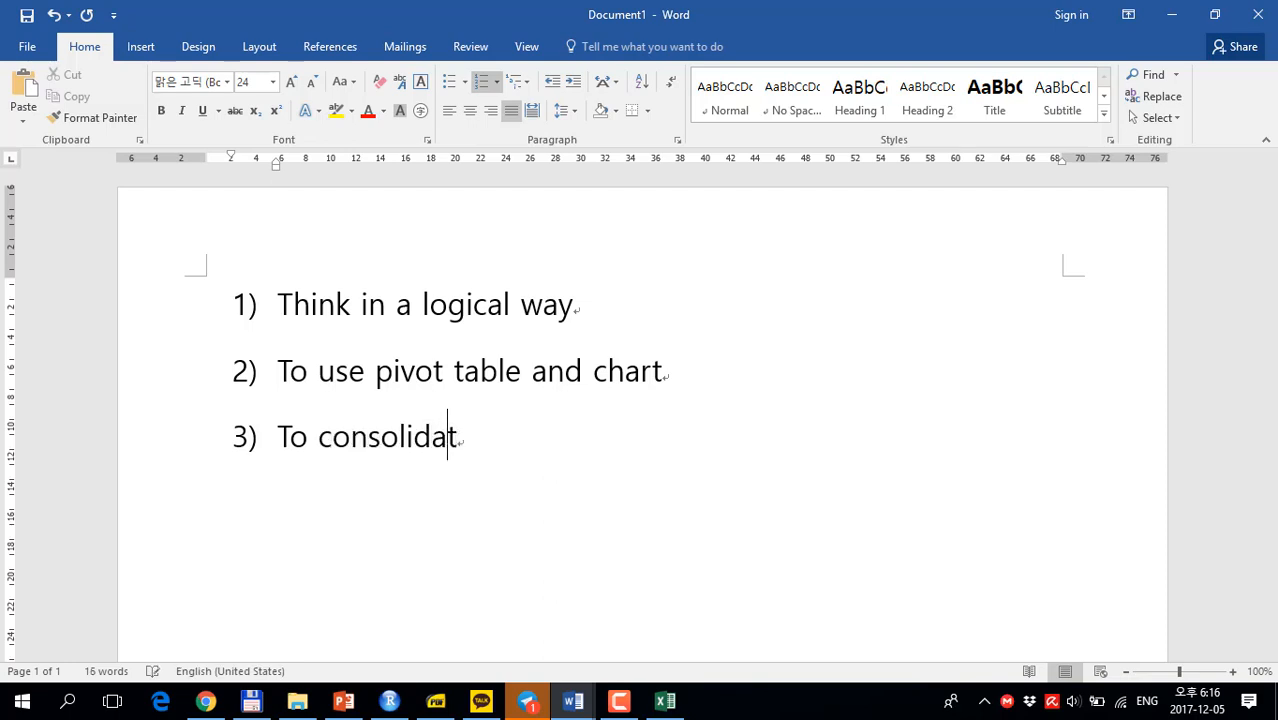
pyautogui.write('e data')
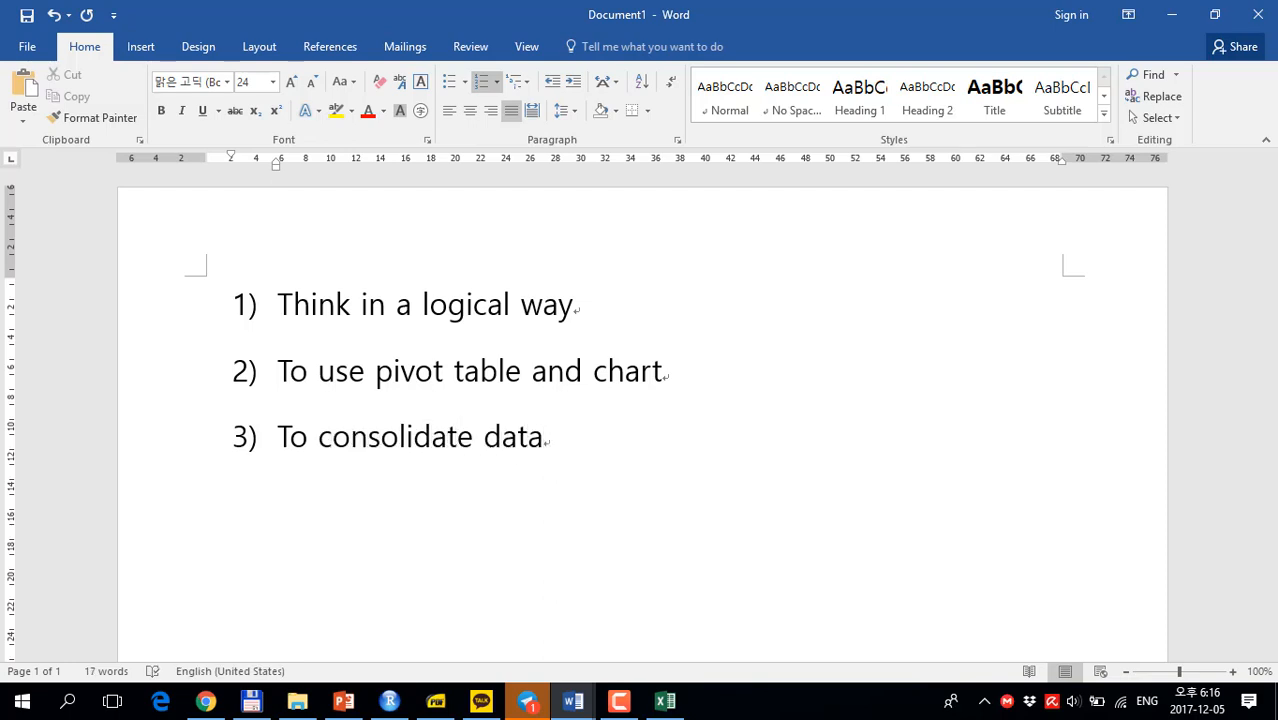
pyautogui.write(', but in a li')
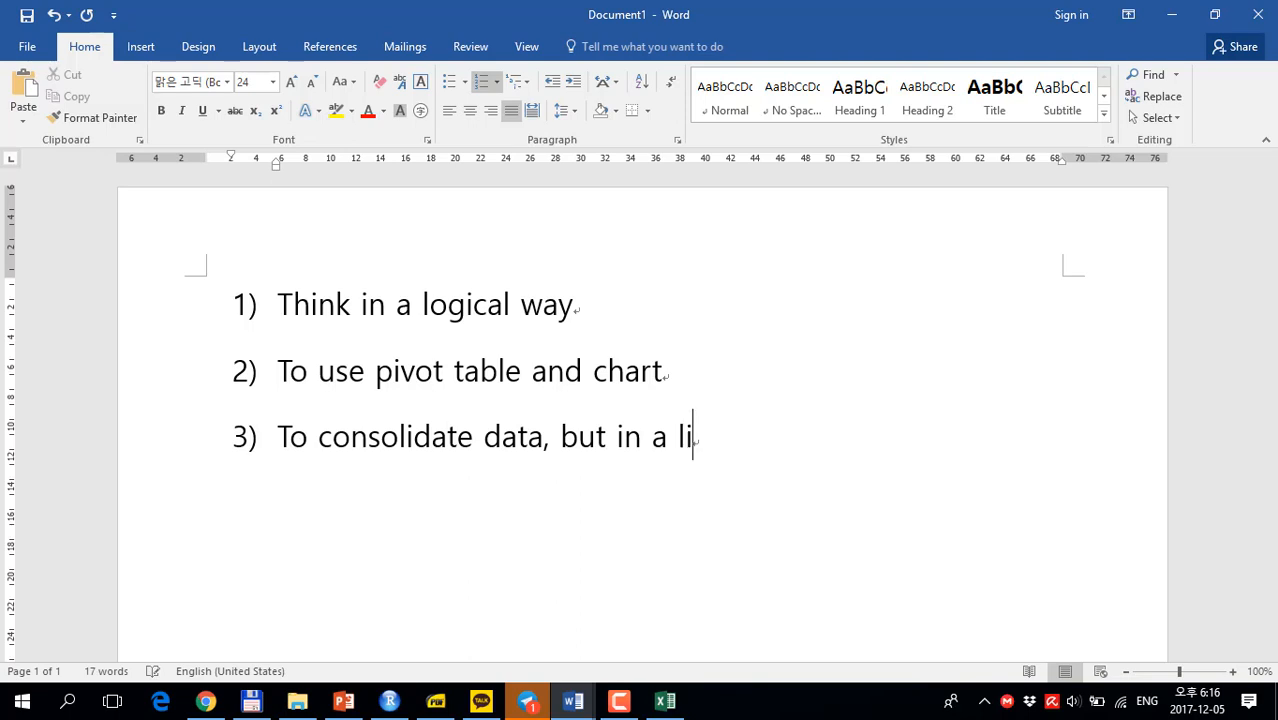
pyautogui.write('nked way')
# Add "Vlookup and index-match" as the fourth numbered list item.
pyautogui.press('Return')
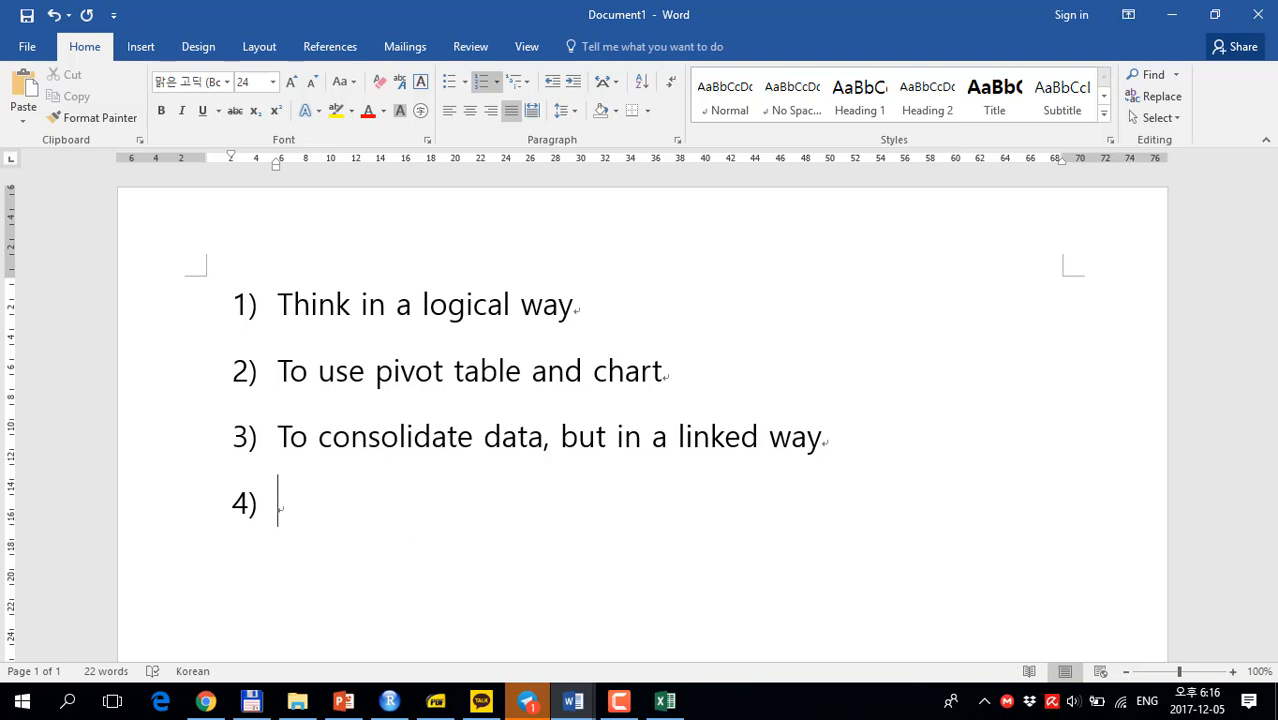
pyautogui.write('vlooku')
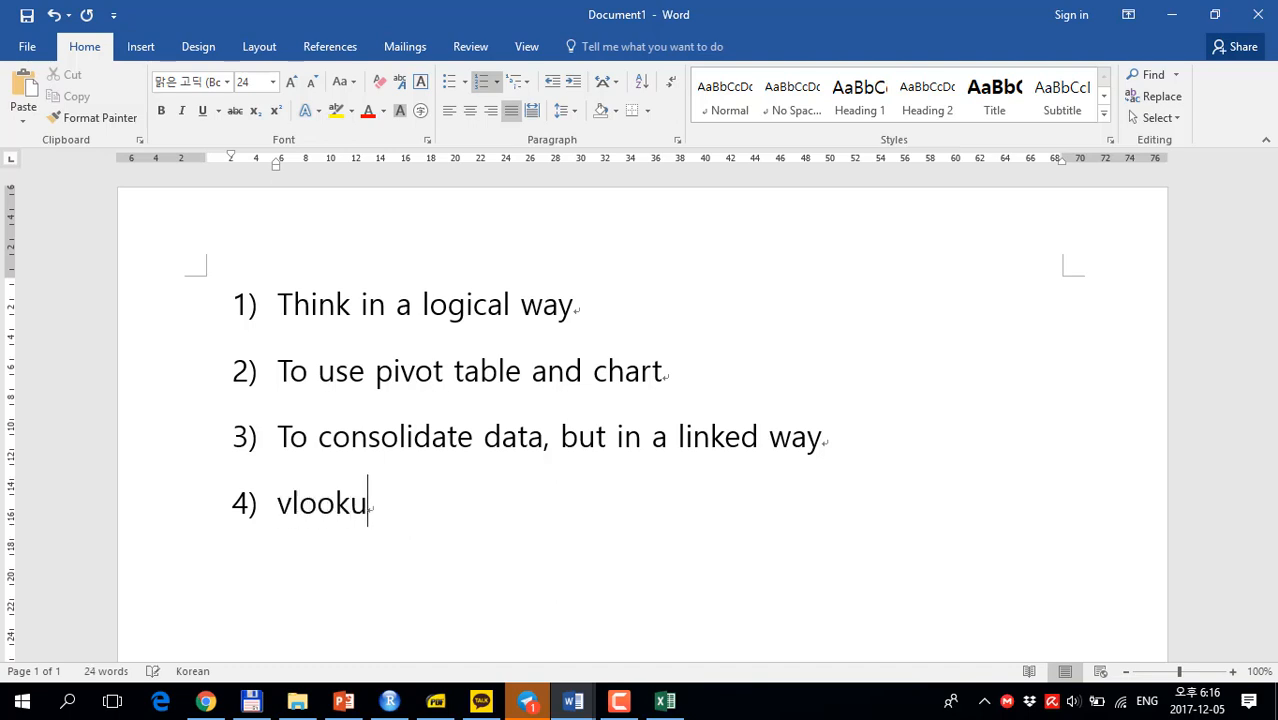
pyautogui.write('p and inde')
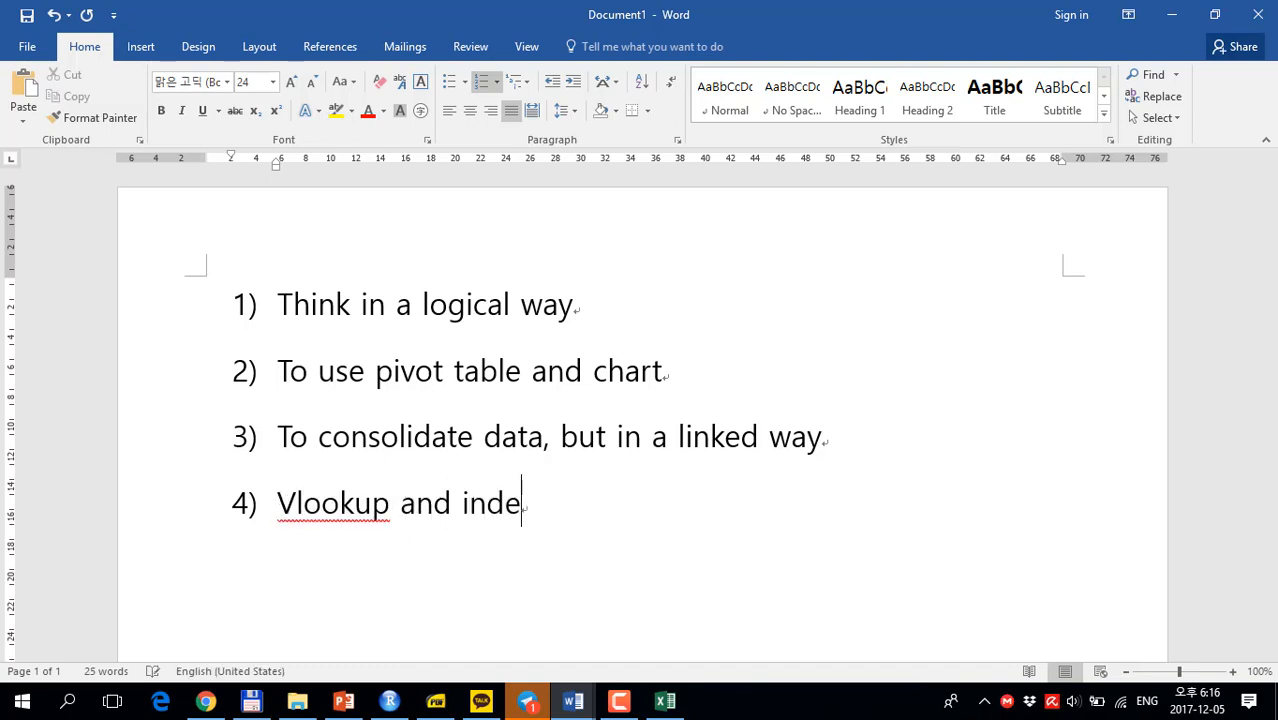
pyautogui.write('x-match')
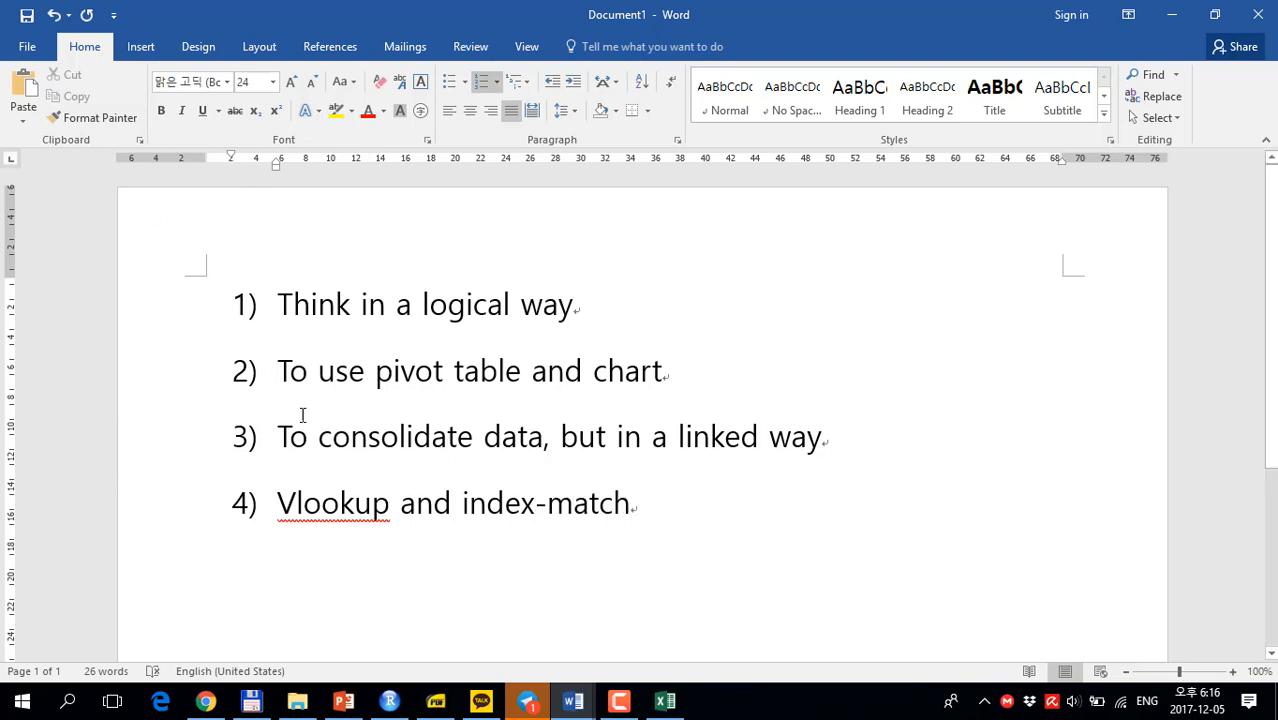
pyautogui.click(324, 486)
pyautogui.doubleClick(324, 486)
pyautogui.click(323, 500)
pyautogui.tripleClick(322, 500)
pyautogui.doubleClick(321, 505)
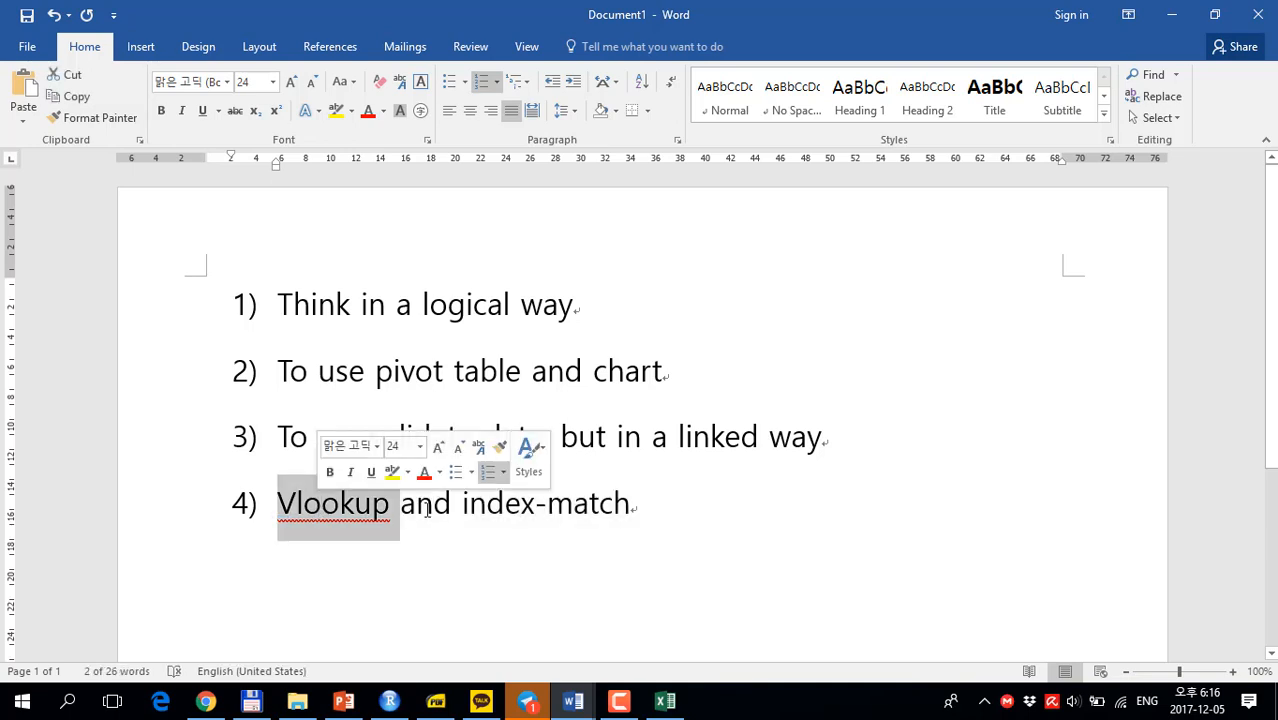
pyautogui.moveTo(465, 506); pyautogui.dragTo(619, 553)
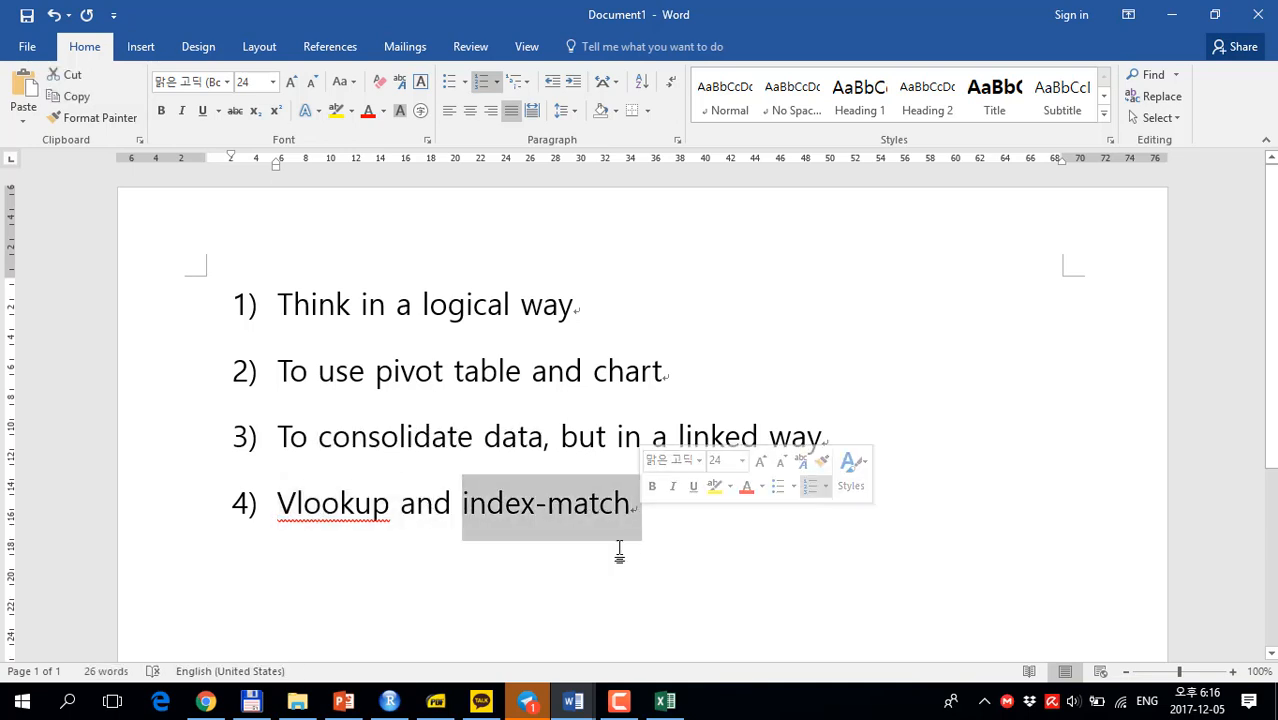
pyautogui.click(603, 548)
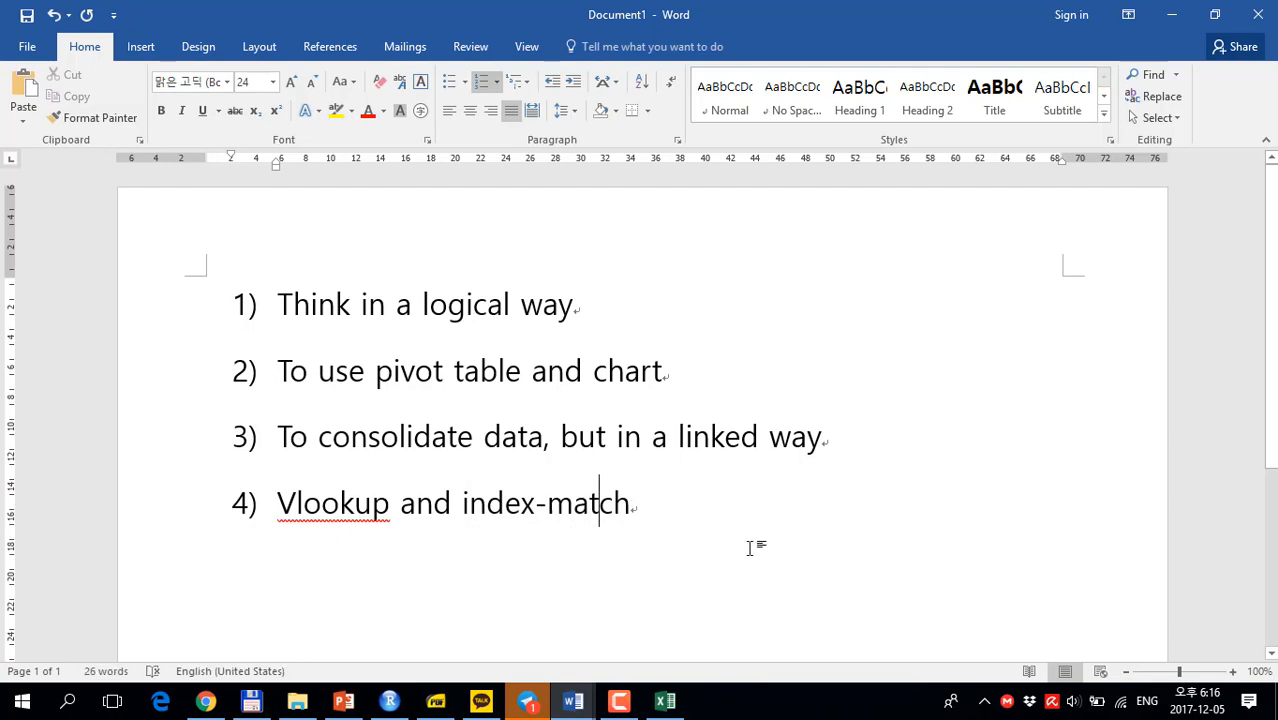
# Switch to the Excel final exam workbook and examine the task instructions in the grey text box on the Beer Distribution sheet.
pyautogui.click(682, 703)
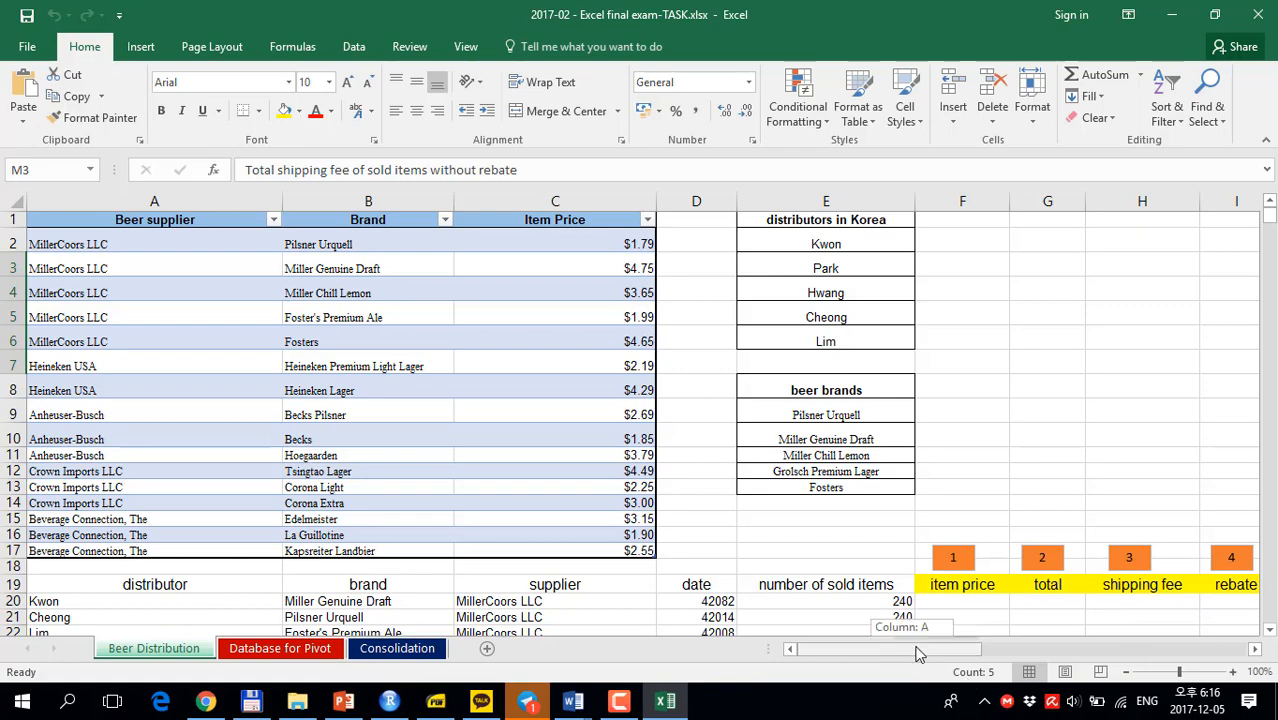
pyautogui.moveTo(910, 651); pyautogui.dragTo(1095, 651)
pyautogui.scroll(-3, 995, 380)
pyautogui.scroll(-2, 999, 426)
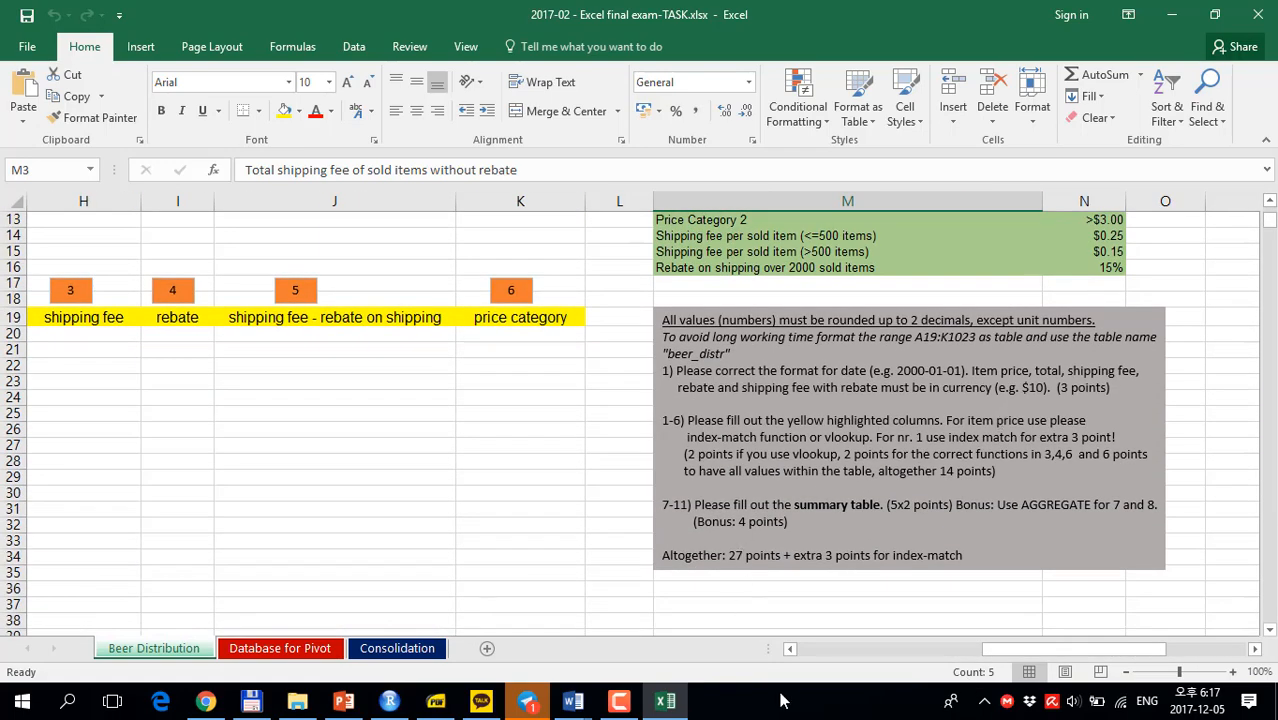
pyautogui.click(835, 652)
pyautogui.moveTo(835, 652); pyautogui.dragTo(1056, 652)
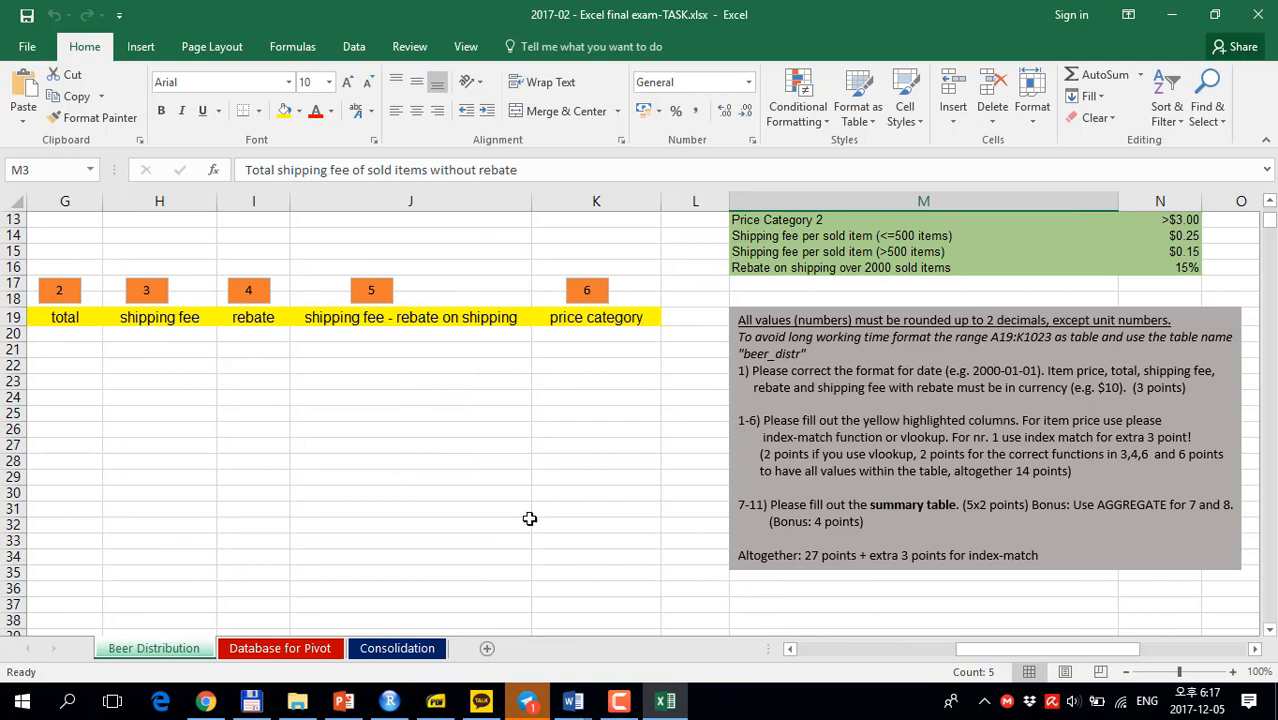
pyautogui.doubleClick(829, 371)
pyautogui.click(808, 352)
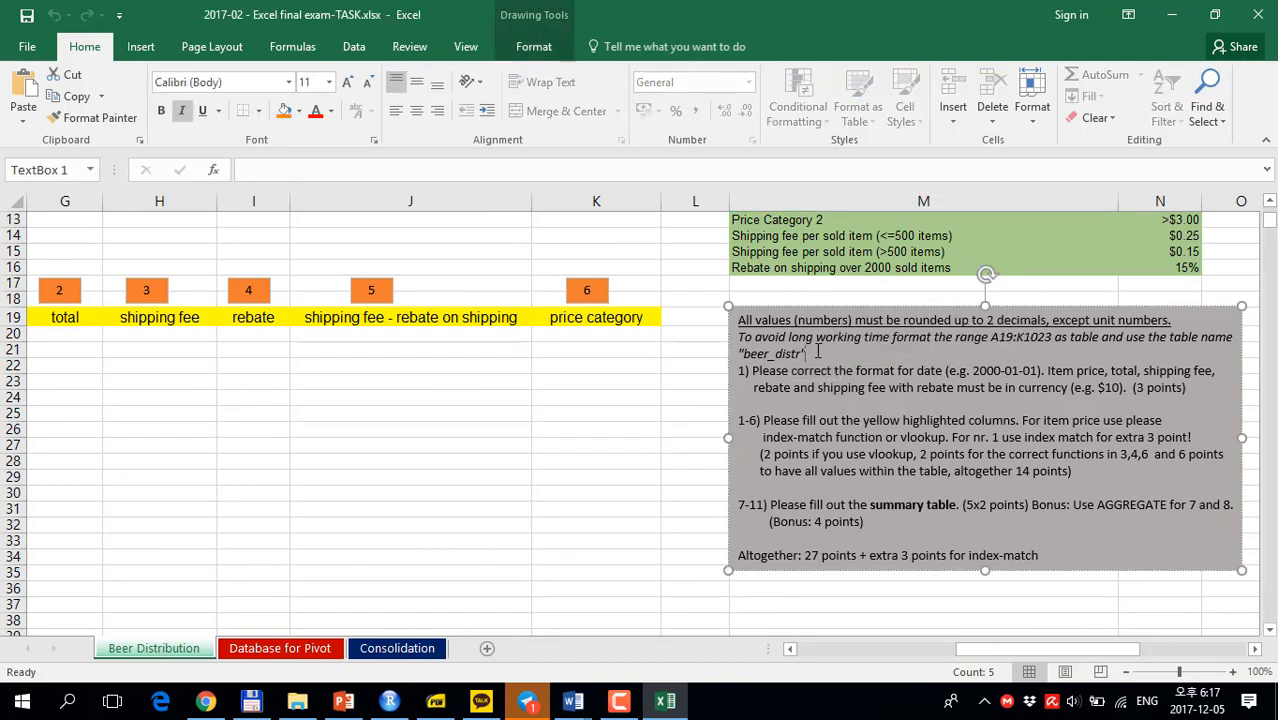
# Format the range A19:K1023 on the Beer Distribution sheet as an orange table with headers.
pyautogui.moveTo(817, 352); pyautogui.dragTo(738, 337)
pyautogui.click(749, 397)
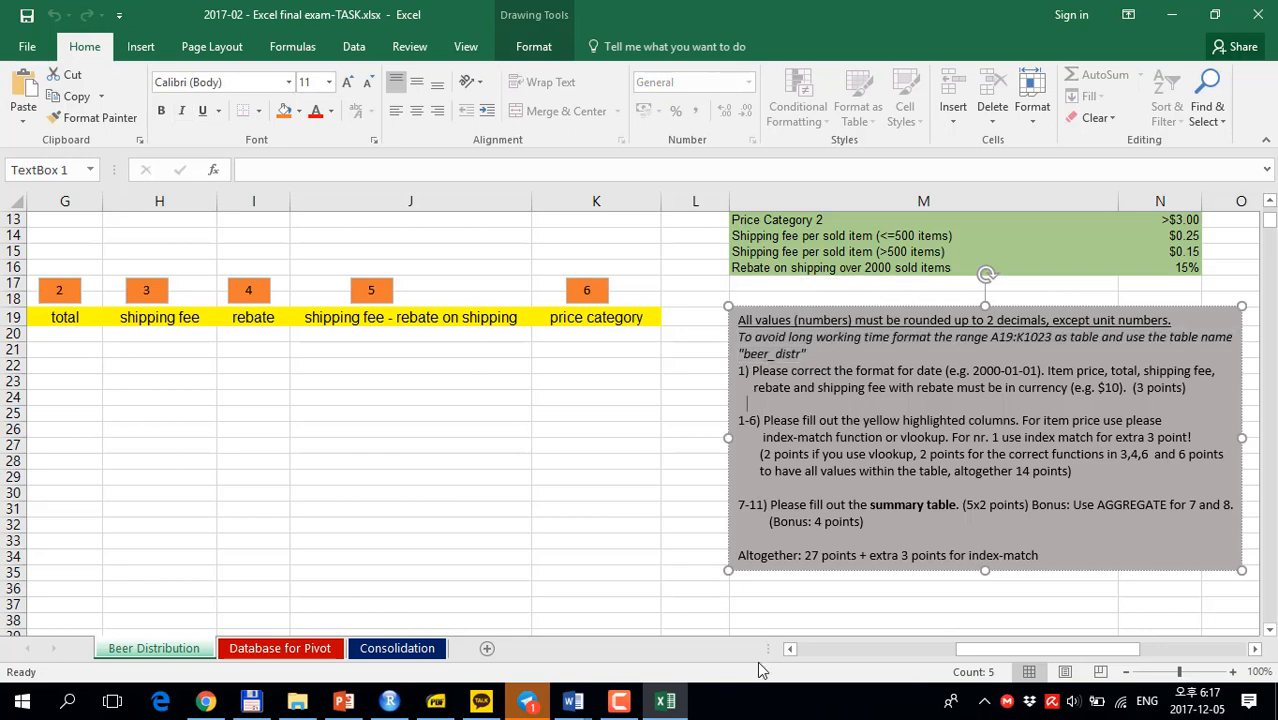
pyautogui.moveTo(909, 652); pyautogui.dragTo(838, 655)
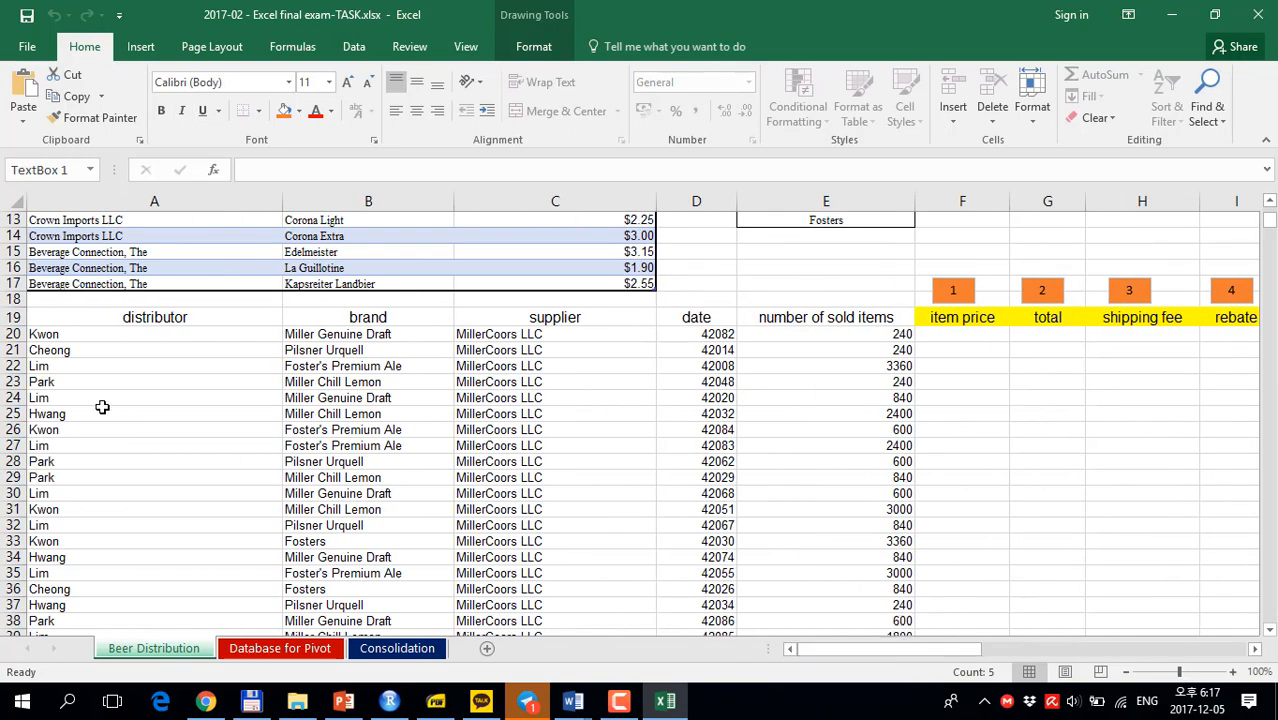
pyautogui.click(78, 316)
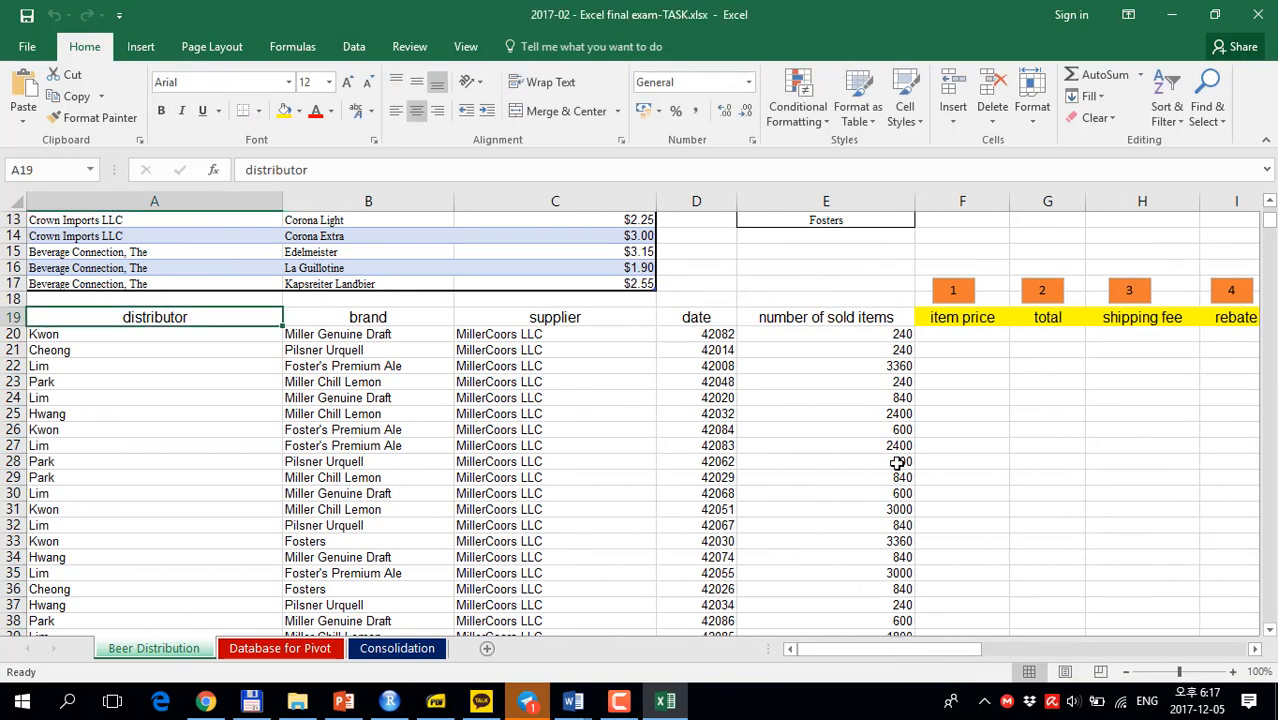
pyautogui.hotkey('ctrl', 'shift', 'Down')
pyautogui.hotkey('ctrl', 'shift', 'Right')
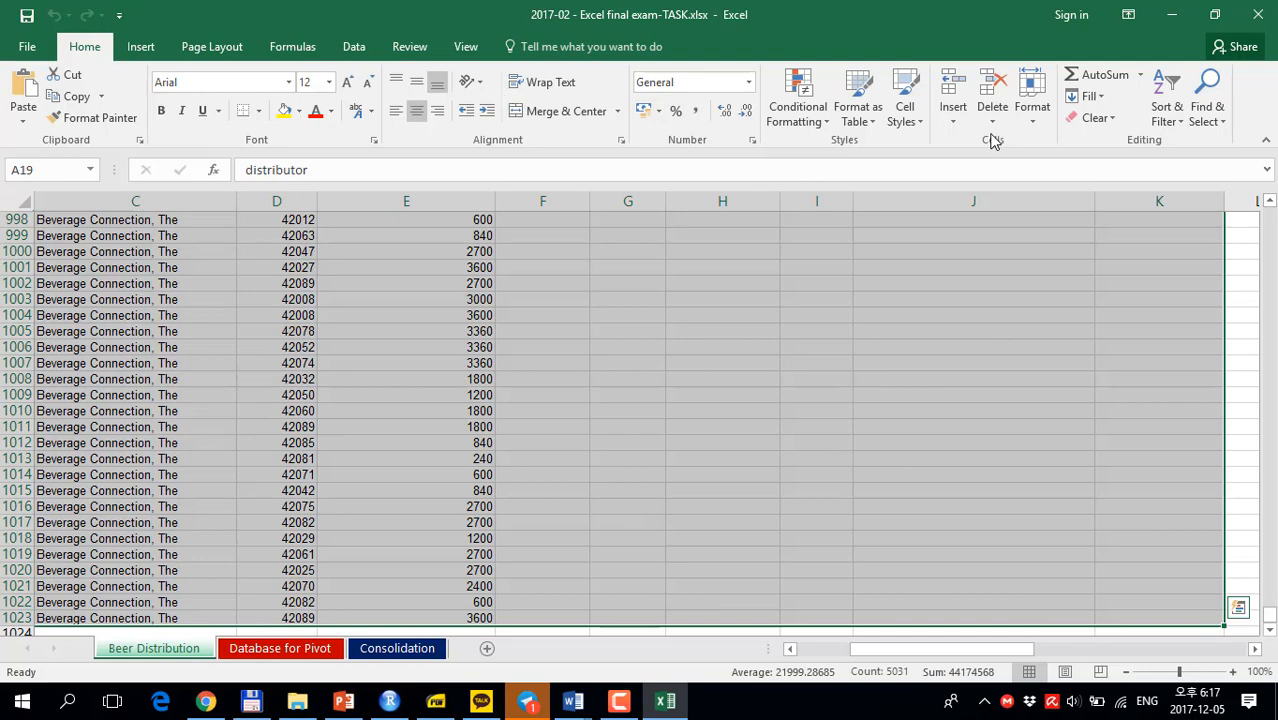
pyautogui.click(858, 98)
pyautogui.click(975, 220)
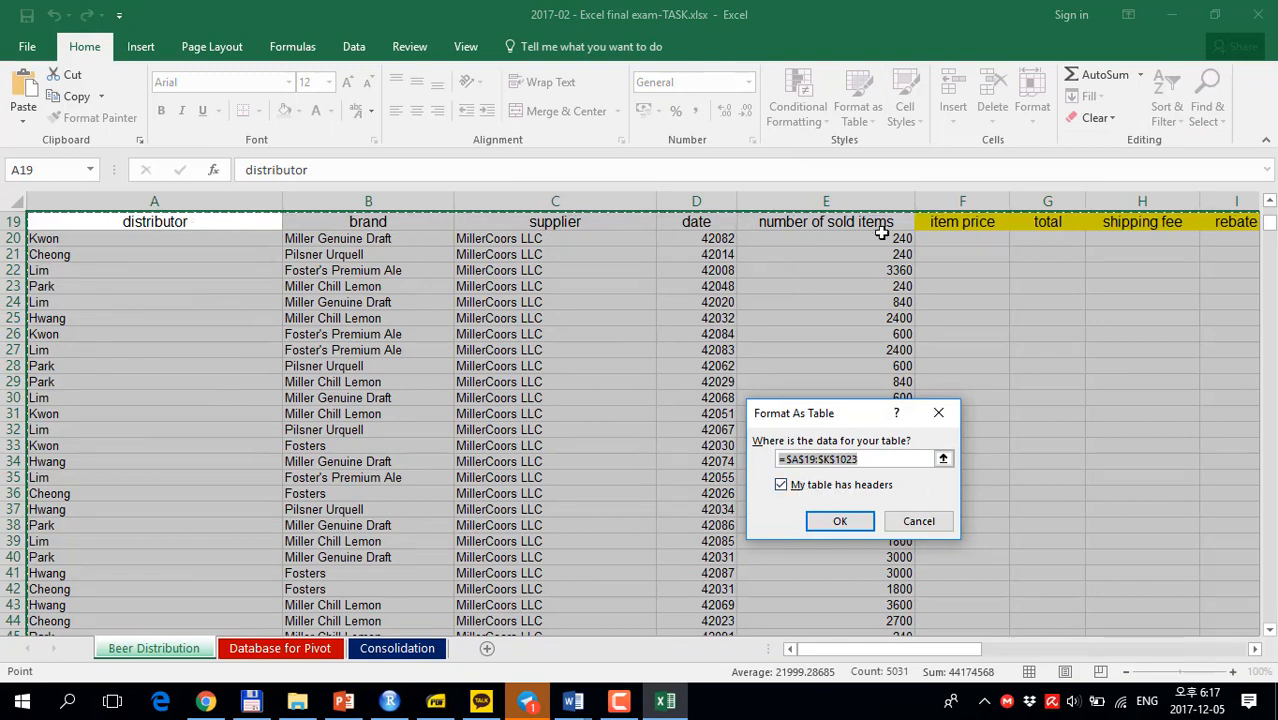
pyautogui.click(822, 522)
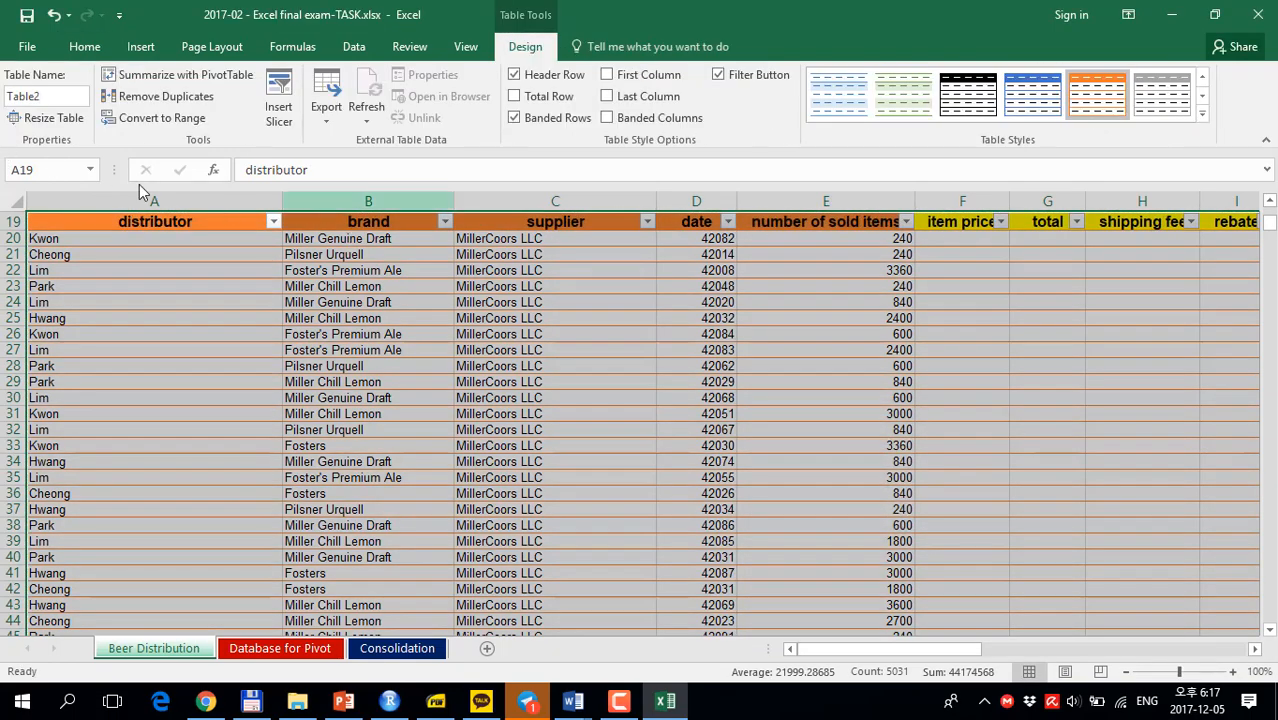
# Name the new table beer_distr.
pyautogui.click(70, 100)
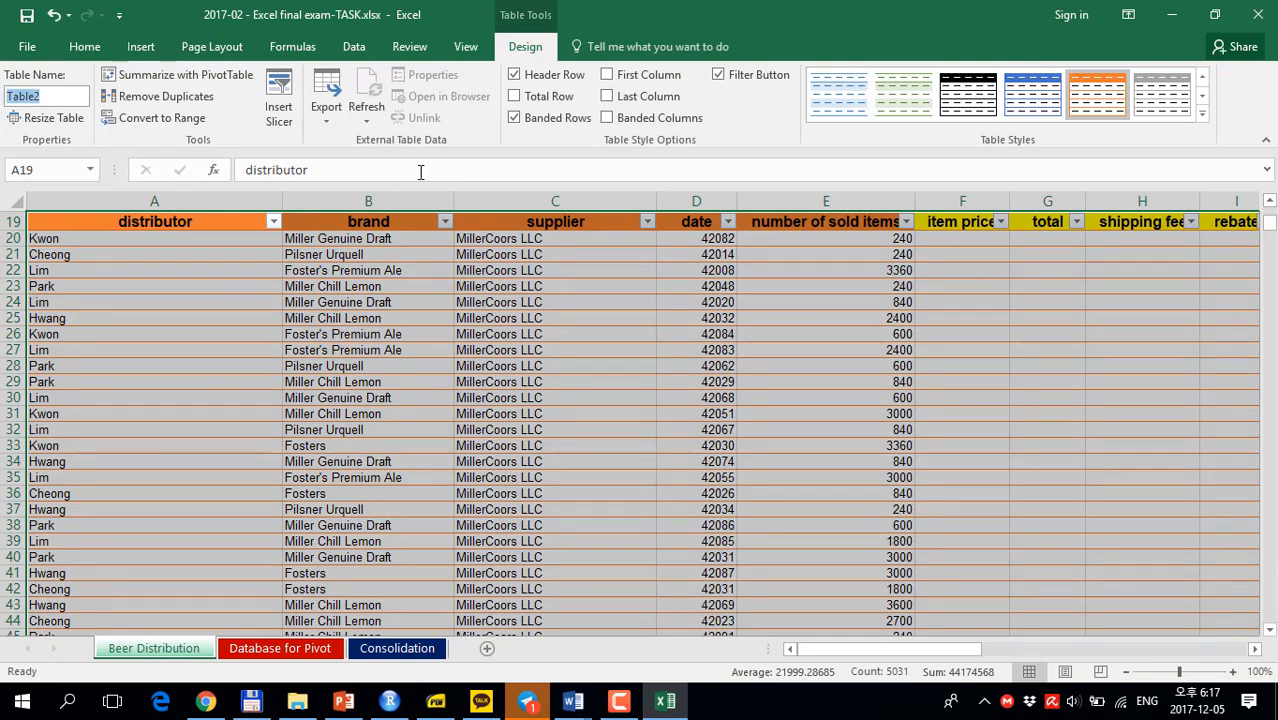
pyautogui.write('beer_distr')
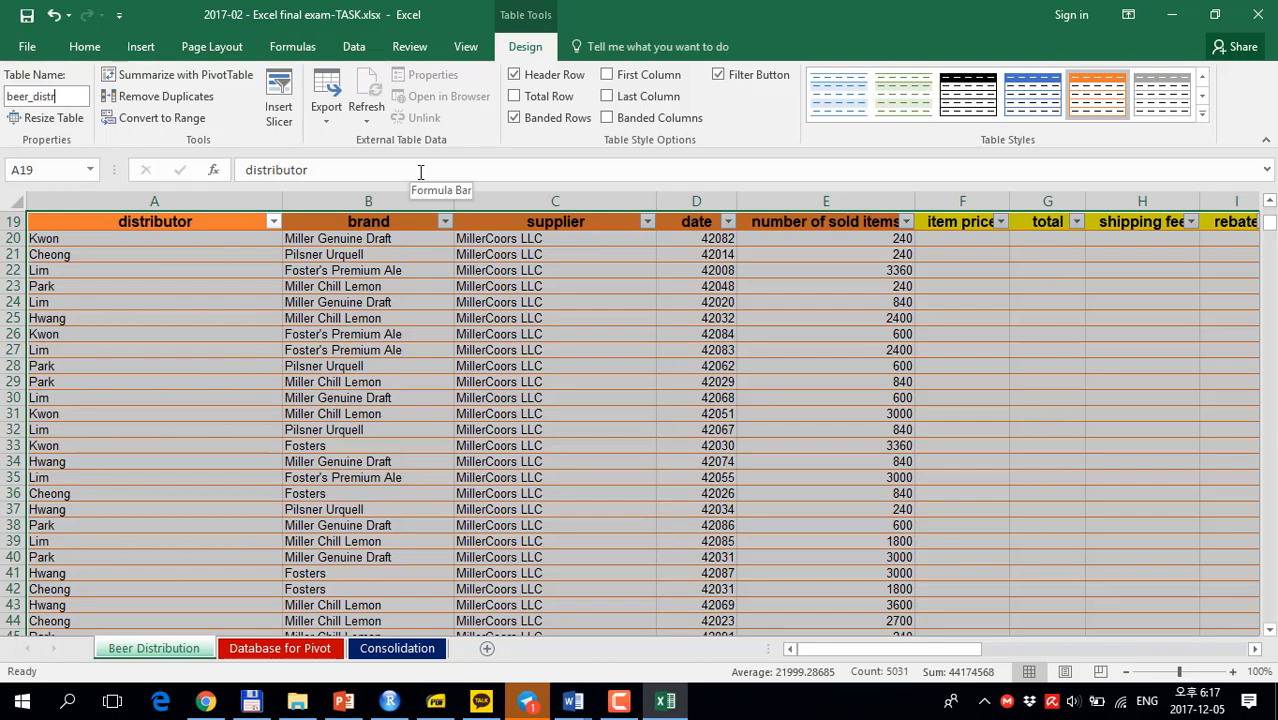
pyautogui.press('Return')
# Save the workbook under the new file name "2017-02 - Excel final exam-TASK1205-sol.xlsx".
pyautogui.press('F12')
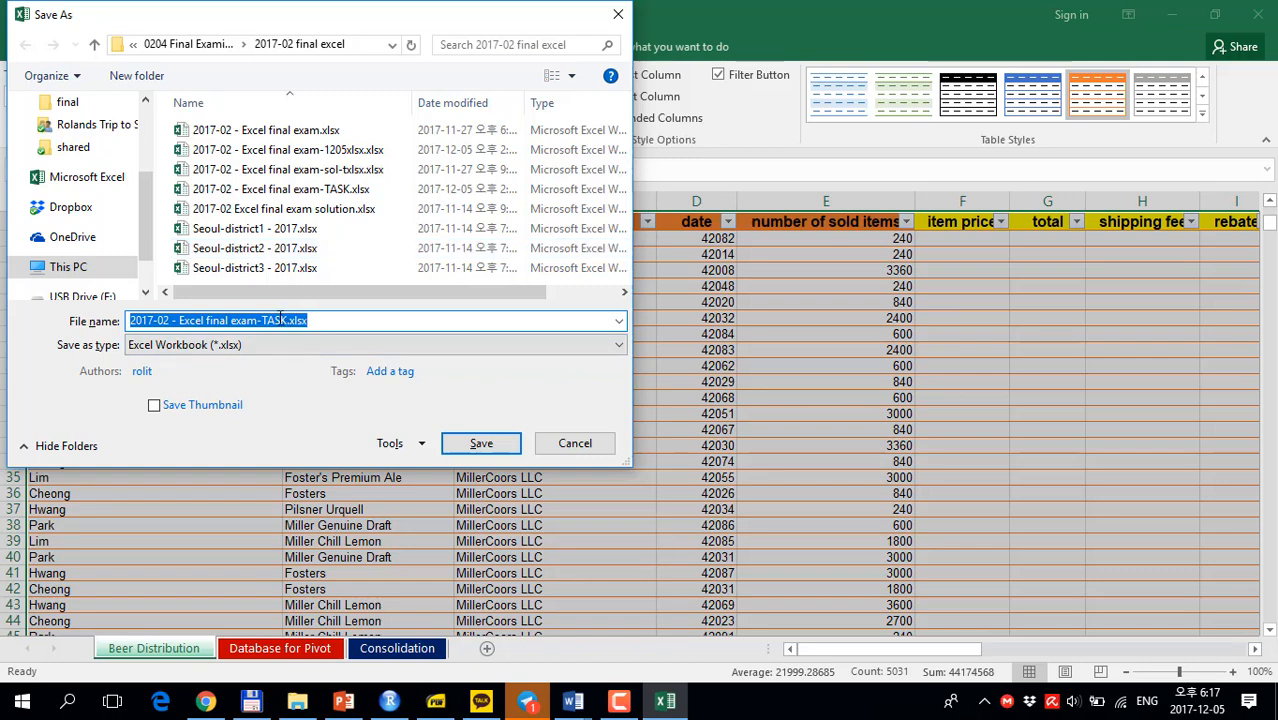
pyautogui.click(286, 320)
pyautogui.write('1201')
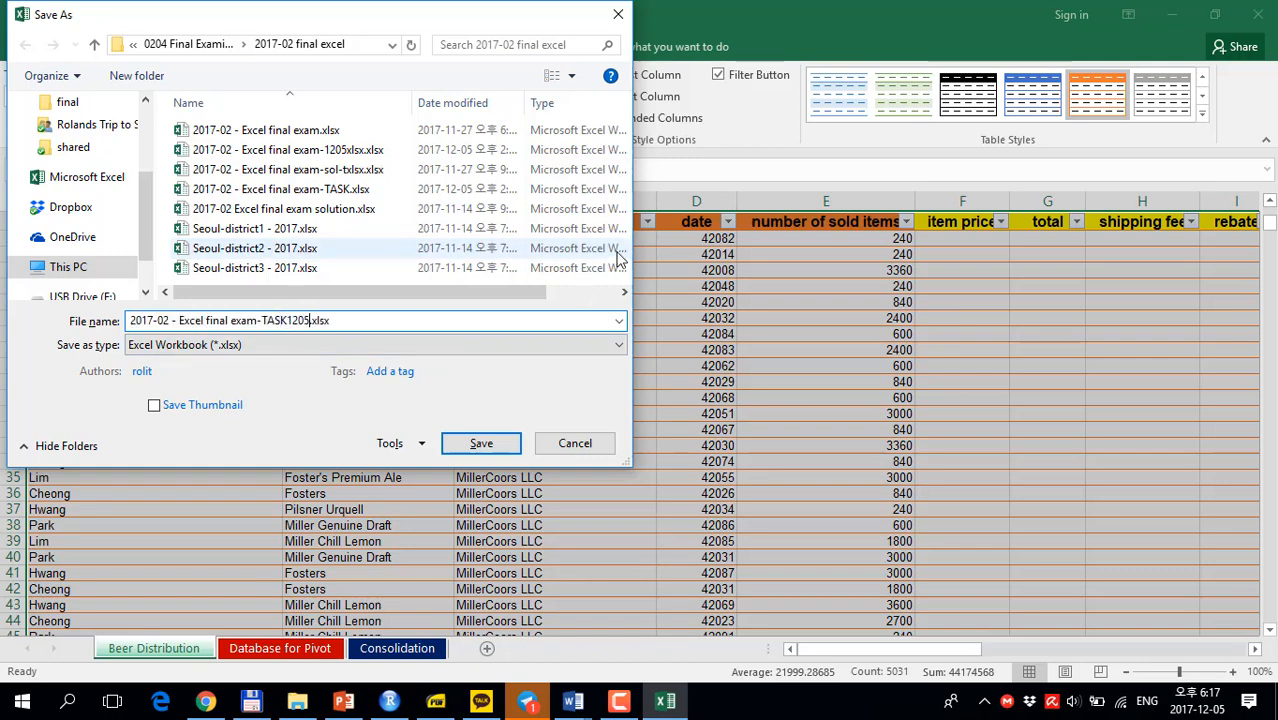
pyautogui.press('Return')
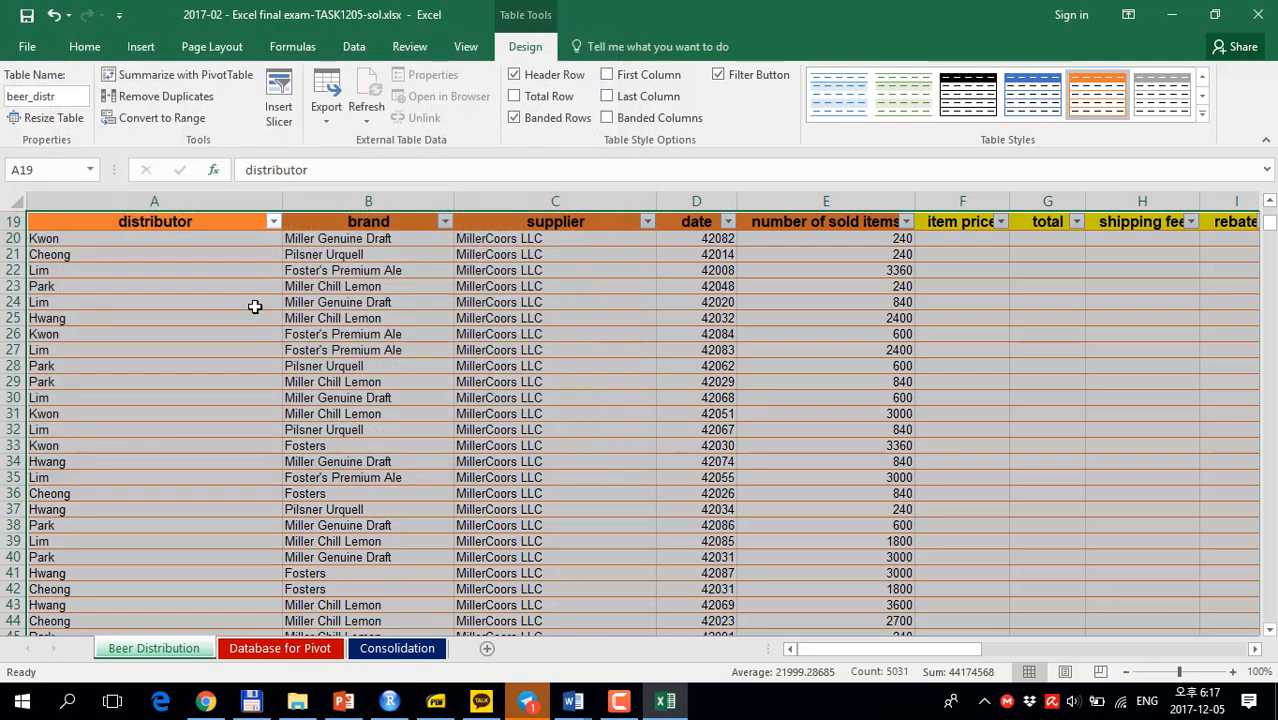
# Format all values in the date column, from D20 to the table's last row, as Short Date.
pyautogui.click(702, 240)
pyautogui.hotkey('ctrl', 'shift', 'Down')
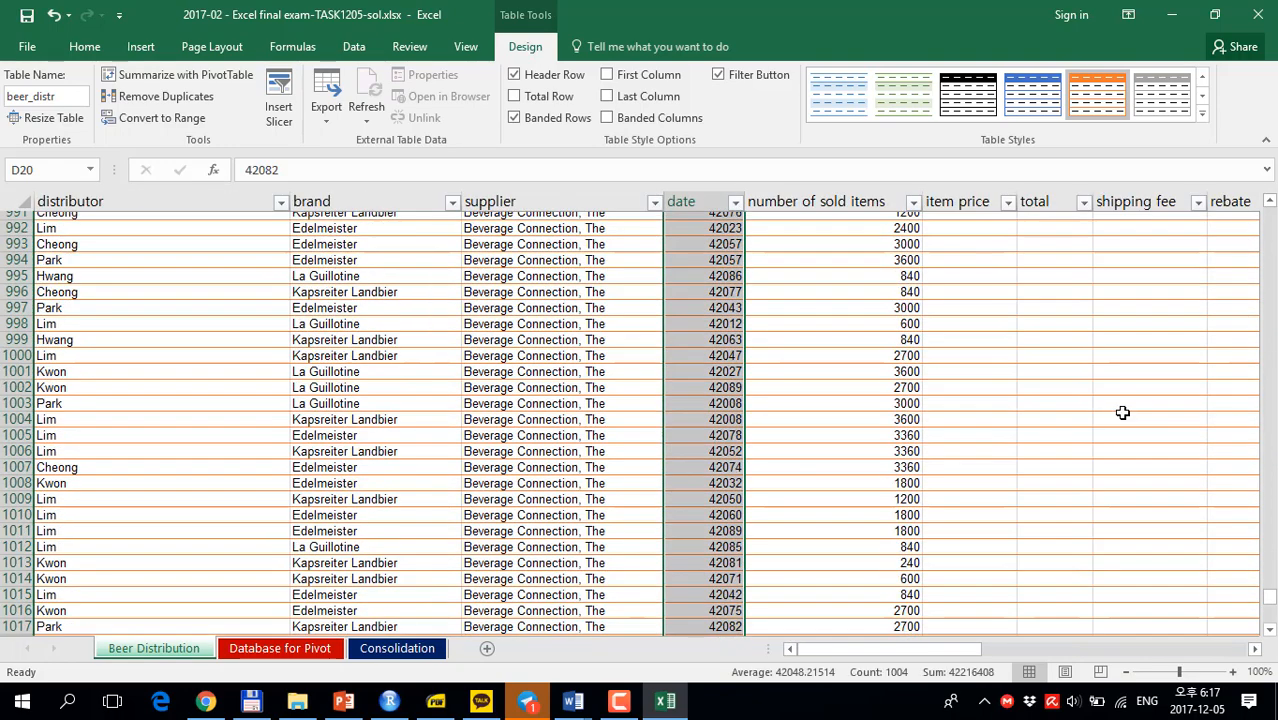
pyautogui.click(82, 43)
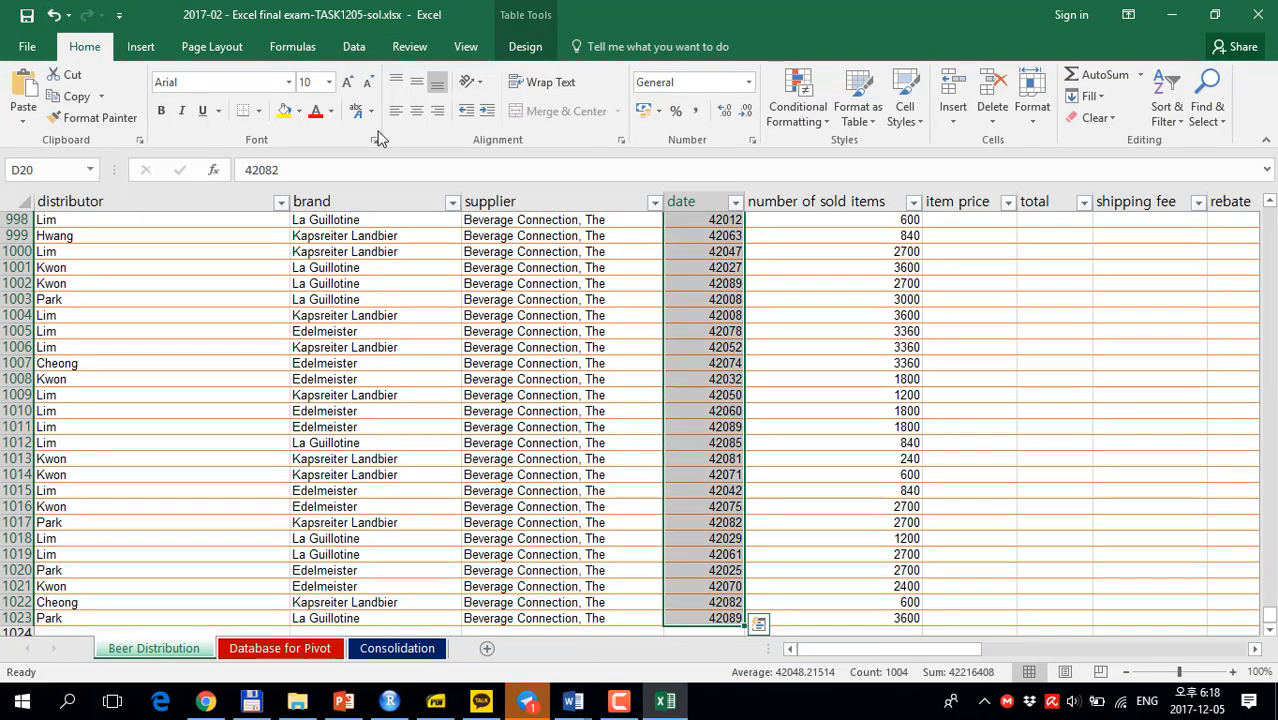
pyautogui.click(748, 82)
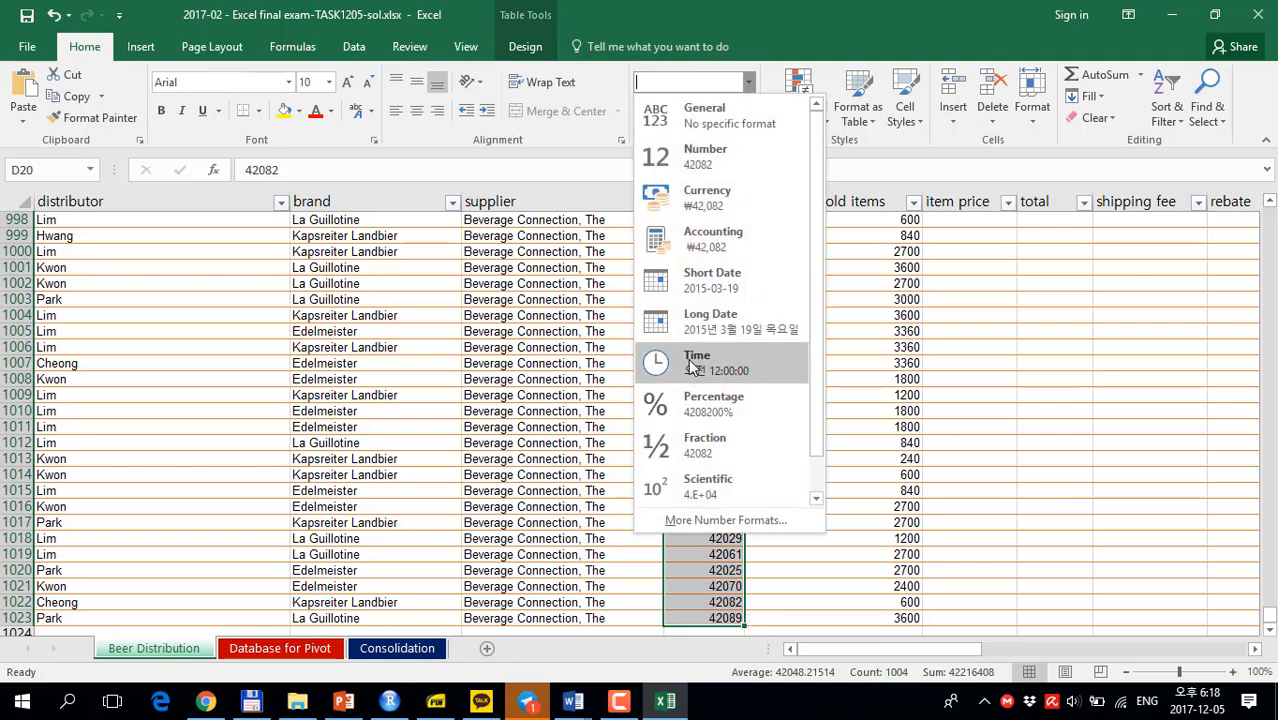
pyautogui.click(741, 276)
pyautogui.hotkey('ctrl', 'BackSpace')
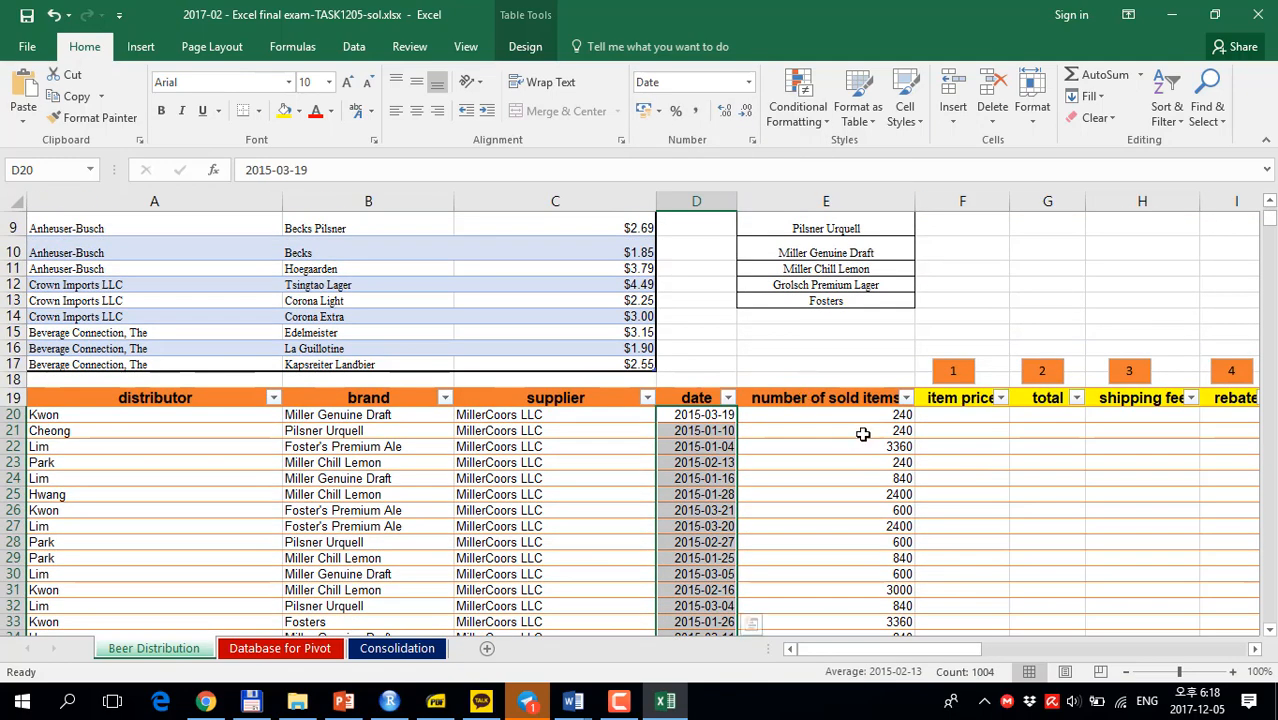
# Apply the comma style to all values in the number of sold items column, starting from E20.
pyautogui.click(866, 428)
pyautogui.click(863, 413)
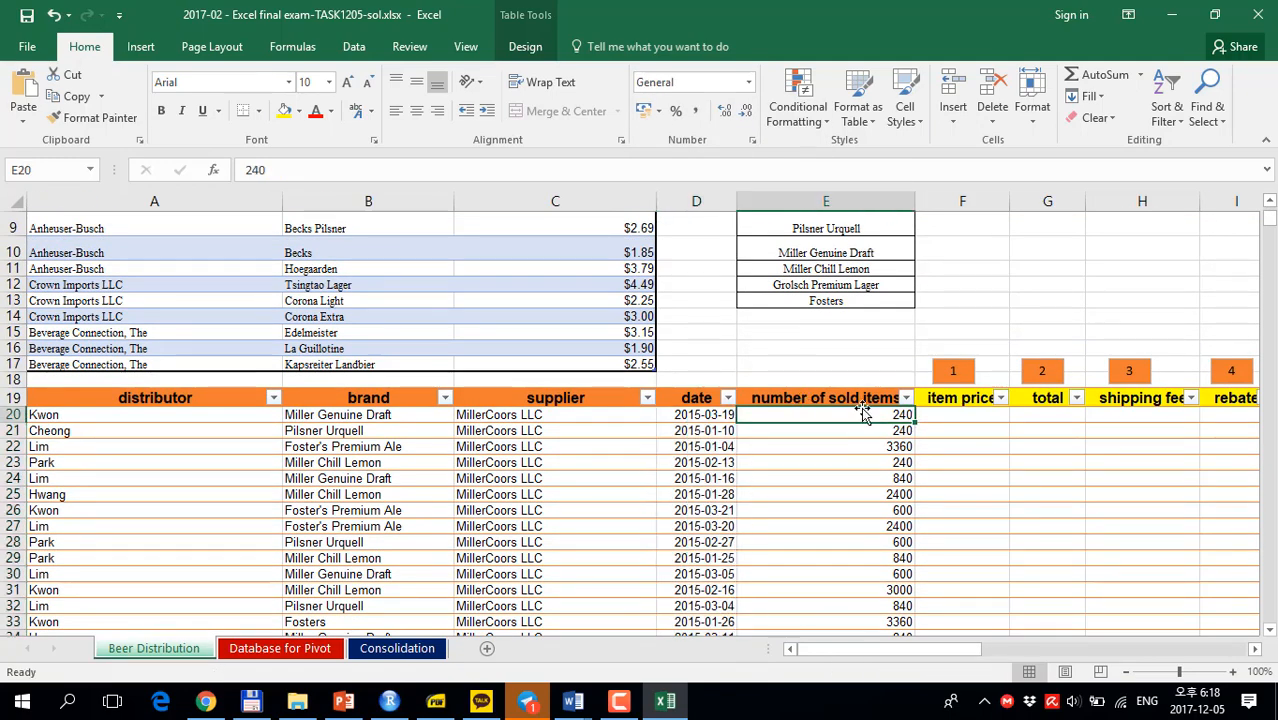
pyautogui.hotkey('ctrl', 'shift', 'Down')
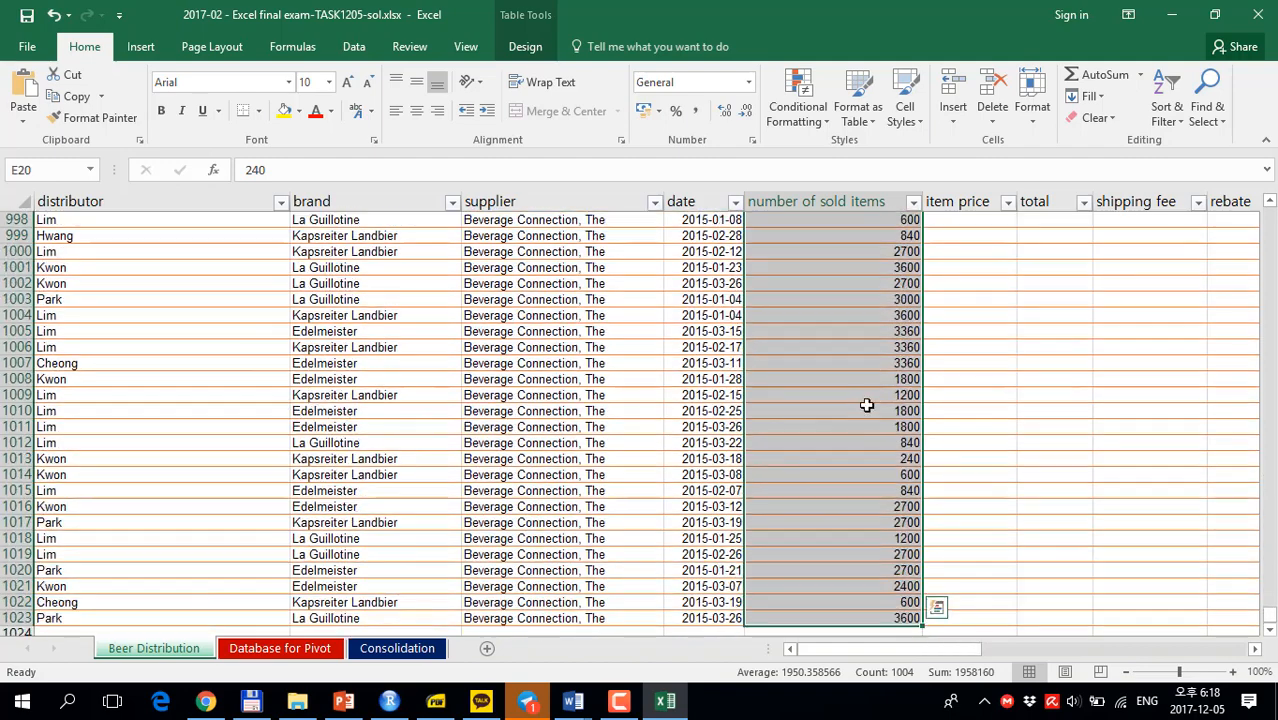
pyautogui.click(696, 114)
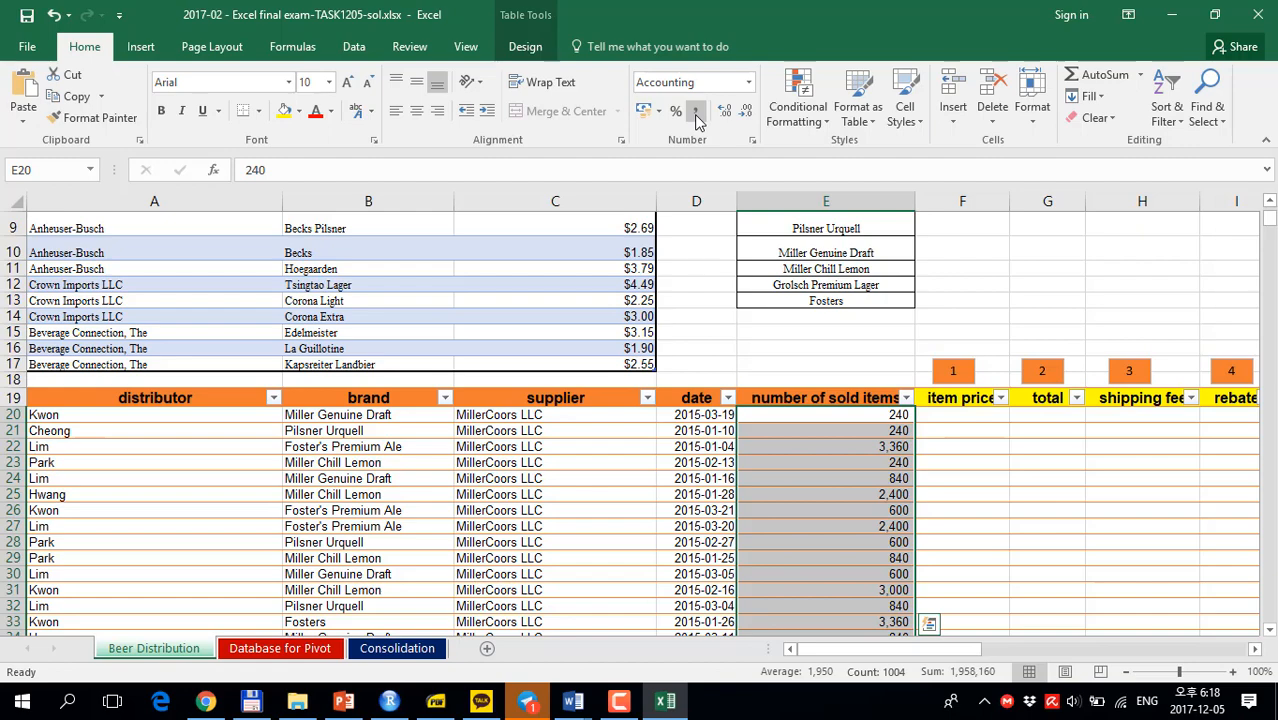
# Reread the currency format and item price instructions in the grey text box and check the format of cell F20.
pyautogui.moveTo(893, 647); pyautogui.dragTo(1074, 652)
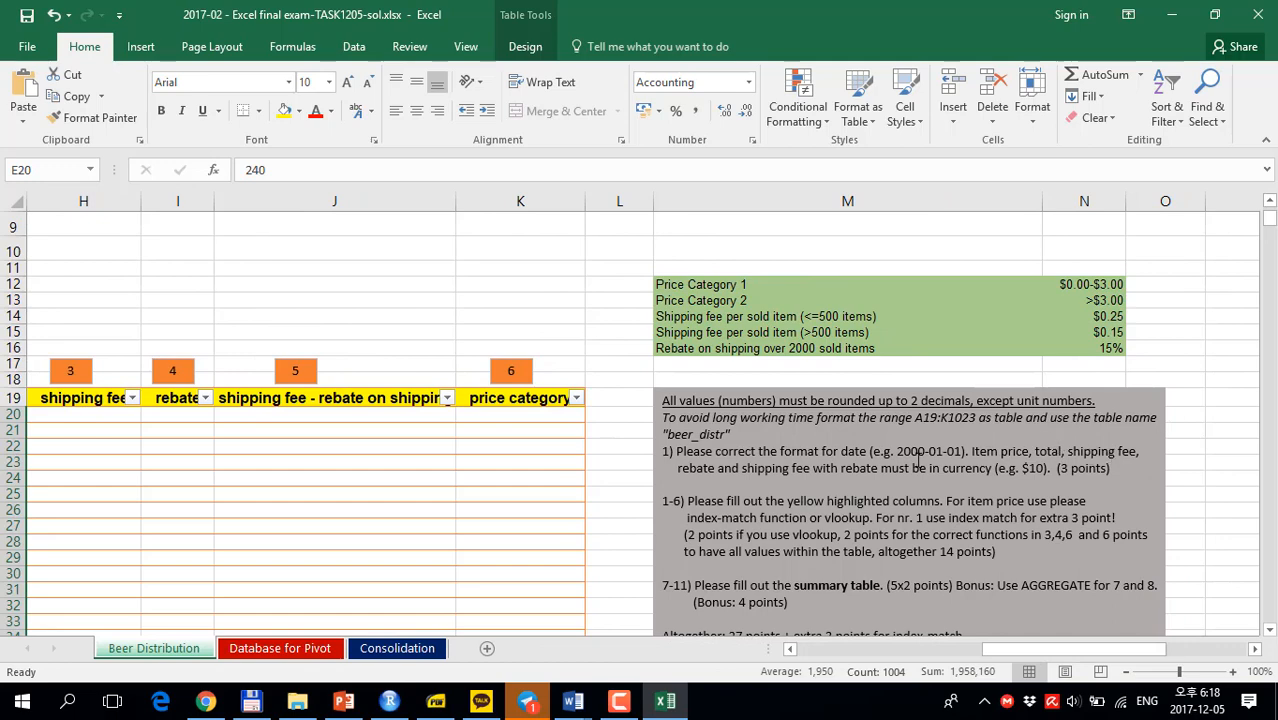
pyautogui.click(970, 466)
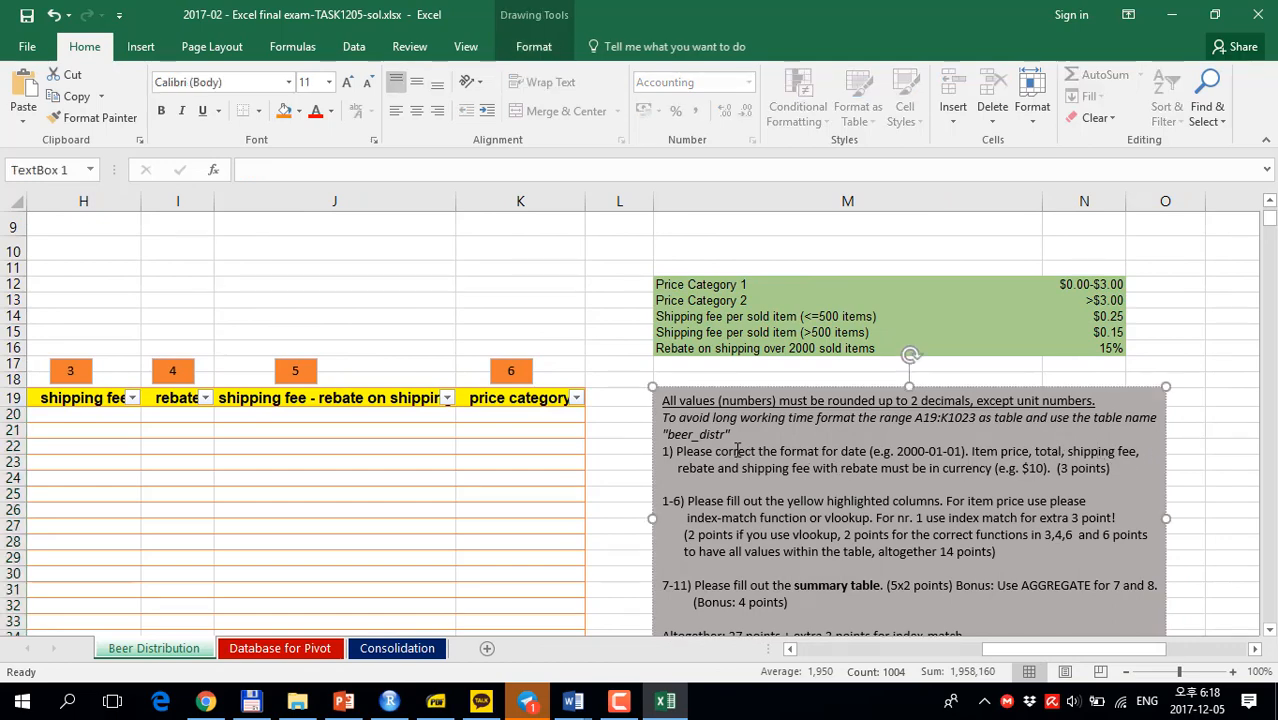
pyautogui.click(883, 480)
pyautogui.click(853, 650)
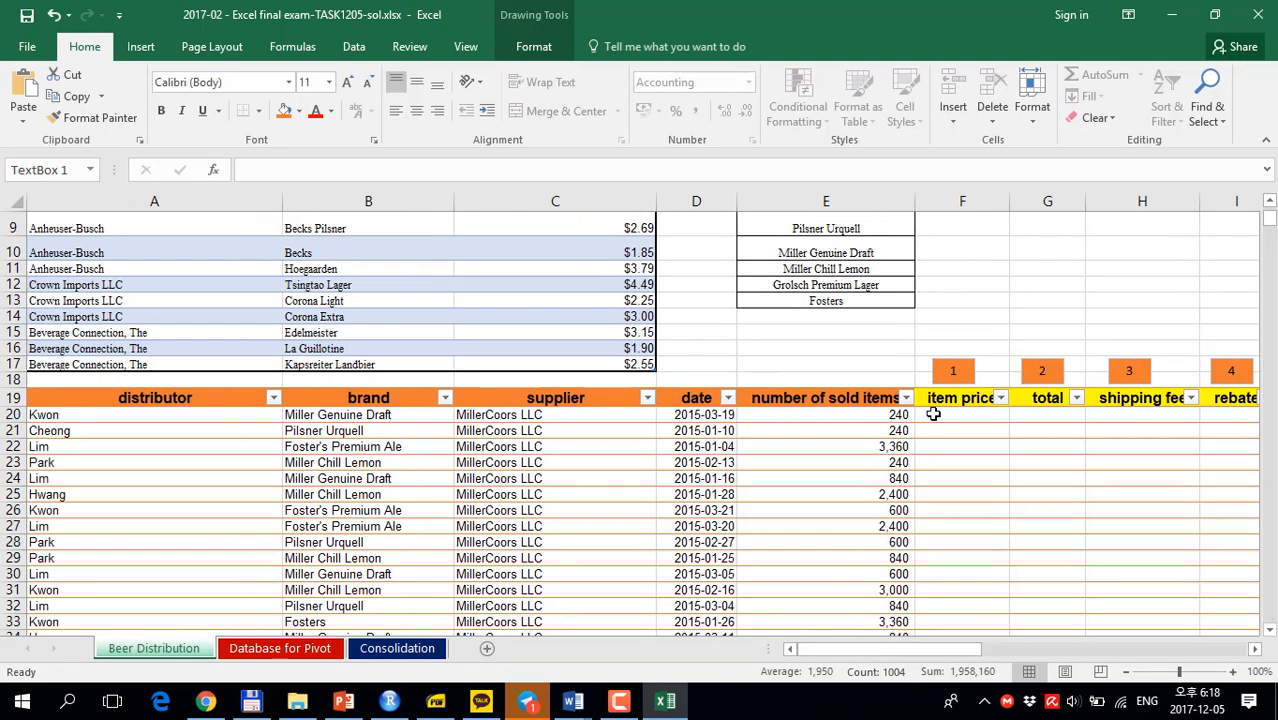
pyautogui.click(935, 415)
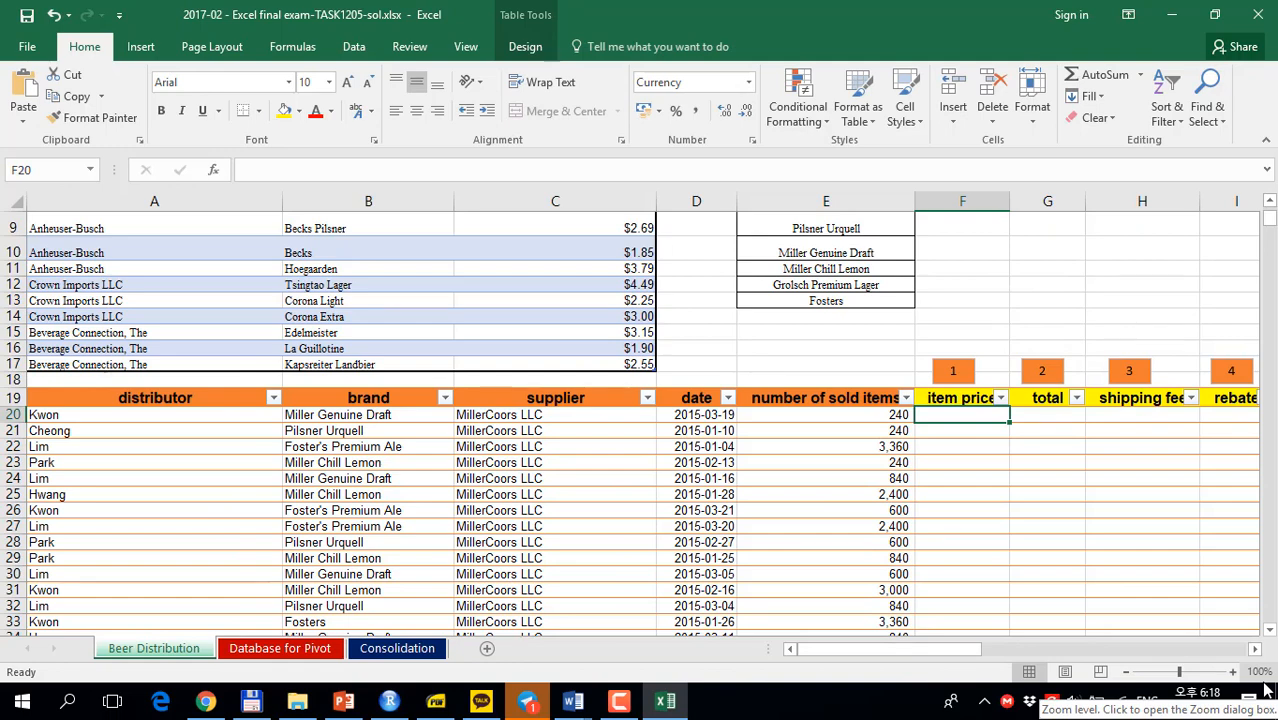
# Examine the Beer supplier price table above the data and look up its defined name in the Name Manager.
pyautogui.scroll(3, 582, 484)
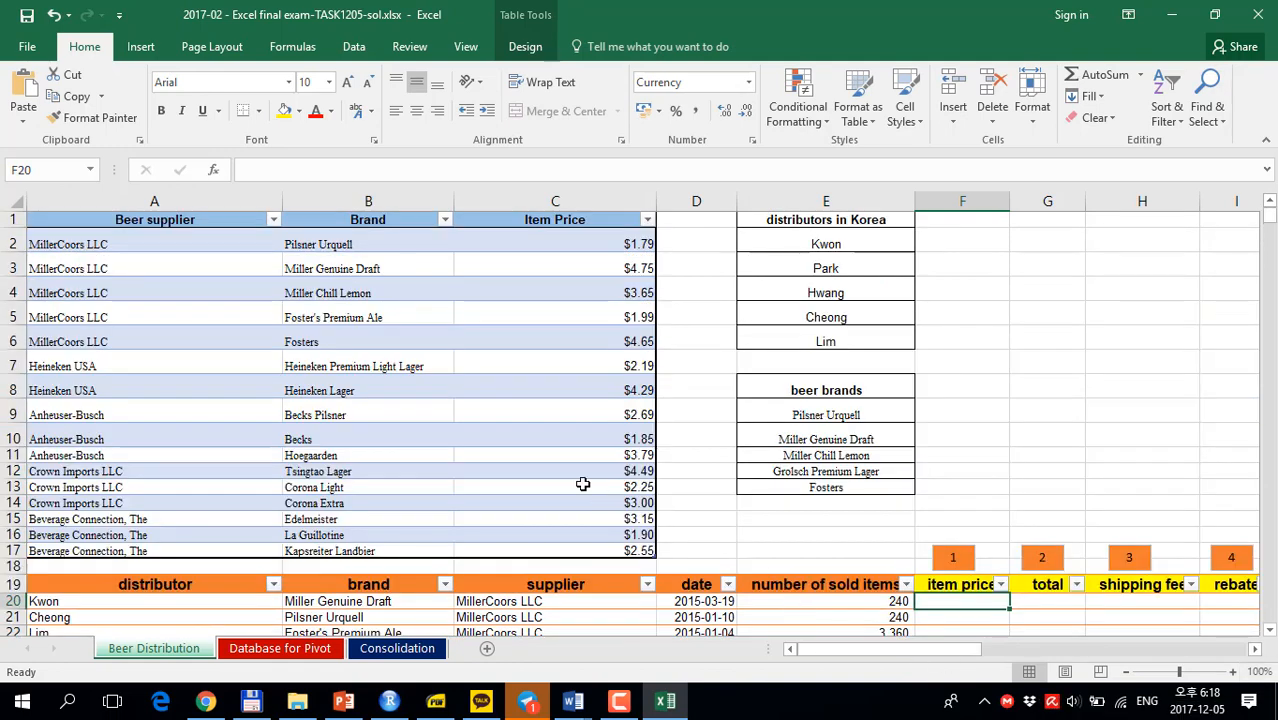
pyautogui.click(215, 312)
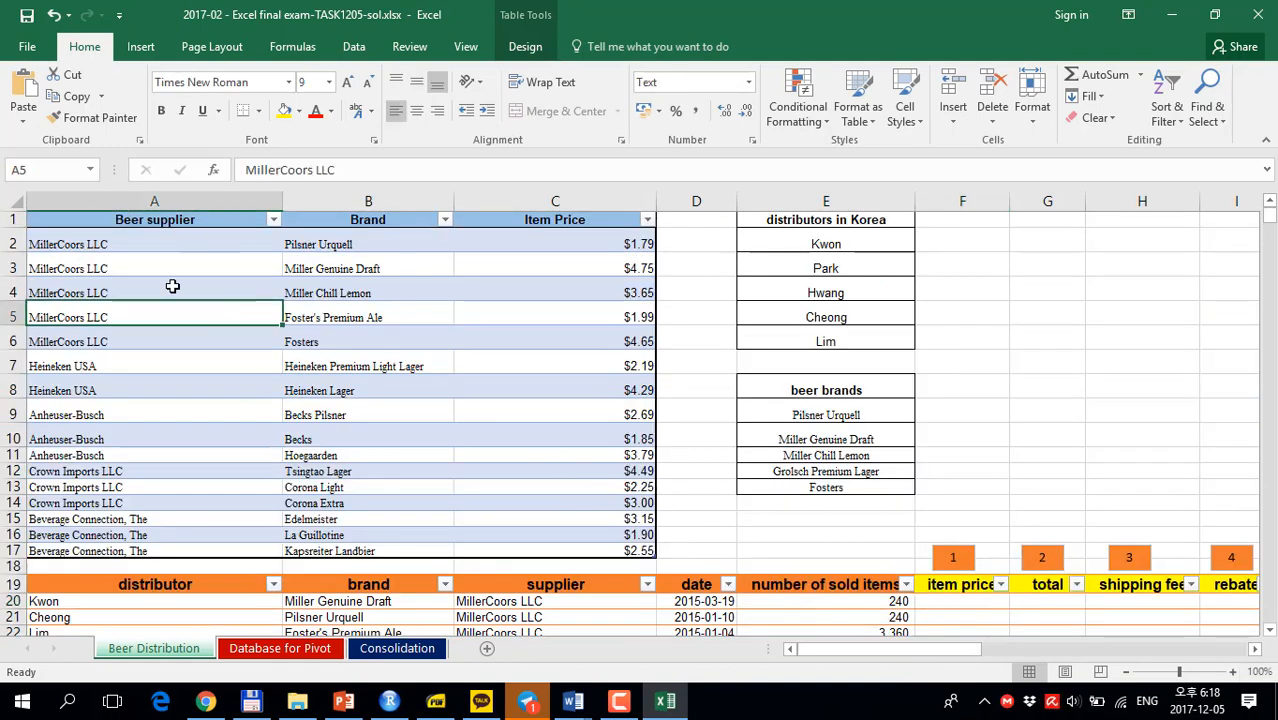
pyautogui.click(183, 220)
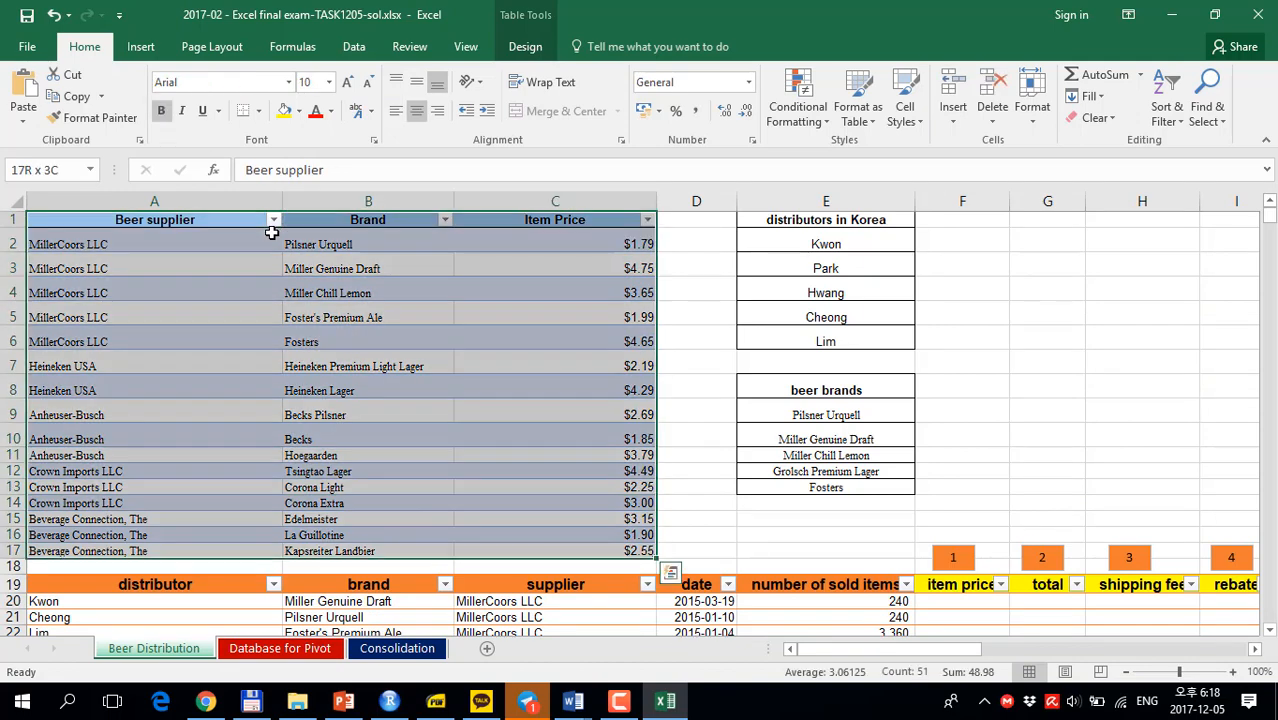
pyautogui.click(140, 245)
pyautogui.hotkey('ctrl', 'a')
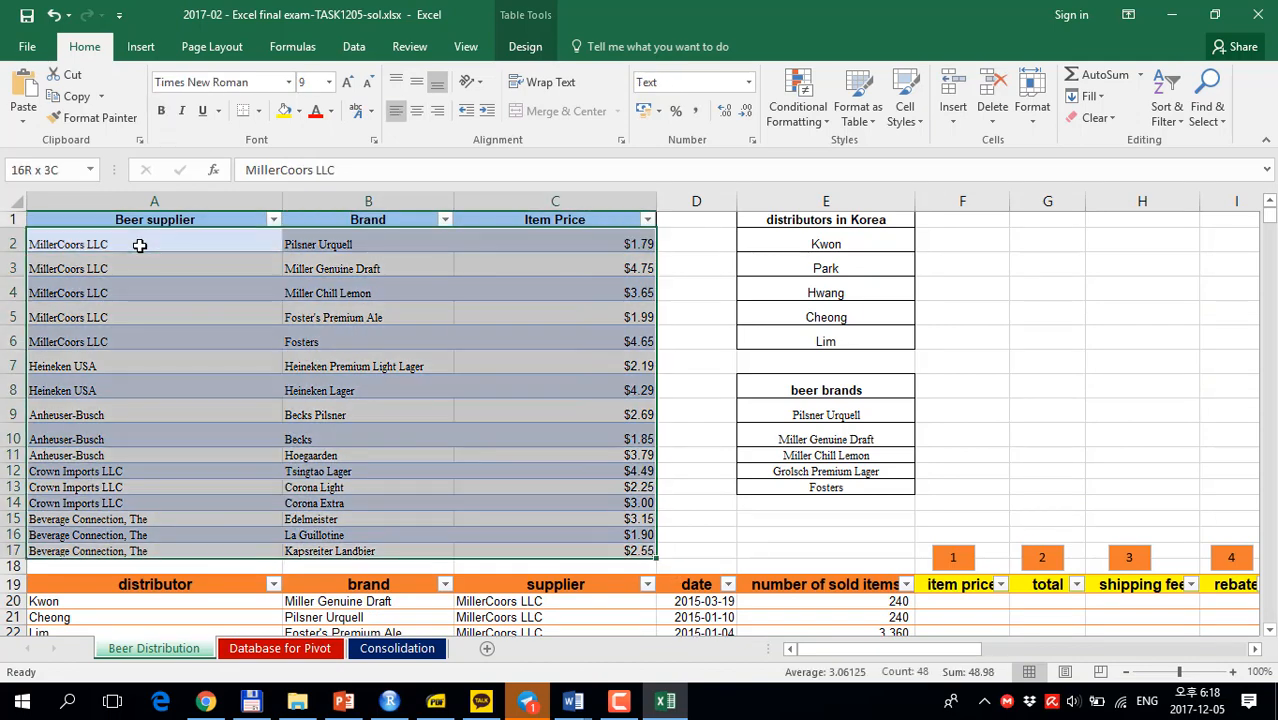
pyautogui.click(341, 509)
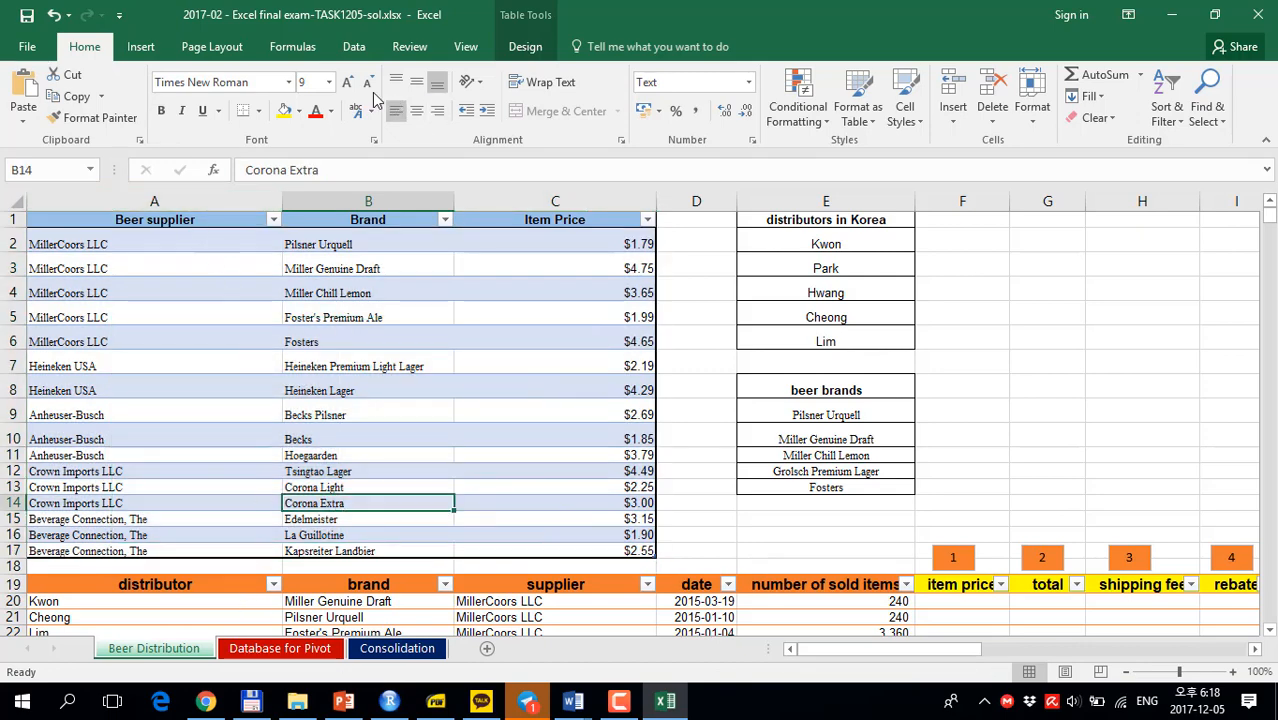
pyautogui.click(353, 47)
pyautogui.click(293, 47)
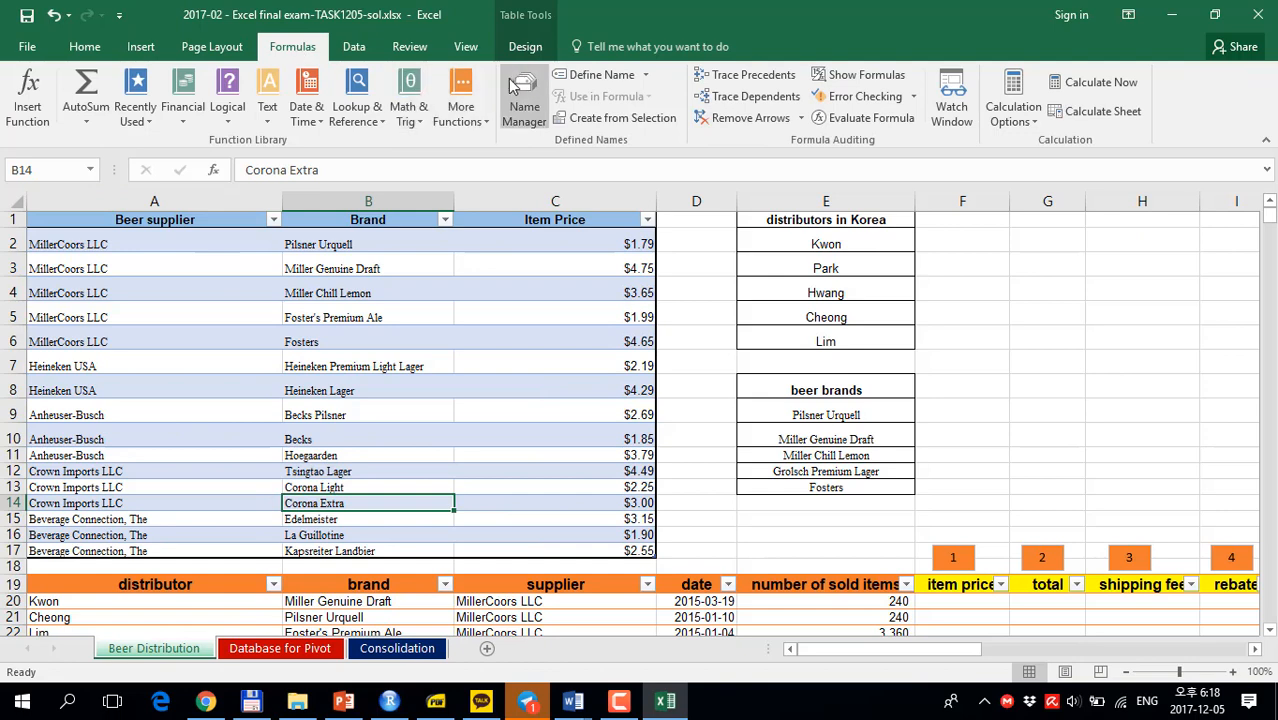
pyautogui.click(524, 104)
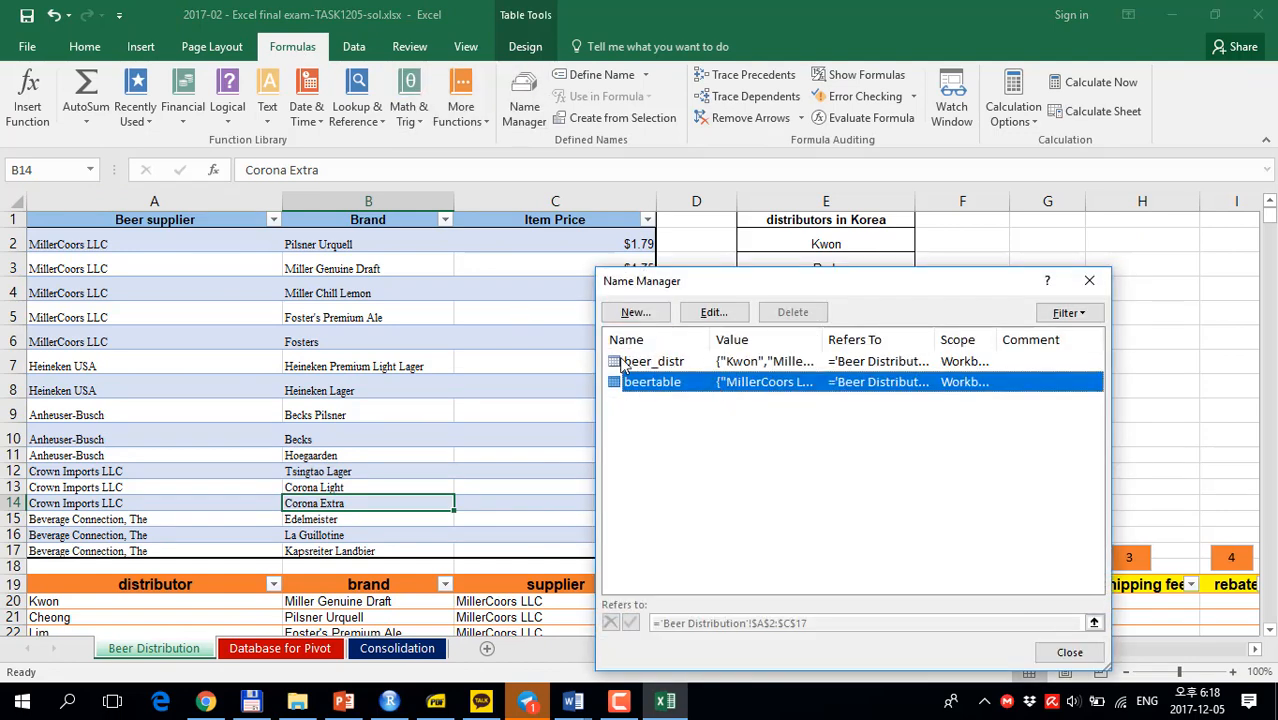
pyautogui.click(1089, 280)
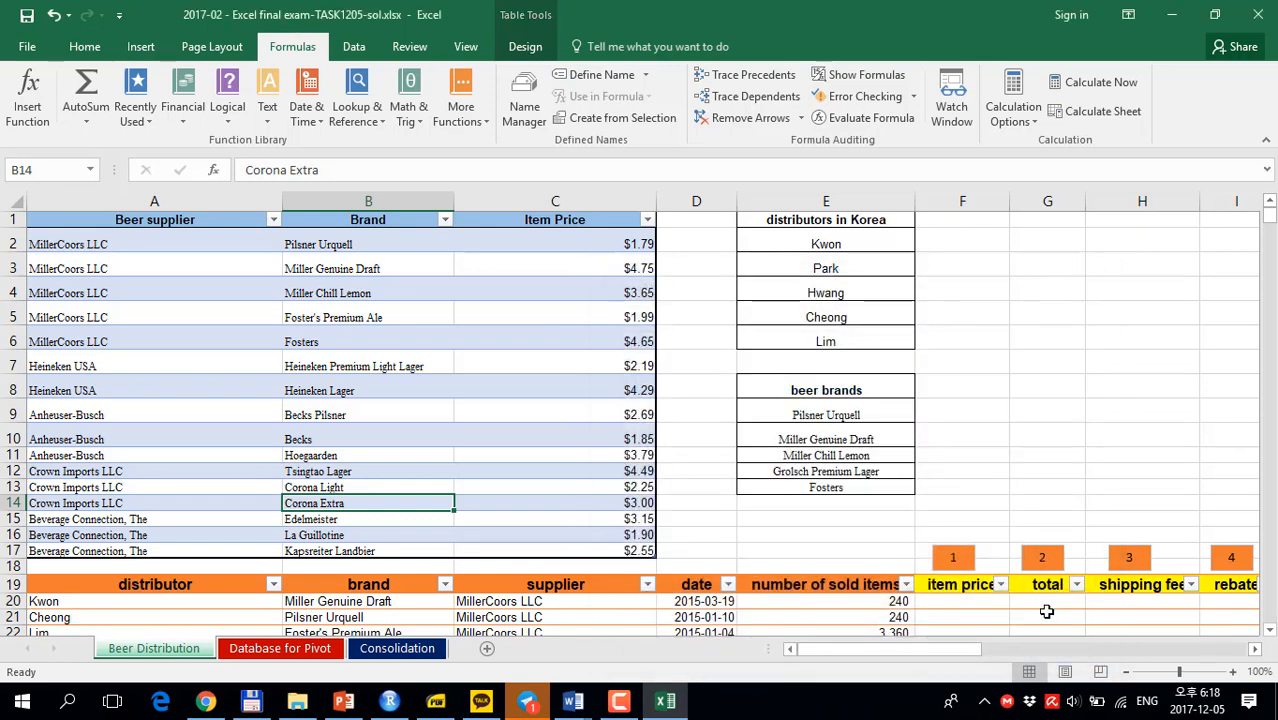
# Begin an INDEX formula in F20, the first item price cell, with beertable[Item Price] as the array.
pyautogui.click(947, 597)
pyautogui.scroll(-2, 960, 590)
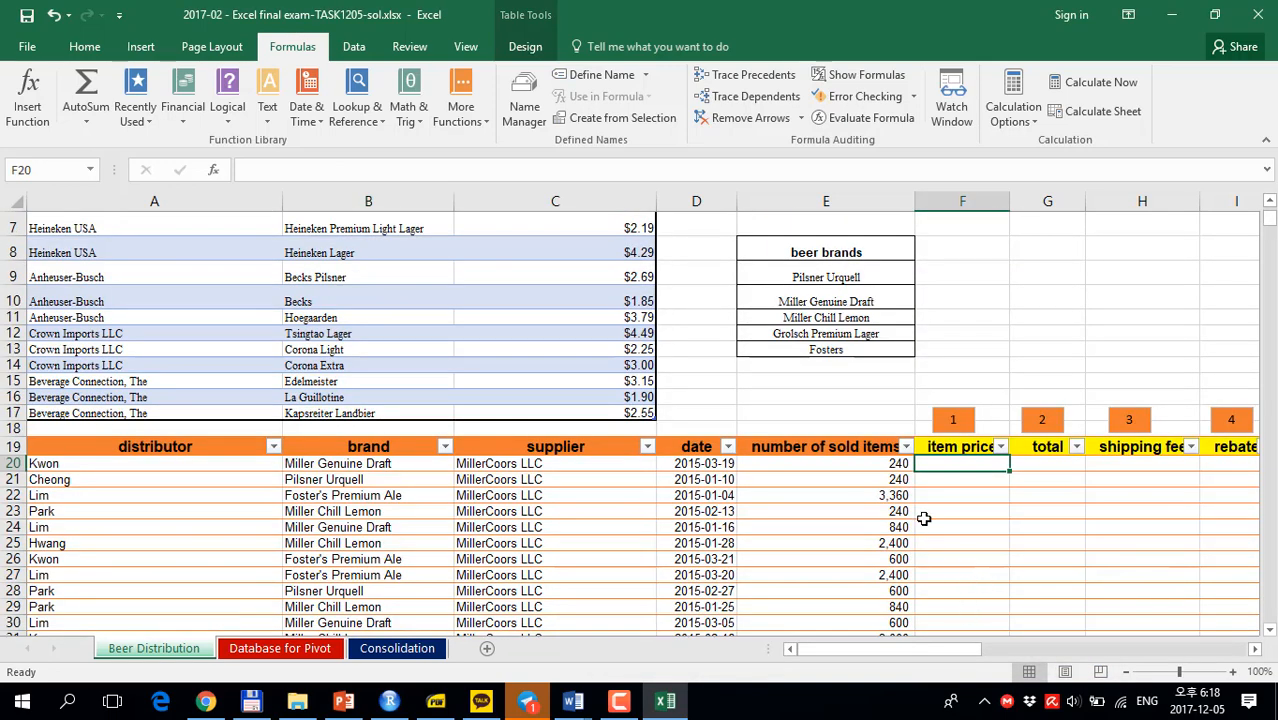
pyautogui.write('=')
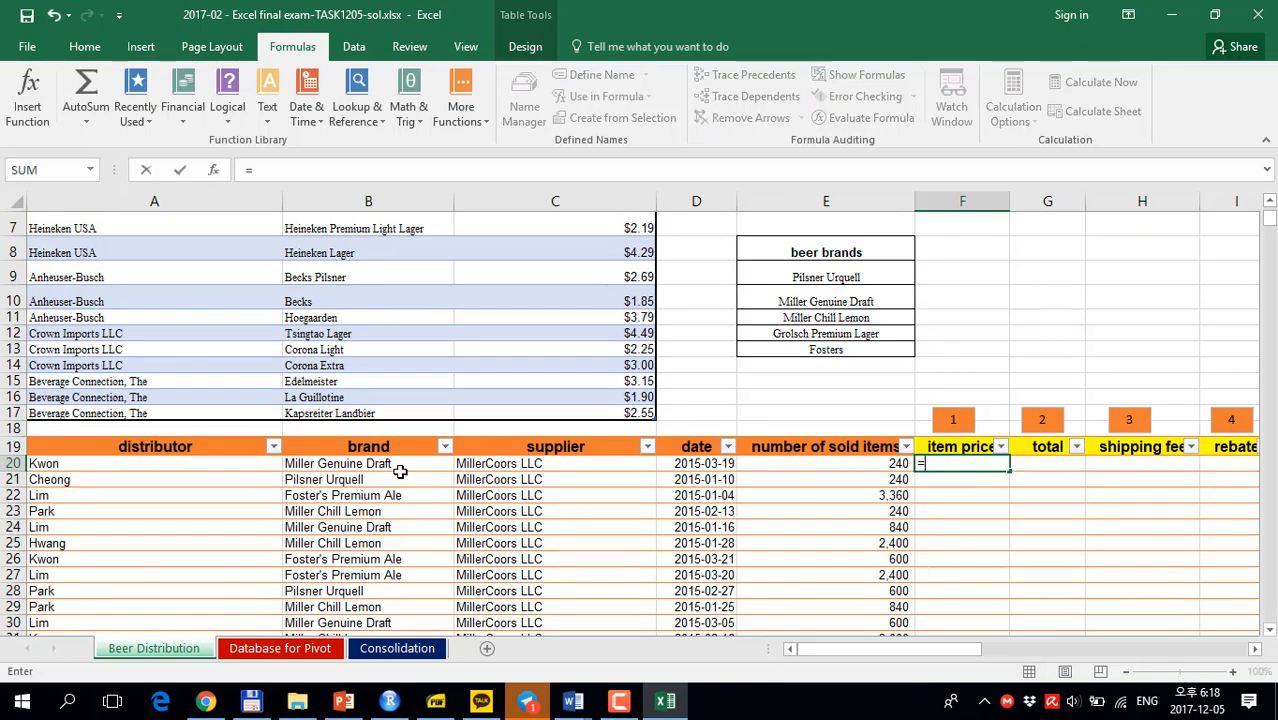
pyautogui.write('index')
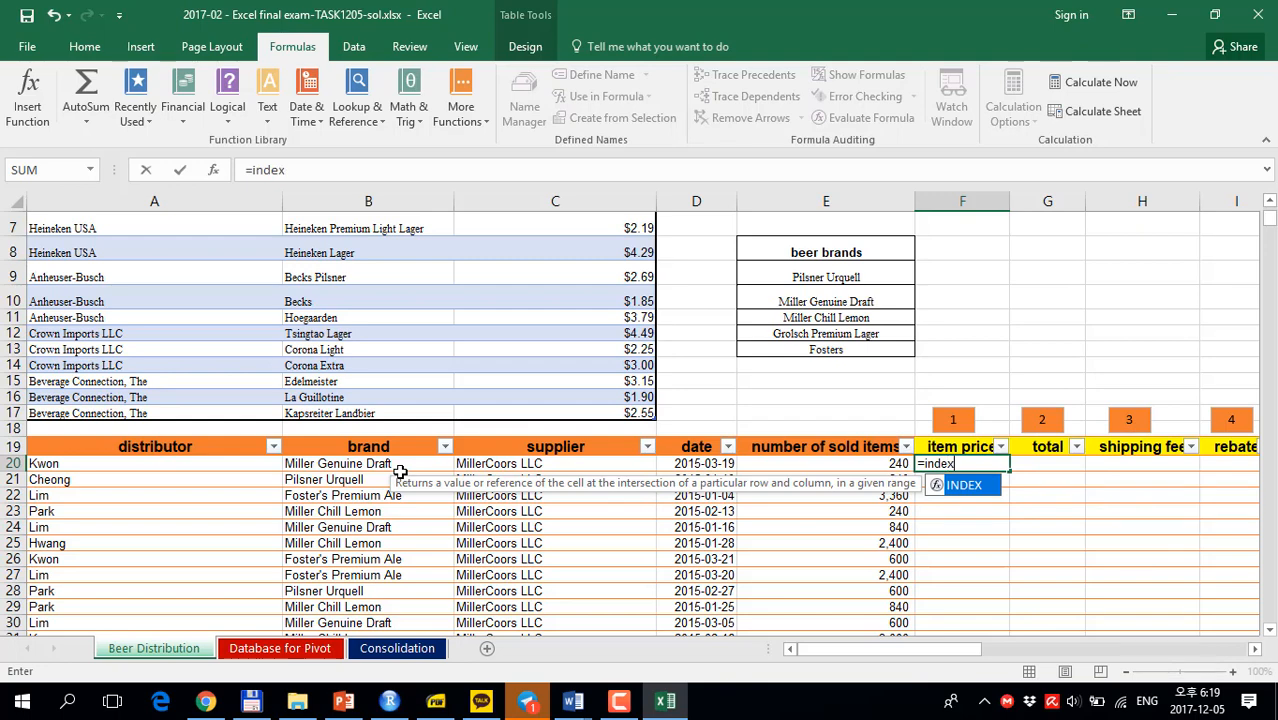
pyautogui.write('(')
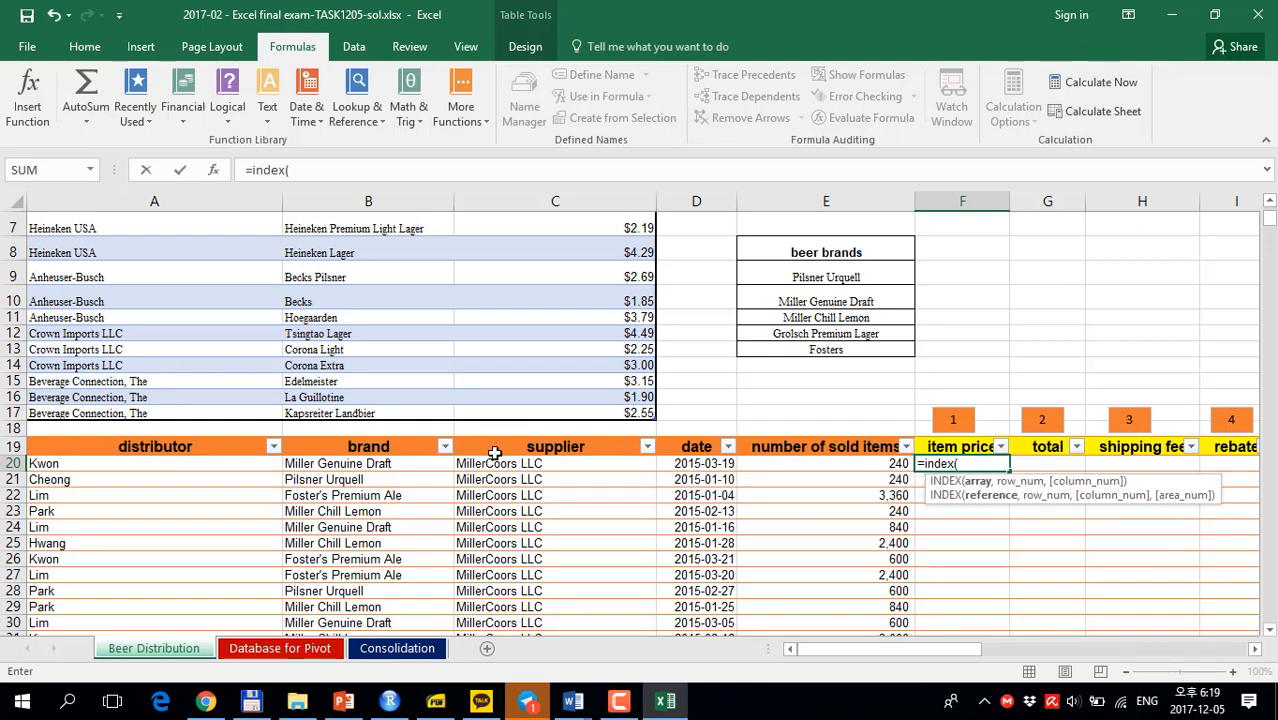
pyautogui.scroll(2, 614, 331)
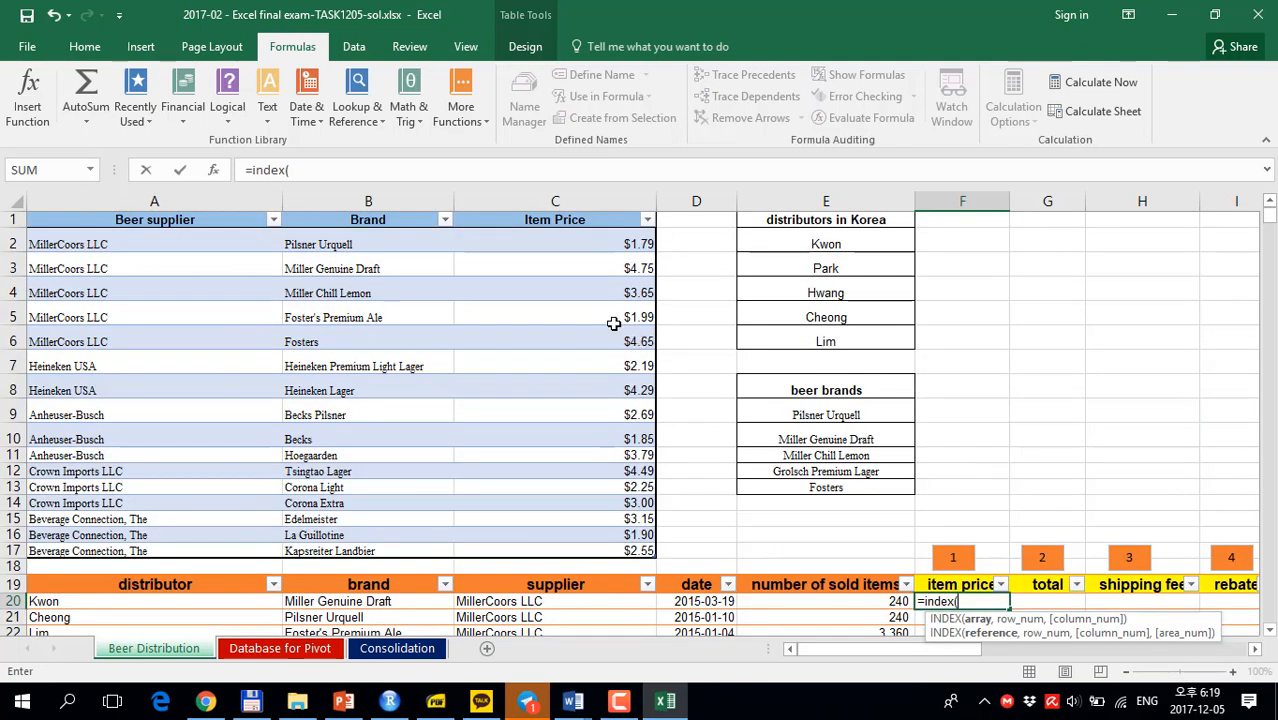
pyautogui.click(582, 248)
pyautogui.hotkey('ctrl', 'shift', 'Down')
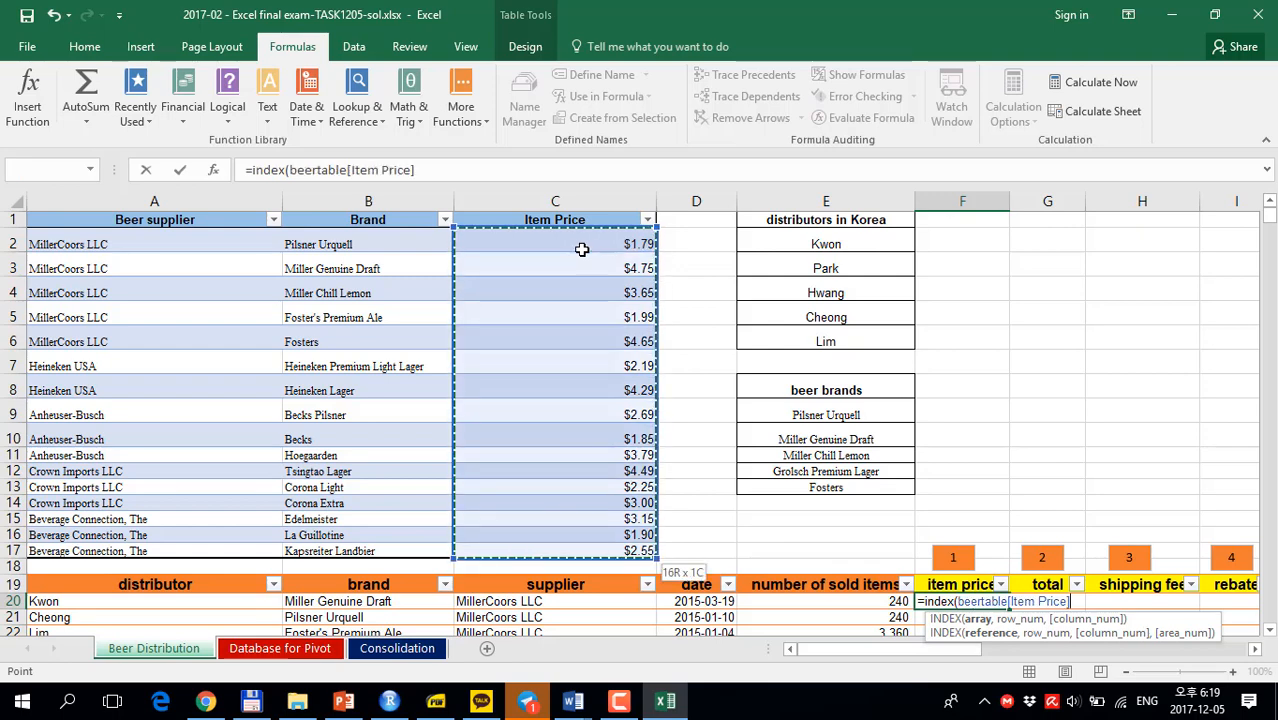
pyautogui.click(446, 172)
pyautogui.write(',')
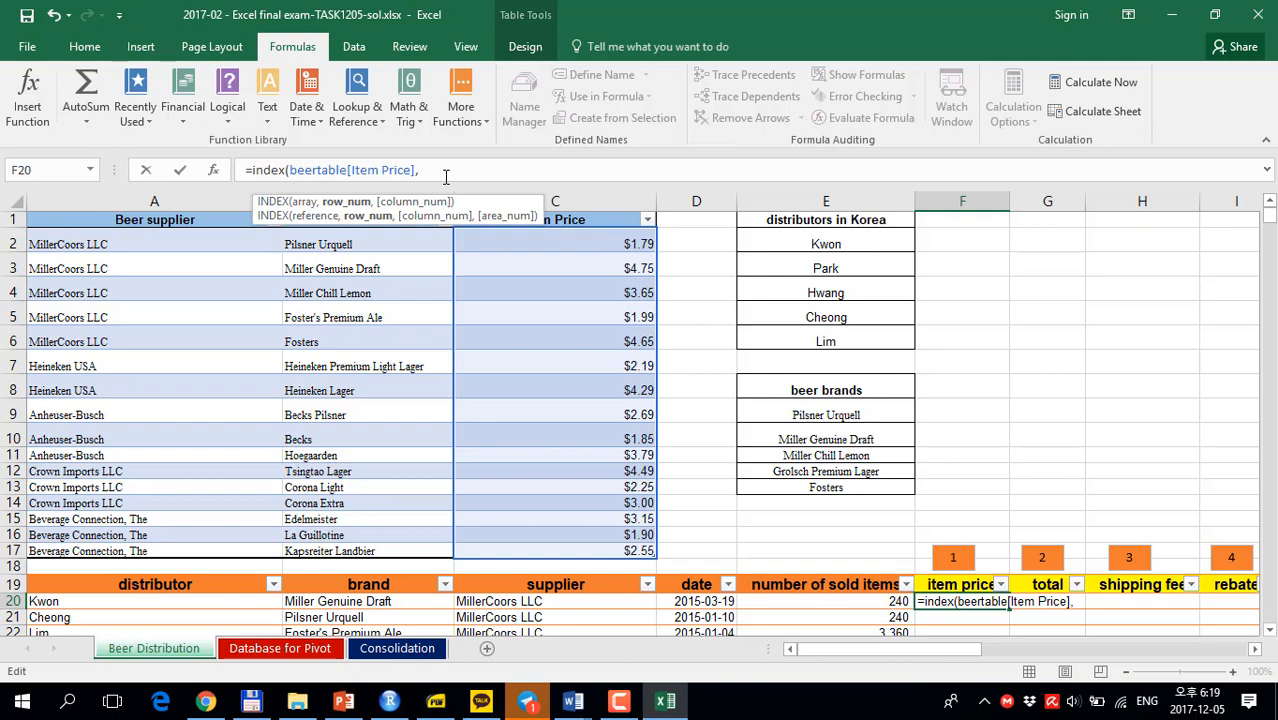
pyautogui.write('match(')
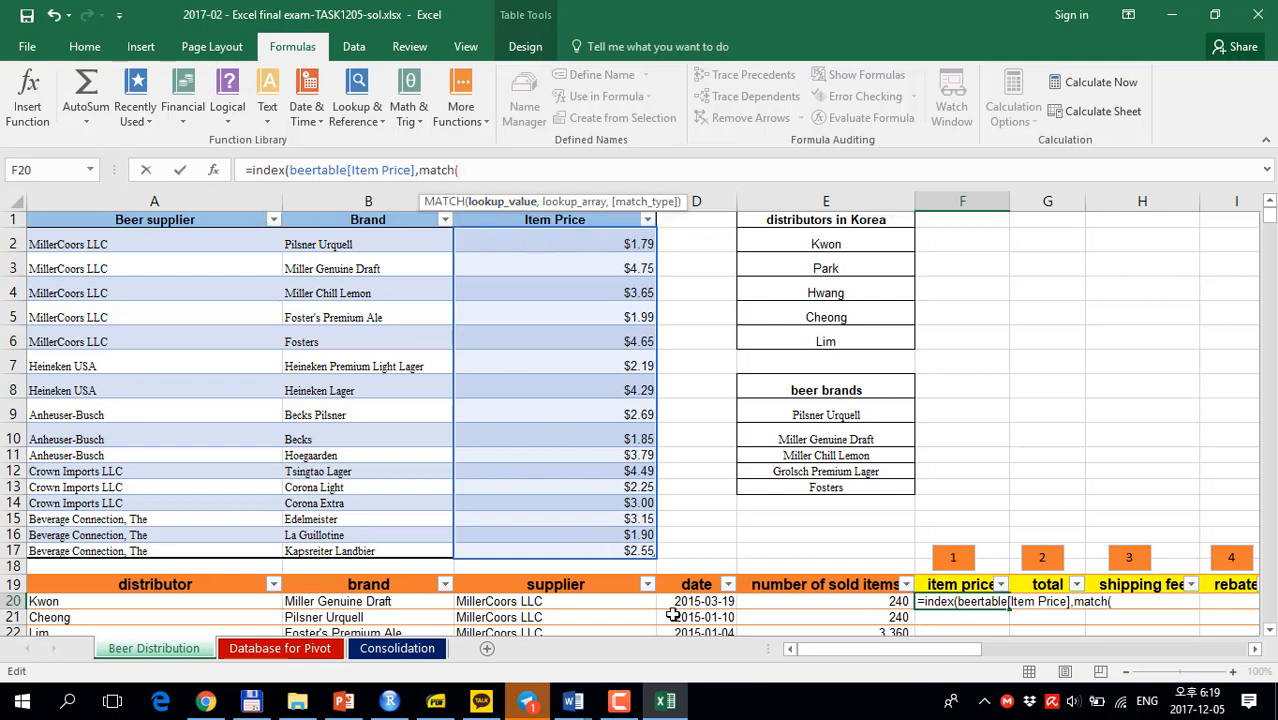
pyautogui.click(383, 601)
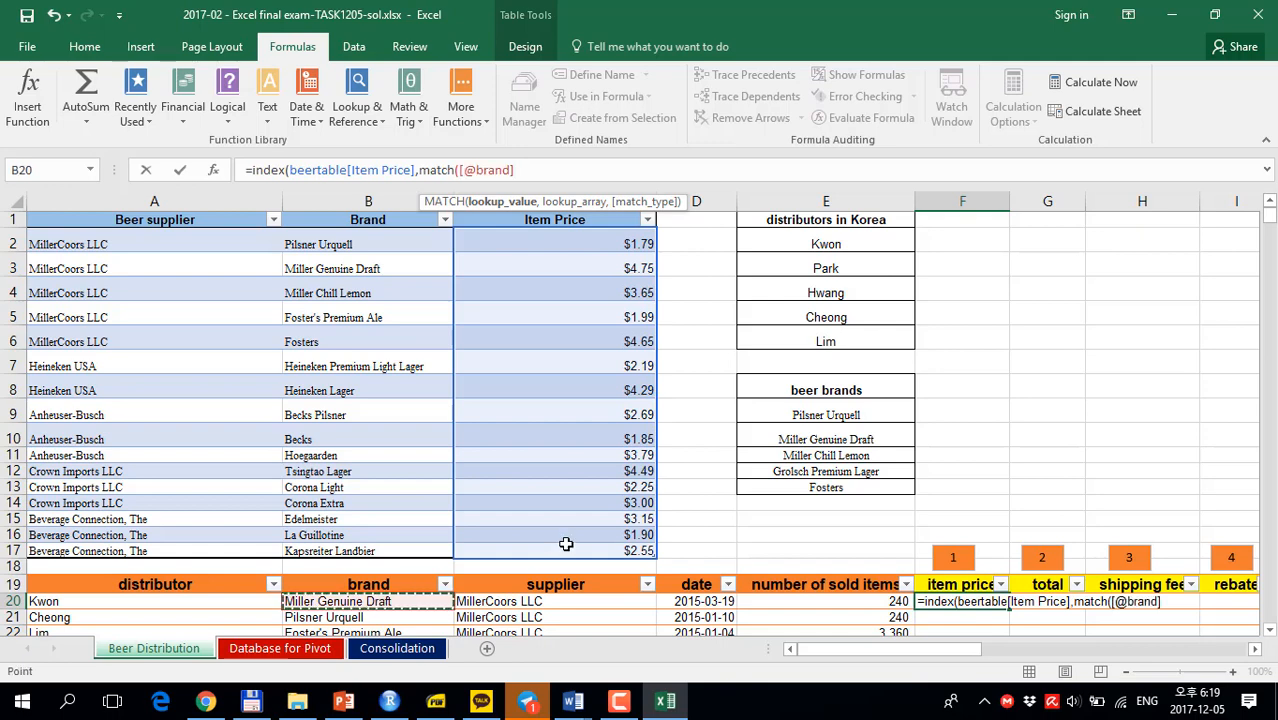
pyautogui.write(',')
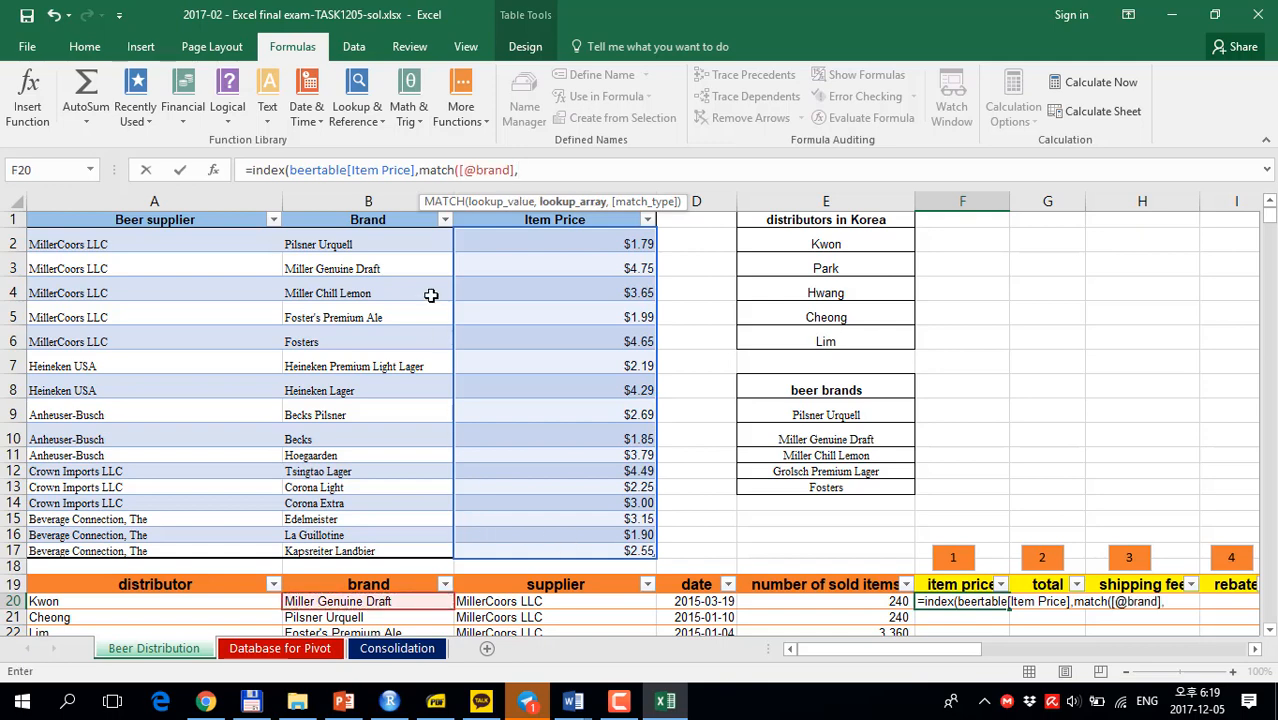
pyautogui.click(297, 238)
pyautogui.hotkey('ctrl', 'shift', 'Down')
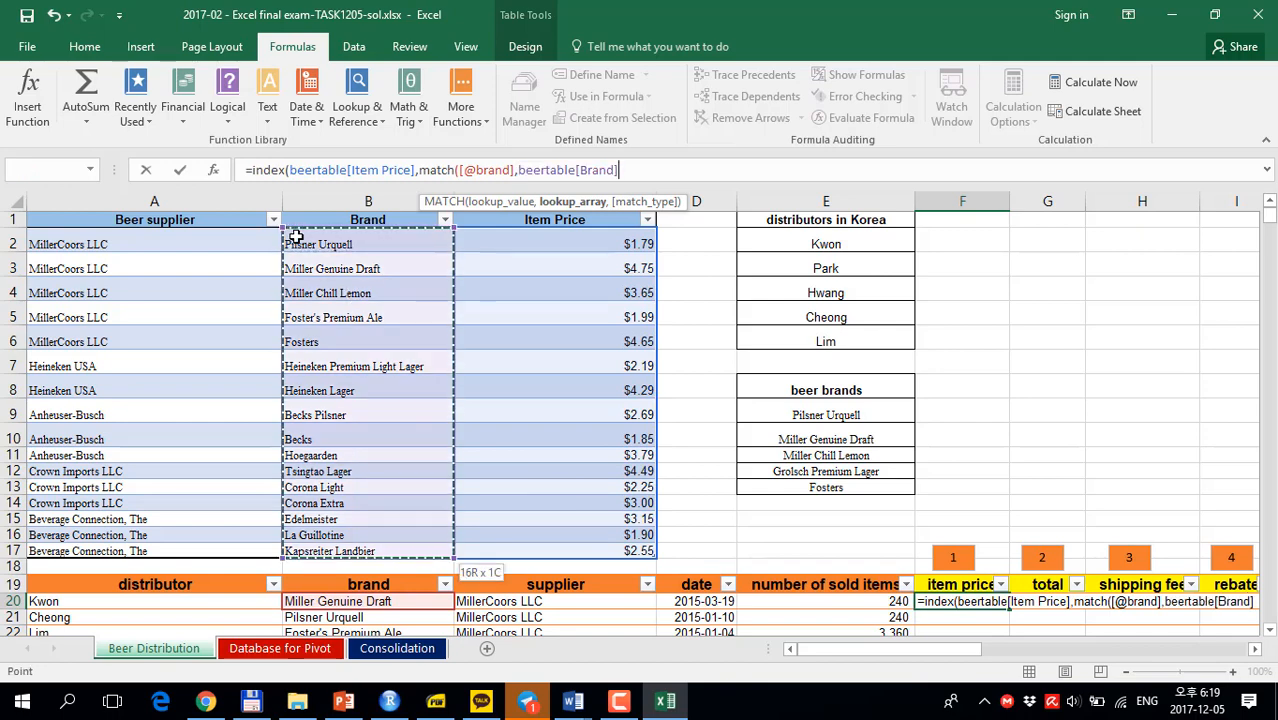
pyautogui.write(',')
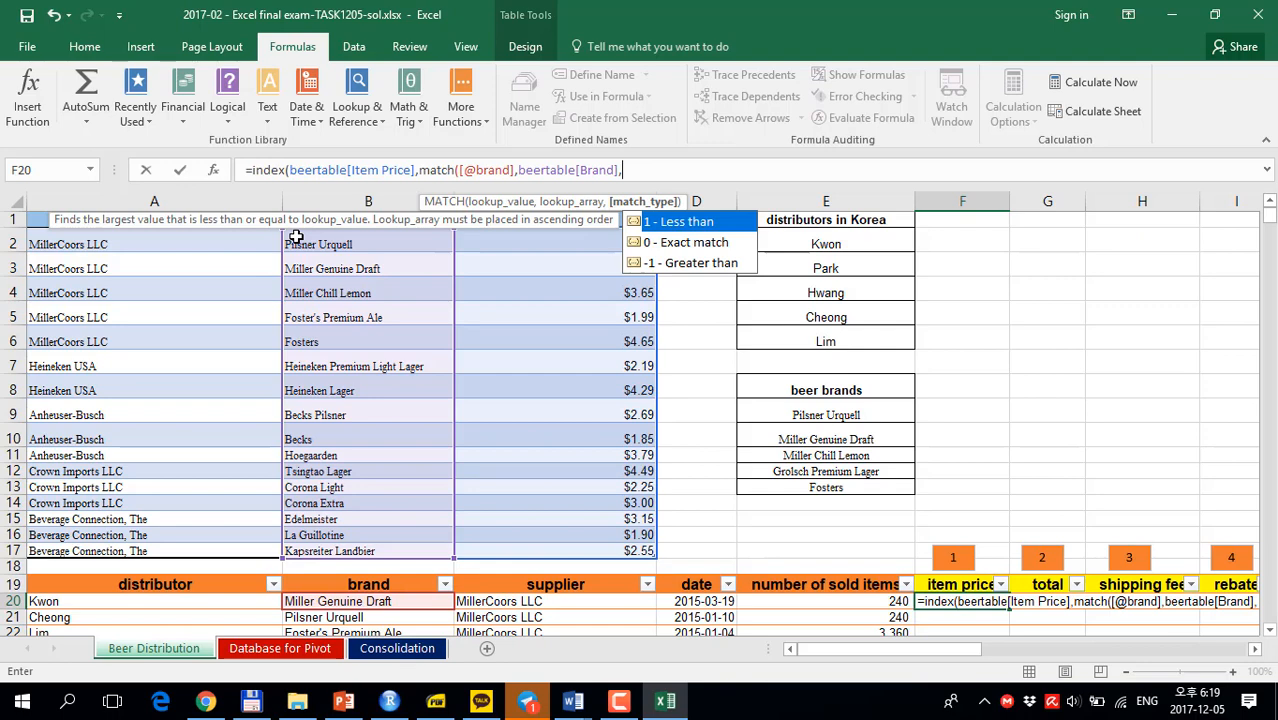
pyautogui.write('0)')
pyautogui.press('Return')
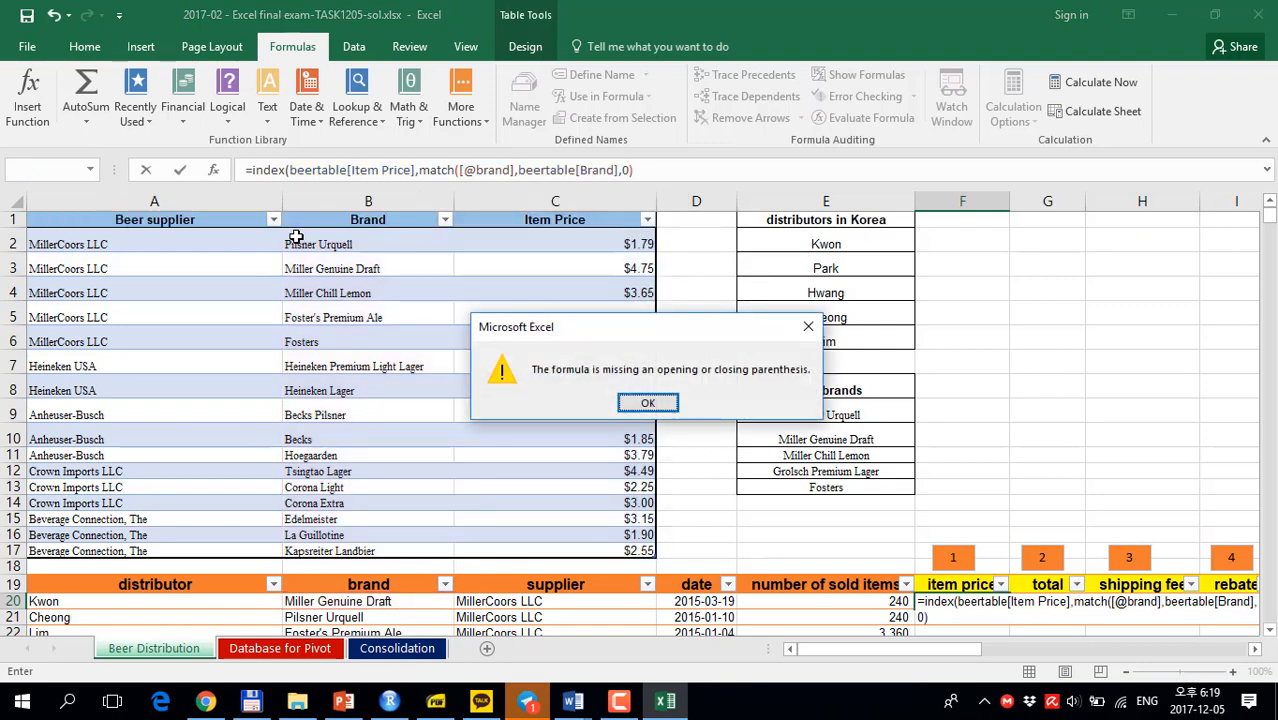
pyautogui.press('Return')
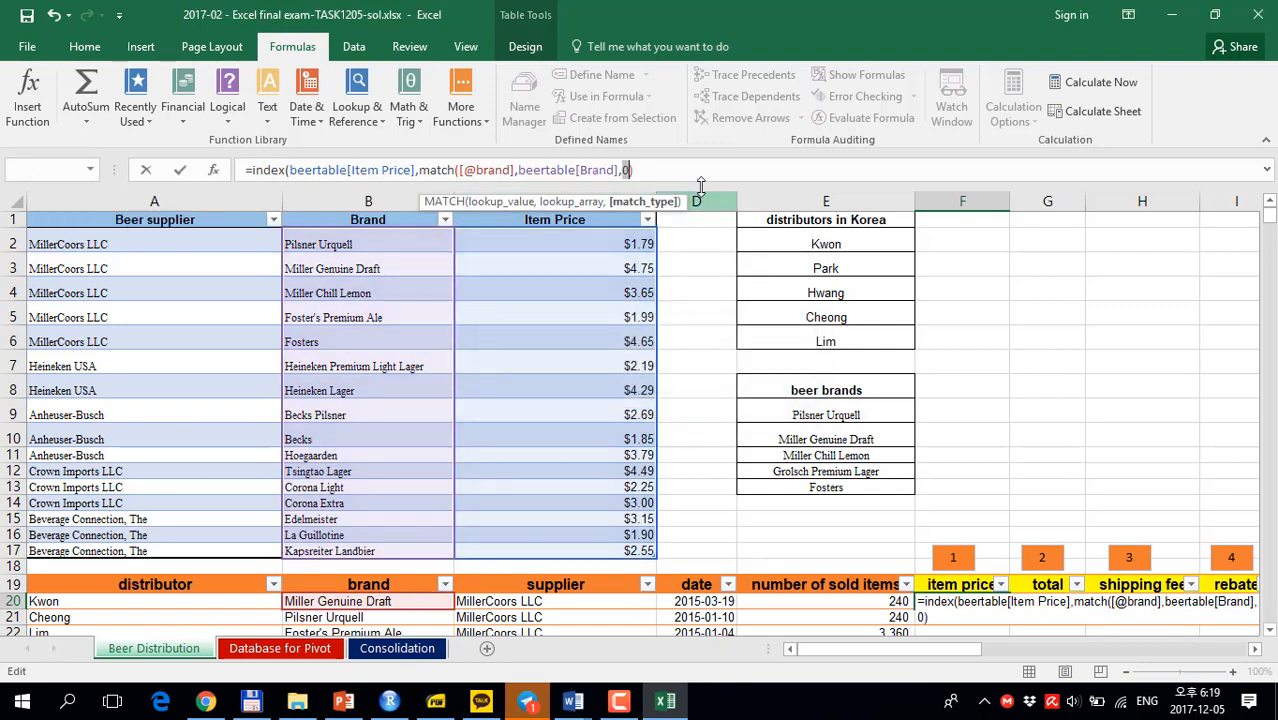
pyautogui.click(690, 168)
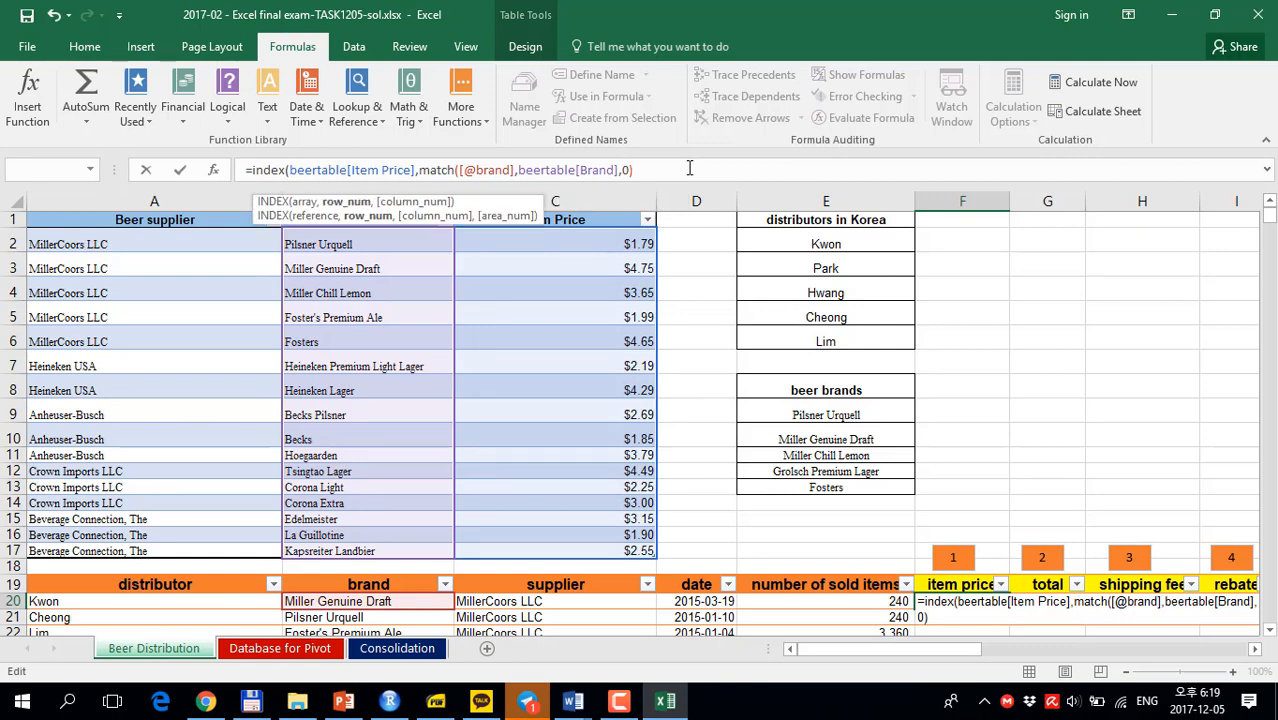
pyautogui.write(')')
pyautogui.press('Return')
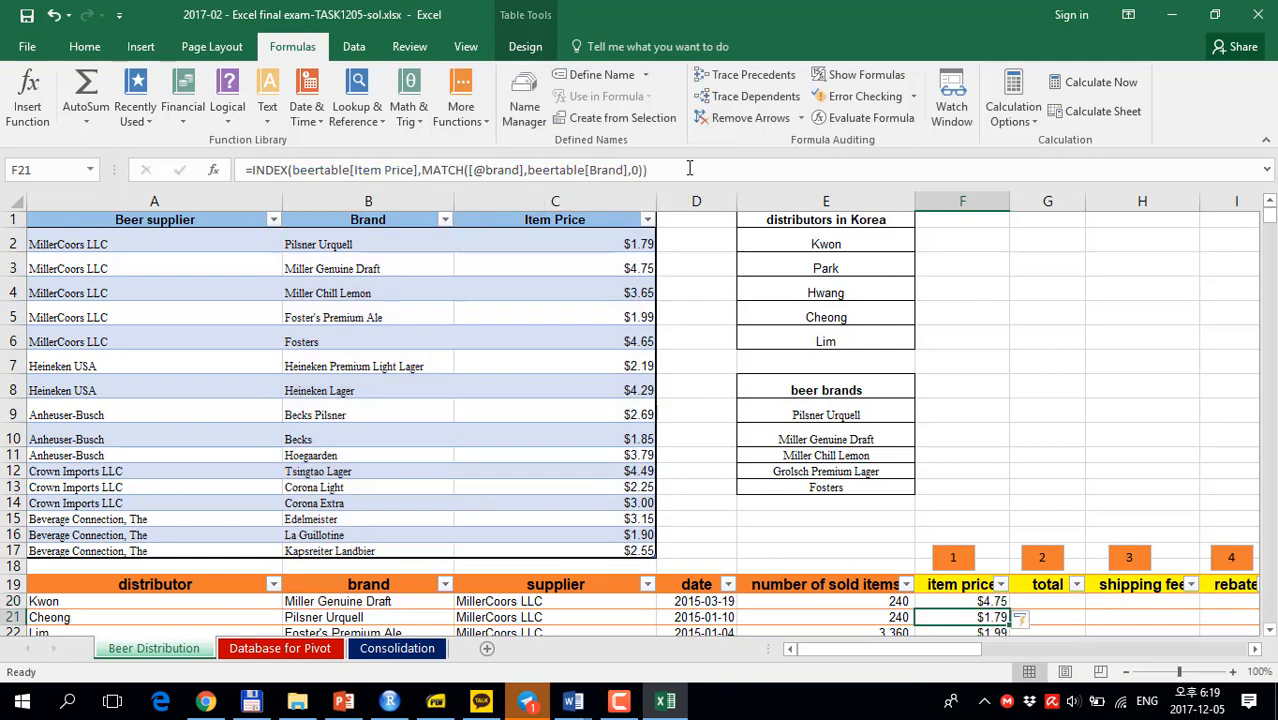
# Compare the filled item prices with the supplier price table, including the Foster's Premium Ale entry in row 22.
pyautogui.scroll(-6, 1072, 463)
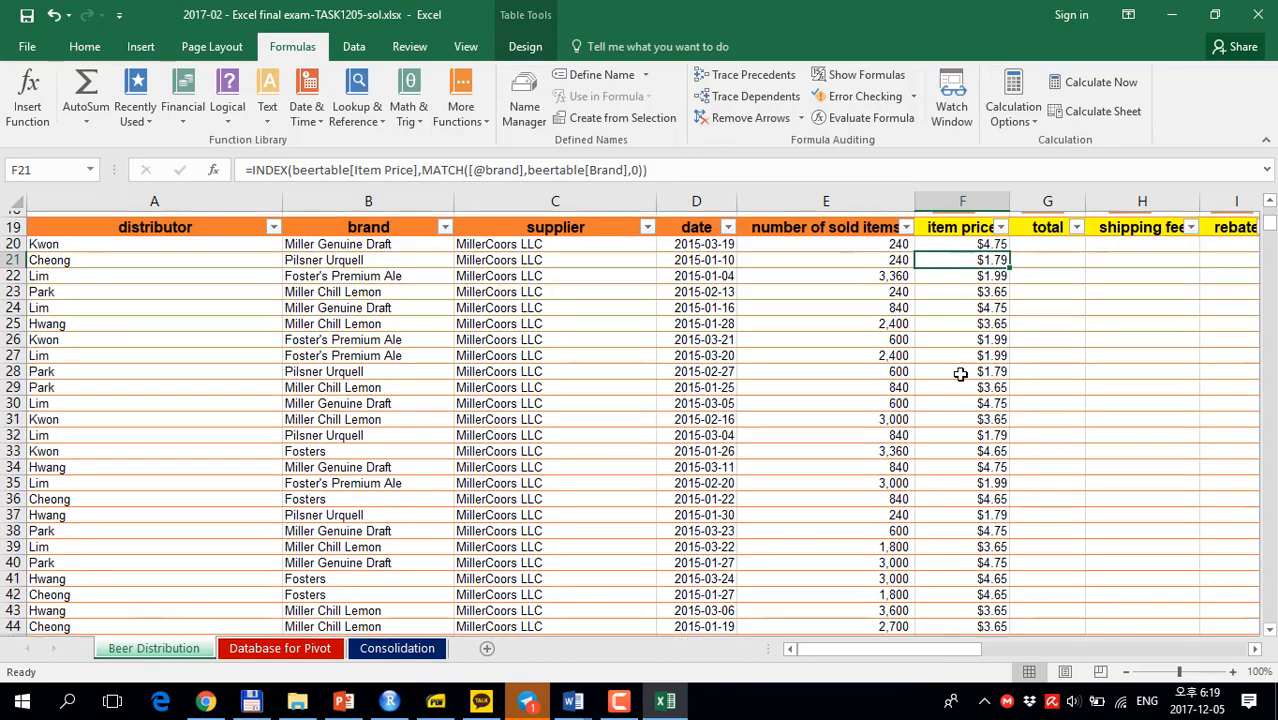
pyautogui.click(970, 386)
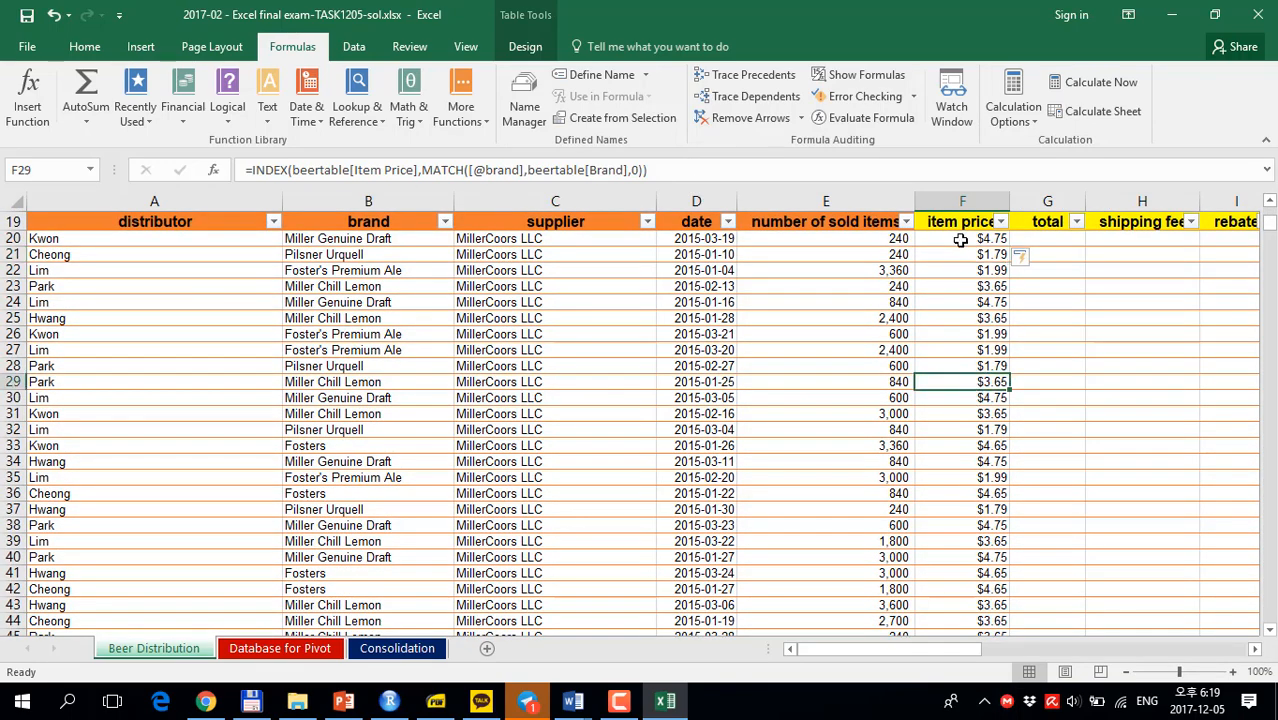
pyautogui.scroll(4, 972, 280)
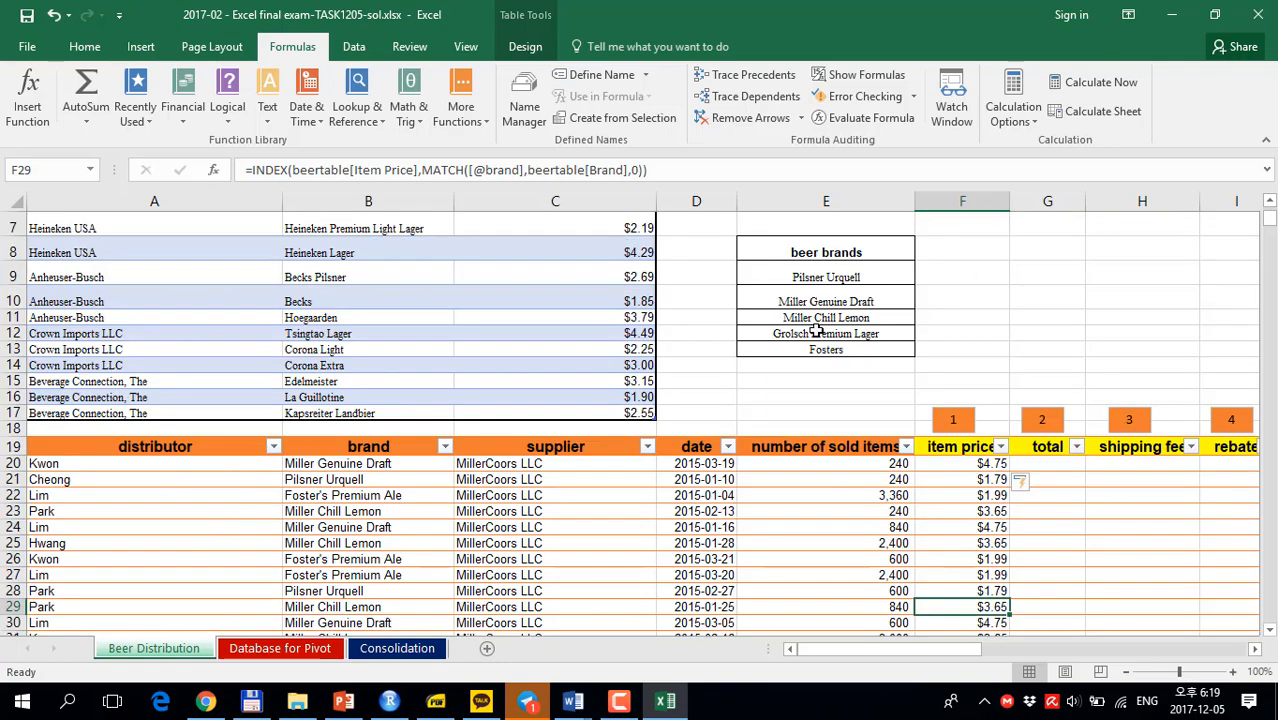
pyautogui.click(972, 511)
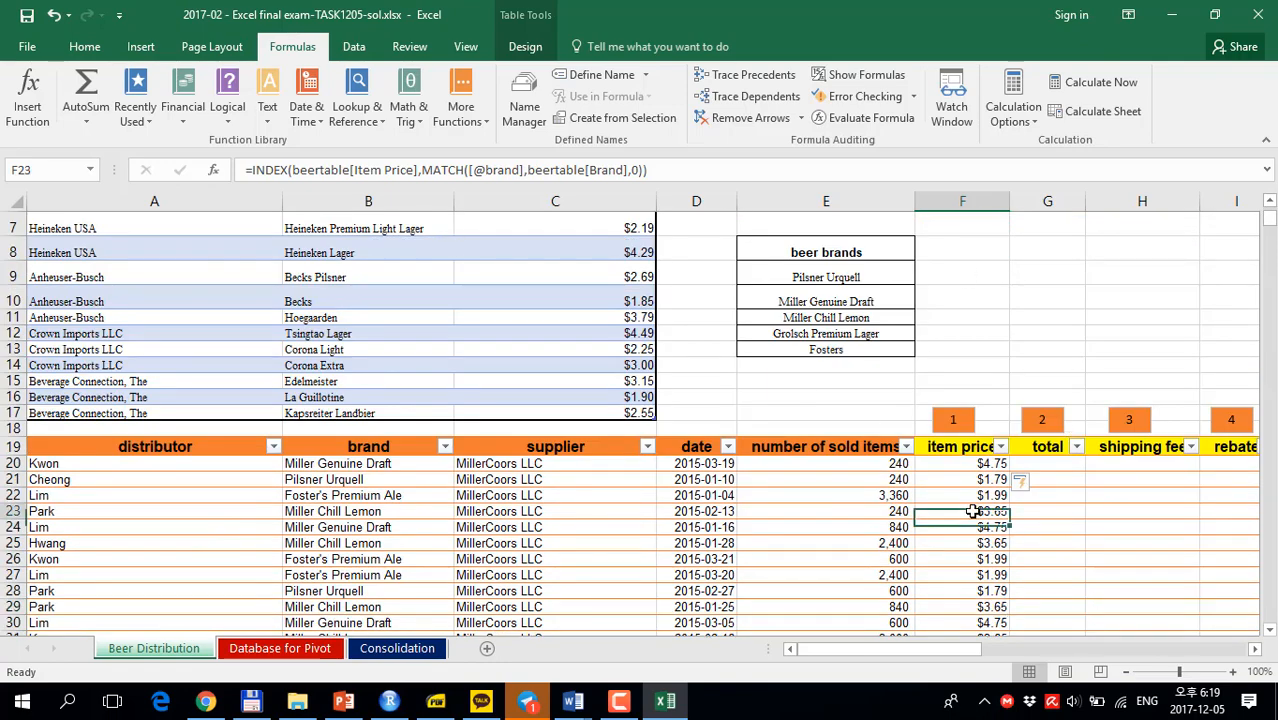
pyautogui.click(357, 496)
pyautogui.scroll(1, 415, 456)
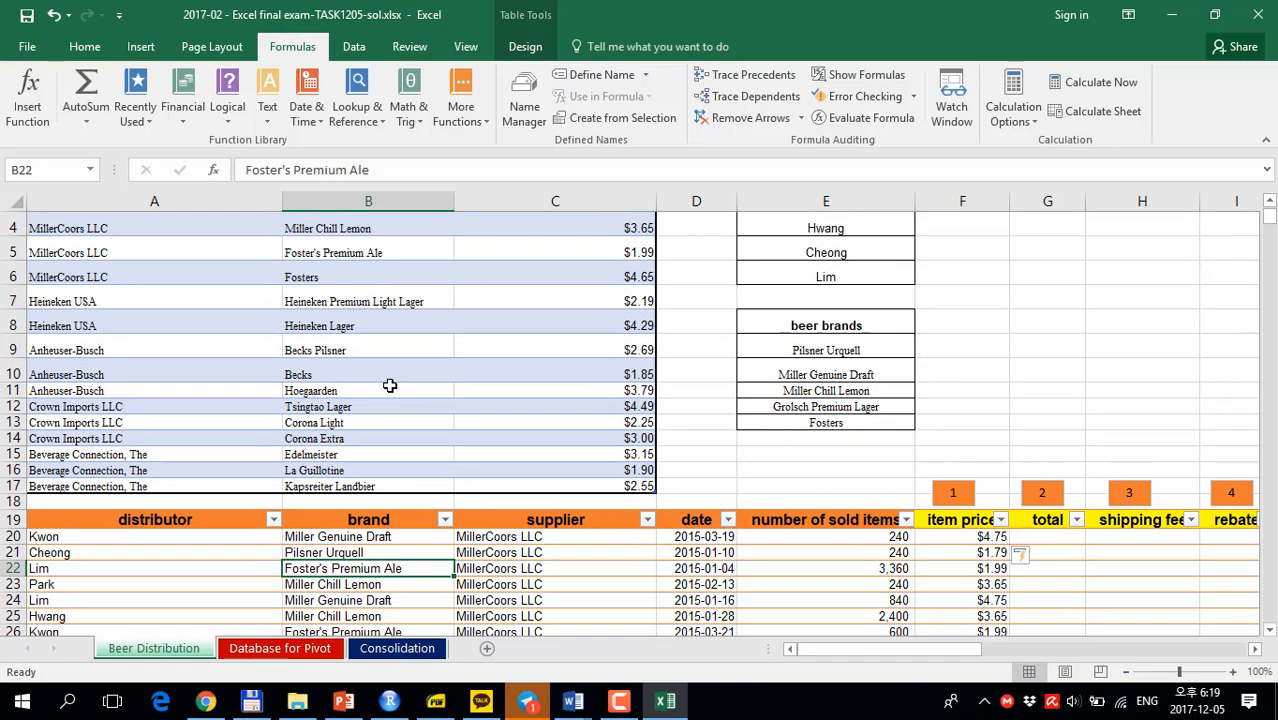
pyautogui.scroll(1, 368, 325)
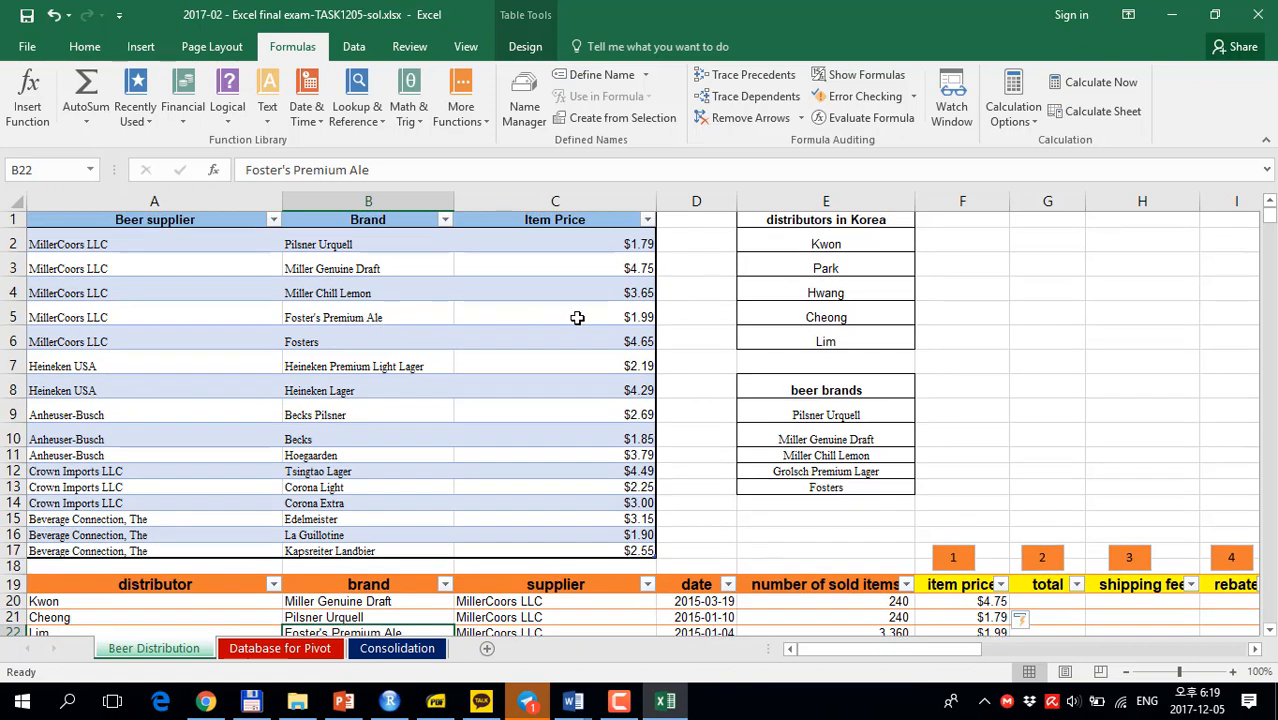
pyautogui.scroll(-2, 754, 374)
pyautogui.click(986, 497)
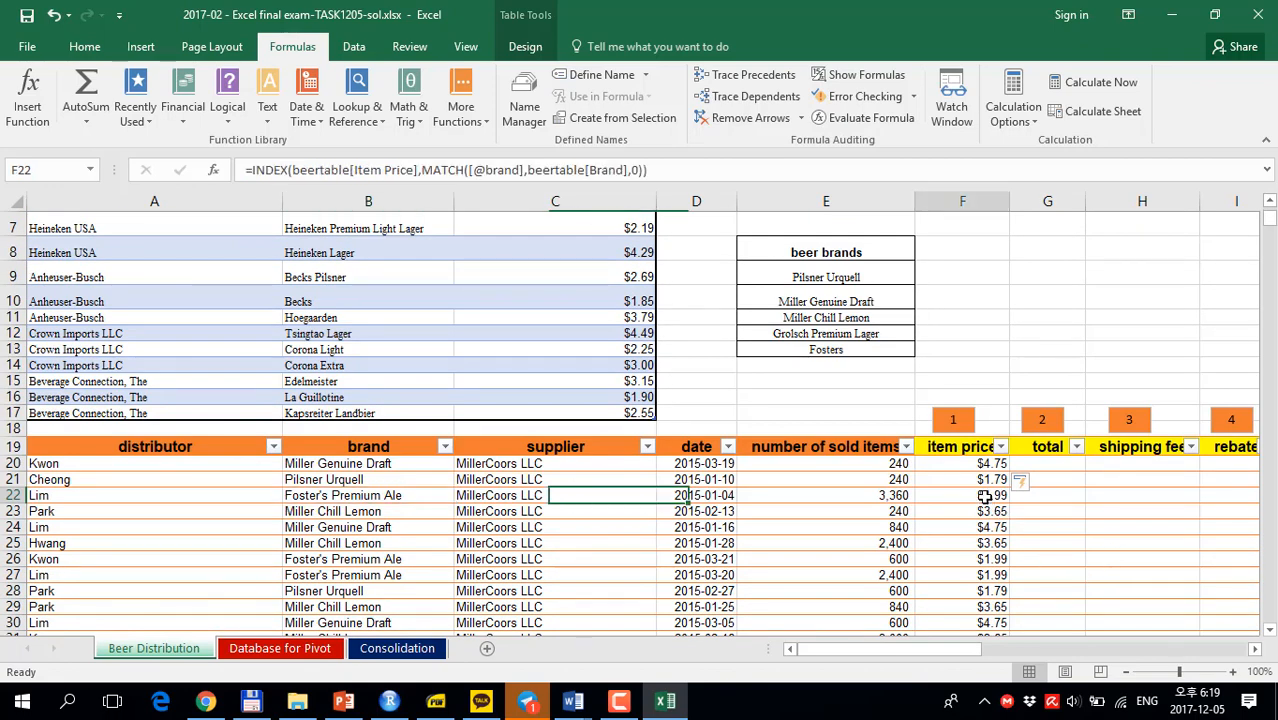
# Fill the total column from G20 with the formula =[@[number of sold items]]*[@[item price]].
pyautogui.click(1056, 465)
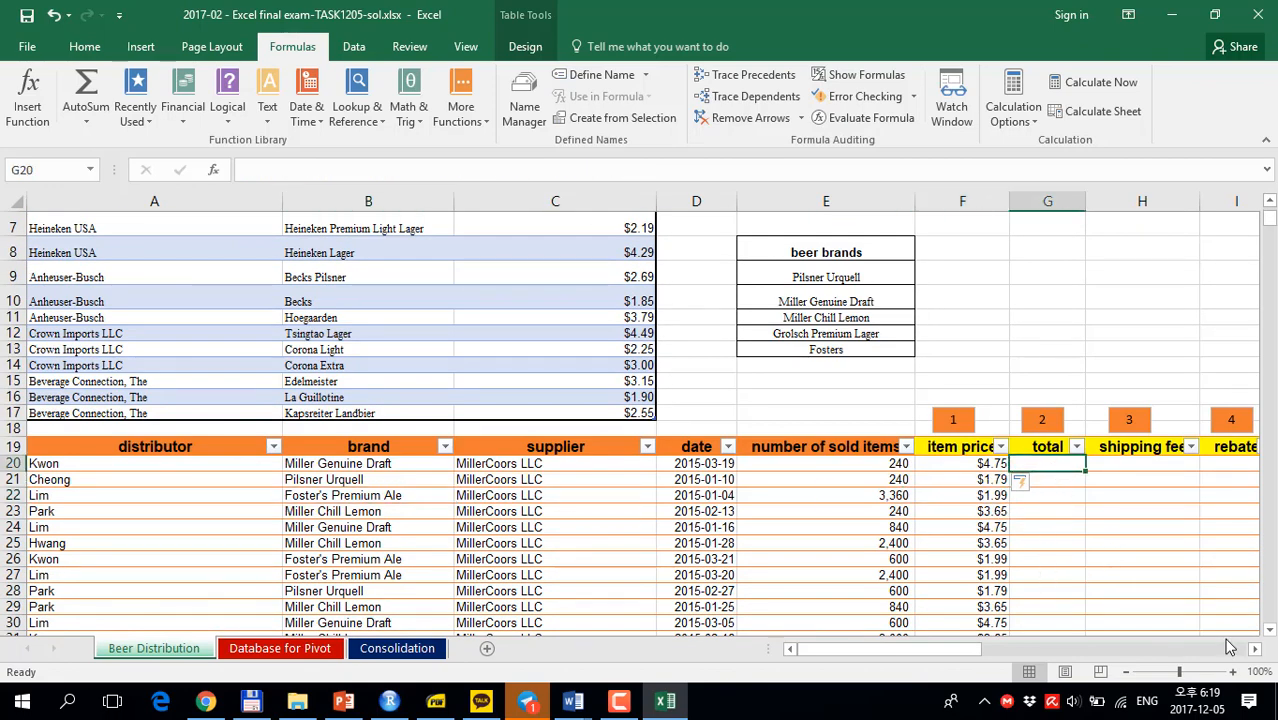
pyautogui.write('=')
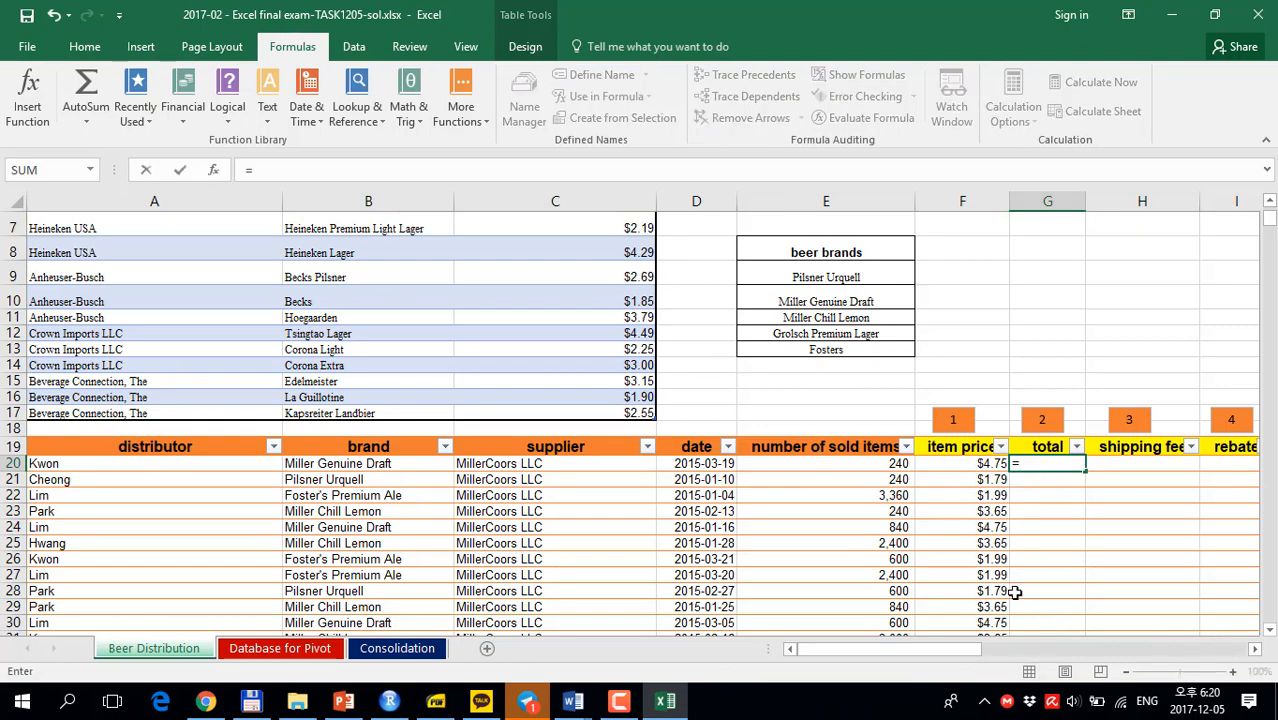
pyautogui.click(890, 463)
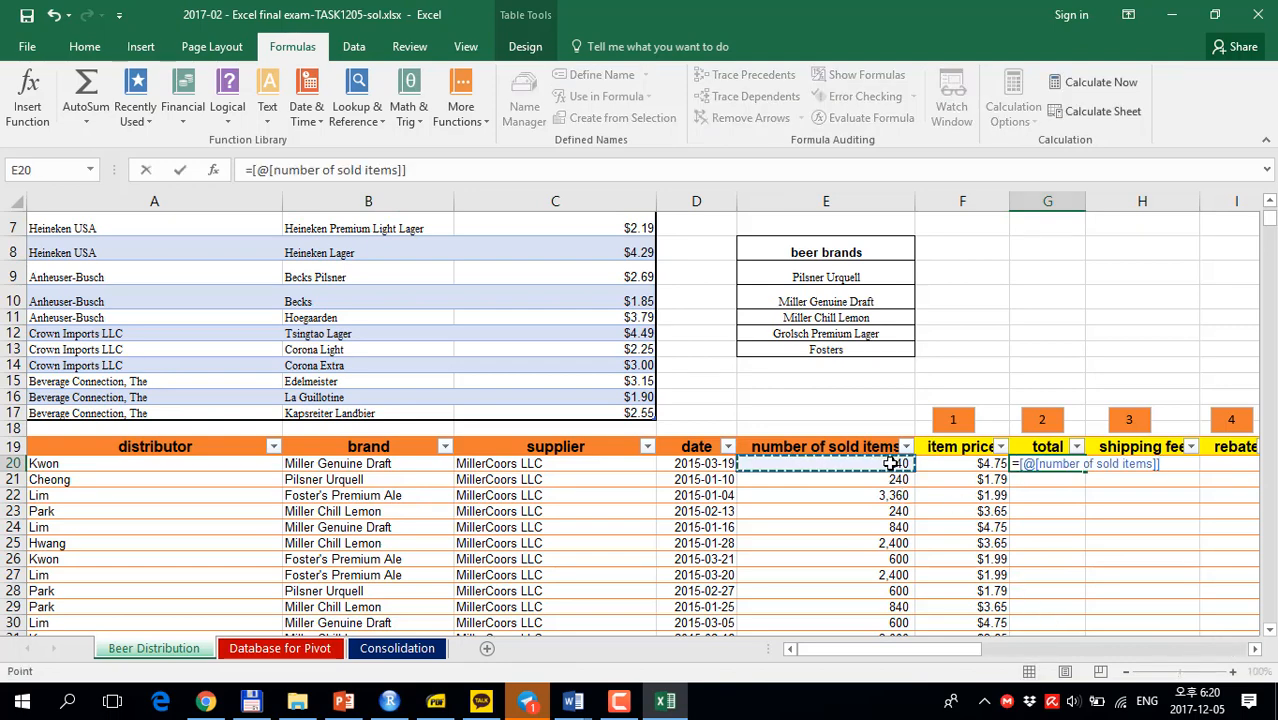
pyautogui.write('*')
pyautogui.click(982, 466)
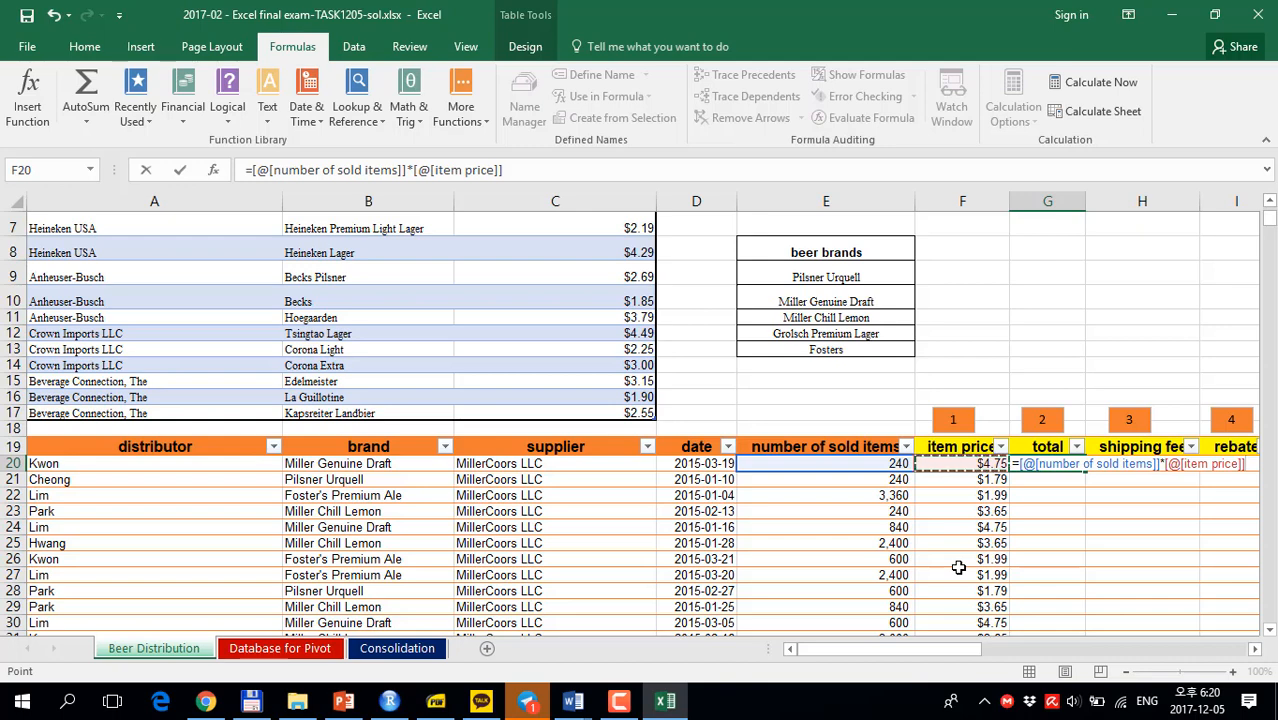
pyautogui.press('Return')
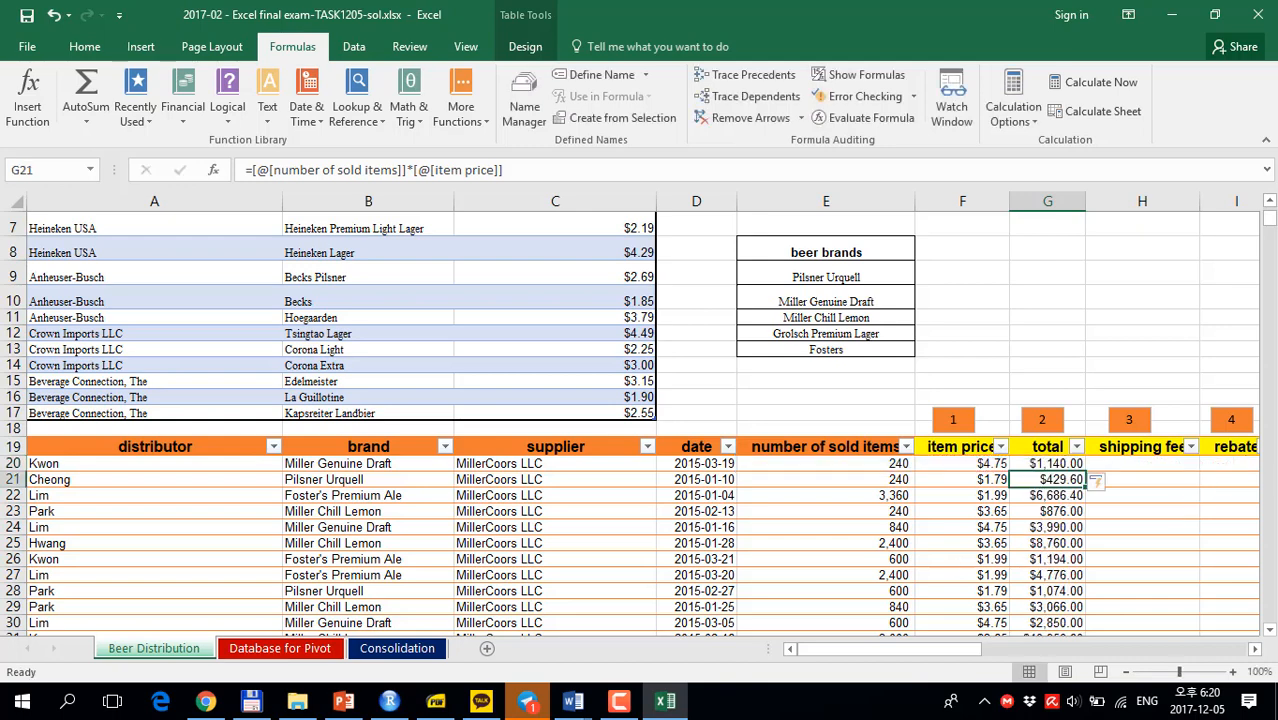
# Examine the shipping fee conditions per sold item in the green table and select H20, the first shipping fee cell.
pyautogui.moveTo(888, 651); pyautogui.dragTo(940, 651)
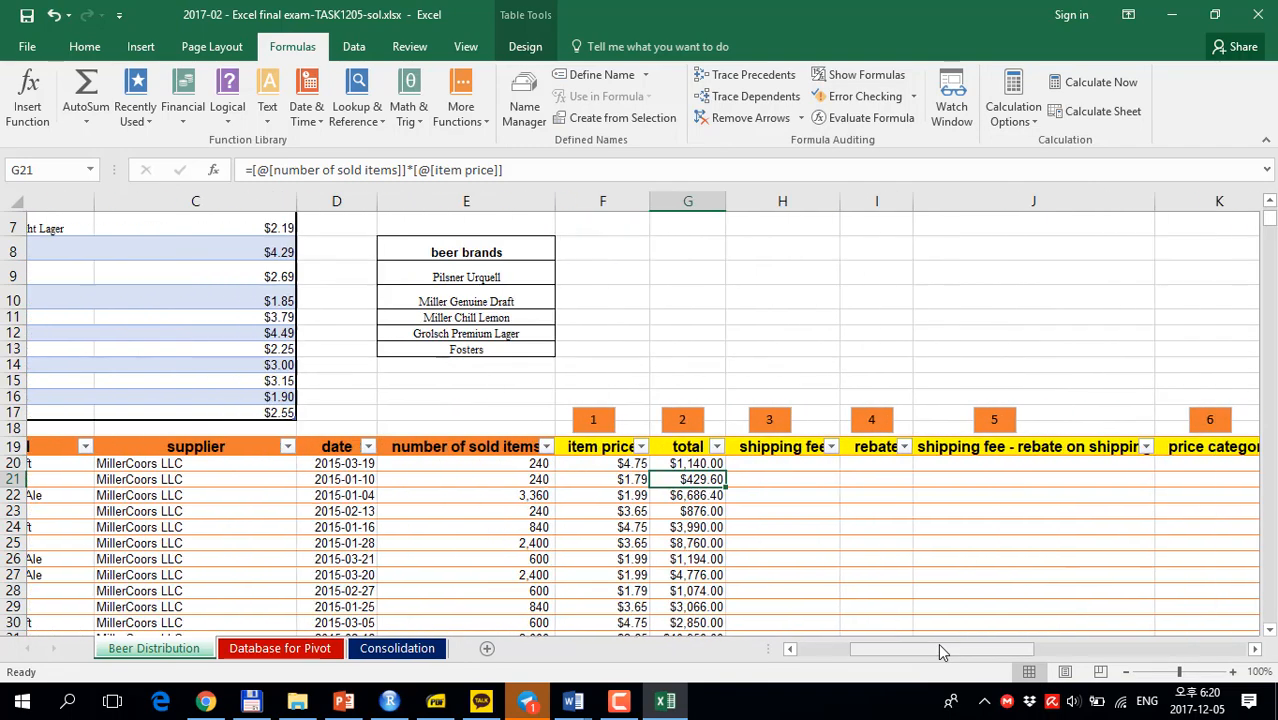
pyautogui.click(746, 468)
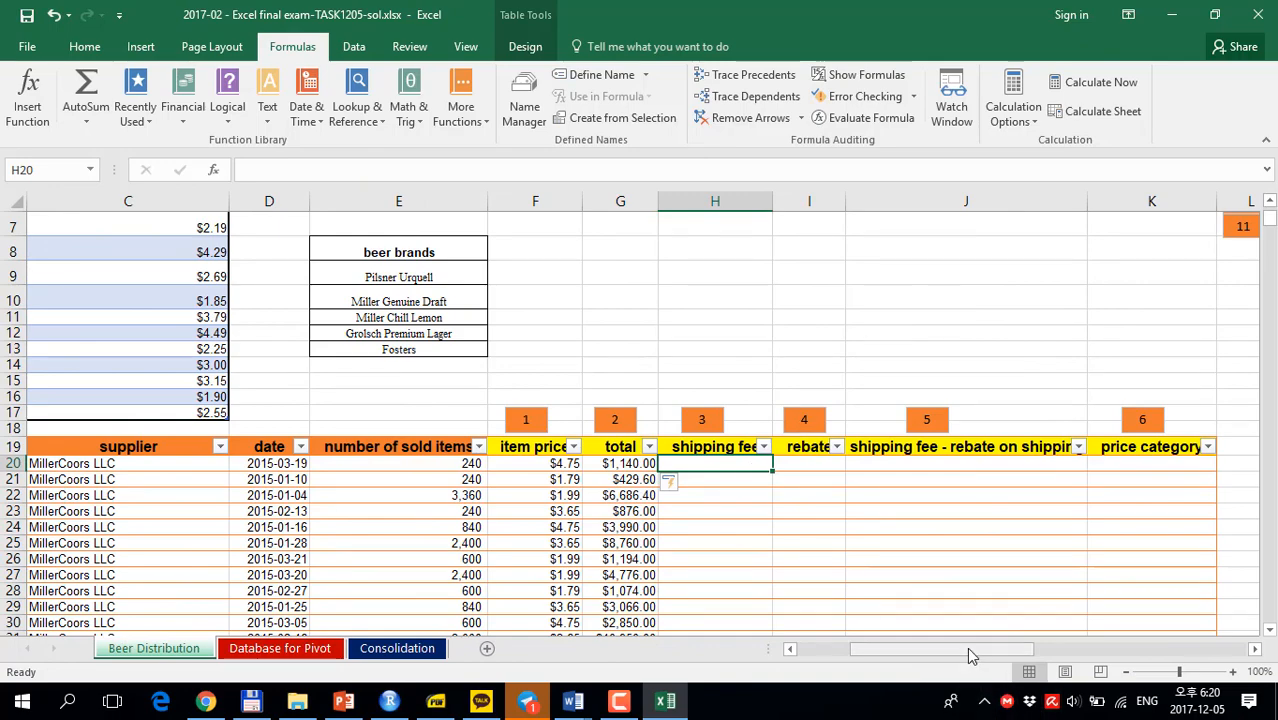
pyautogui.moveTo(970, 650); pyautogui.dragTo(1090, 650)
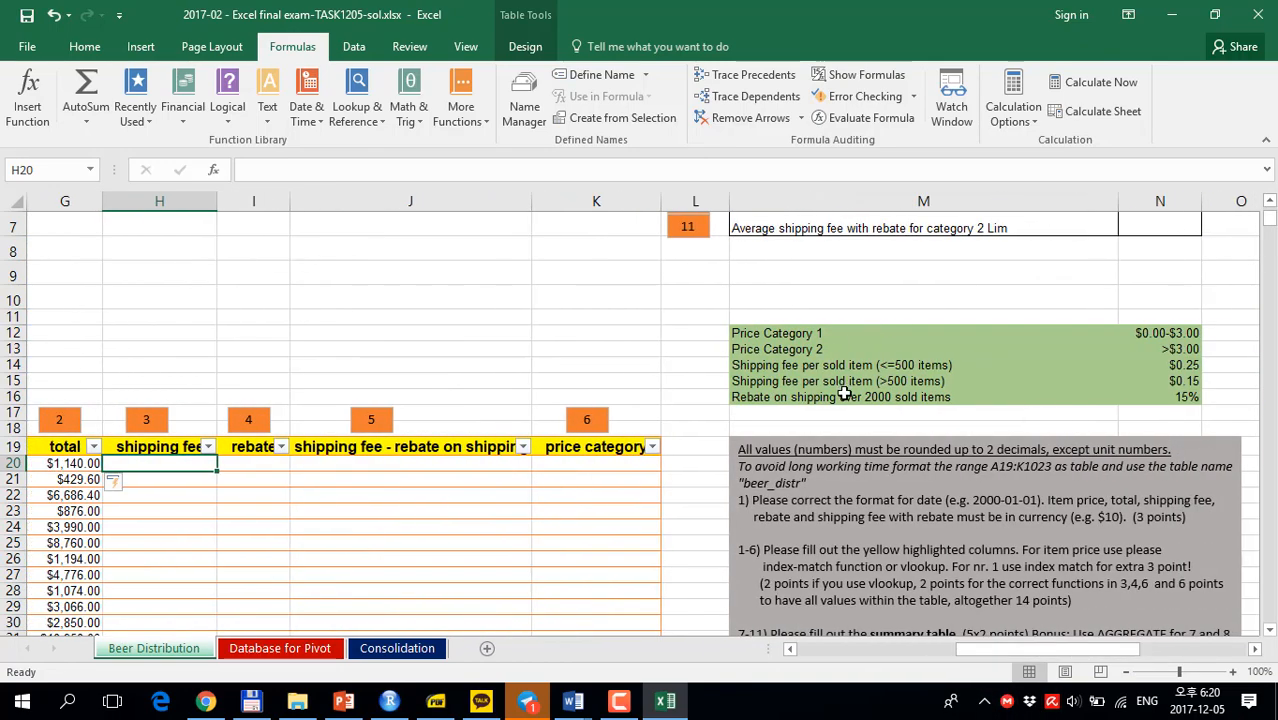
pyautogui.click(828, 365)
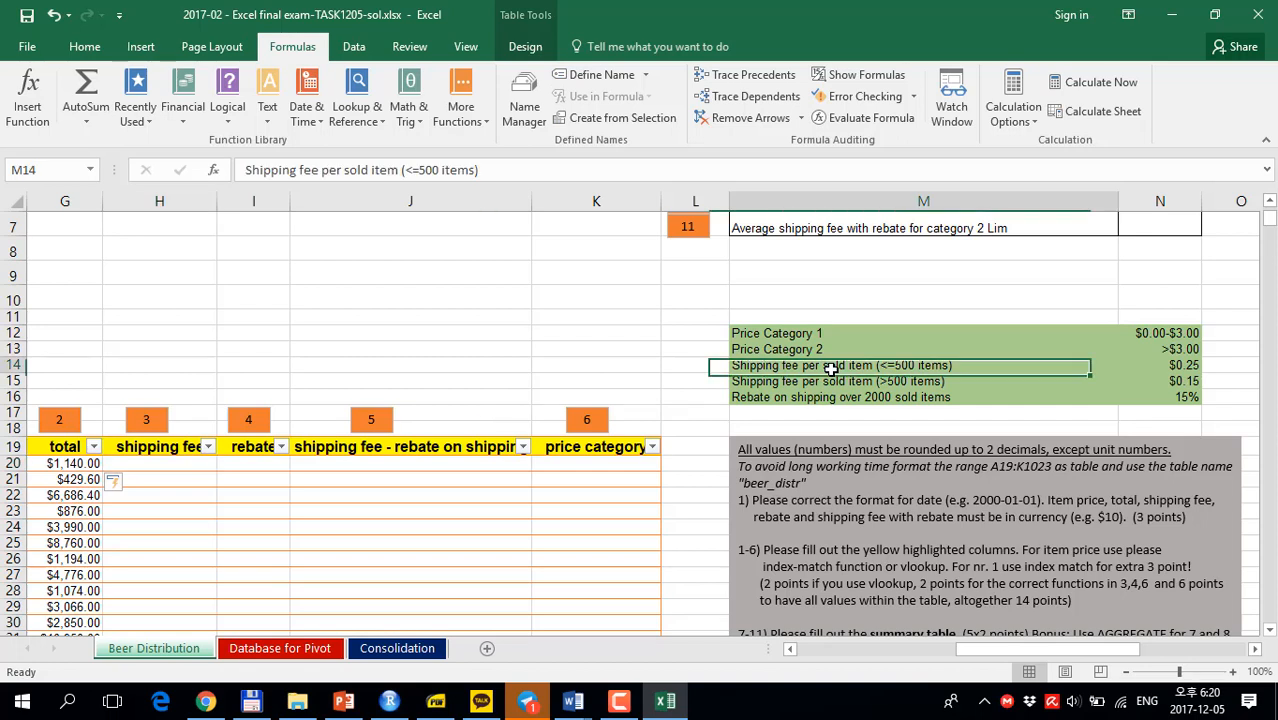
pyautogui.click(976, 381)
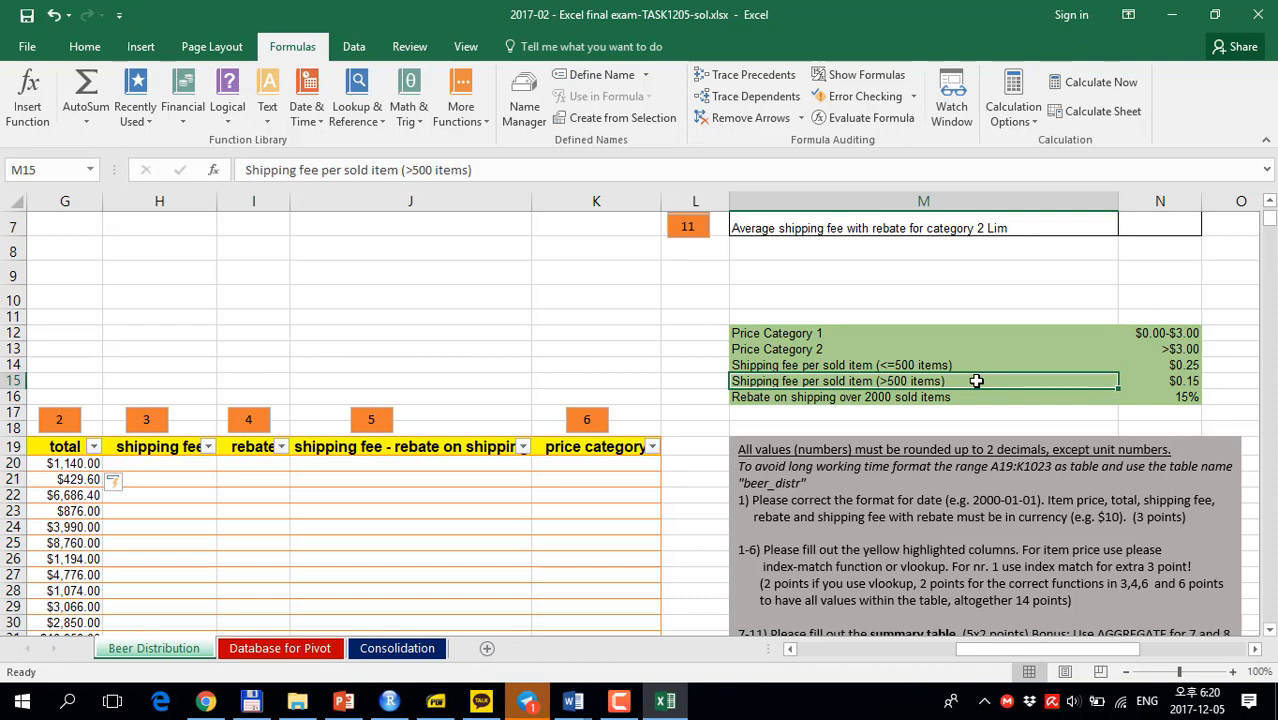
pyautogui.press('Up')
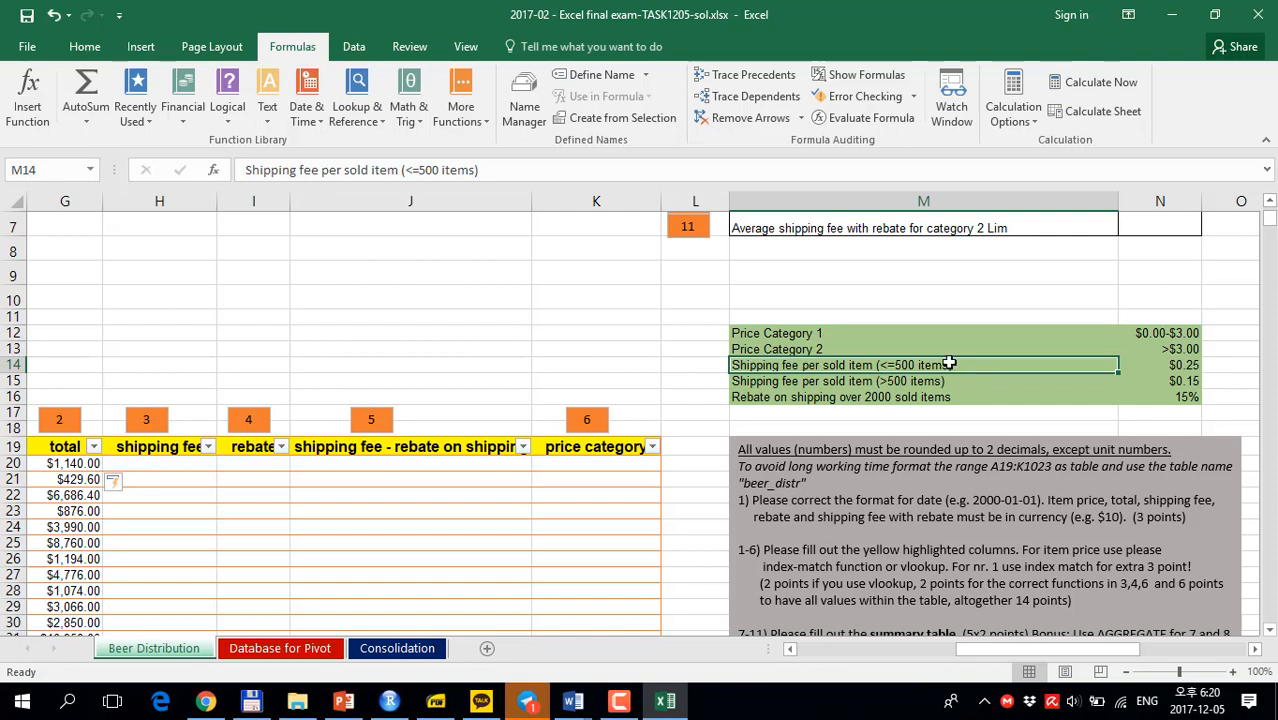
pyautogui.click(209, 460)
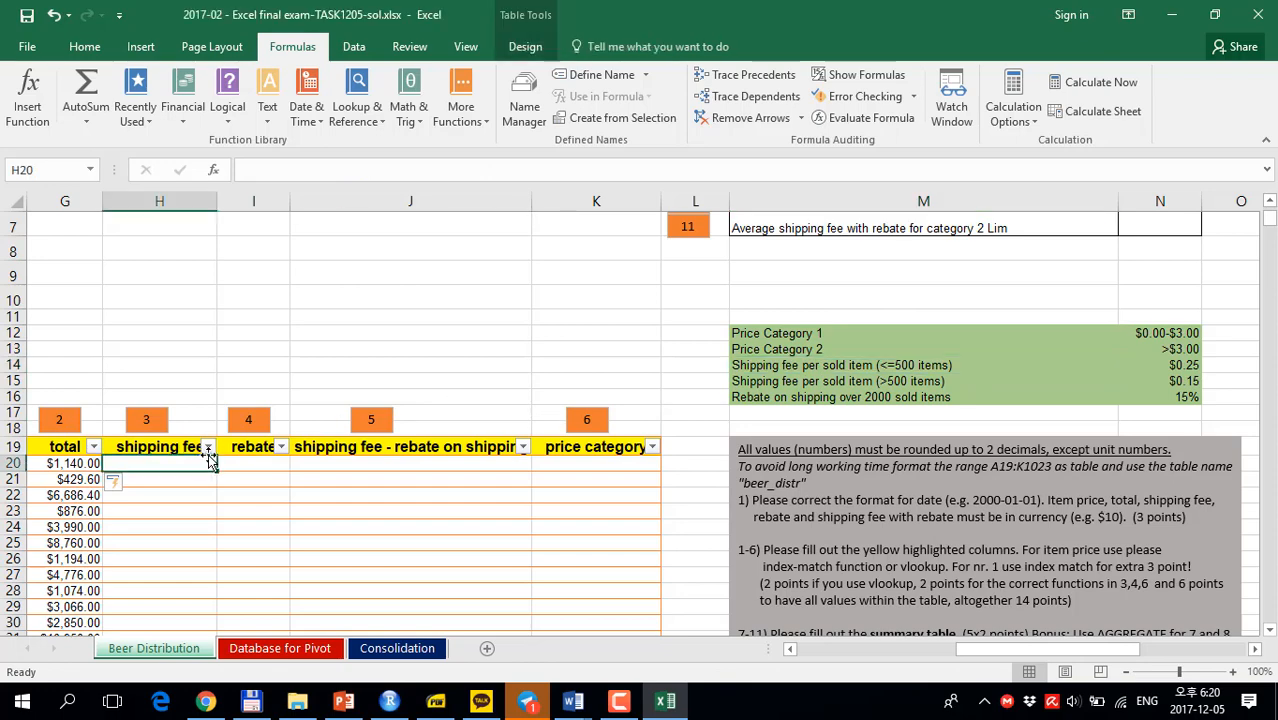
# Start an IF formula in H20 that tests whether [@[number of sold items]] is greater than 500.
pyautogui.write('=')
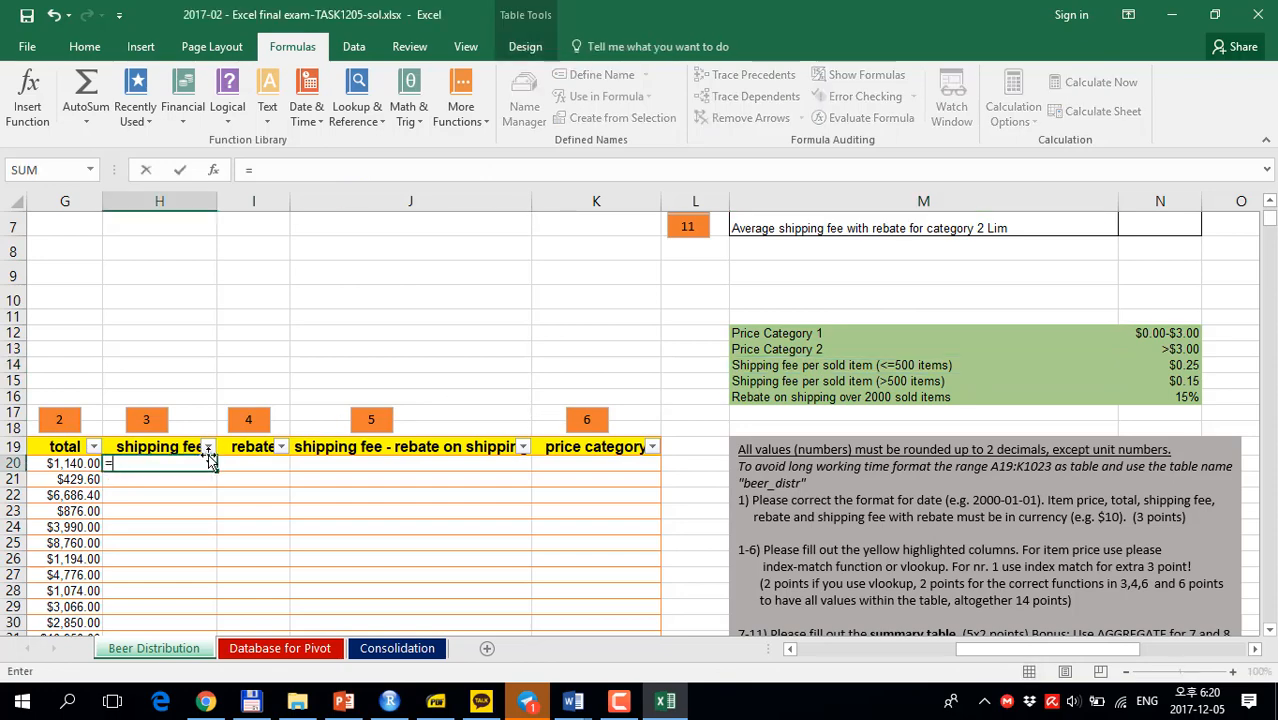
pyautogui.write('if(')
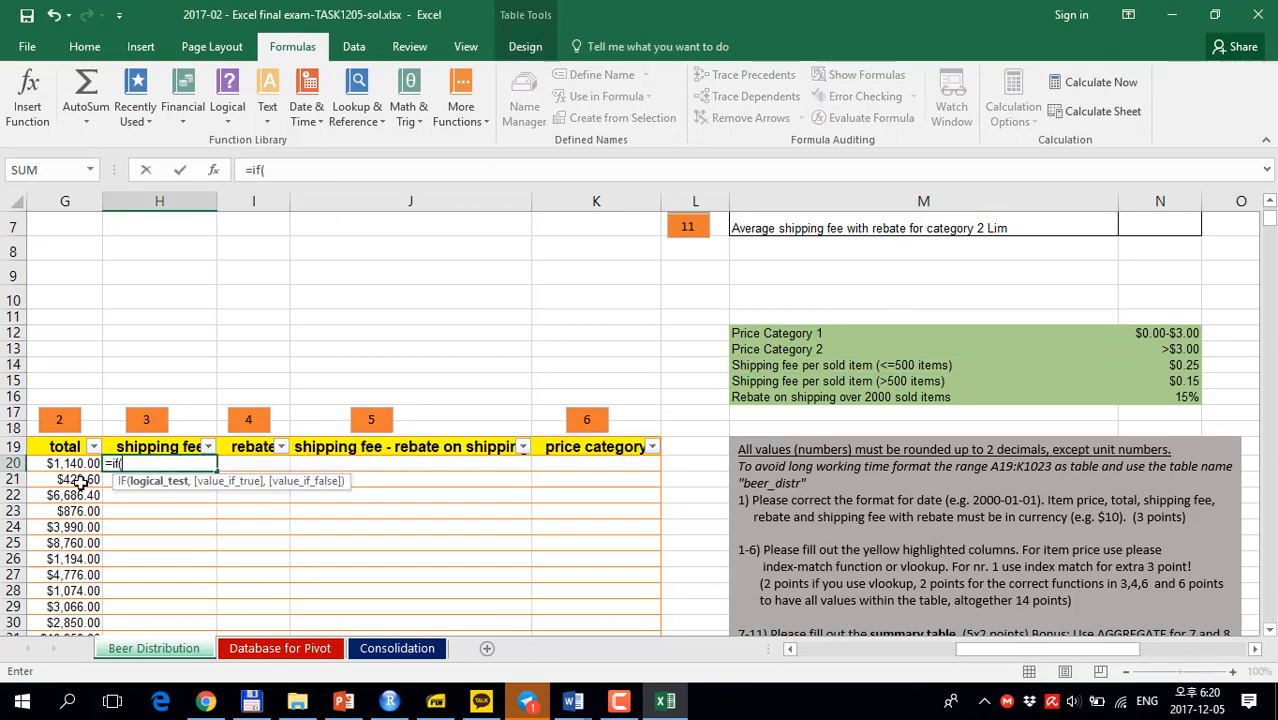
pyautogui.moveTo(983, 652); pyautogui.dragTo(840, 640)
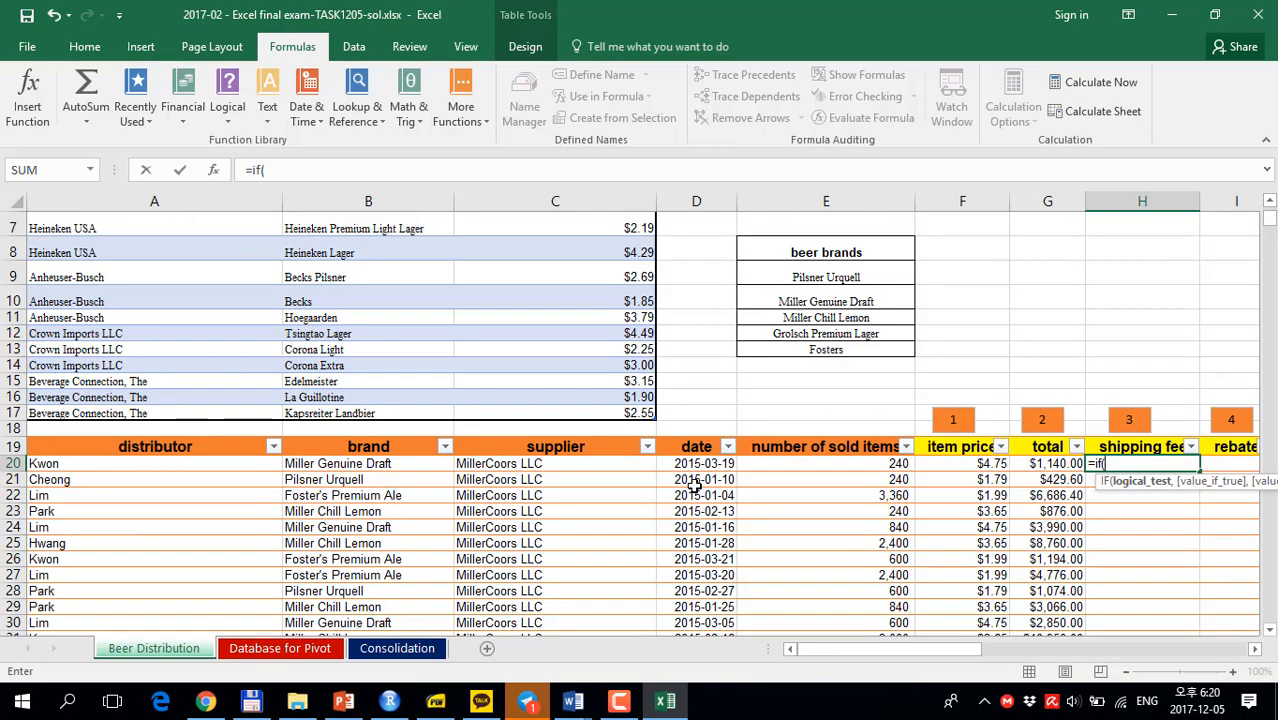
pyautogui.click(810, 465)
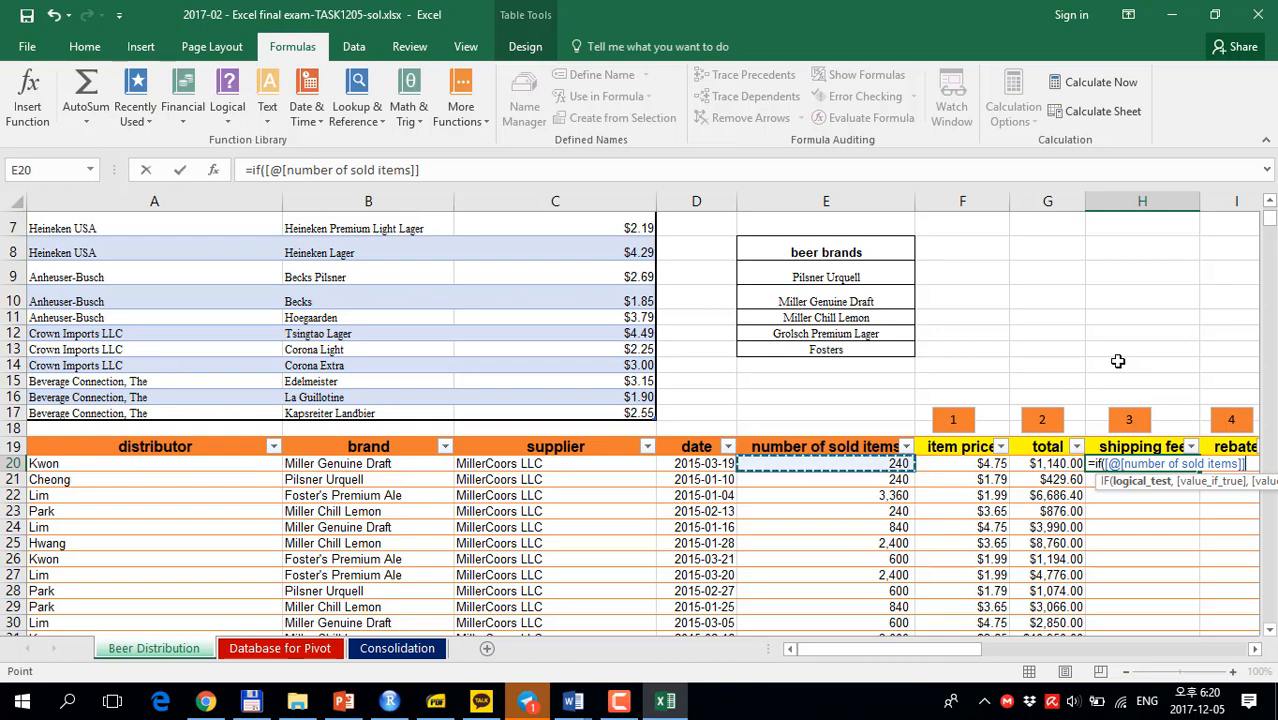
pyautogui.write('>')
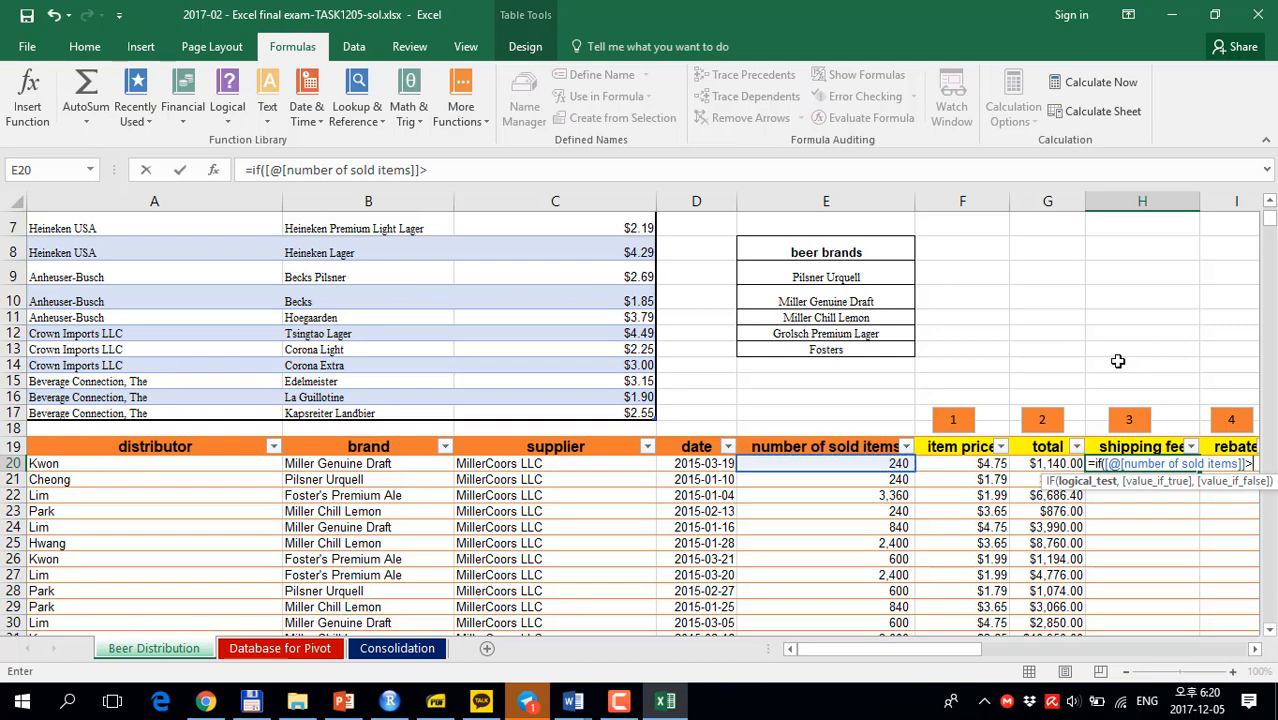
pyautogui.write('500')
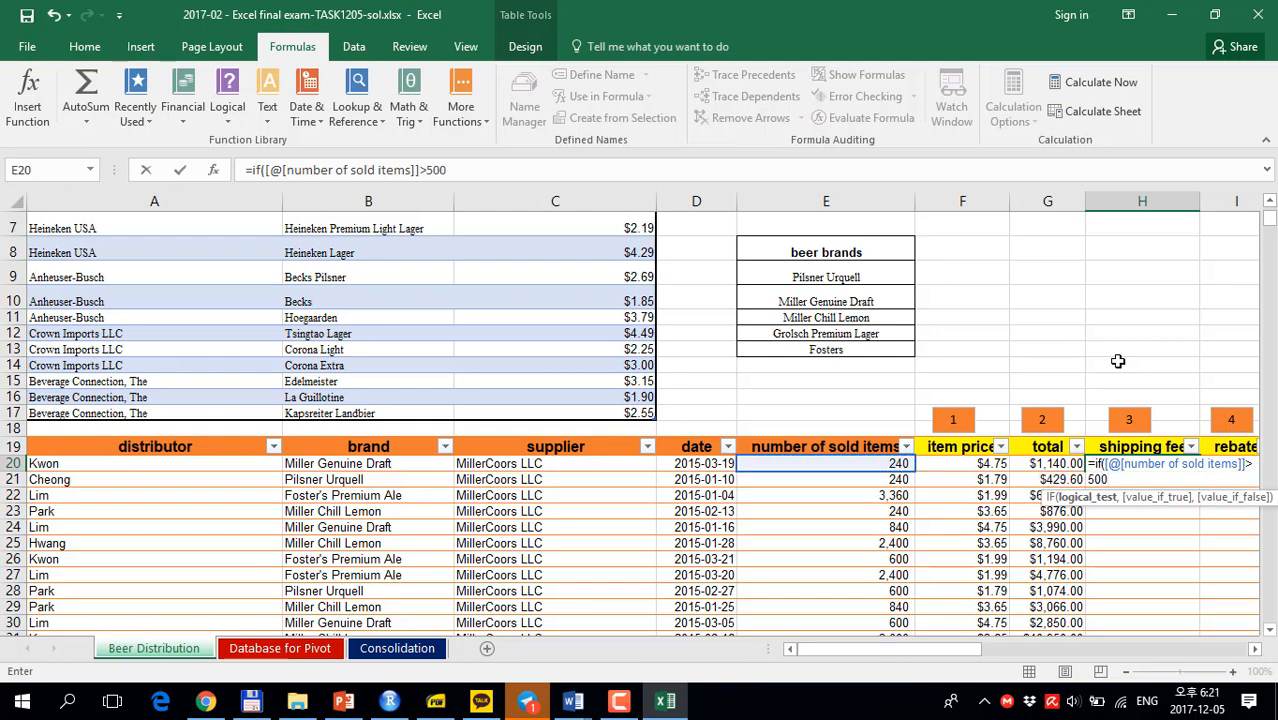
pyautogui.write(',')
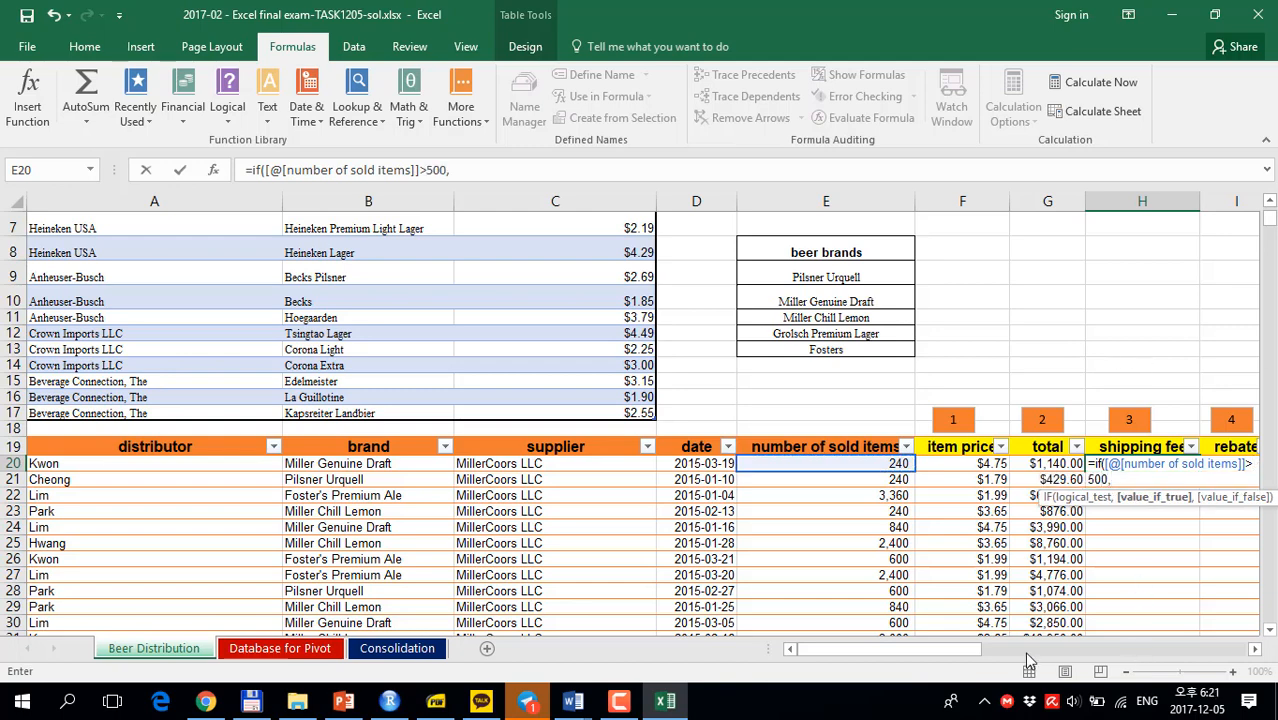
# Add the absolute reference $N$14 as the IF formula's true value and N15 as its false value.
pyautogui.moveTo(986, 649); pyautogui.dragTo(1193, 648)
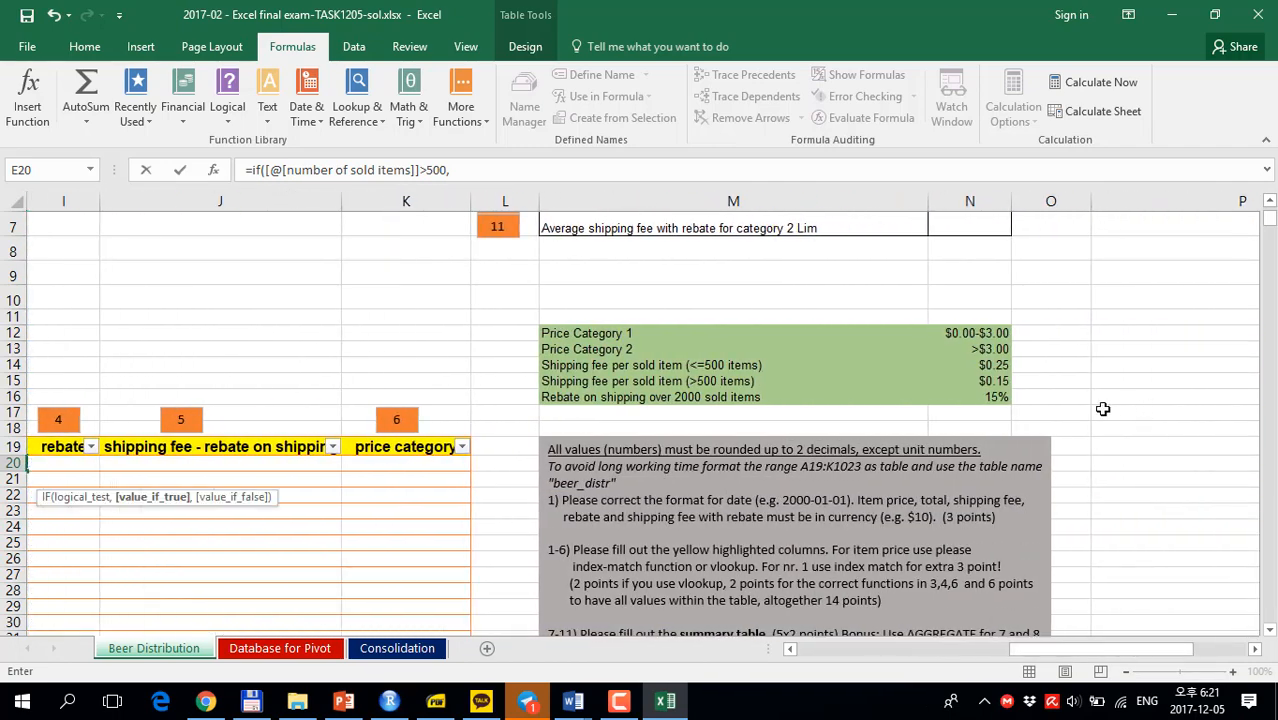
pyautogui.click(975, 365)
pyautogui.press('F4')
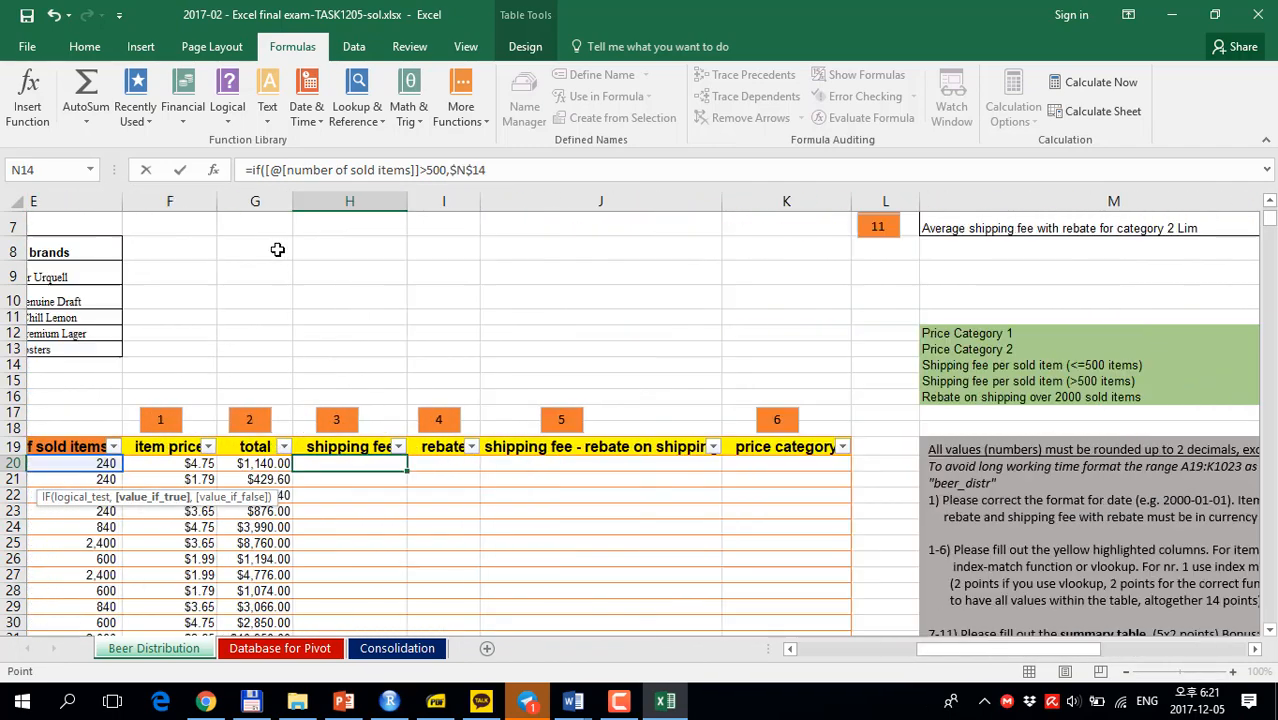
pyautogui.write(',')
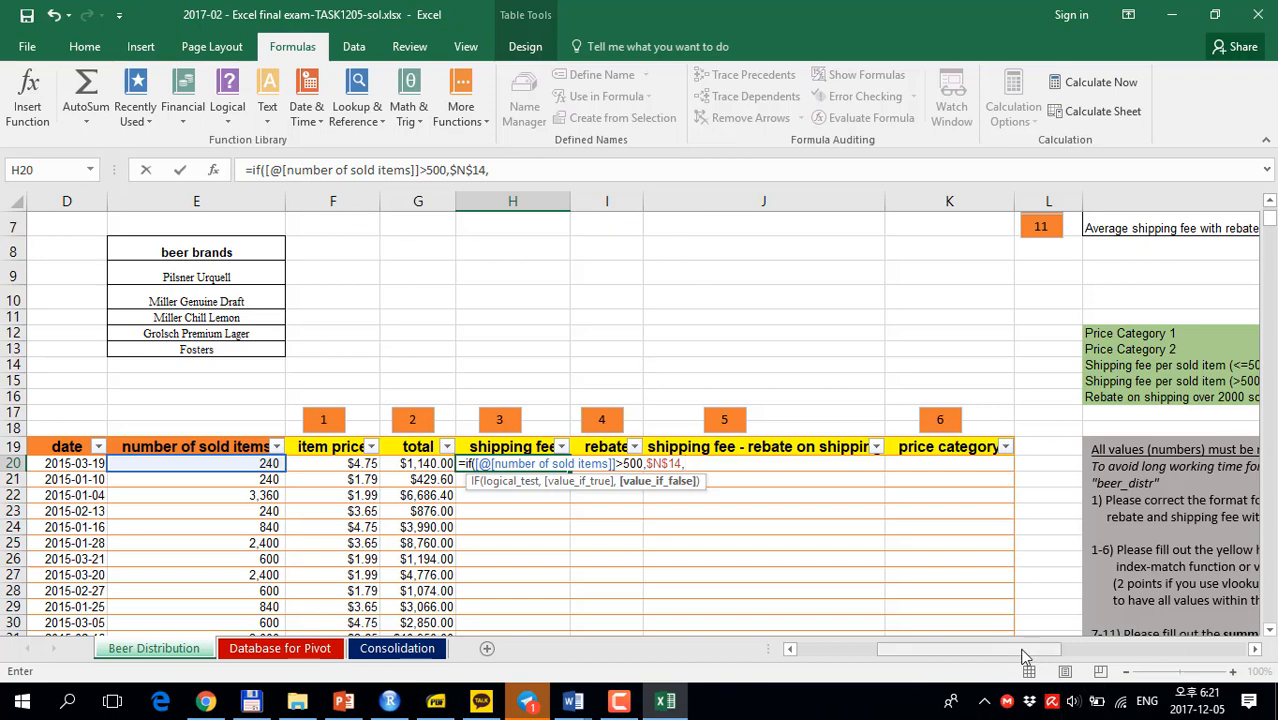
pyautogui.moveTo(1024, 655); pyautogui.dragTo(1131, 655)
pyautogui.click(1098, 381)
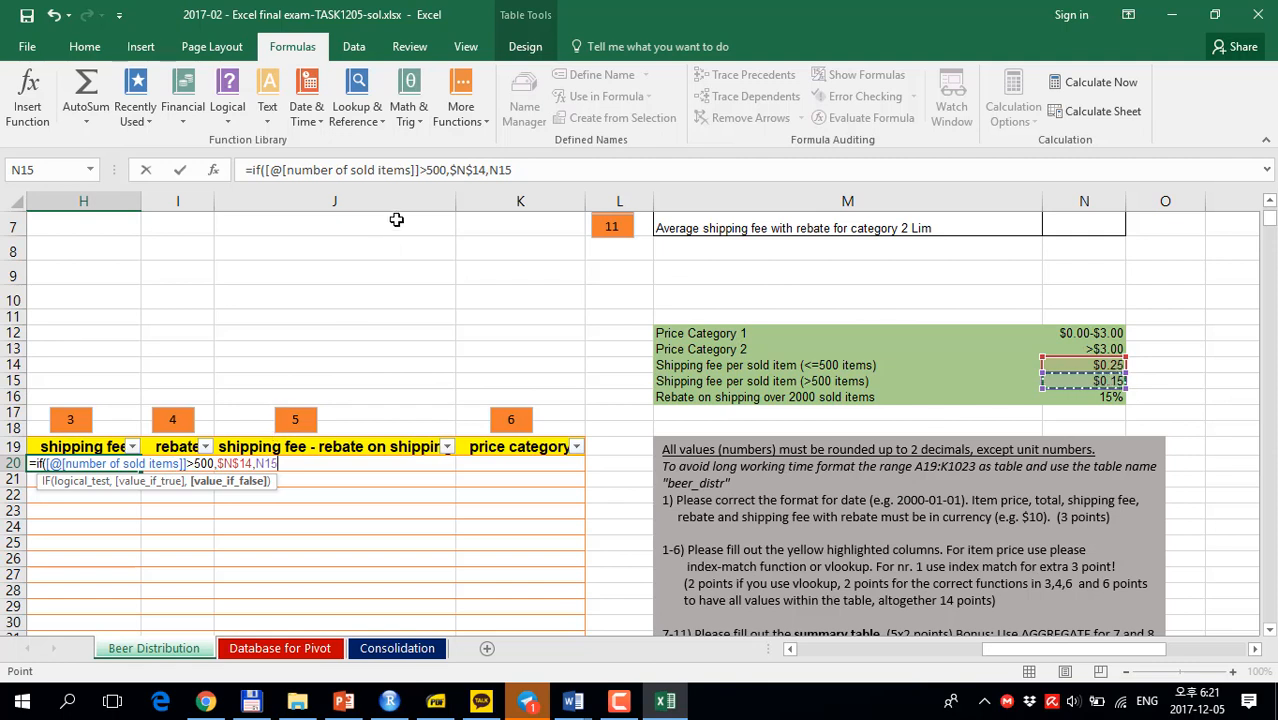
# Swap the fee references so the IF function returns $N$15 when true and $N$14 when false, and close its parenthesis.
pyautogui.click(484, 170)
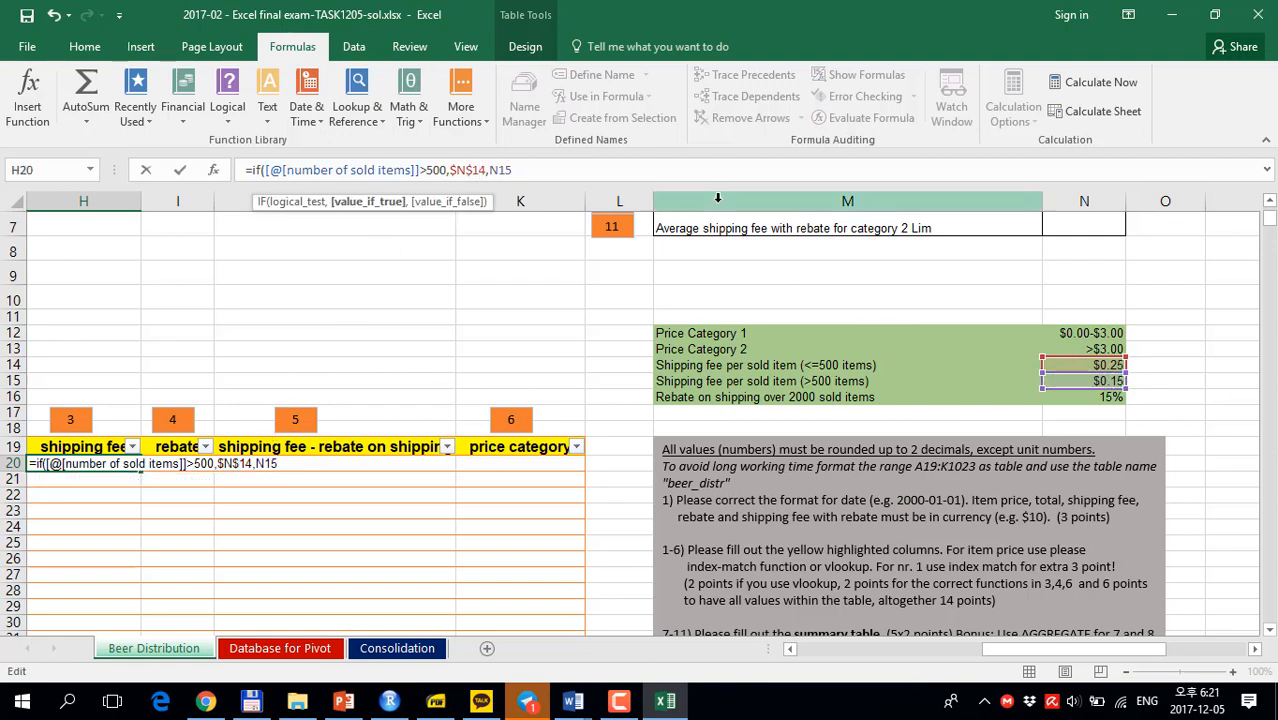
pyautogui.press('BackSpace')
pyautogui.write('5')
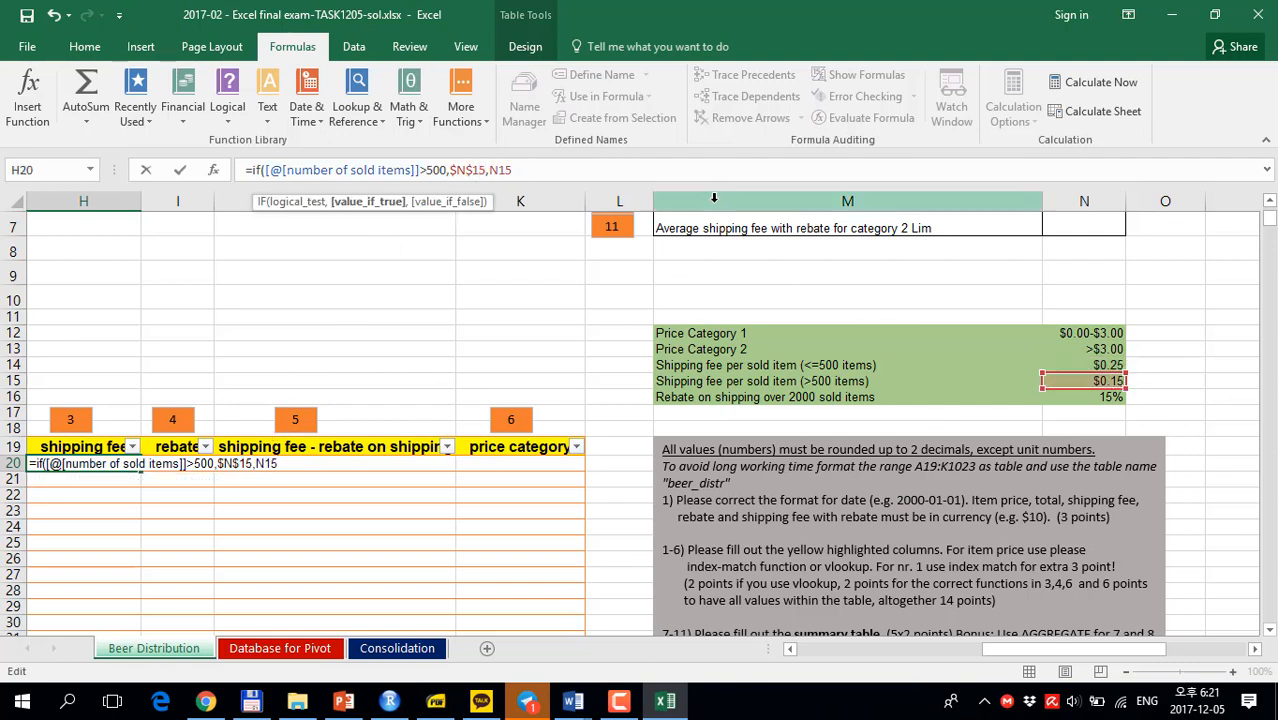
pyautogui.click(504, 170)
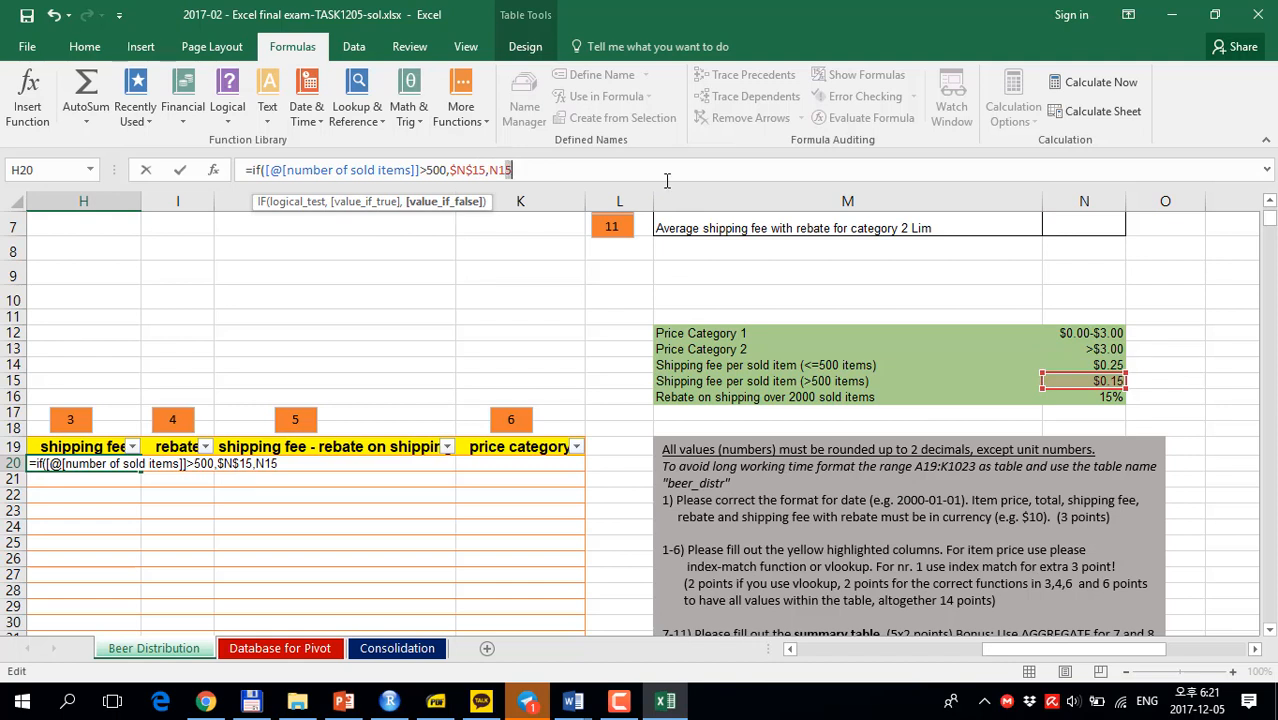
pyautogui.press('BackSpace')
pyautogui.write('4')
pyautogui.press('F4')
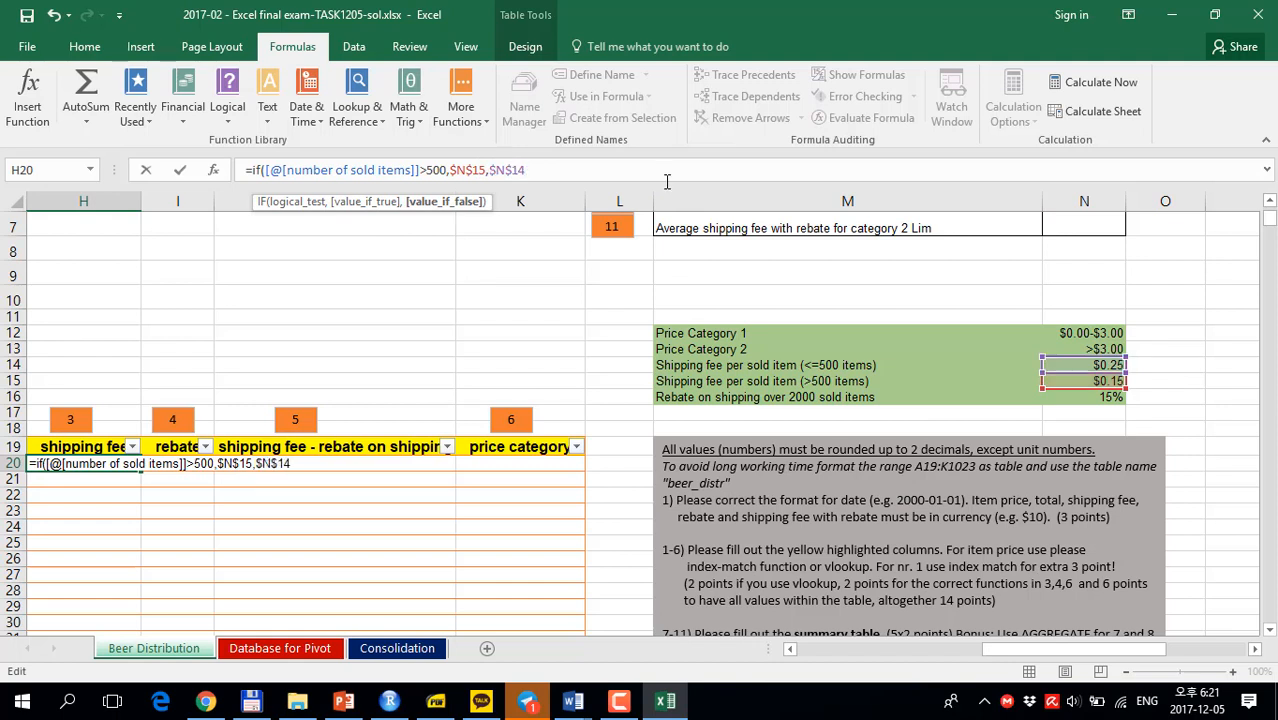
pyautogui.write(',')
pyautogui.press('BackSpace')
pyautogui.write(')')
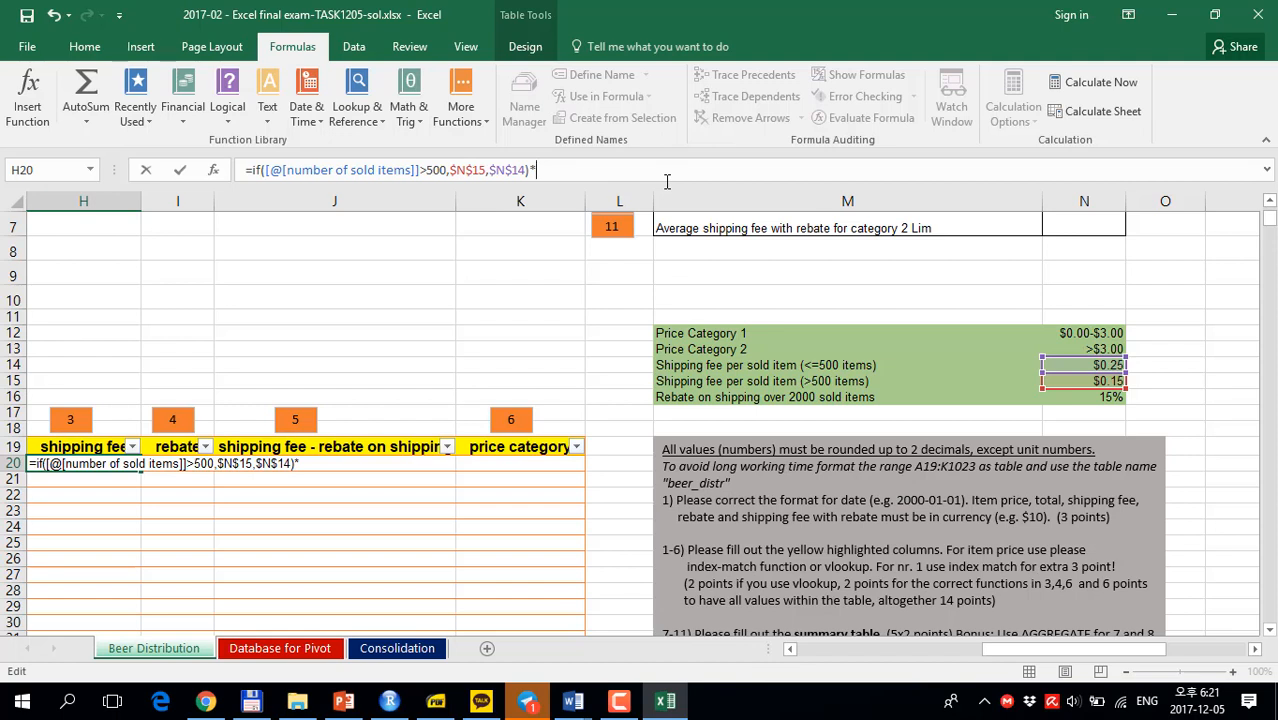
# Multiply the IF result in H20 by beer_distr[item price] and enter the formula for the shipping fee column.
pyautogui.write('*beer')
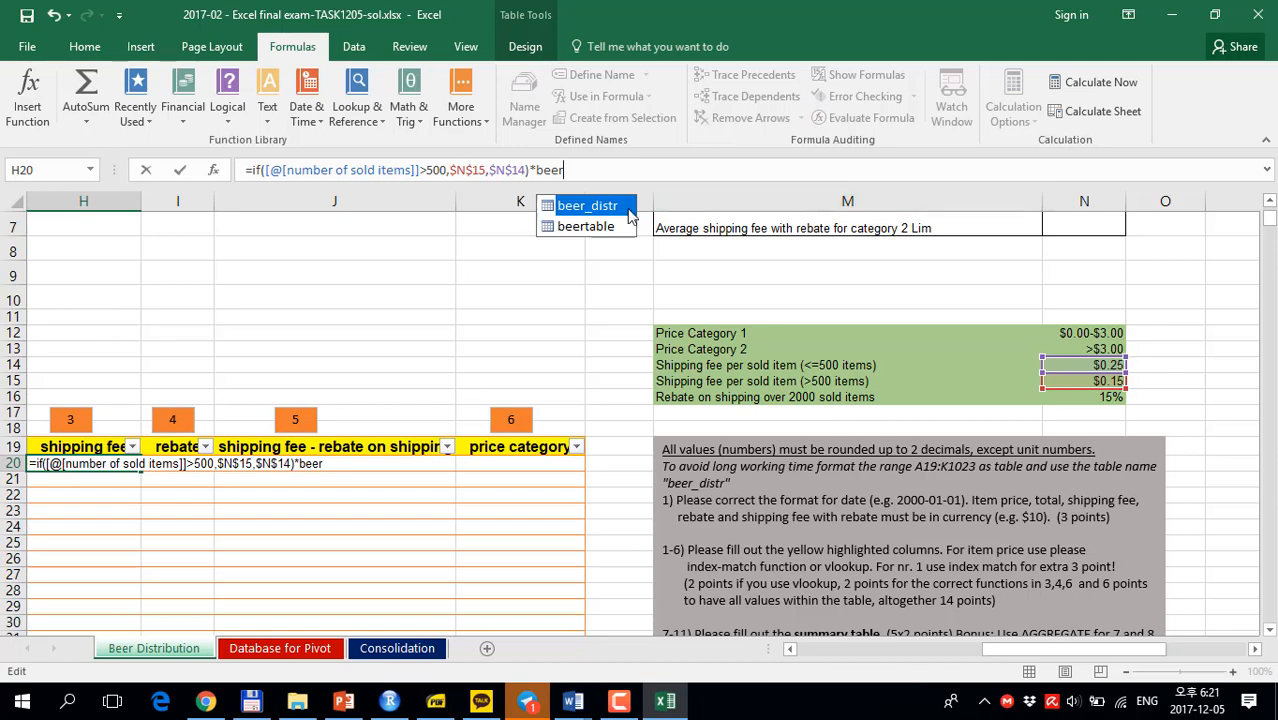
pyautogui.doubleClick(605, 206)
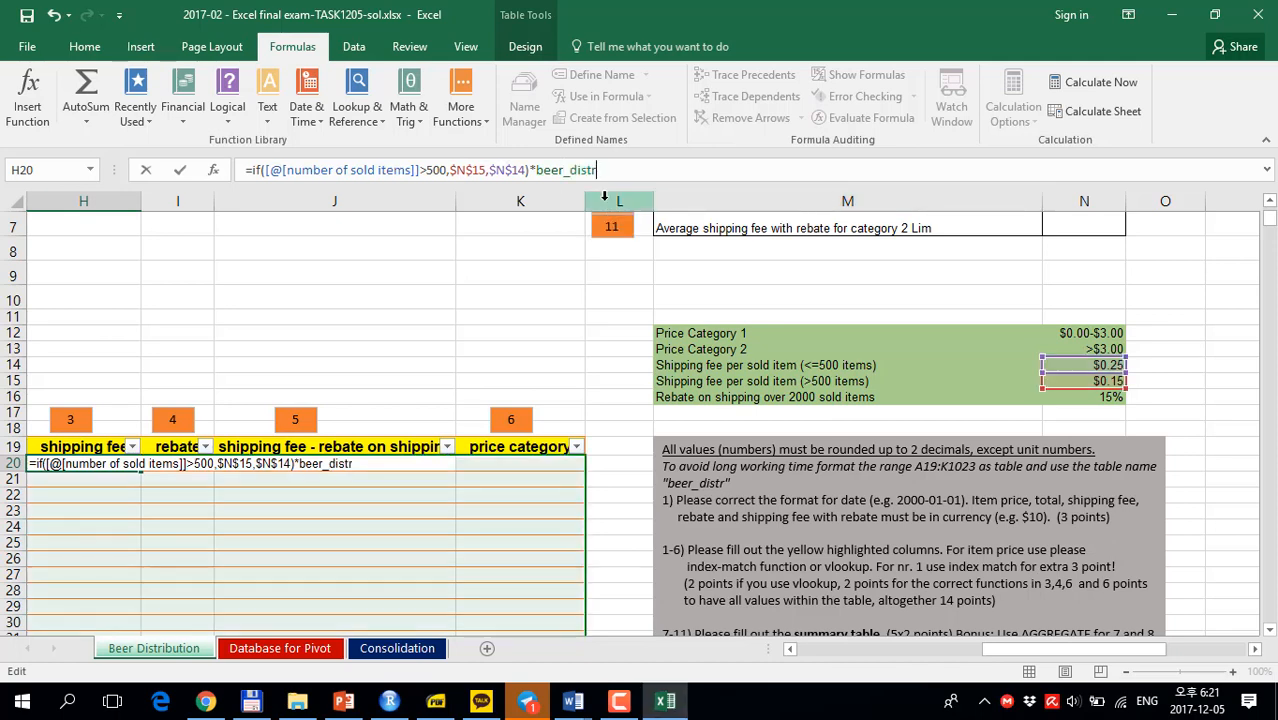
pyautogui.write('[')
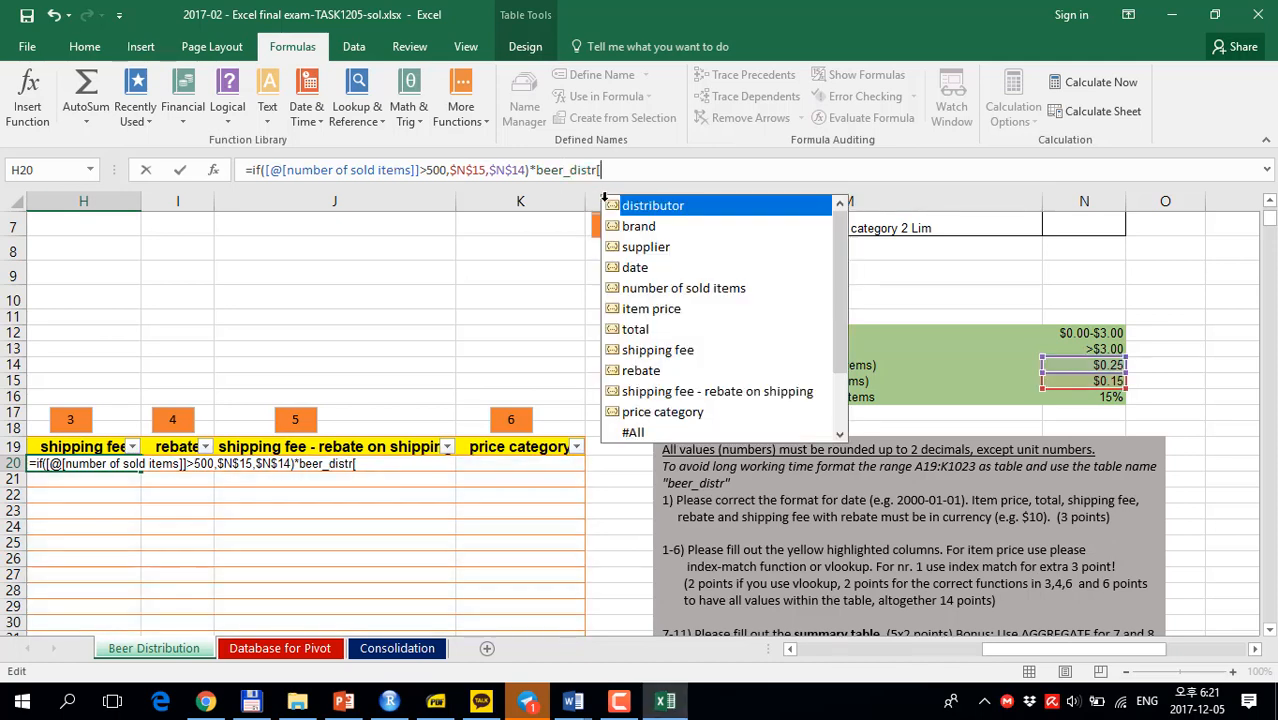
pyautogui.doubleClick(680, 312)
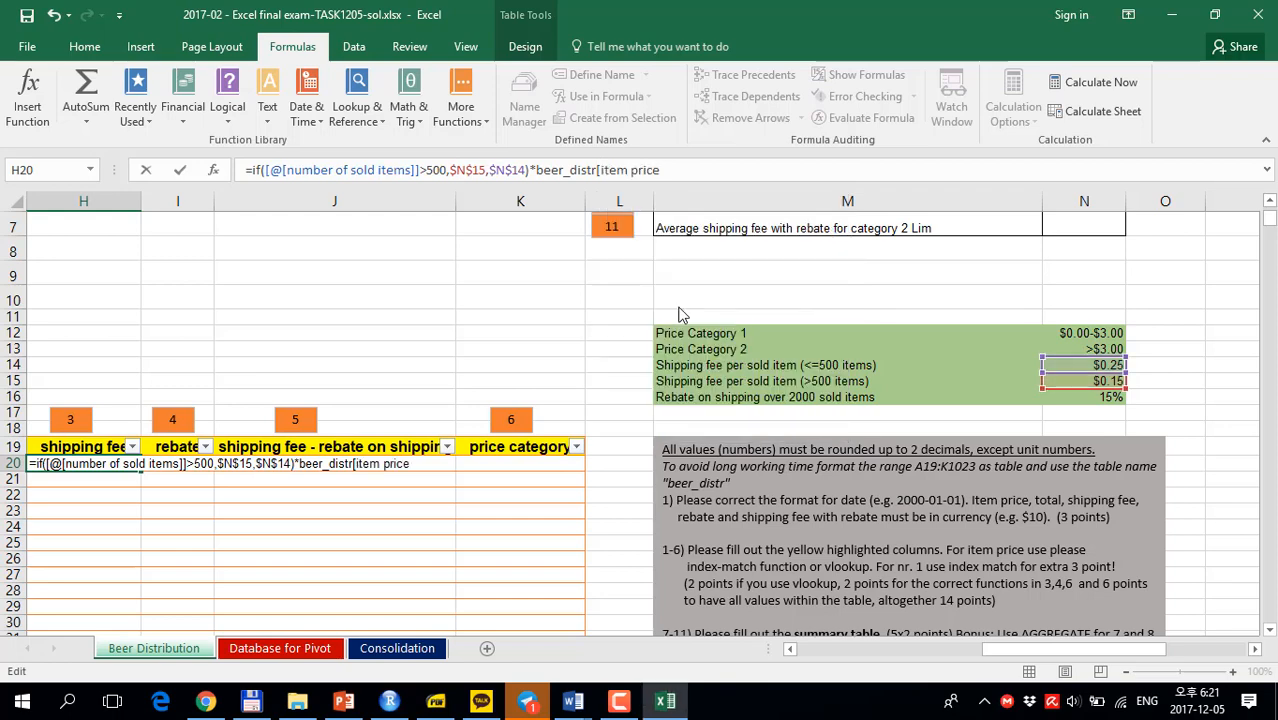
pyautogui.write(')')
pyautogui.press('Return')
pyautogui.click(607, 450)
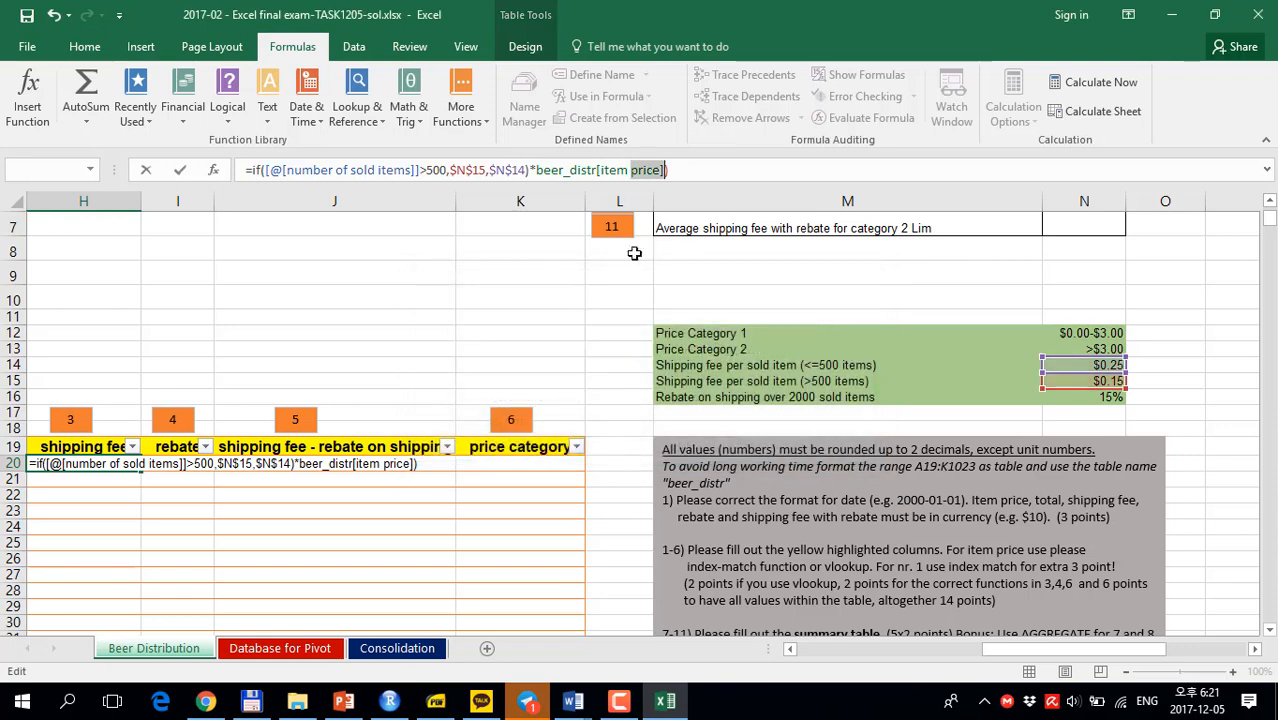
pyautogui.click(709, 170)
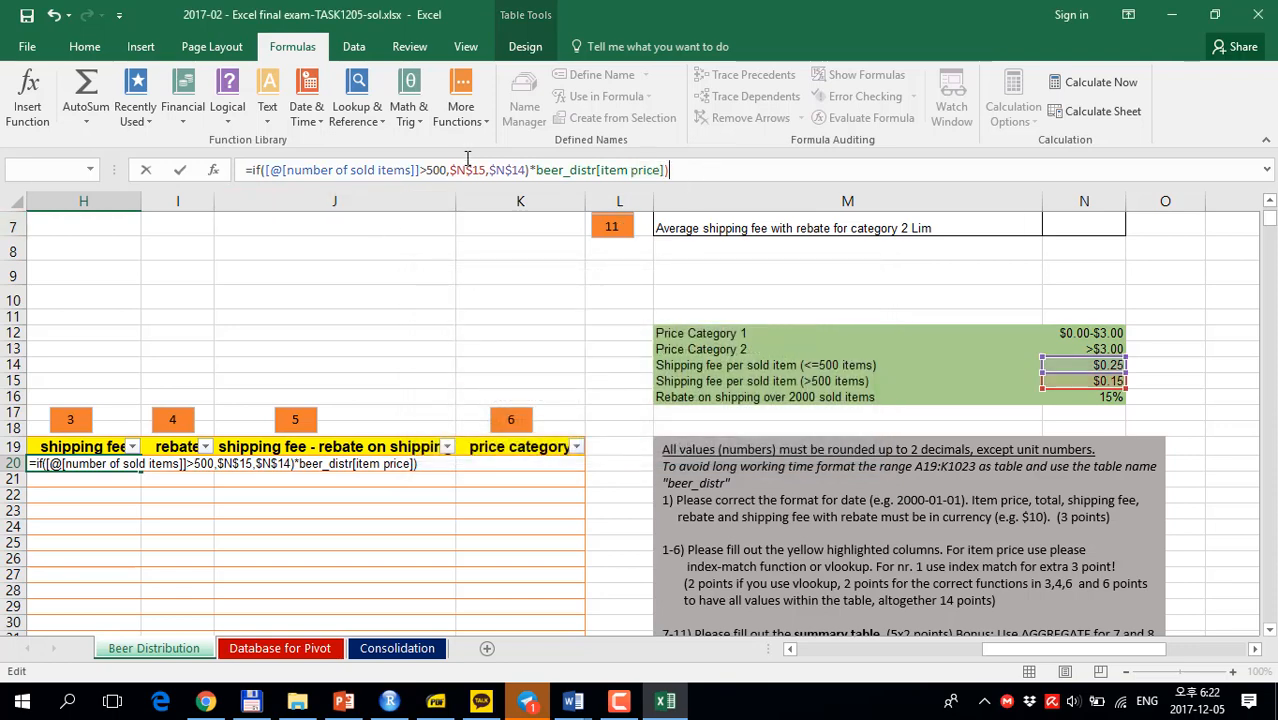
pyautogui.click(529, 170)
pyautogui.press('Return')
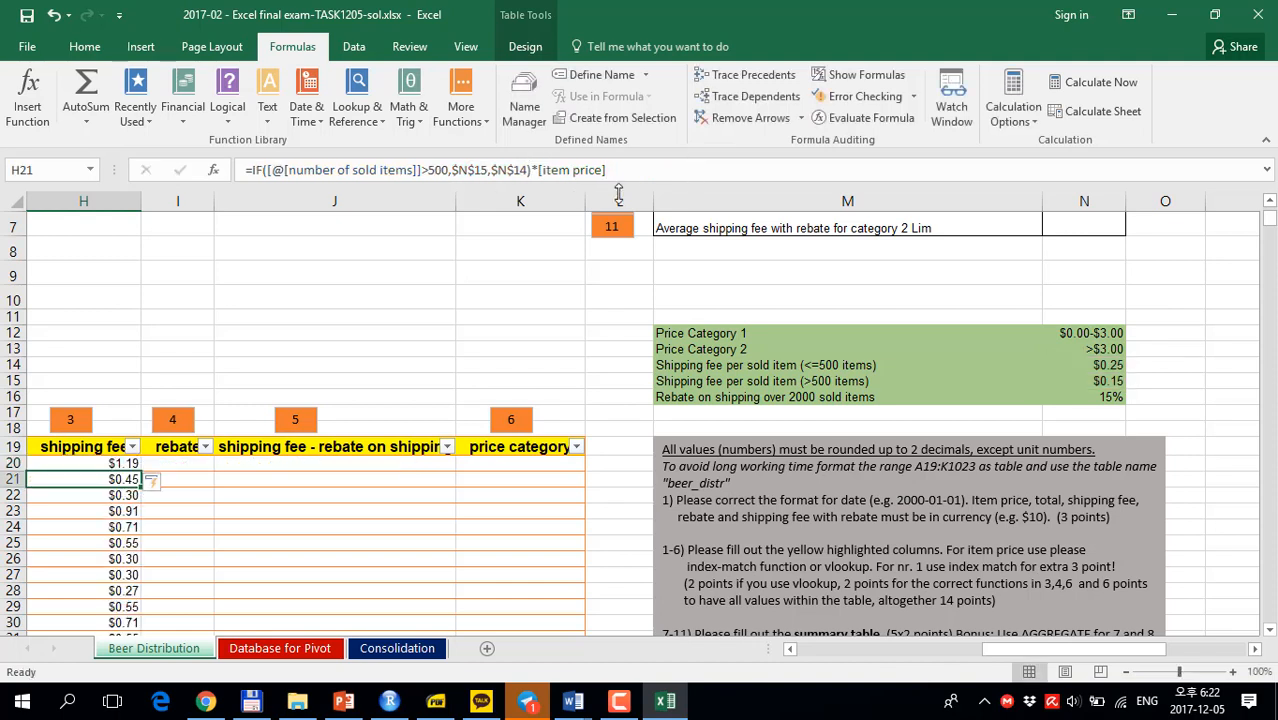
# Check the H20 shipping fee against the number of sold items and remove the [item price] factor from its formula.
pyautogui.click(91, 458)
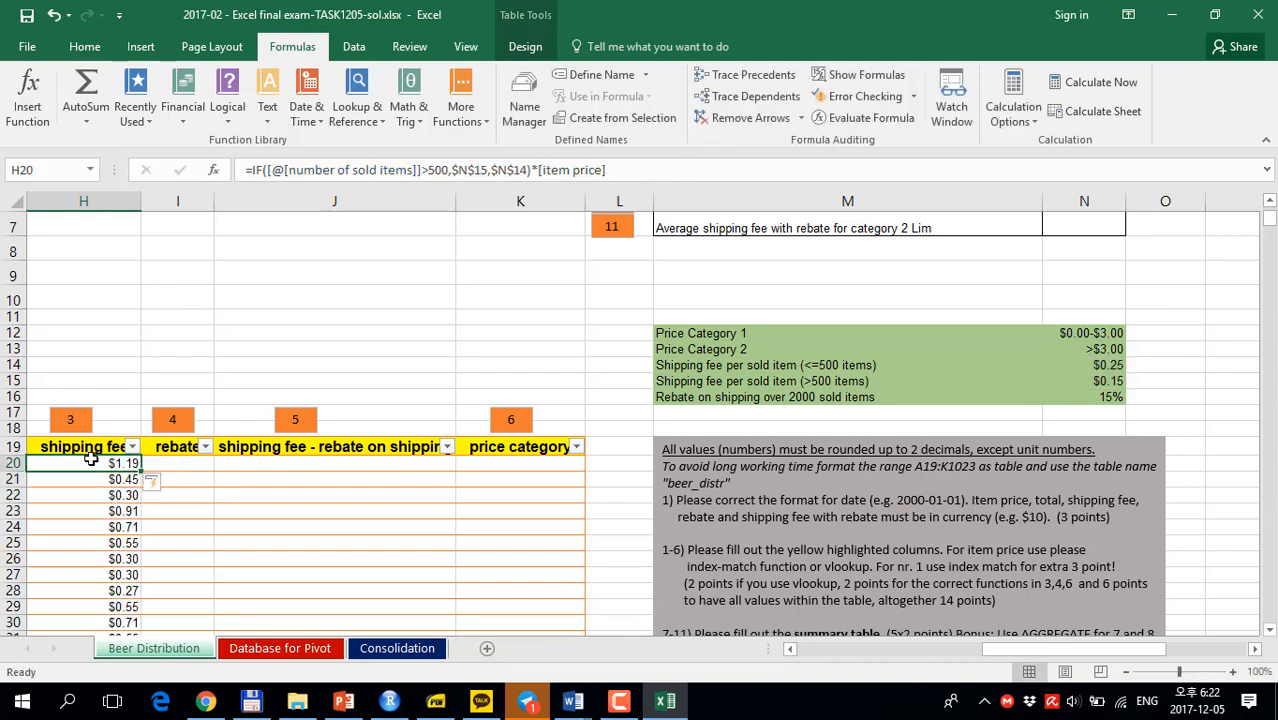
pyautogui.press('Left')
pyautogui.press('Left')
pyautogui.press('Left')
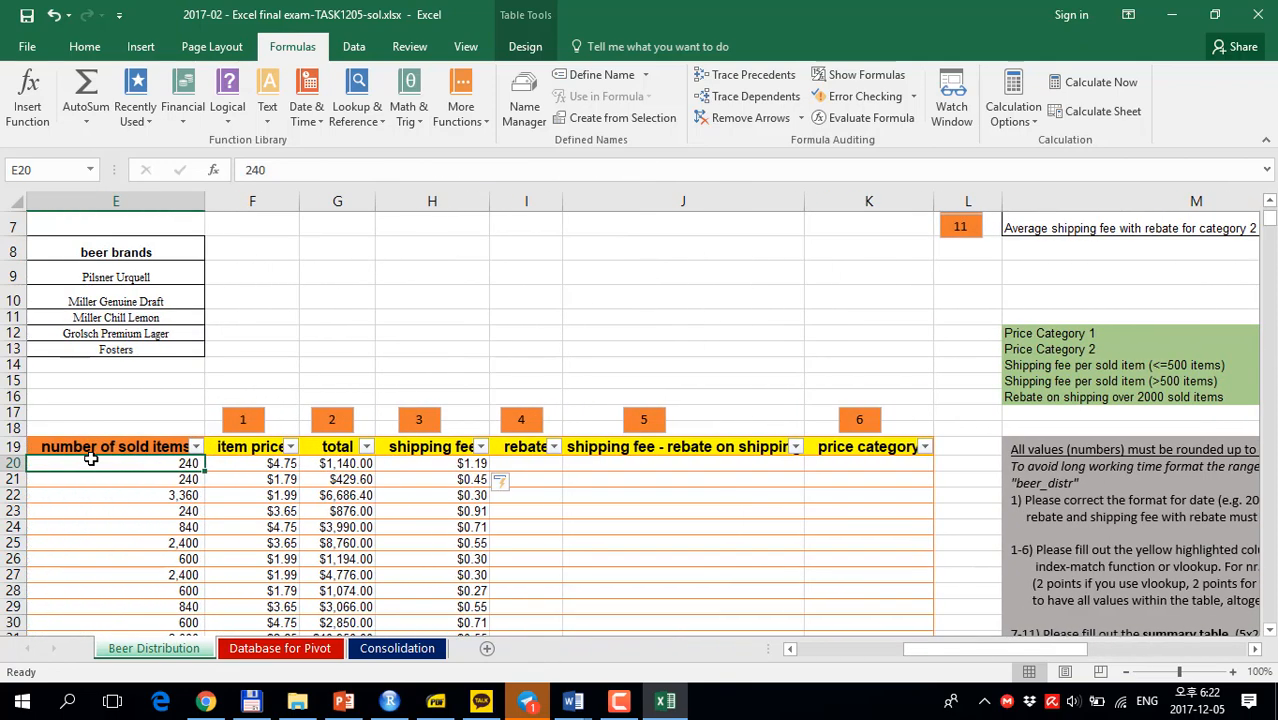
pyautogui.click(406, 466)
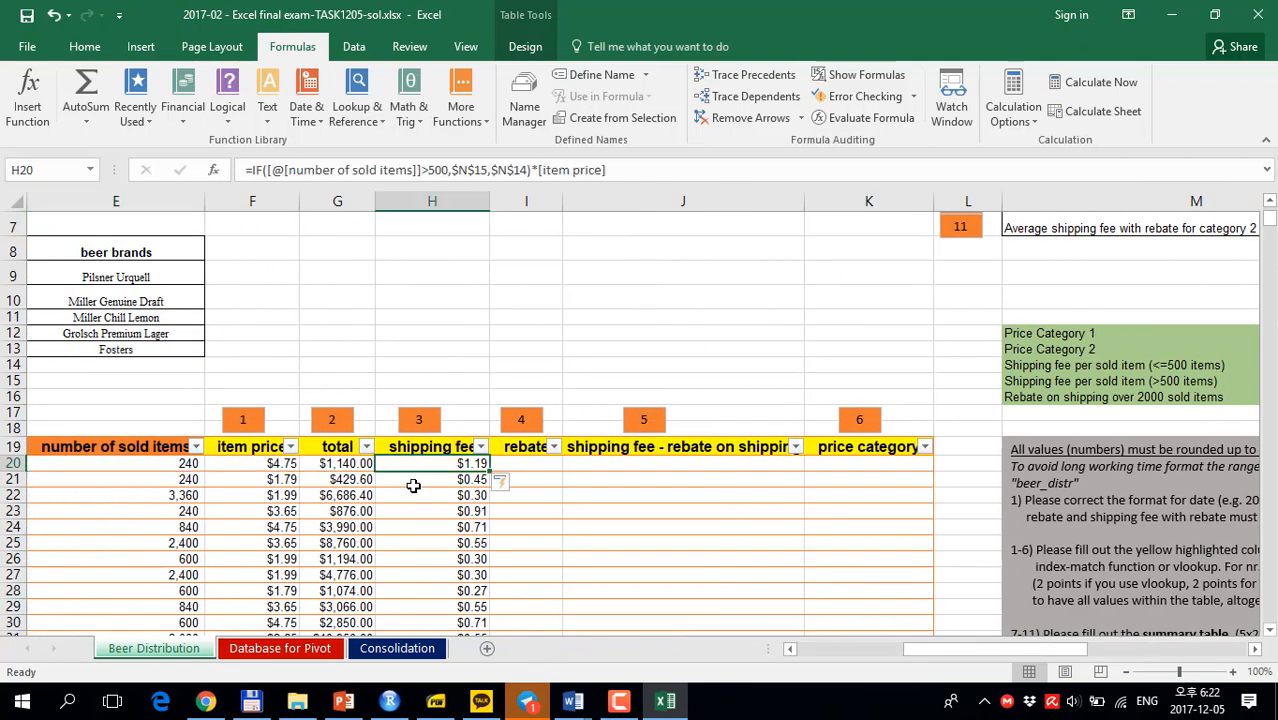
pyautogui.click(625, 170)
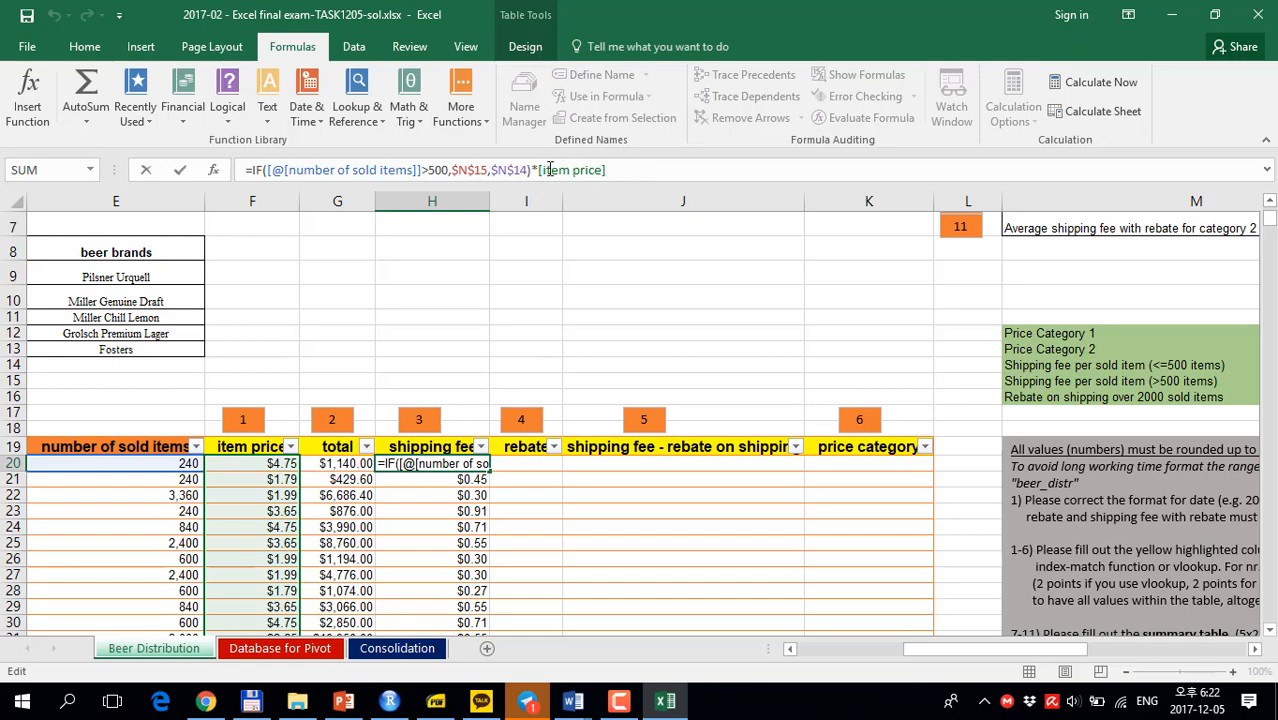
pyautogui.moveTo(549, 170); pyautogui.dragTo(659, 170)
pyautogui.press('BackSpace')
pyautogui.press('BackSpace')
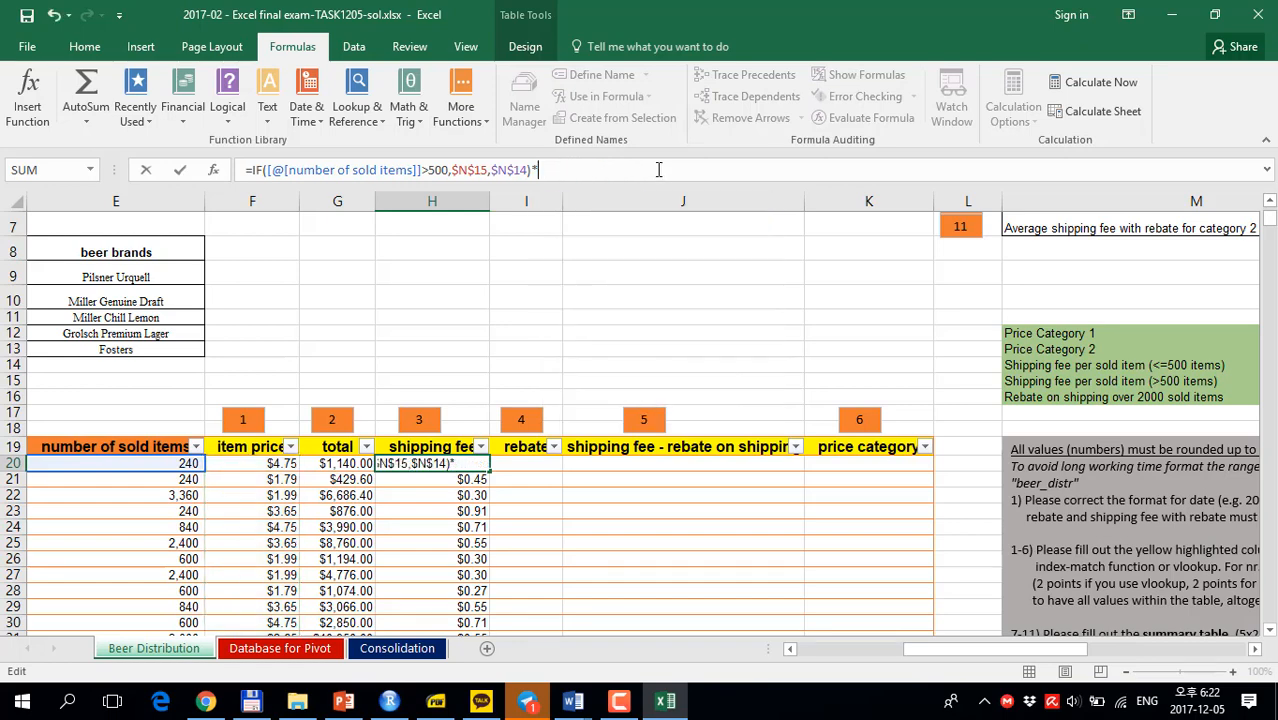
# Multiply the IF result in H20 by beer_distr[number of sold items] and enter it for the shipping fee column.
pyautogui.write('bee')
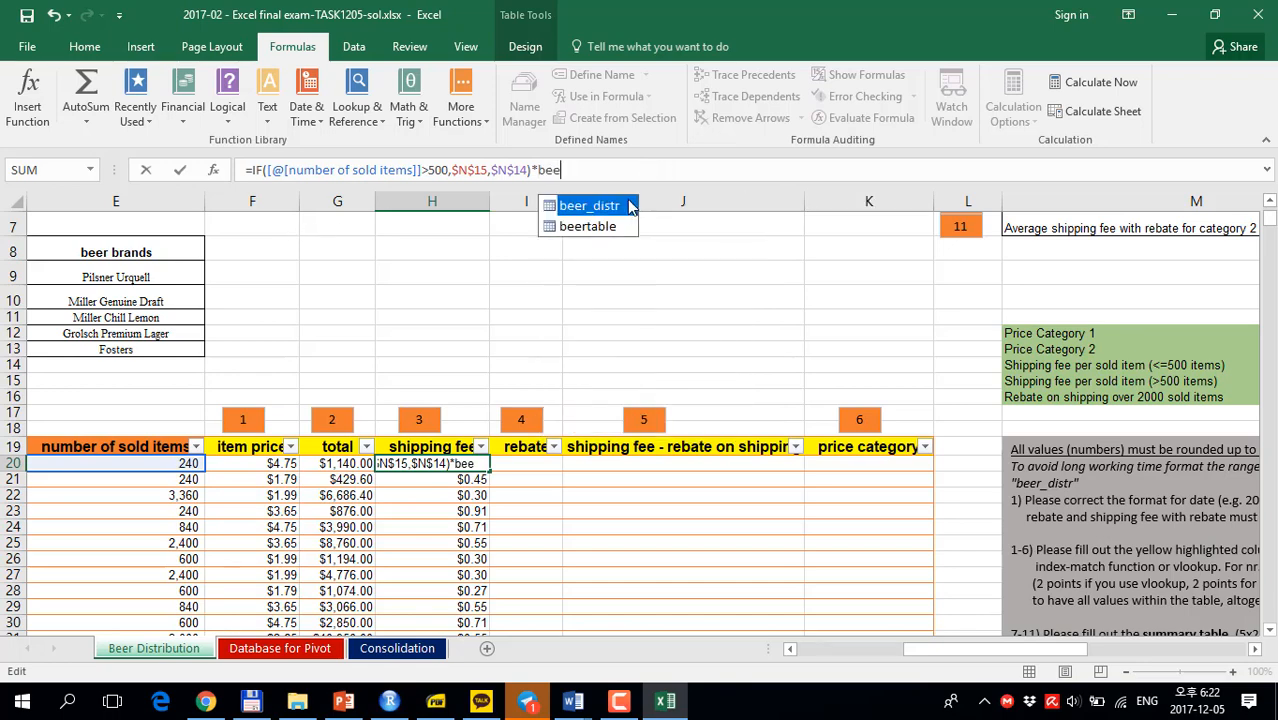
pyautogui.doubleClick(634, 207)
pyautogui.write('[')
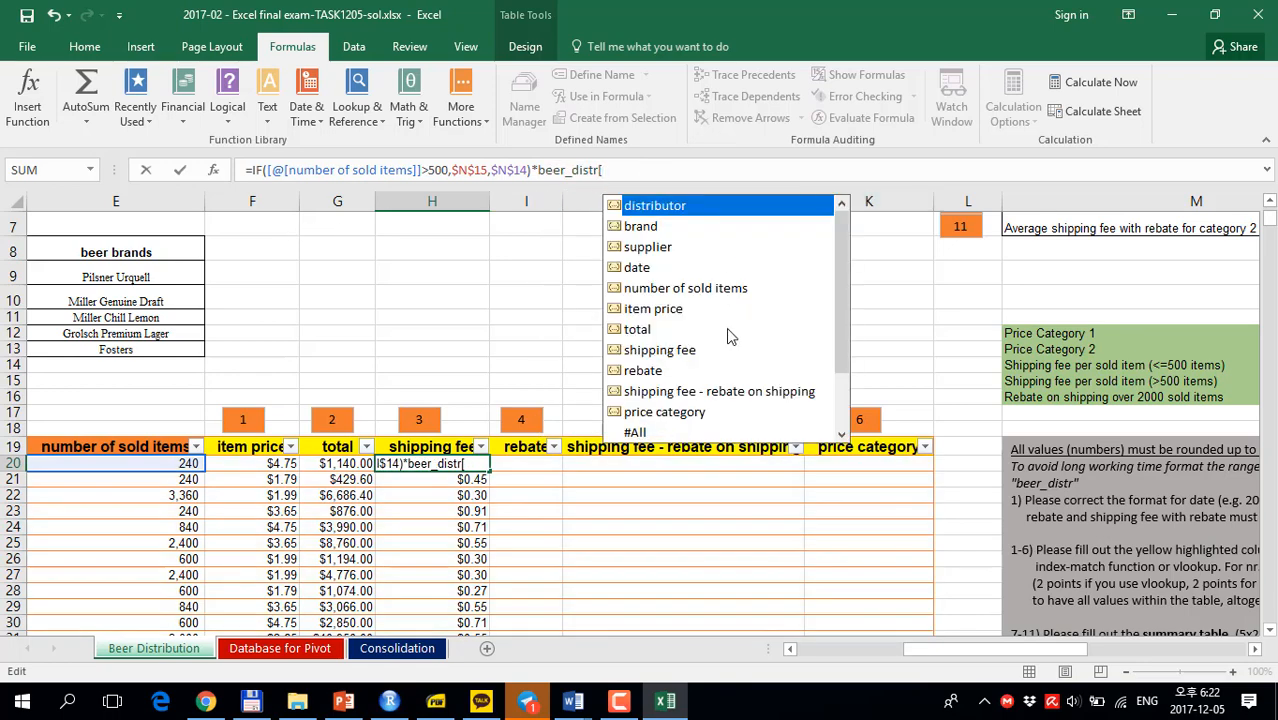
pyautogui.click(694, 292)
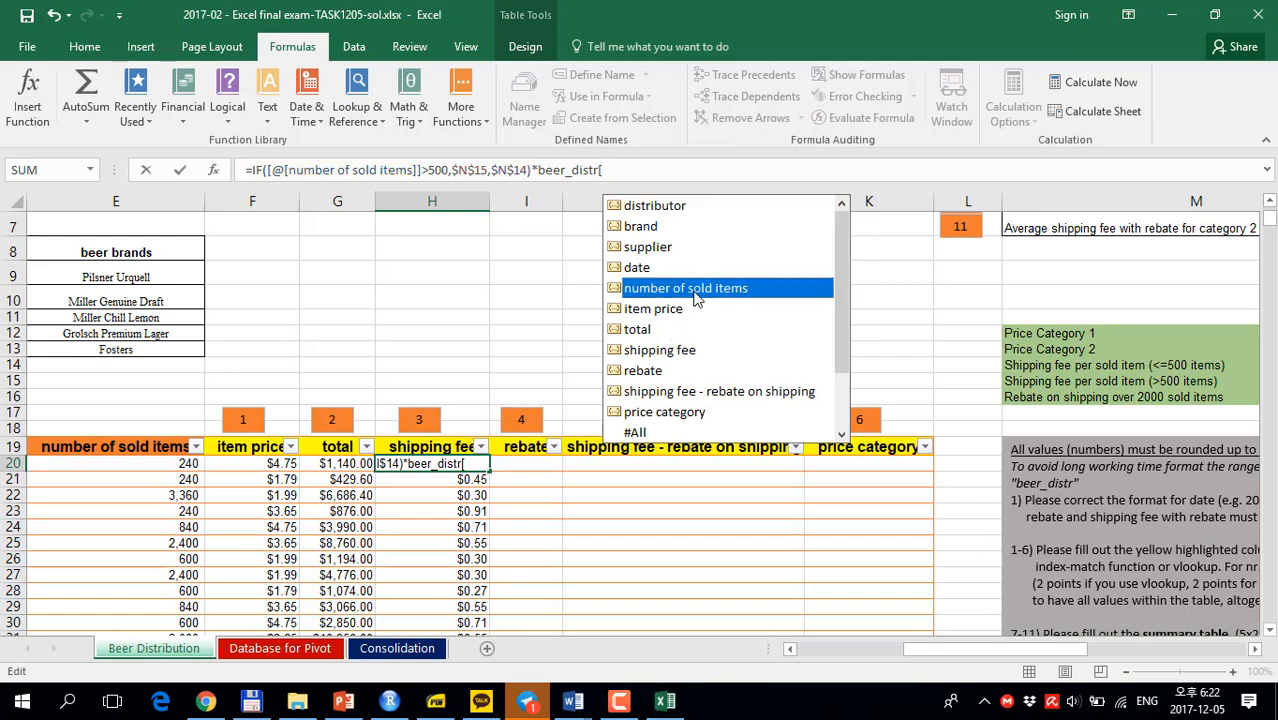
pyautogui.doubleClick(694, 292)
pyautogui.press('Return')
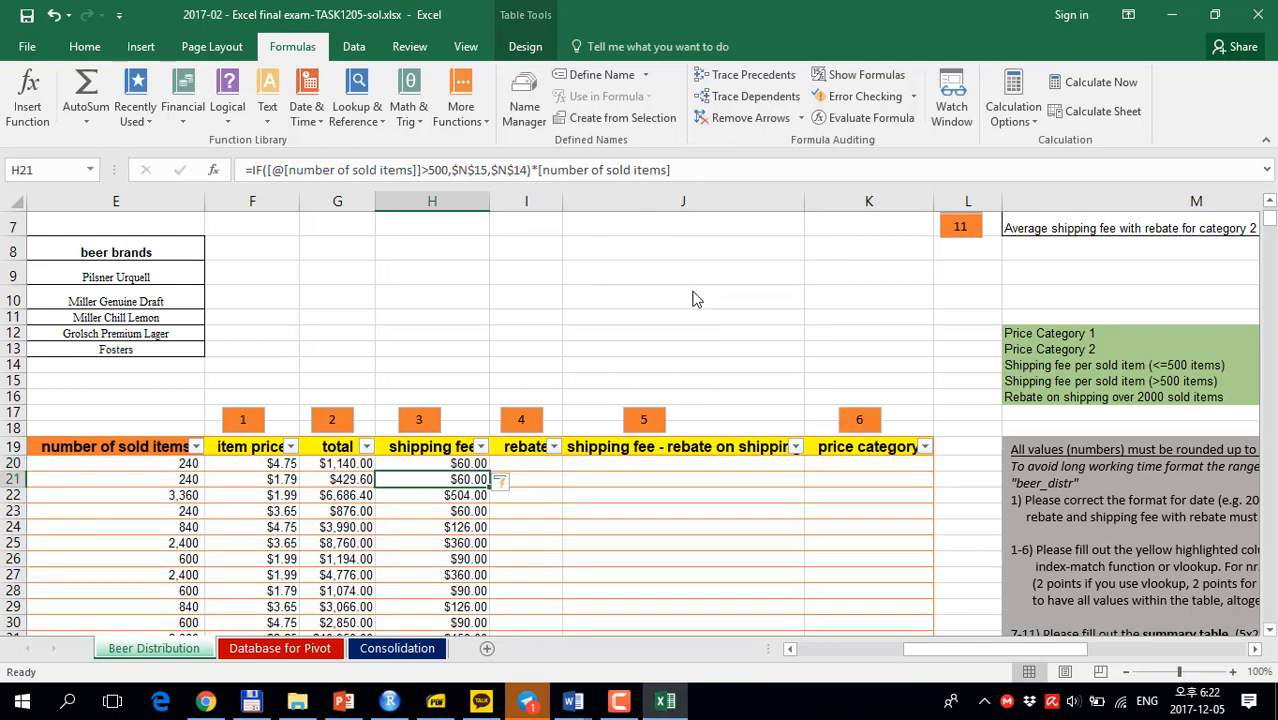
# Start an IF function in the first rebate cell, I20, with the beer_distr table as the reference for its logical test.
pyautogui.click(556, 462)
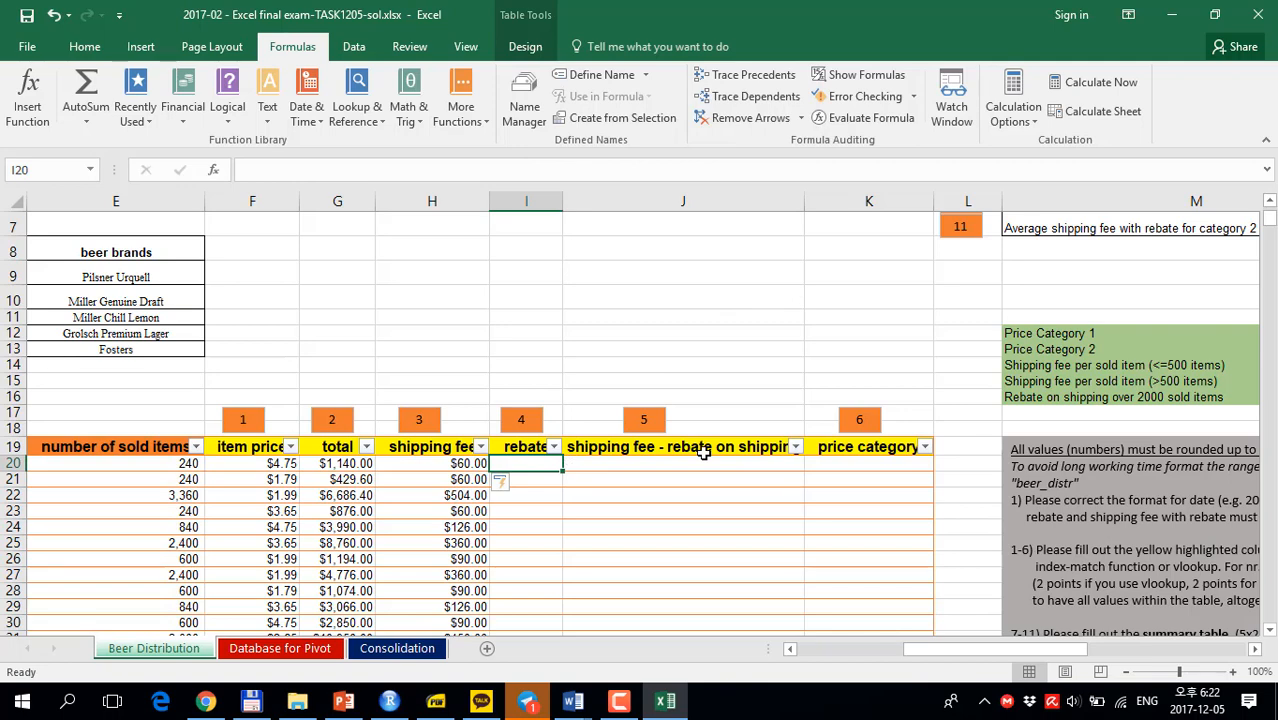
pyautogui.moveTo(978, 650); pyautogui.dragTo(1056, 650)
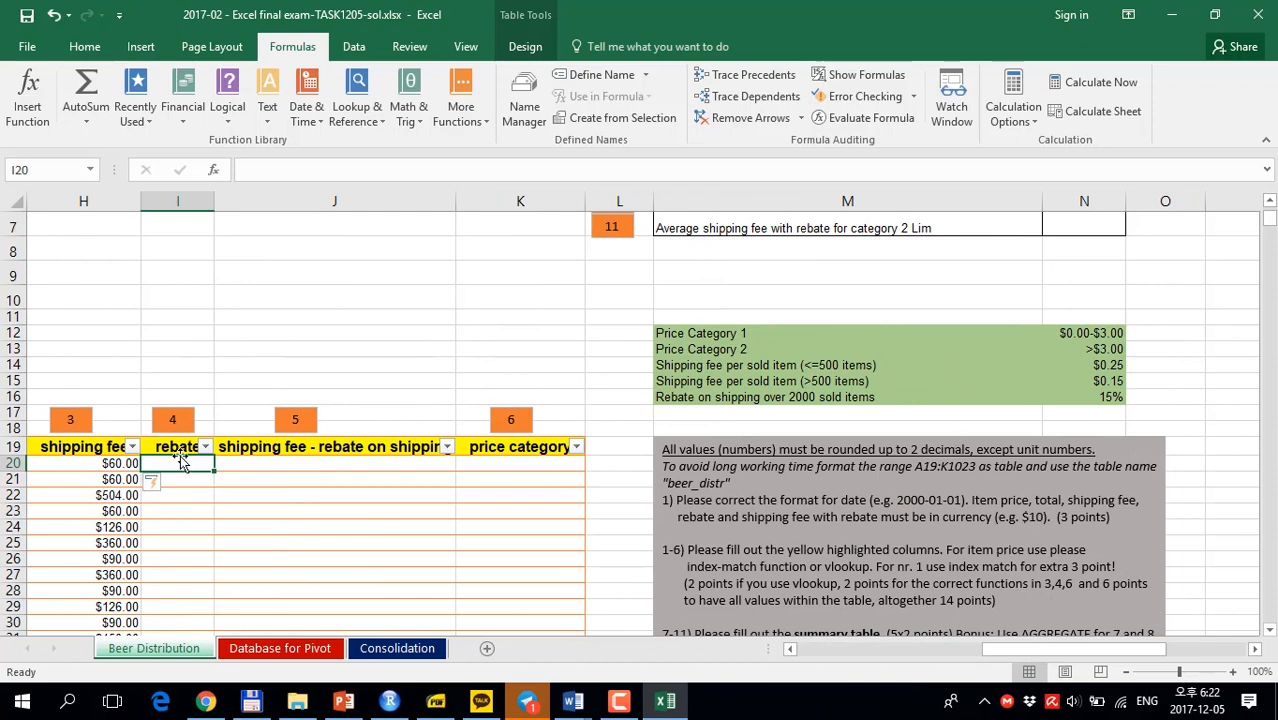
pyautogui.write('=')
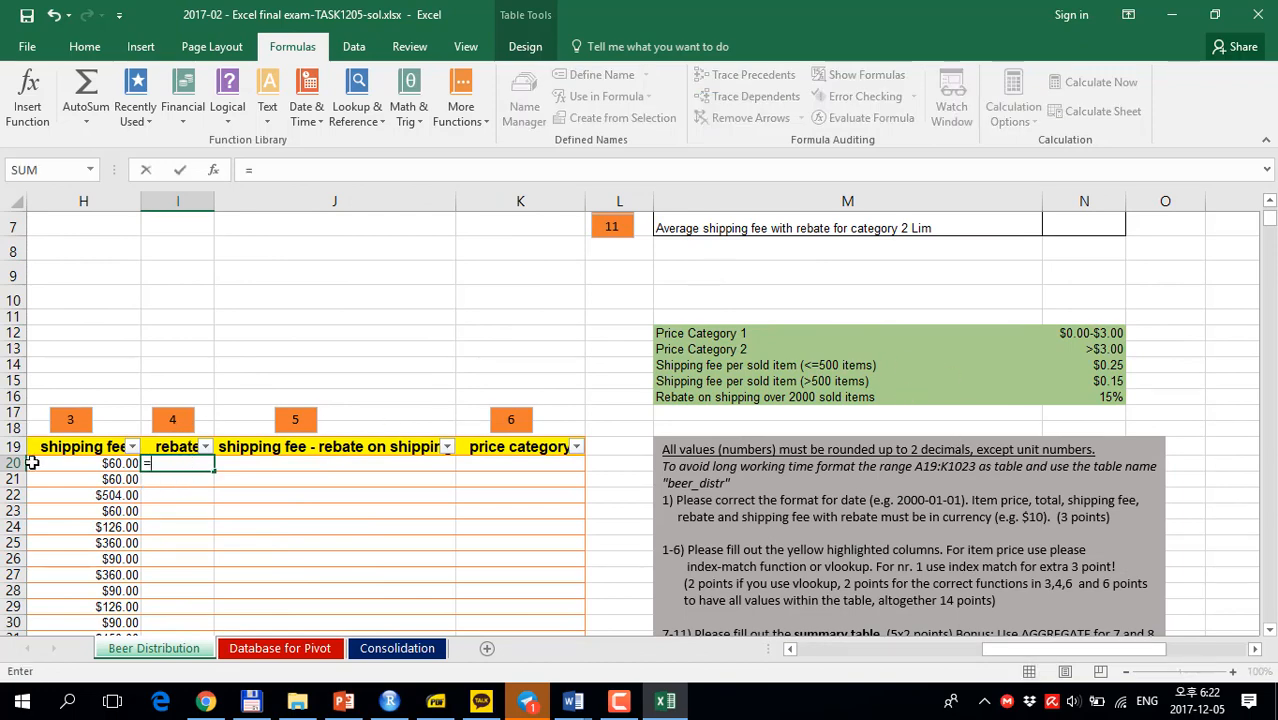
pyautogui.write('if(')
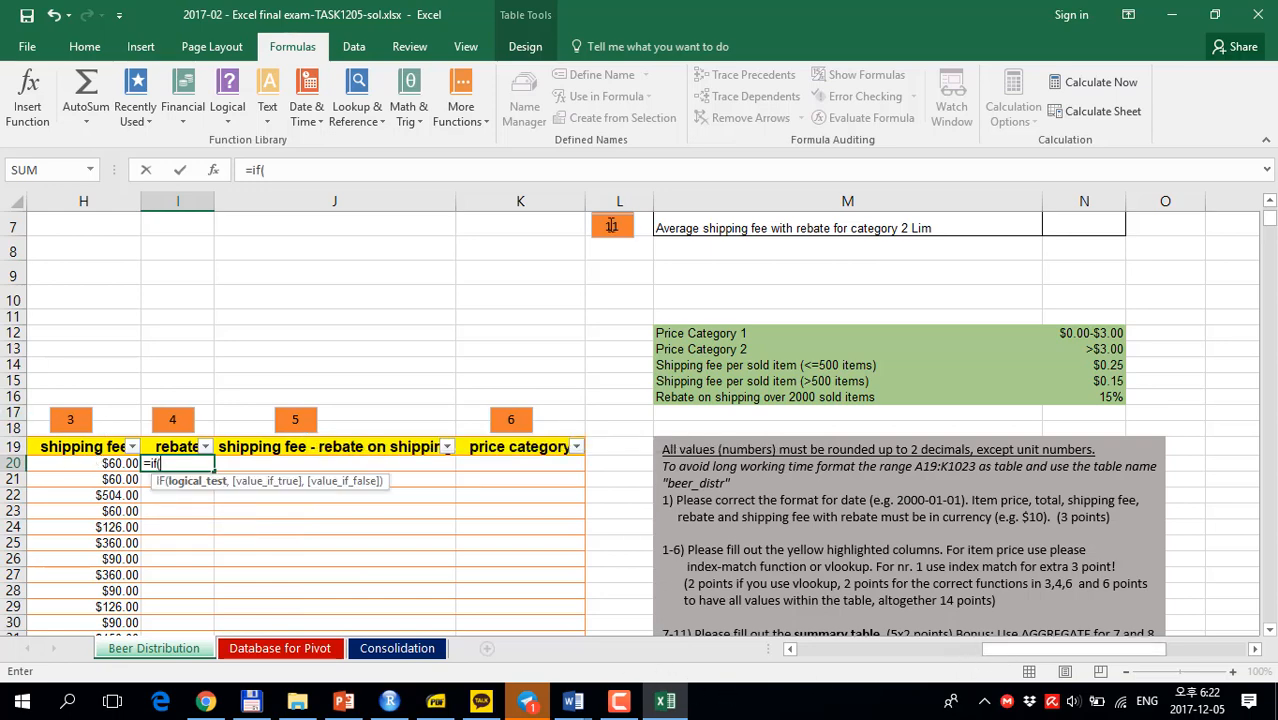
pyautogui.write('beer')
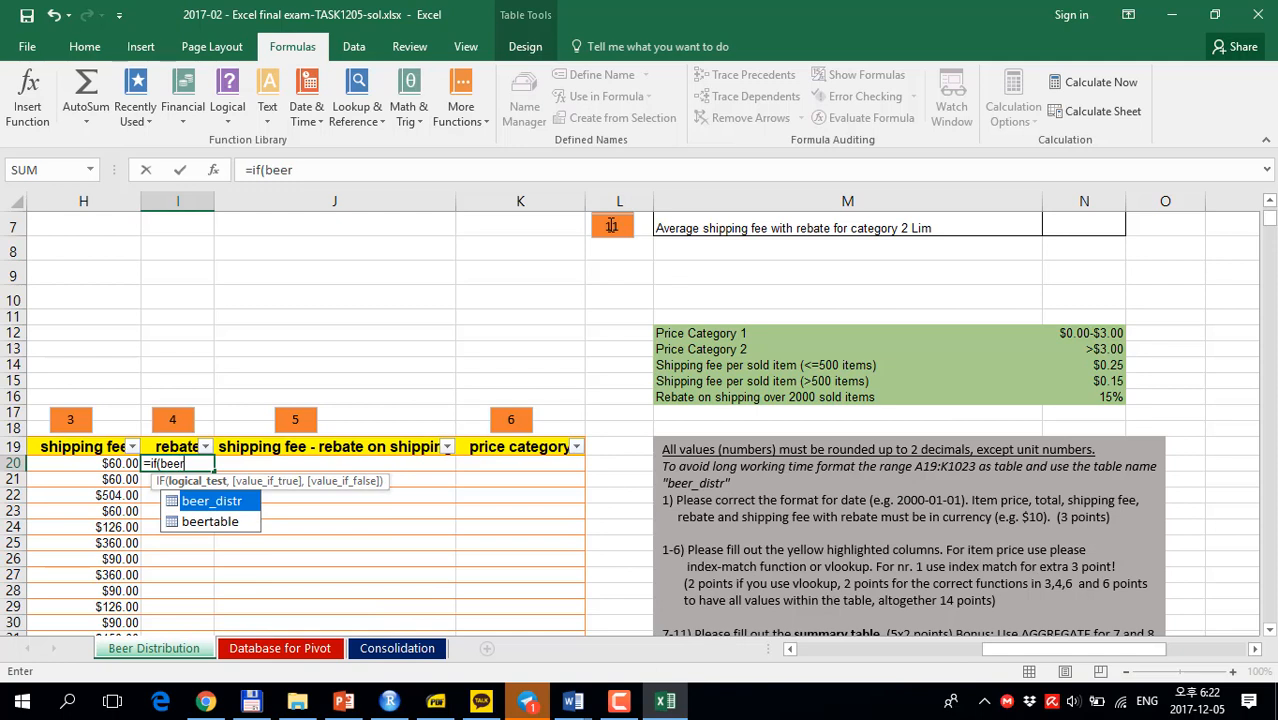
pyautogui.write('?')
pyautogui.press('BackSpace')
pyautogui.write('_f')
pyautogui.press('BackSpace')
pyautogui.write('d')
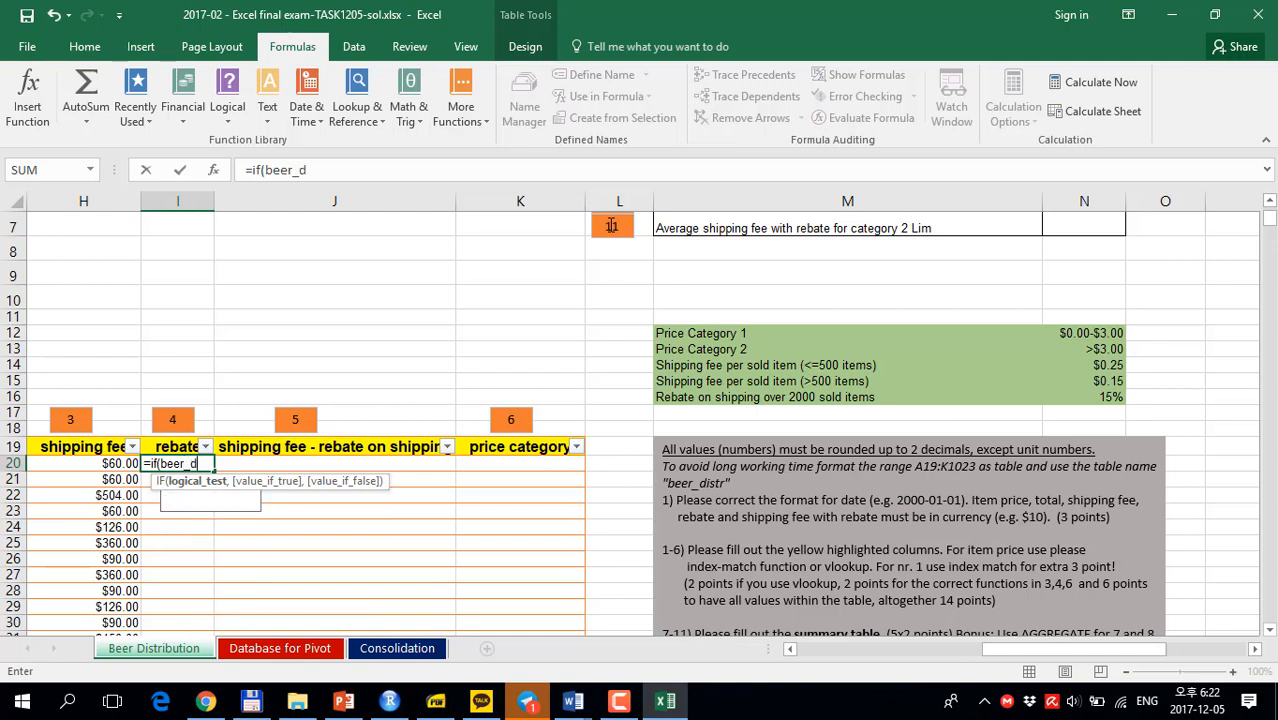
pyautogui.write('ist')
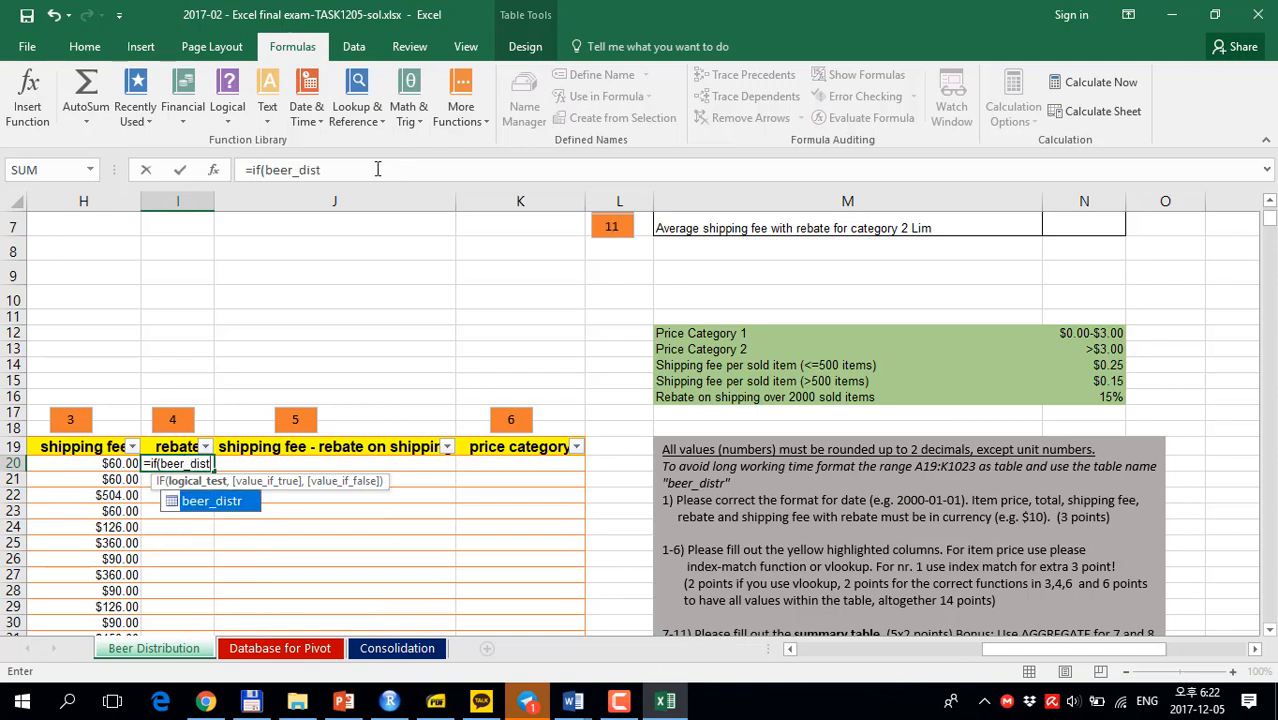
pyautogui.doubleClick(193, 508)
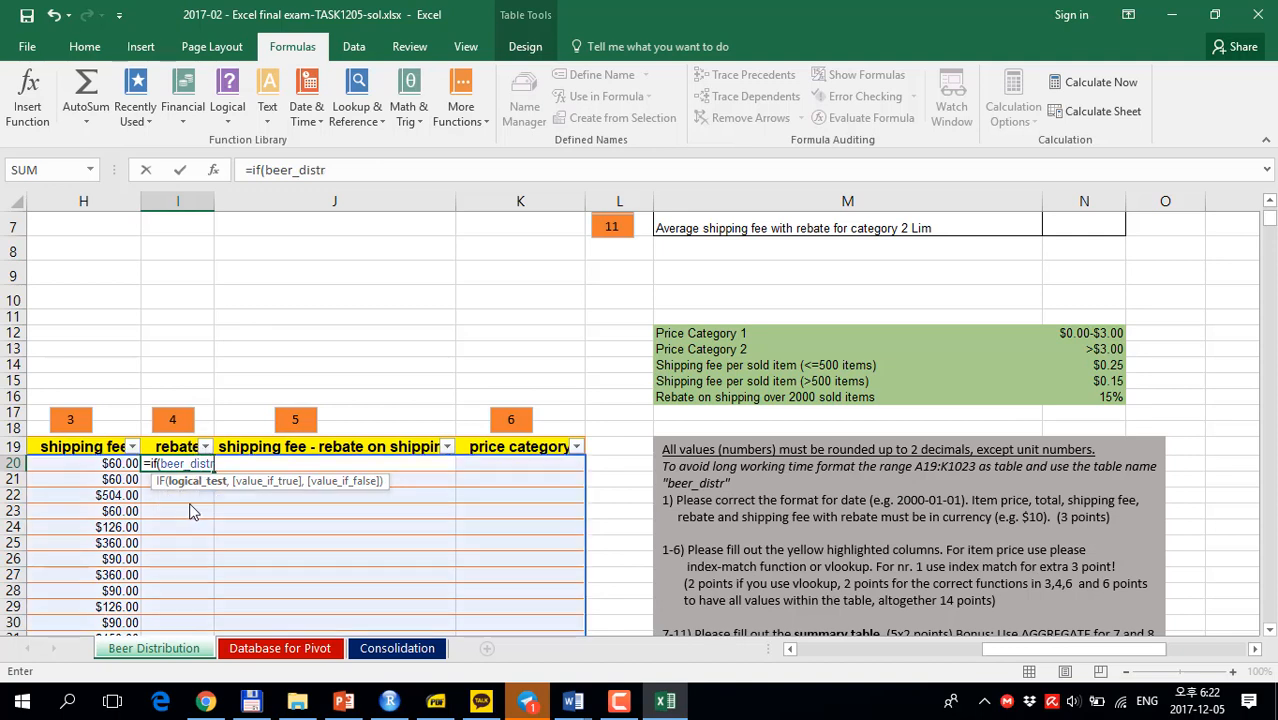
# Complete the logical test in I20 as beer_distr[number of sold items]>2000.
pyautogui.click(372, 173)
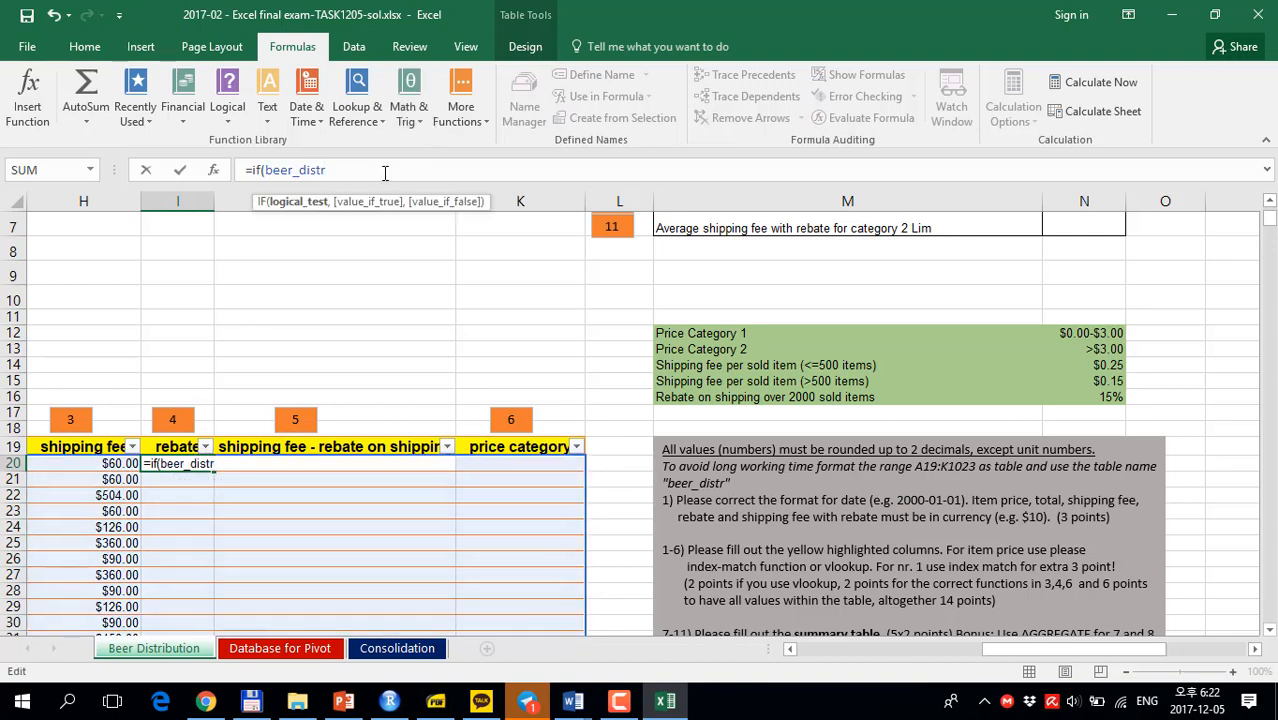
pyautogui.write('[')
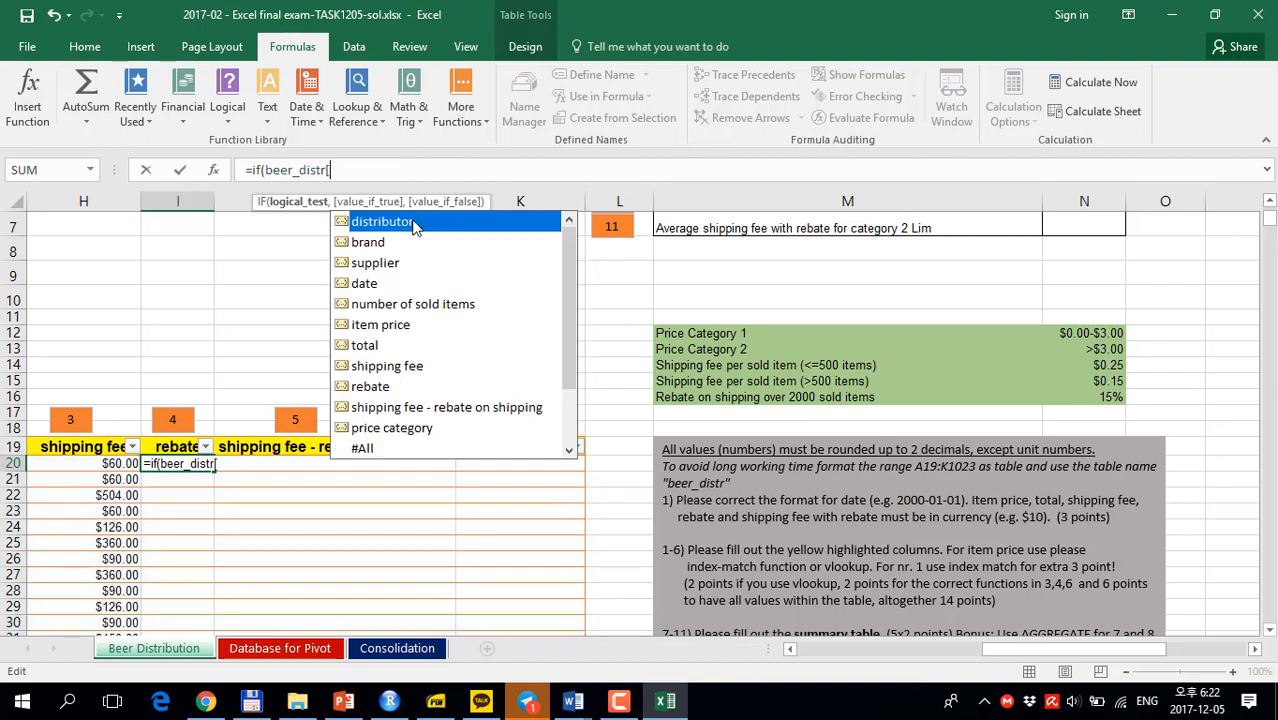
pyautogui.doubleClick(413, 304)
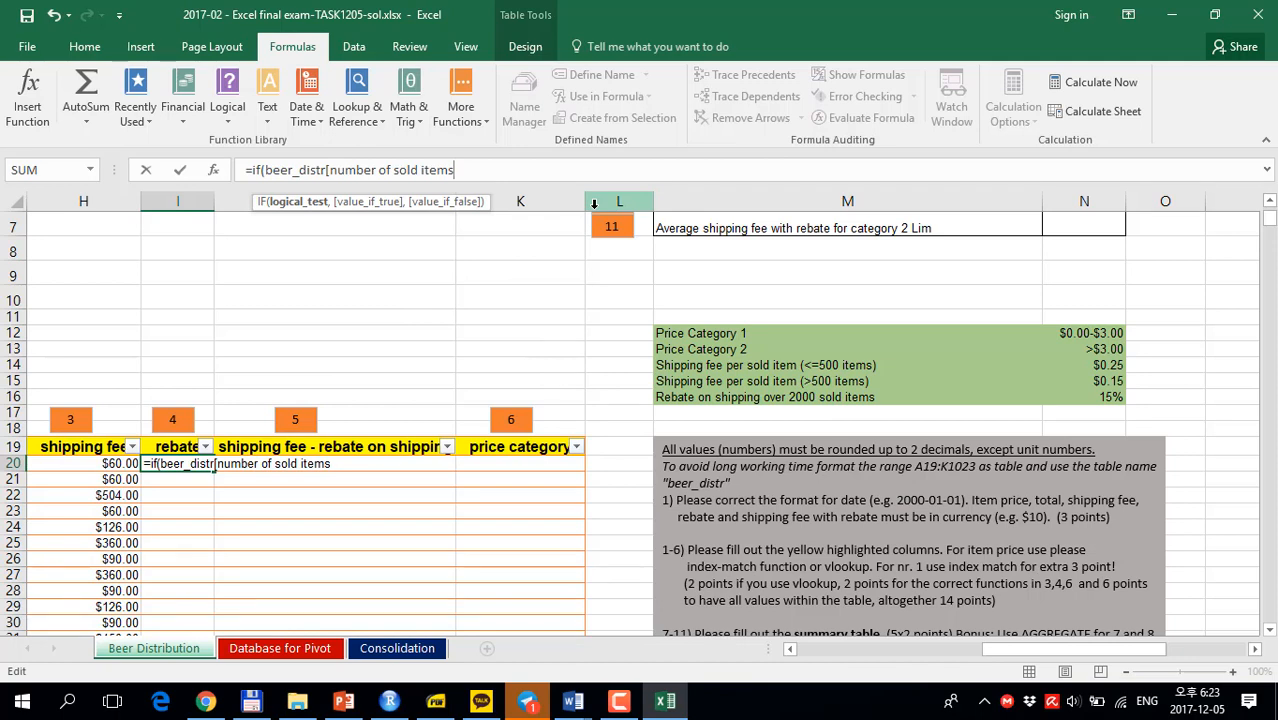
pyautogui.write(']>2000,')
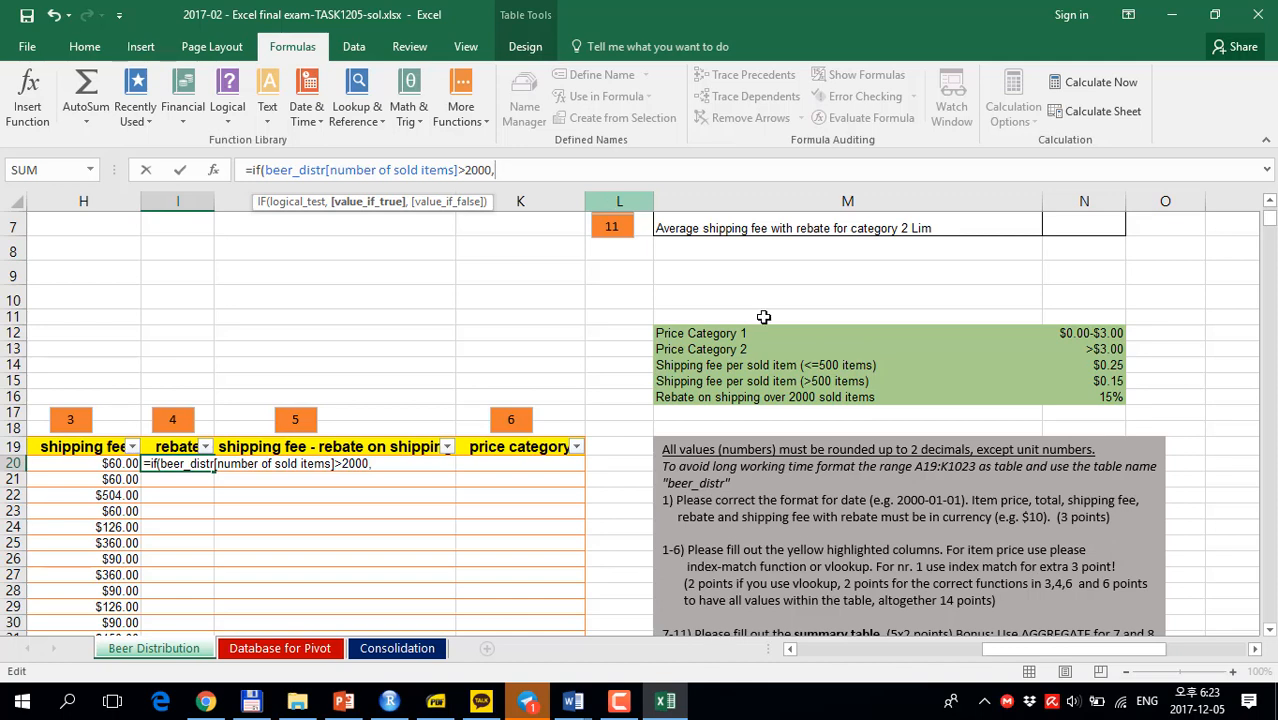
# Set the value if true in I20 to rebate rate N16 multiplied by beer_distr[shipping fee].
pyautogui.click(1074, 397)
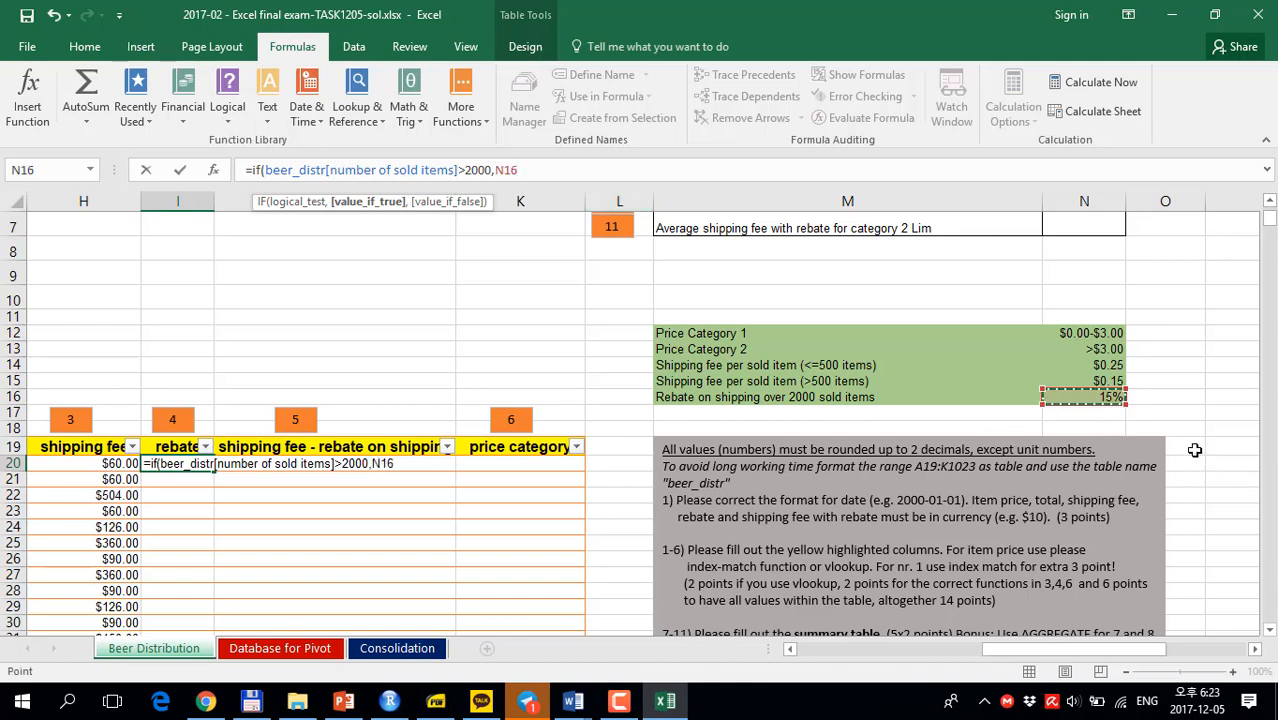
pyautogui.write('*')
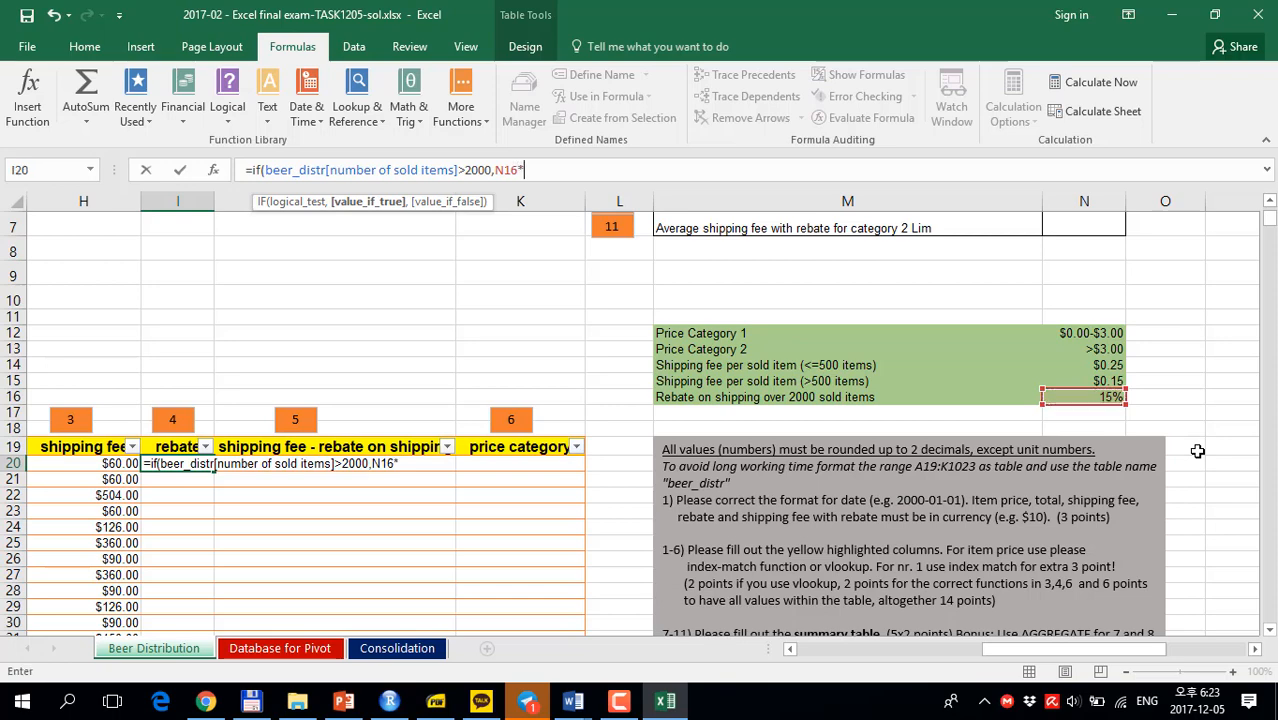
pyautogui.write('bee')
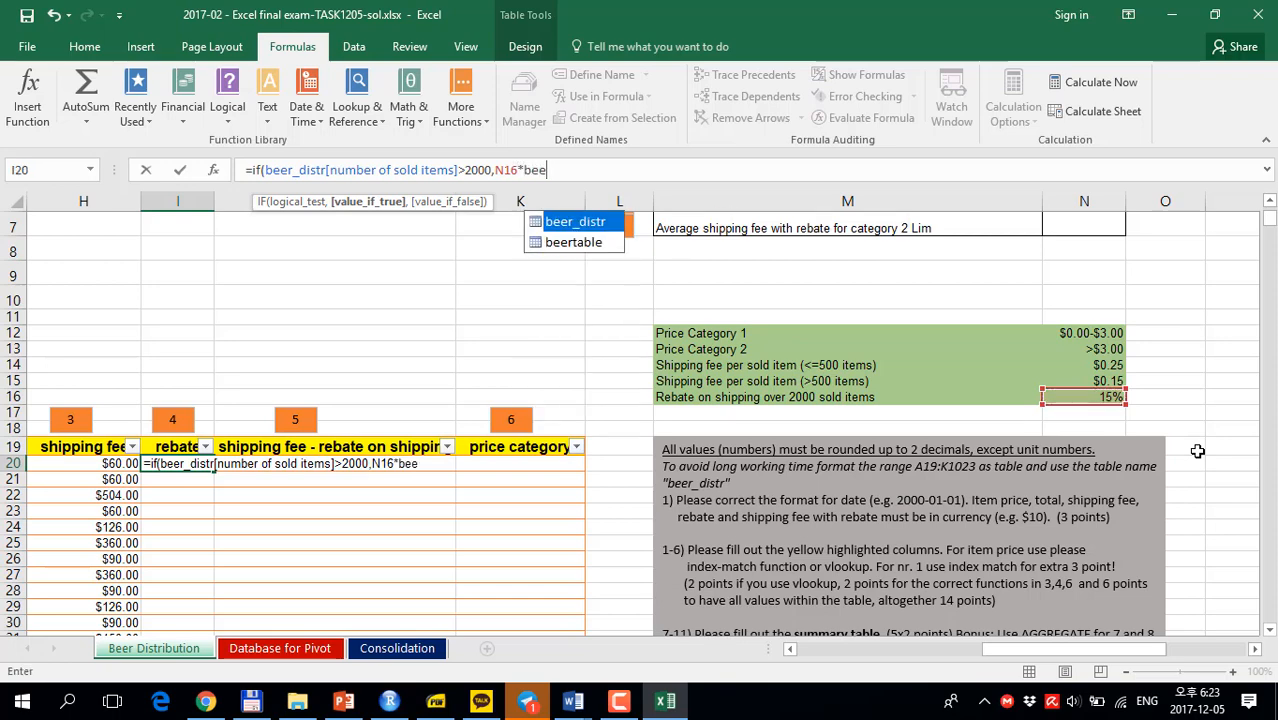
pyautogui.doubleClick(600, 227)
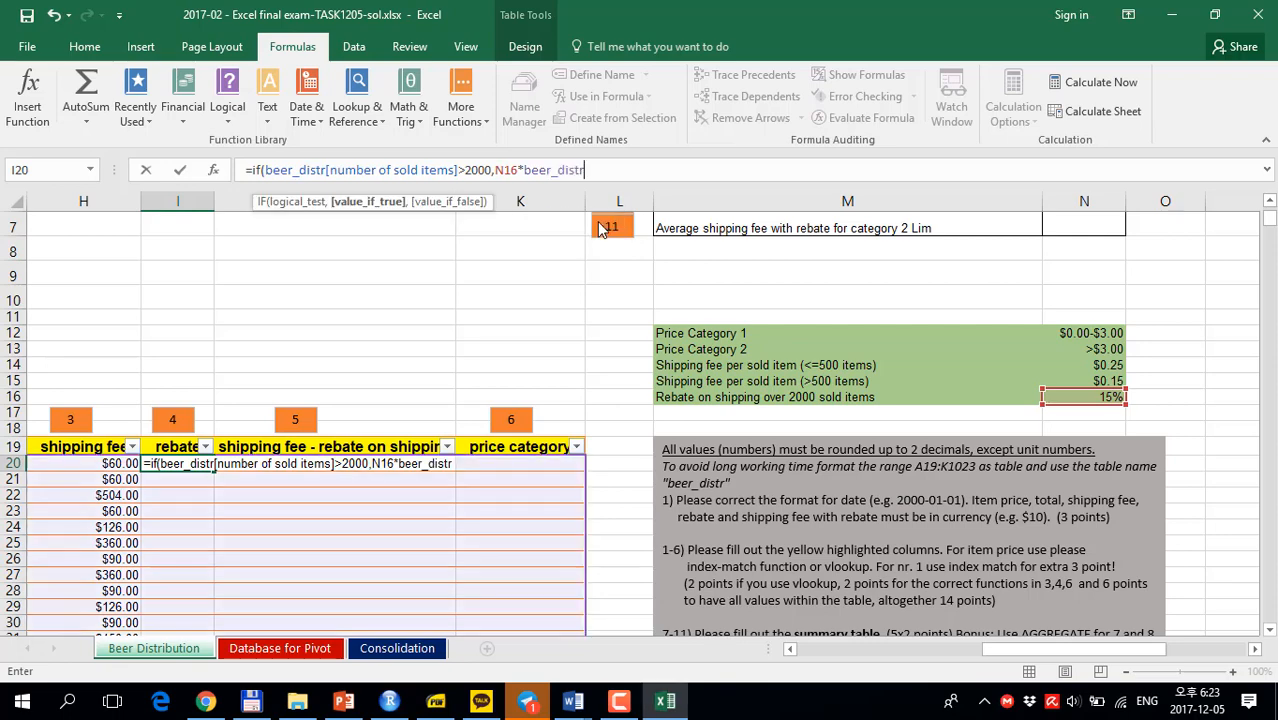
pyautogui.write('[')
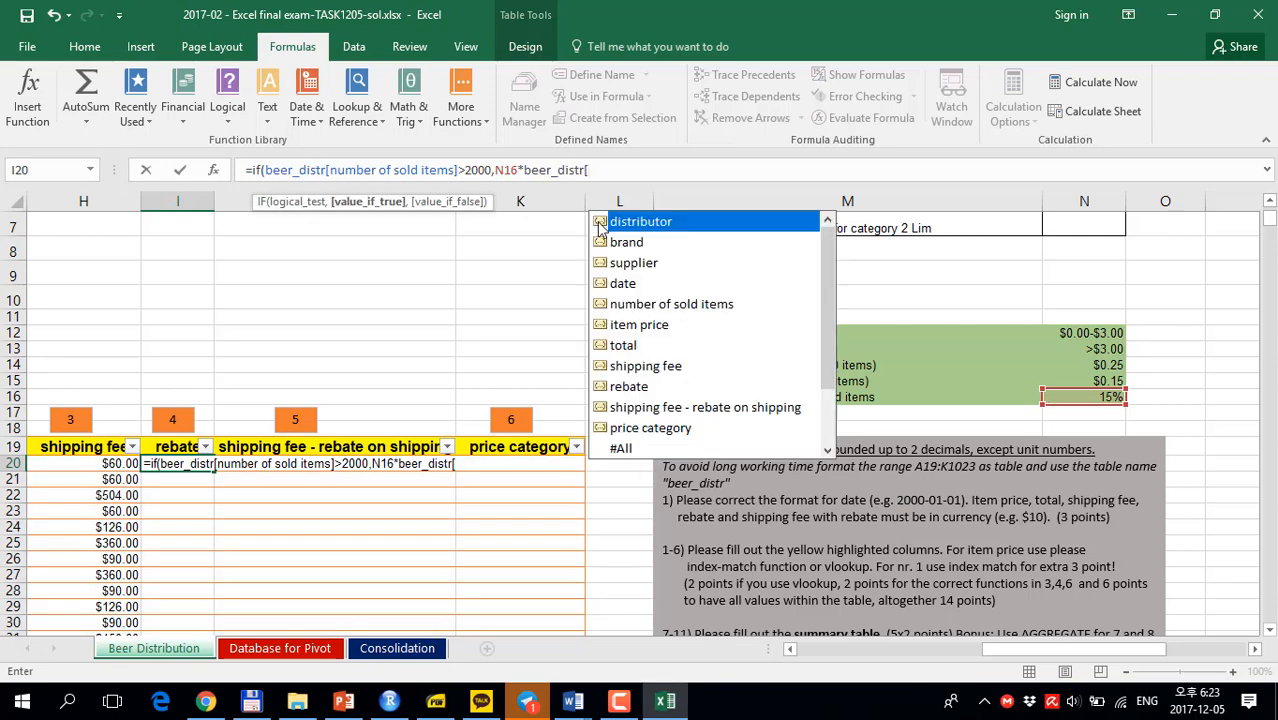
pyautogui.click(631, 365)
pyautogui.doubleClick(631, 365)
pyautogui.write(']')
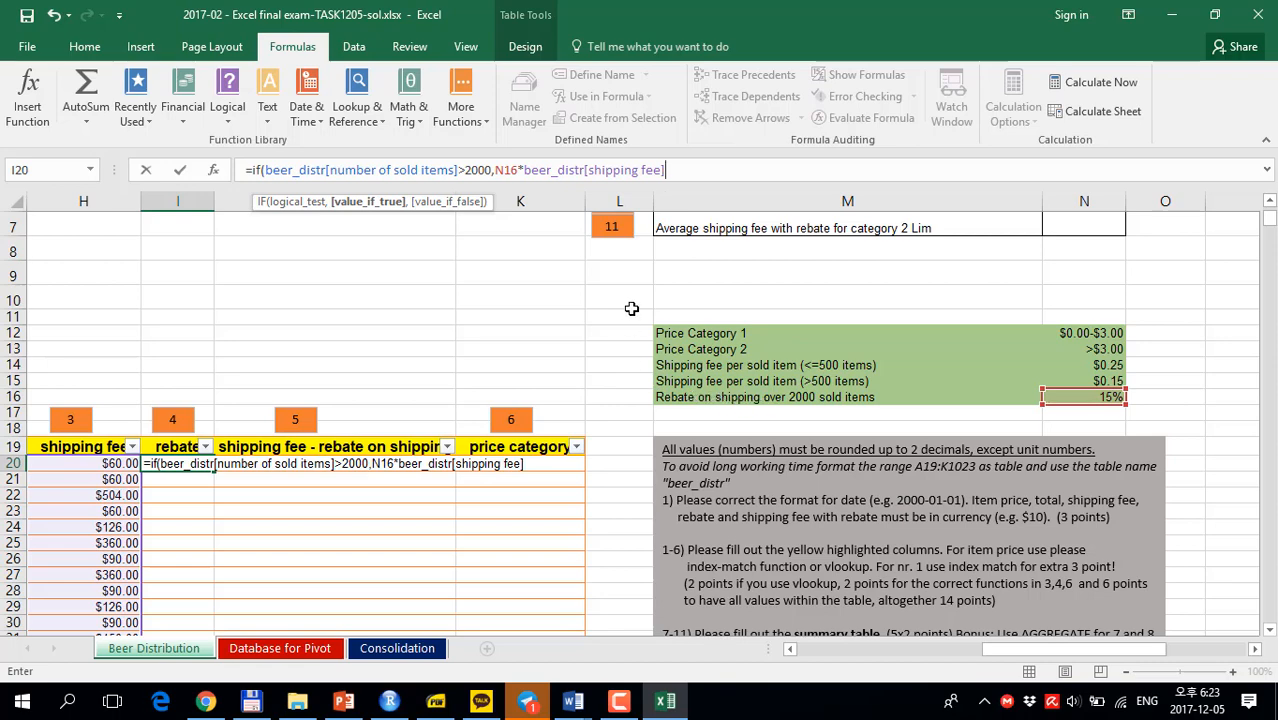
# Make the N16 reference absolute, set the value if false to 0, and enter the formula for the rebate column.
pyautogui.click(510, 170)
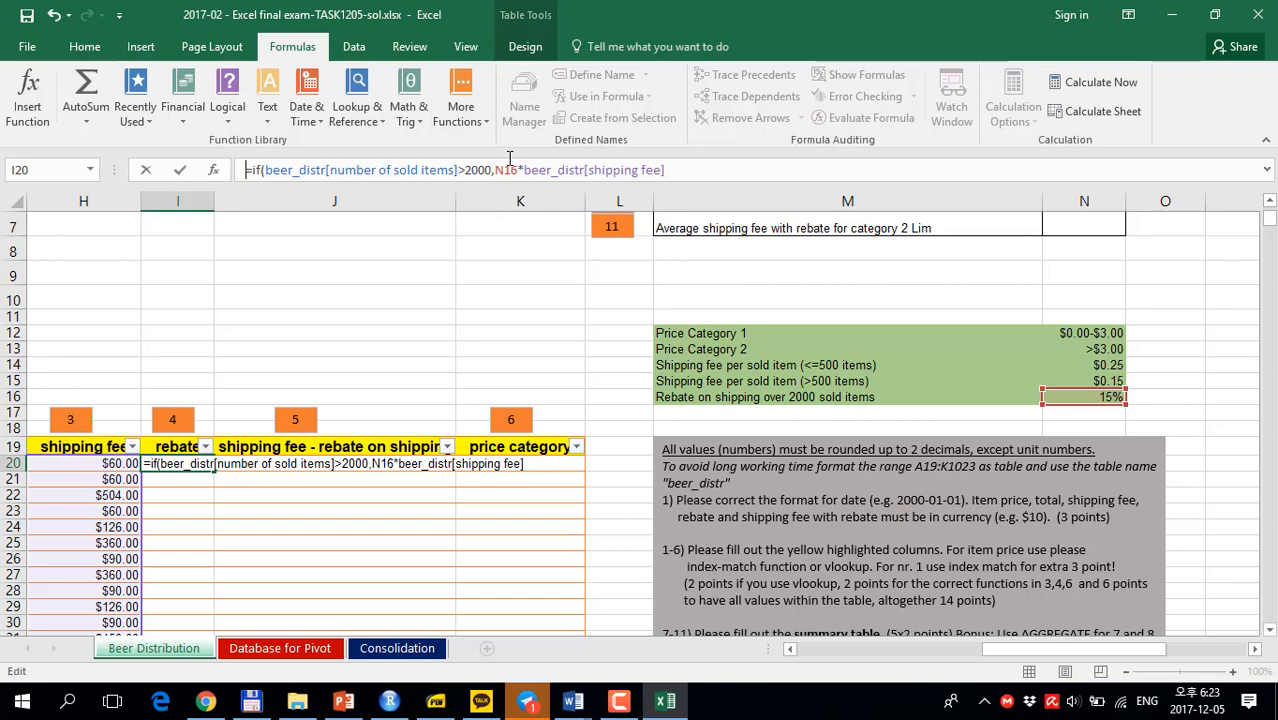
pyautogui.press('F4')
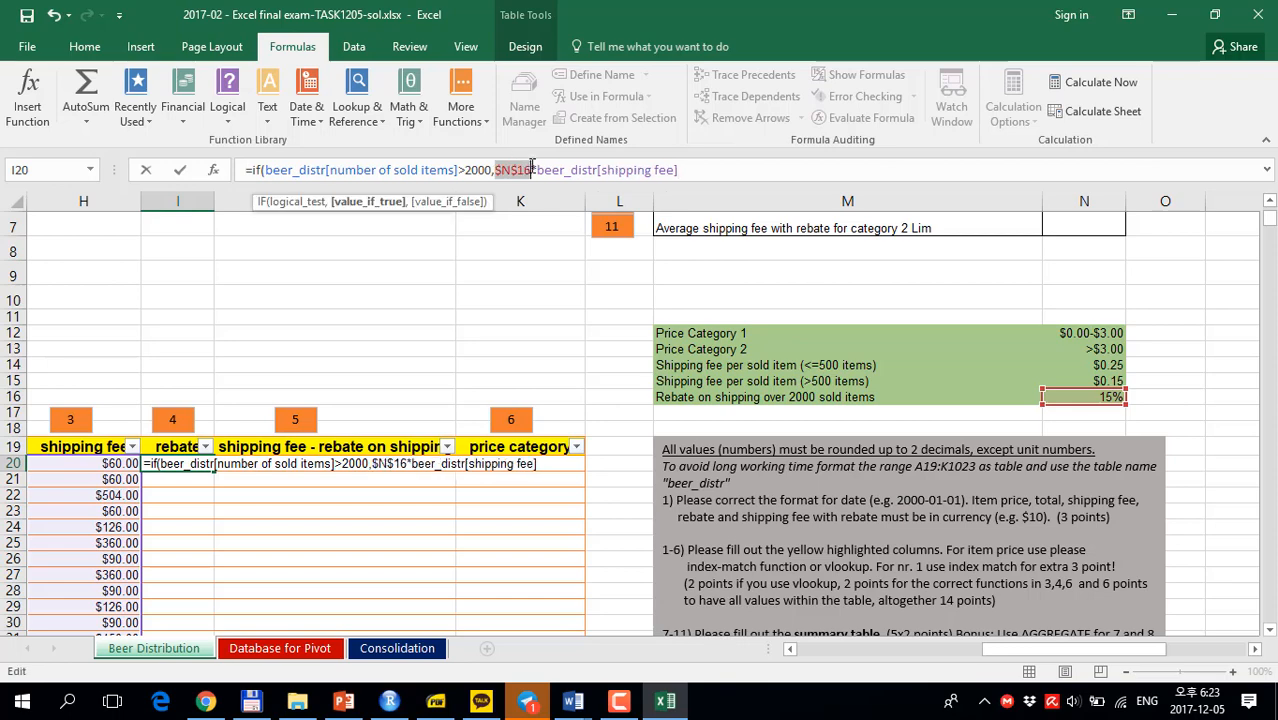
pyautogui.click(714, 176)
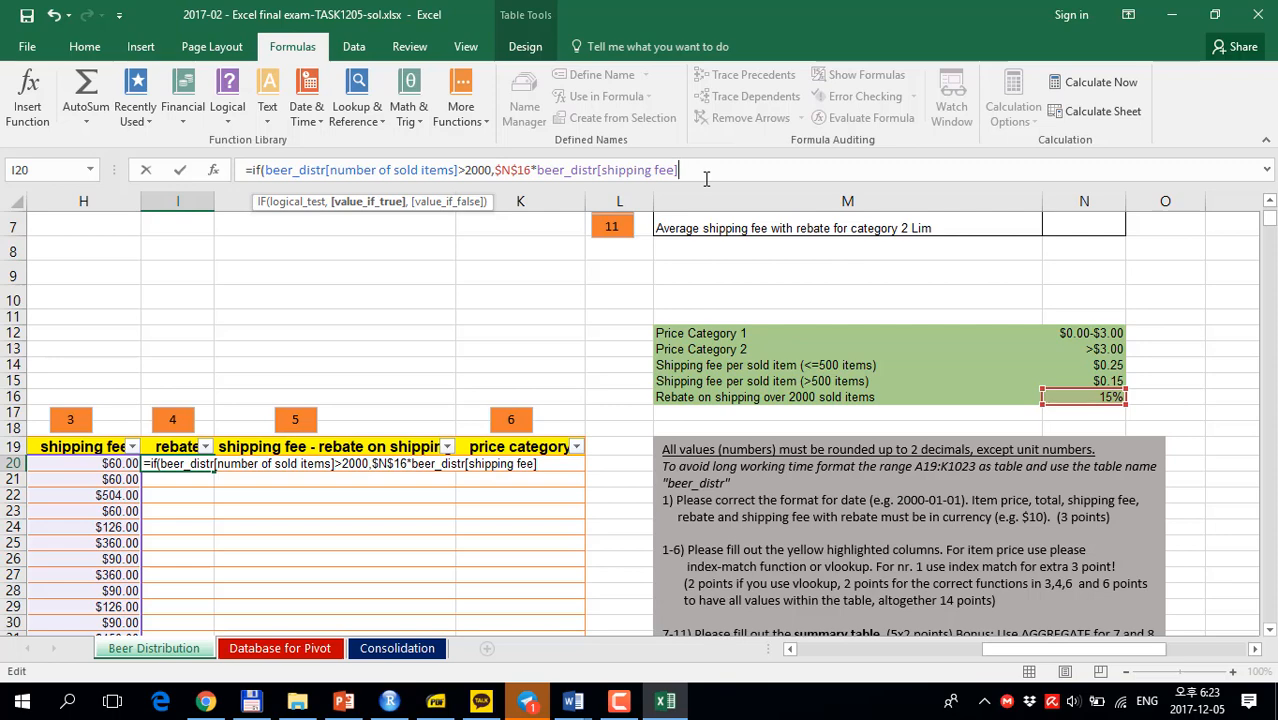
pyautogui.write(',')
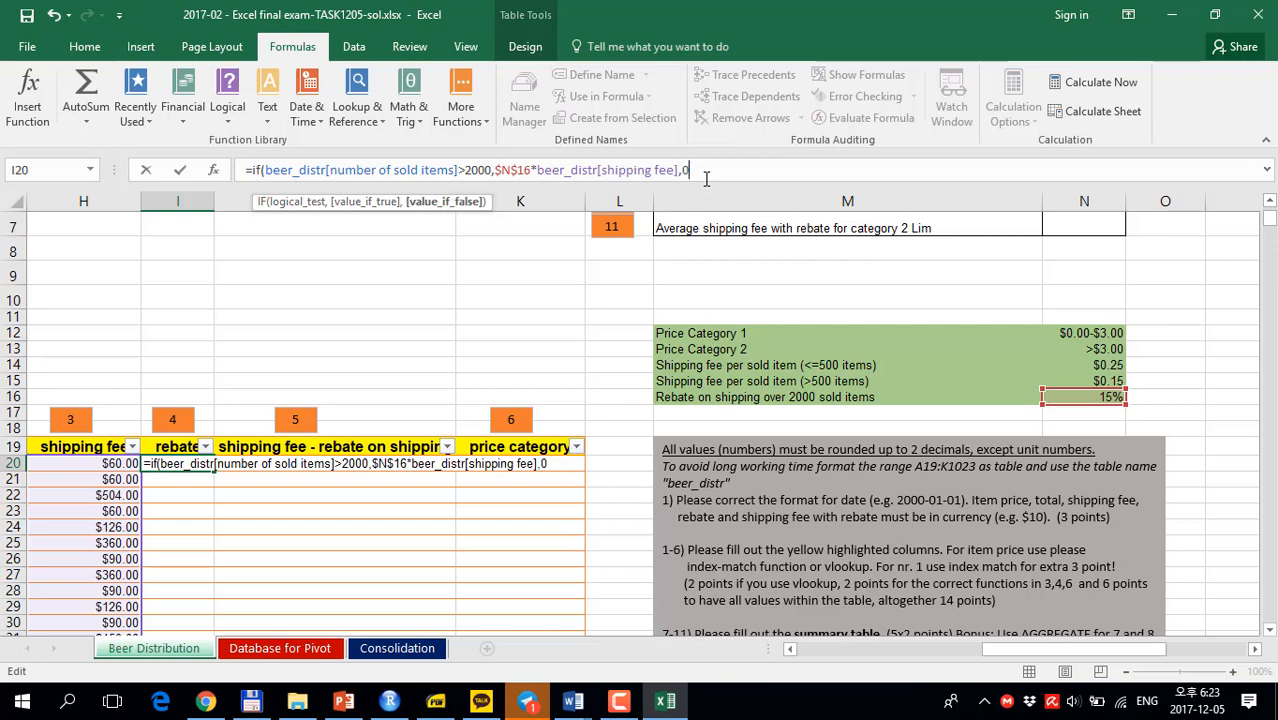
pyautogui.write('0)')
pyautogui.press('Return')
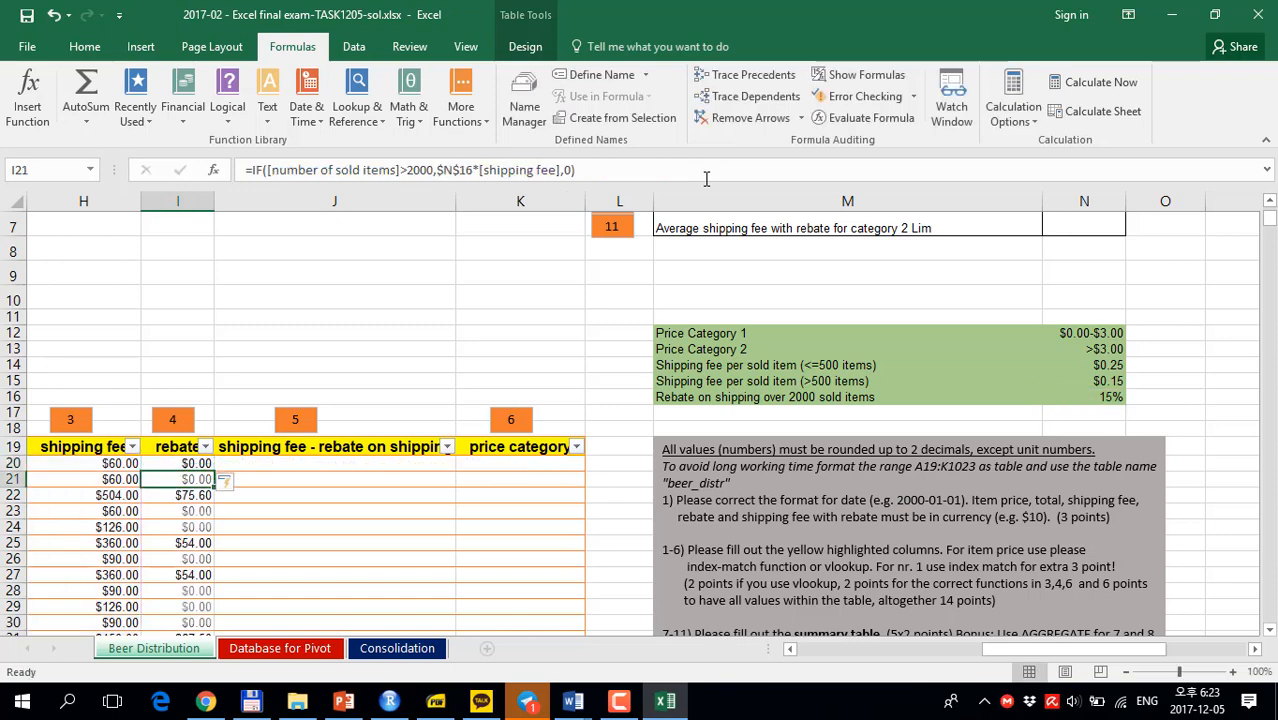
# Fill the "shipping fee - rebate on shipping" column from J20 with the row's shipping fee minus its rebate.
pyautogui.click(327, 464)
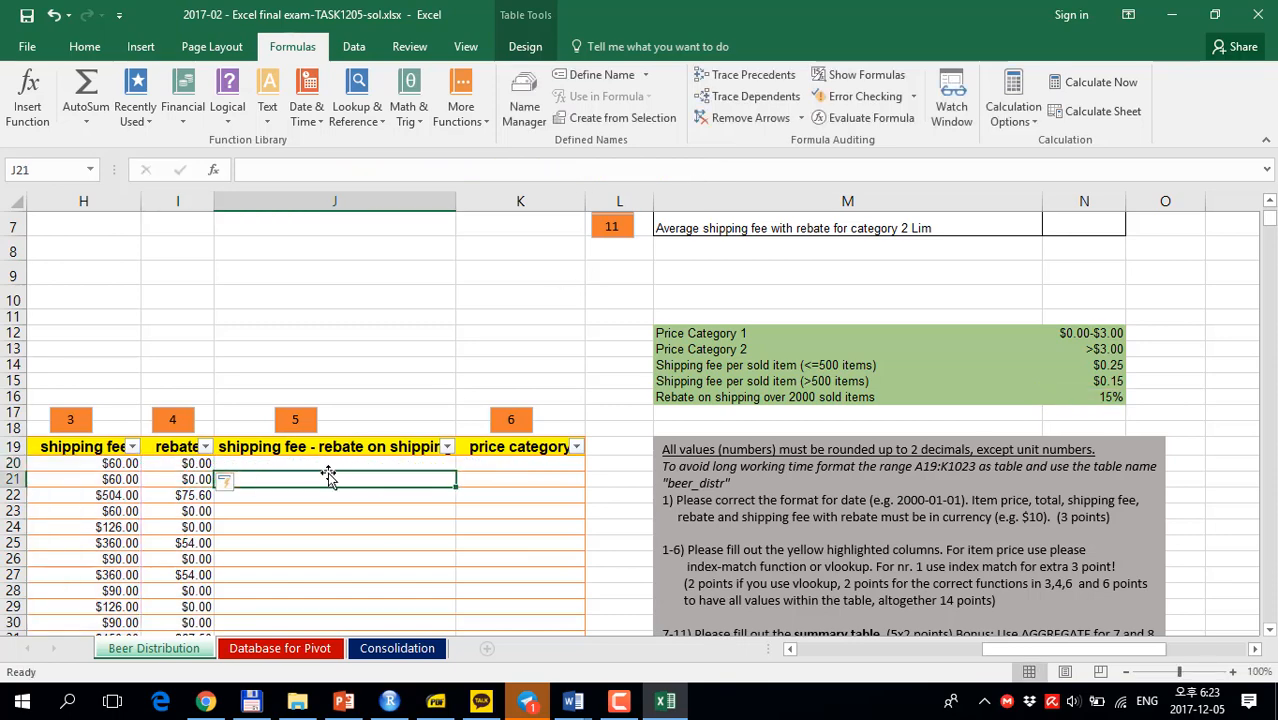
pyautogui.write('=')
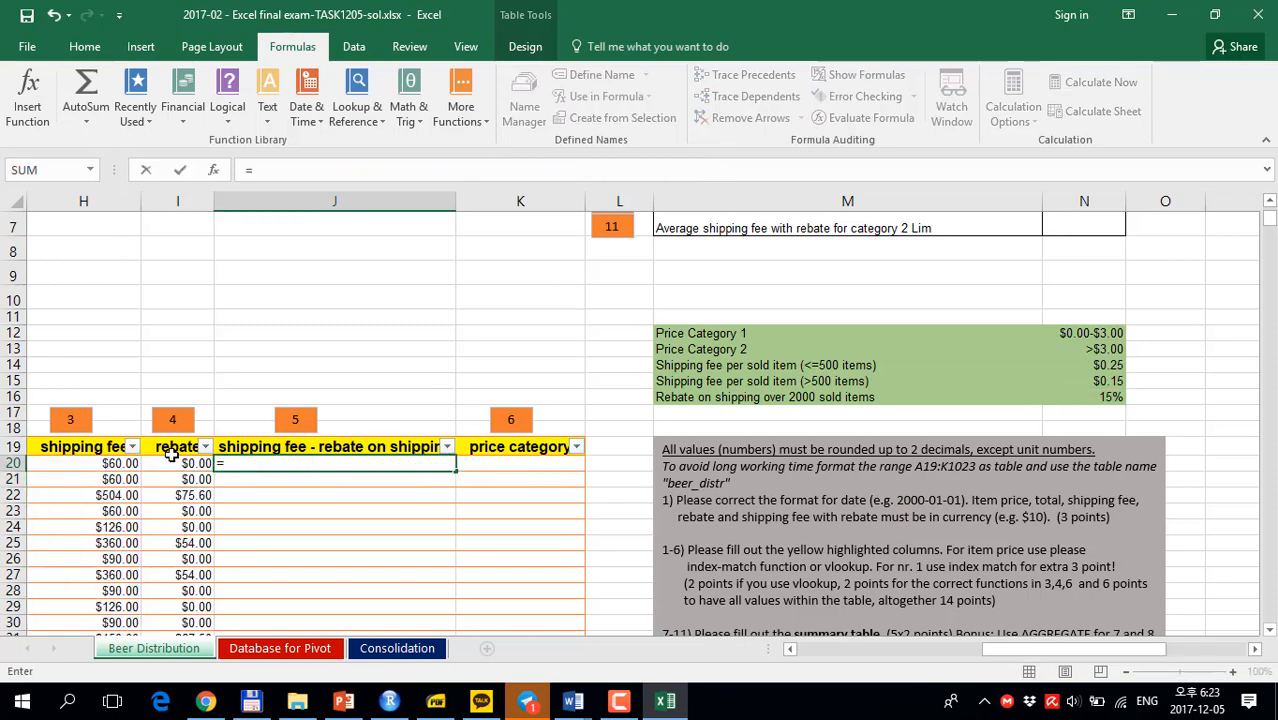
pyautogui.click(125, 464)
pyautogui.write('-')
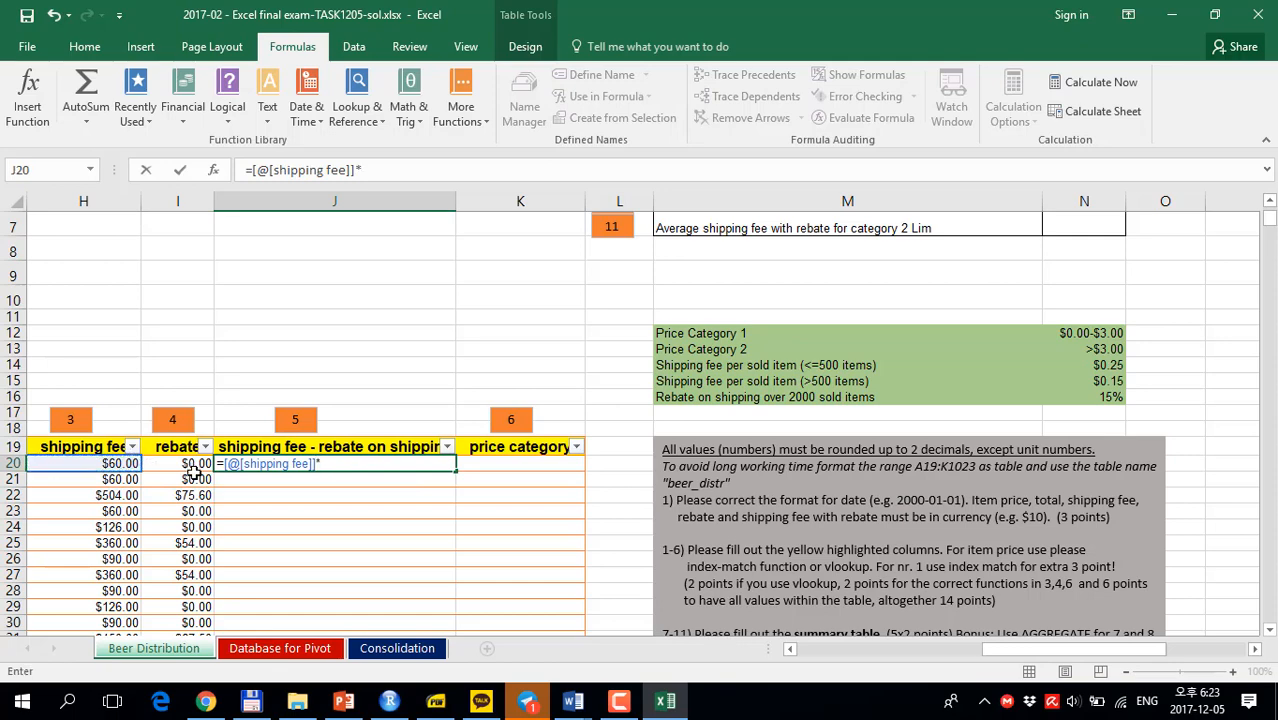
pyautogui.click(200, 464)
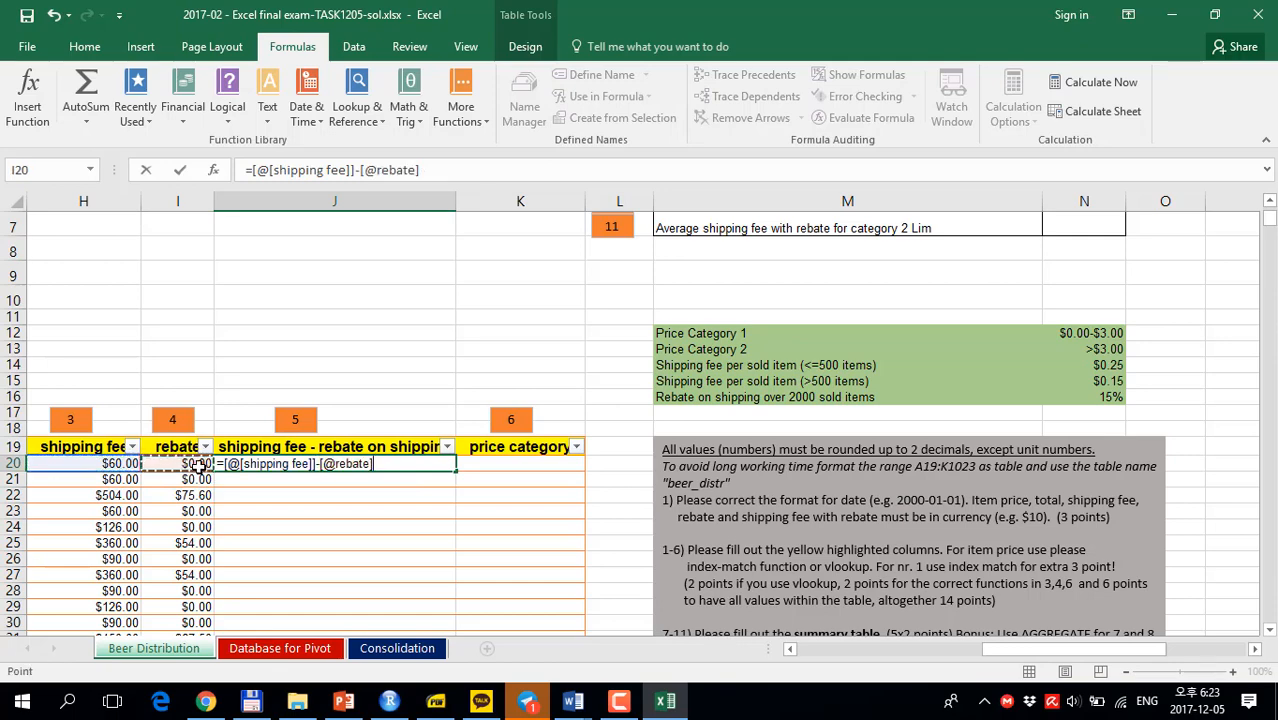
pyautogui.press('Return')
# Start an IF formula in K20 of the price category column with the logical test beer_distr[item price]>3.
pyautogui.click(536, 465)
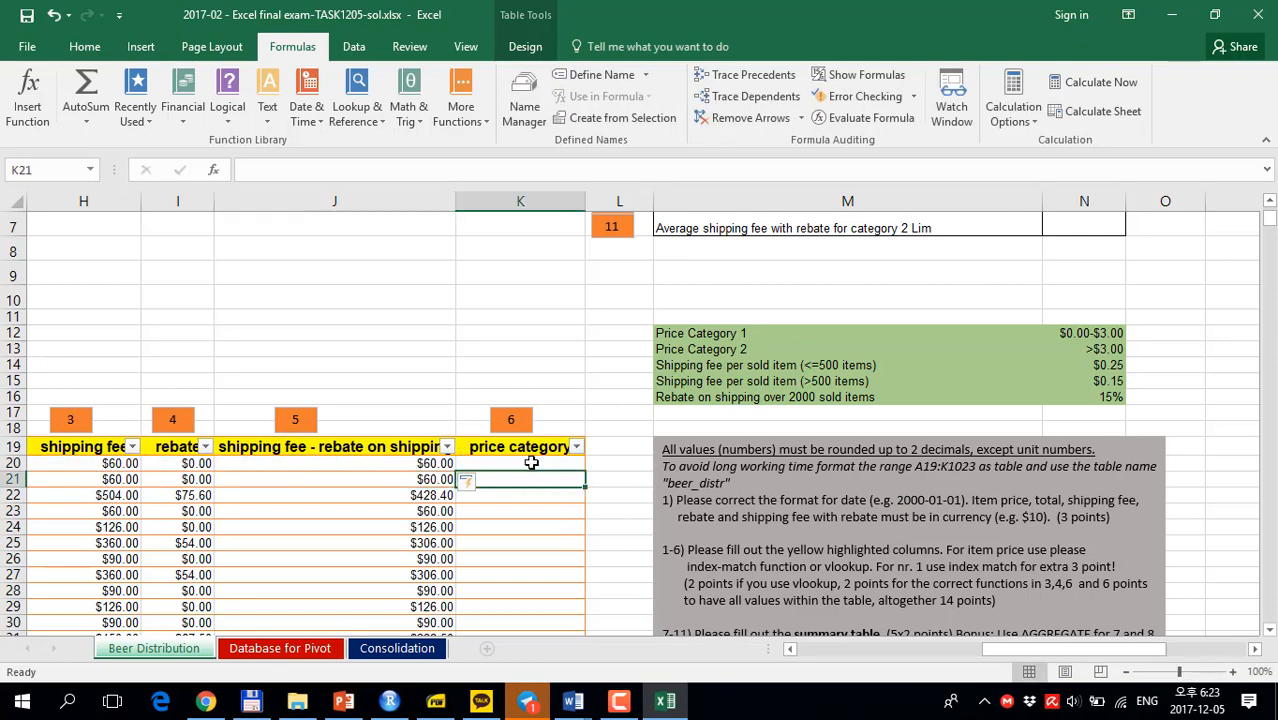
pyautogui.write('=')
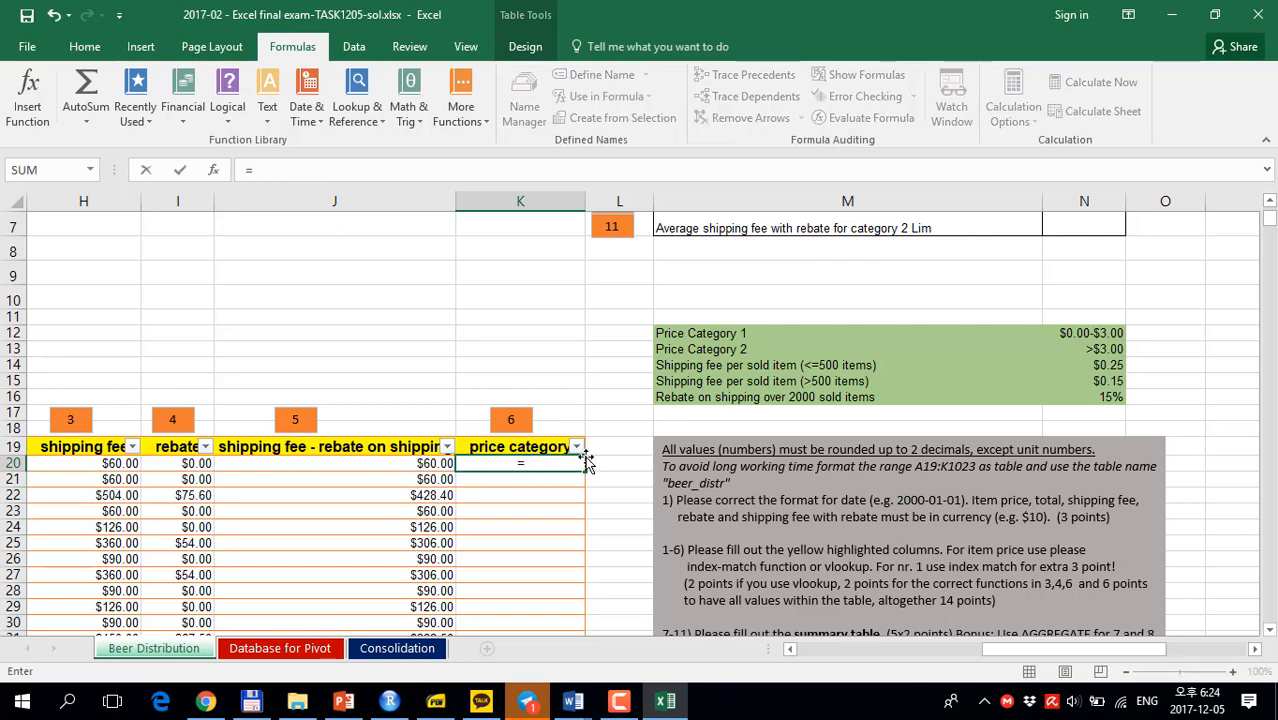
pyautogui.scroll(2, 625, 412)
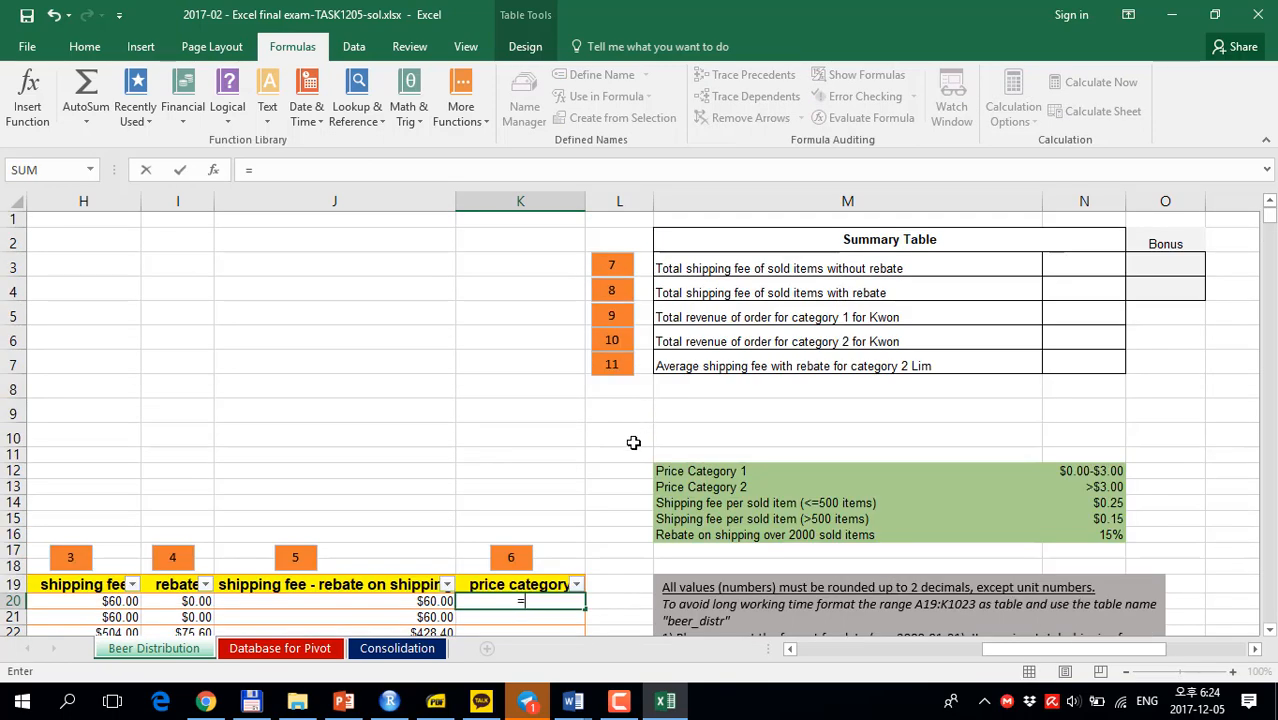
pyautogui.write('if(')
pyautogui.scroll(-1, 529, 502)
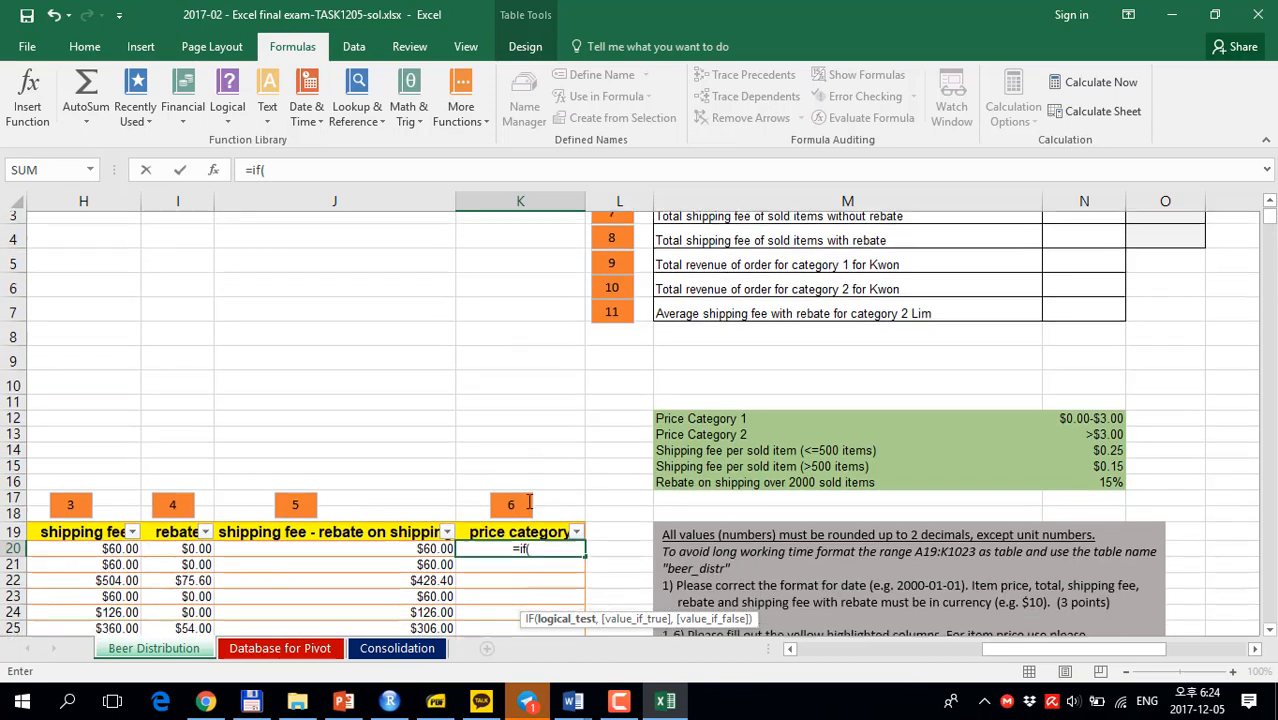
pyautogui.click(369, 169)
pyautogui.write('beer')
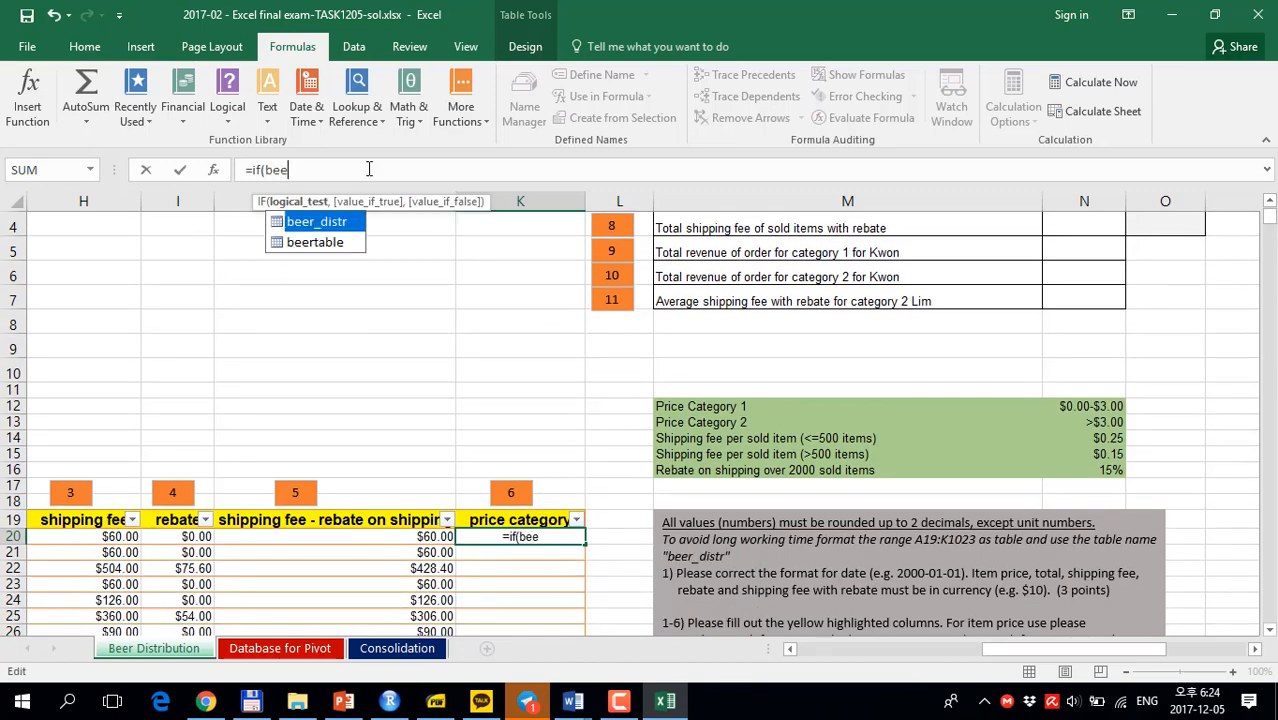
pyautogui.doubleClick(331, 217)
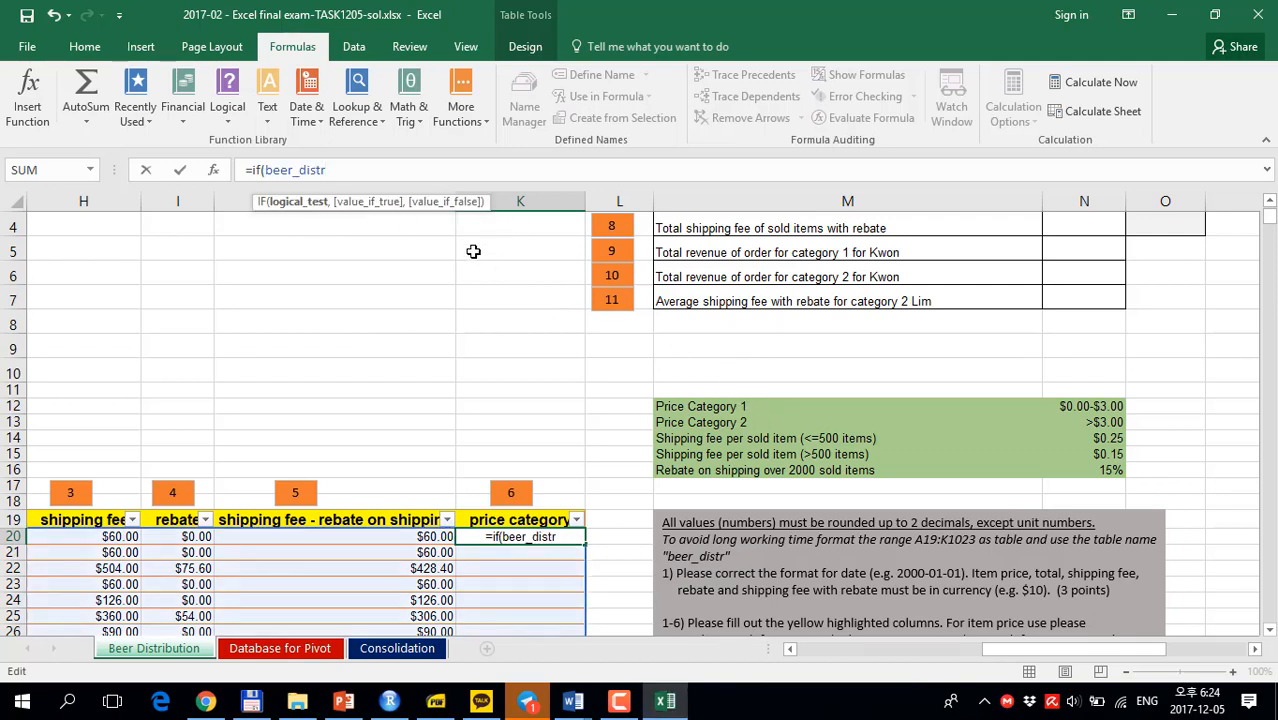
pyautogui.write('[')
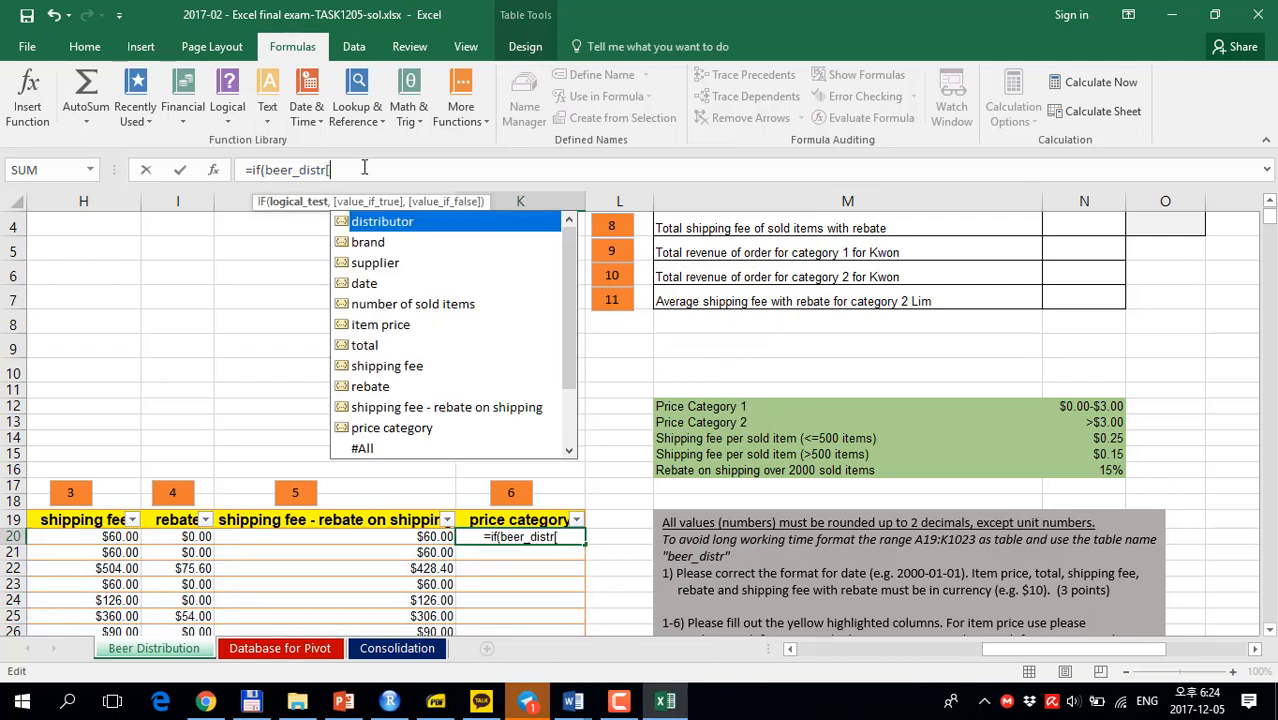
pyautogui.doubleClick(392, 326)
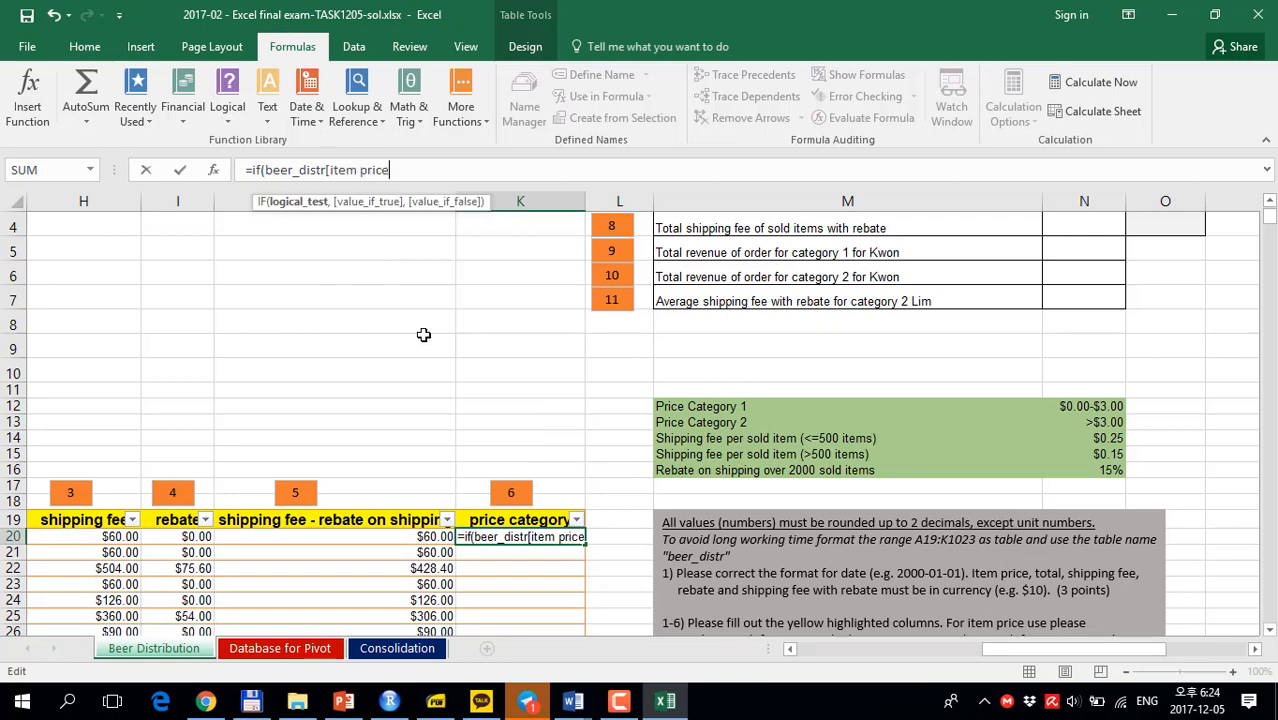
pyautogui.write(']>')
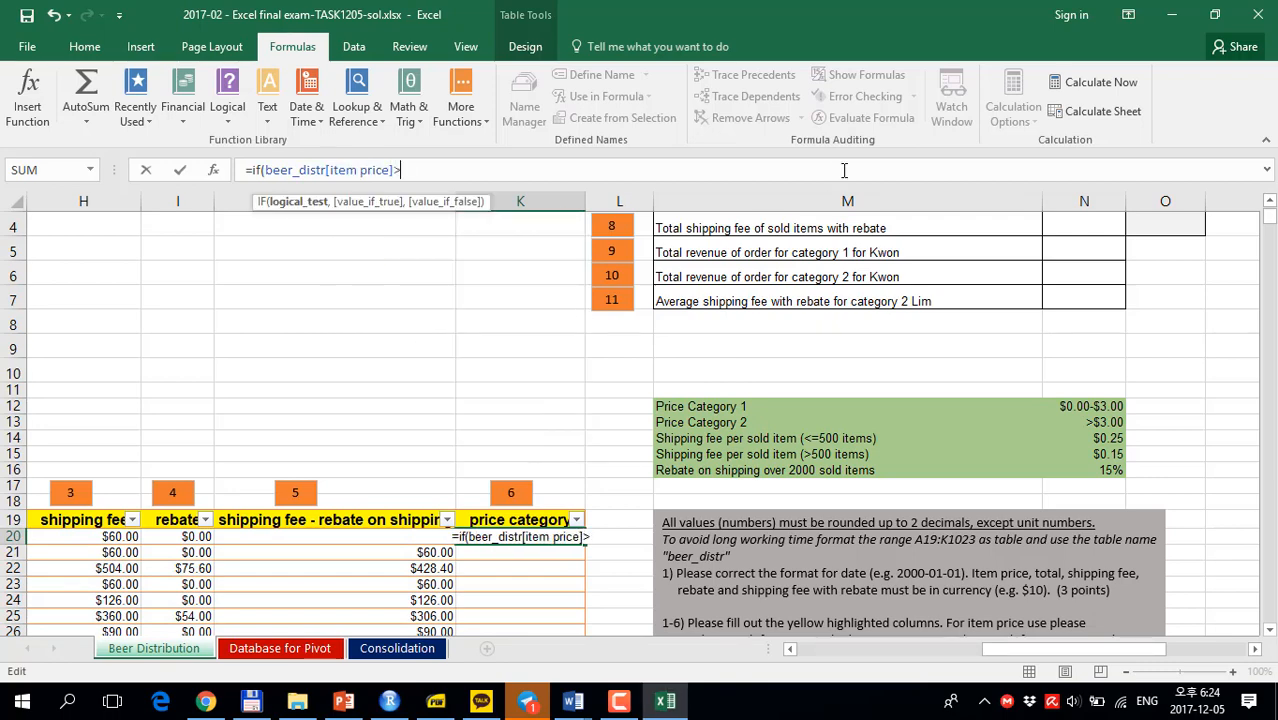
pyautogui.write('3,')
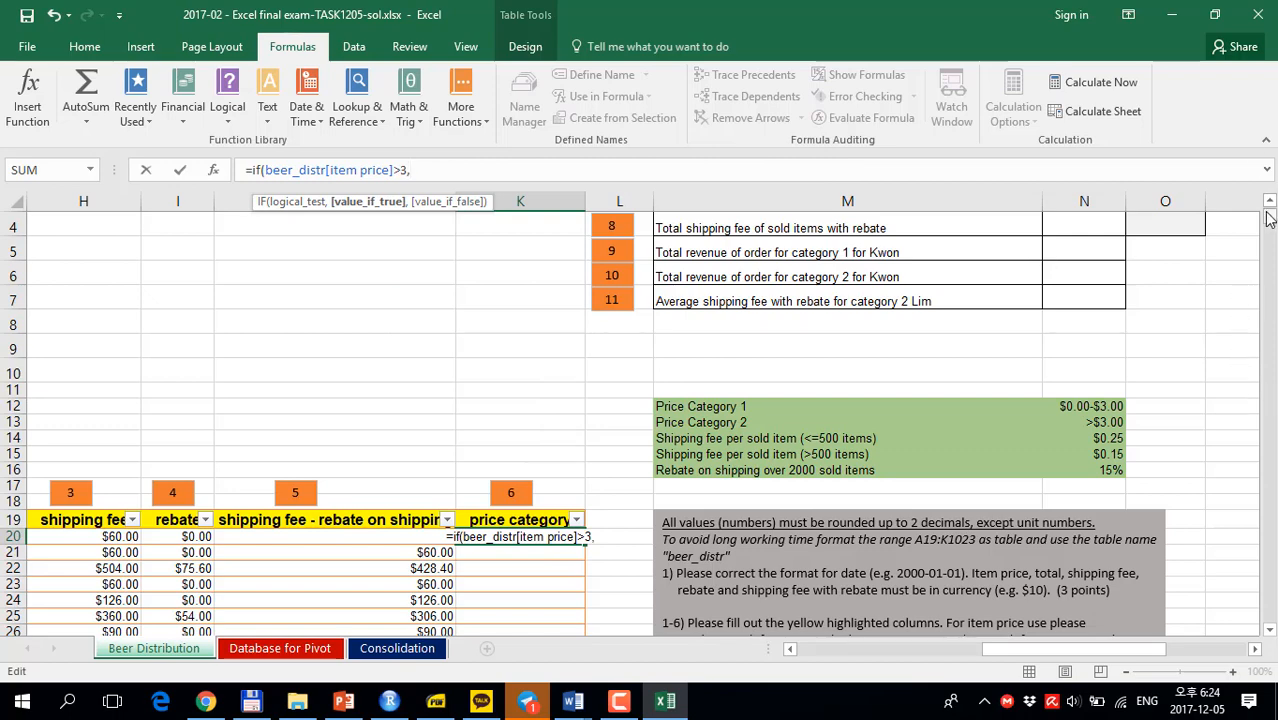
# Set the value if true to $M$13 and the value if false to $M$12, and enter the formula for the price category column.
pyautogui.scroll(1, 776, 459)
pyautogui.click(747, 487)
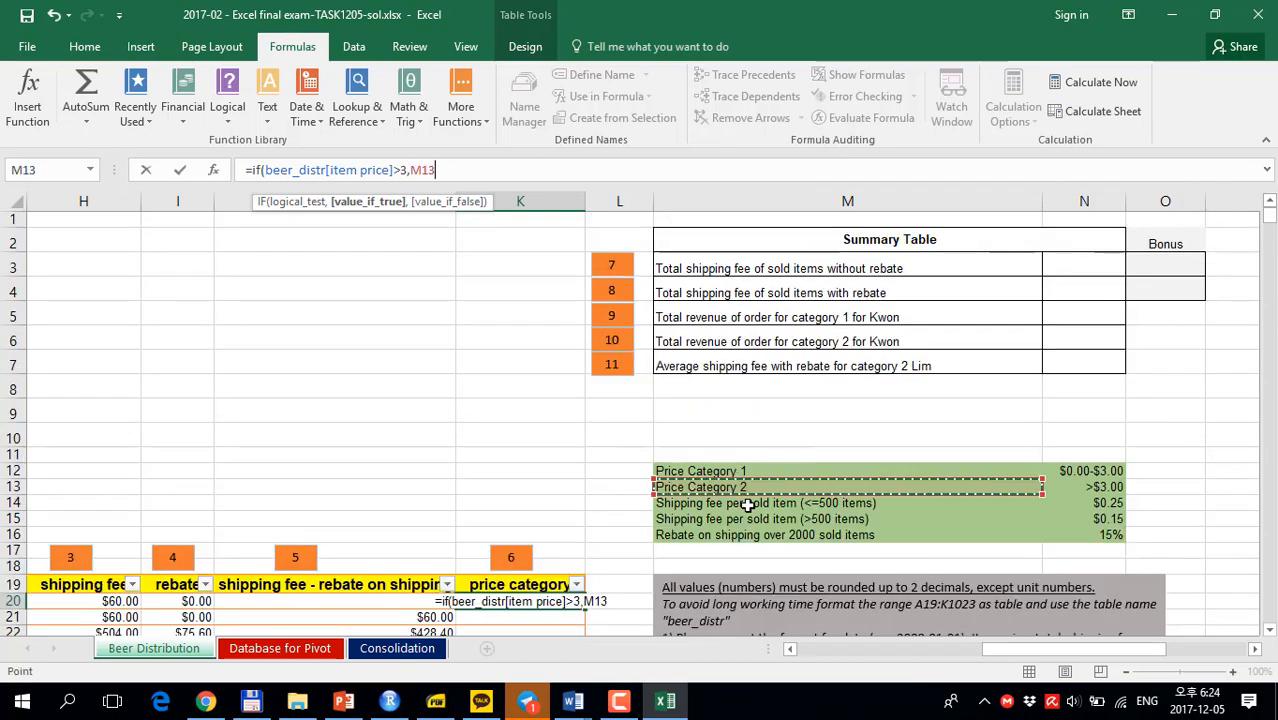
pyautogui.press('F4')
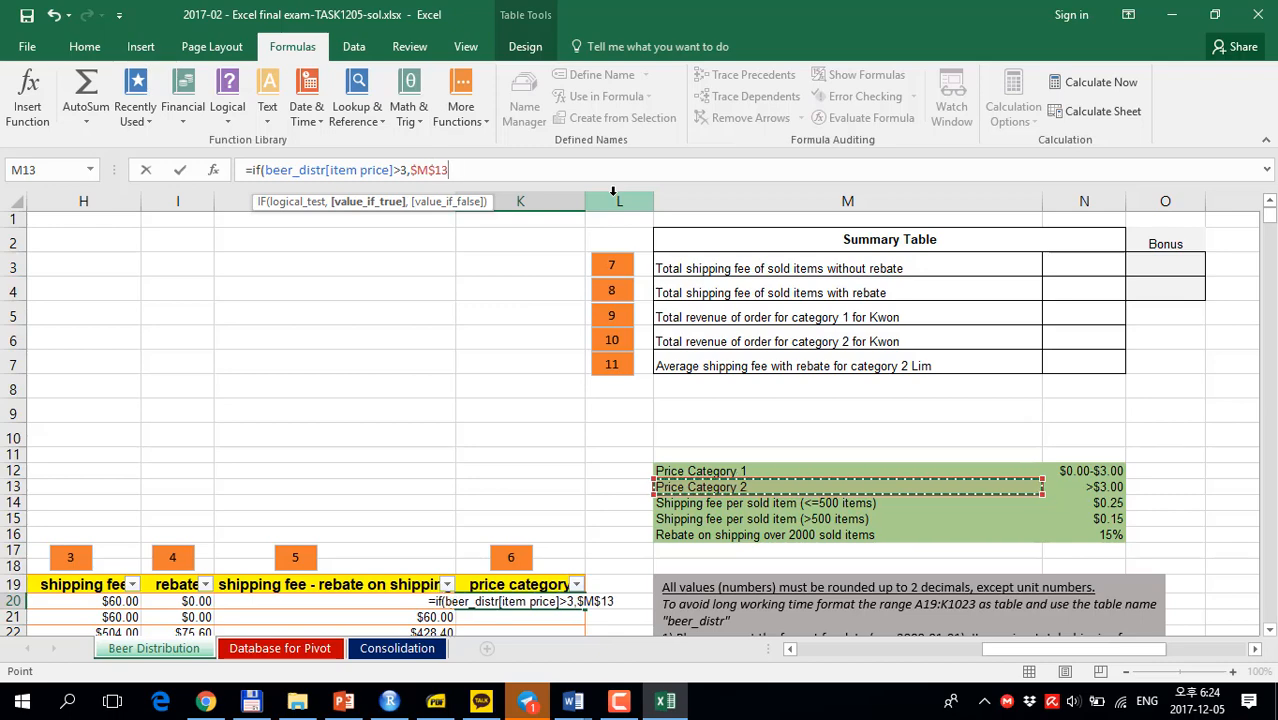
pyautogui.write(',')
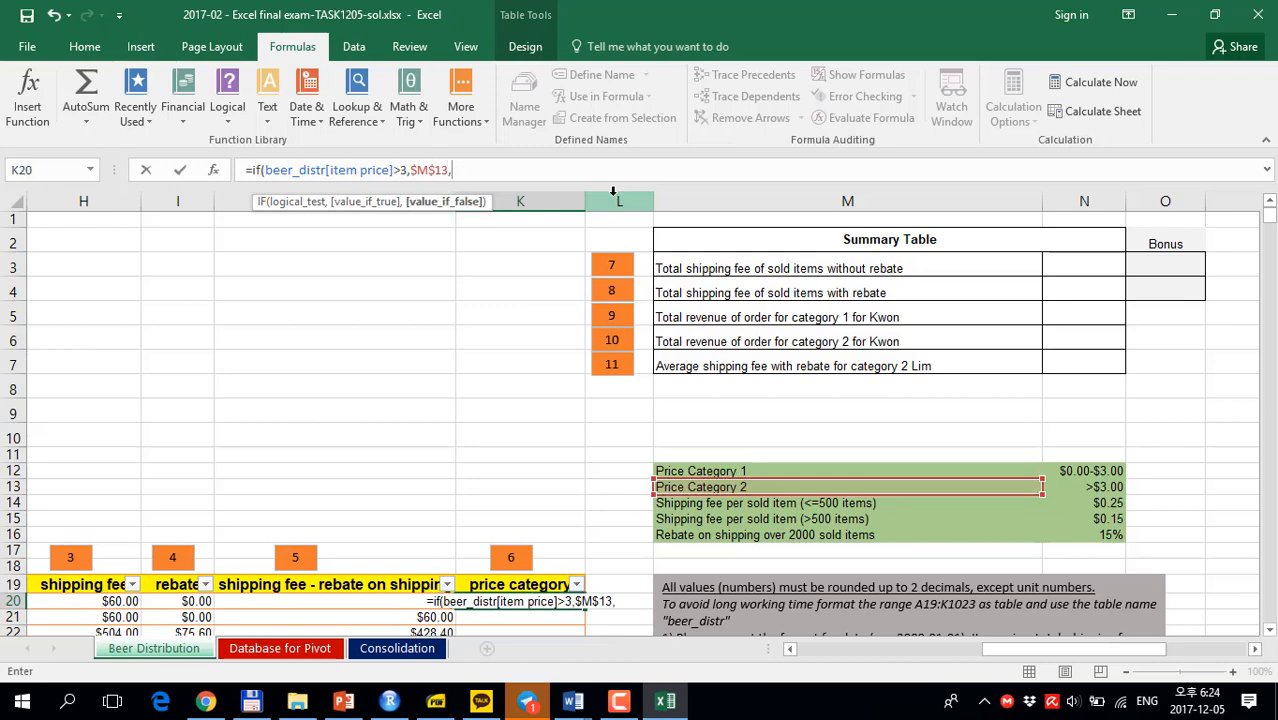
pyautogui.click(725, 471)
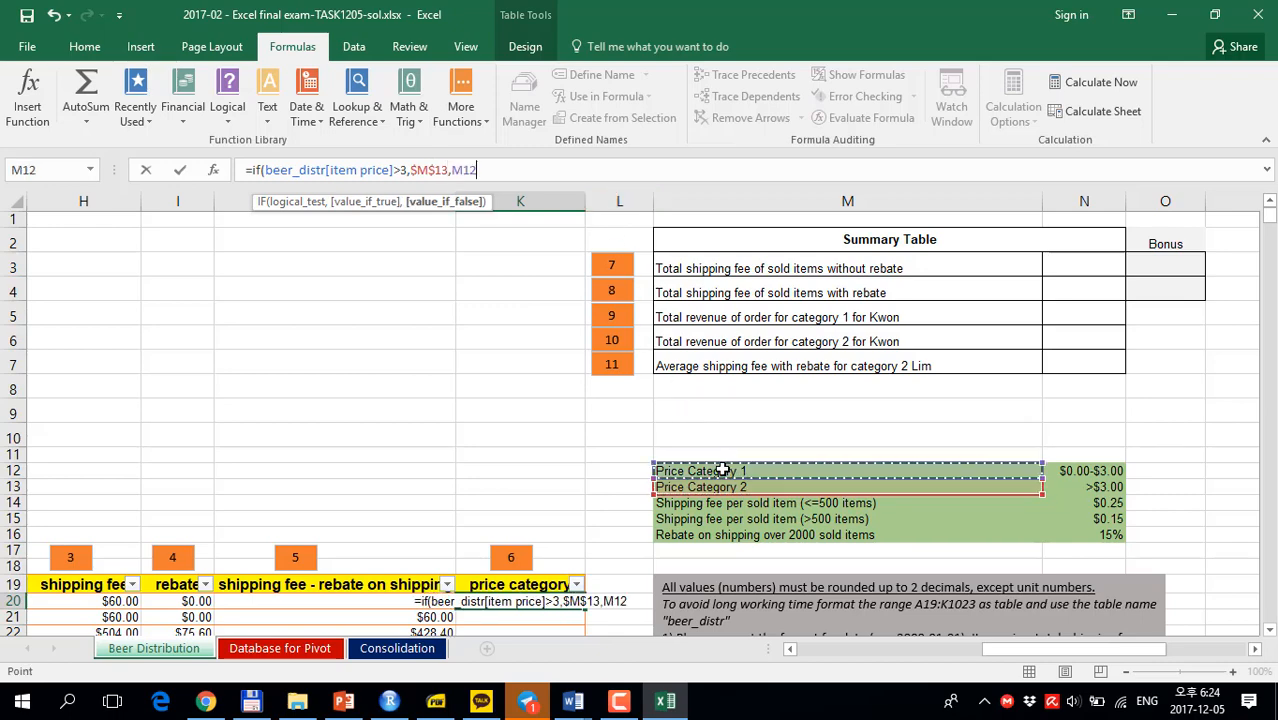
pyautogui.press('F4')
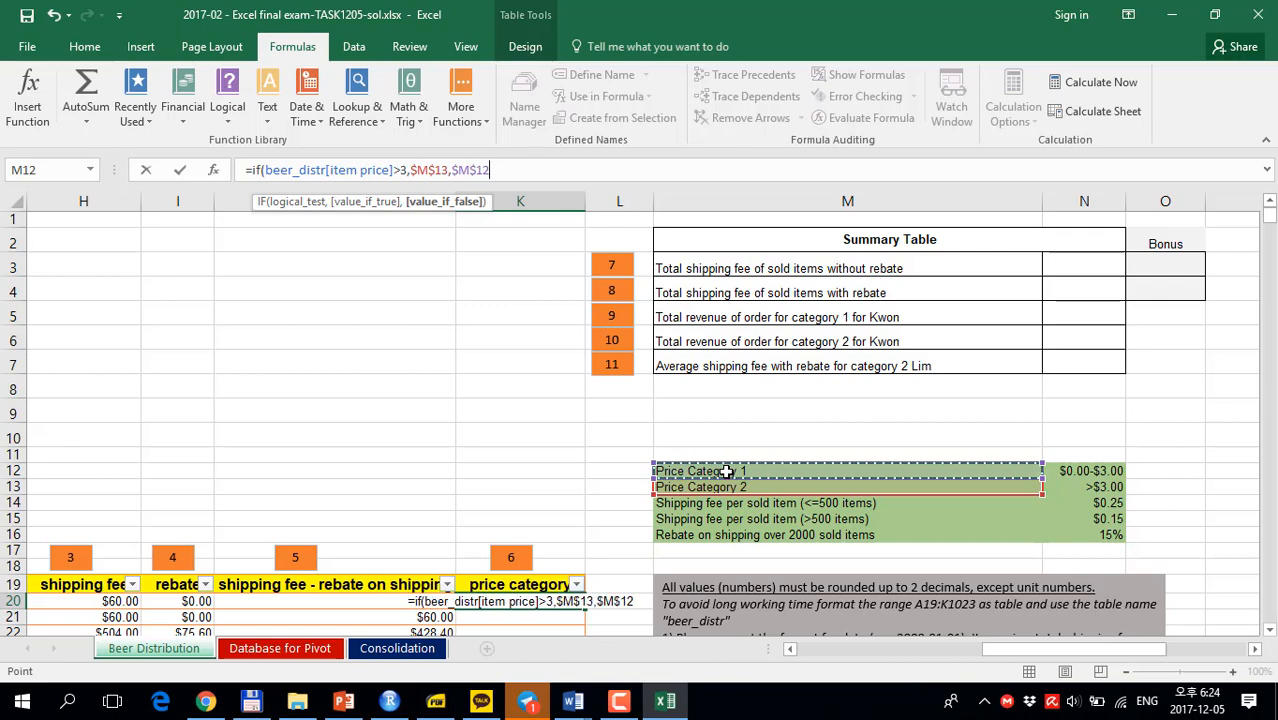
pyautogui.write(')')
pyautogui.press('Return')
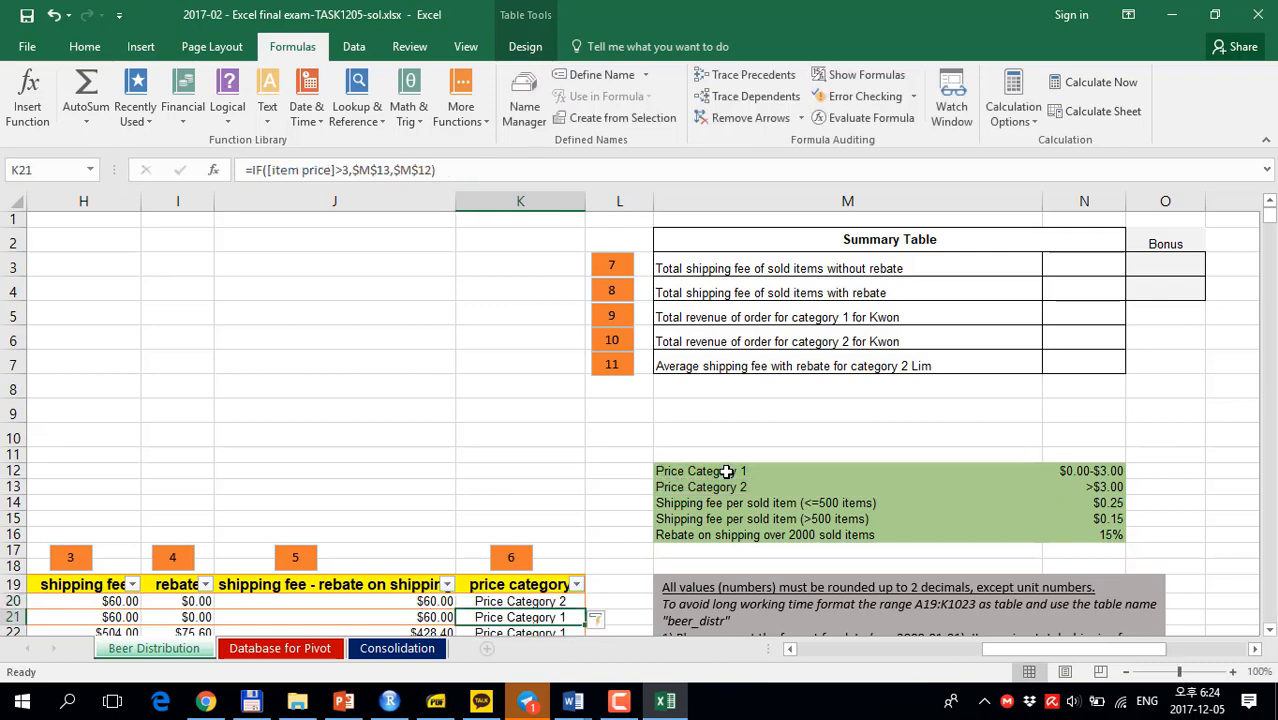
pyautogui.scroll(-10, 545, 507)
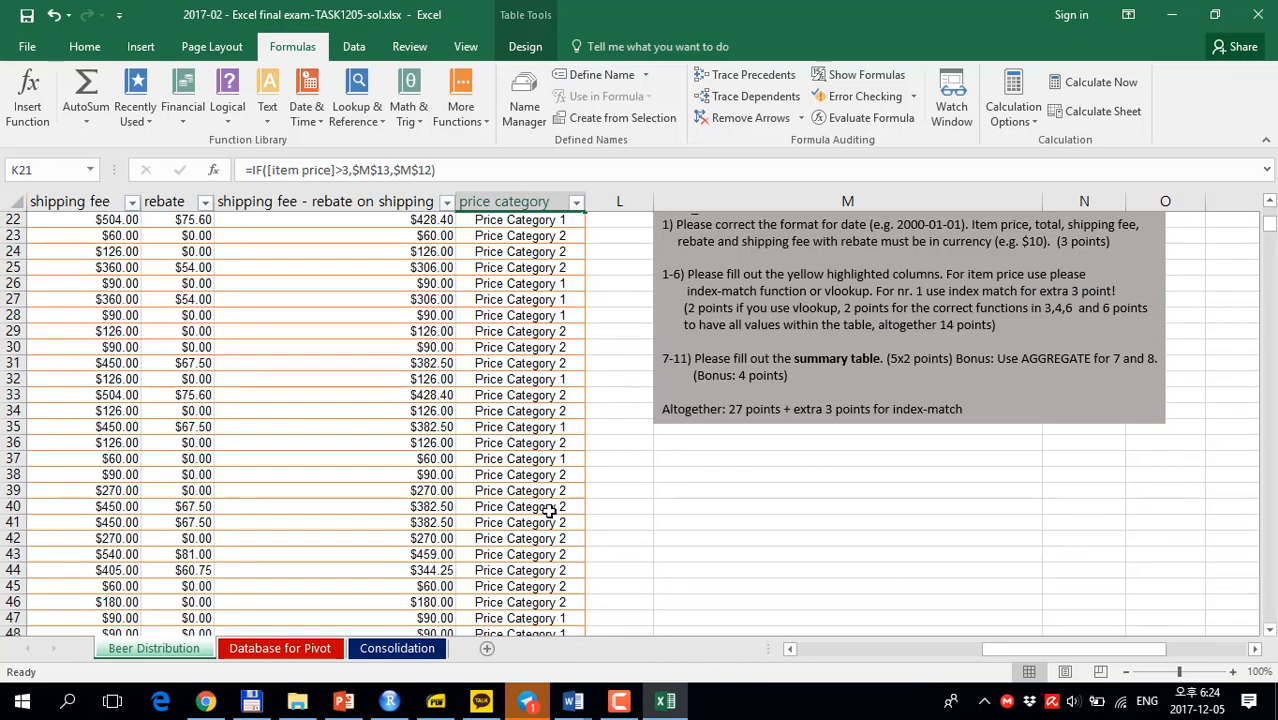
pyautogui.scroll(10, 545, 507)
# Calculate the total shipping fee without rebate in N3 as the SUM of beer_distr[shipping fee].
pyautogui.click(1073, 265)
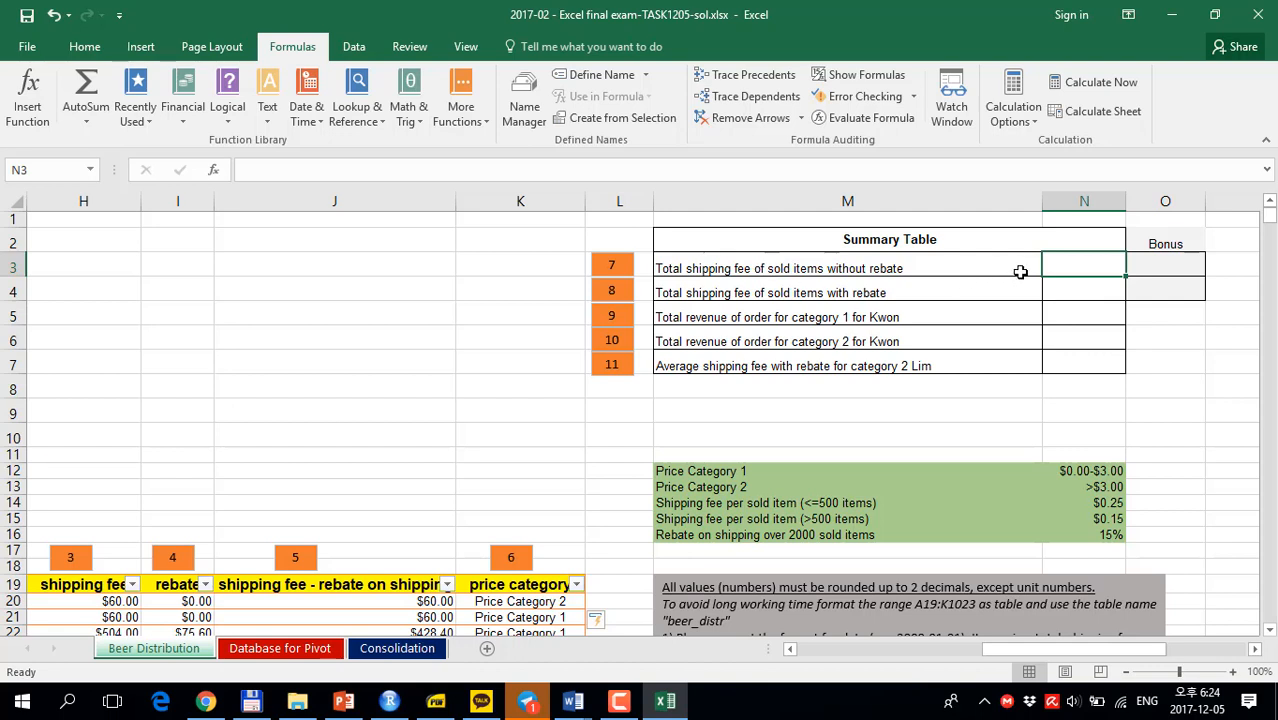
pyautogui.write('=')
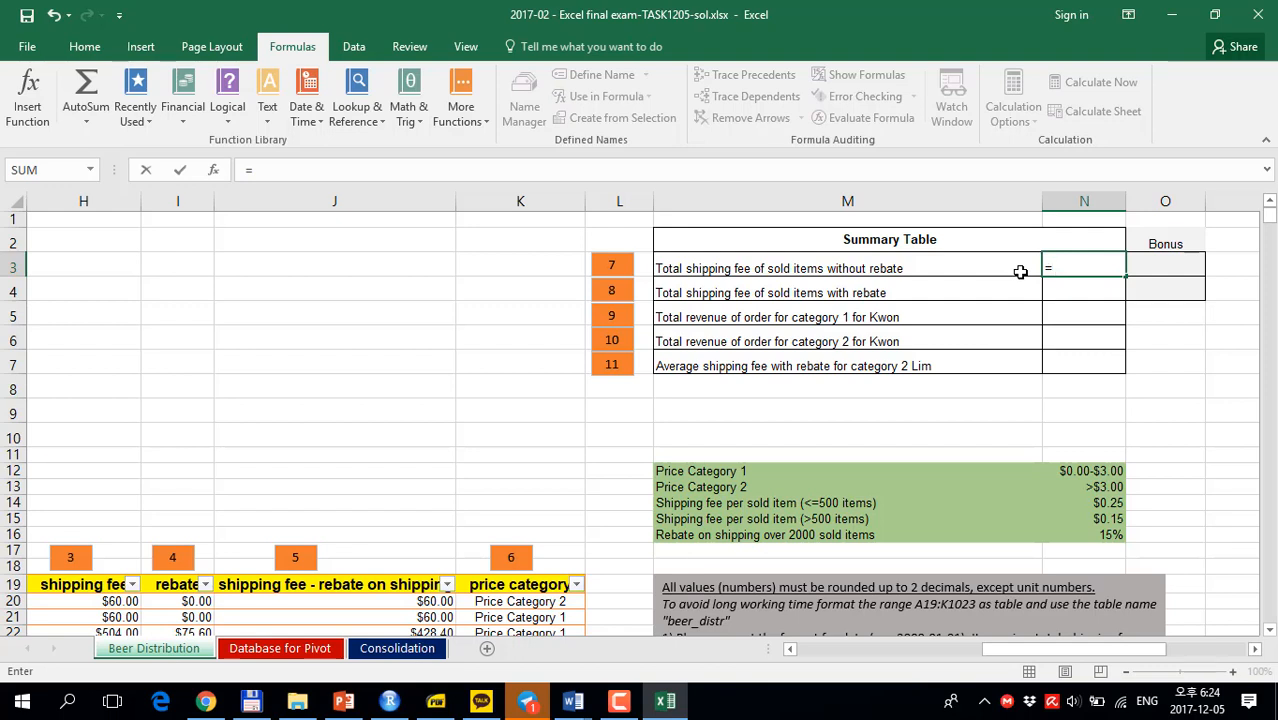
pyautogui.write('sum')
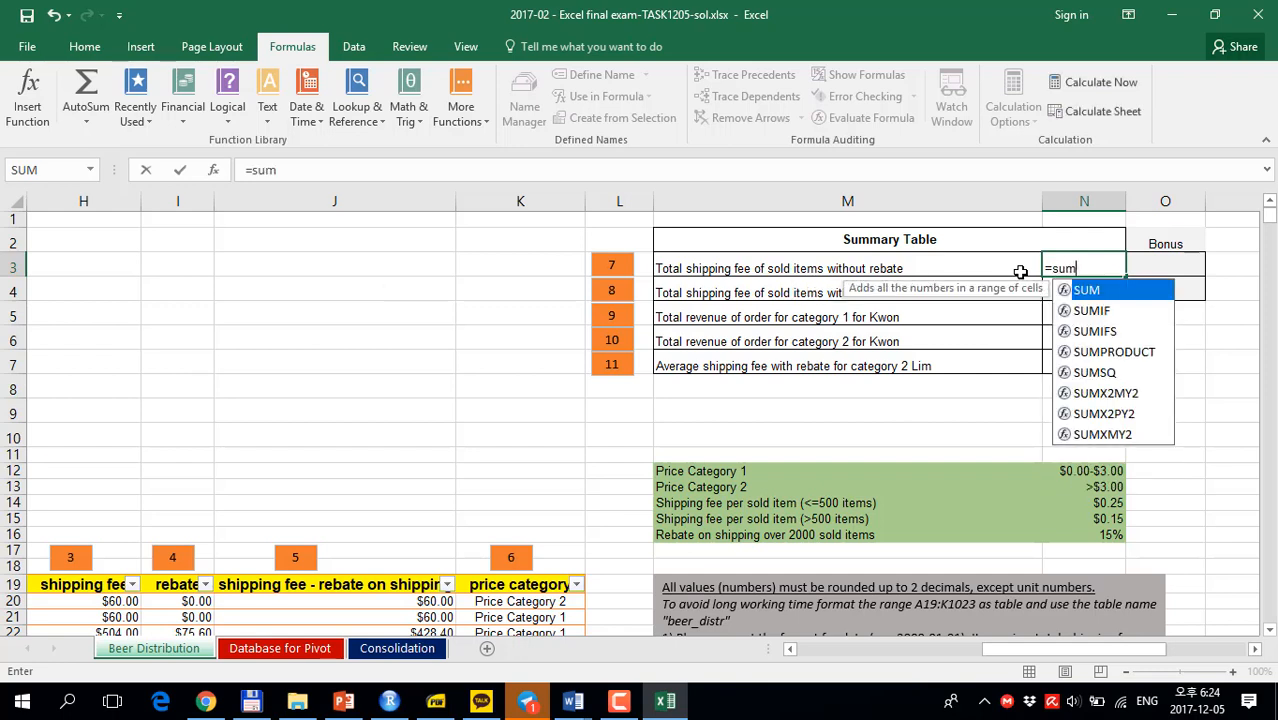
pyautogui.write('(bee')
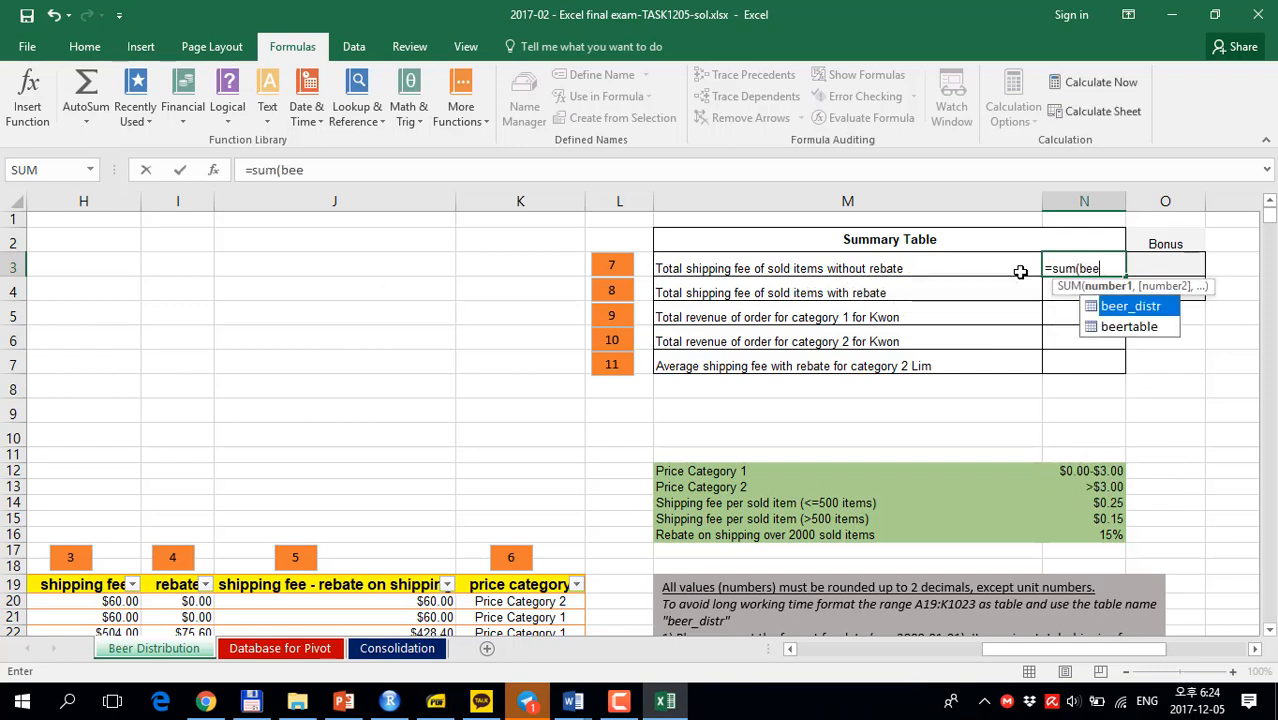
pyautogui.write('r')
pyautogui.doubleClick(1138, 310)
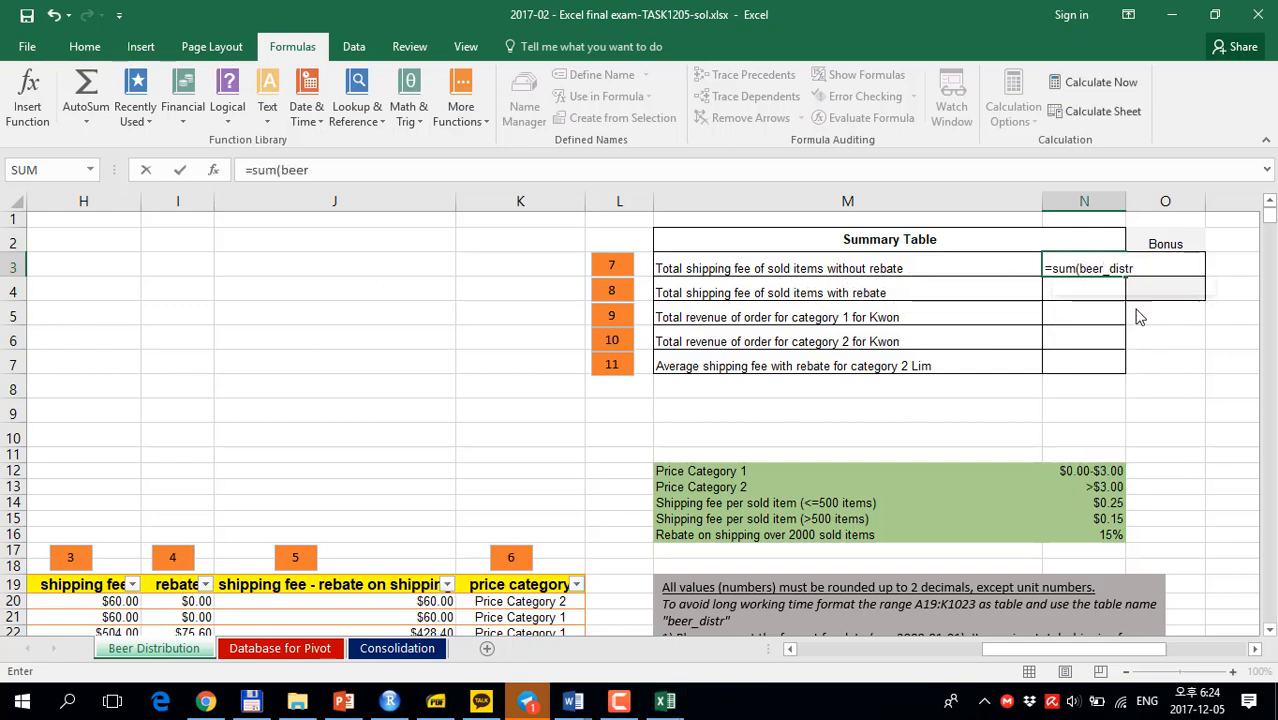
pyautogui.click(420, 166)
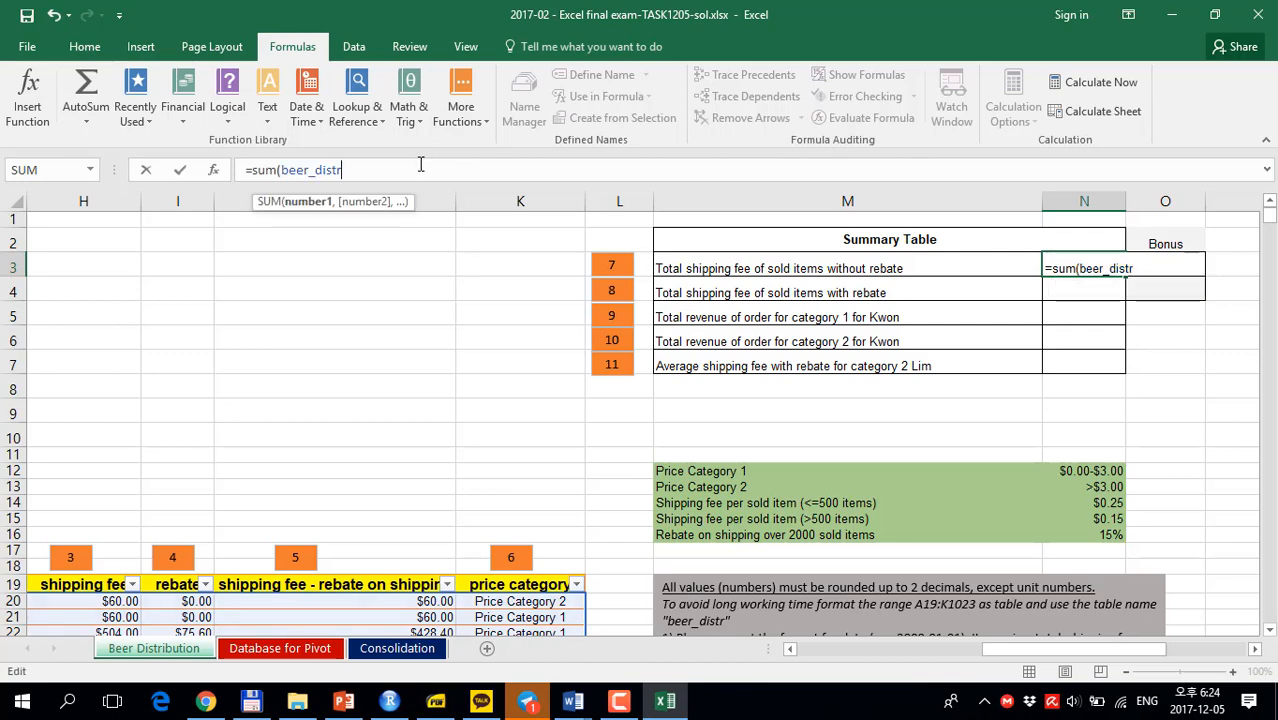
pyautogui.write('[')
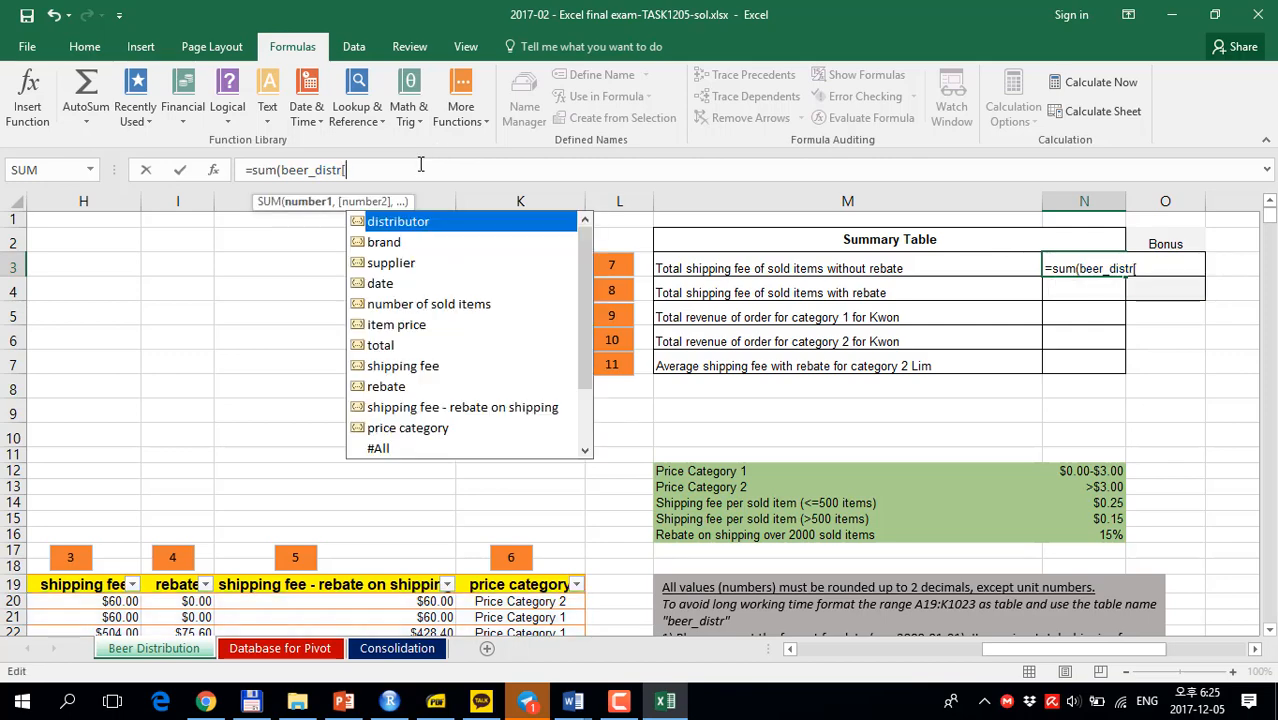
pyautogui.doubleClick(400, 366)
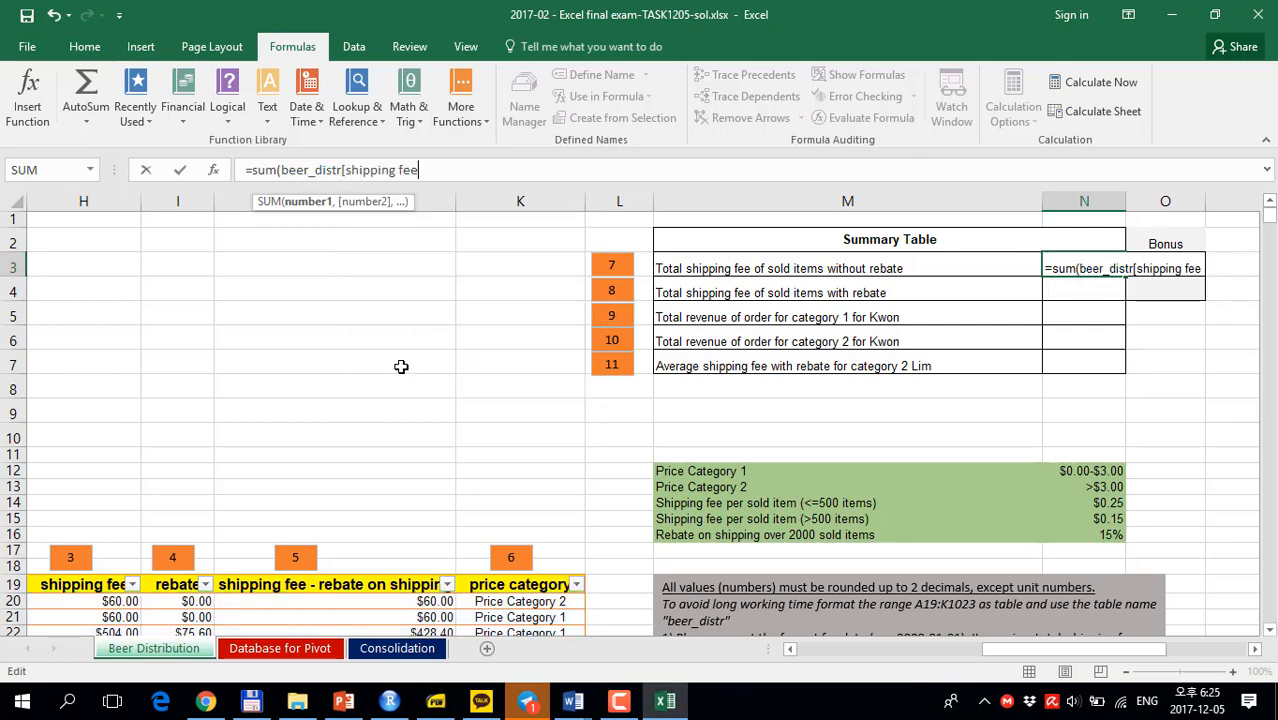
pyautogui.write(']')
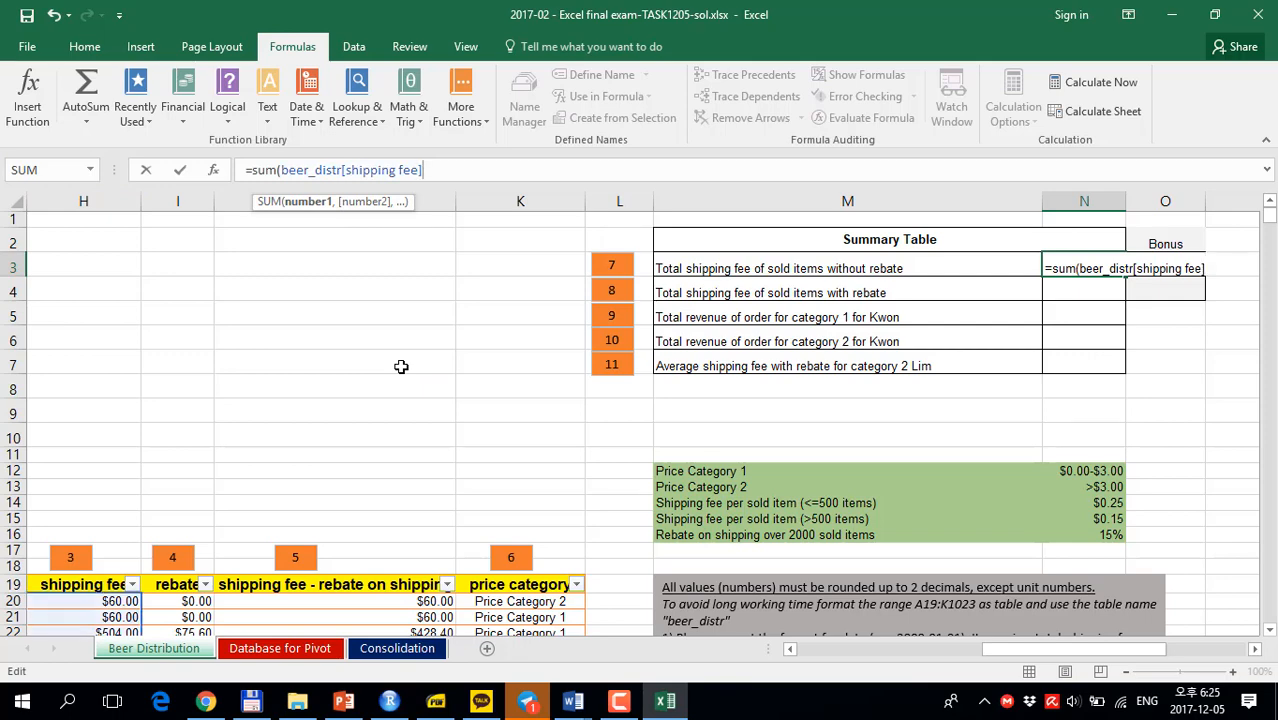
pyautogui.write(')')
pyautogui.press('Return')
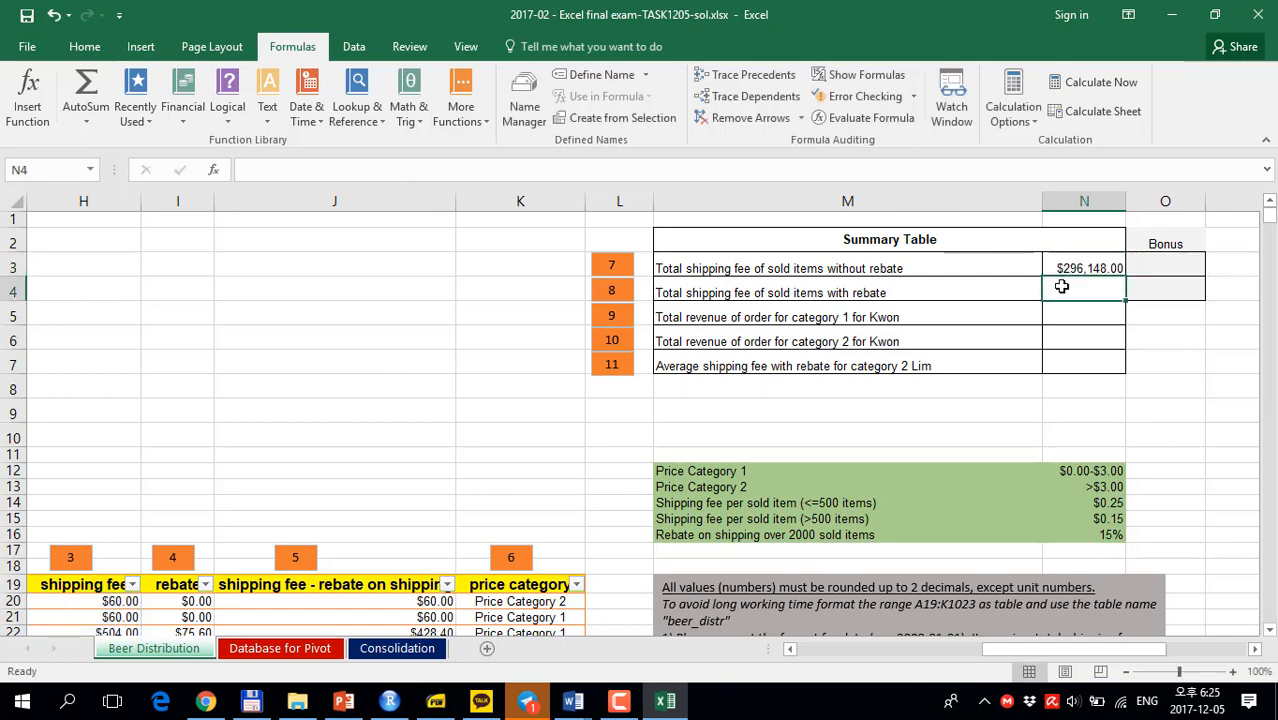
# Calculate the total shipping fee with rebate in N4 as the SUM of beer_distr[shipping fee - rebate on shipping].
pyautogui.click(335, 166)
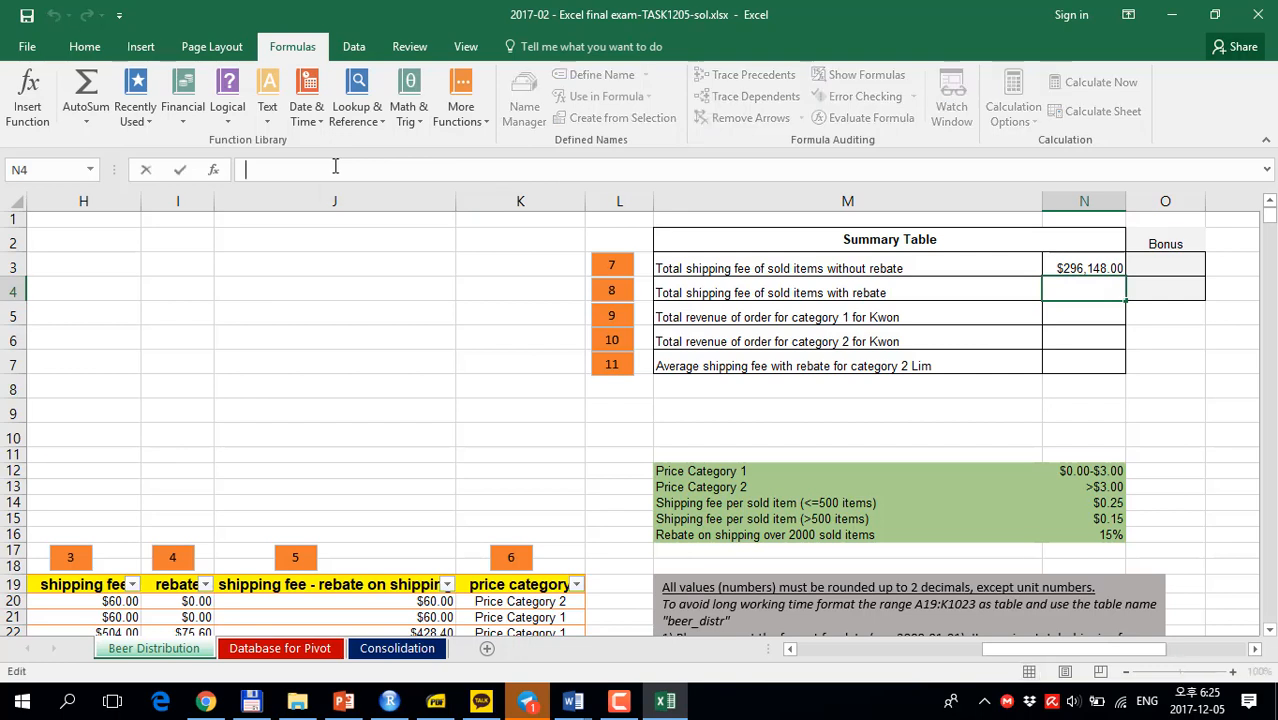
pyautogui.write('=sum(')
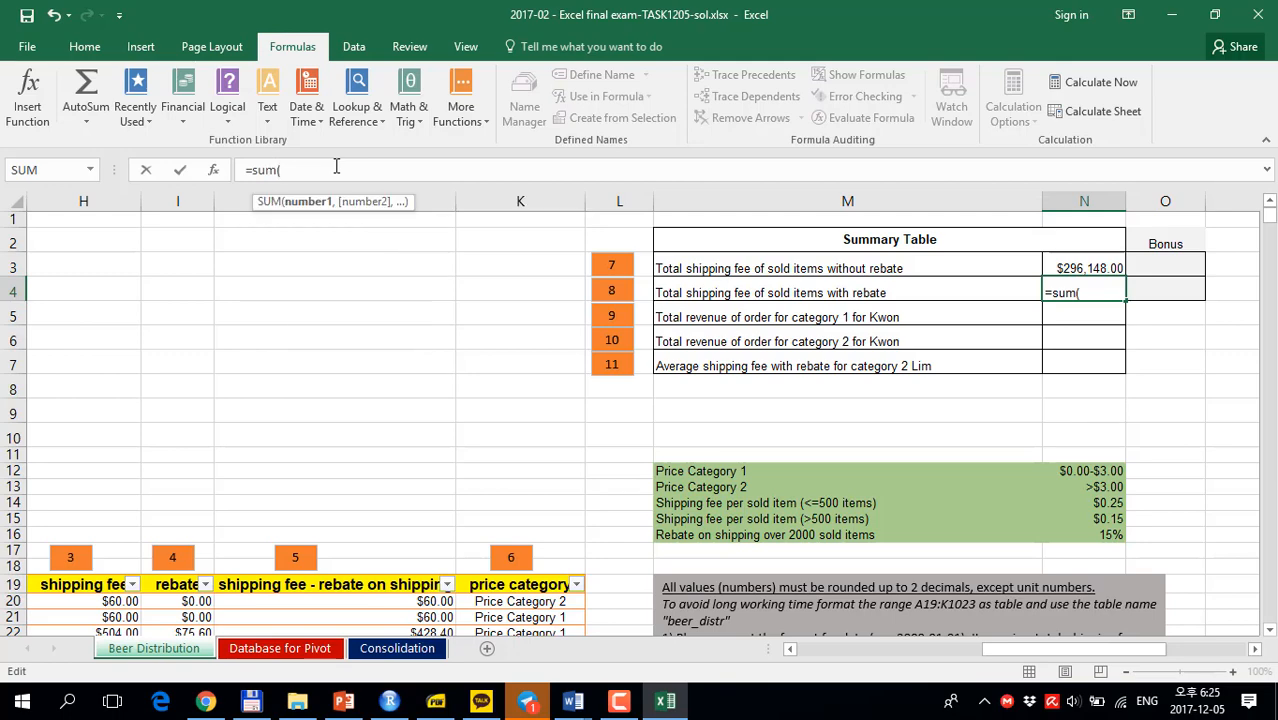
pyautogui.write('beer')
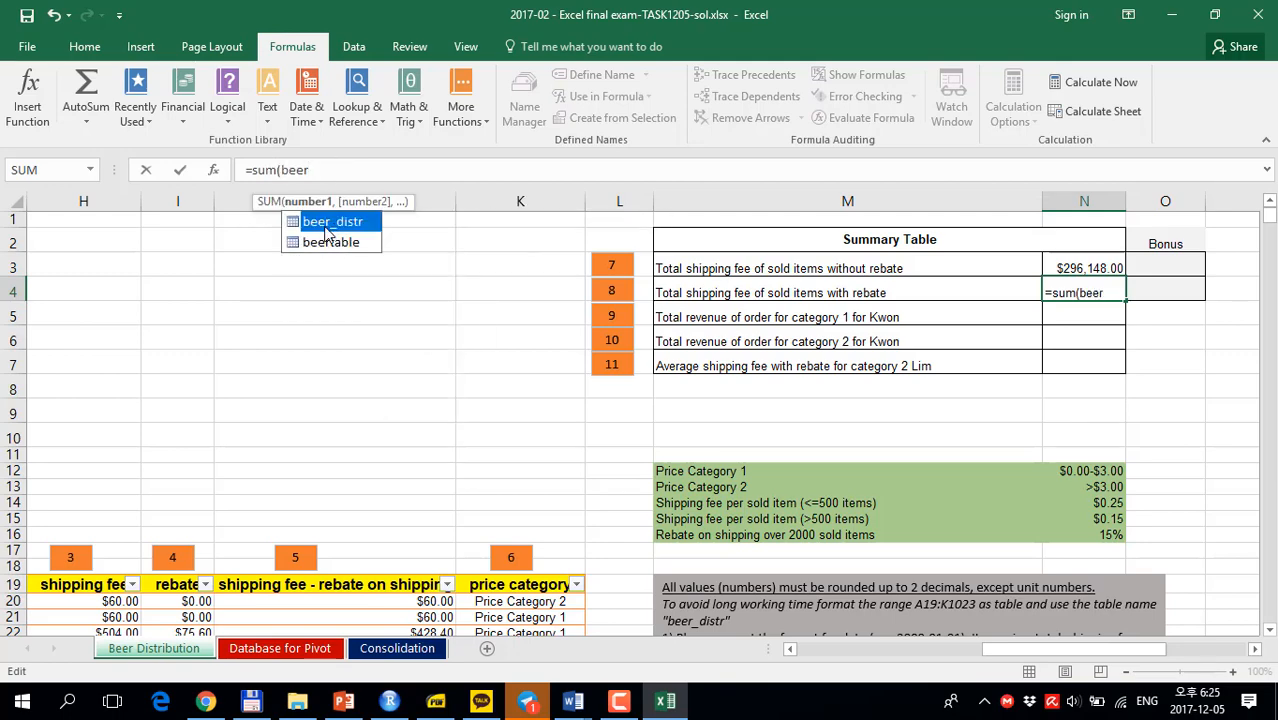
pyautogui.doubleClick(318, 224)
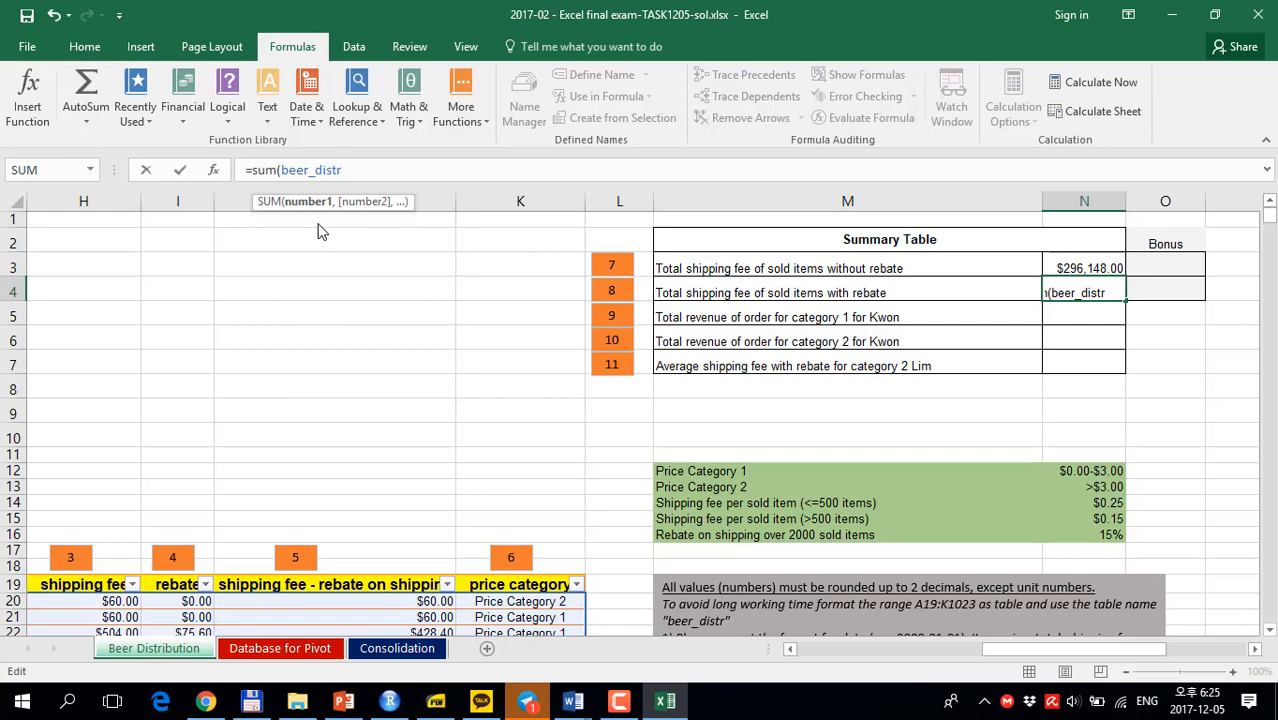
pyautogui.write('[')
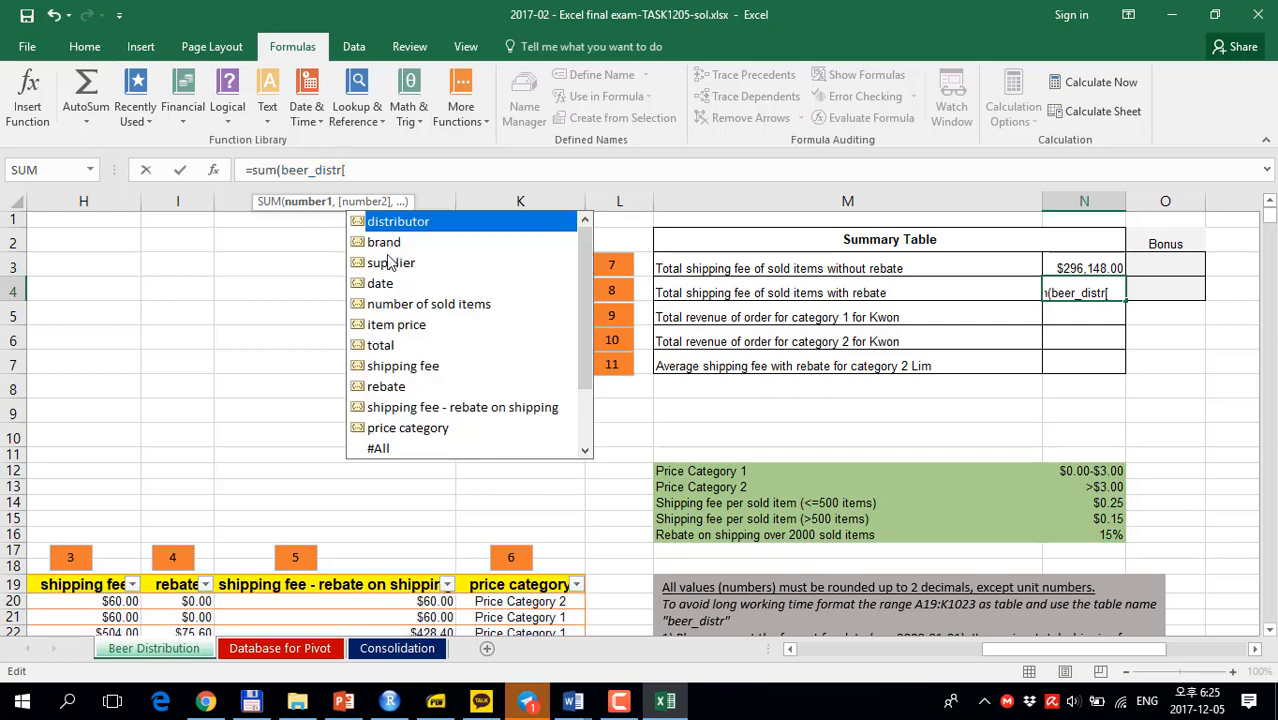
pyautogui.doubleClick(400, 407)
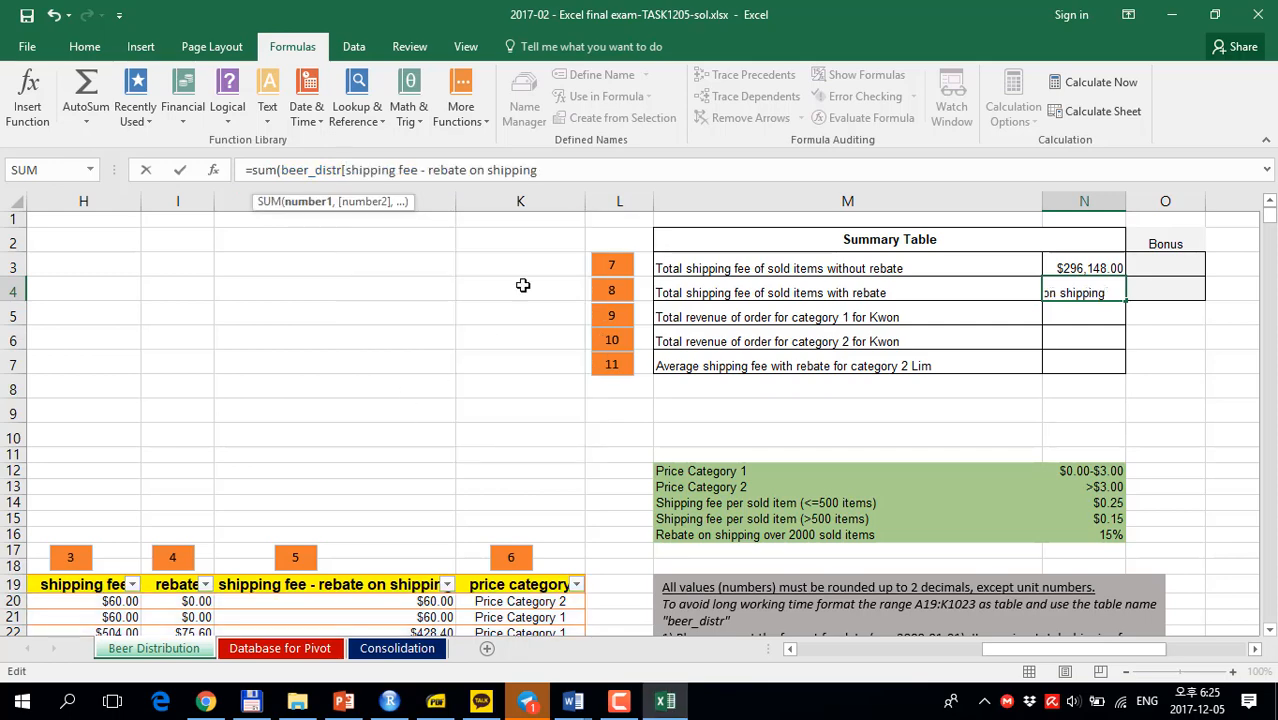
pyautogui.write(']')
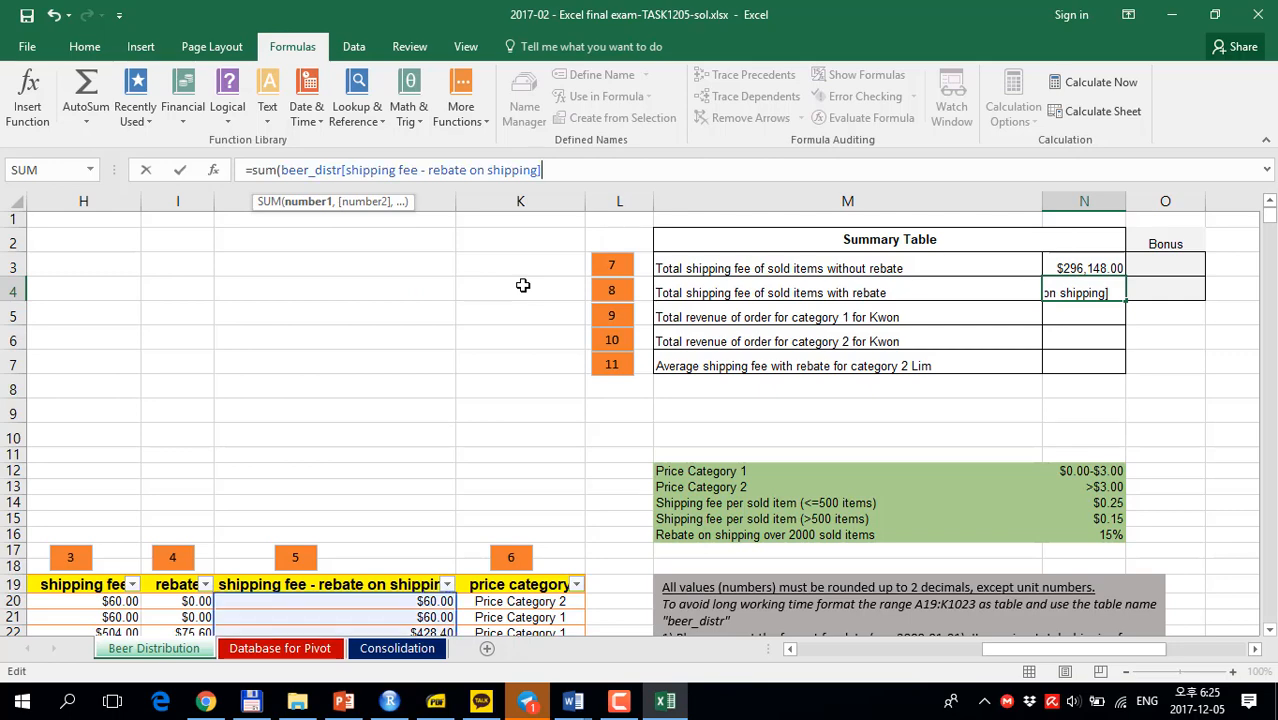
pyautogui.write(')')
pyautogui.press('Return')
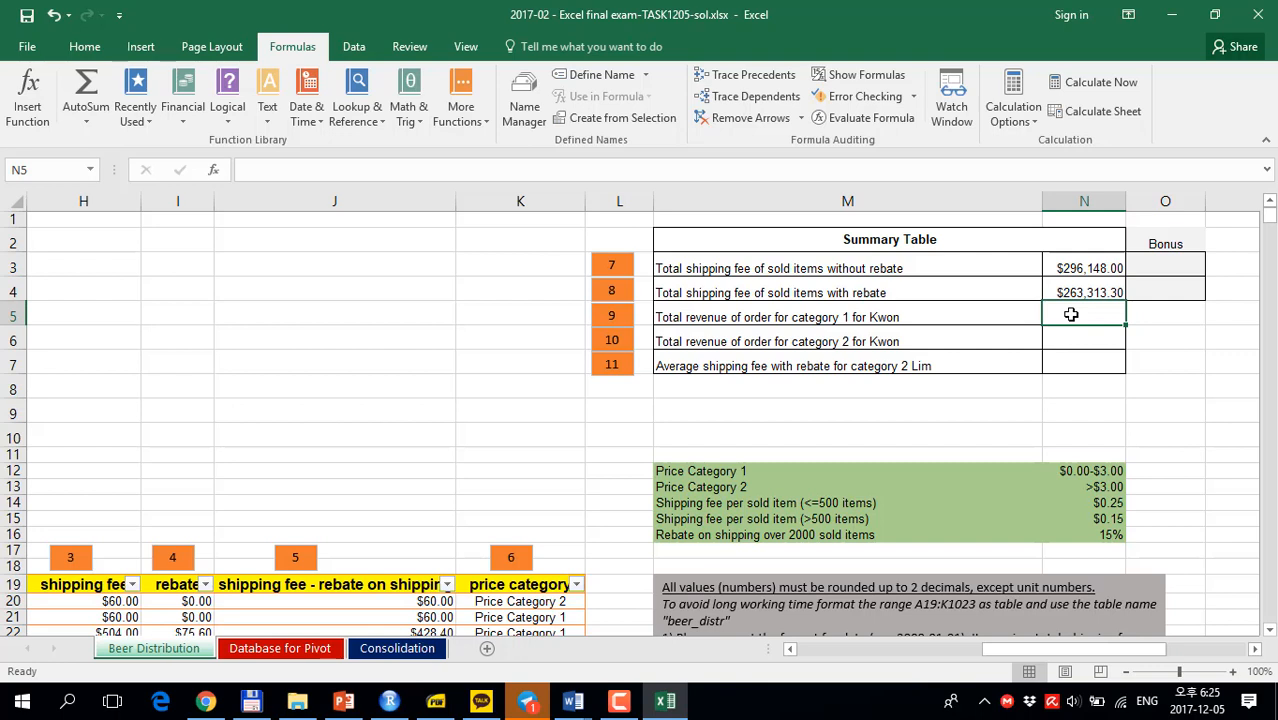
# Start a SUMIFS formula in N5 for the category 1 total revenue, with beer_distr[total] as the sum range.
pyautogui.write('=')
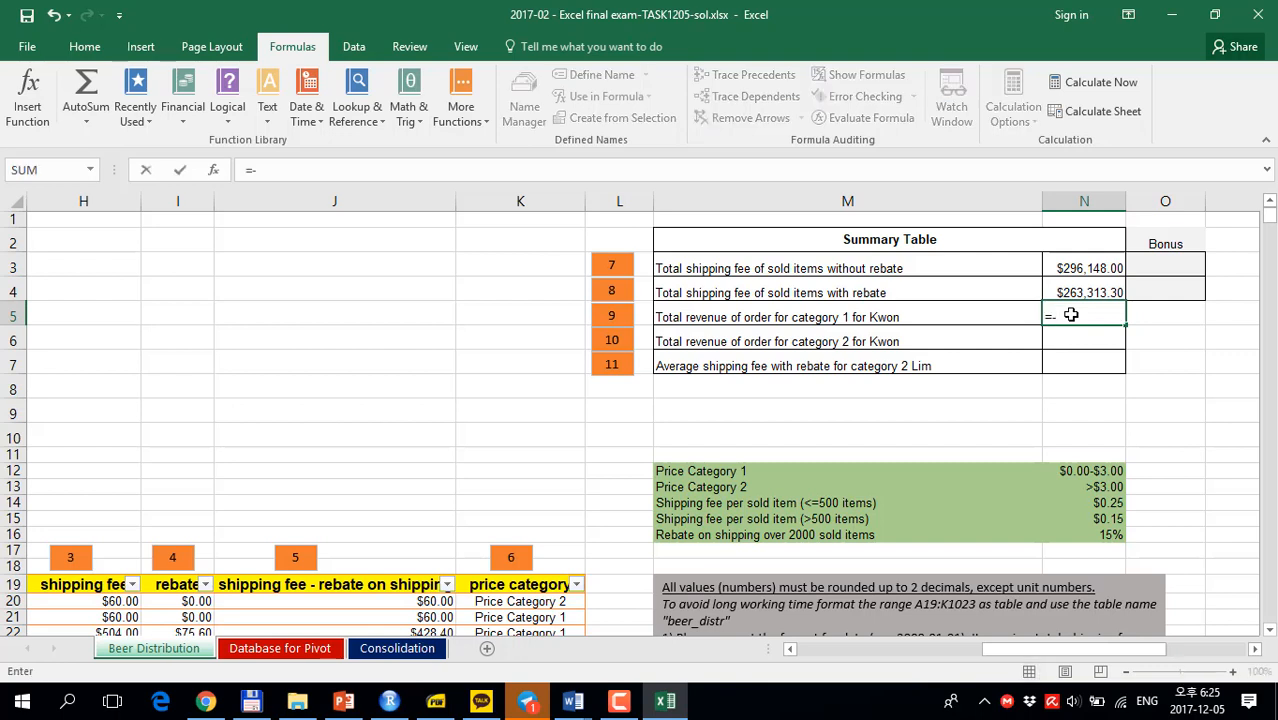
pyautogui.write('-')
pyautogui.press('BackSpace')
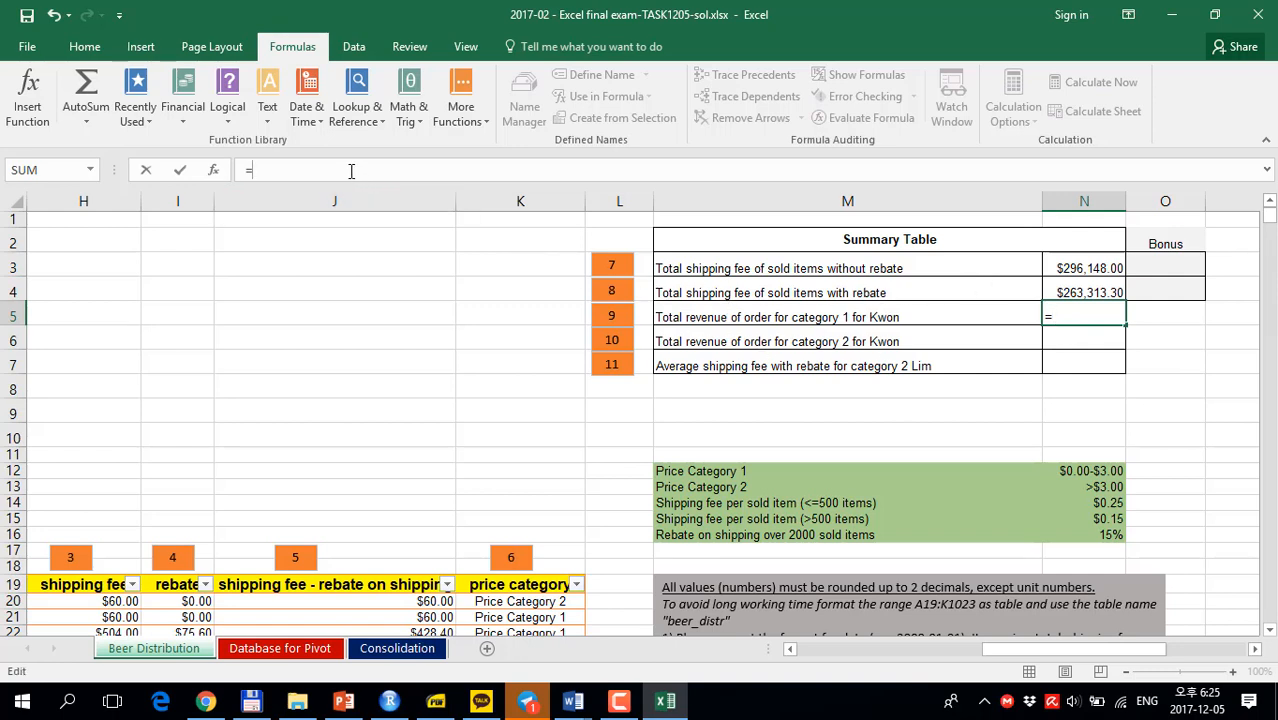
pyautogui.write('sumifs(')
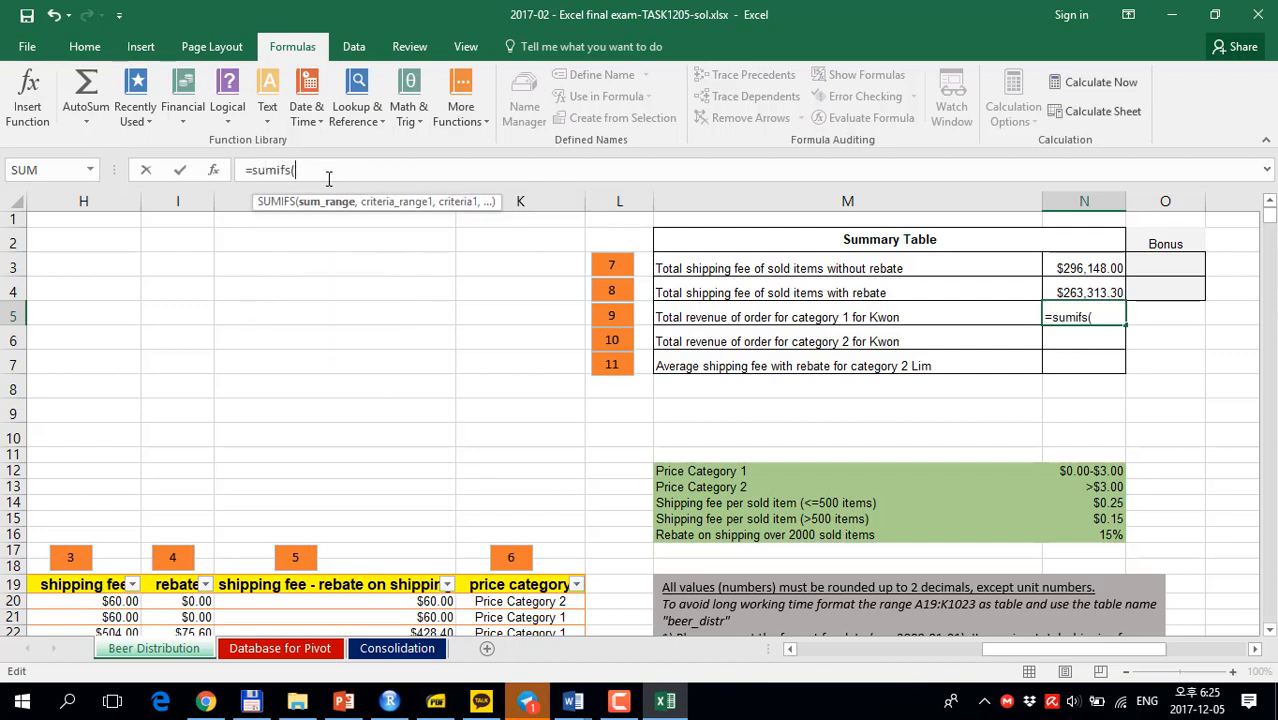
pyautogui.write('bee')
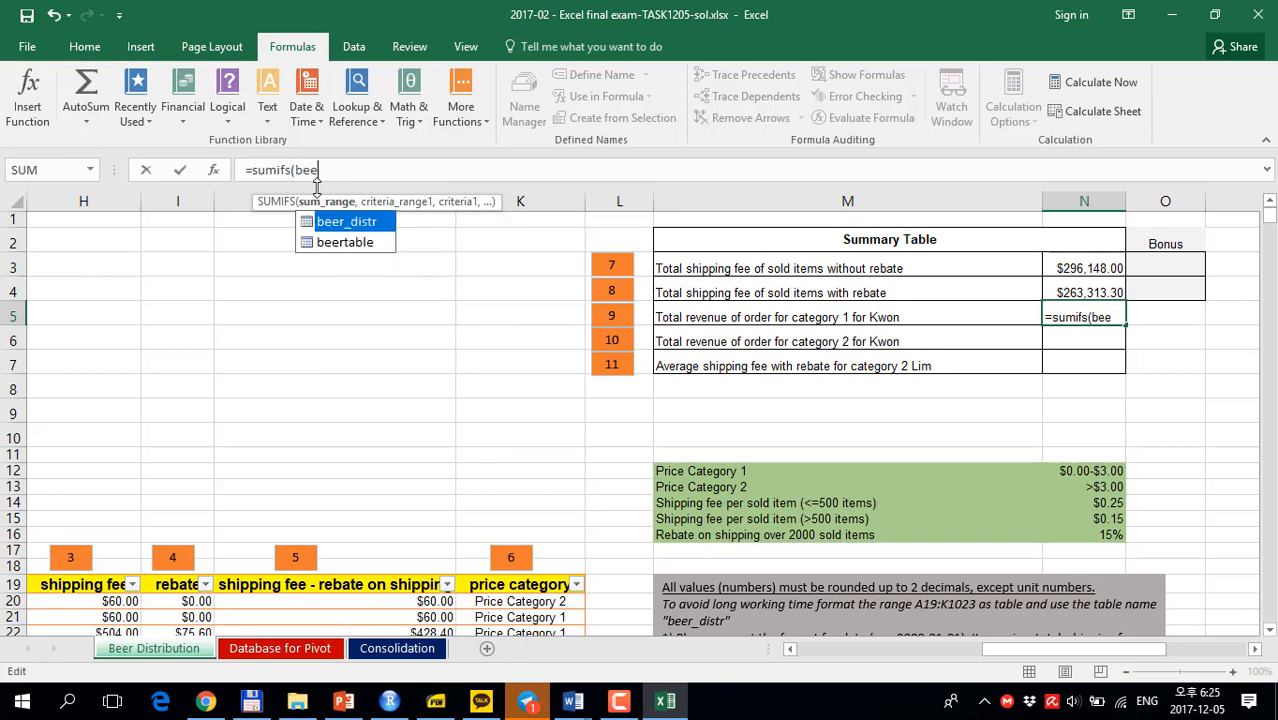
pyautogui.write('r')
pyautogui.doubleClick(336, 224)
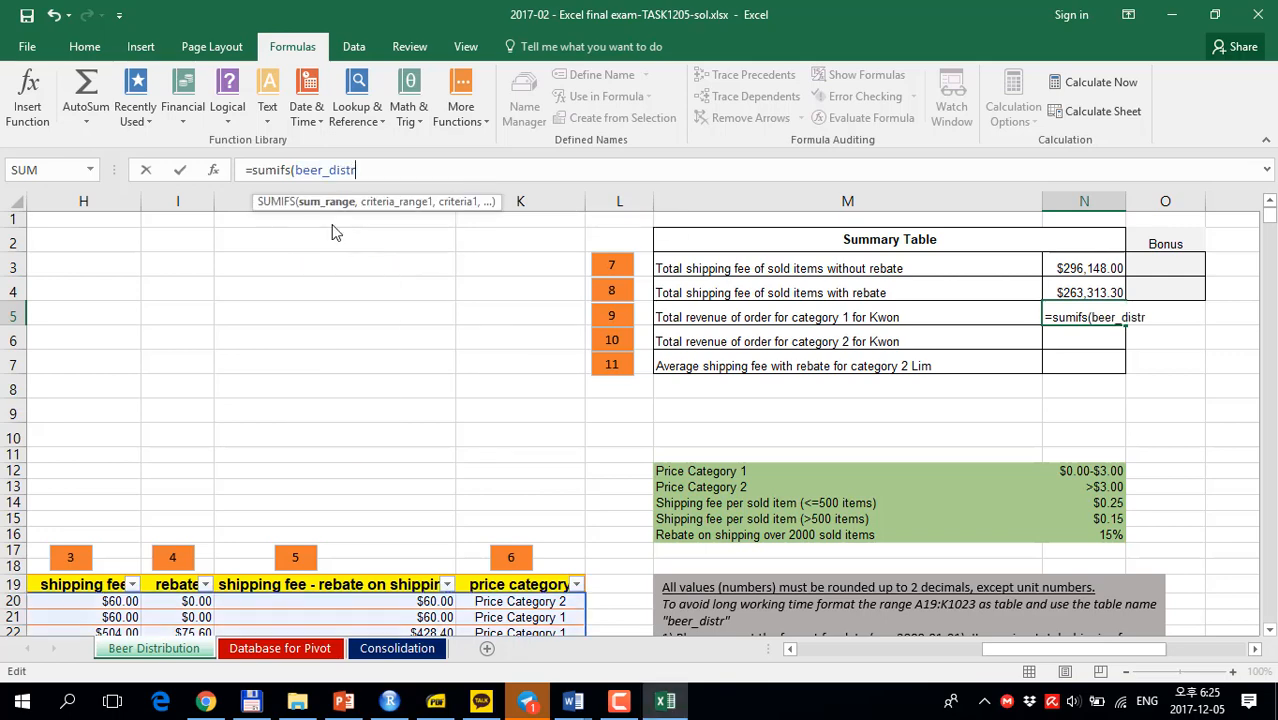
pyautogui.write('[')
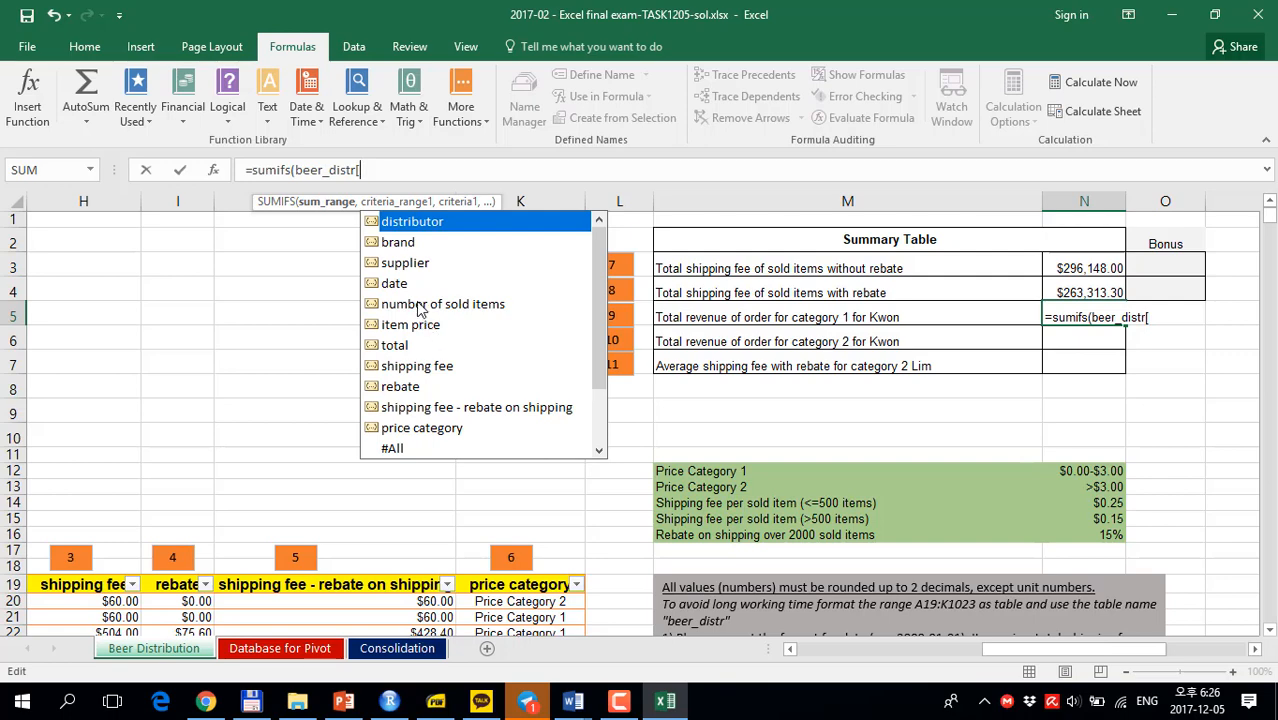
pyautogui.doubleClick(418, 346)
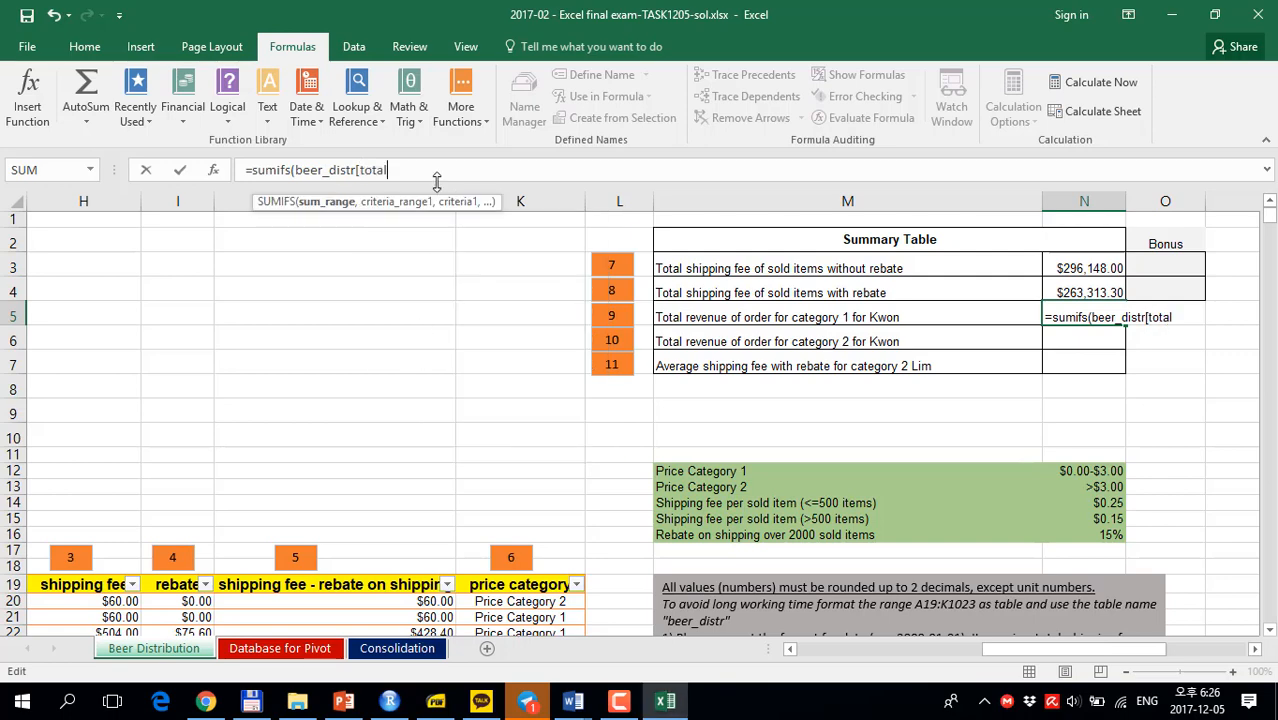
pyautogui.write('],')
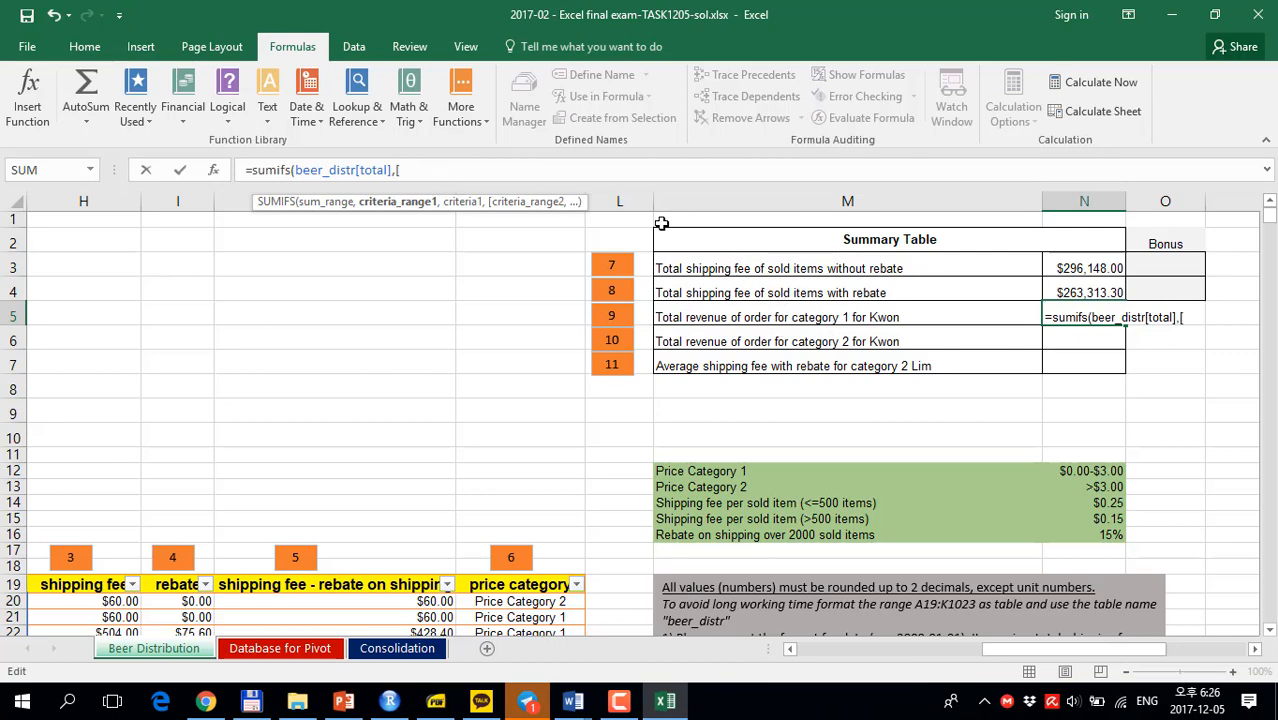
# Add beer_distr[price category] as the first criteria range with $M$12 (Price Category 1) as its criterion.
pyautogui.write('beer')
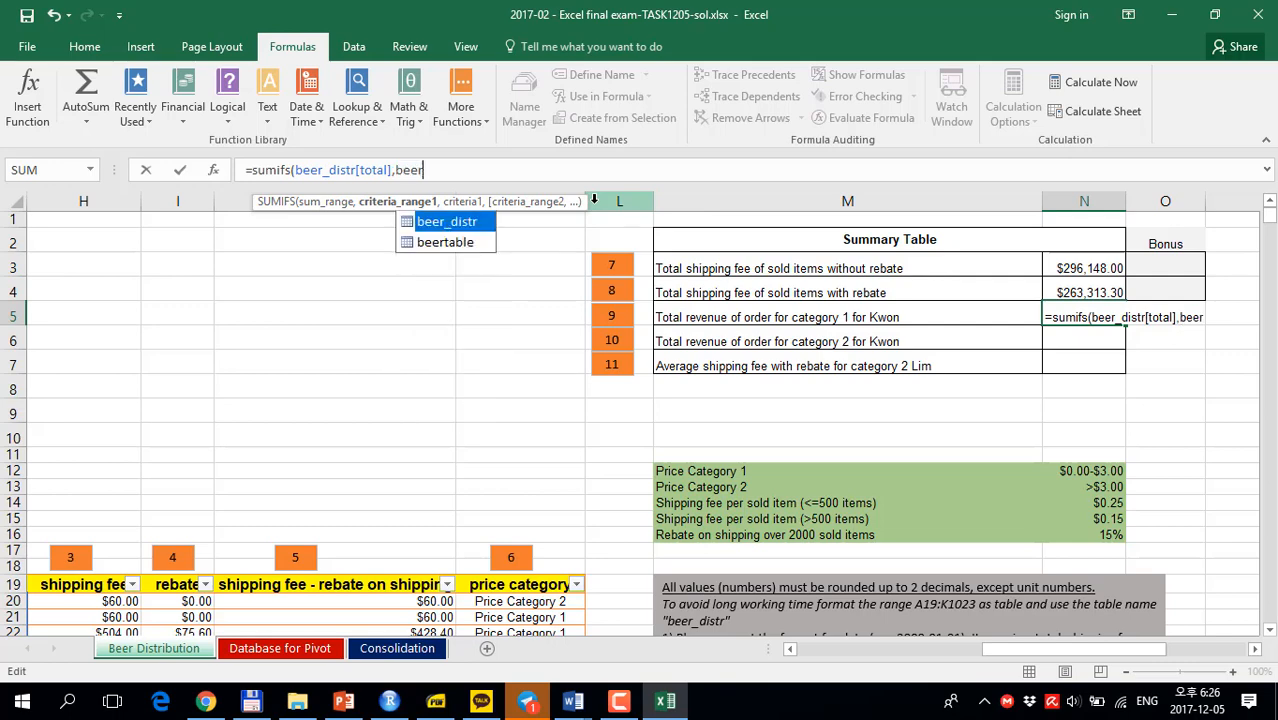
pyautogui.doubleClick(471, 223)
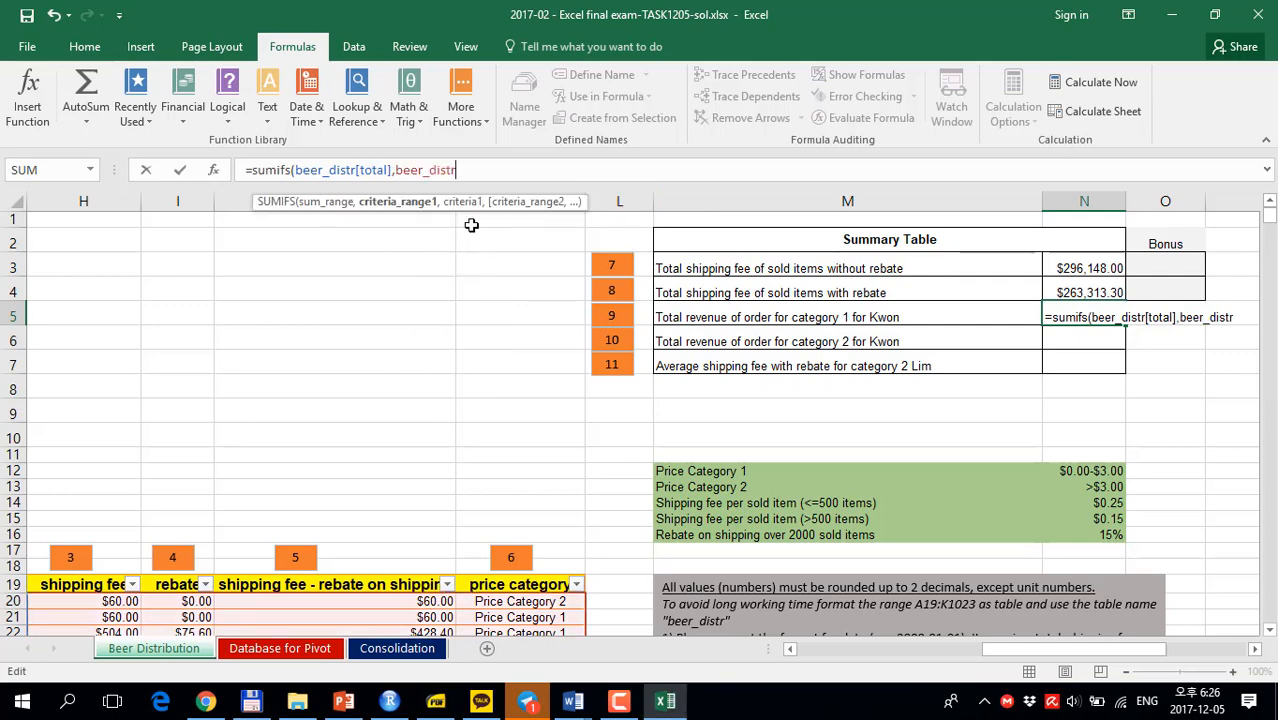
pyautogui.write('[')
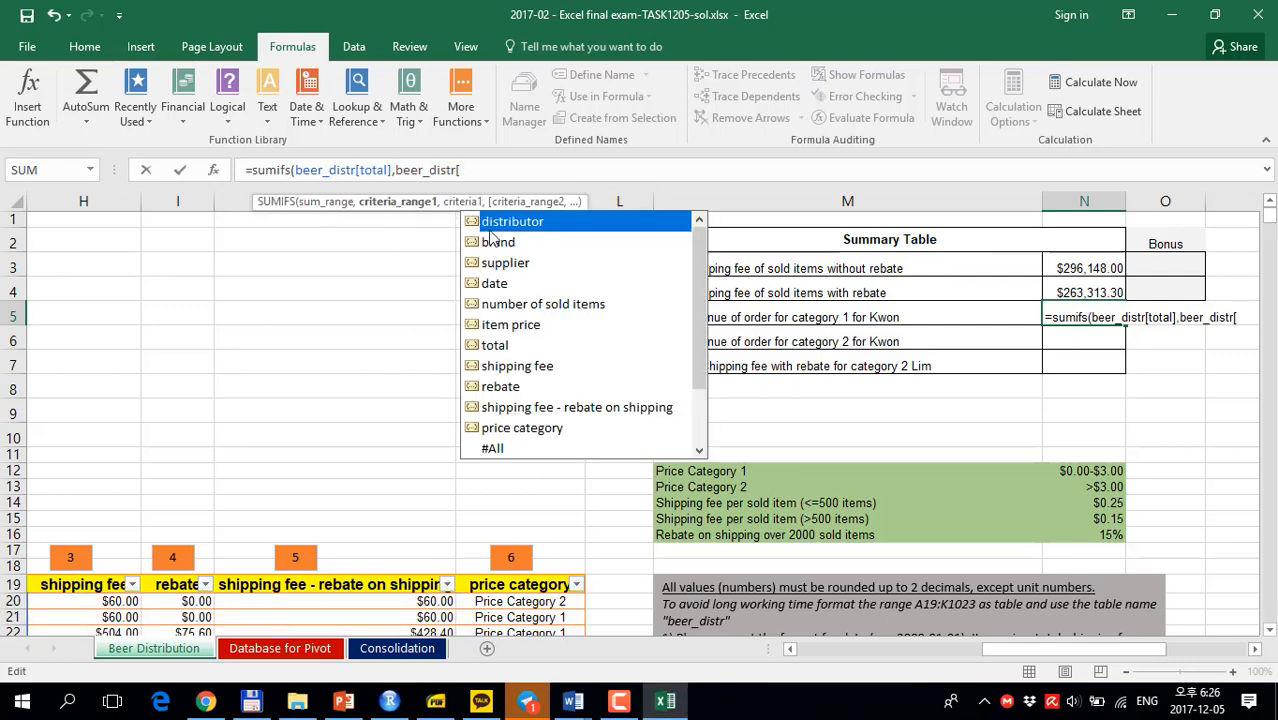
pyautogui.doubleClick(545, 428)
pyautogui.write(']')
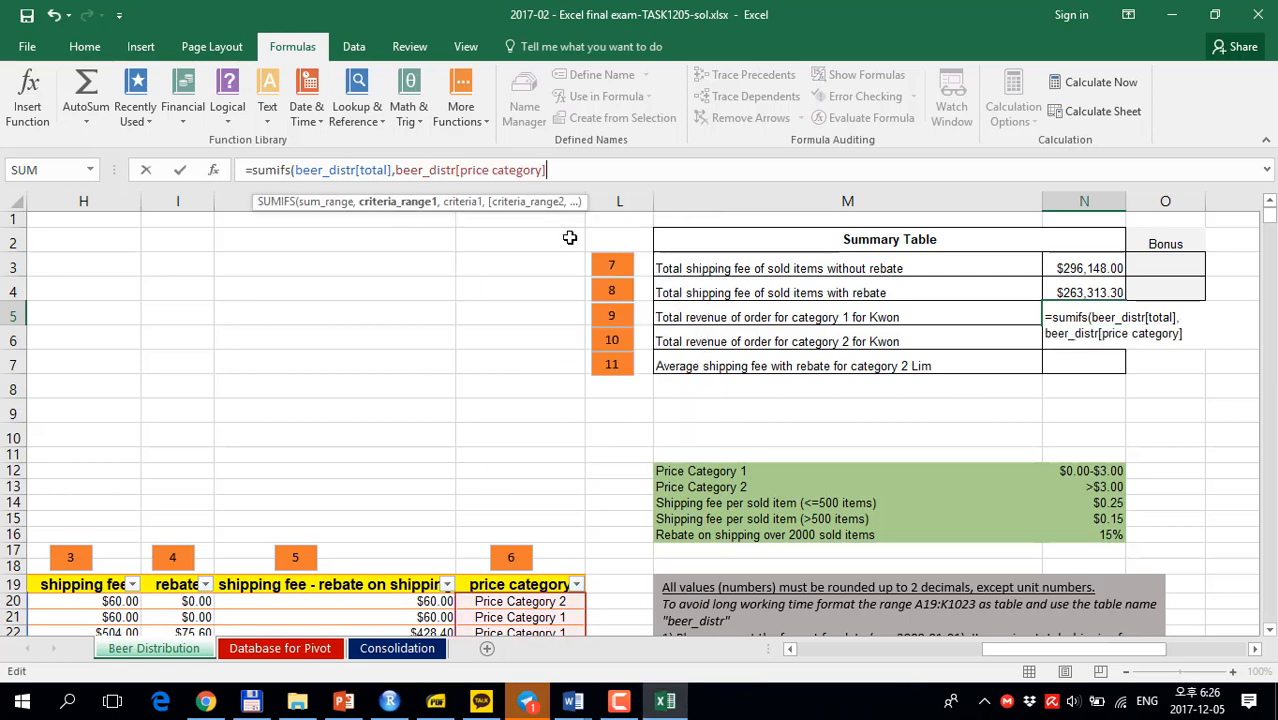
pyautogui.write(',')
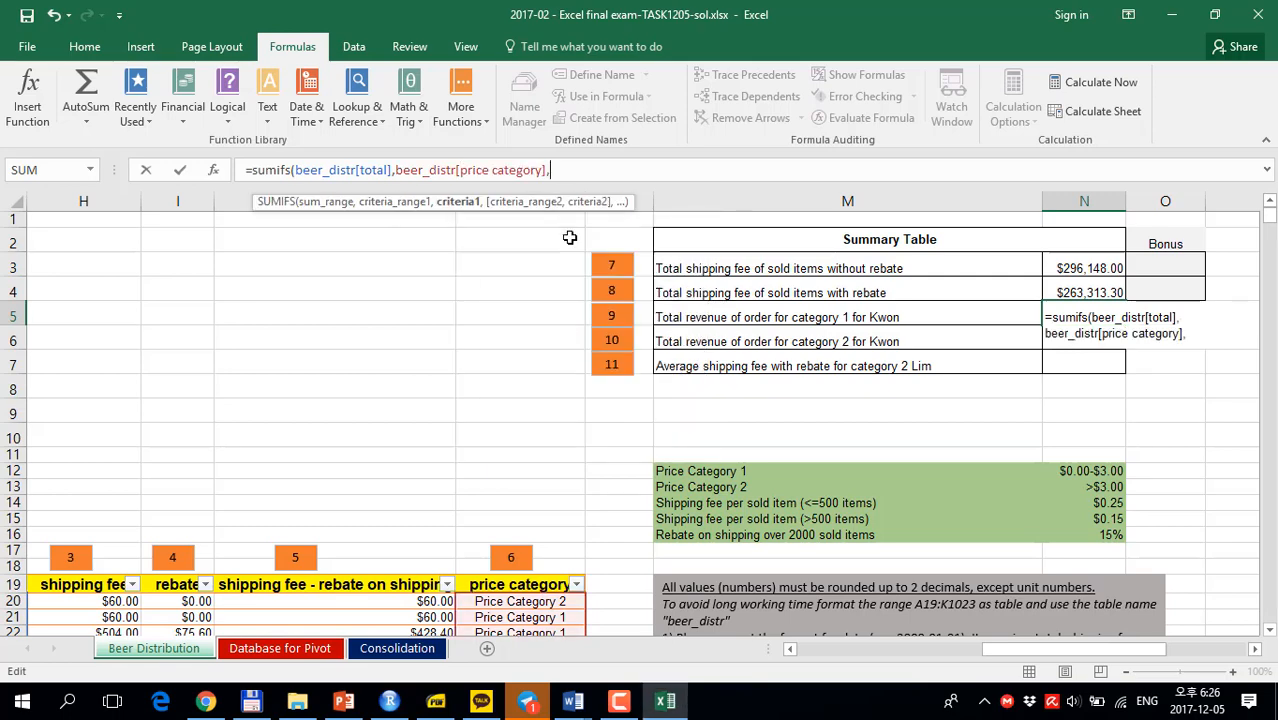
pyautogui.click(876, 318)
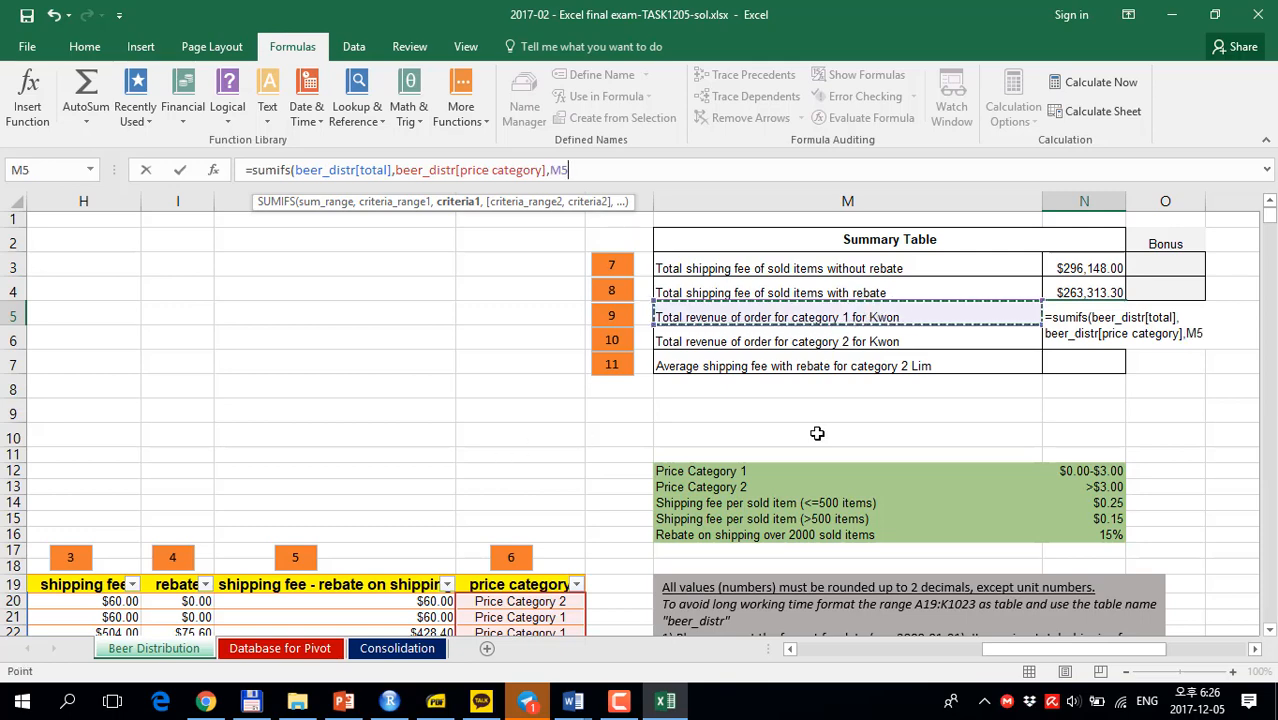
pyautogui.click(725, 470)
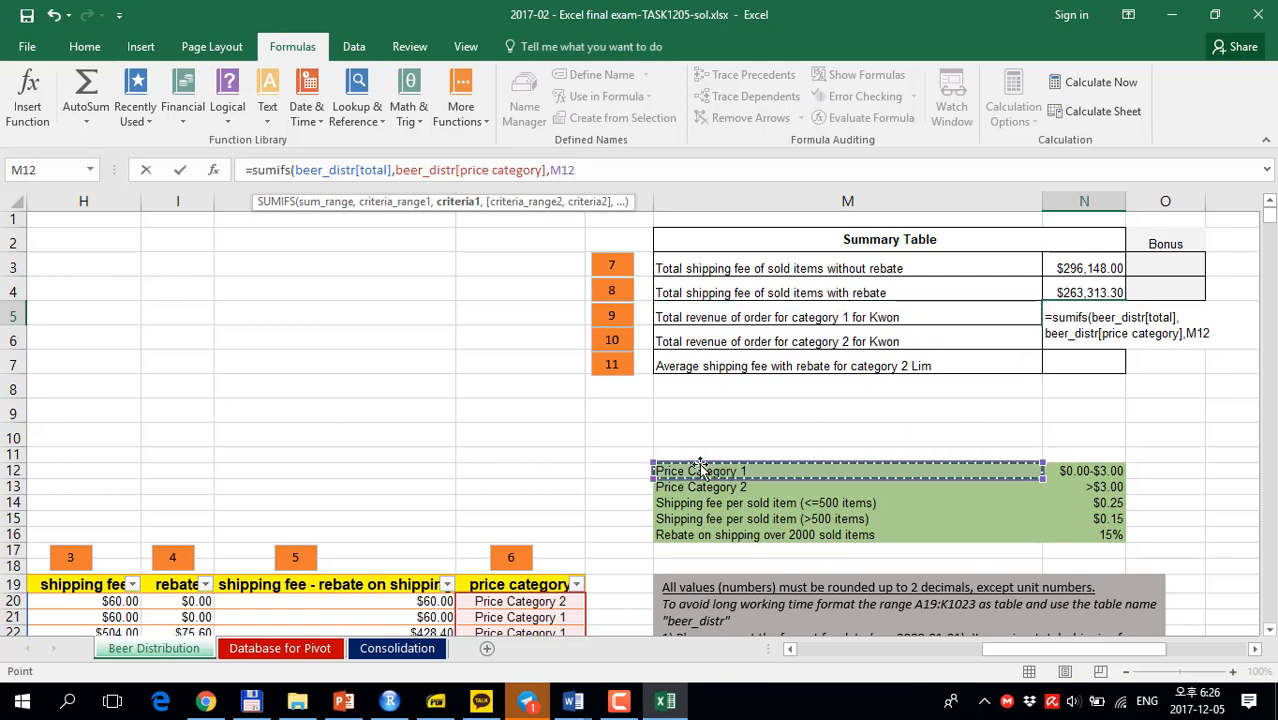
pyautogui.press('F4')
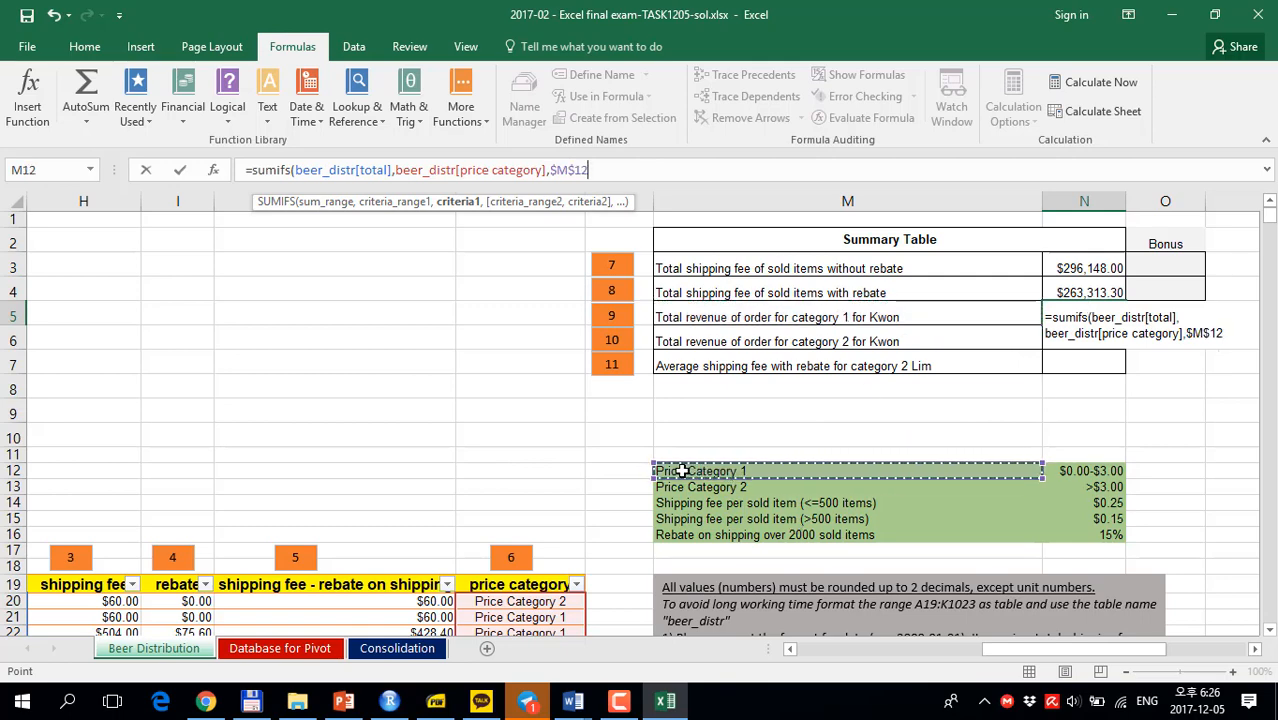
pyautogui.write(',')
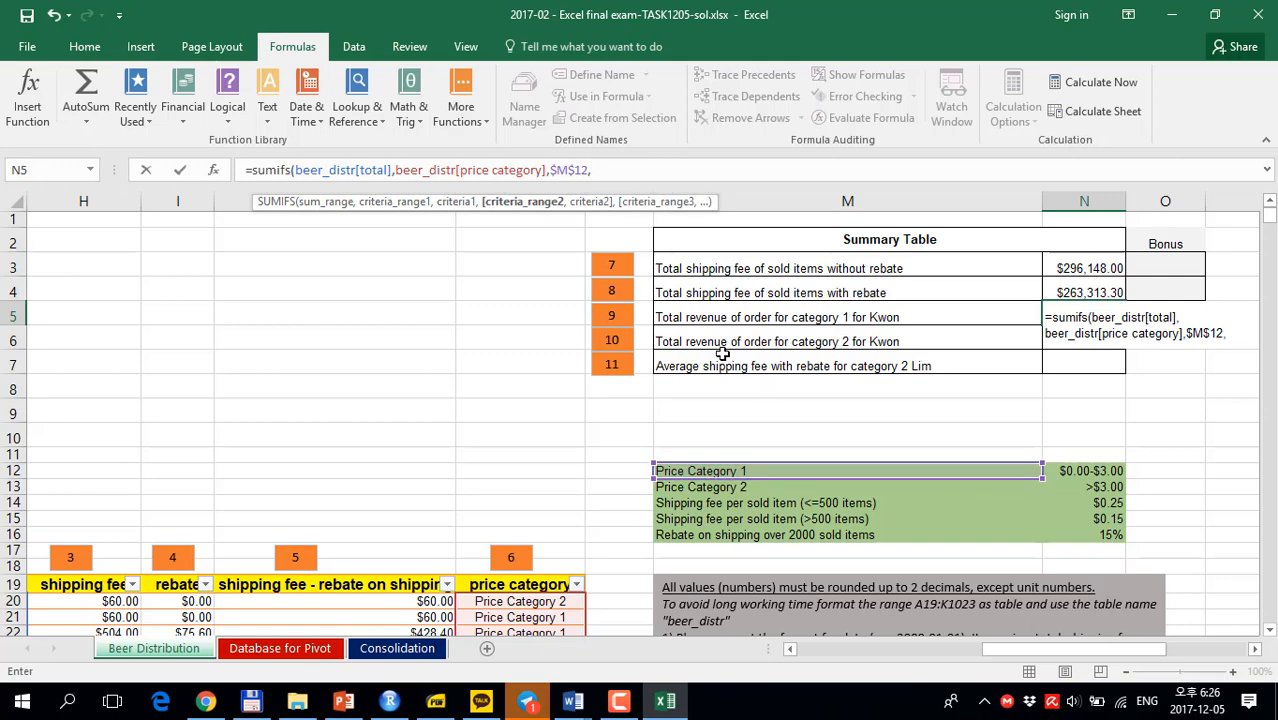
# Add beer_distr[supplier] as the second criteria range with $E$2 as its criterion, and enter the formula.
pyautogui.write('beer')
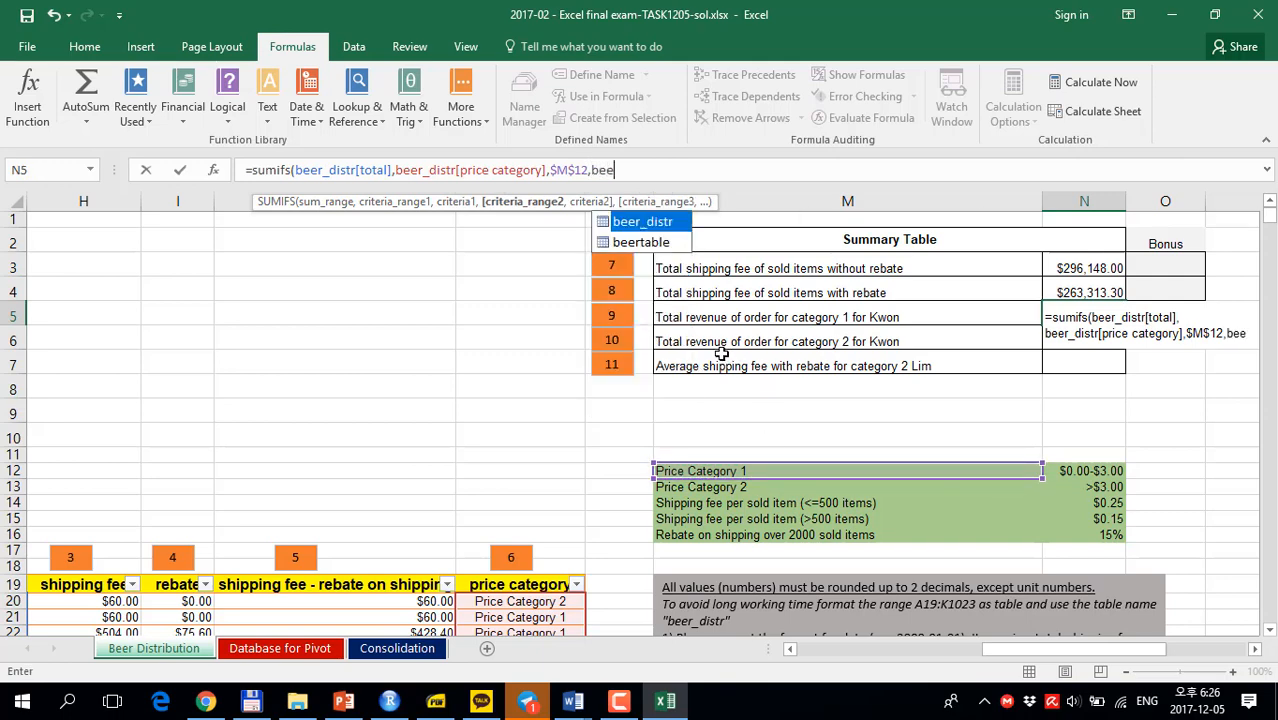
pyautogui.doubleClick(660, 222)
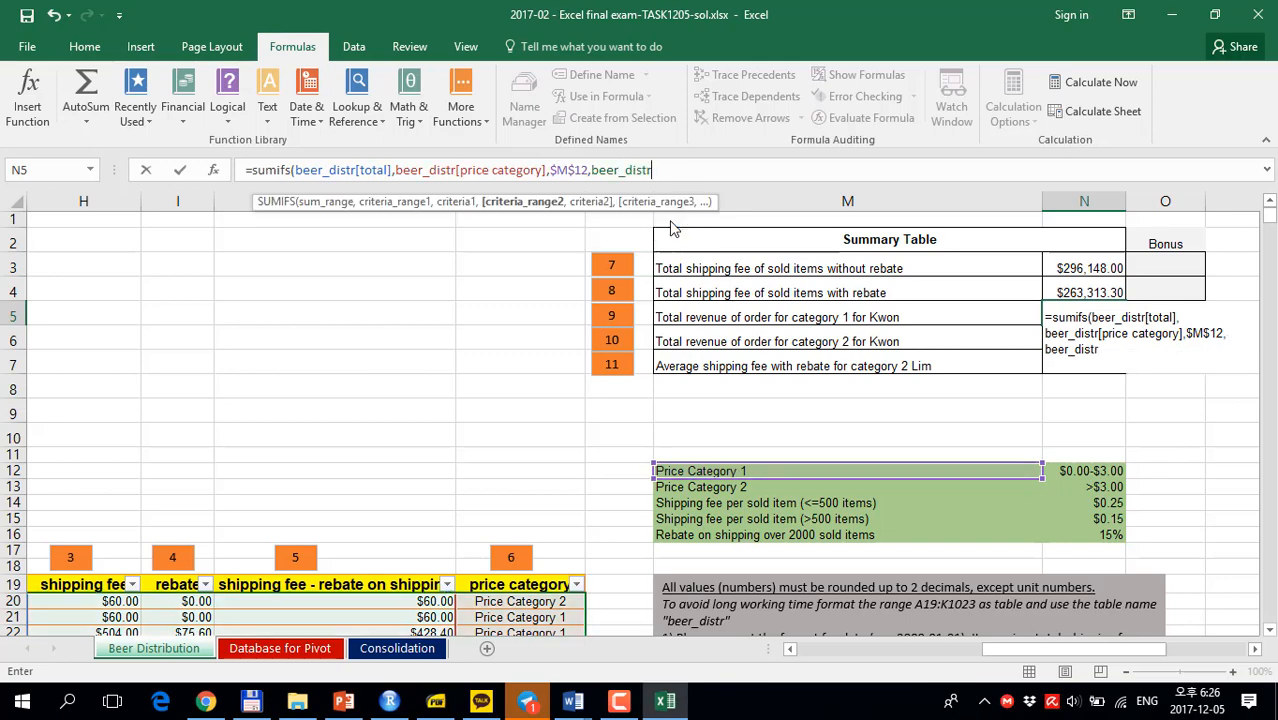
pyautogui.write('[su')
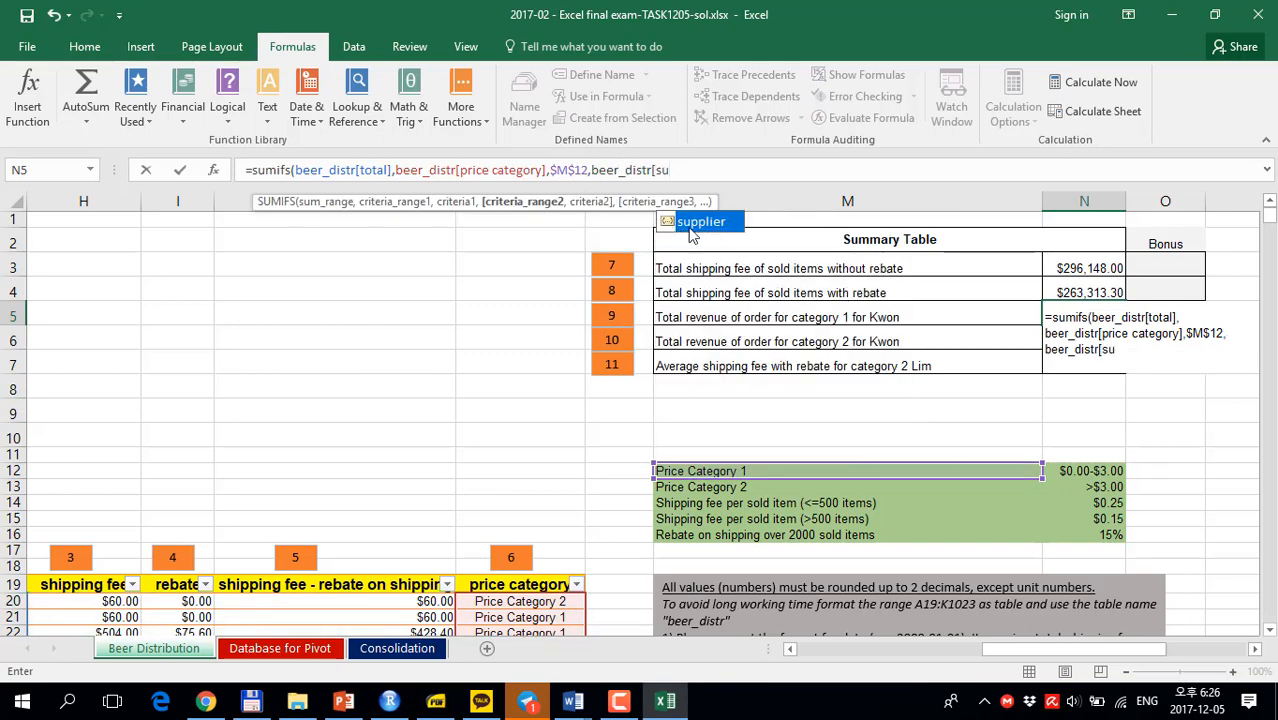
pyautogui.doubleClick(689, 224)
pyautogui.write('],')
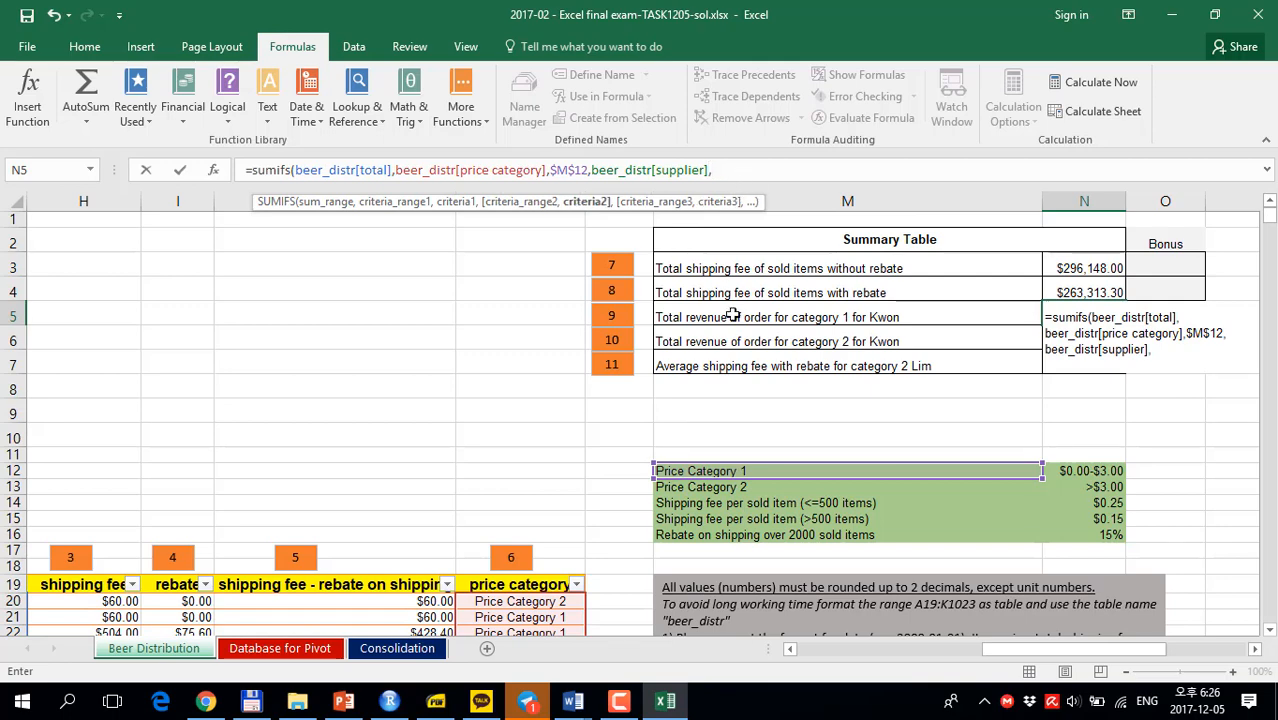
pyautogui.moveTo(1025, 649); pyautogui.dragTo(903, 644)
pyautogui.click(400, 244)
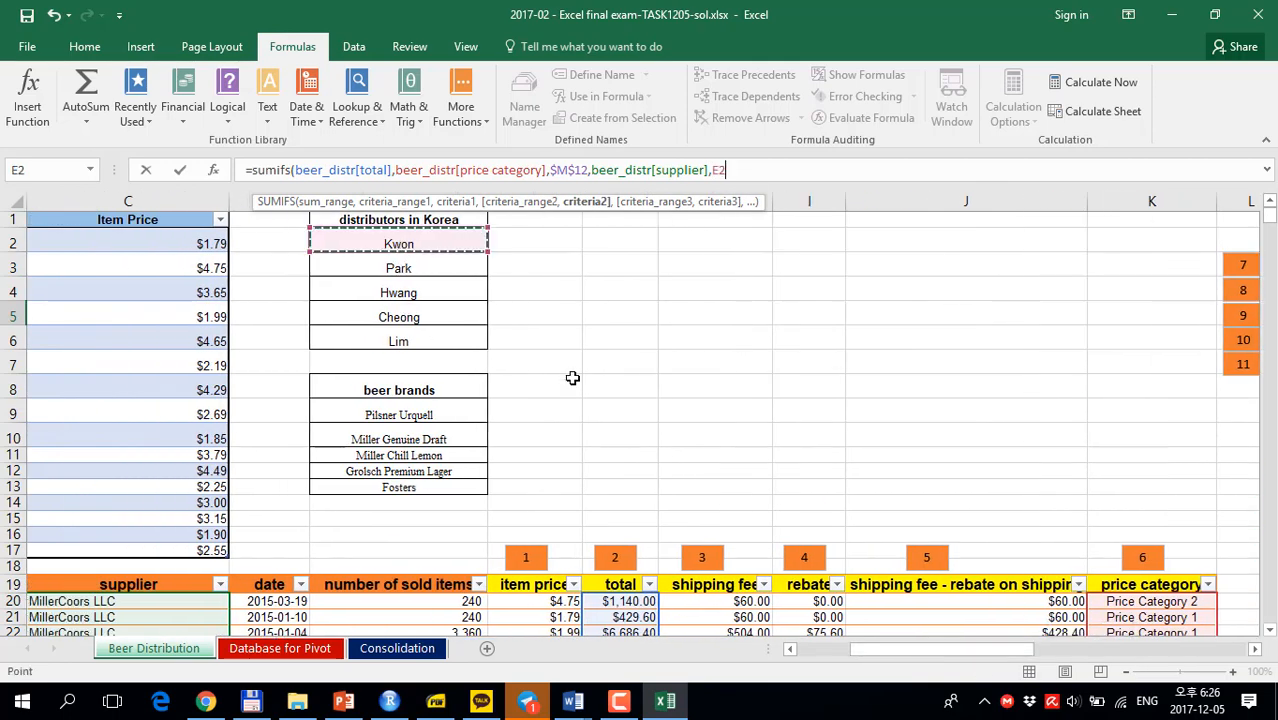
pyautogui.press('F4')
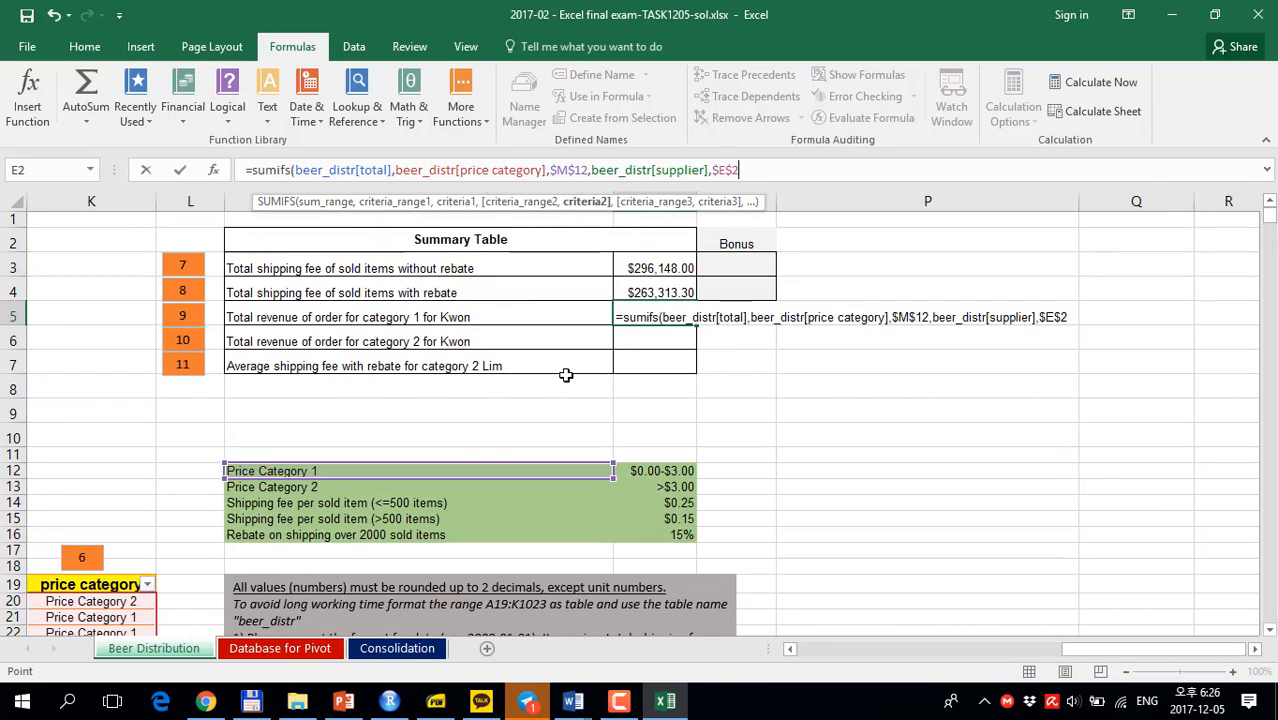
pyautogui.press('Return')
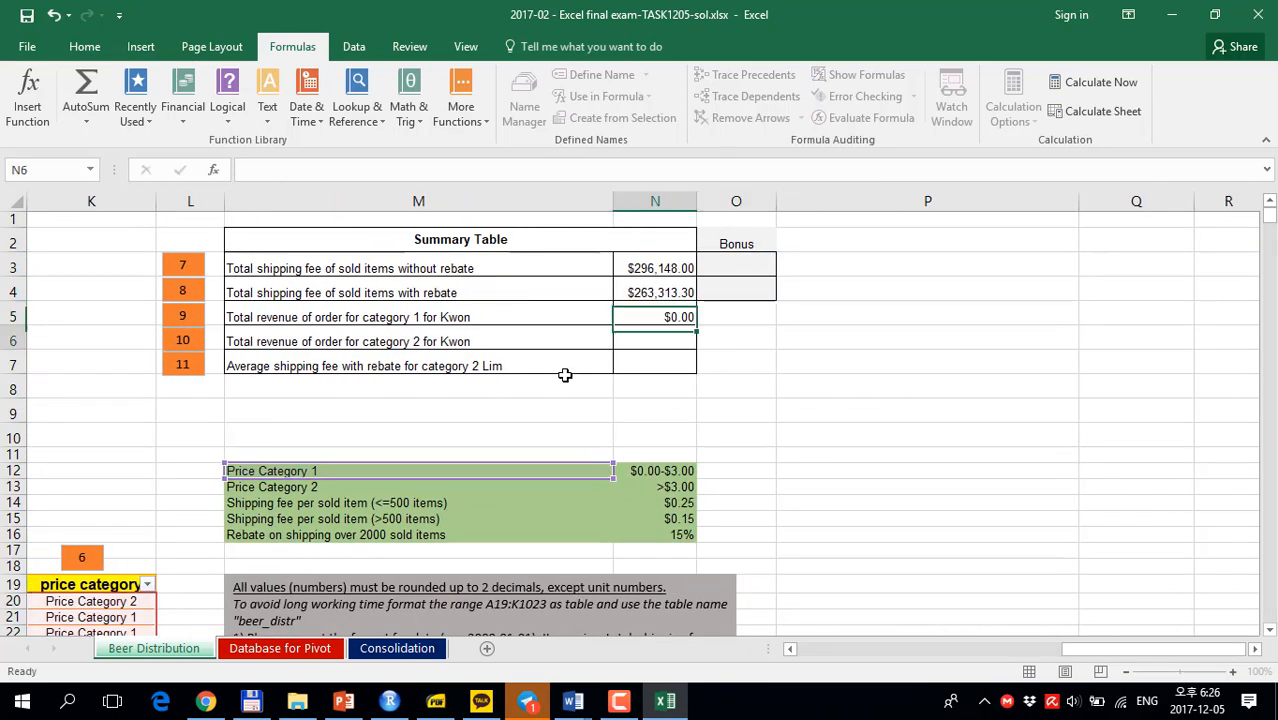
# Check the arguments of the SUMIFS formula in N5 and replace the second criteria range with beer_distr[distributor].
pyautogui.click(665, 317)
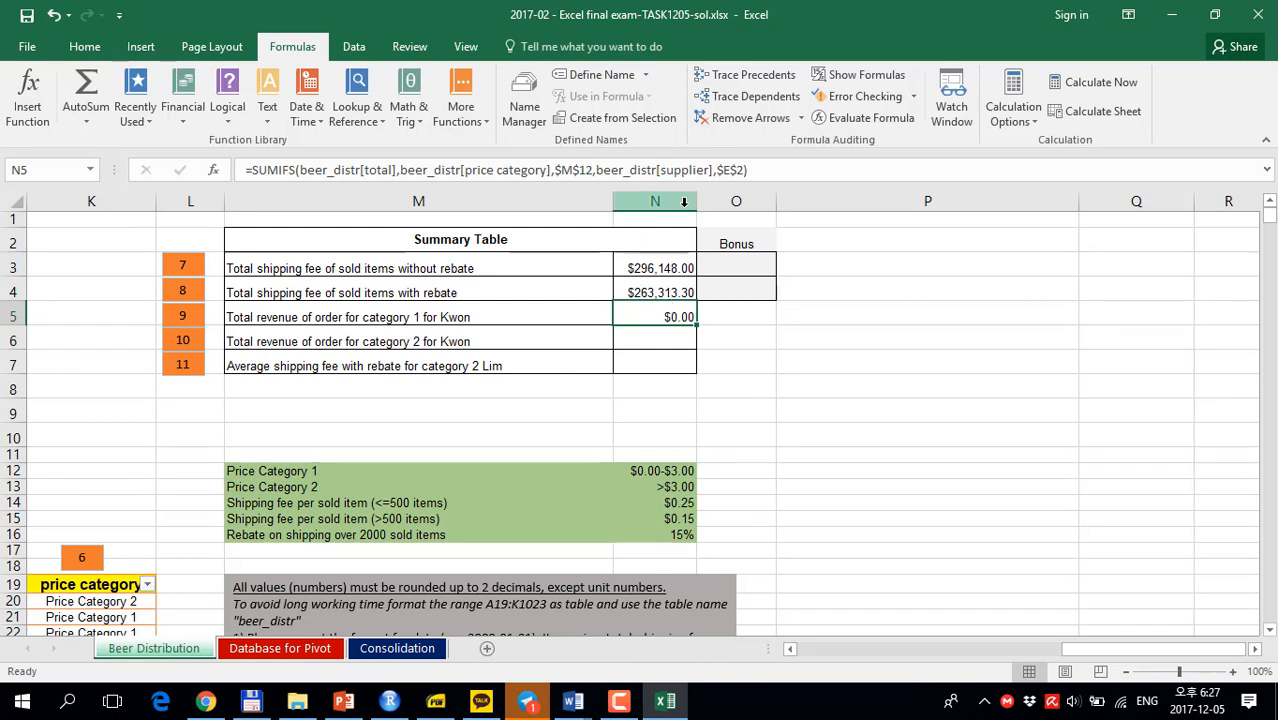
pyautogui.click(745, 170)
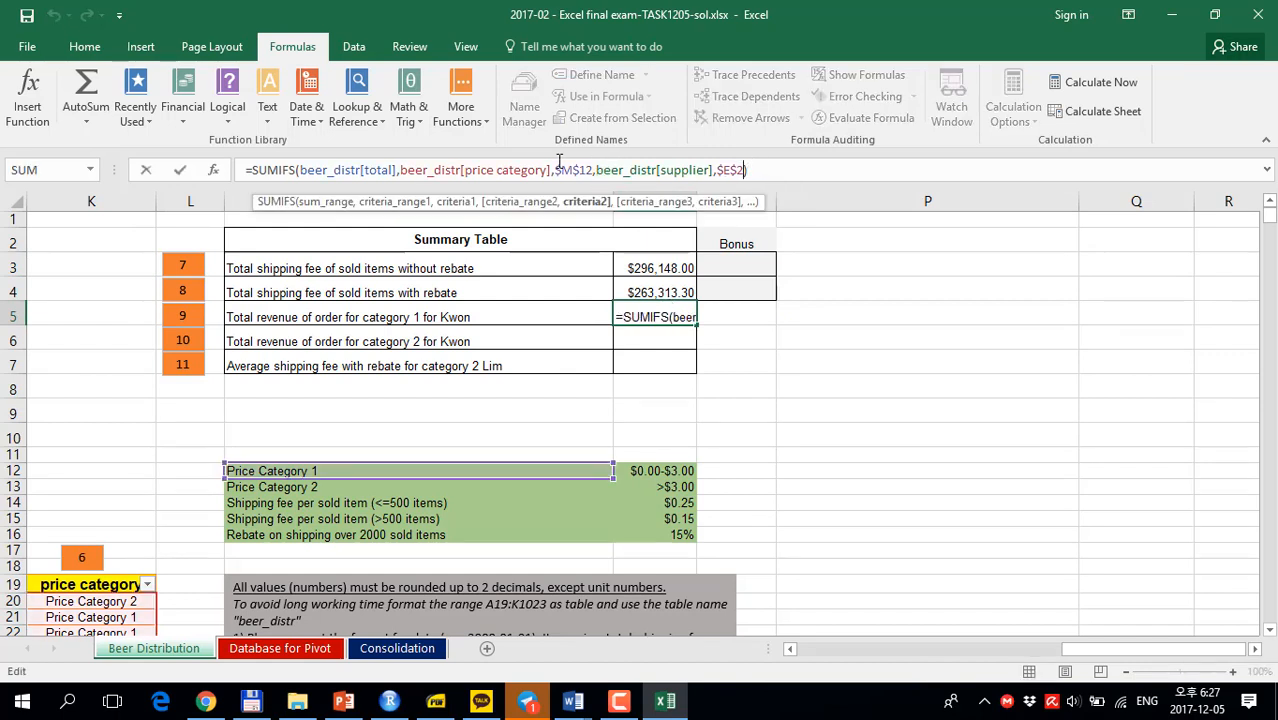
pyautogui.click(394, 171)
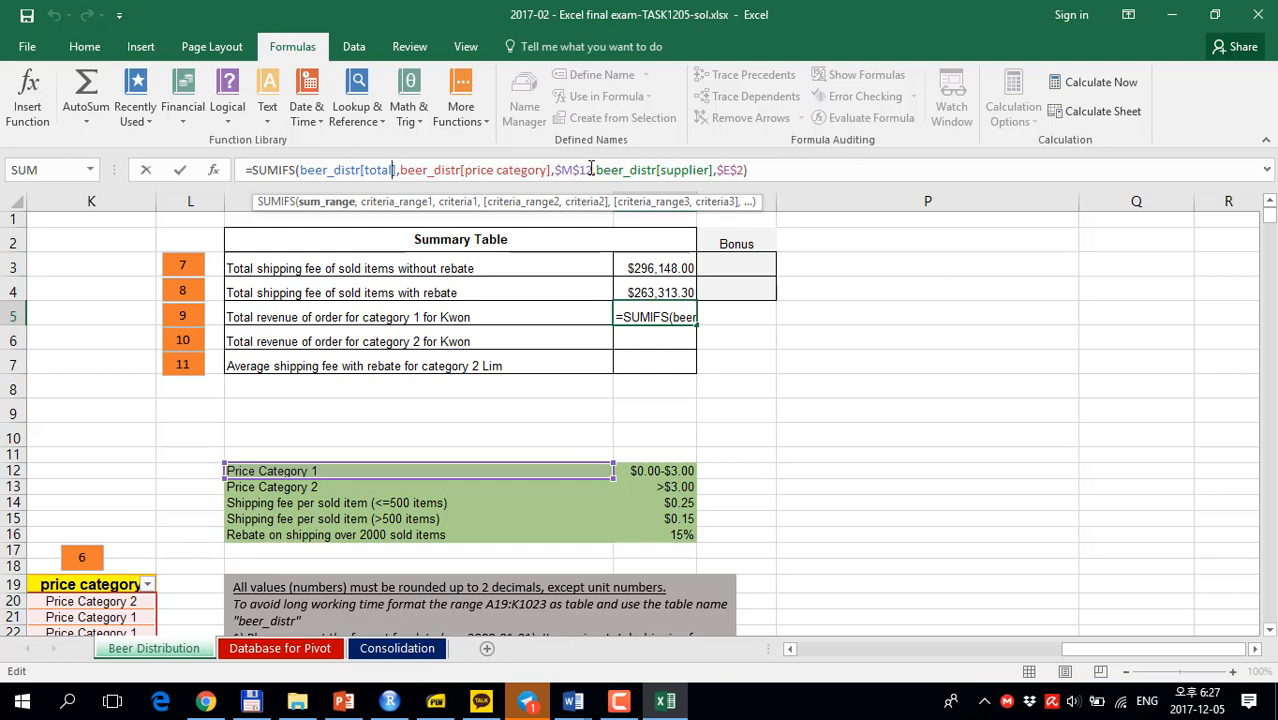
pyautogui.click(443, 170)
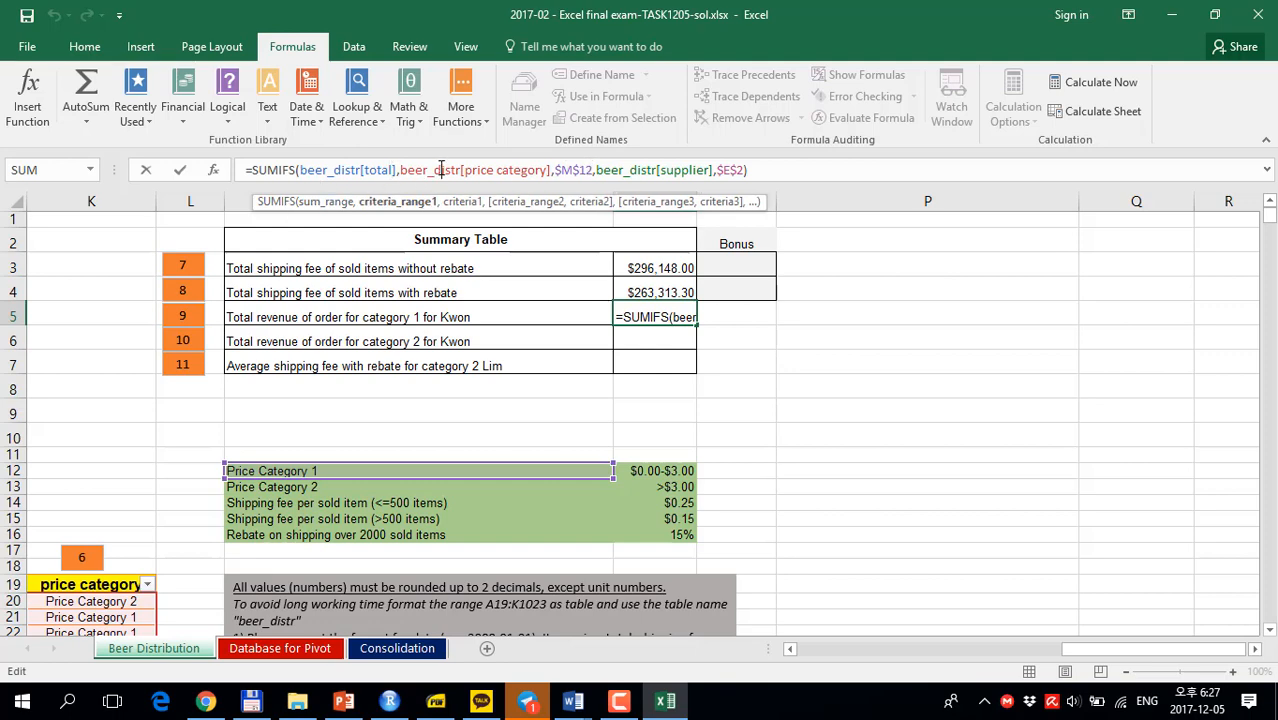
pyautogui.click(561, 170)
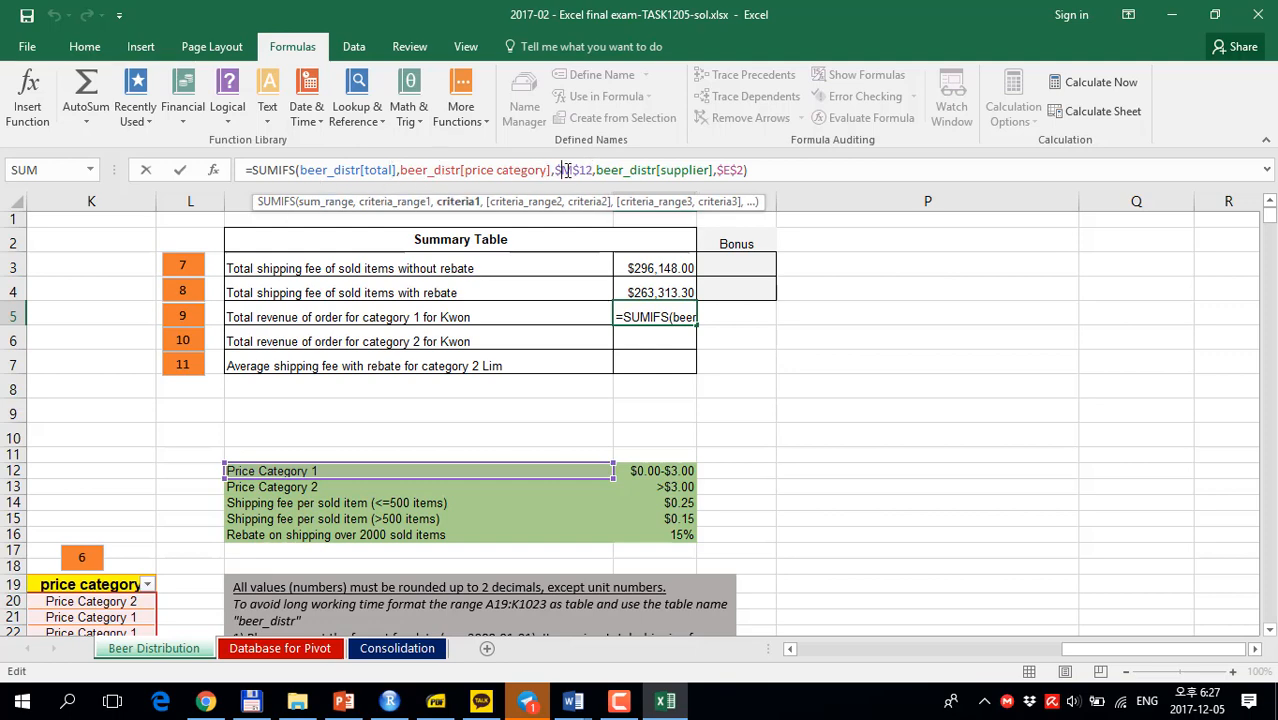
pyautogui.click(619, 170)
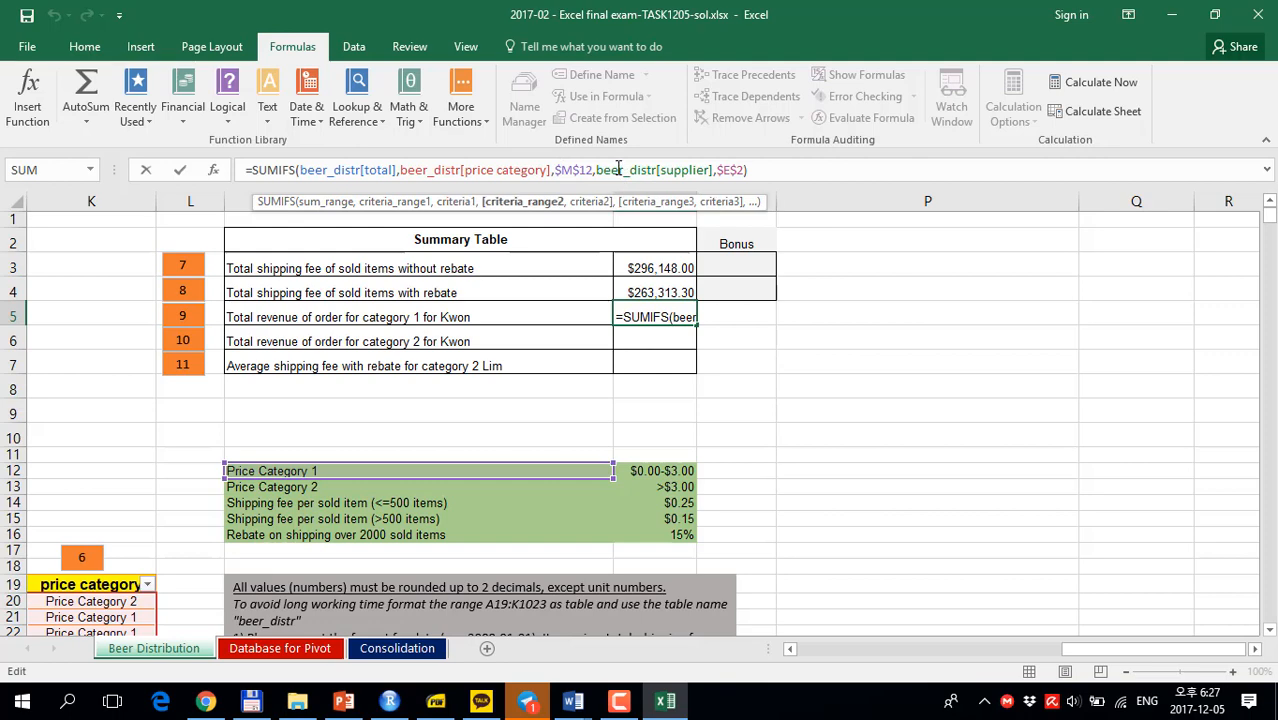
pyautogui.click(709, 170)
pyautogui.press('Right')
pyautogui.press('BackSpace')
pyautogui.press('BackSpace')
pyautogui.press('BackSpace')
pyautogui.press('BackSpace')
pyautogui.press('BackSpace')
pyautogui.press('BackSpace')
pyautogui.press('BackSpace')
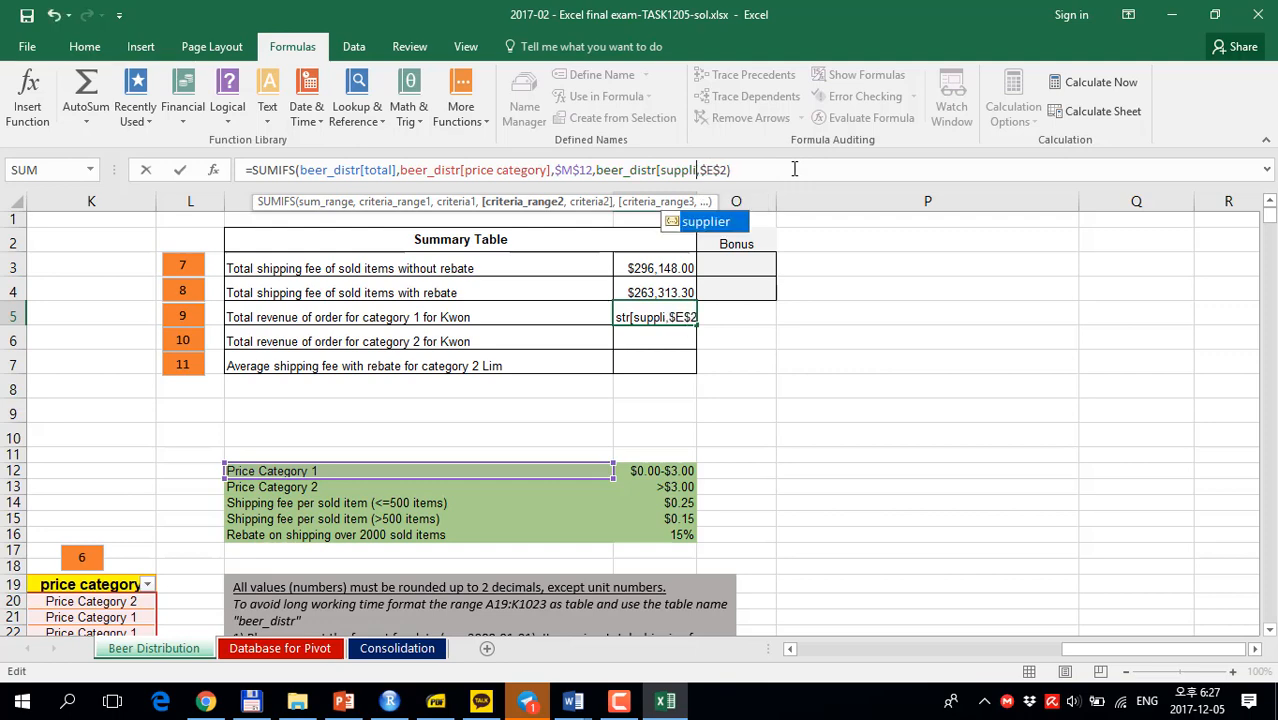
pyautogui.press('BackSpace')
pyautogui.press('BackSpace')
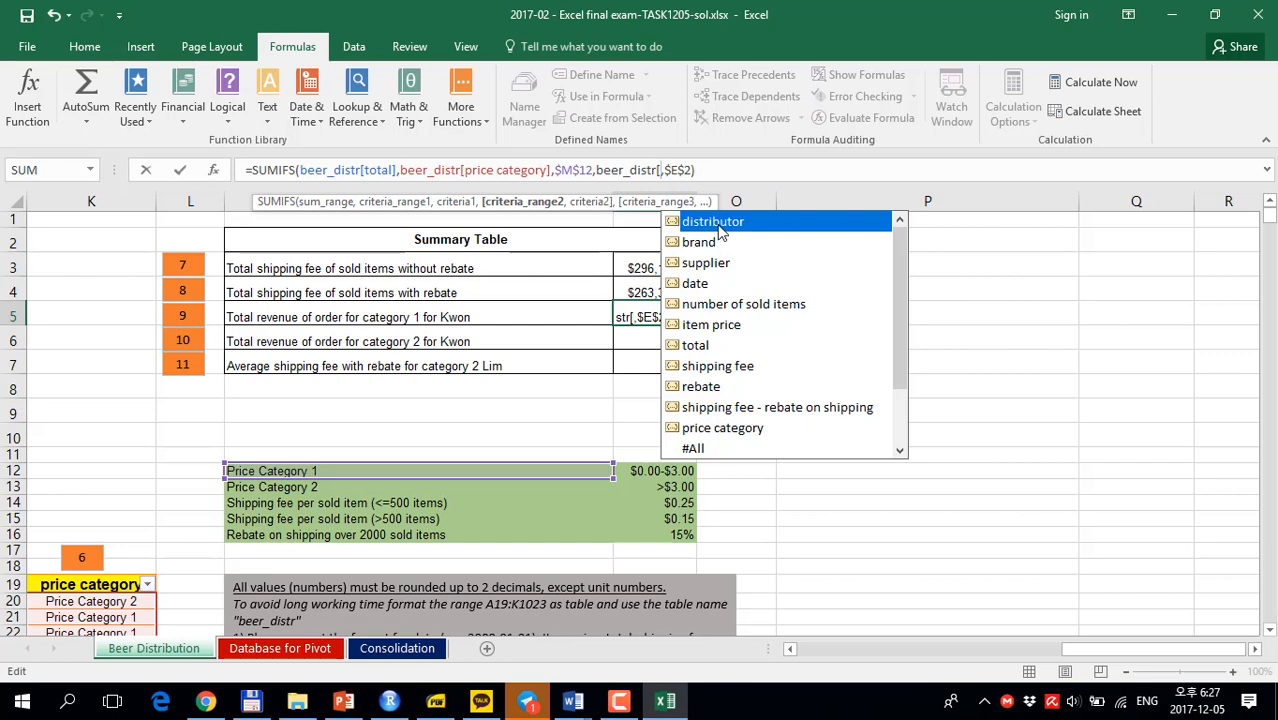
pyautogui.doubleClick(717, 224)
pyautogui.write(']')
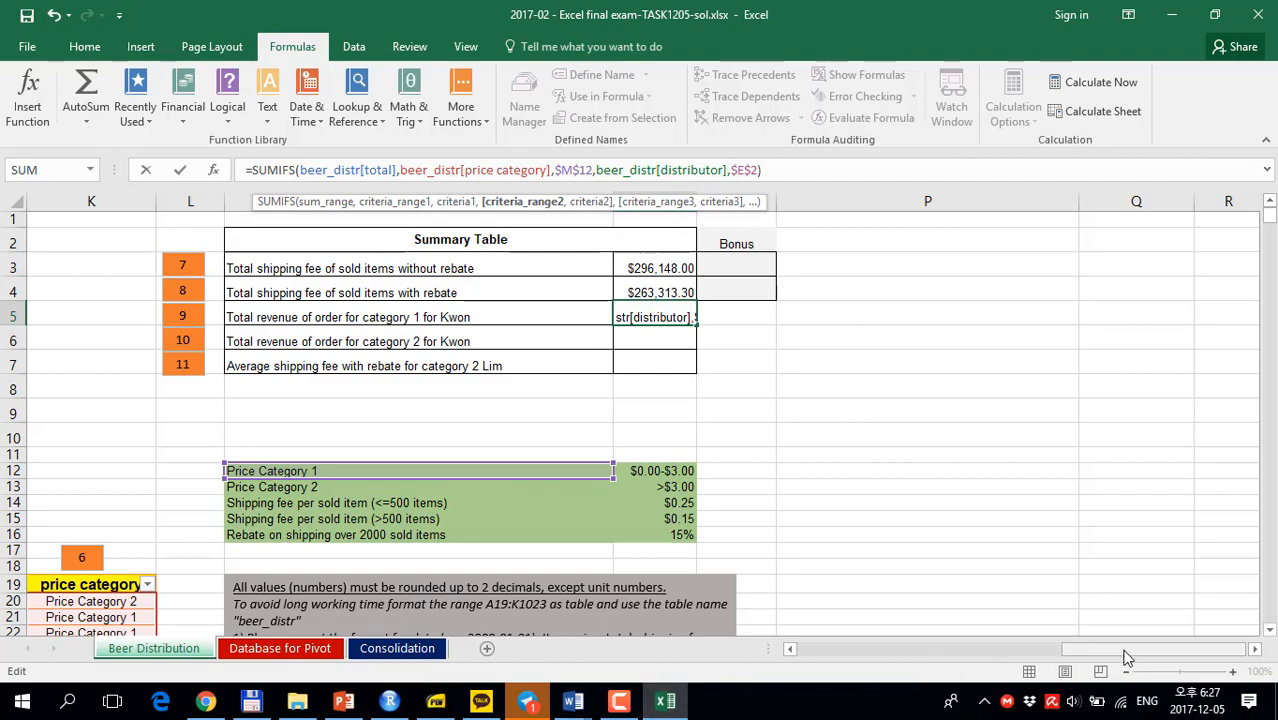
pyautogui.moveTo(1127, 650)
pyautogui.mouseDown()
pyautogui.moveTo(937, 650)
pyautogui.moveTo(1107, 650)
pyautogui.mouseUp()
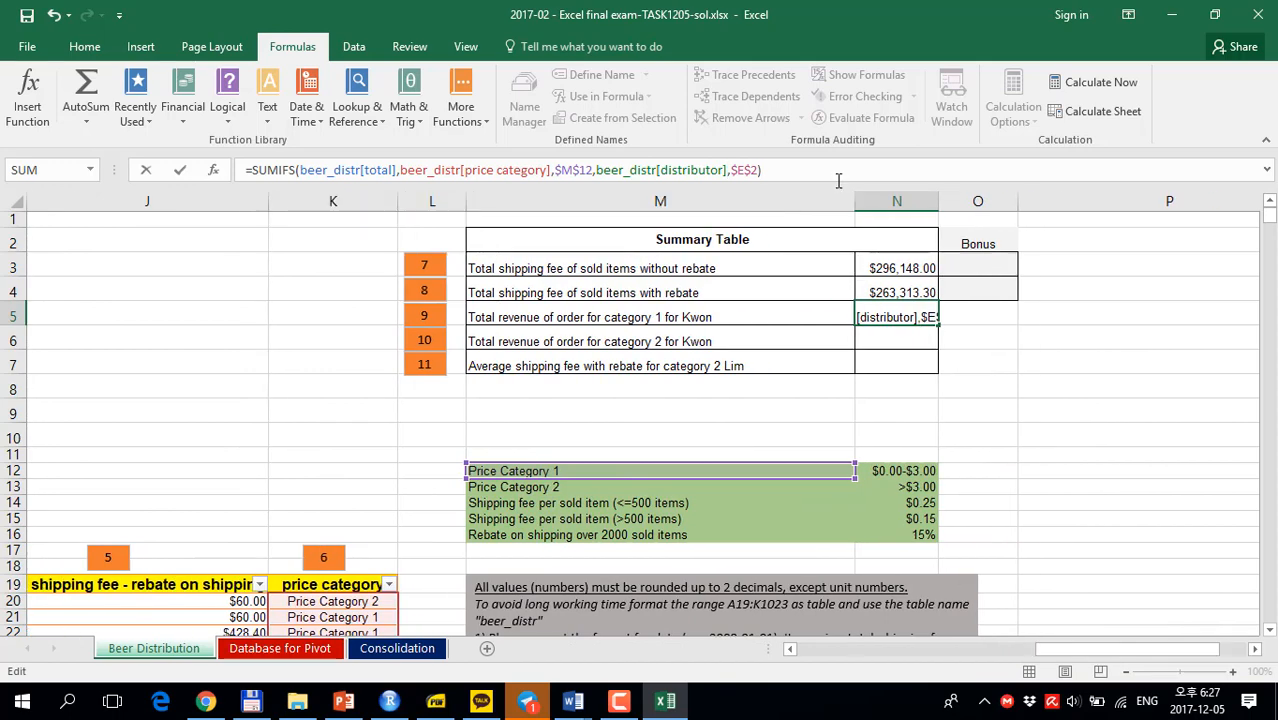
pyautogui.press('Return')
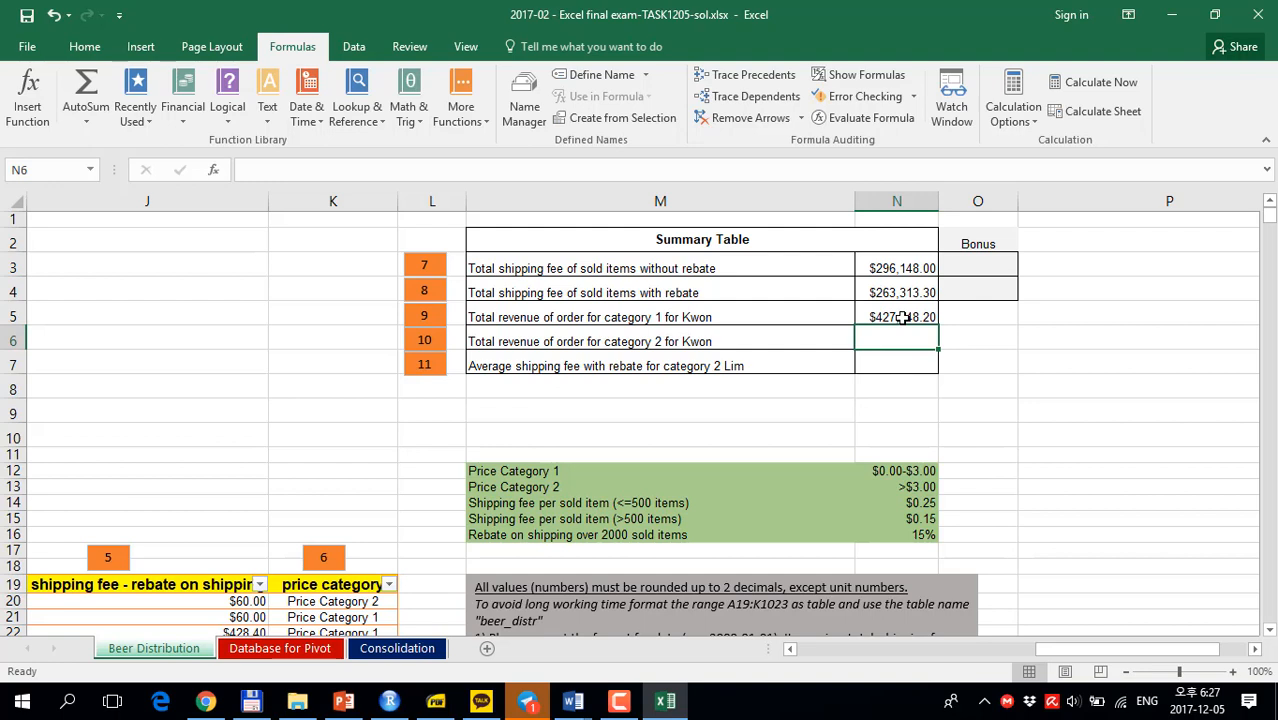
# Copy the SUMIFS formula text from N5 into N6 for the category 2 total revenue, keeping its references unchanged.
pyautogui.click(909, 315)
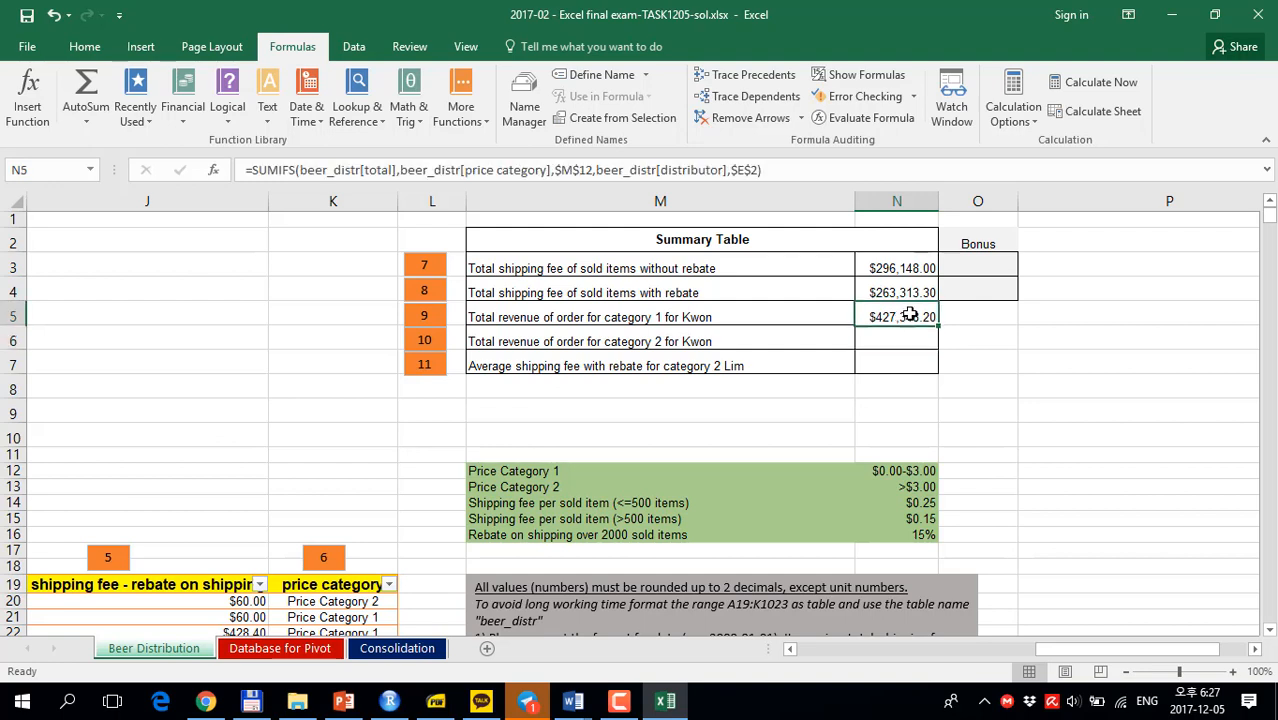
pyautogui.click(790, 176)
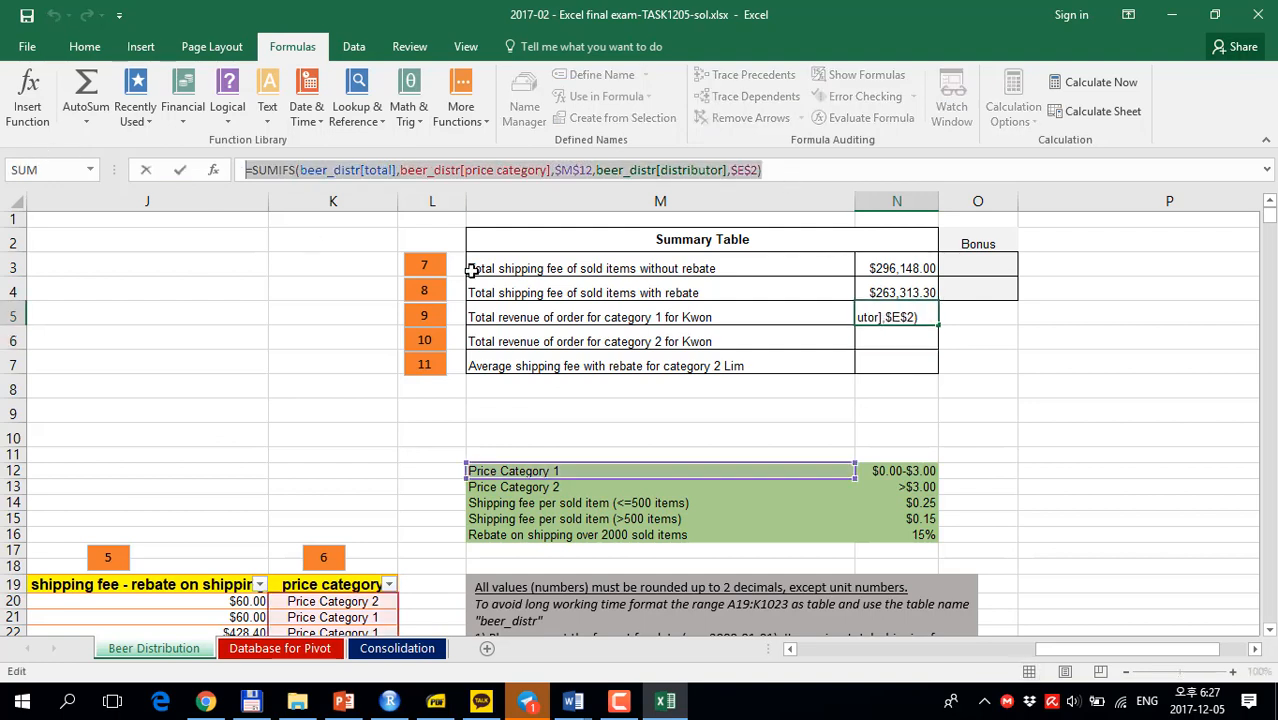
pyautogui.press('Escape')
pyautogui.click(850, 340)
pyautogui.click(895, 342)
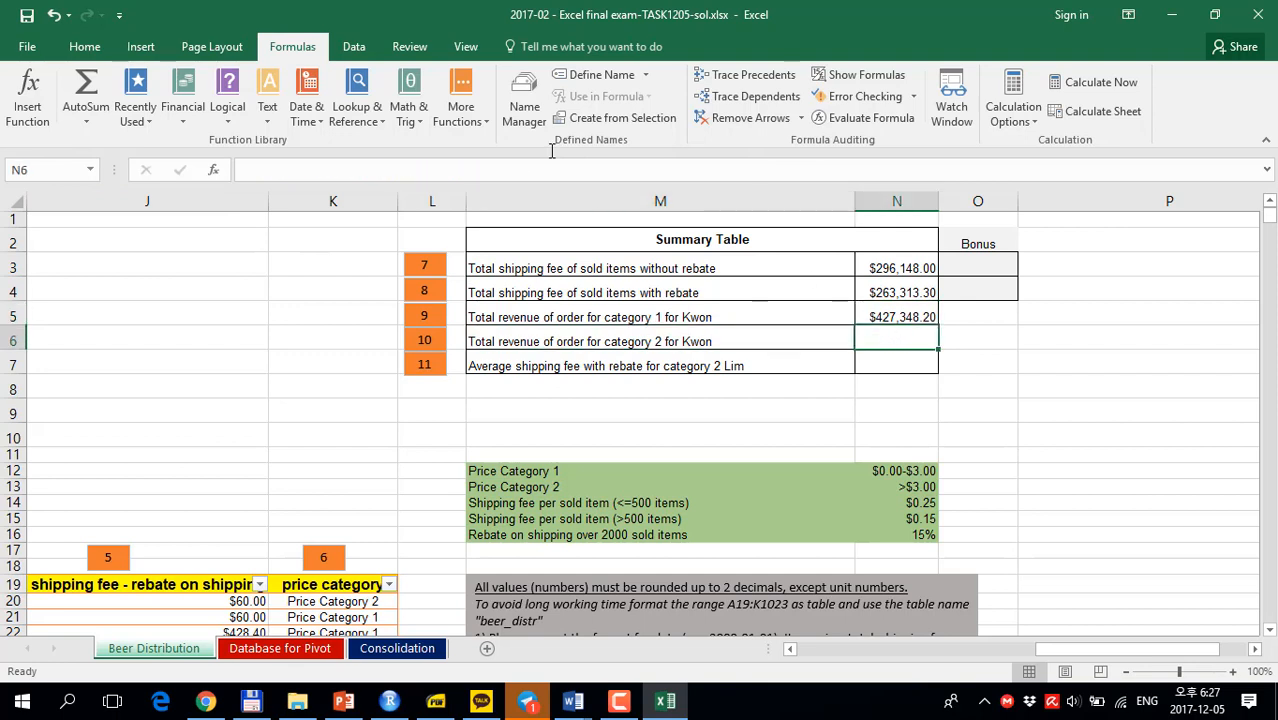
pyautogui.click(285, 168)
pyautogui.write('=SUMIFS(beer_distr[total],beer_distr[price category],$M$12,beer_distr[distributor],$E$2)')
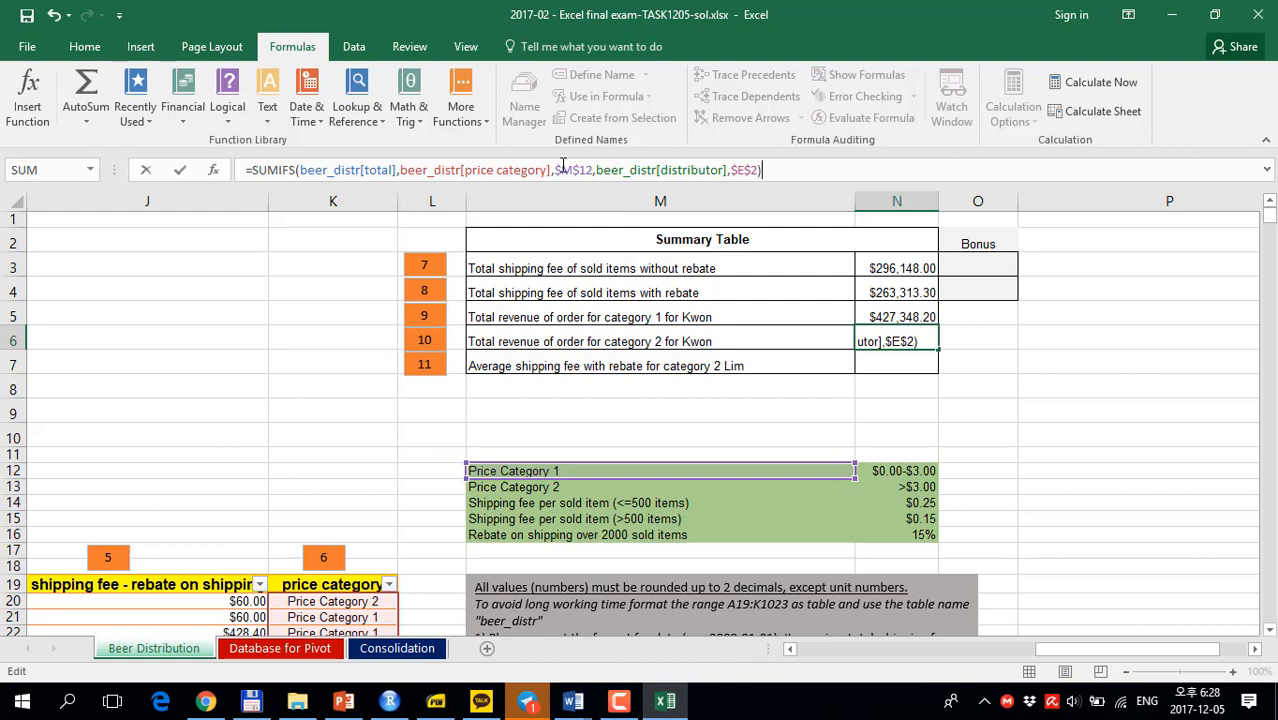
# Change the price category criterion in N6's formula to $M$13 (Price Category 2) and enter the formula.
pyautogui.click(571, 170)
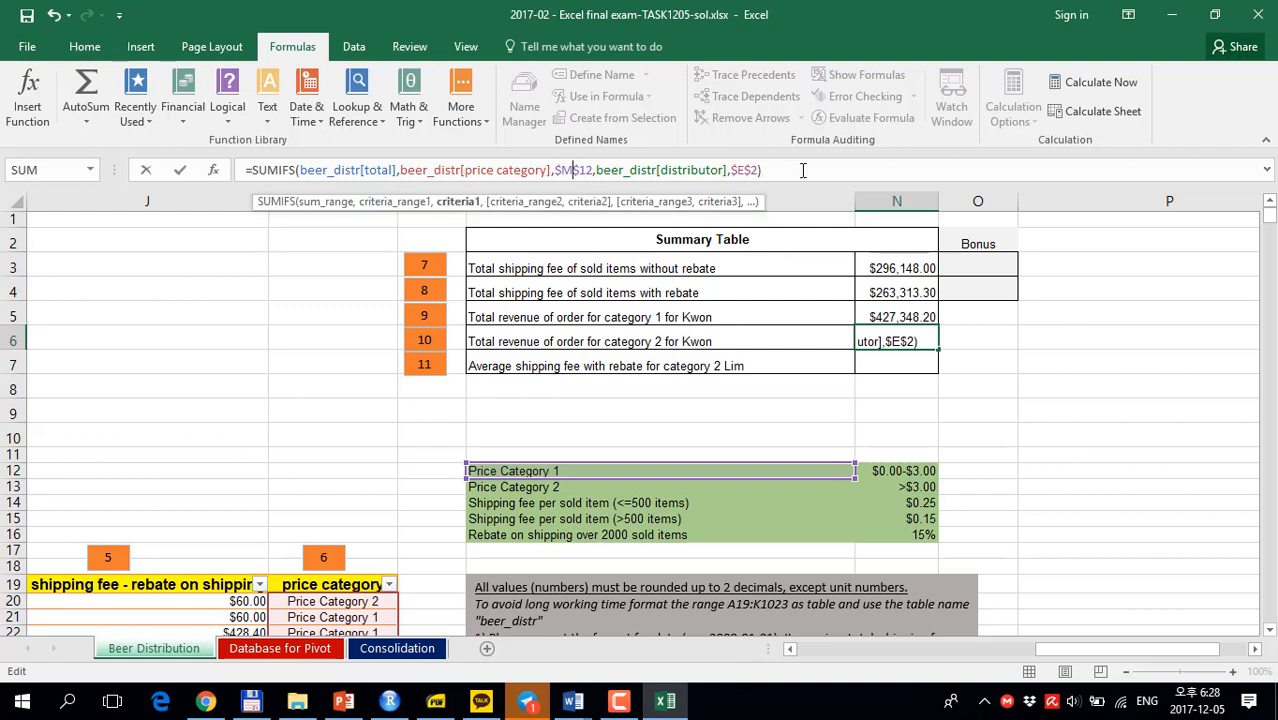
pyautogui.press('Right')
pyautogui.press('Right')
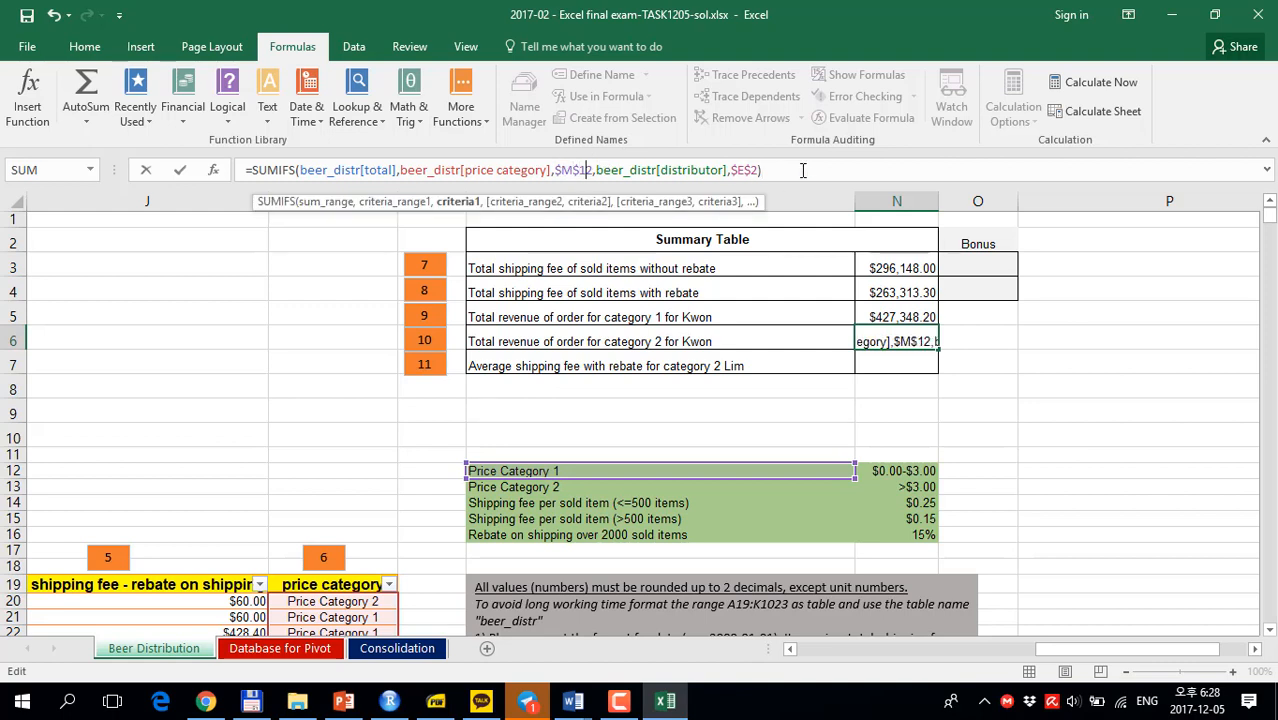
pyautogui.press('BackSpace')
pyautogui.write('3')
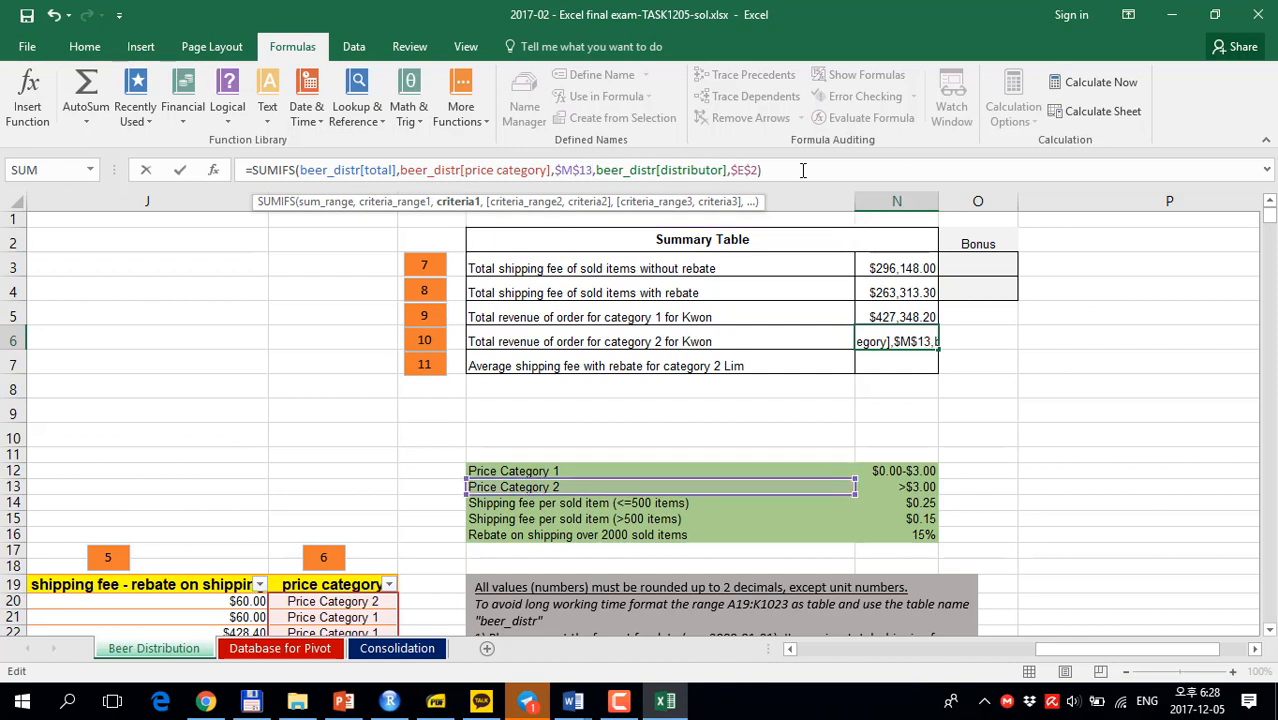
pyautogui.click(736, 170)
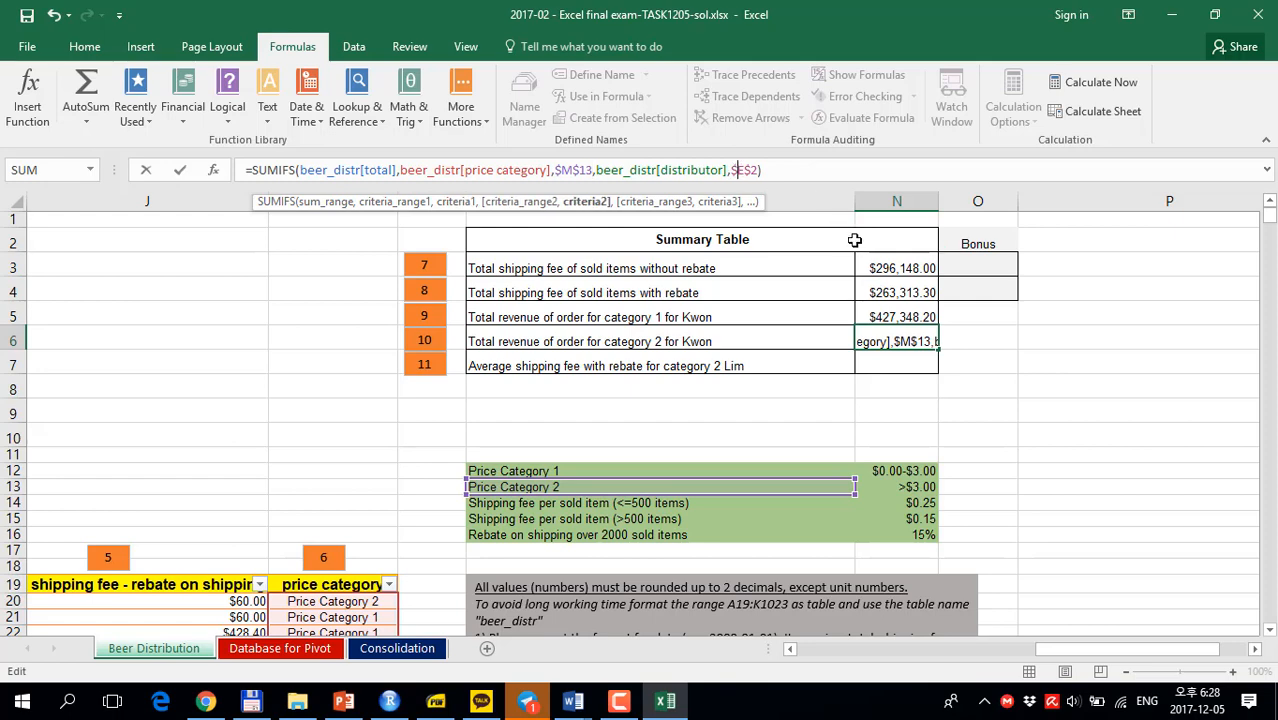
pyautogui.press('Return')
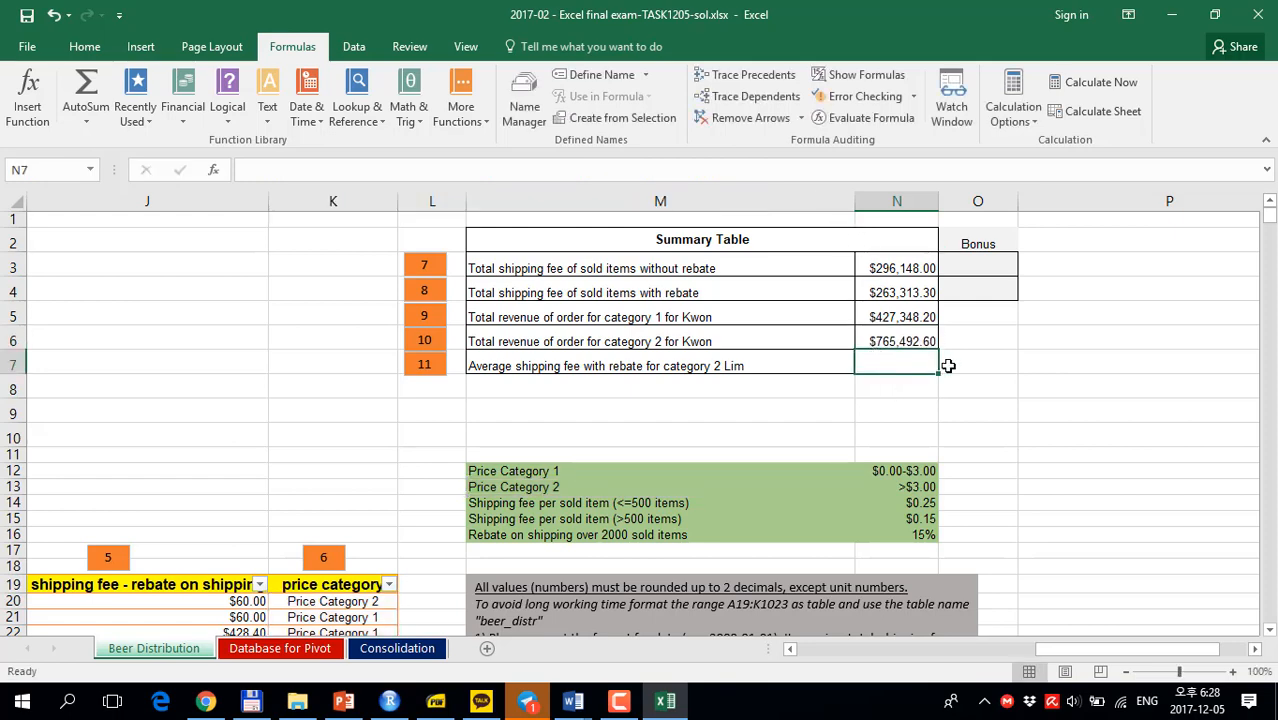
# Start an AVERAGEIFS formula in N7 for the category 2 average shipping fee with rebate.
pyautogui.write('=')
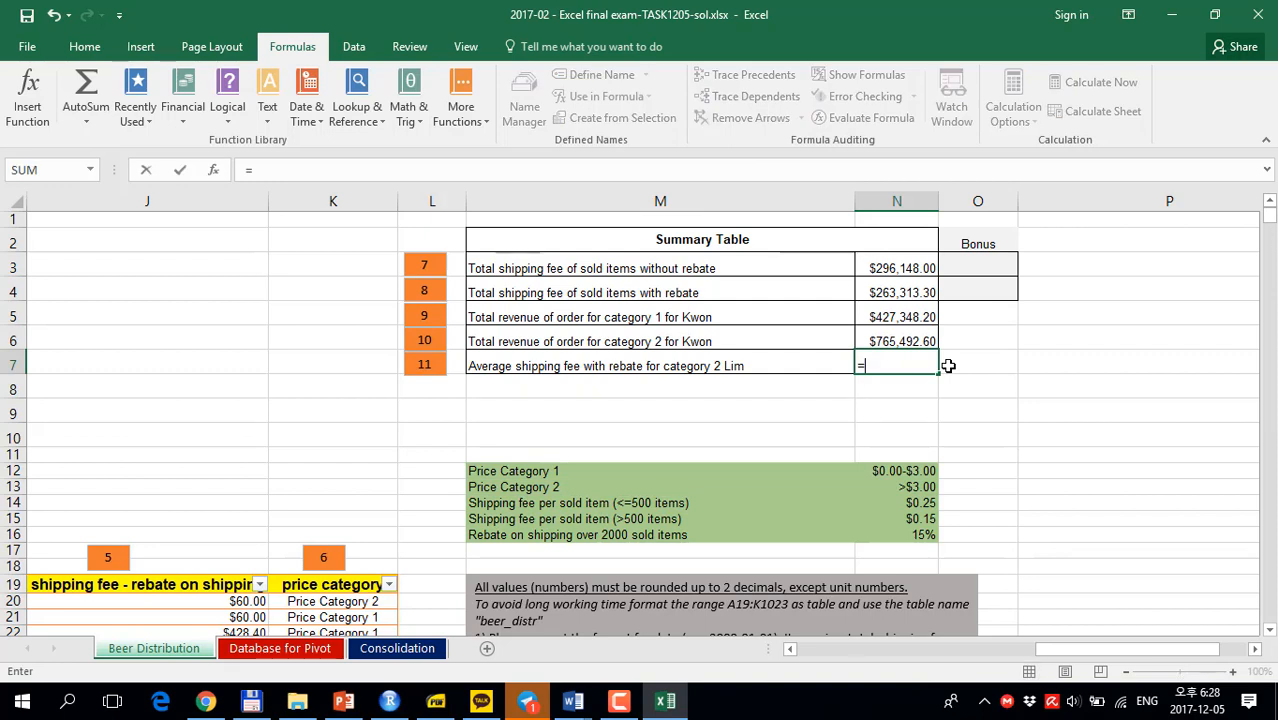
pyautogui.write('aver')
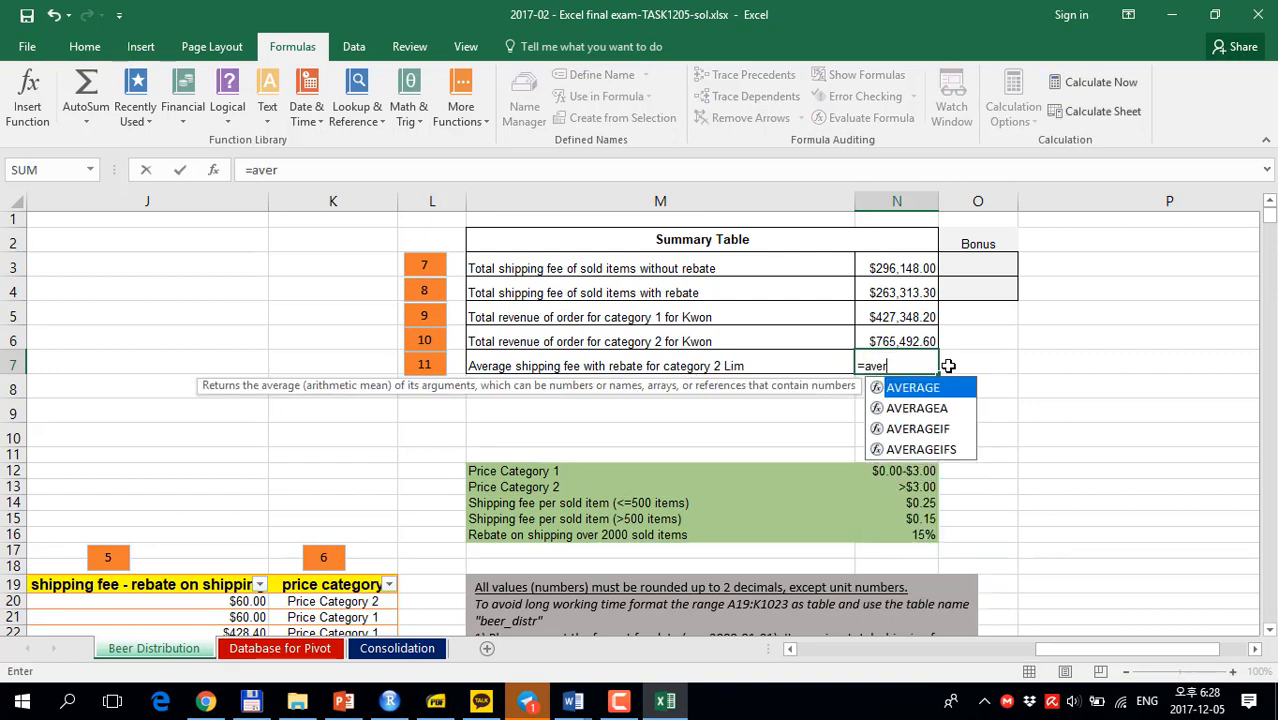
pyautogui.write('ageig\x0cs')
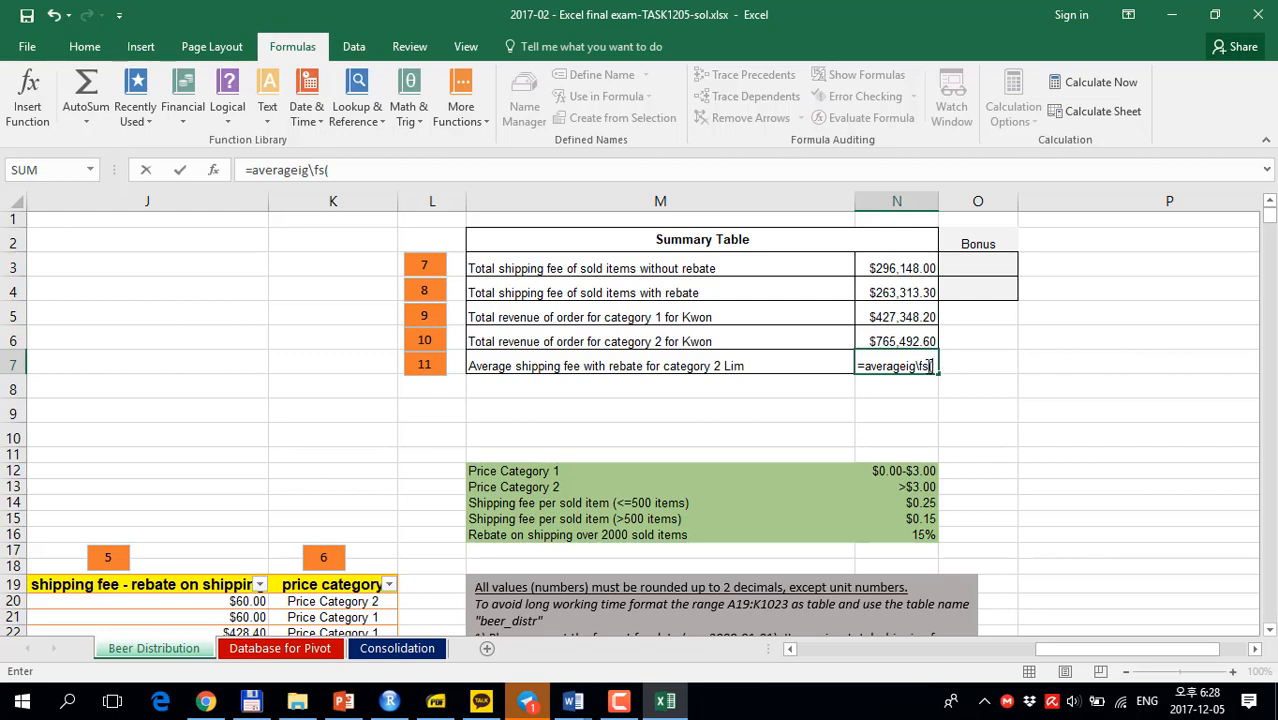
pyautogui.click(314, 170)
pyautogui.press('BackSpace')
pyautogui.click(341, 171)
pyautogui.press('BackSpace')
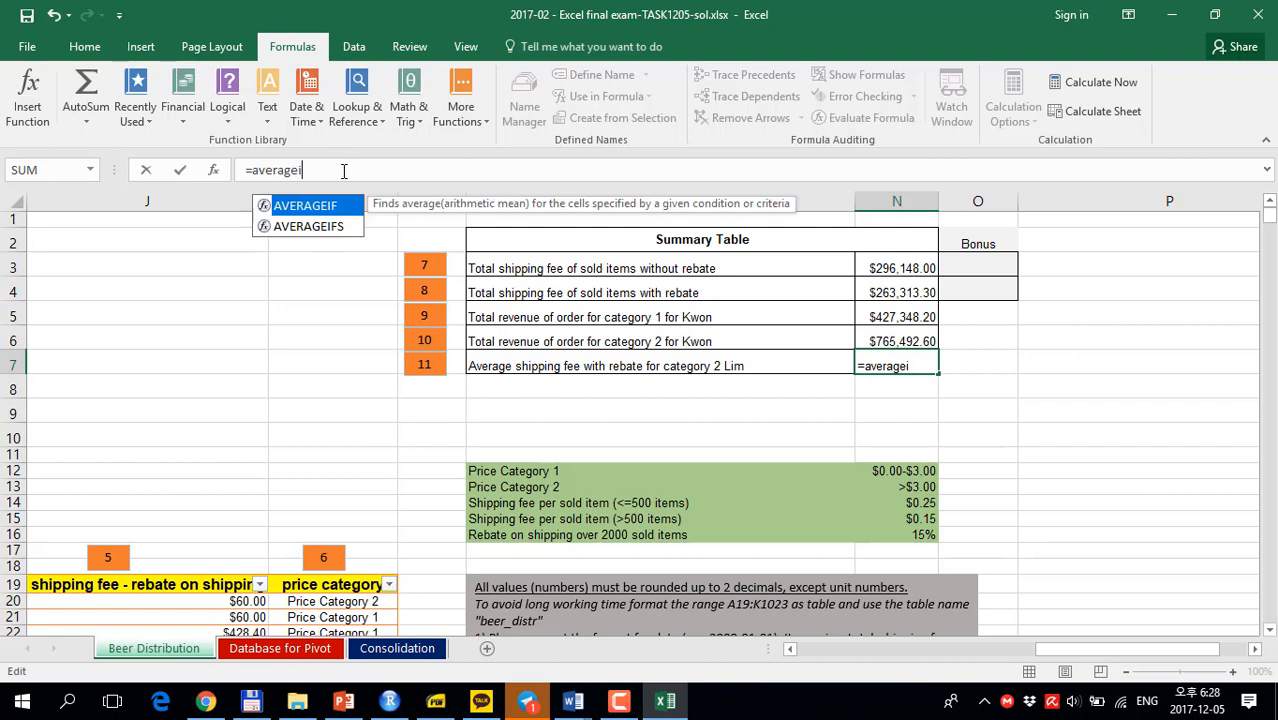
pyautogui.write('fs(')
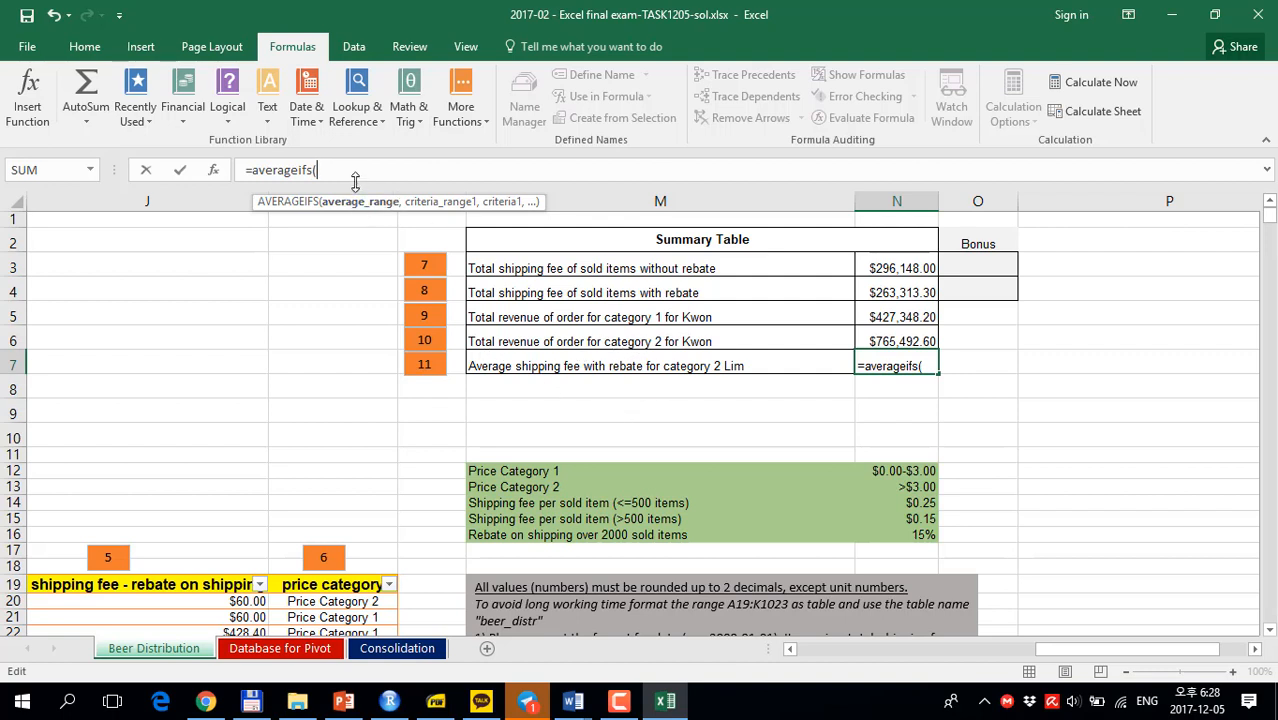
# Set beer_distr[shipping fee - rebate on shipping] as the average range of the AVERAGEIFS formula.
pyautogui.write('bee')
pyautogui.doubleClick(351, 219)
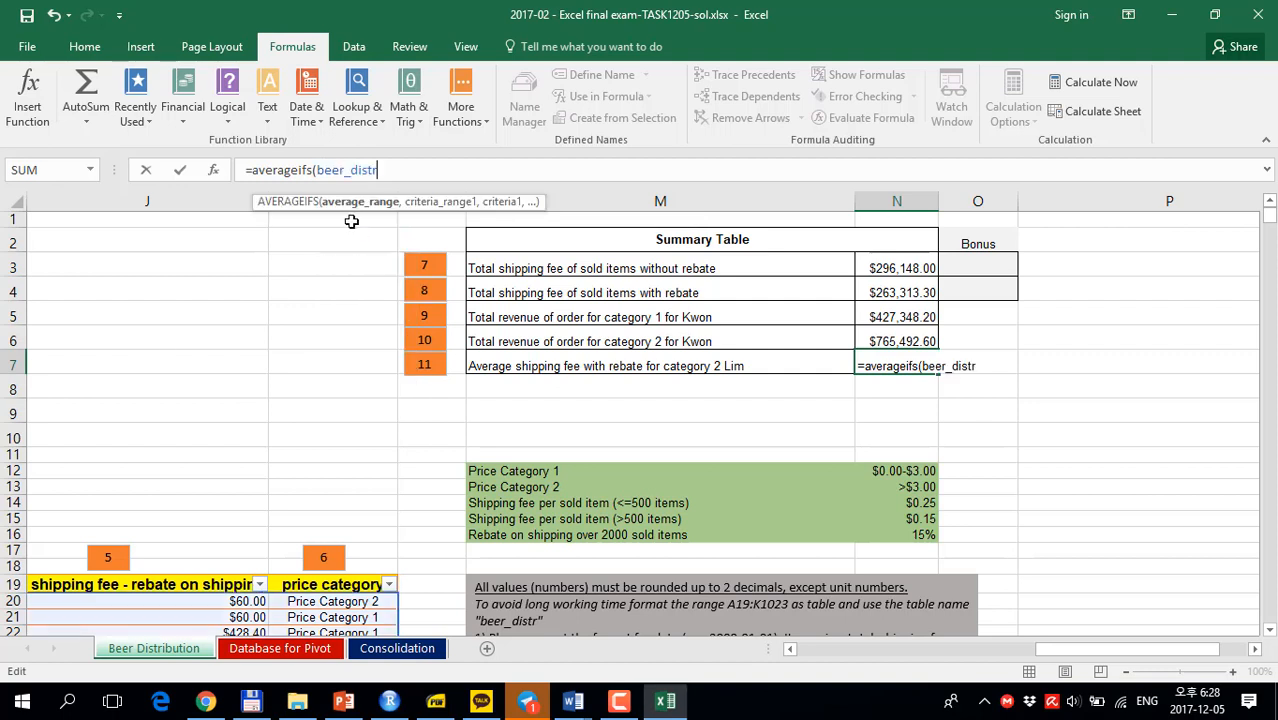
pyautogui.write('[sh')
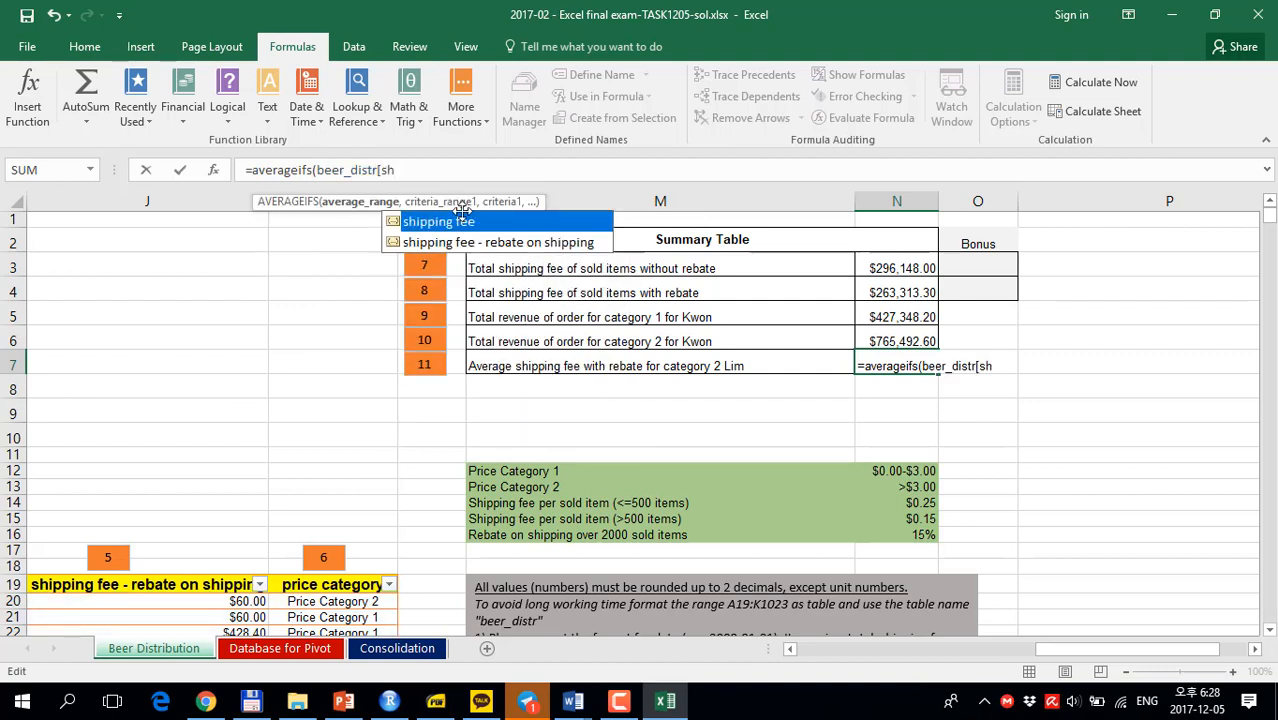
pyautogui.doubleClick(484, 242)
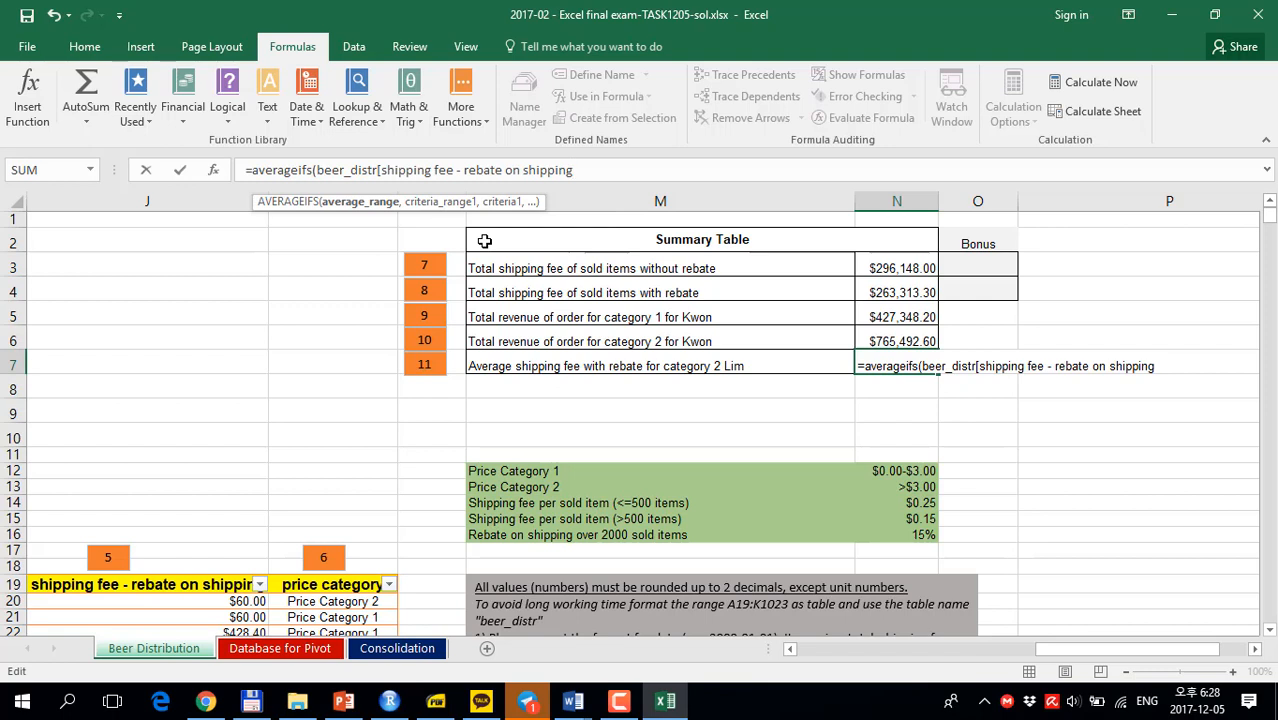
pyautogui.write(']')
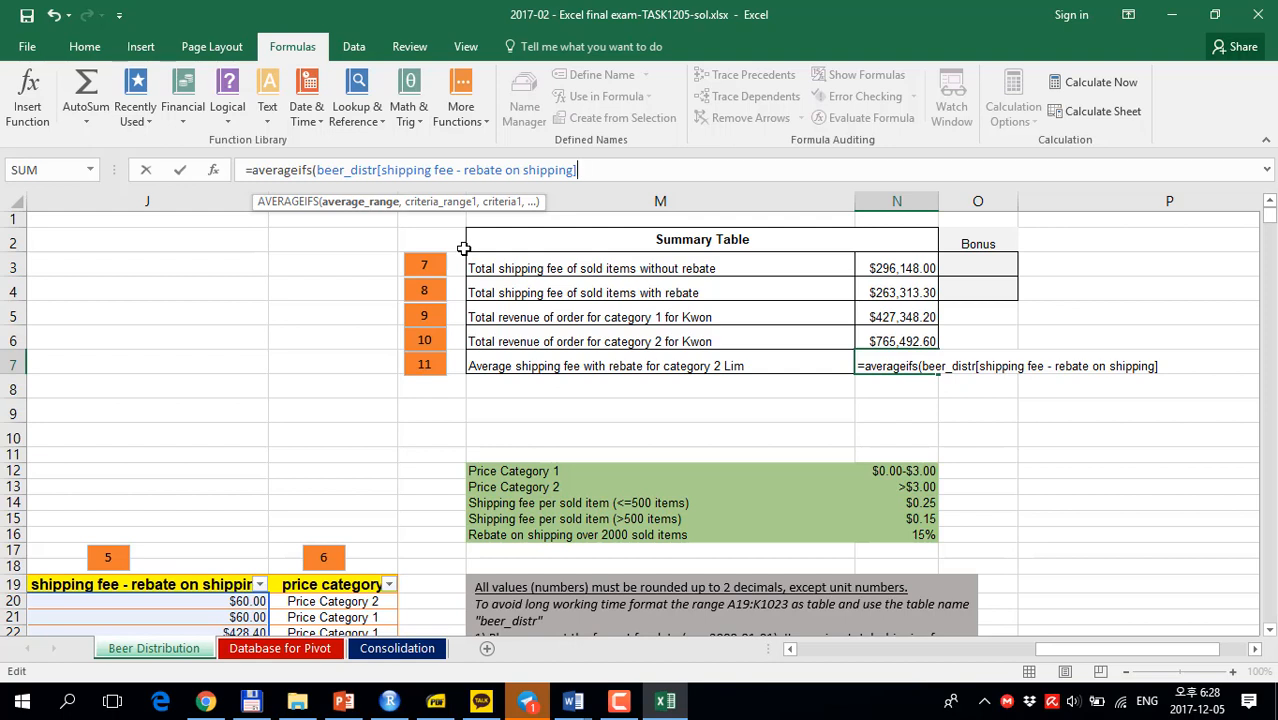
pyautogui.write(',')
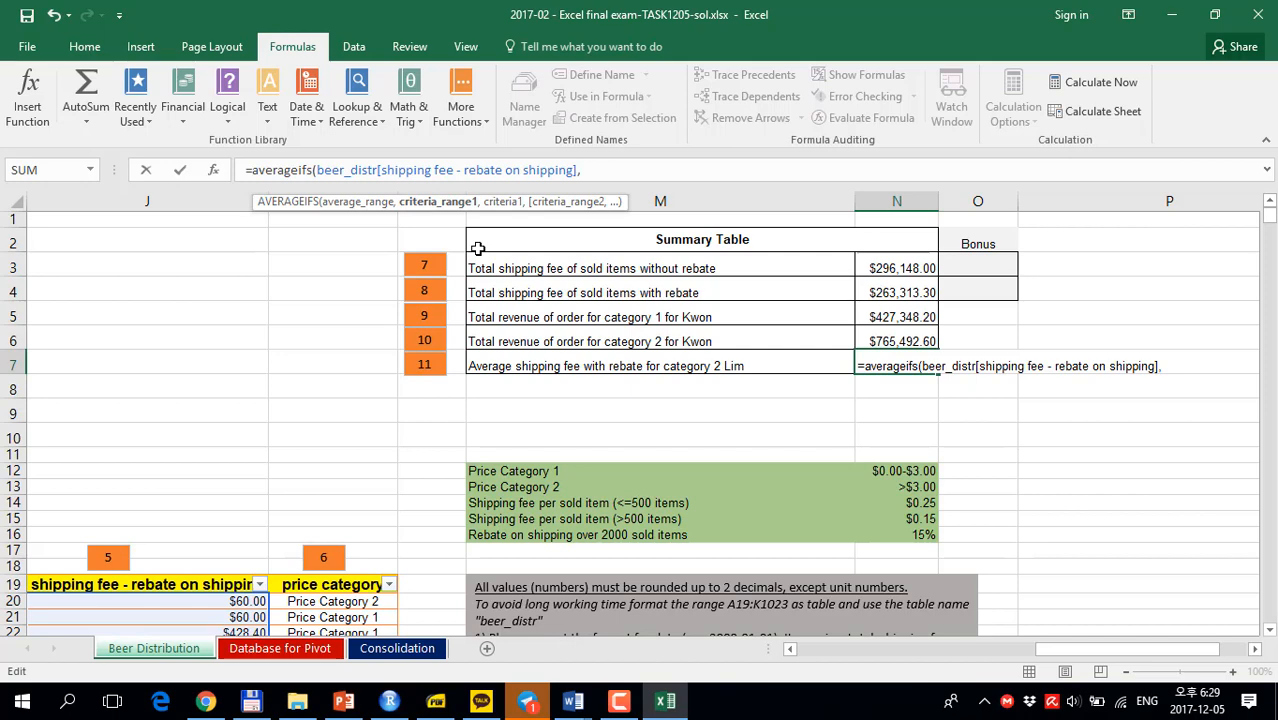
# Add beer_distr[price category] as the first criteria range with $M$13 (Price Category 2) as its criterion.
pyautogui.write('bee')
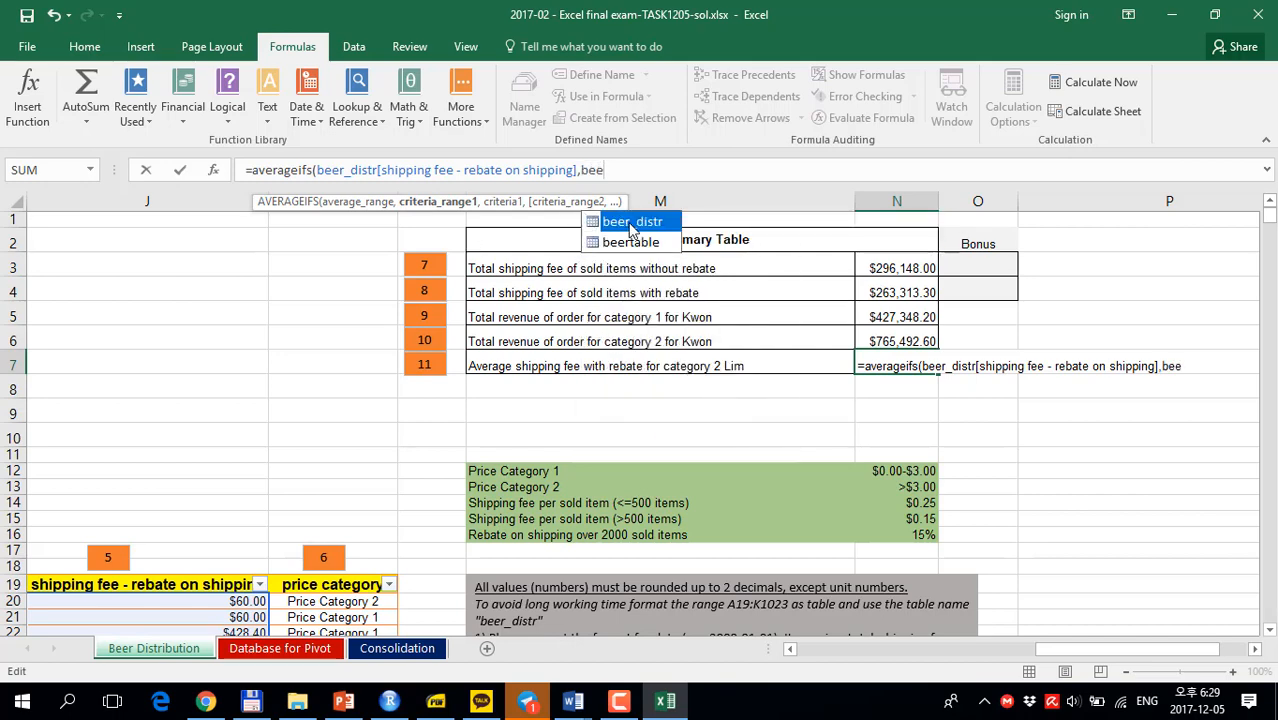
pyautogui.press('Tab')
pyautogui.write('[')
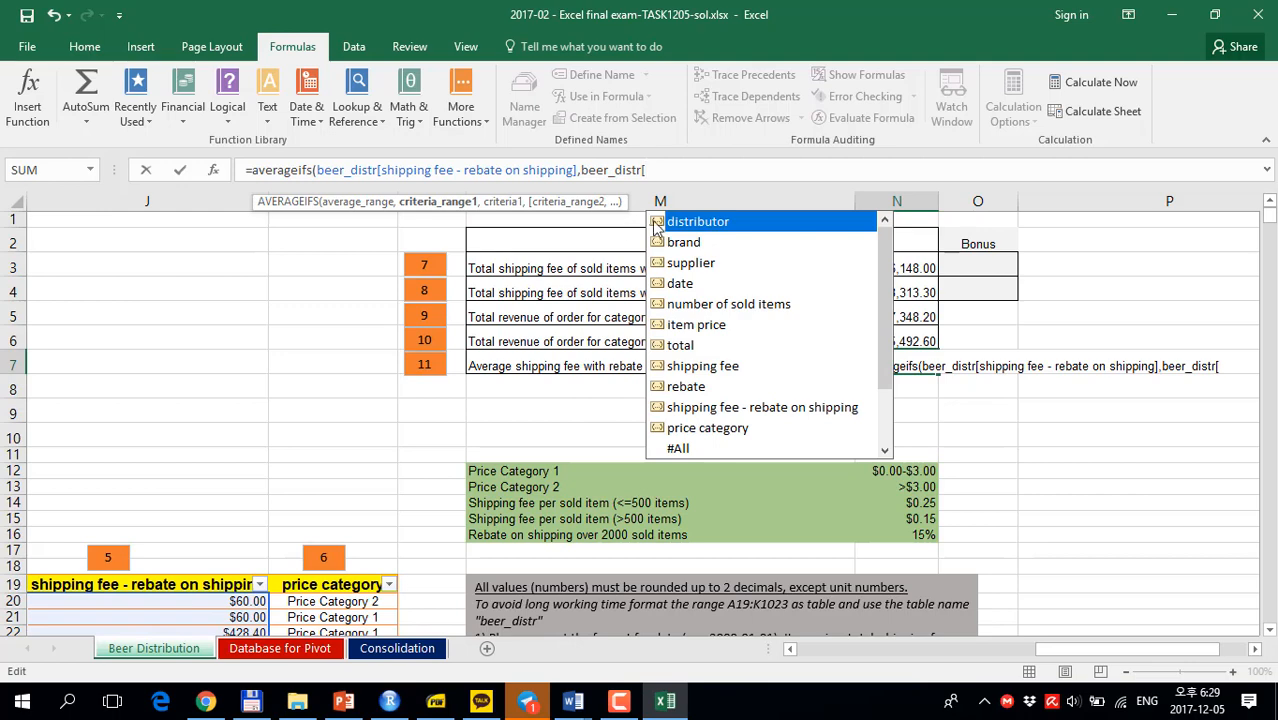
pyautogui.doubleClick(704, 428)
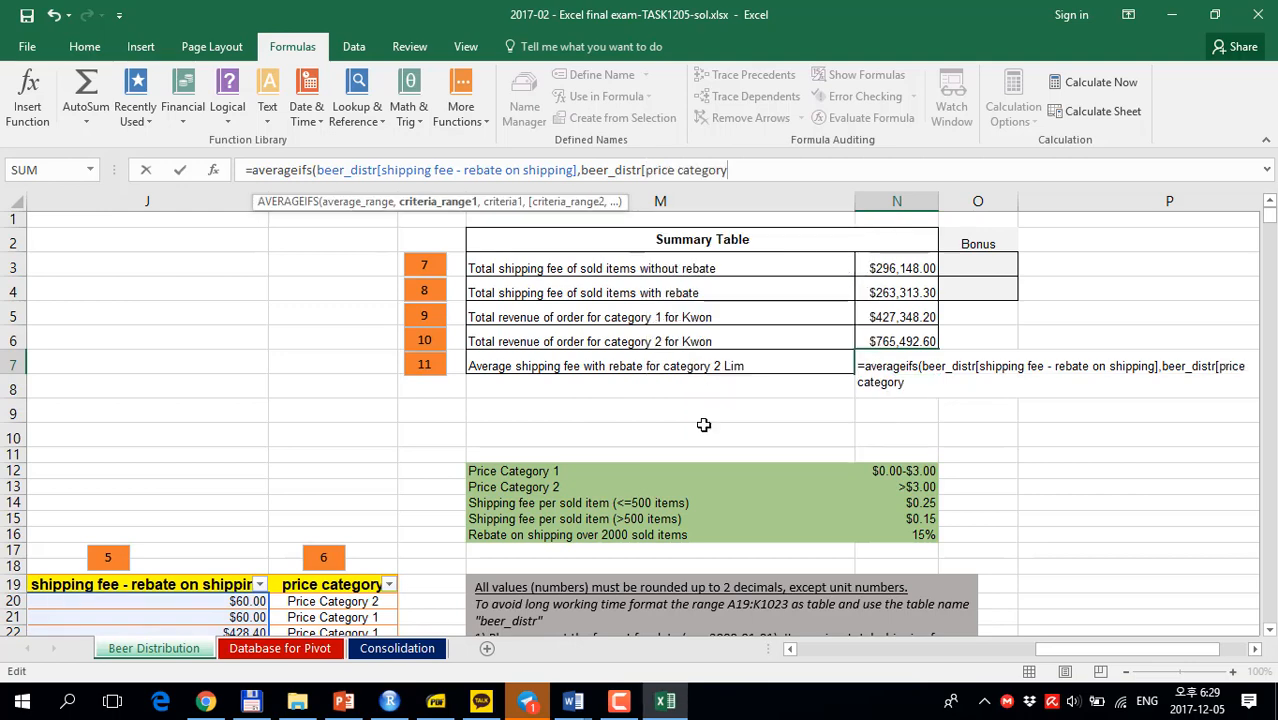
pyautogui.write(',')
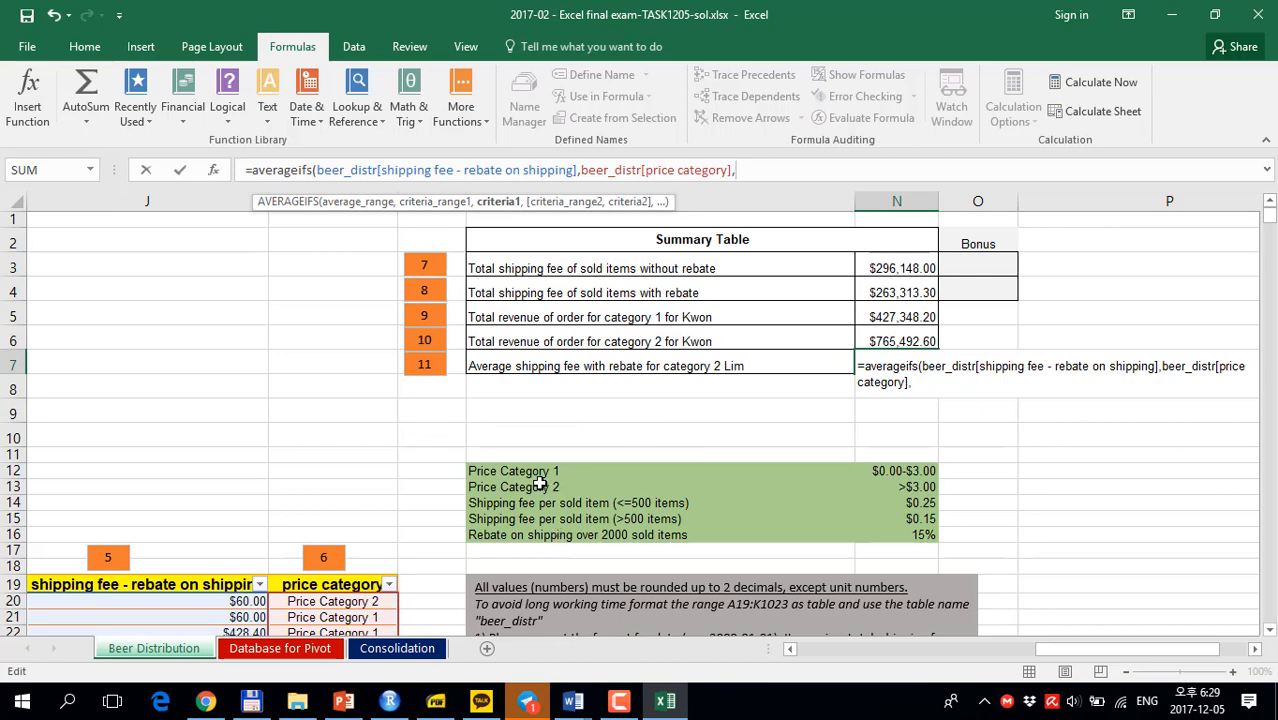
pyautogui.click(540, 484)
pyautogui.press('F4')
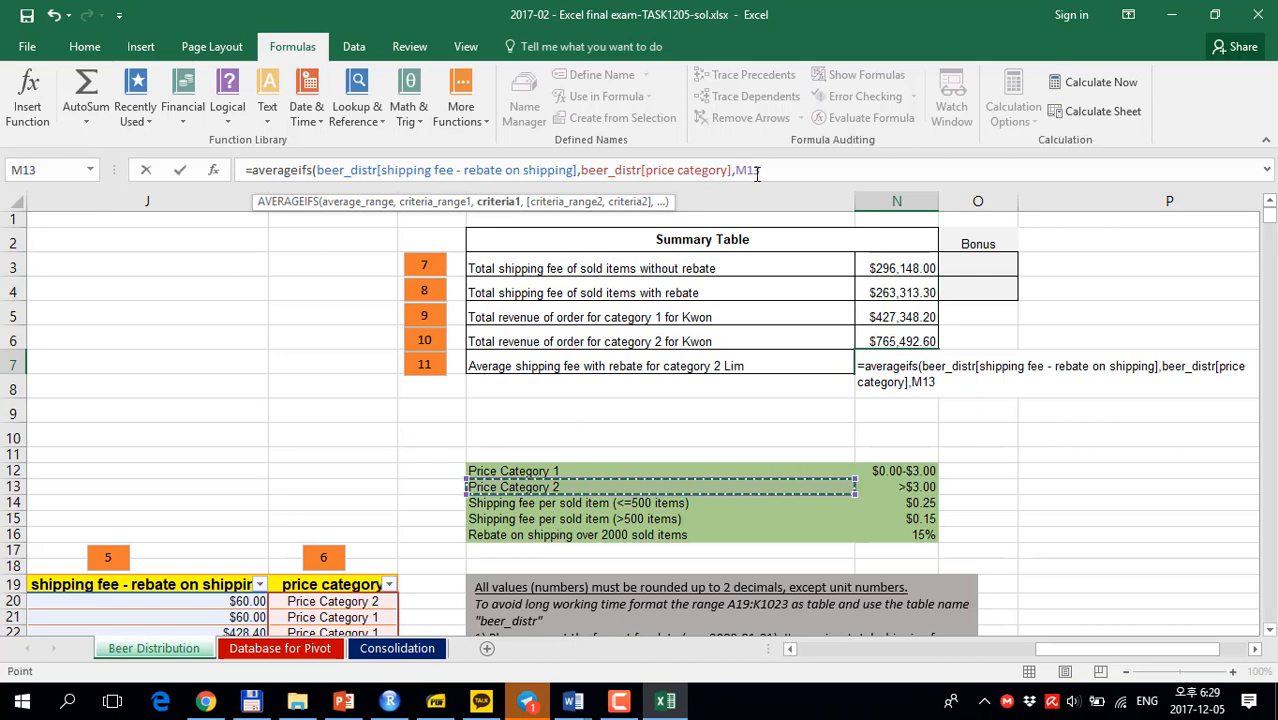
pyautogui.write(',')
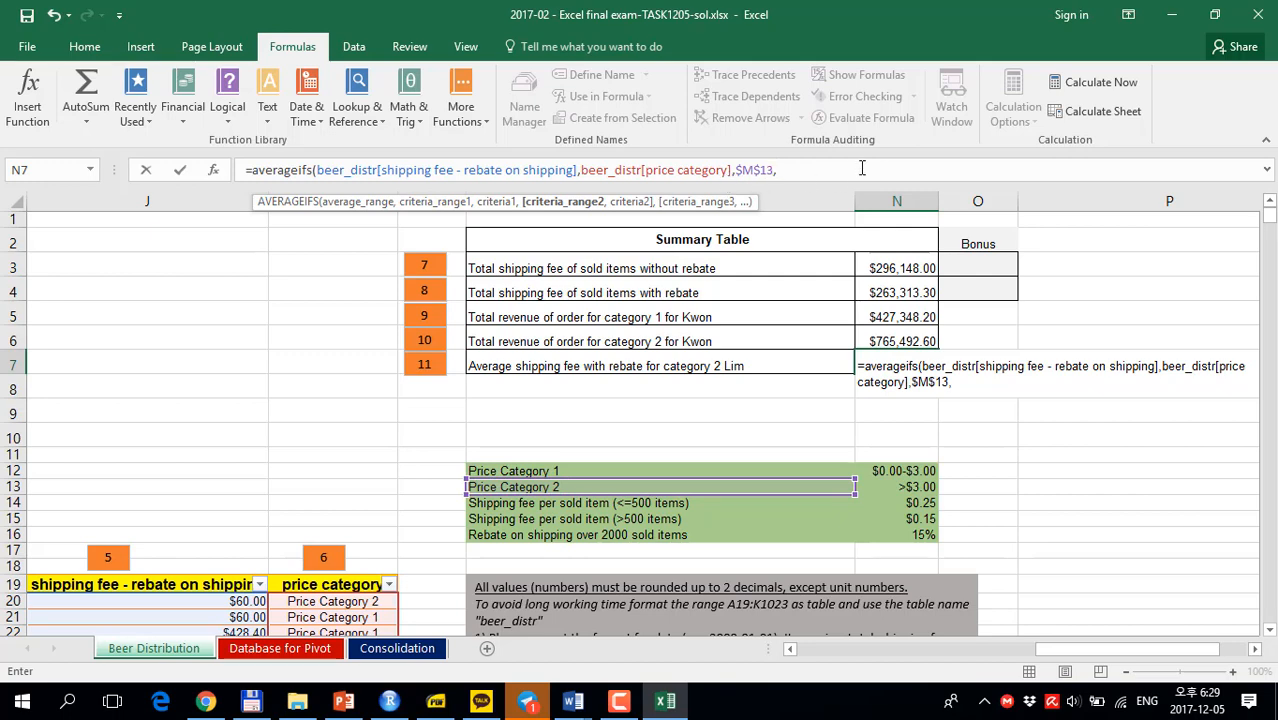
# Add beer_distr[distributor] as the second criteria range with $E$6 as its criterion, and enter the AVERAGEIFS formula.
pyautogui.write('bee')
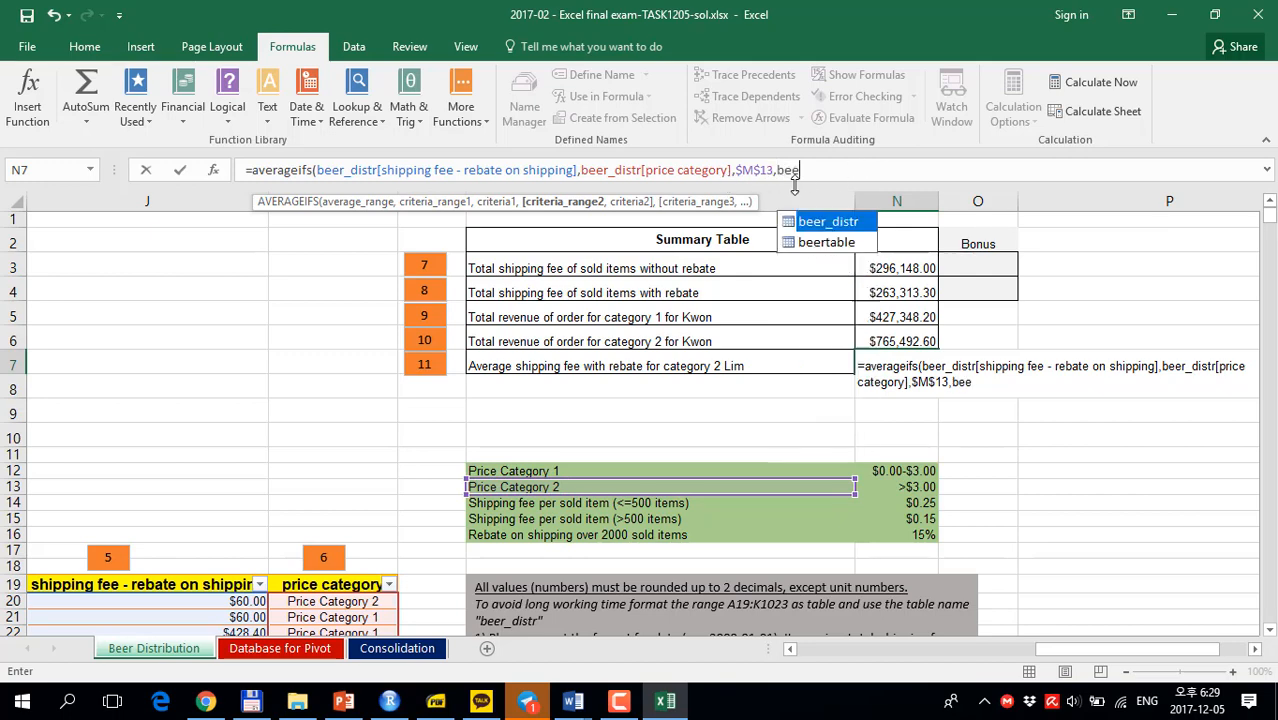
pyautogui.doubleClick(835, 222)
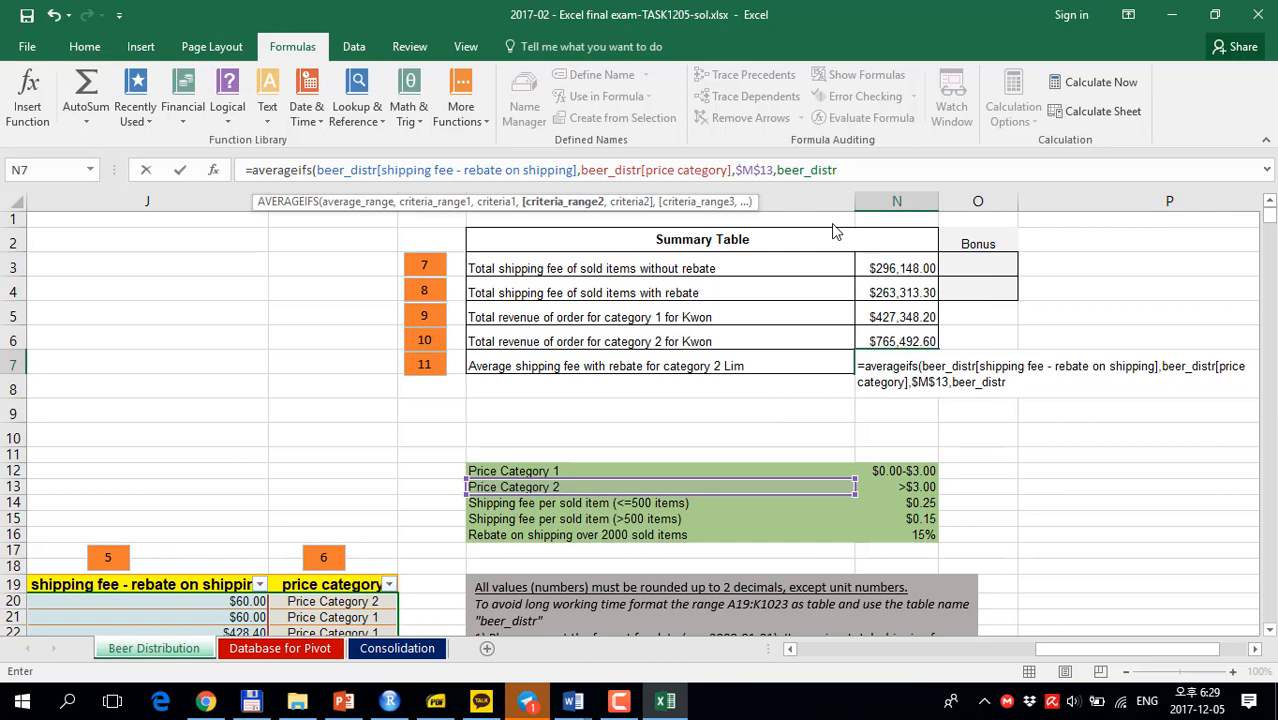
pyautogui.write('[d')
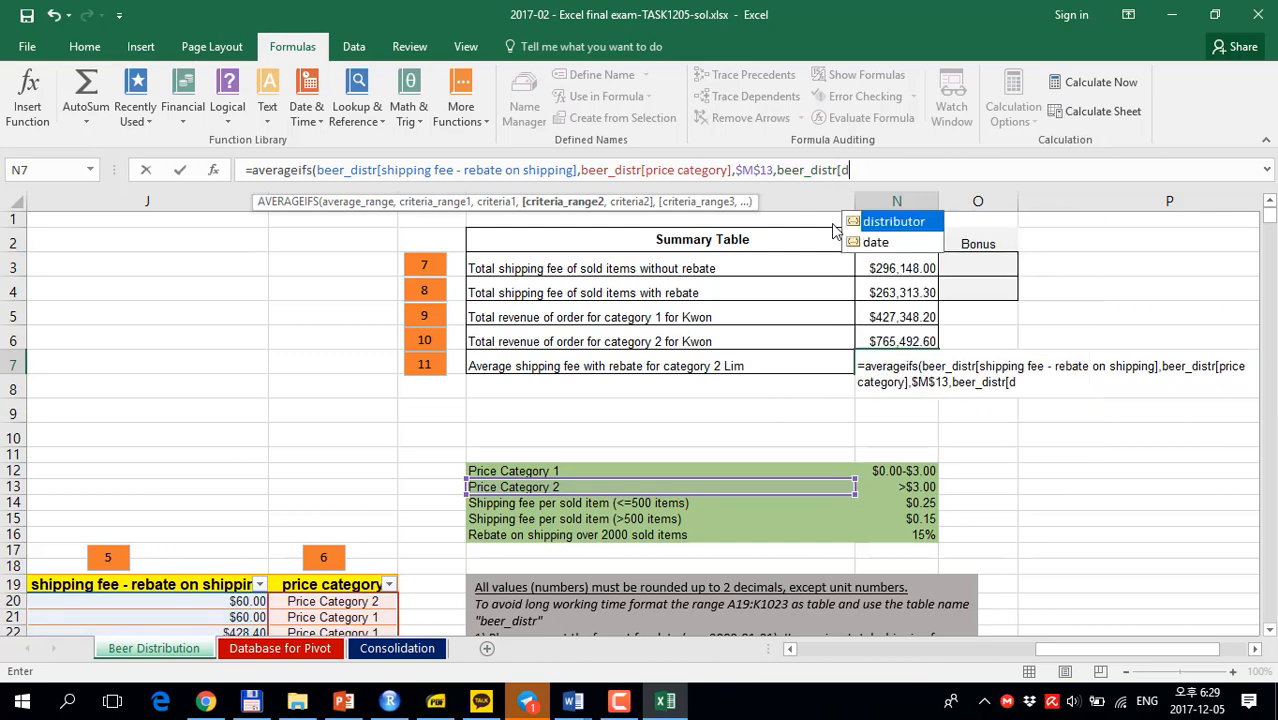
pyautogui.doubleClick(906, 221)
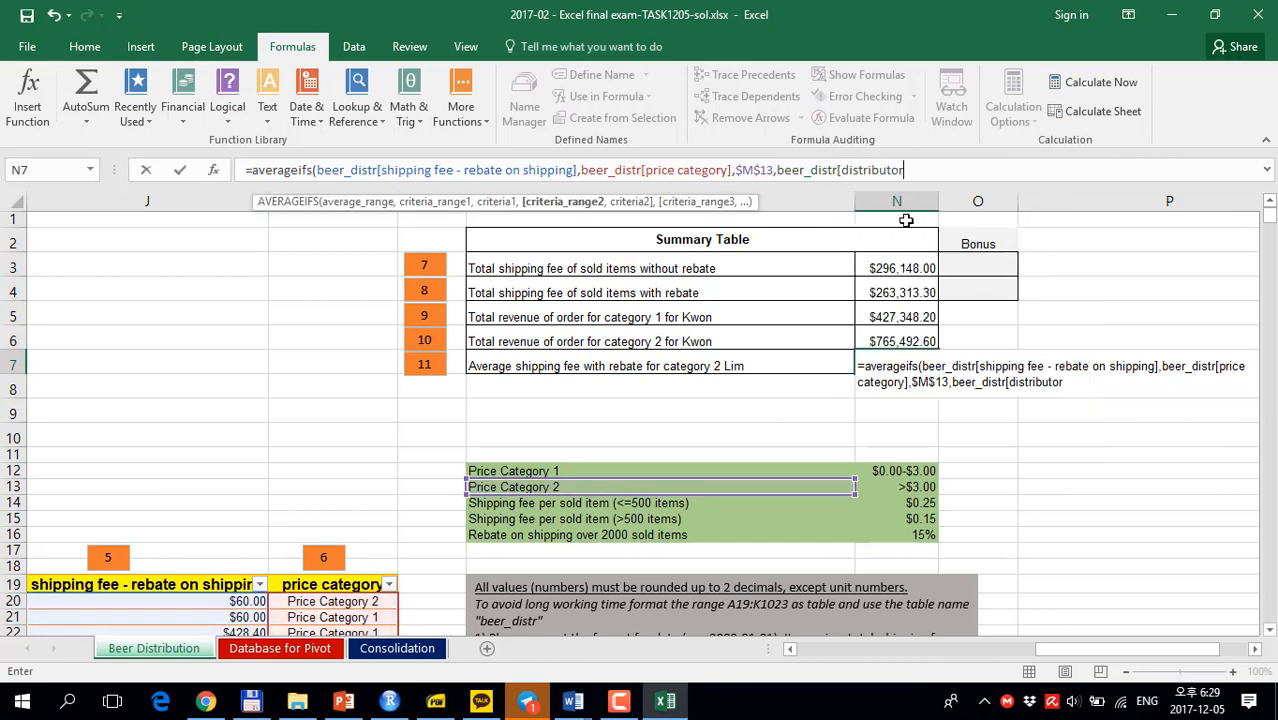
pyautogui.write('],')
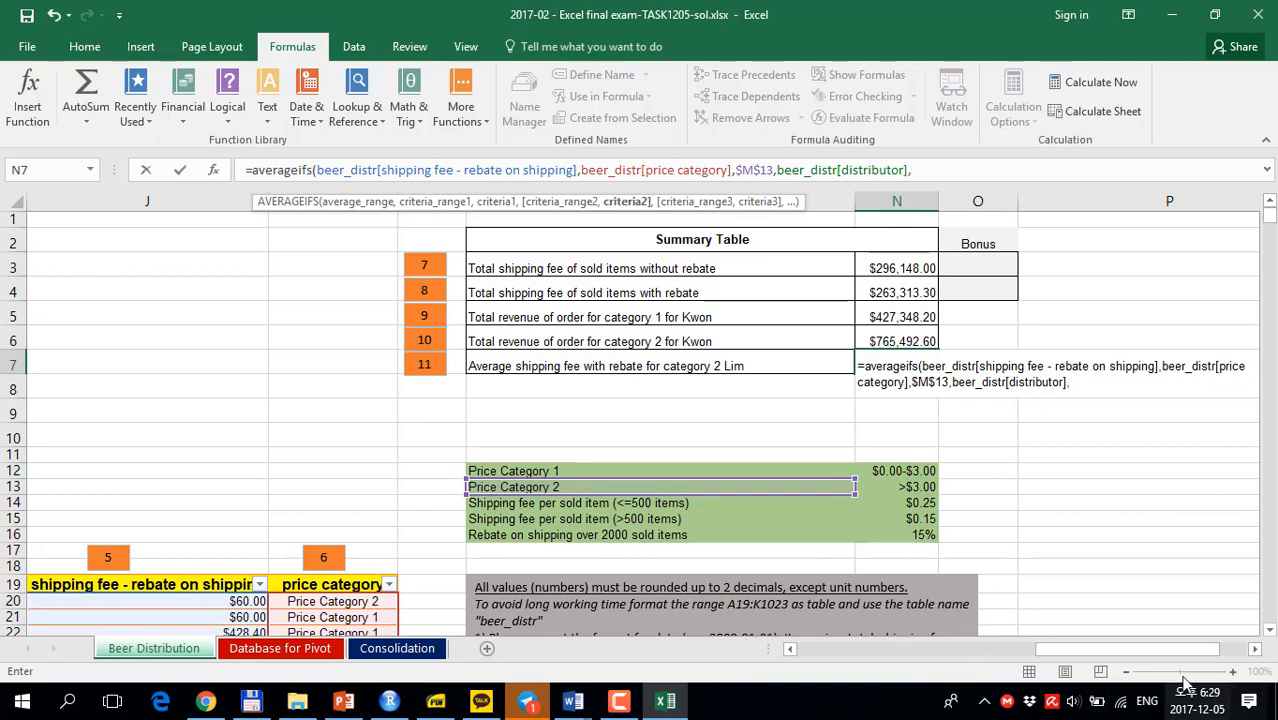
pyautogui.moveTo(1145, 650); pyautogui.dragTo(905, 649)
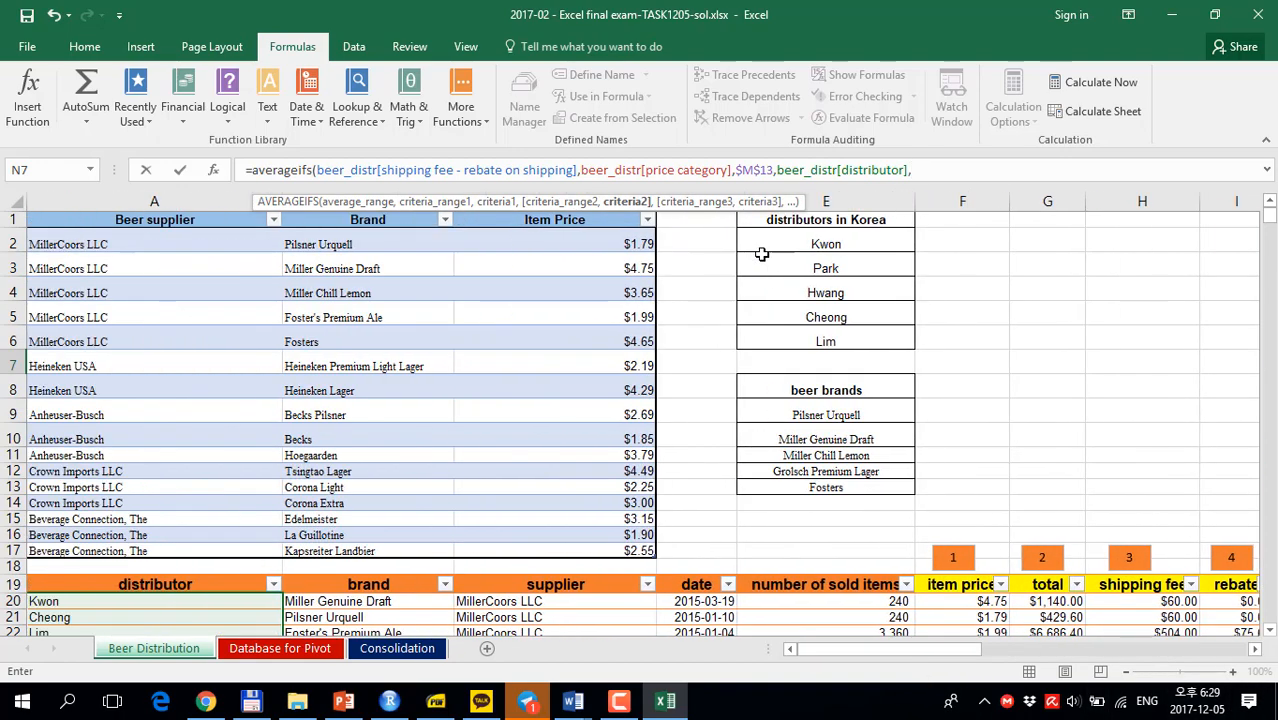
pyautogui.click(820, 342)
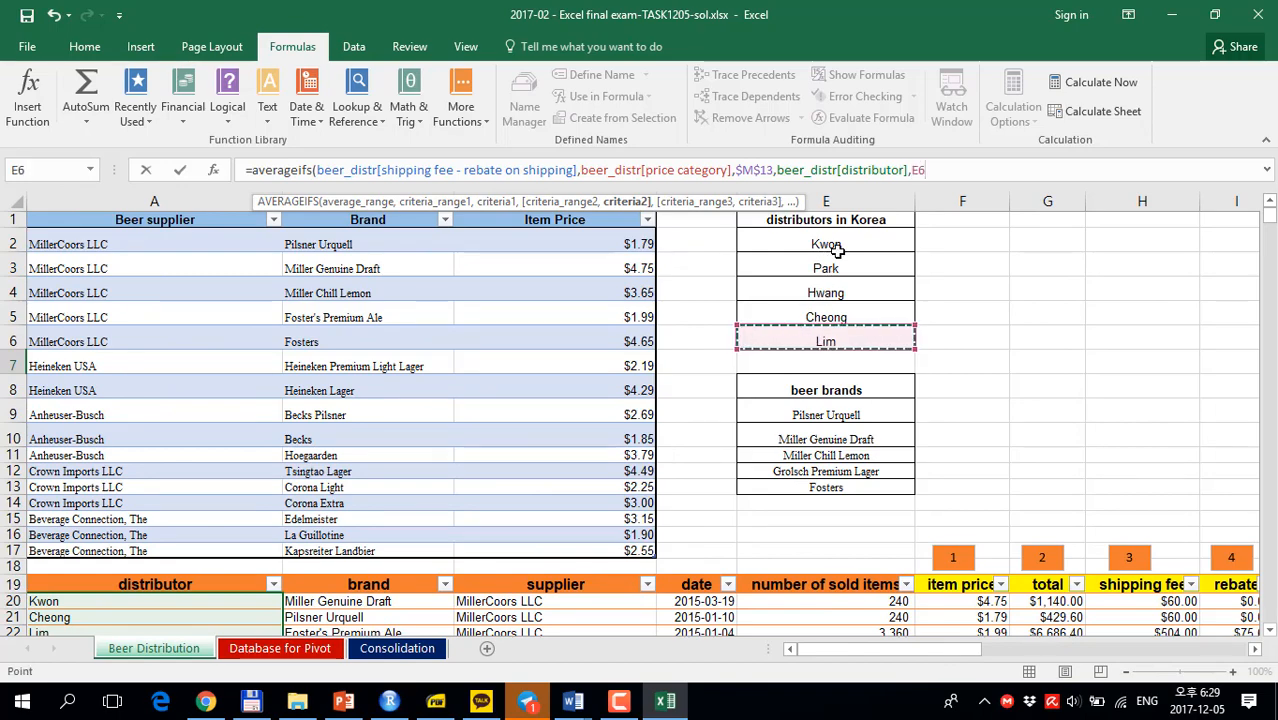
pyautogui.press('F4')
pyautogui.write(')')
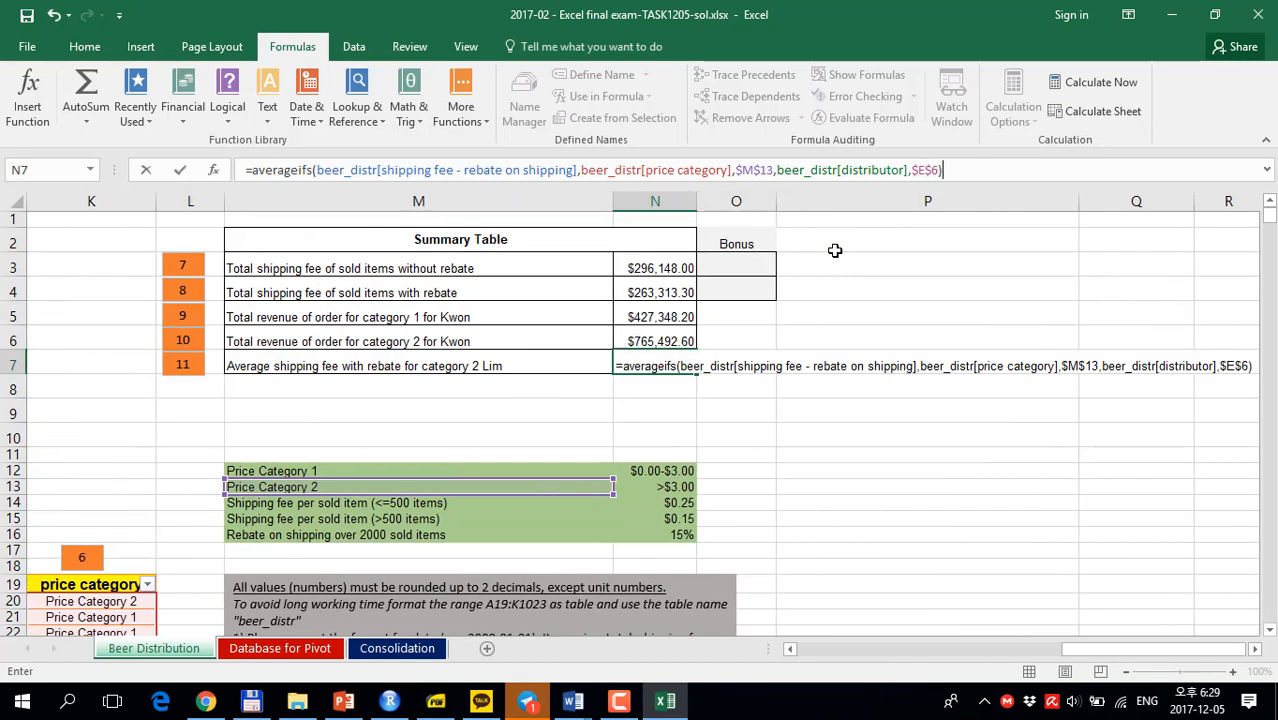
pyautogui.press('Return')
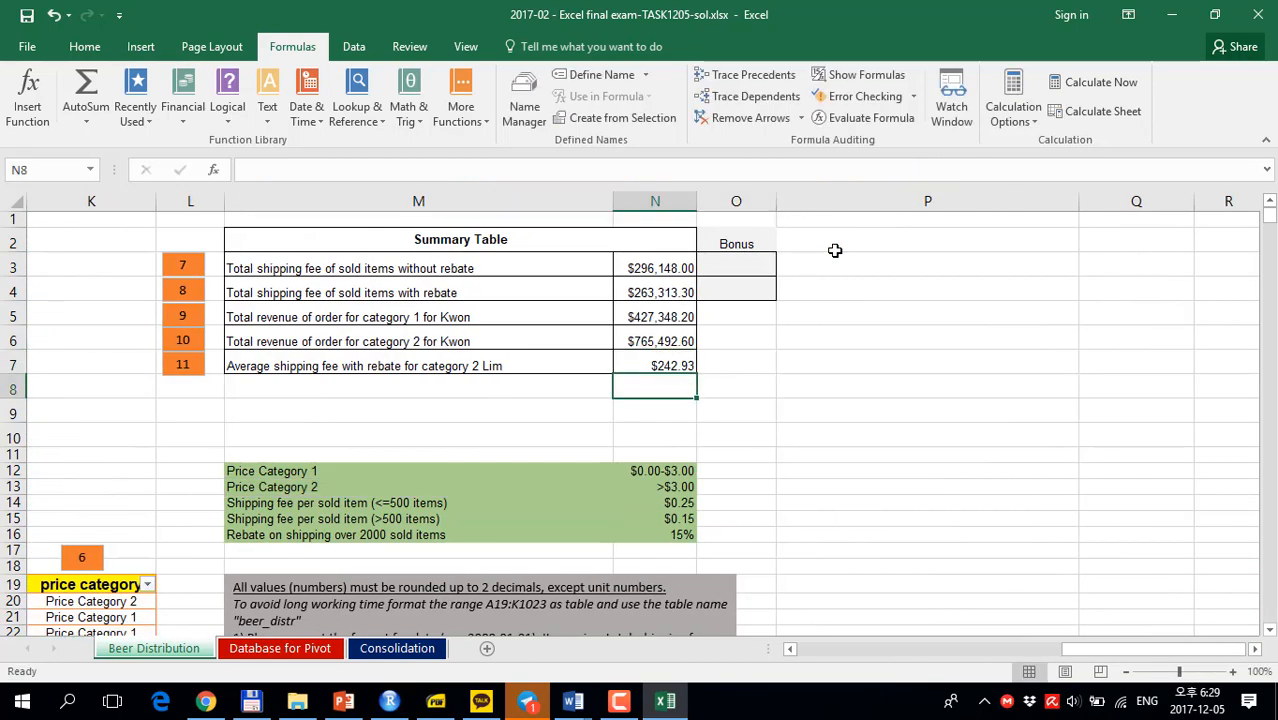
# Start a formula in bonus cell O3, beside the total shipping fee without rebate.
pyautogui.click(752, 262)
pyautogui.write('=')
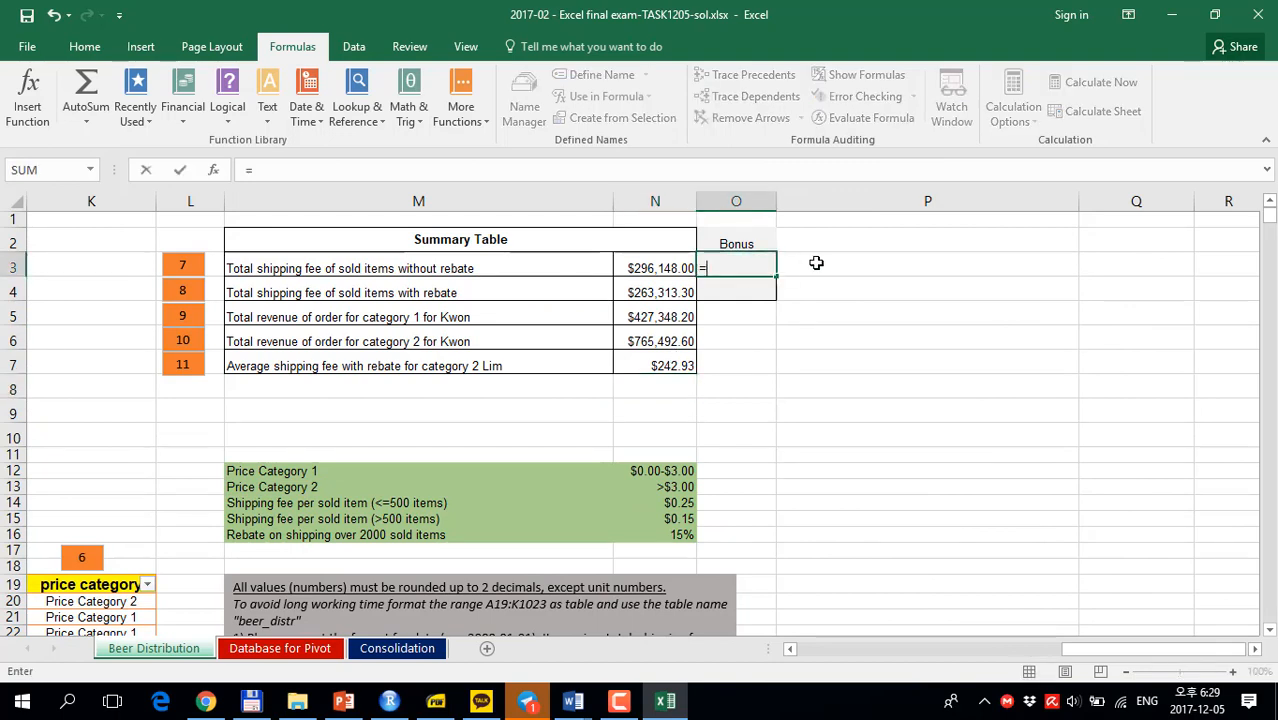
pyautogui.write('a')
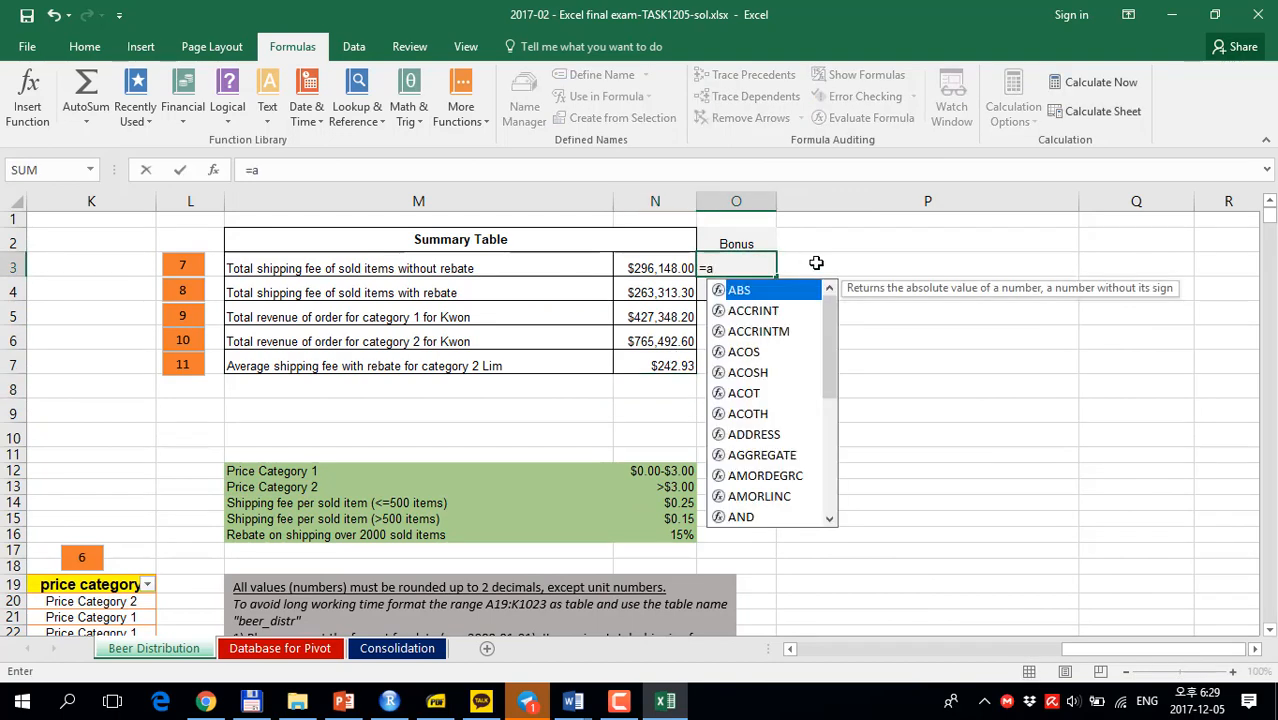
# Enter =AGGREGATE(9,4,beer_distr[shipping fee]) in Bonus cell O3 to total the shipping fees without rebate.
pyautogui.write('g')
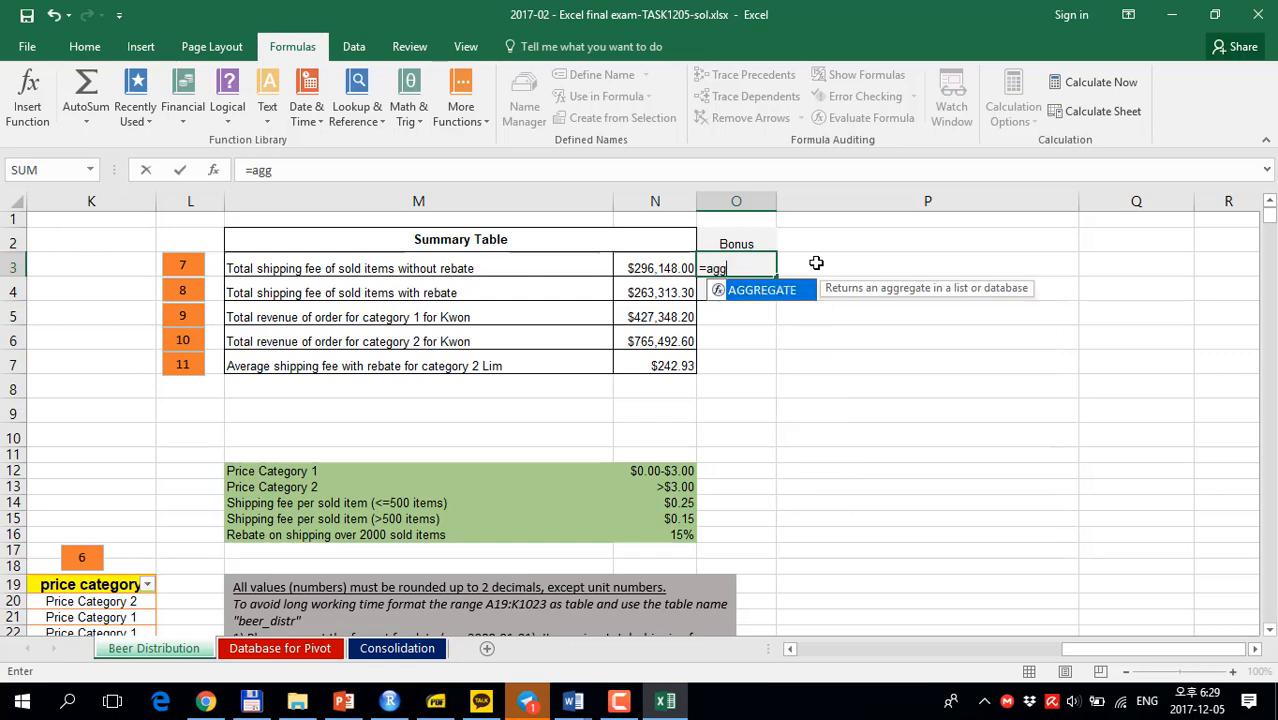
pyautogui.write('g')
pyautogui.doubleClick(783, 293)
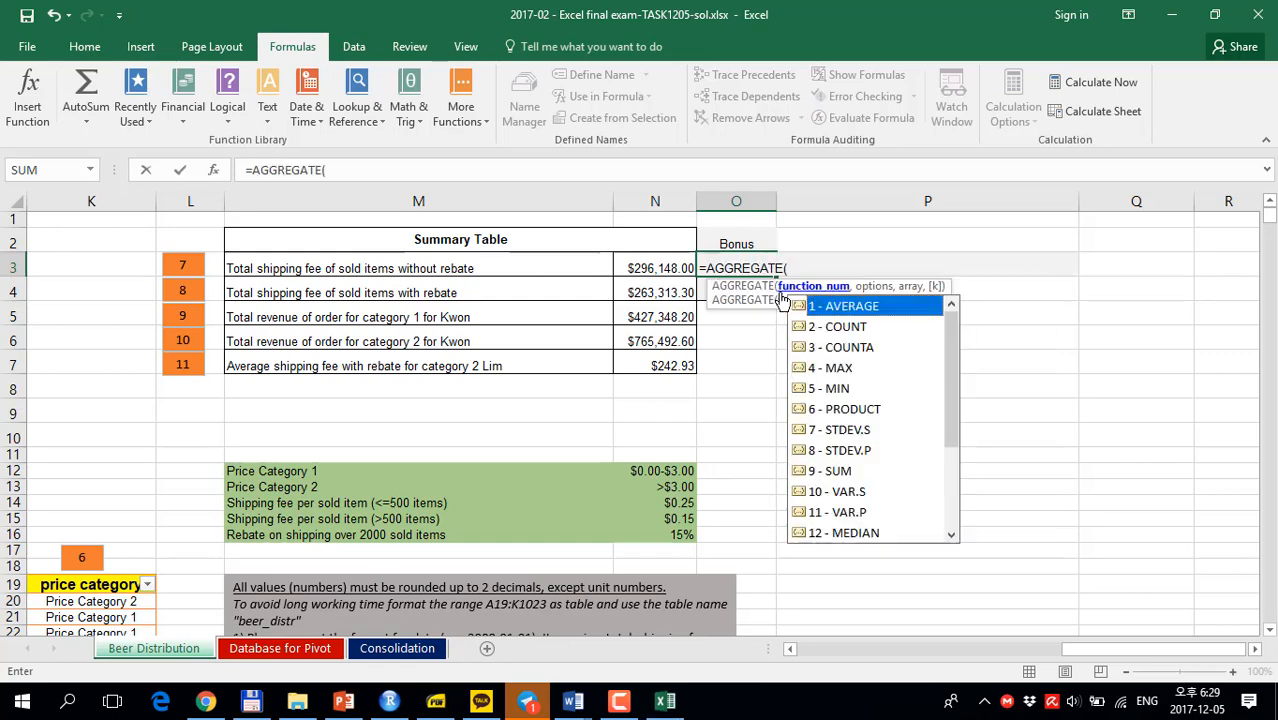
pyautogui.write('9,')
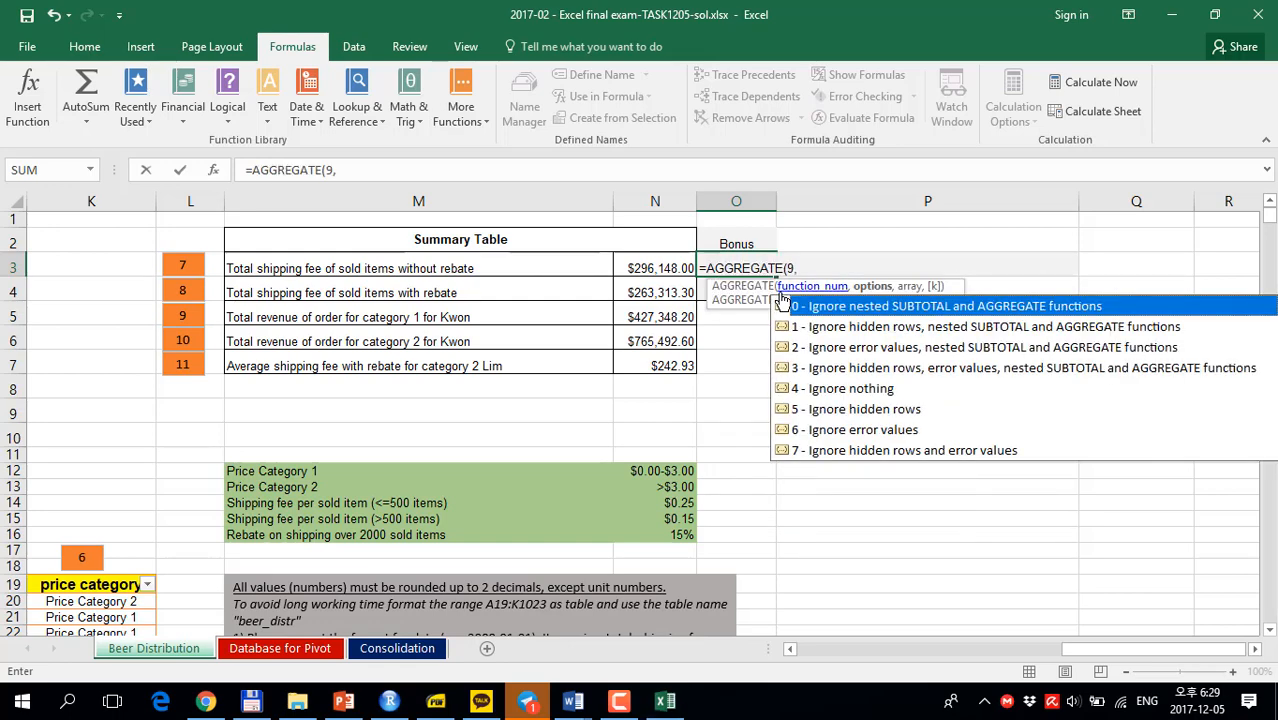
pyautogui.write('4,')
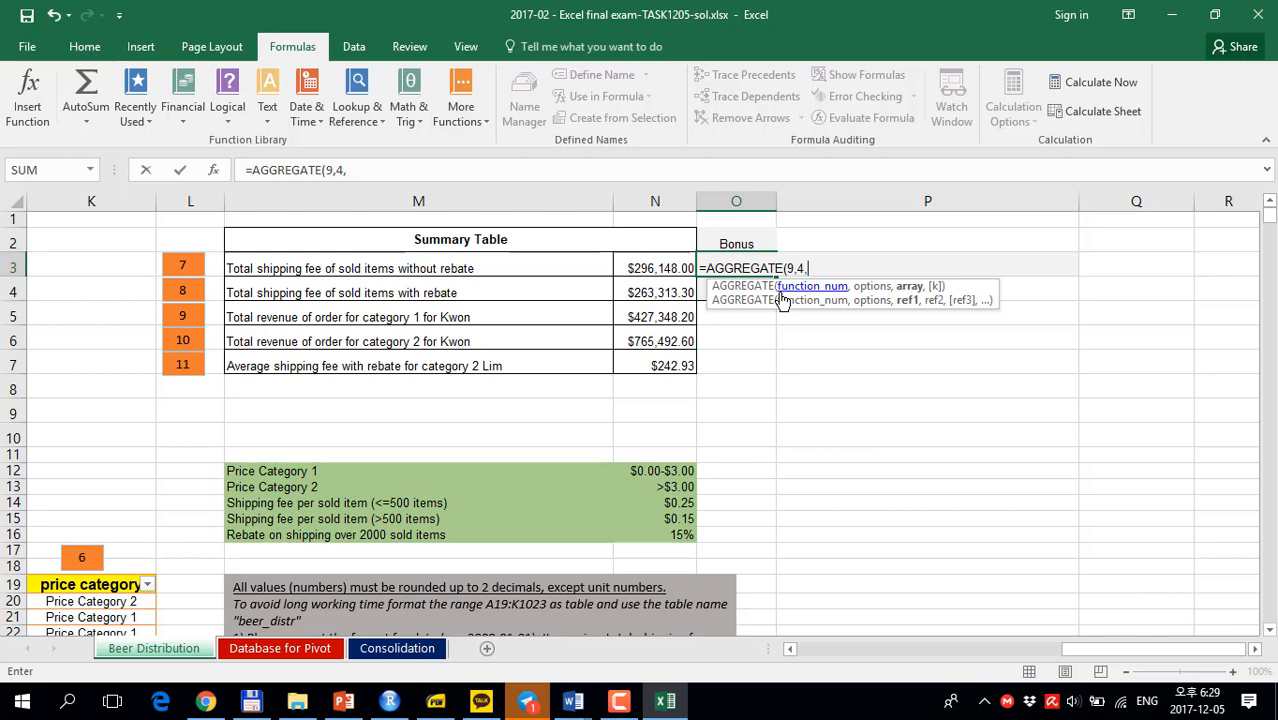
pyautogui.write('beer')
pyautogui.doubleClick(855, 306)
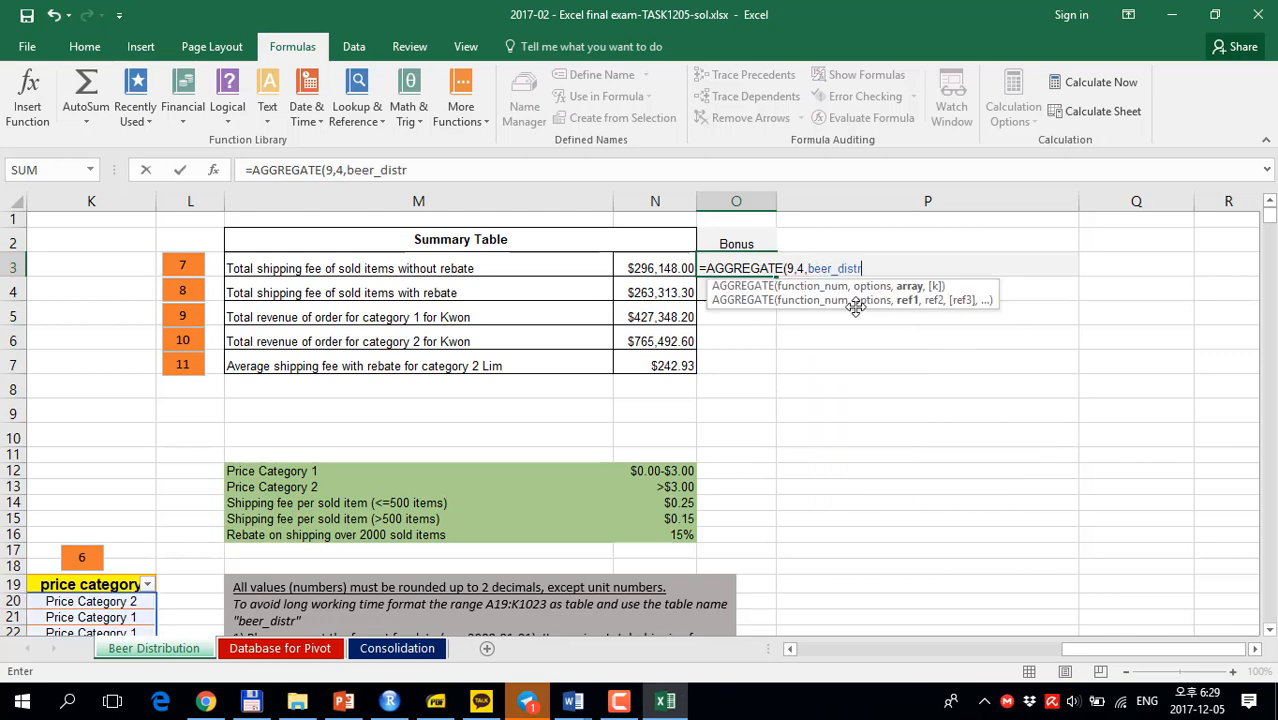
pyautogui.write('[')
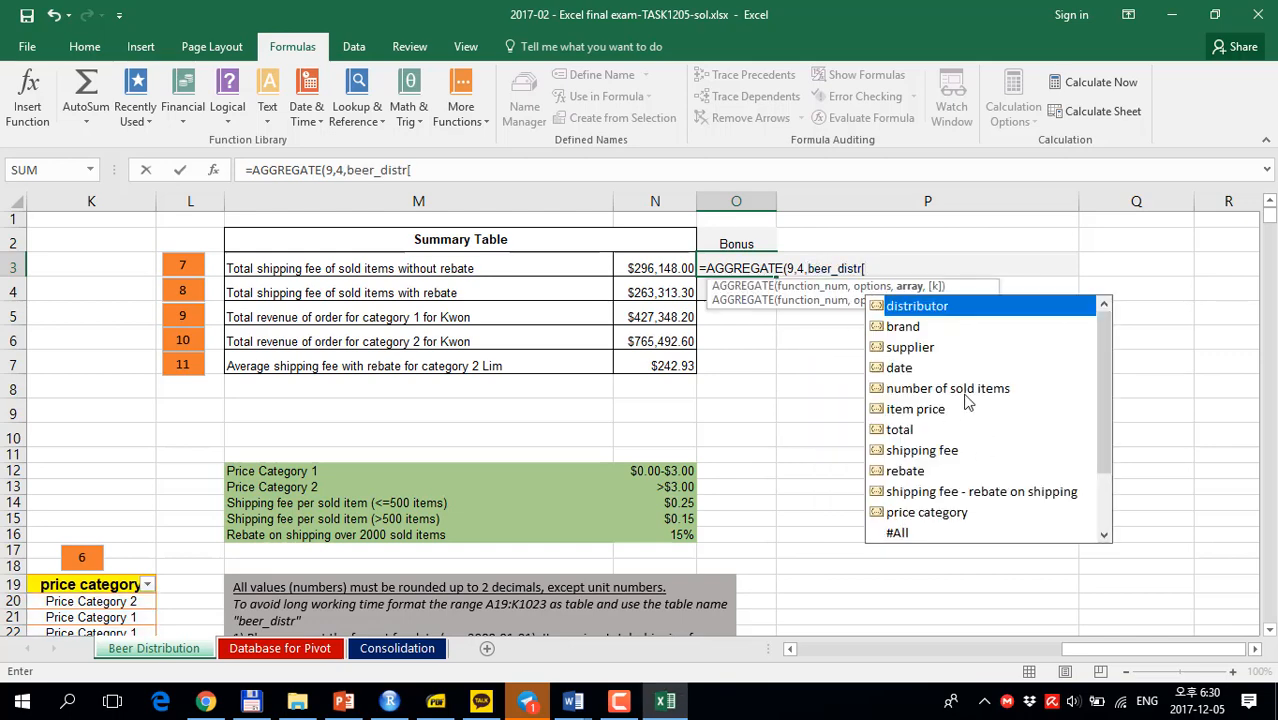
pyautogui.doubleClick(941, 450)
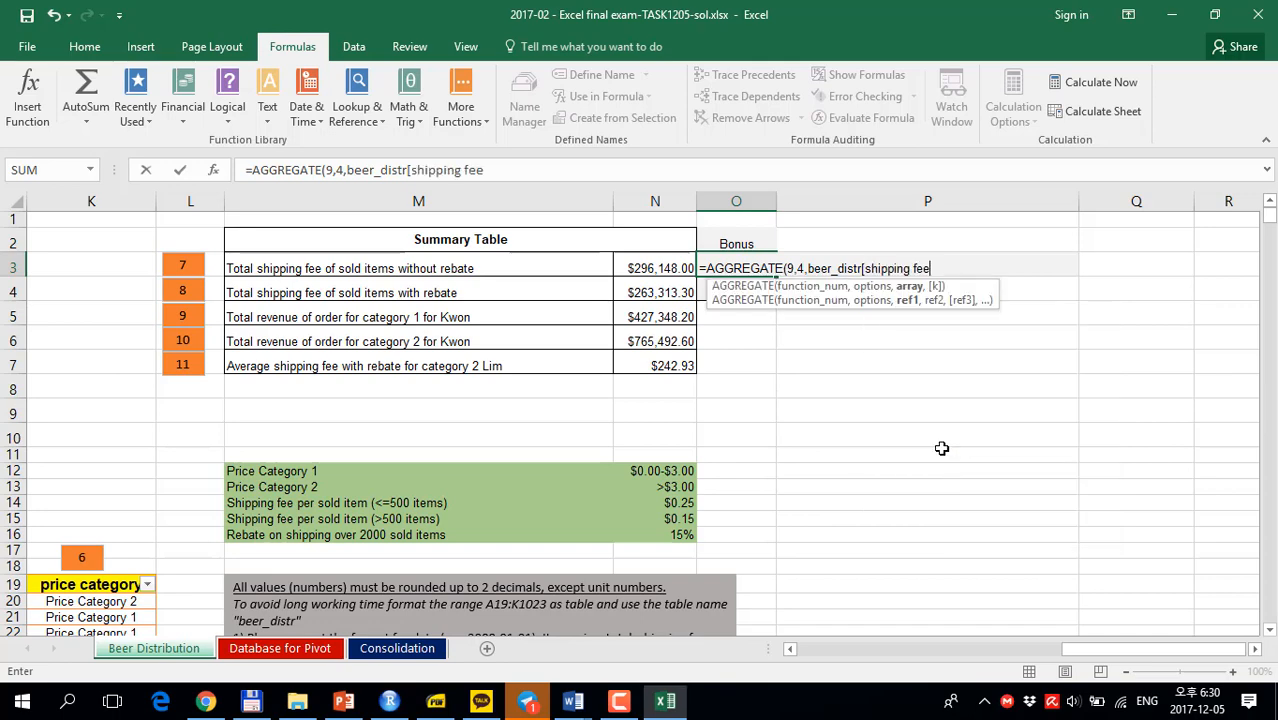
pyautogui.write('])')
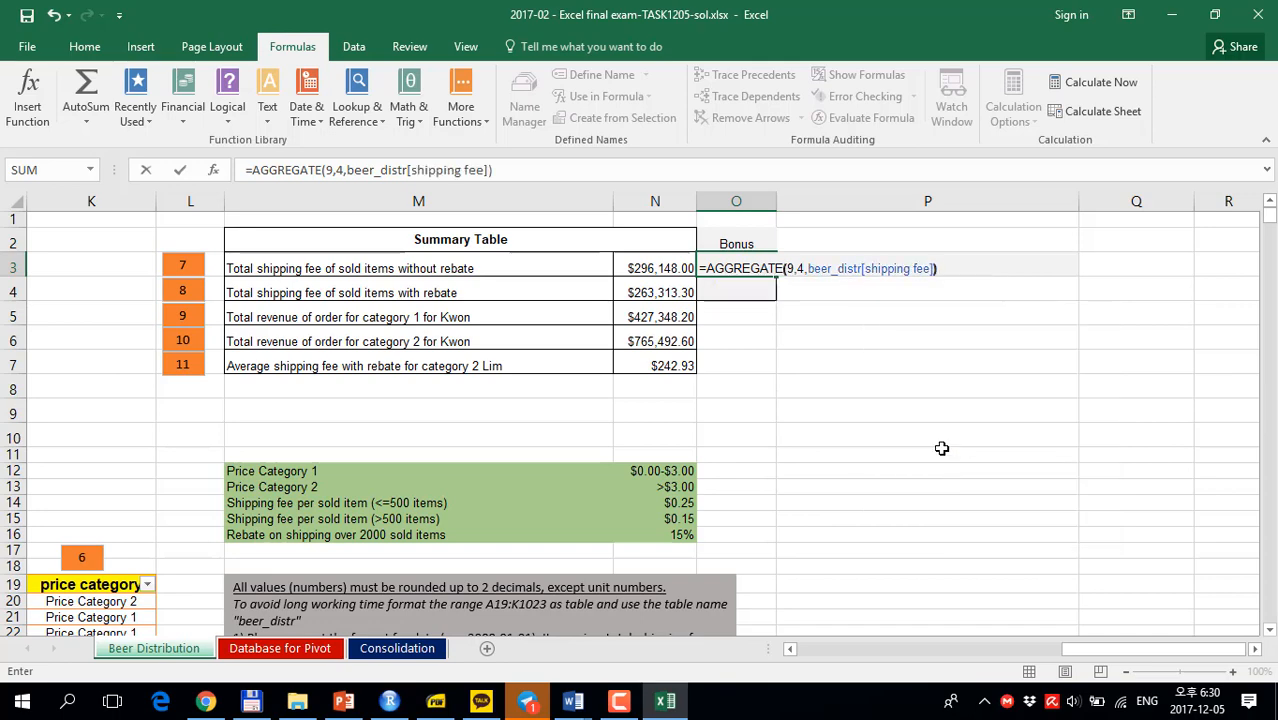
pyautogui.press('Return')
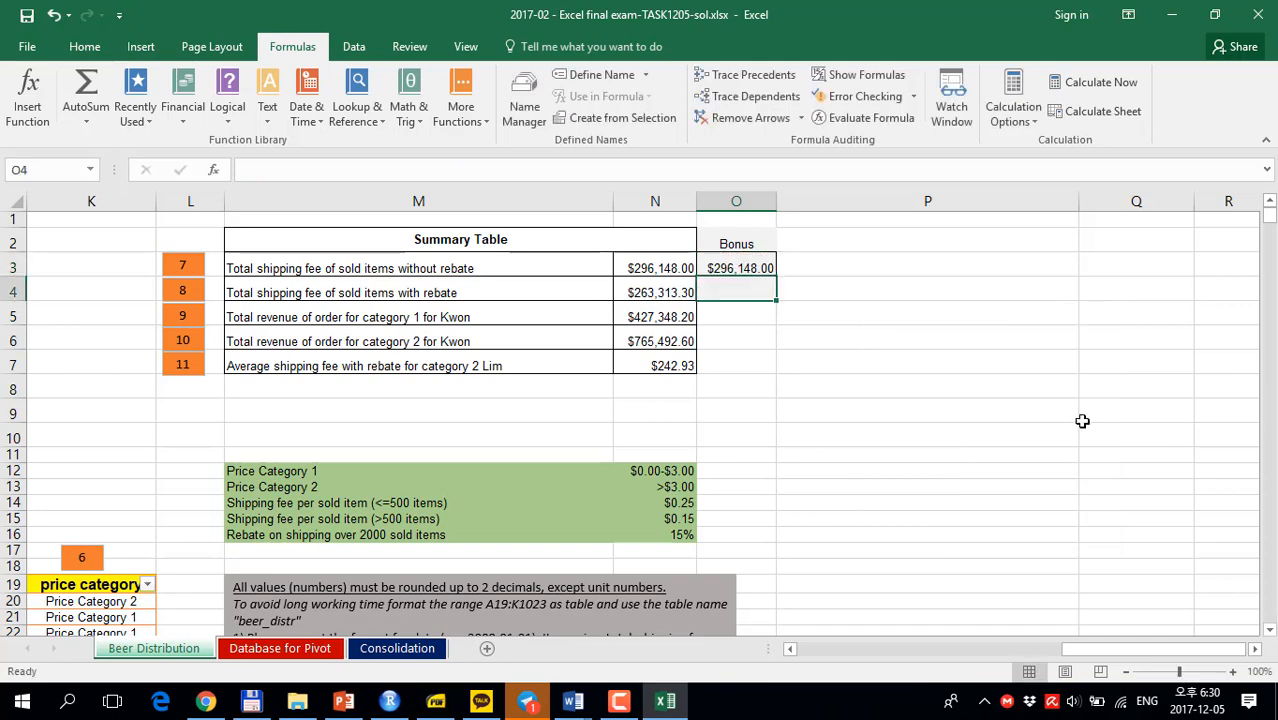
# Copy the AGGREGATE formula text from cell O3 into cell O4.
pyautogui.click(711, 260)
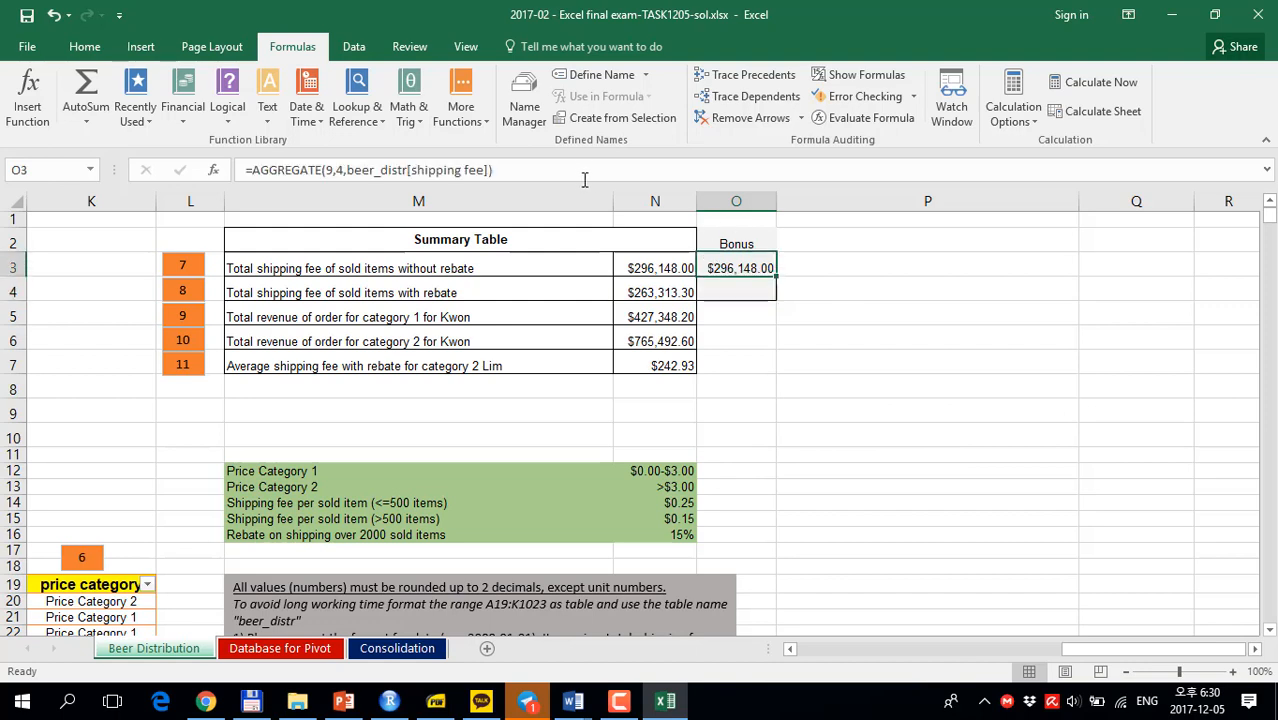
pyautogui.moveTo(578, 179); pyautogui.dragTo(166, 160)
pyautogui.hotkey('ctrl', 'c')
pyautogui.press('Escape')
pyautogui.doubleClick(736, 286)
pyautogui.hotkey('ctrl', 'v')
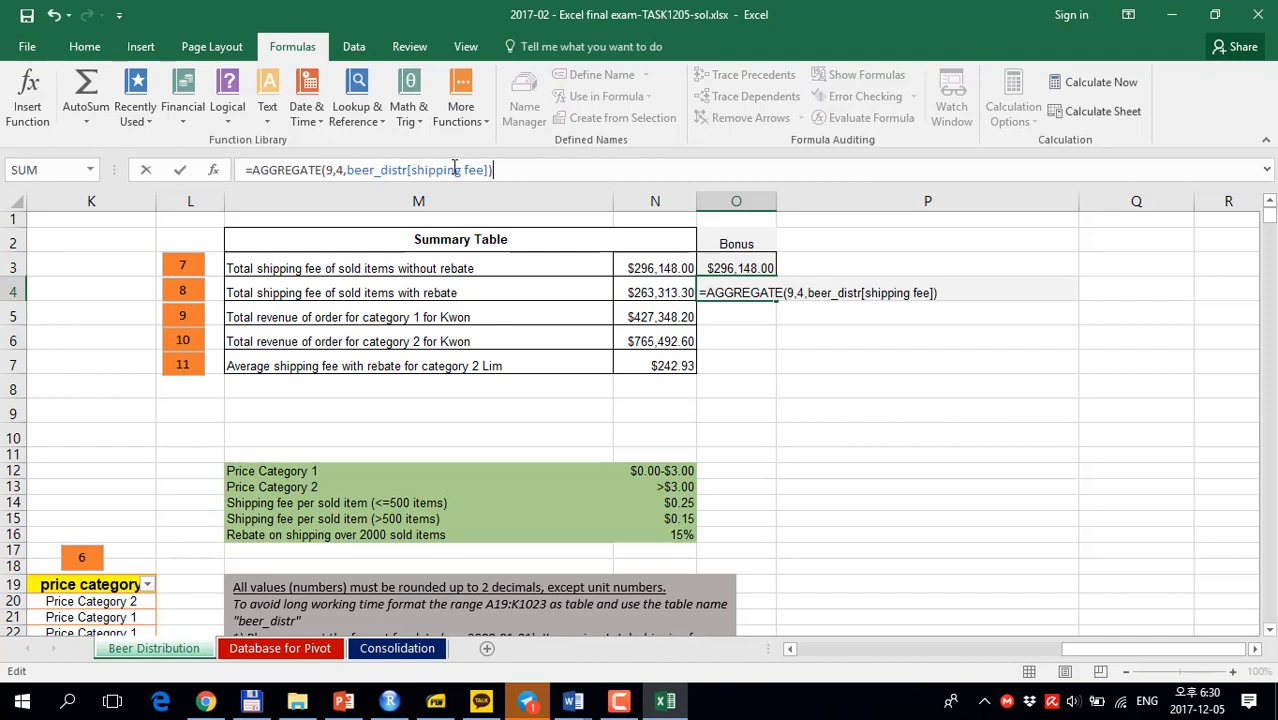
# Change the column summed by the formula in O4 to beer_distr[shipping fee - rebate on shipping].
pyautogui.click(462, 169)
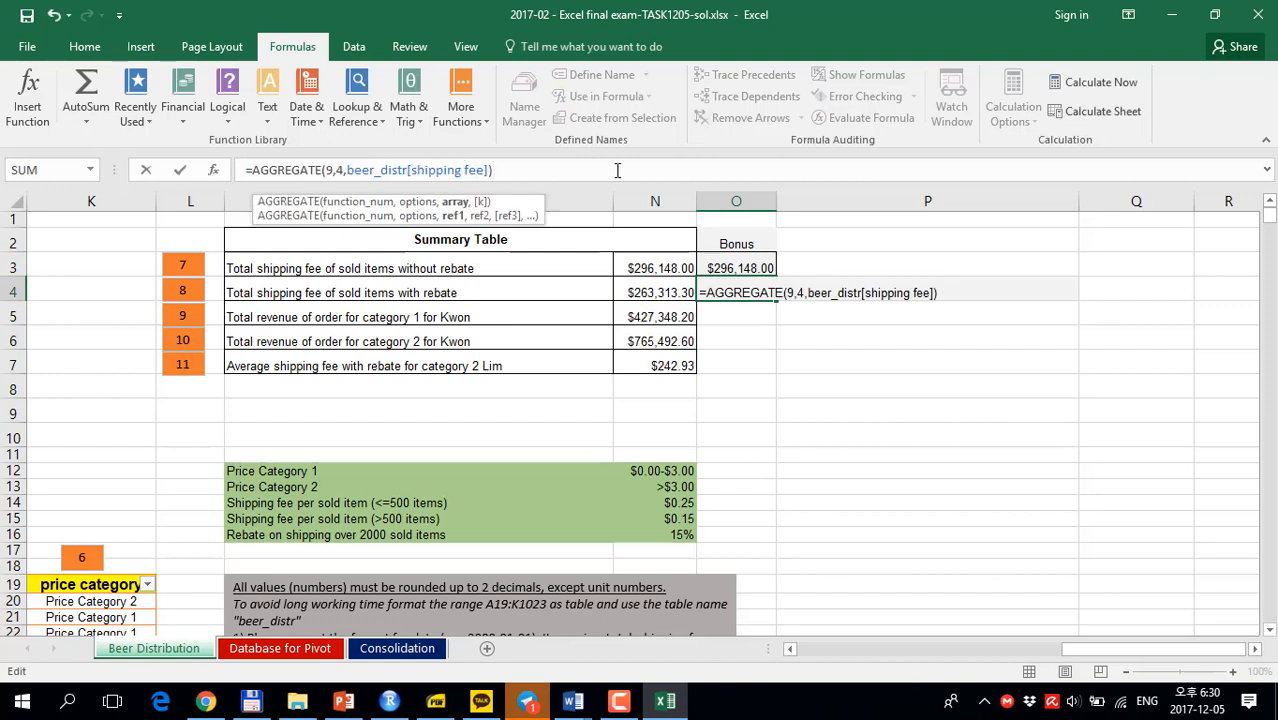
pyautogui.press('BackSpace')
pyautogui.press('BackSpace')
pyautogui.press('BackSpace')
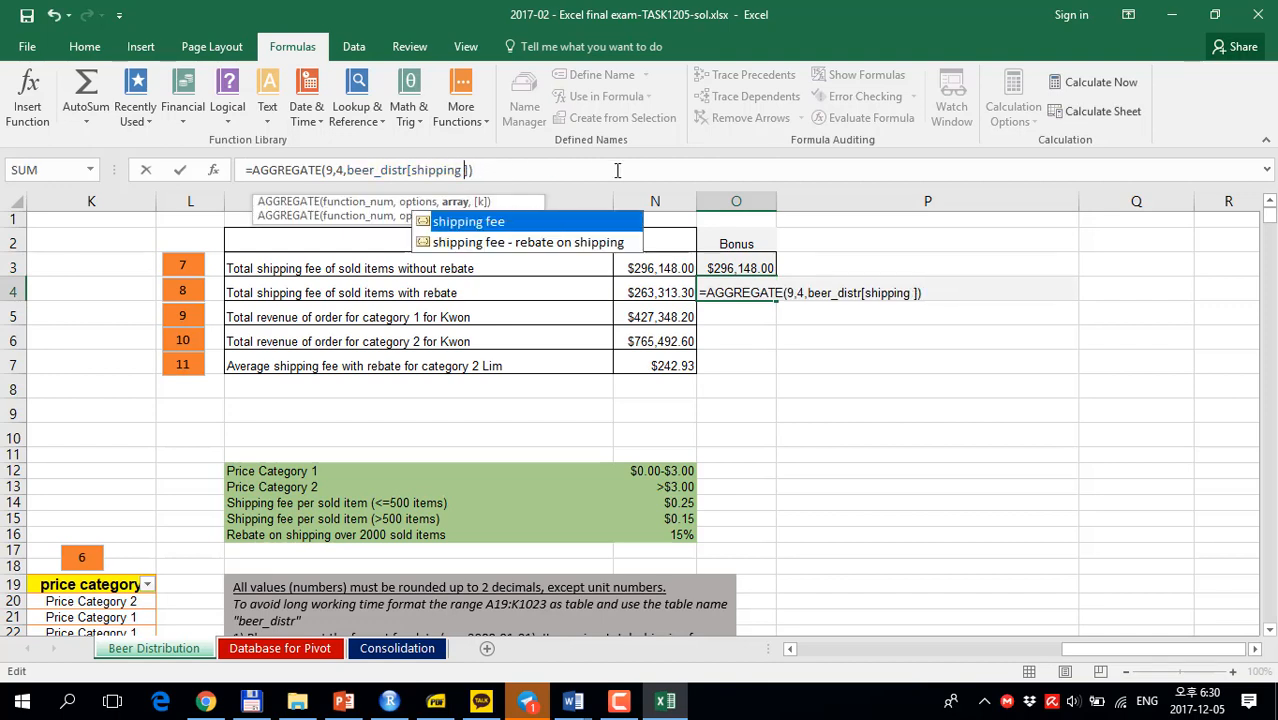
pyautogui.doubleClick(509, 242)
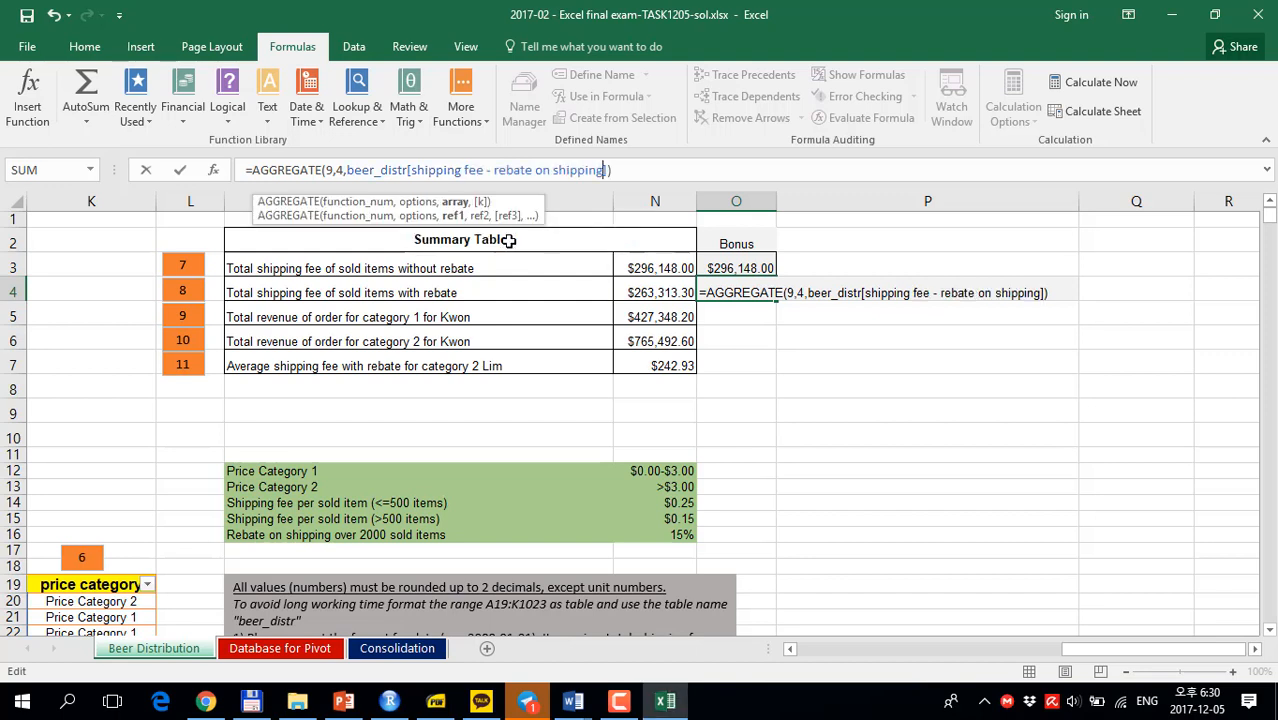
pyautogui.press('Return')
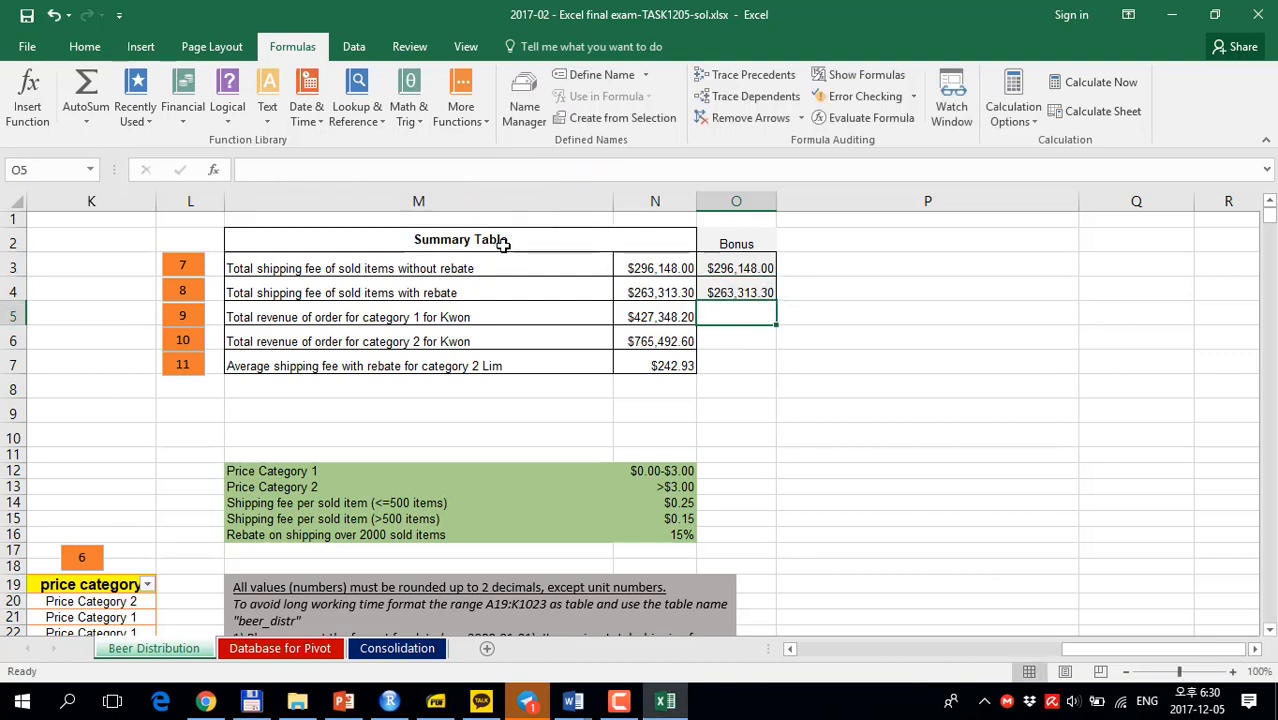
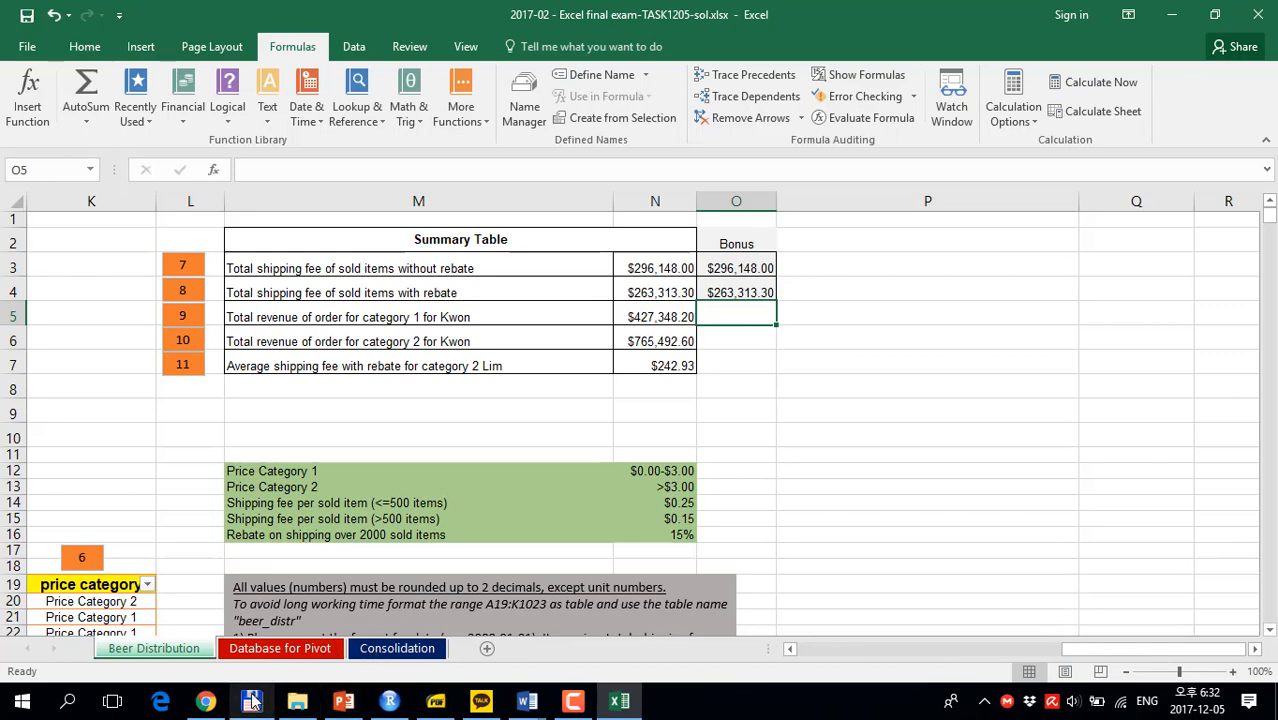
# Switch to Total Commander and open the workbooks Seoul-district1 - 2017.xlsx and Seoul-district2 - 2017.xlsx.
pyautogui.click(251, 701)
pyautogui.click(745, 372)
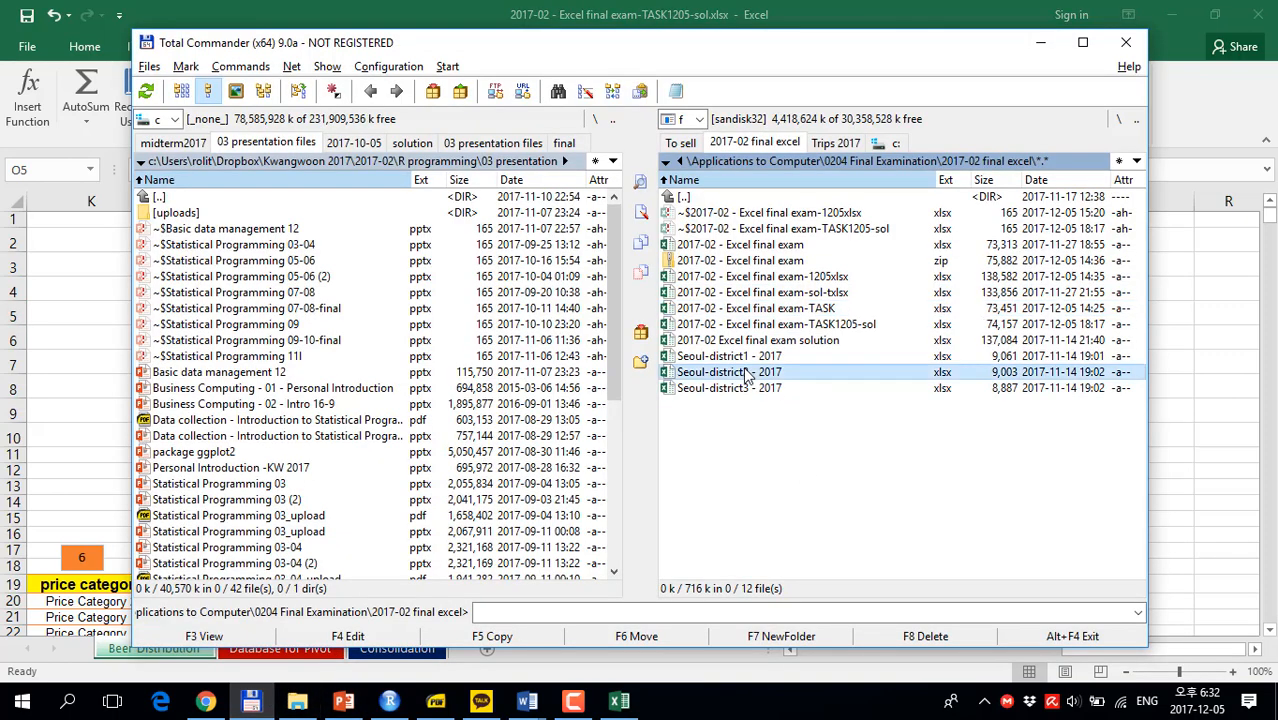
pyautogui.press('Up')
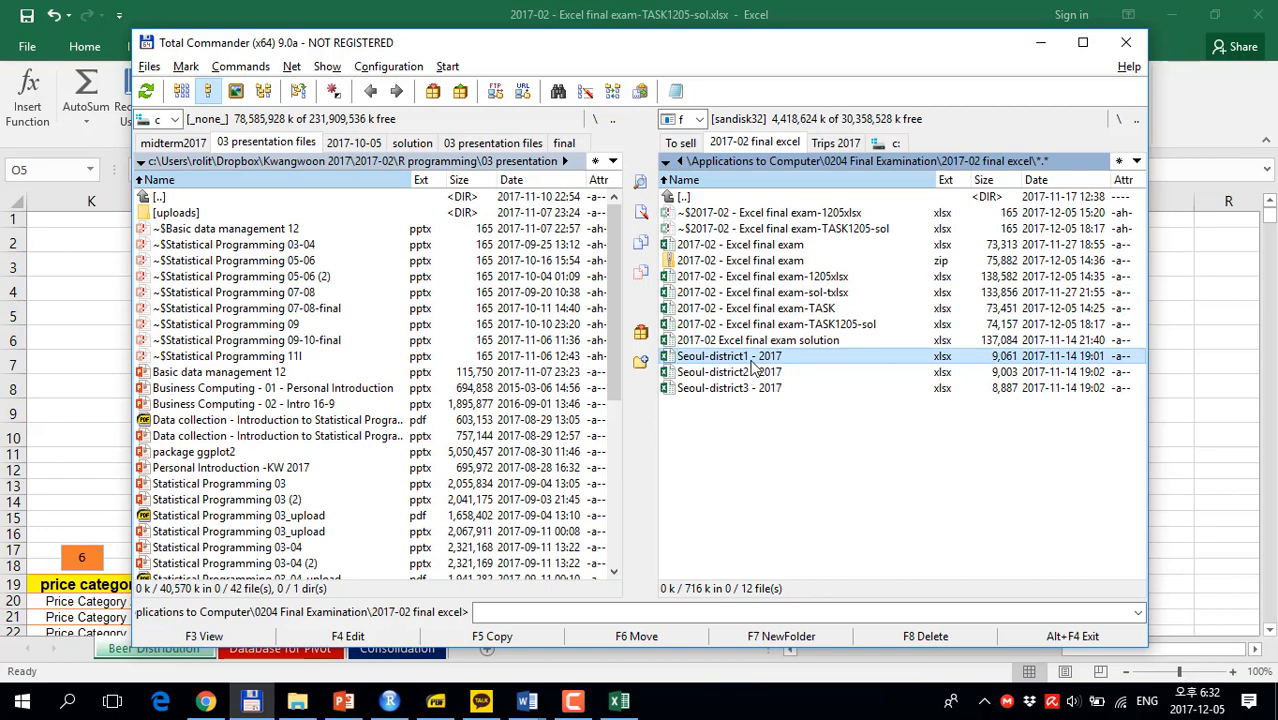
pyautogui.doubleClick(751, 361)
pyautogui.hotkey('alt', 'Tab')
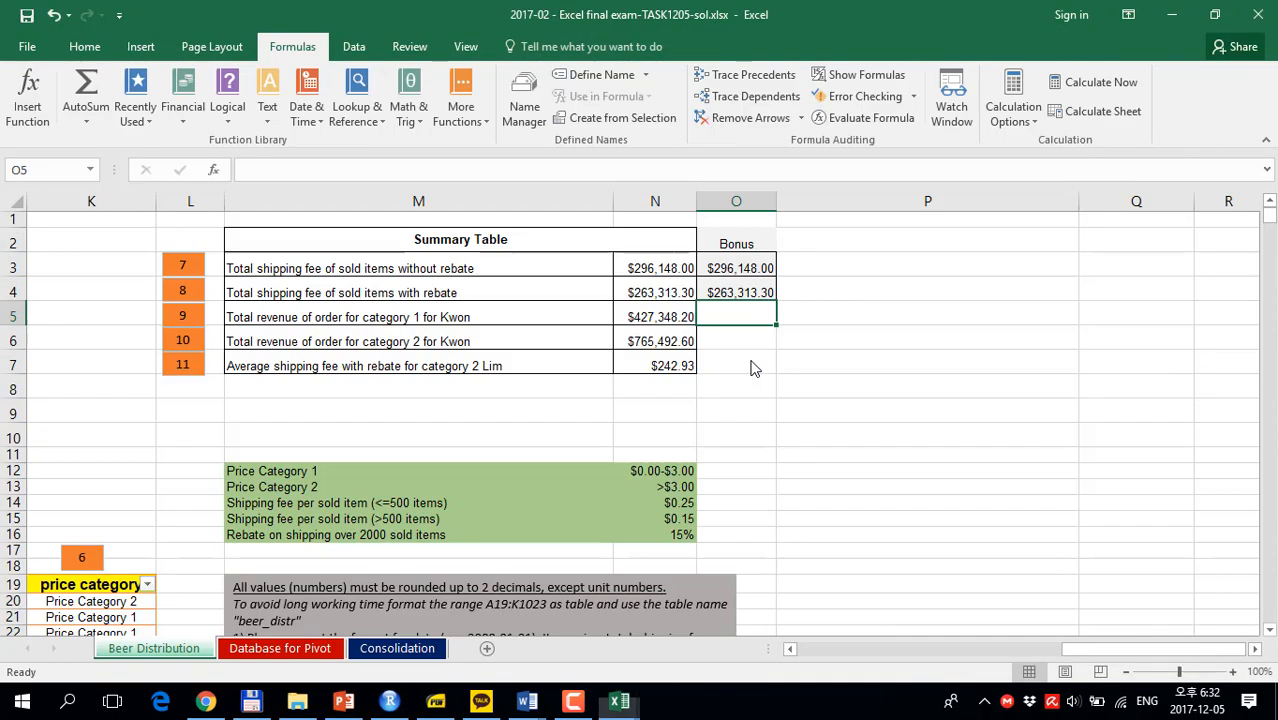
pyautogui.hotkey('alt', 'Tab')
pyautogui.hotkey('alt', 'Tab')
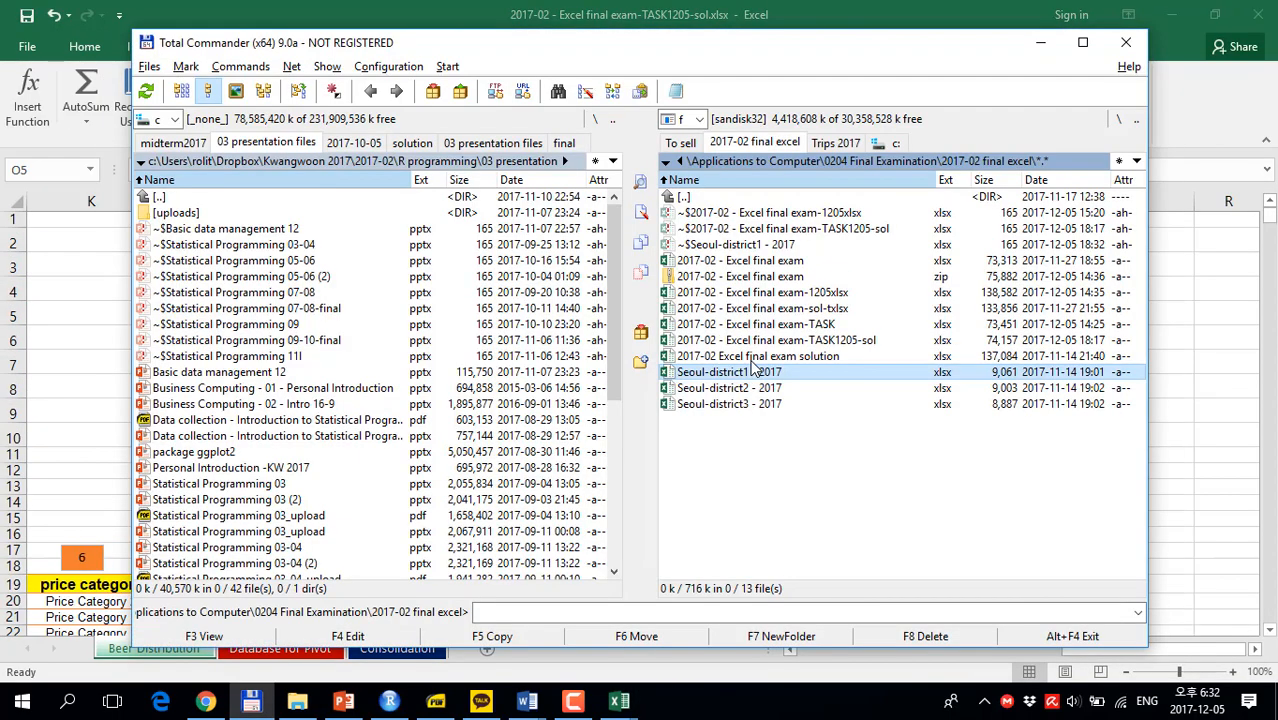
pyautogui.press('Down')
pyautogui.press('Return')
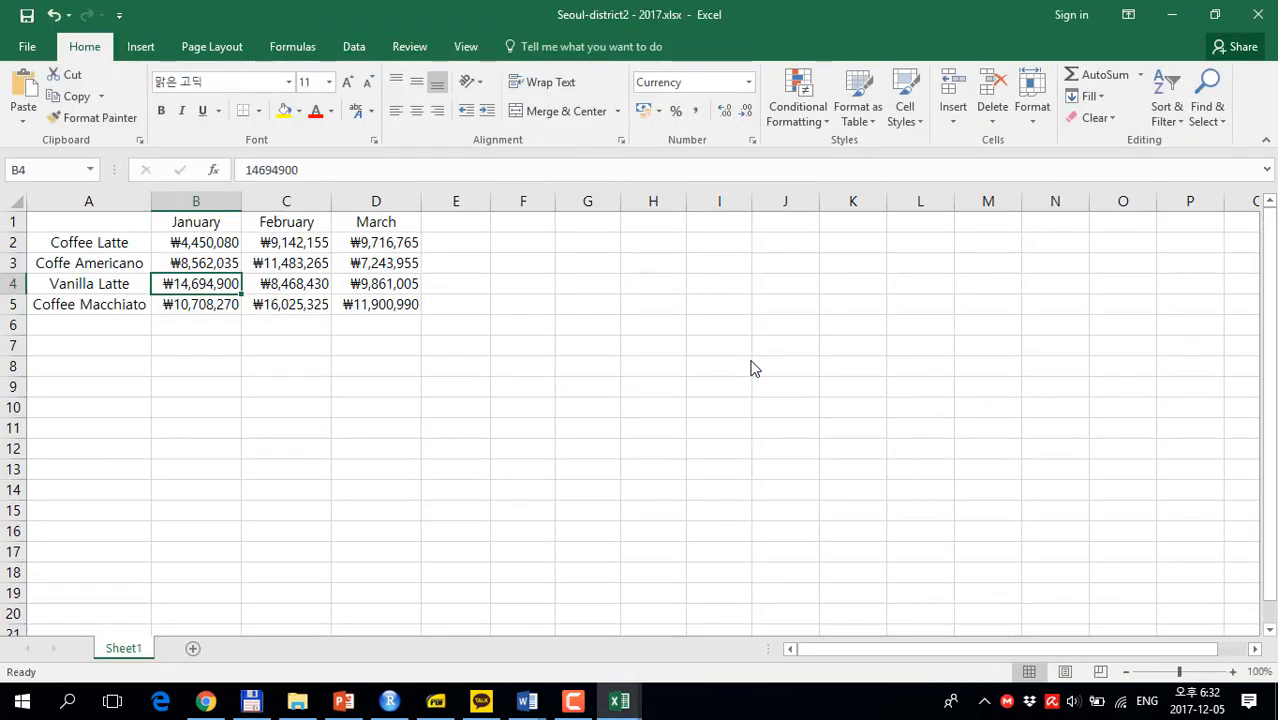
# Return to the final exam workbook and start Consolidate at cell B2 of the Consolidation sheet.
pyautogui.moveTo(619, 700)
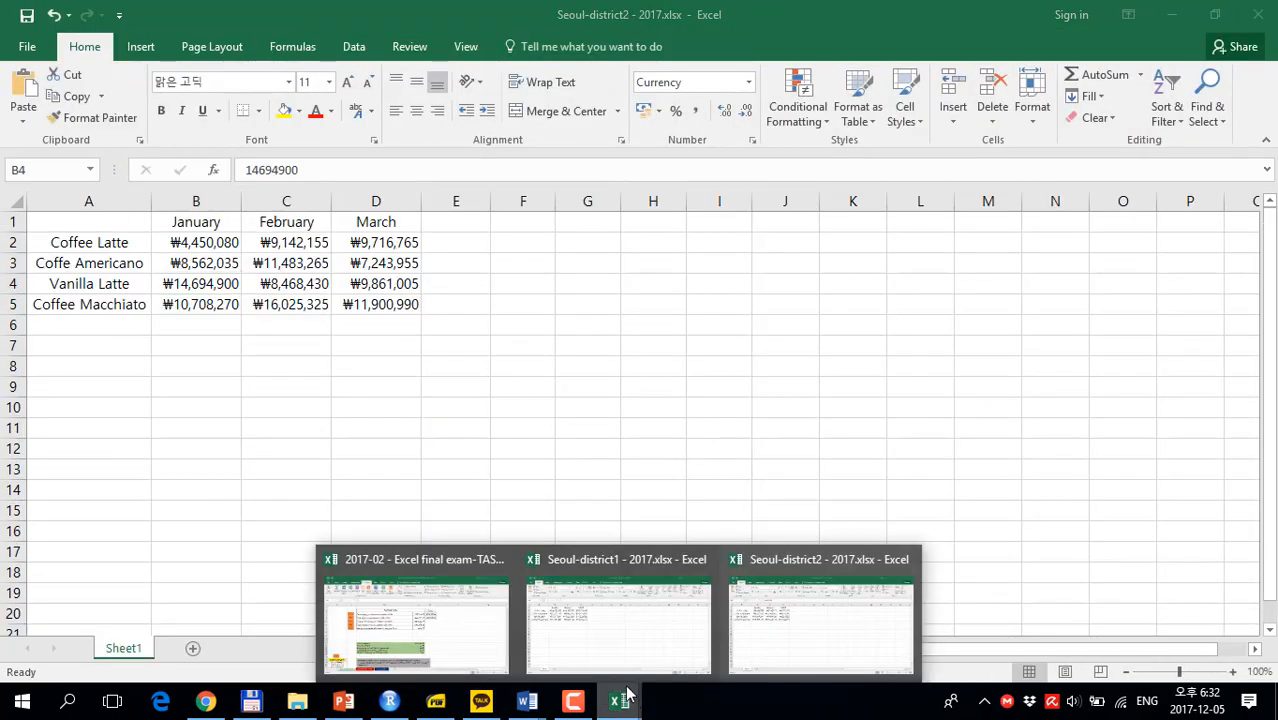
pyautogui.click(416, 615)
pyautogui.click(378, 652)
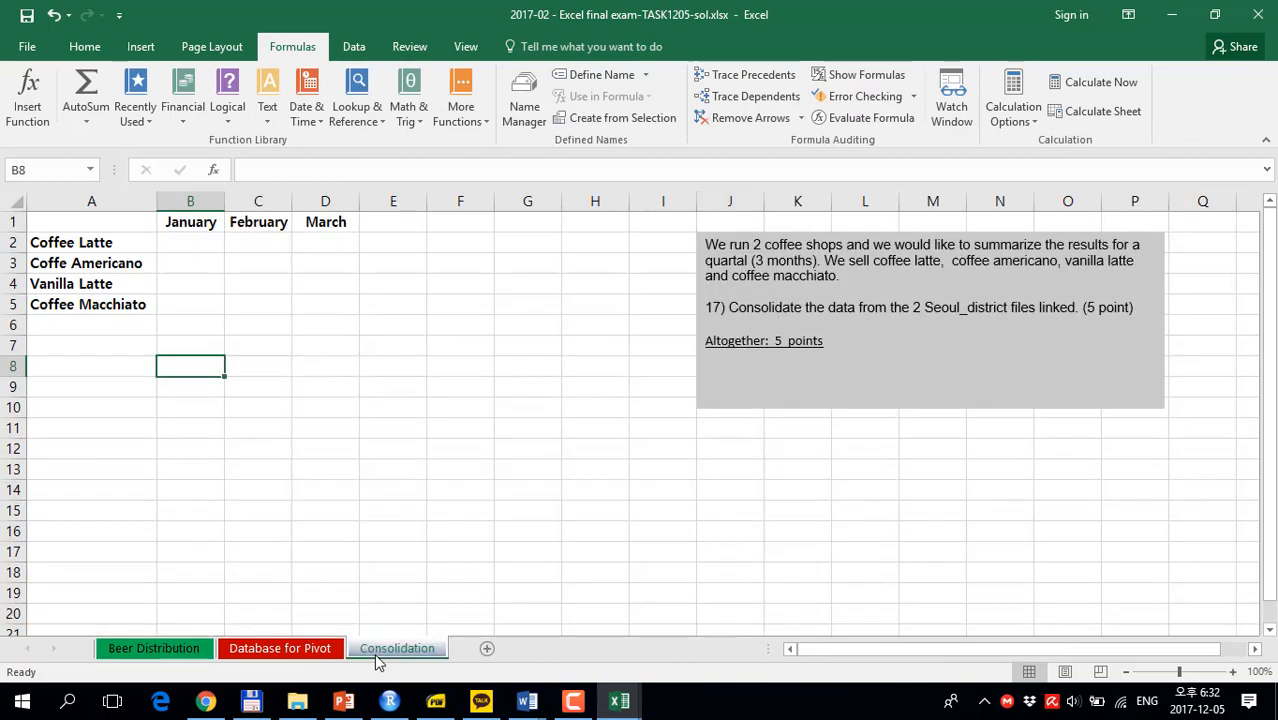
pyautogui.click(189, 245)
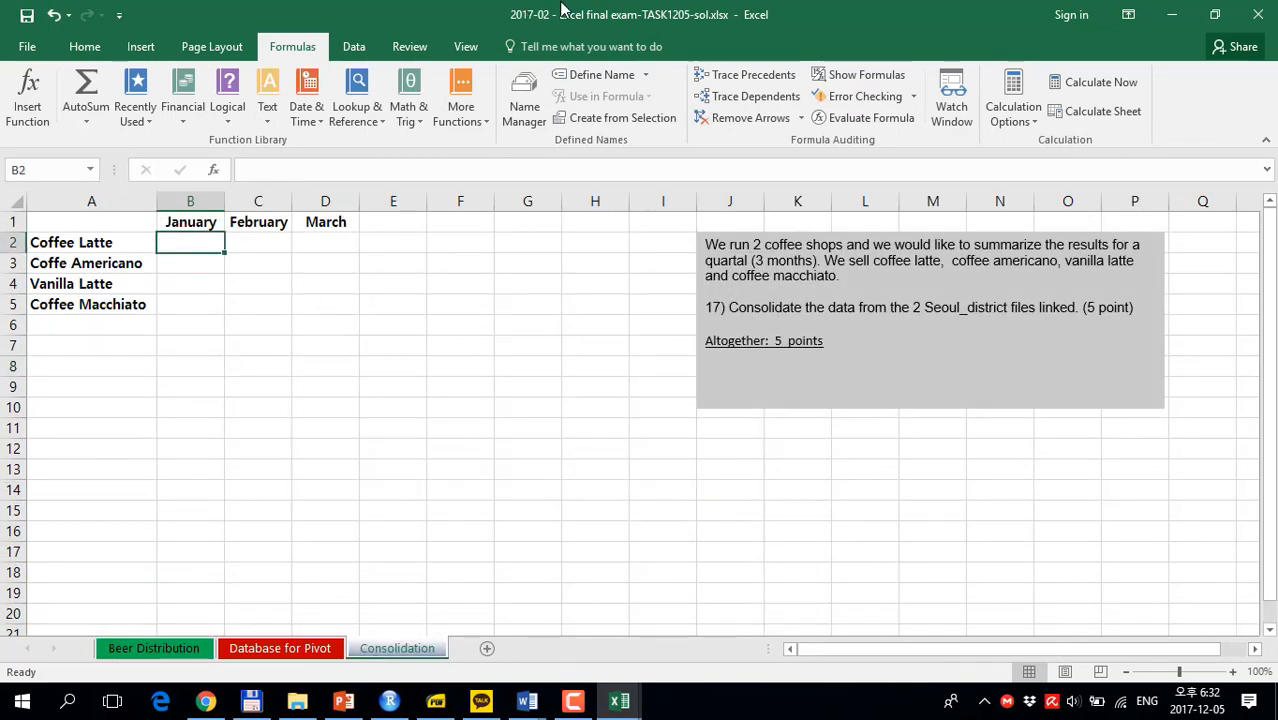
pyautogui.click(354, 47)
pyautogui.click(768, 75)
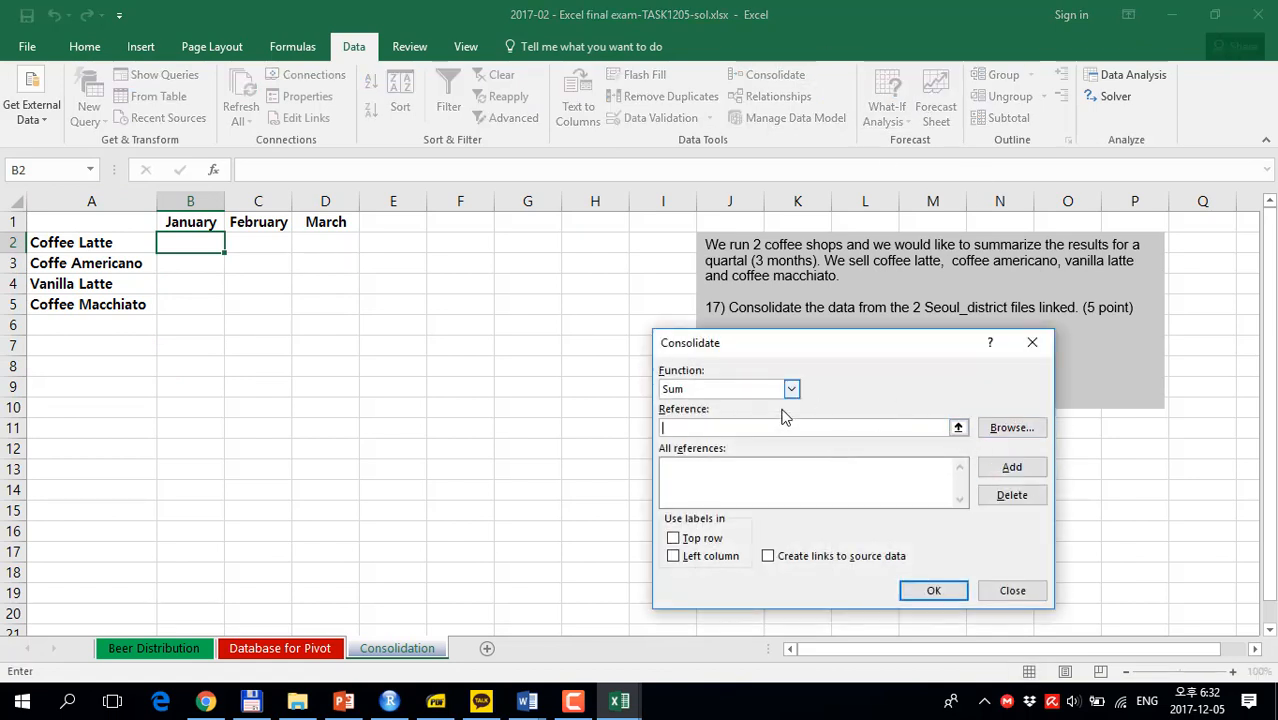
# Add the range B2:D5 on Sheet1 of Seoul-district1 - 2017.xlsx to the consolidation references.
pyautogui.click(960, 429)
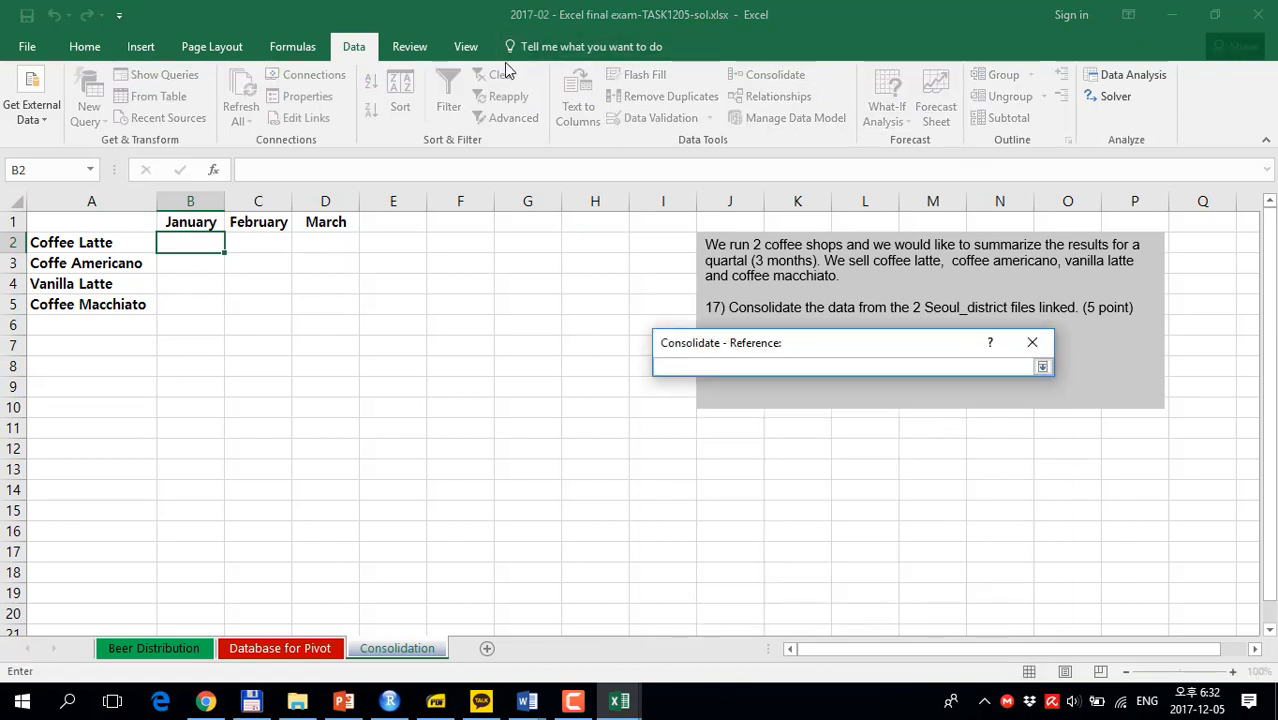
pyautogui.click(466, 47)
pyautogui.click(888, 118)
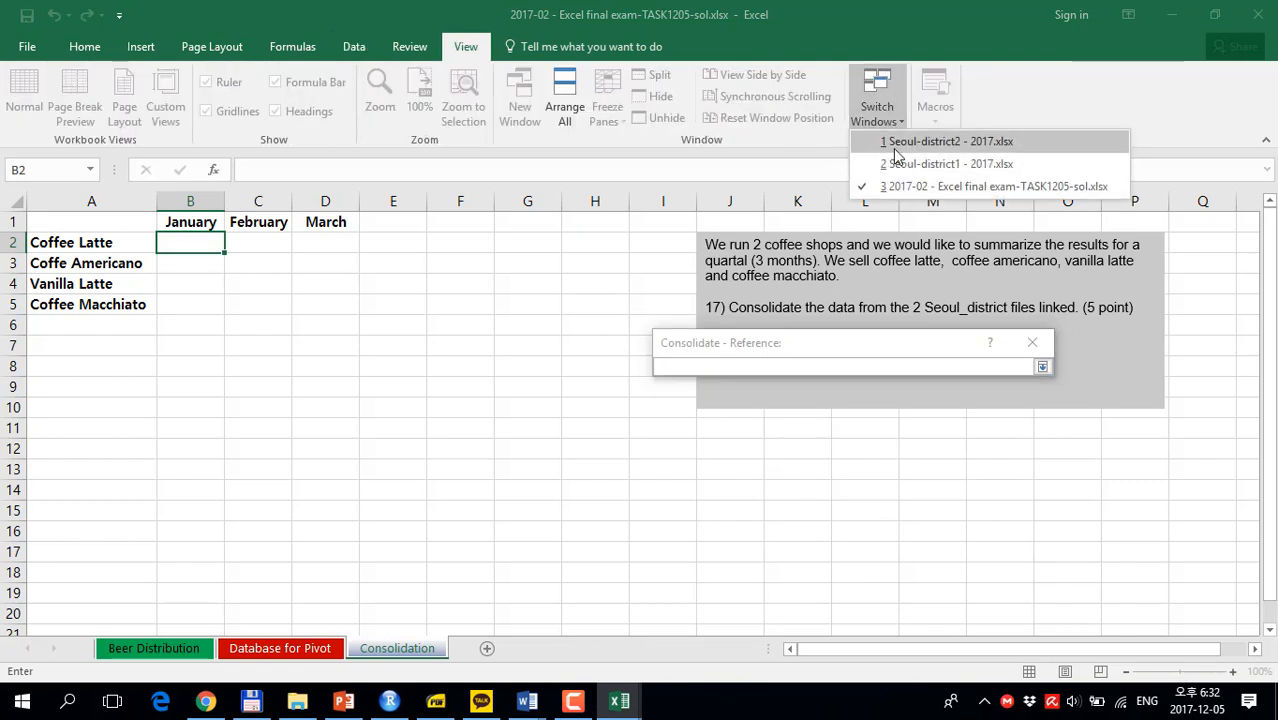
pyautogui.click(898, 164)
pyautogui.moveTo(197, 243); pyautogui.dragTo(379, 303)
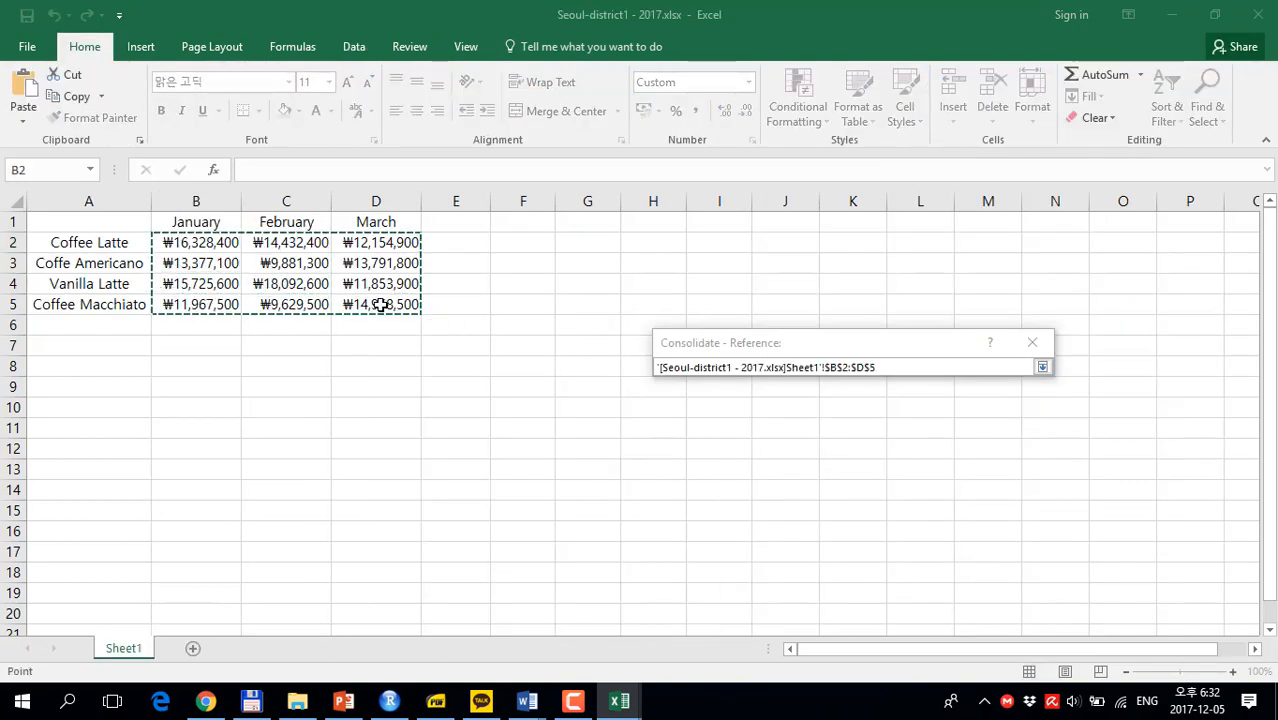
pyautogui.click(1042, 368)
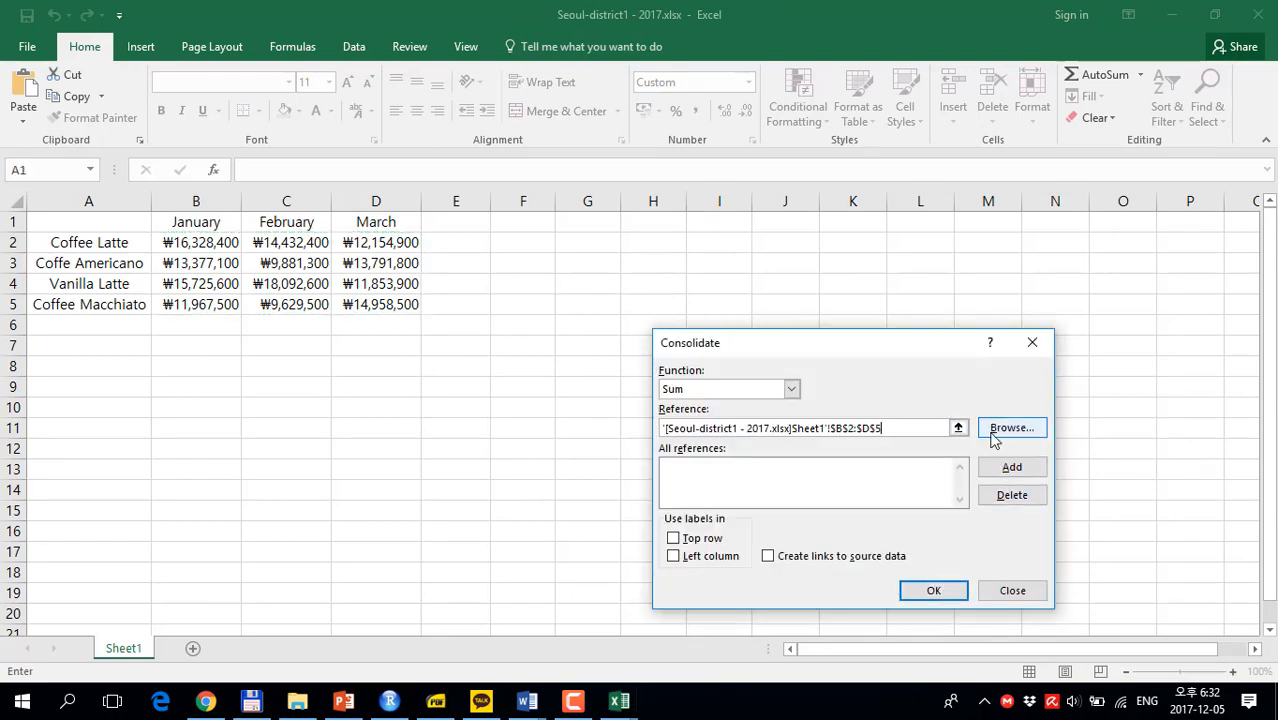
pyautogui.click(1012, 467)
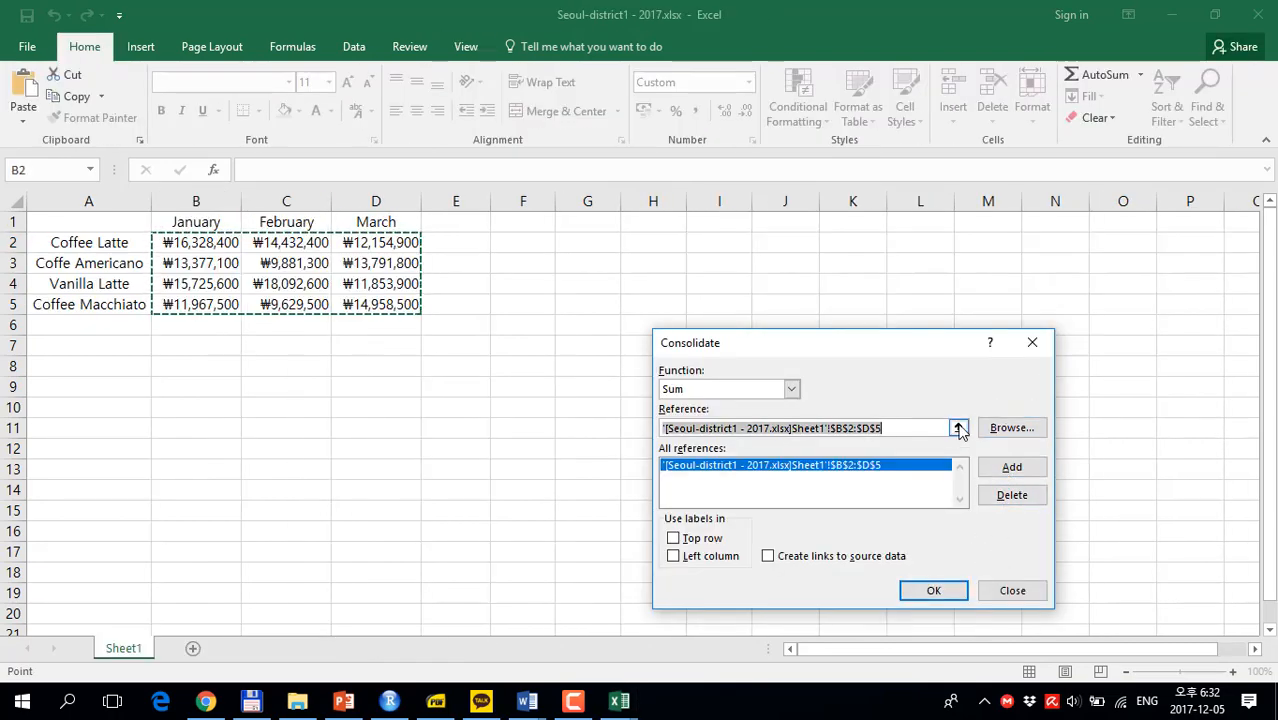
# Add Sheet1 range B2:D5 of Seoul-district2 - 2017.xlsx to the consolidation references and enable creating links to source data.
pyautogui.click(958, 427)
pyautogui.click(468, 47)
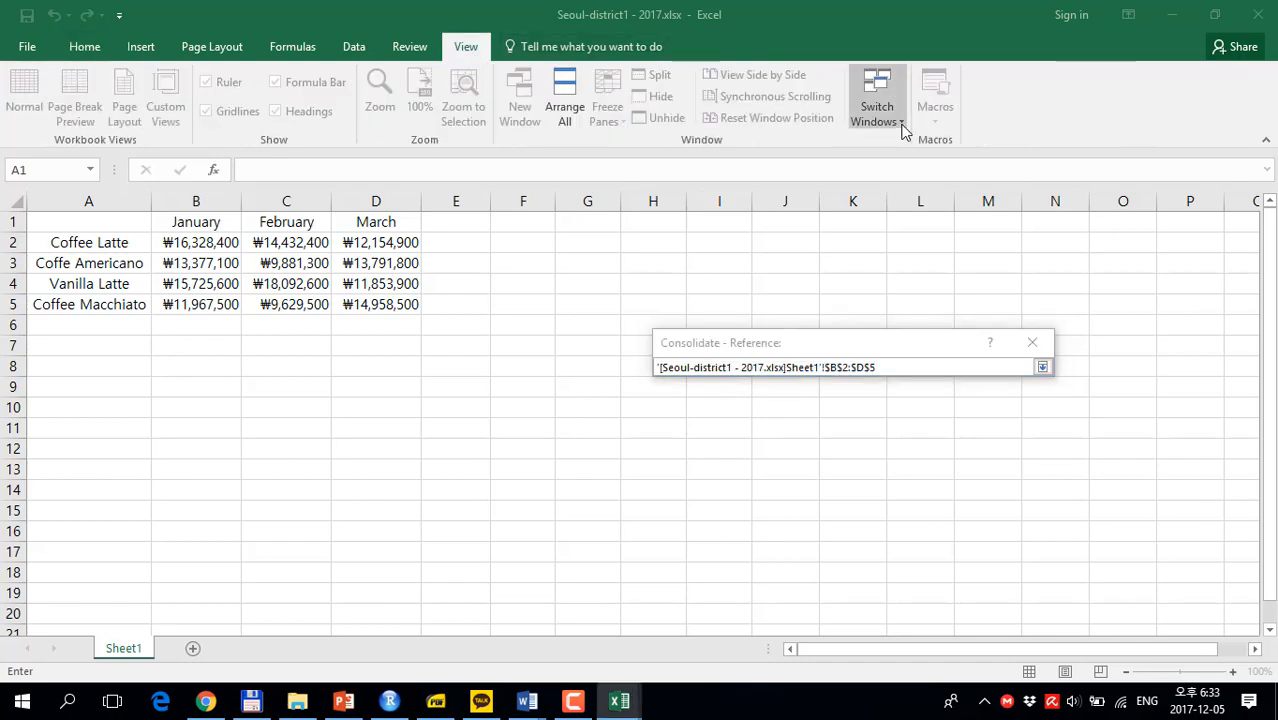
pyautogui.click(898, 126)
pyautogui.click(905, 142)
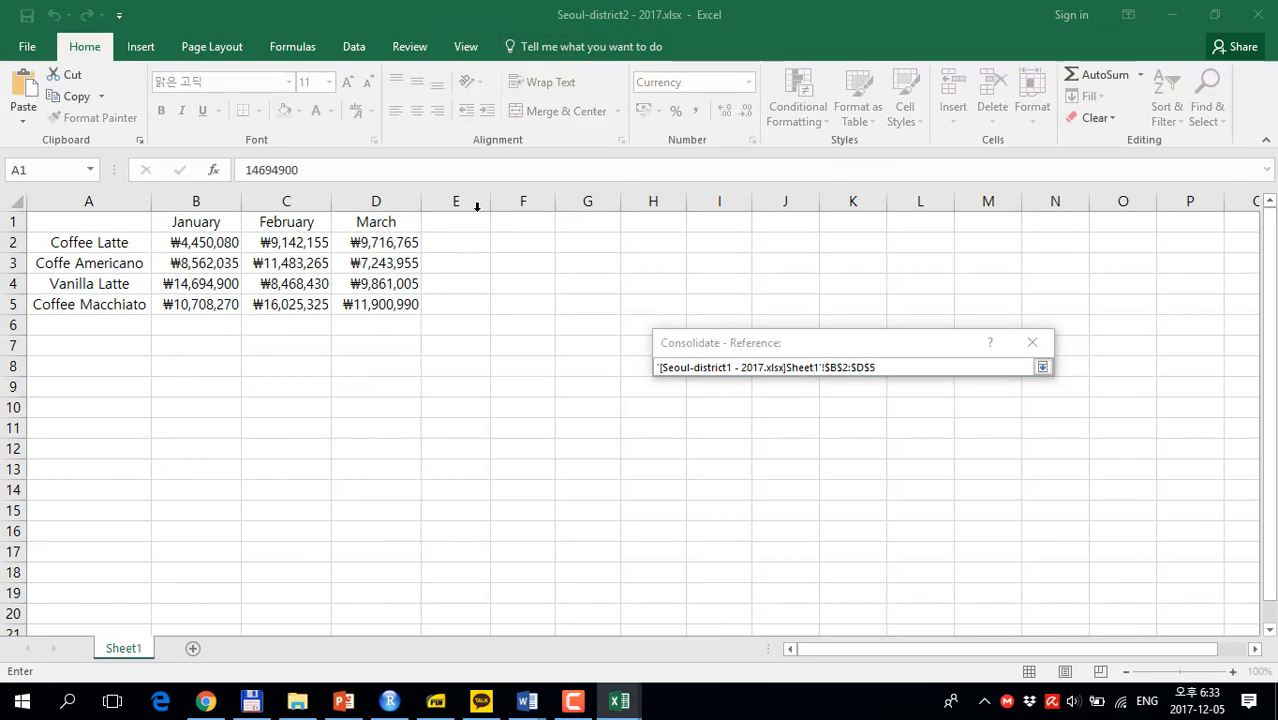
pyautogui.moveTo(178, 240); pyautogui.dragTo(413, 303)
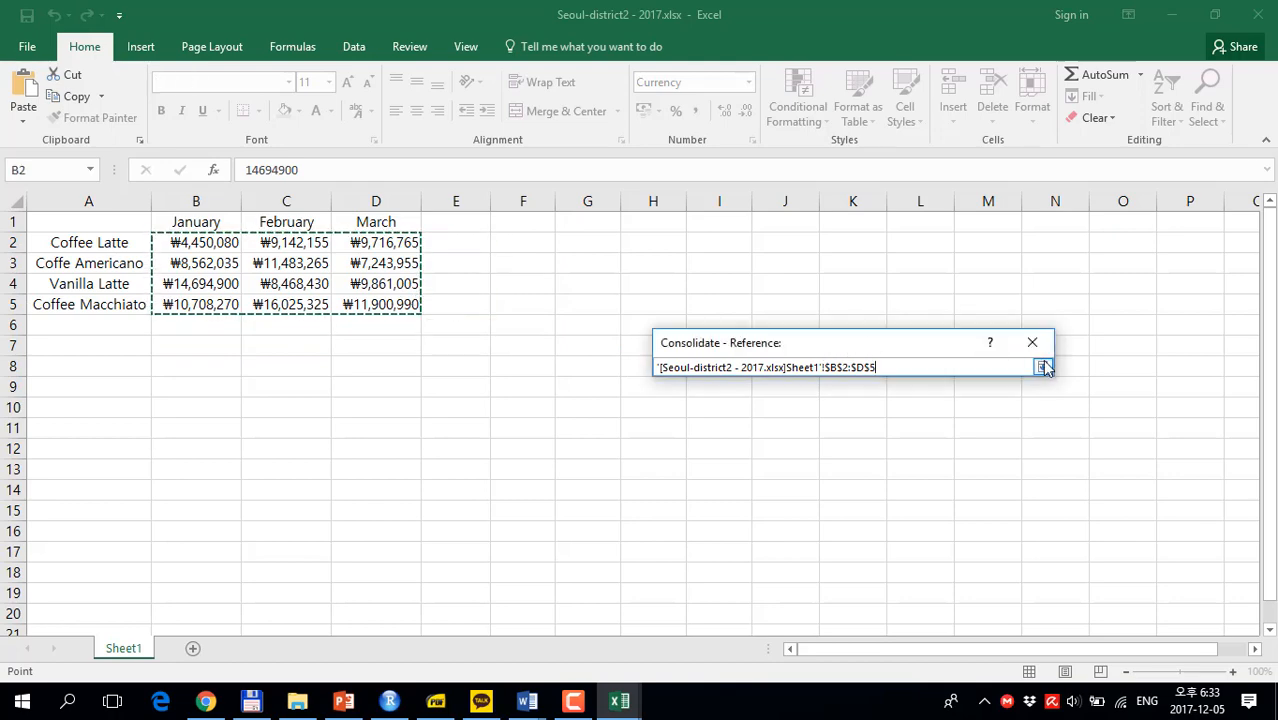
pyautogui.click(1042, 367)
pyautogui.click(1006, 465)
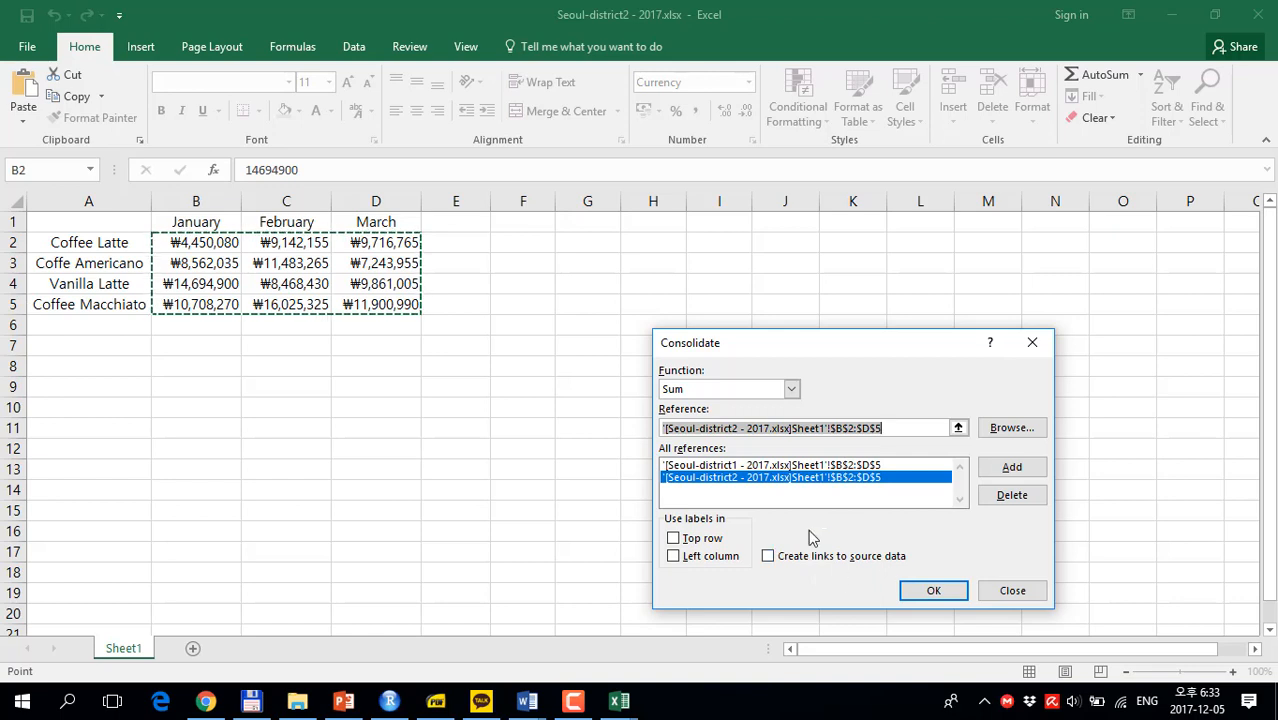
pyautogui.click(767, 556)
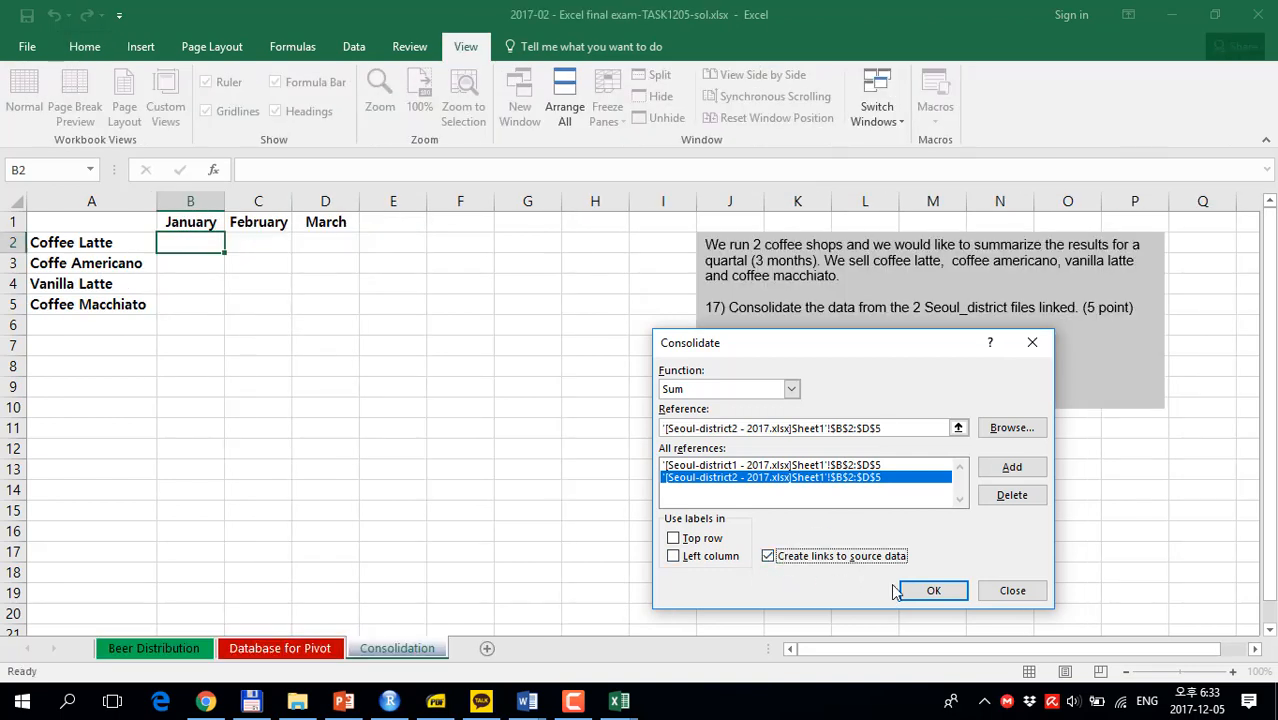
# Run the linked consolidation and close the workbook Seoul-district2 - 2017.xlsx.
pyautogui.click(934, 591)
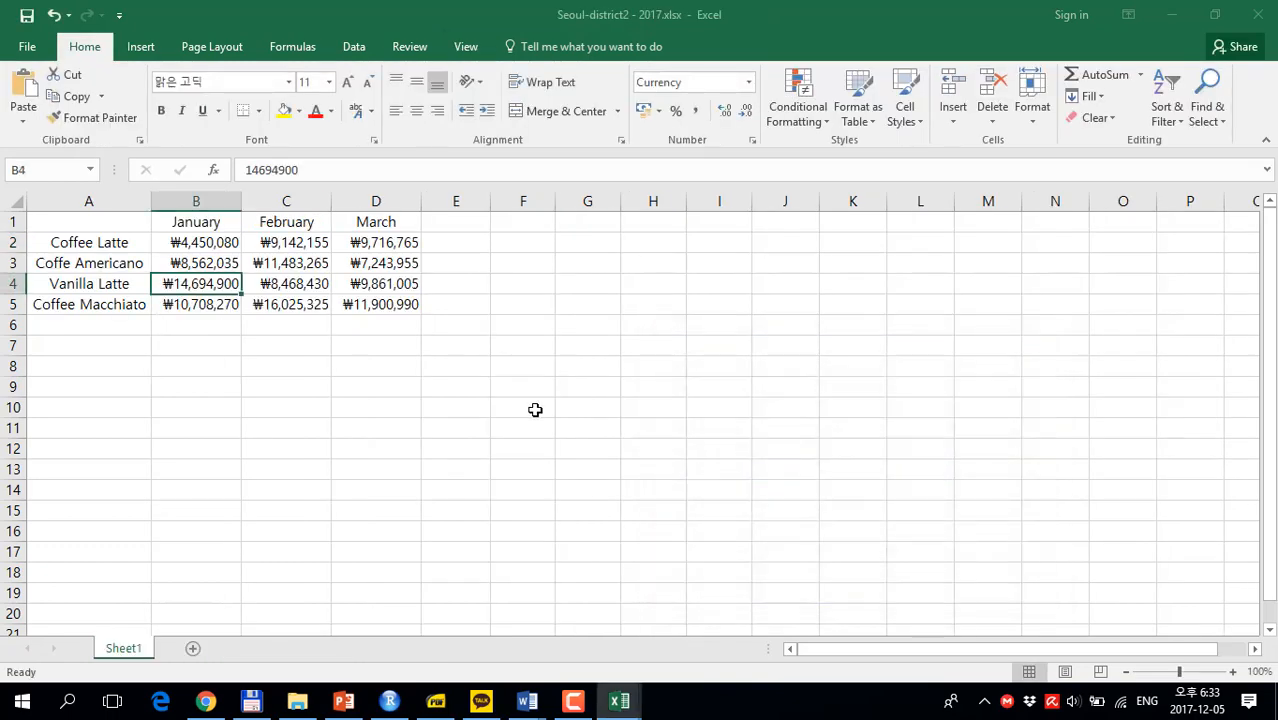
pyautogui.click(1263, 16)
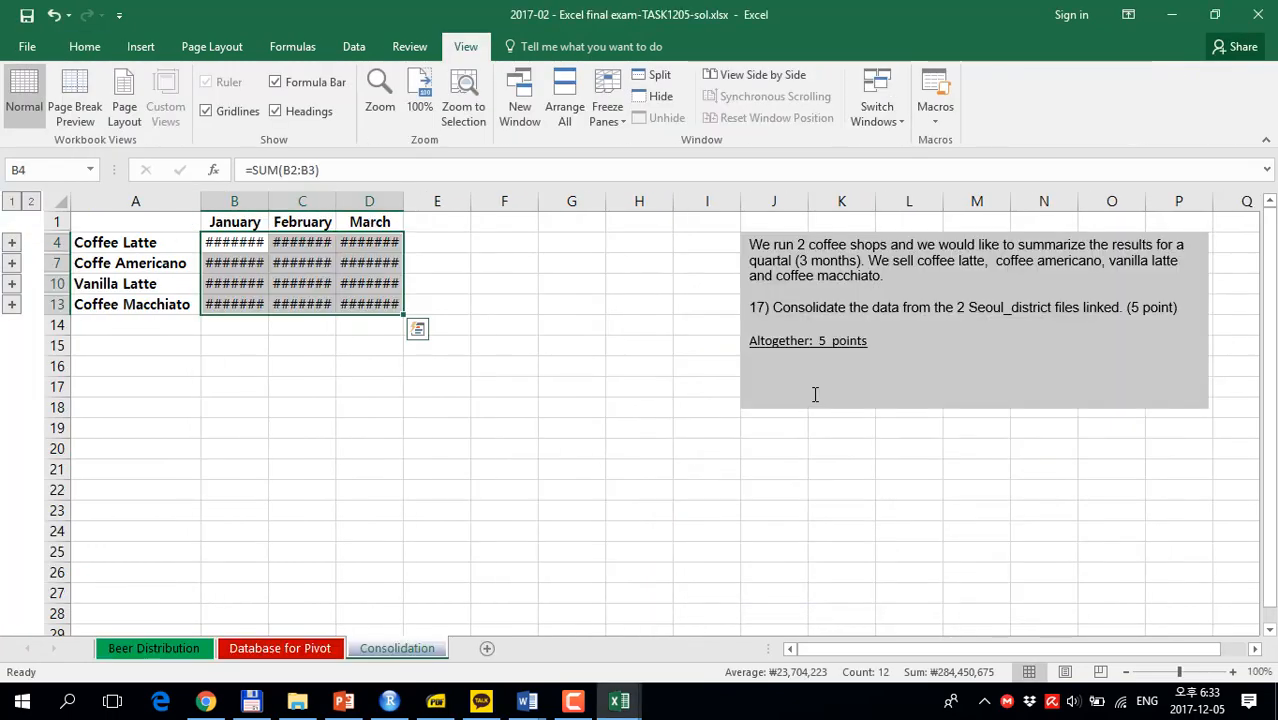
# Fit columns B to D of the Consolidation sheet to their contents and close Seoul-district1 - 2017.xlsx.
pyautogui.moveTo(232, 195); pyautogui.dragTo(366, 198)
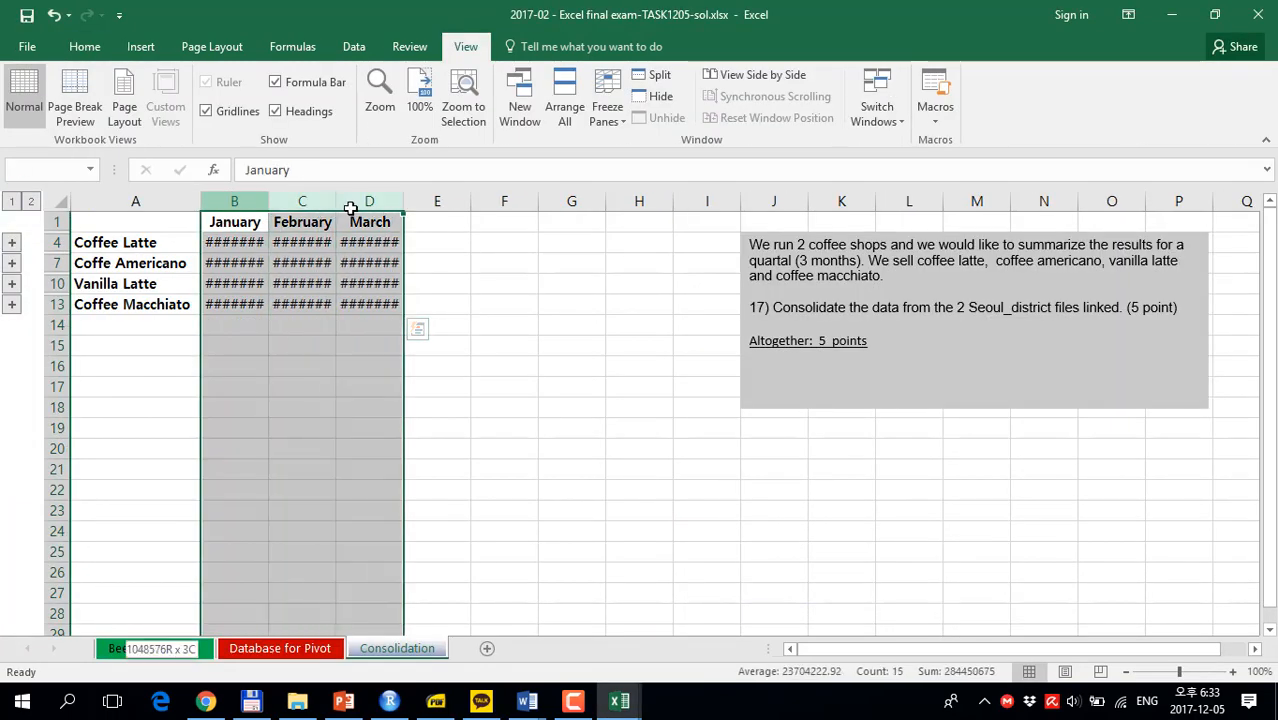
pyautogui.doubleClick(404, 200)
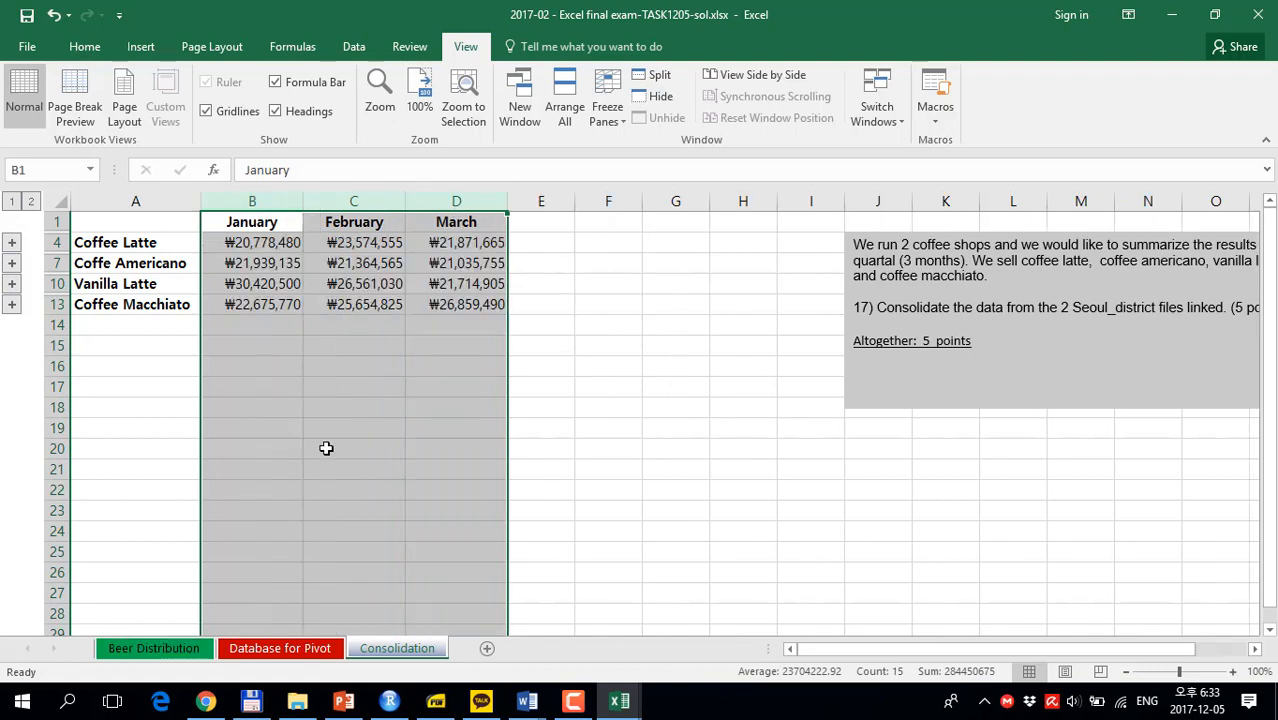
pyautogui.click(617, 706)
pyautogui.moveTo(707, 609)
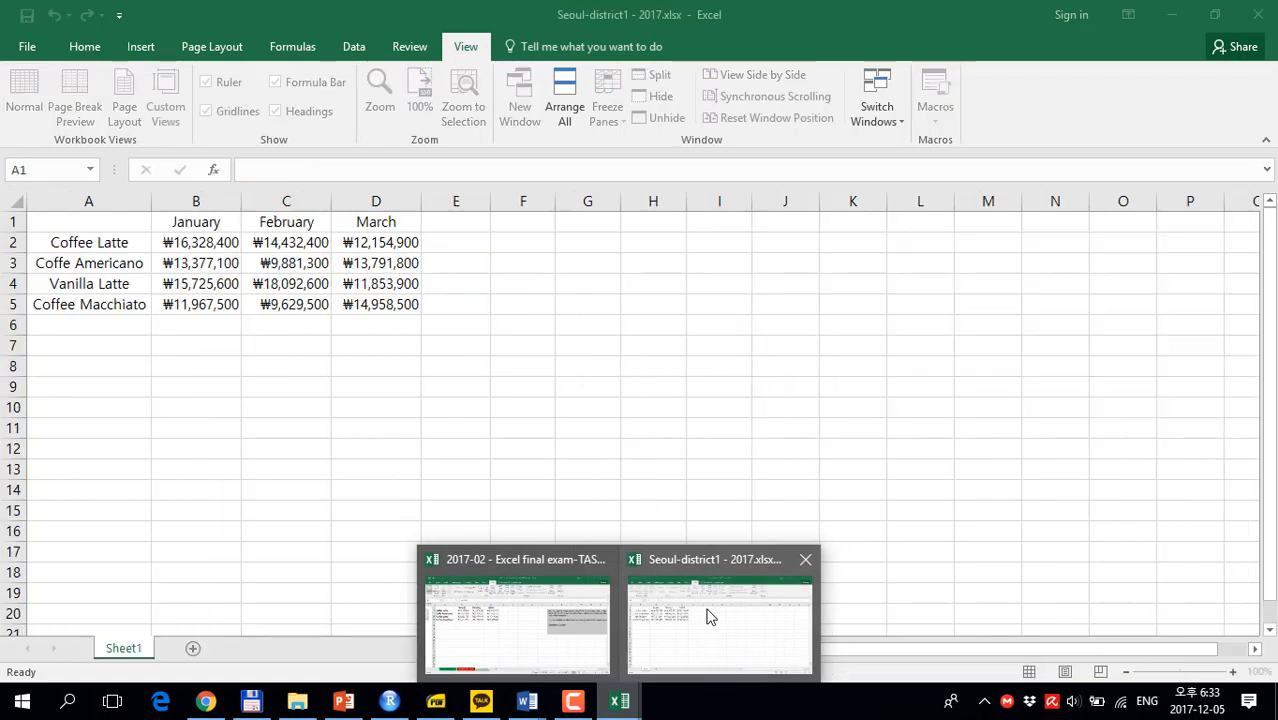
pyautogui.click(803, 564)
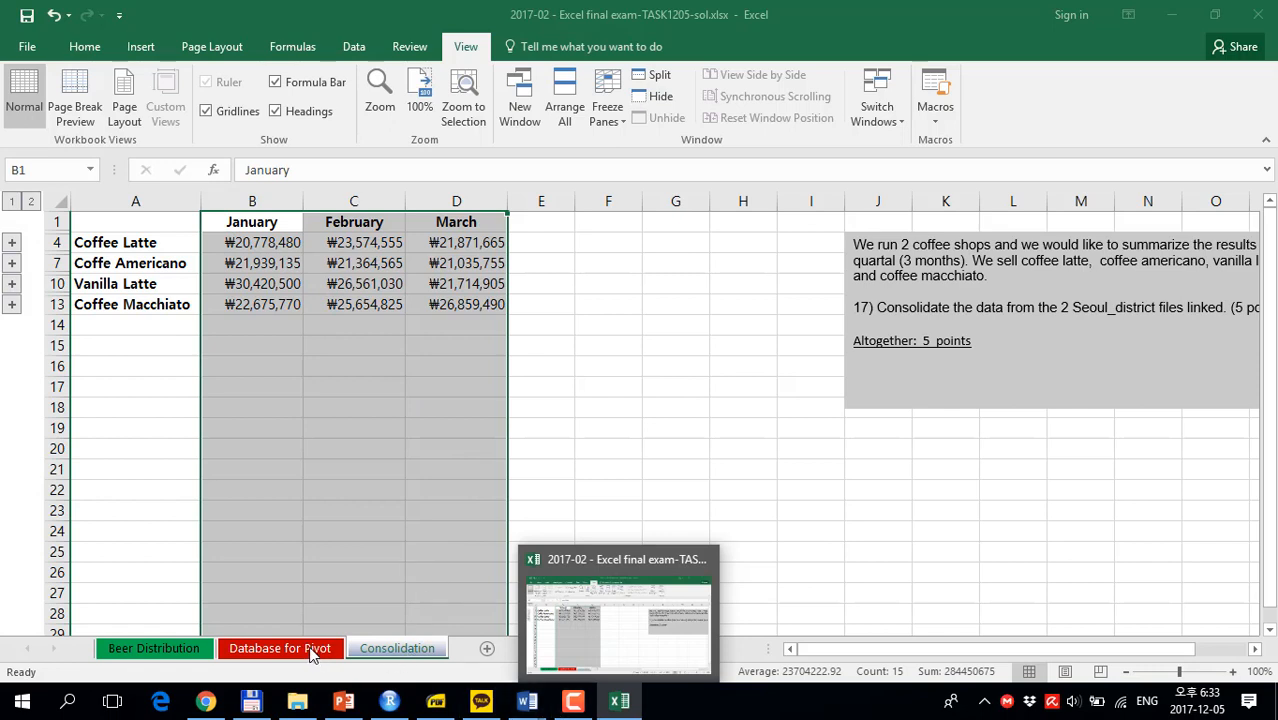
pyautogui.click(601, 425)
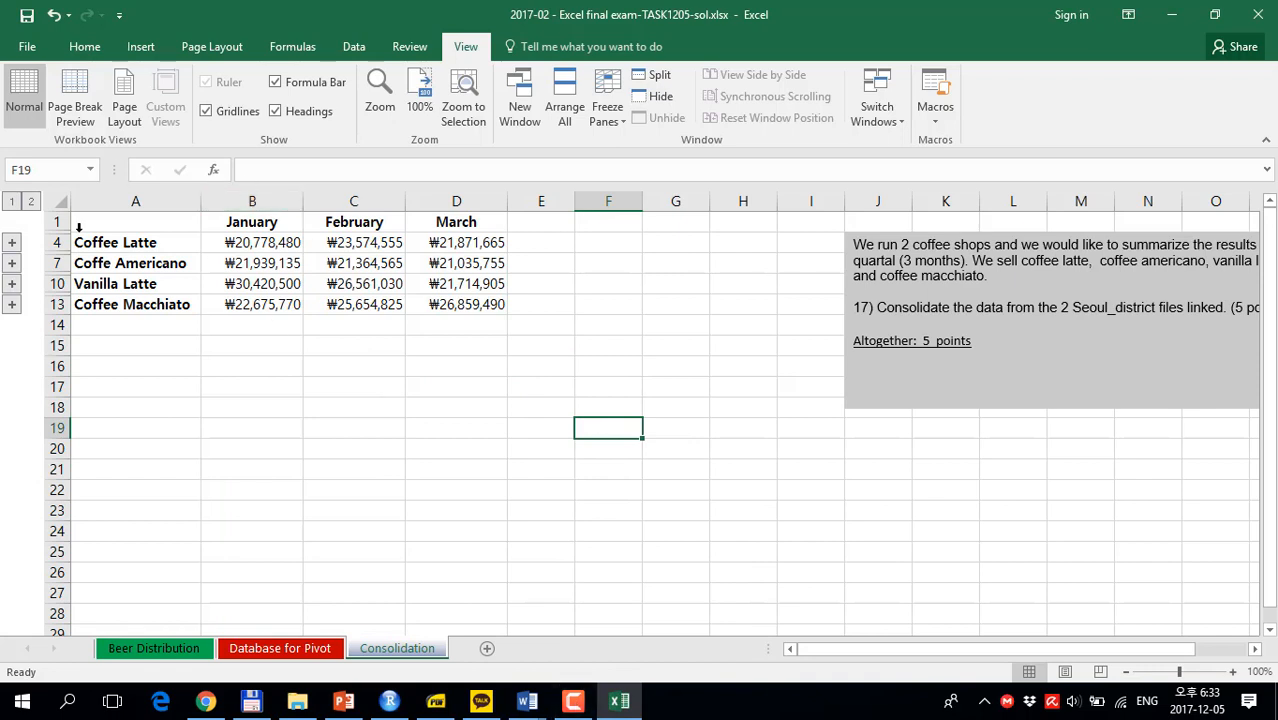
pyautogui.click(573, 704)
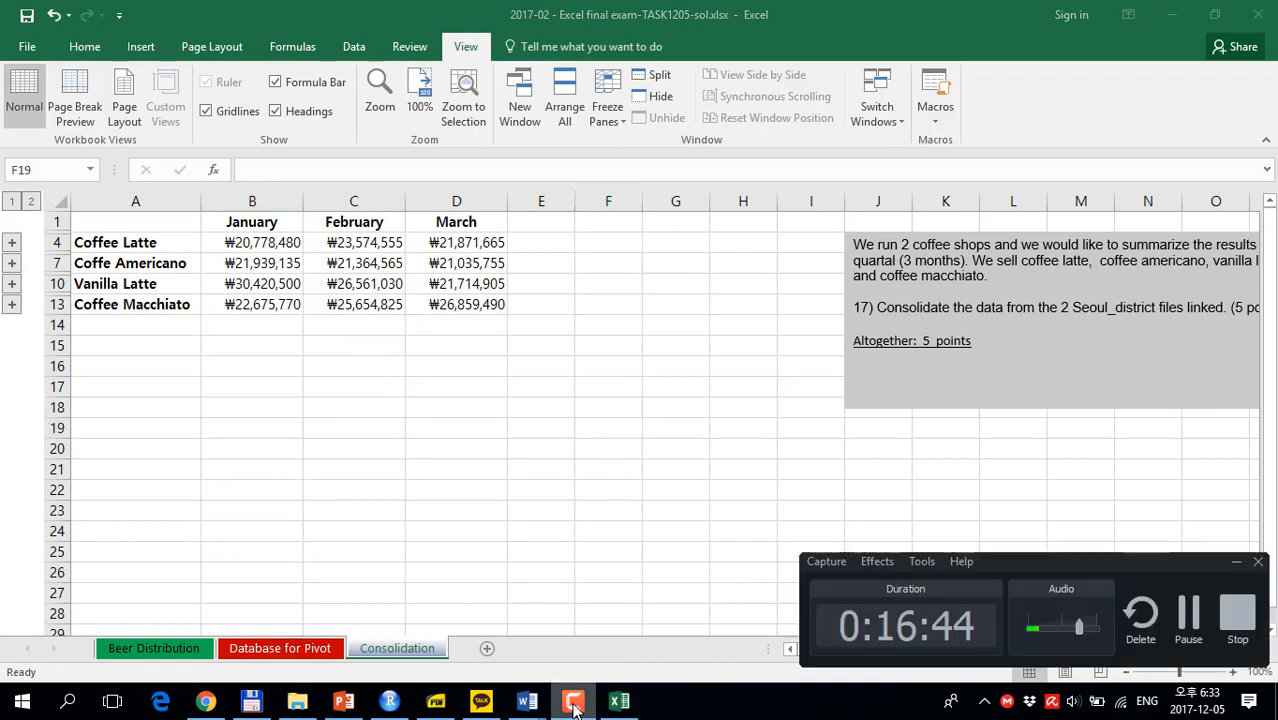
pyautogui.click(573, 704)
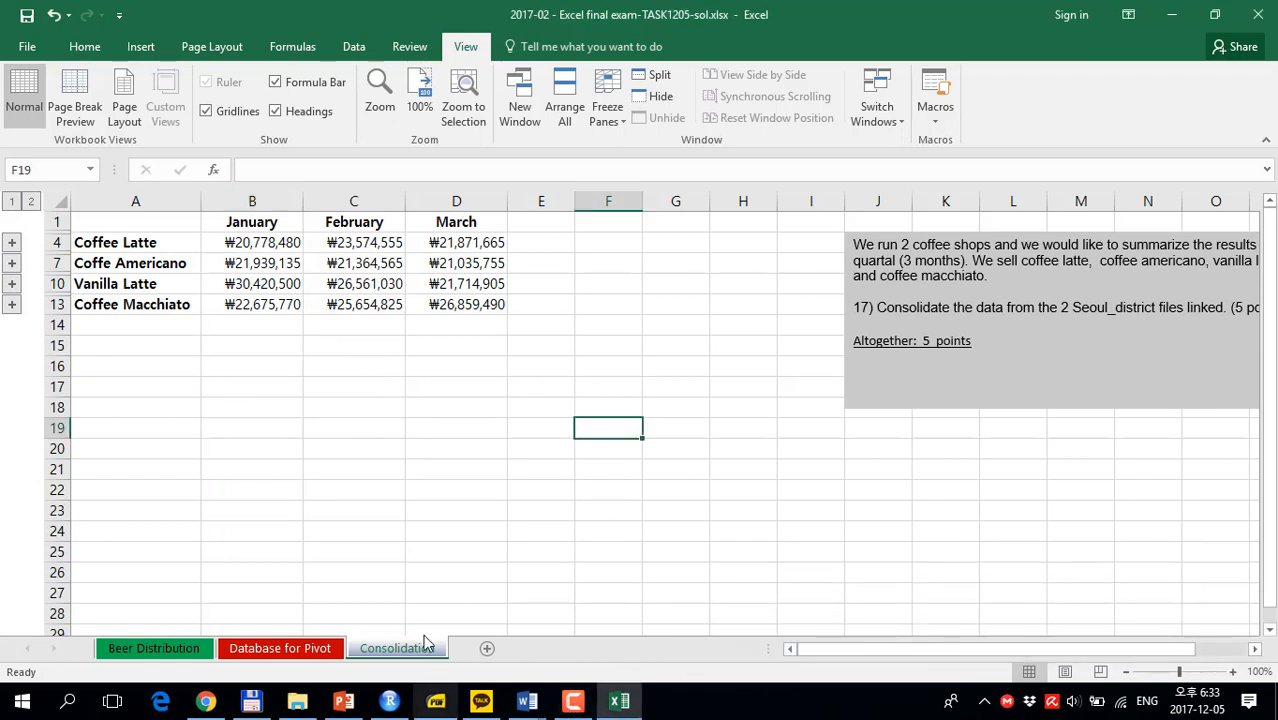
# Create a pivot table on a new worksheet from the range A1:D315 of the Database for Pivot sheet.
pyautogui.click(322, 648)
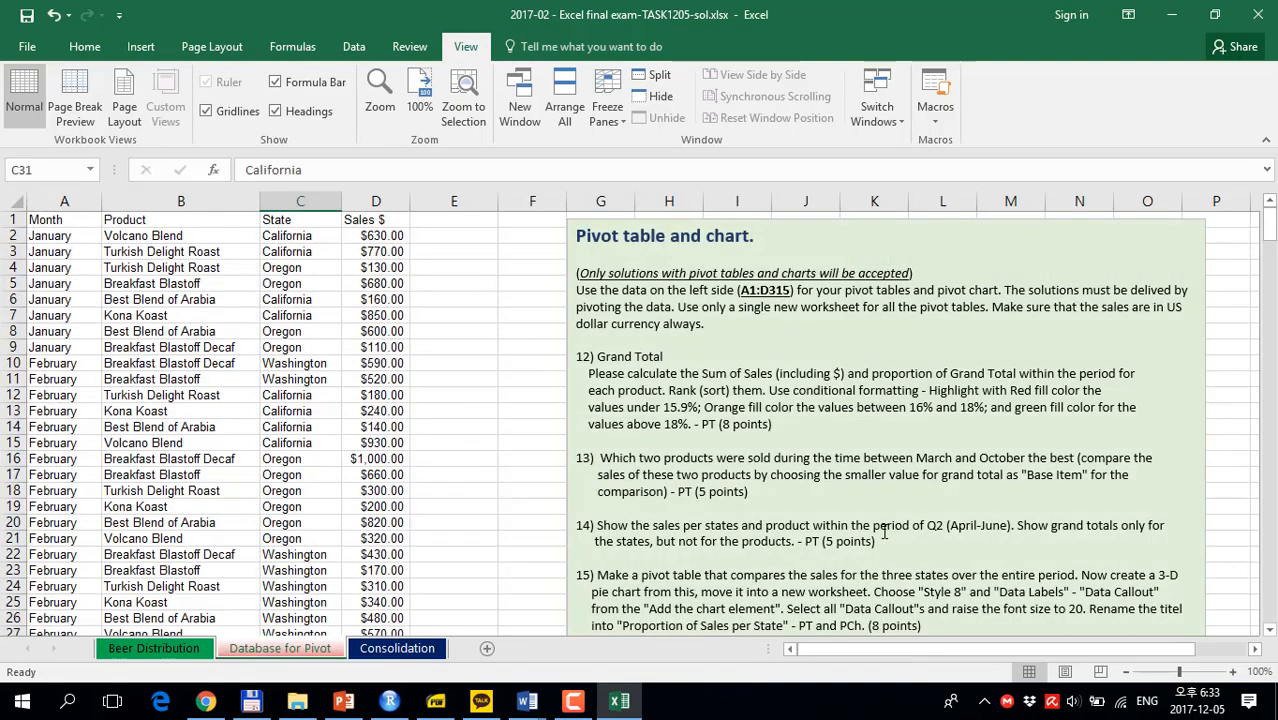
pyautogui.click(272, 458)
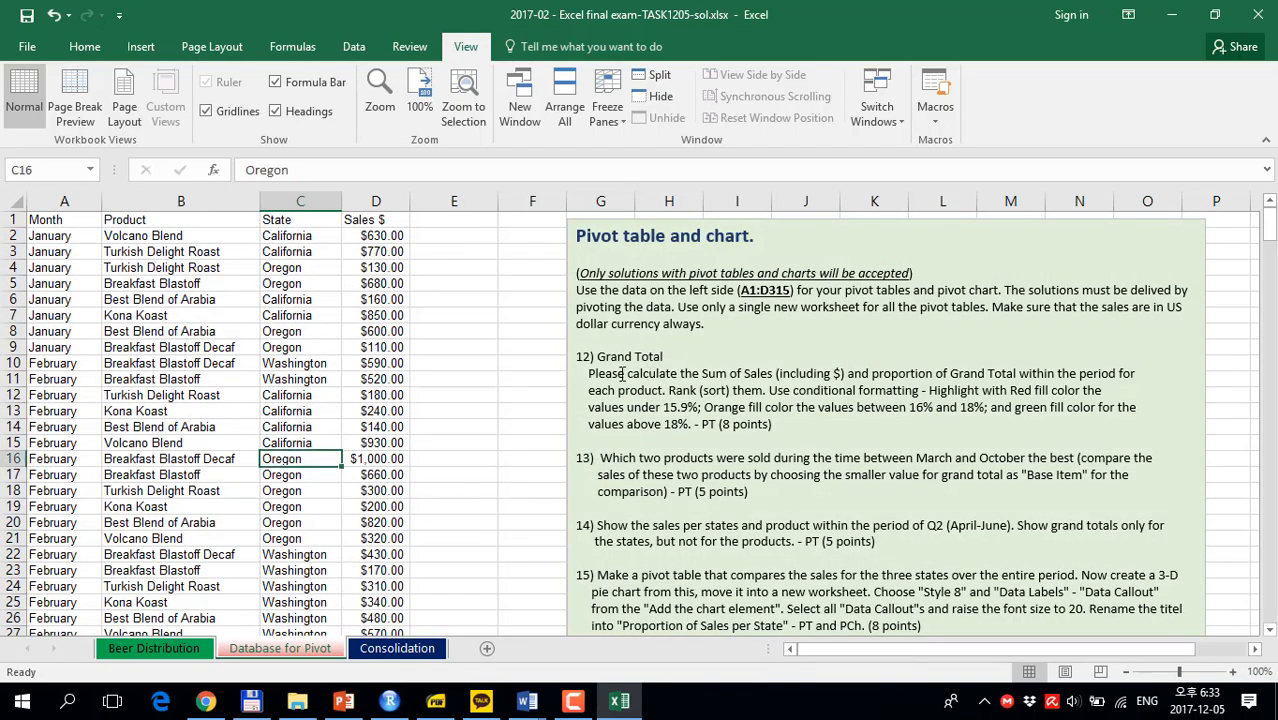
pyautogui.scroll(-1, 621, 373)
pyautogui.scroll(1, 316, 360)
pyautogui.click(229, 279)
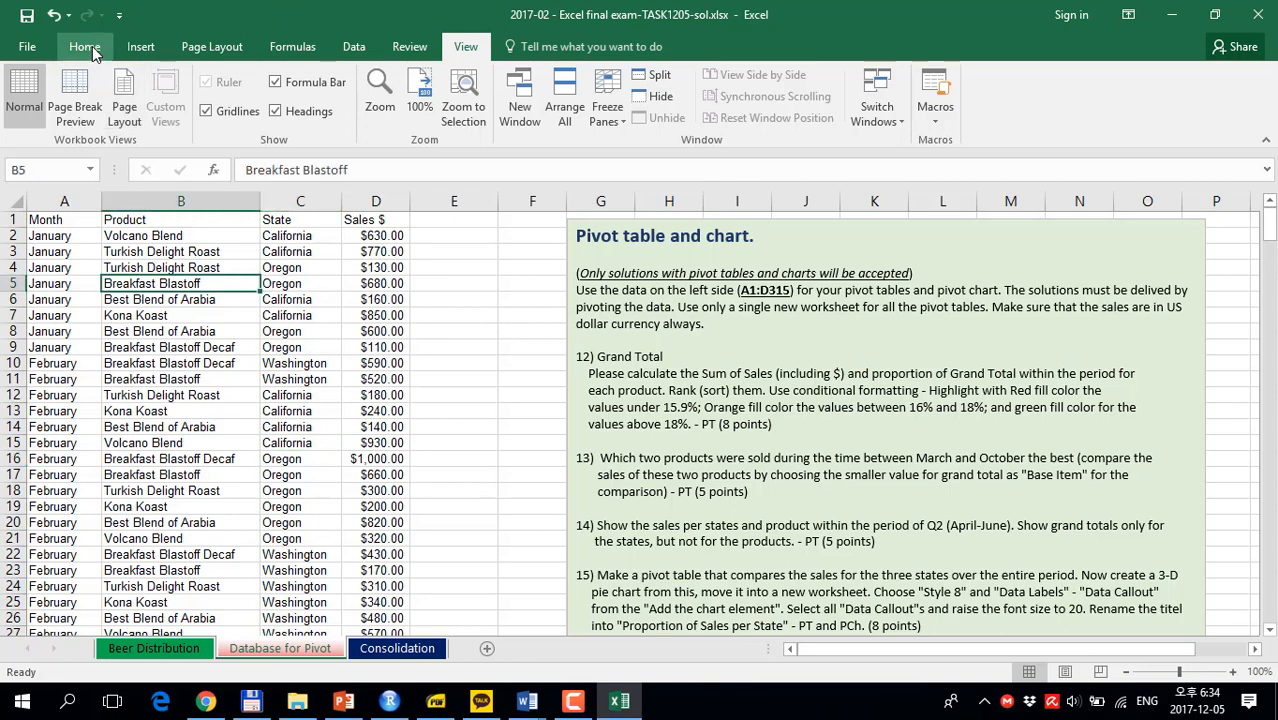
pyautogui.click(140, 46)
pyautogui.click(31, 95)
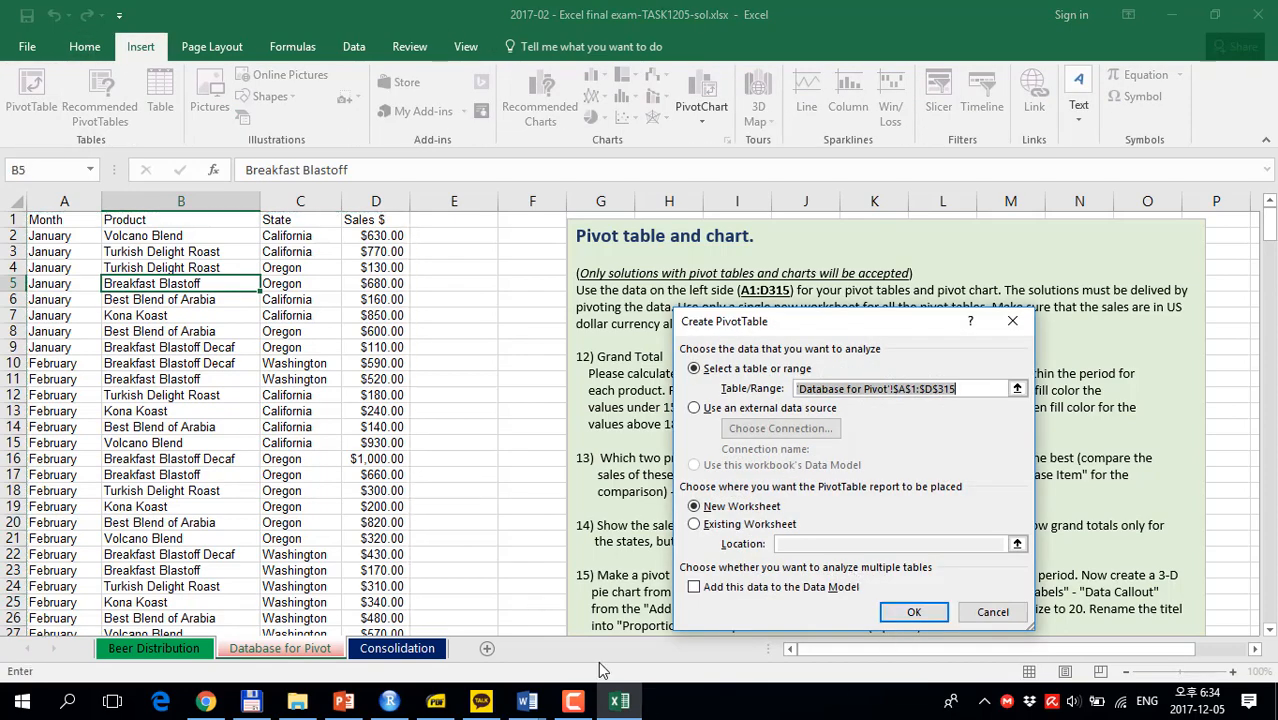
pyautogui.click(914, 612)
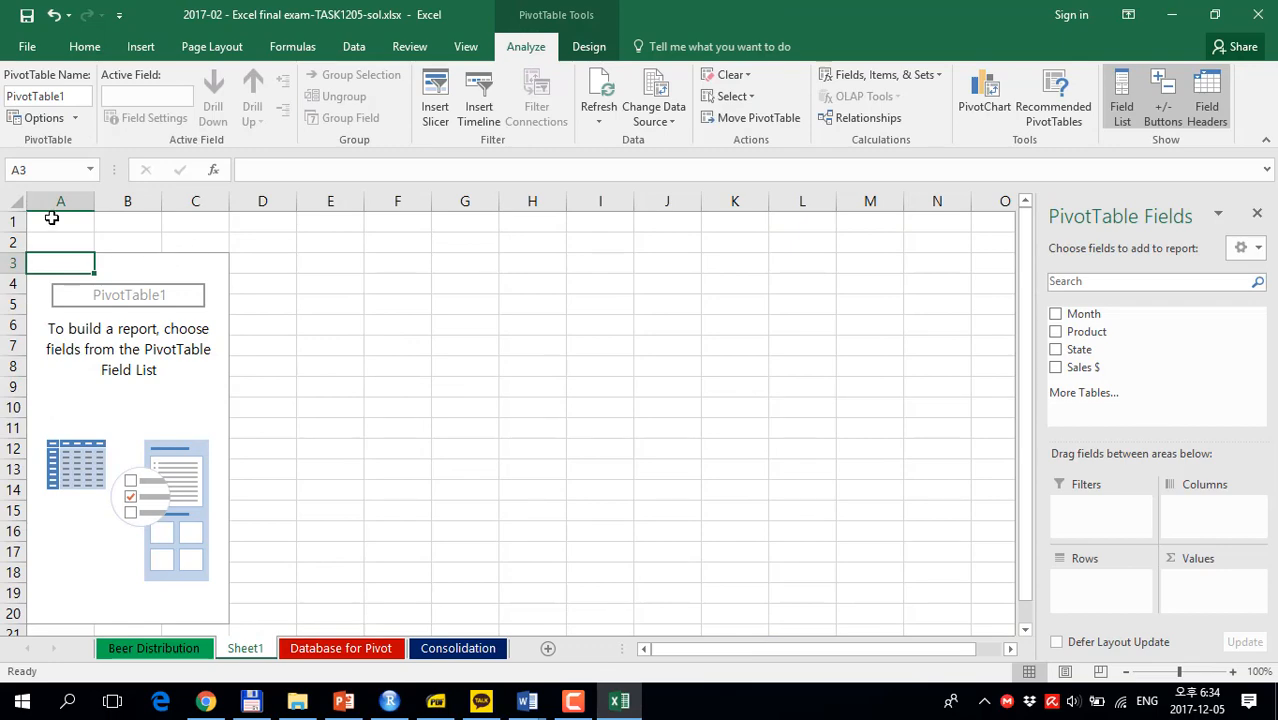
# Enter the label Q1 in cell A1 above the empty pivot table.
pyautogui.click(51, 218)
pyautogui.write('Q1')
pyautogui.press('Return')
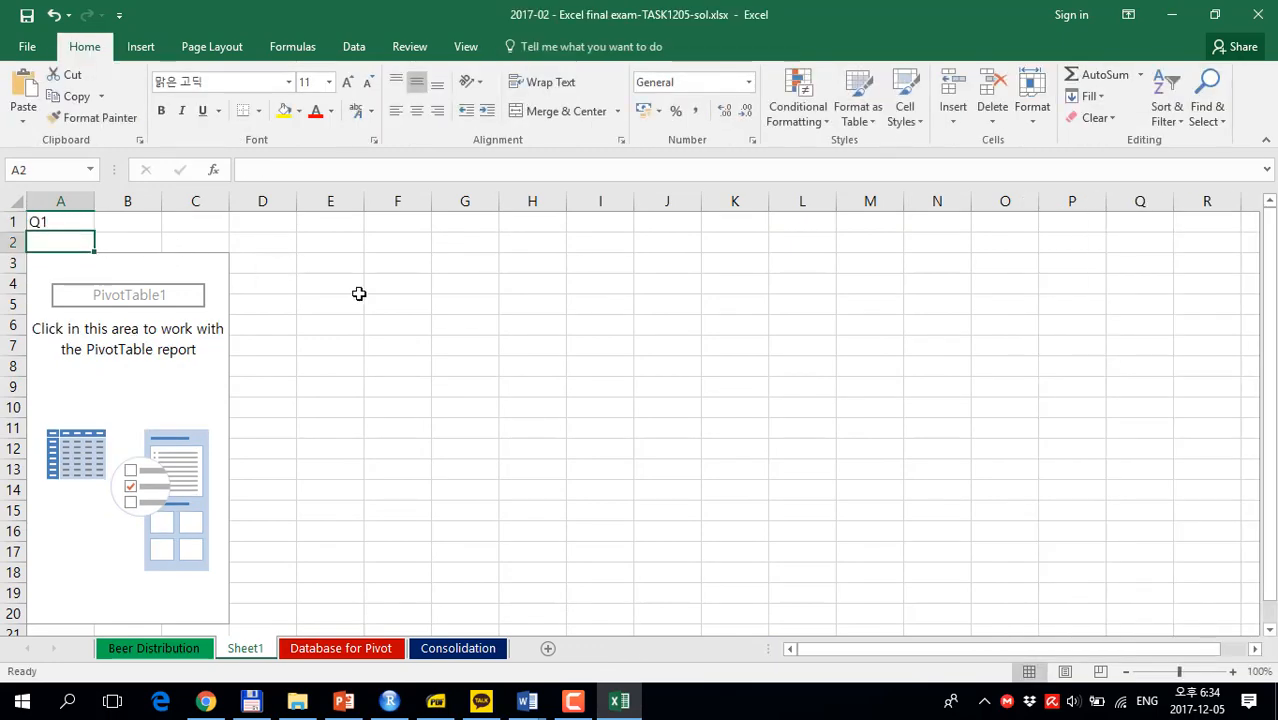
# Copy the Grand Total text of task 12 from the Database for Pivot sheet to cell F3 of Sheet1.
pyautogui.click(340, 649)
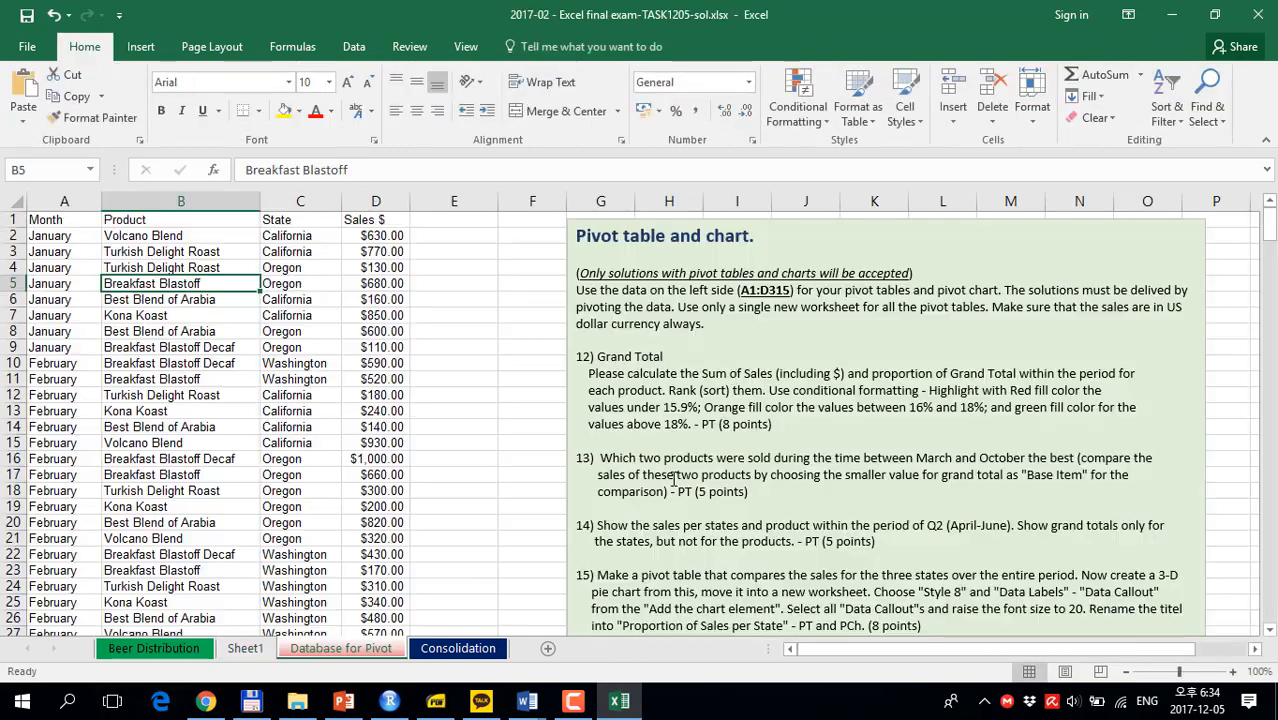
pyautogui.moveTo(596, 360); pyautogui.dragTo(830, 424)
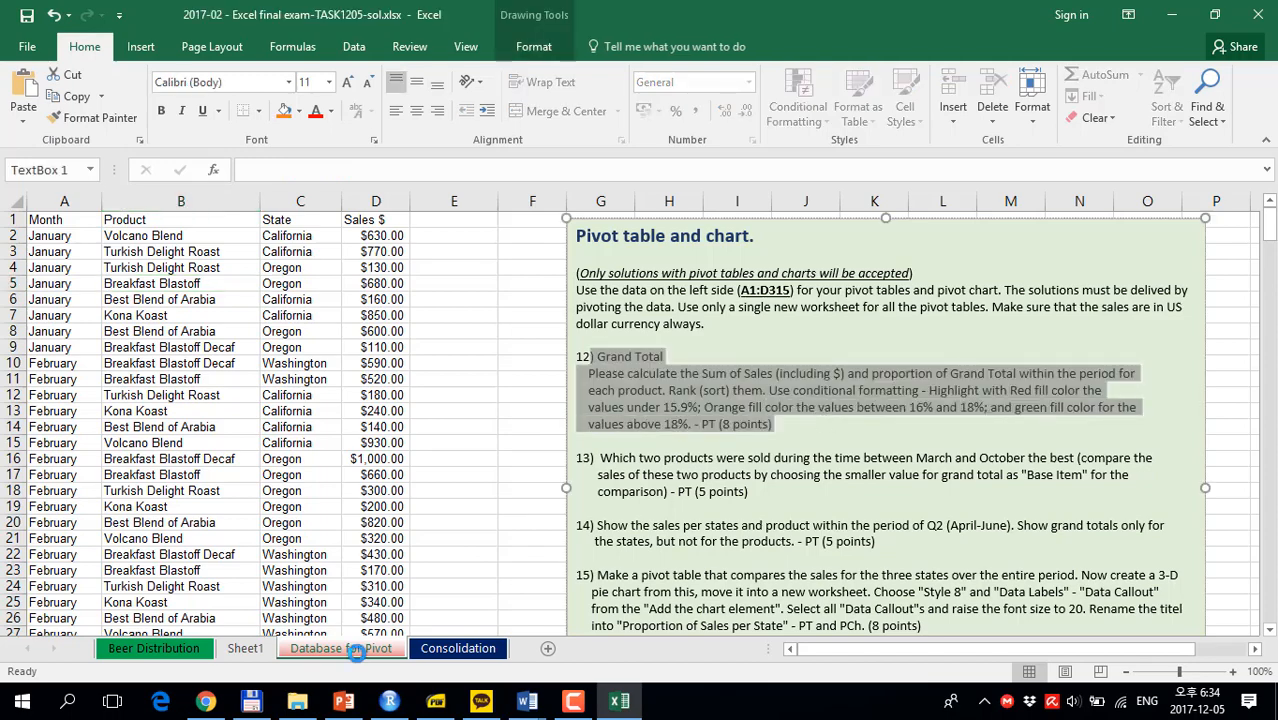
pyautogui.click(270, 654)
pyautogui.click(380, 262)
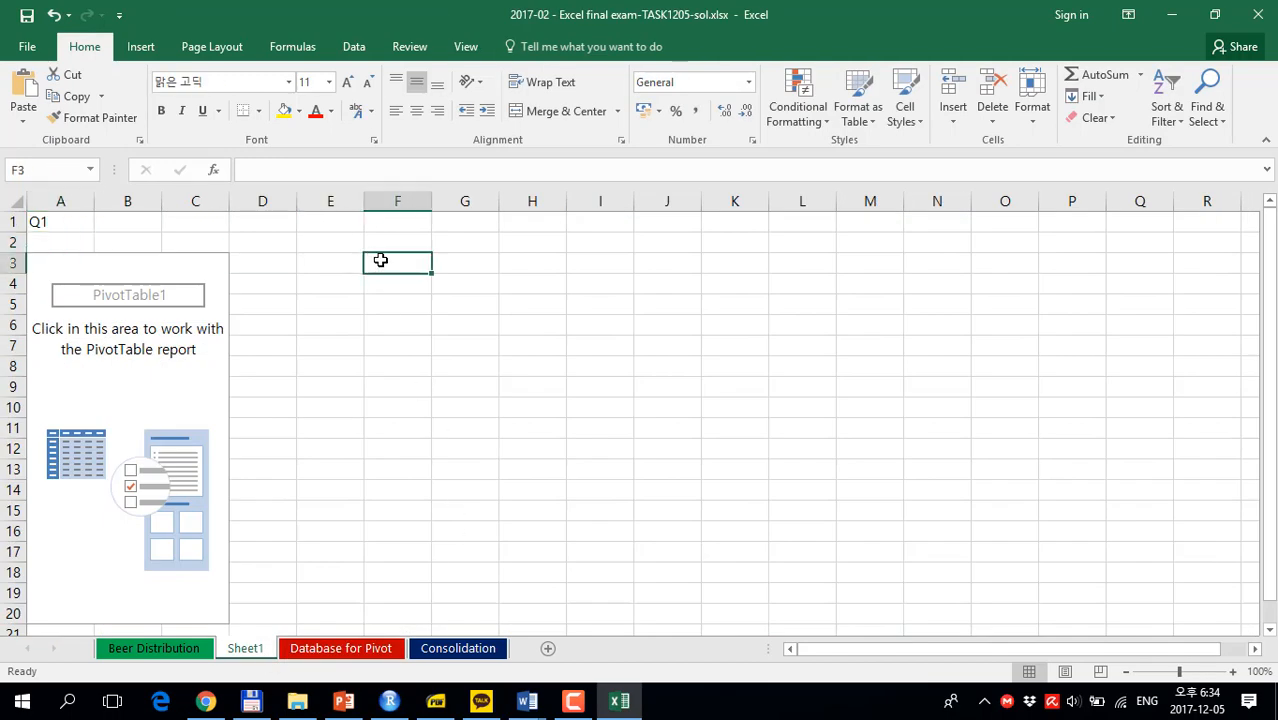
pyautogui.write(') Grand Total Please calculate the Sum of Sales (including $) and proportion of Grand Total within the period for each product. Rank (sort) them. Use conditional formatting - Highlight with Red fill color the values under 15.9%; Orange fill color the values between 16% and 18%; and green fill color for the values above 18%. - PT (8 points)')
pyautogui.click(480, 430)
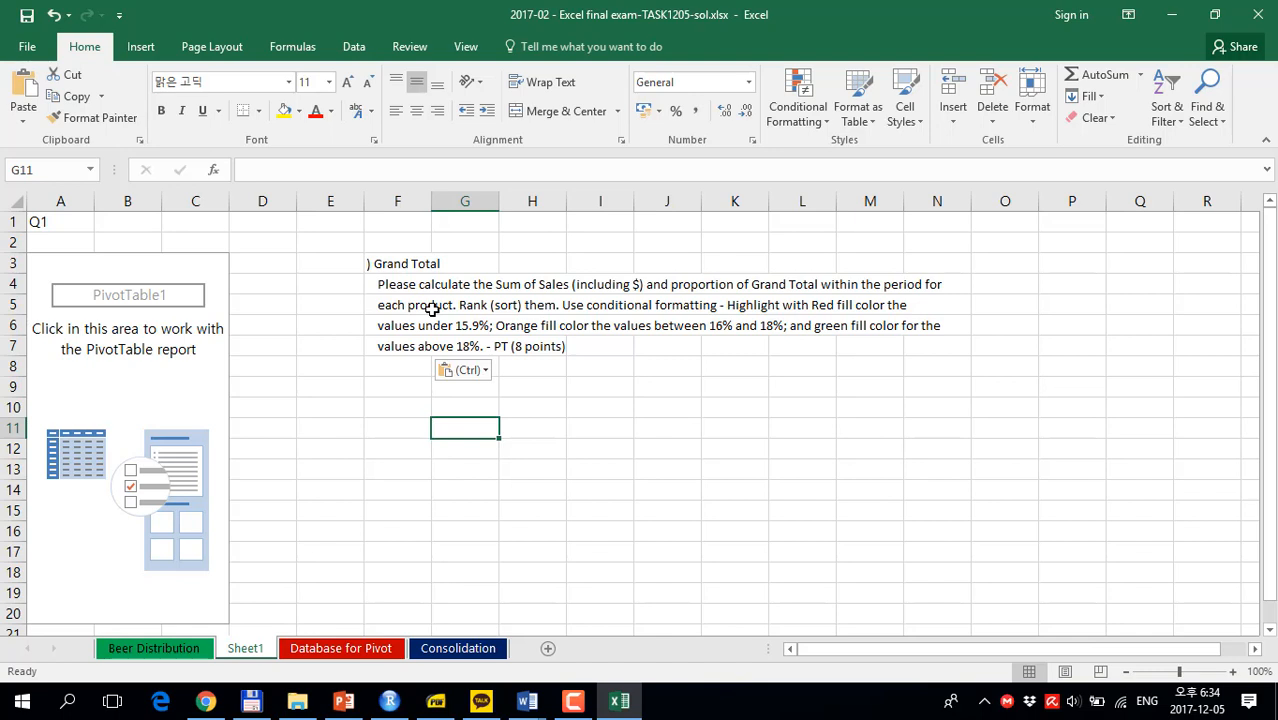
# Build the pivot table with Product as rows and Sales $ added twice to the values.
pyautogui.click(142, 428)
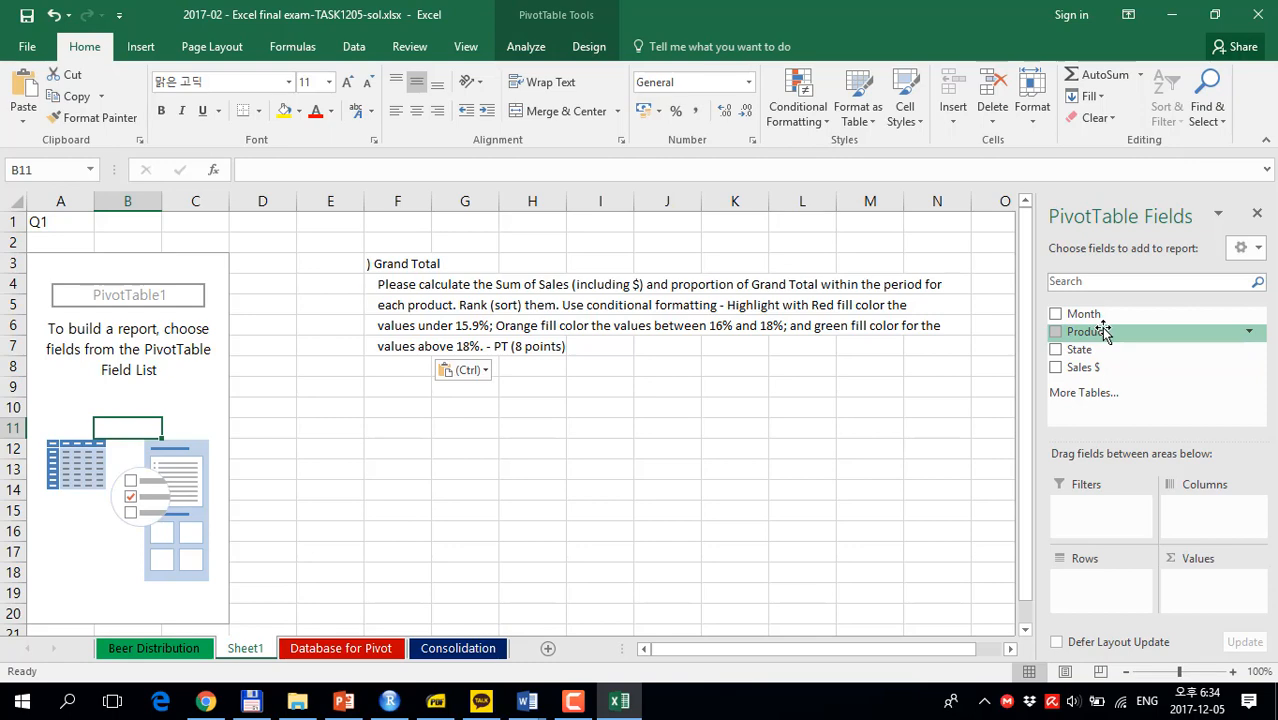
pyautogui.moveTo(1103, 329); pyautogui.dragTo(1079, 586)
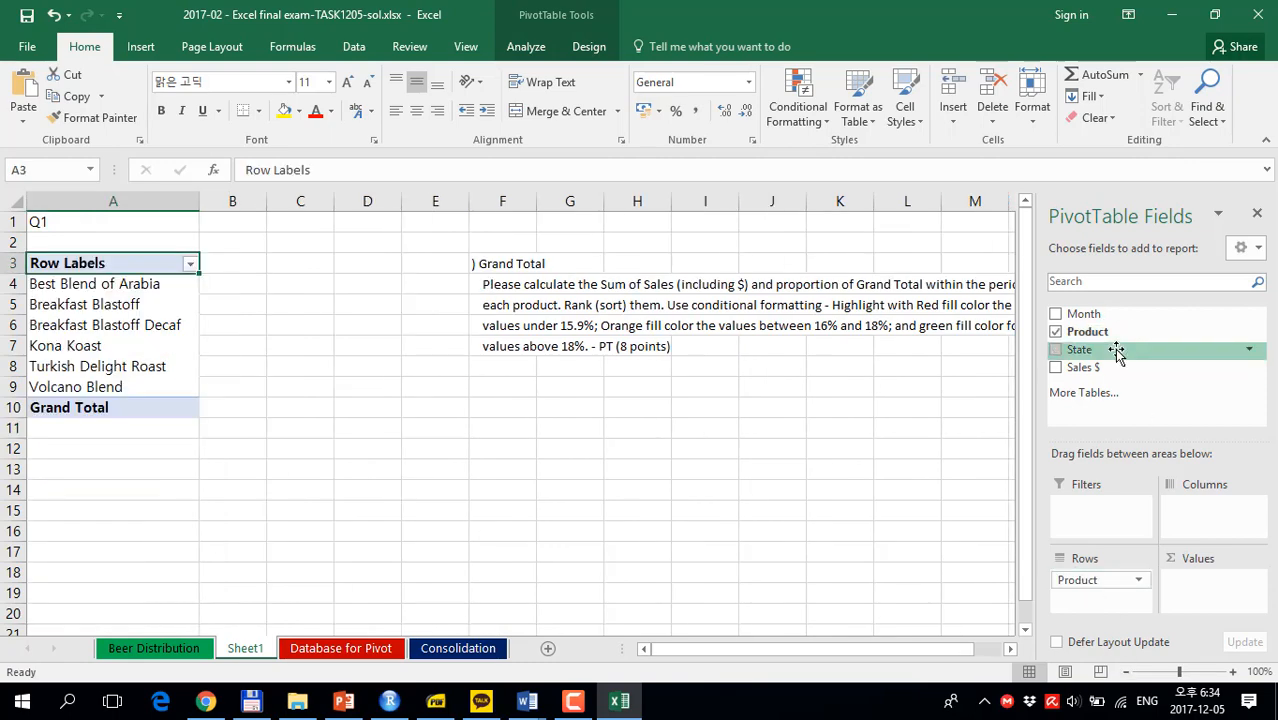
pyautogui.moveTo(1112, 367); pyautogui.dragTo(1222, 612)
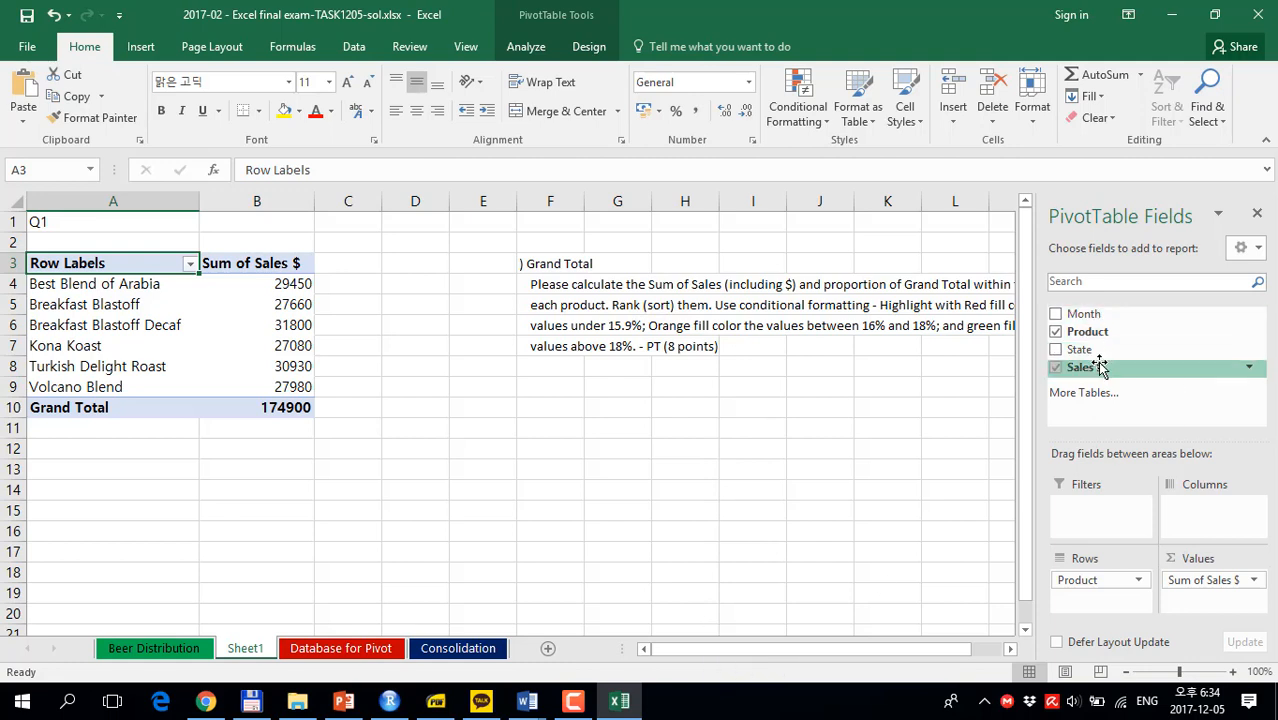
pyautogui.moveTo(1100, 367); pyautogui.dragTo(1215, 600)
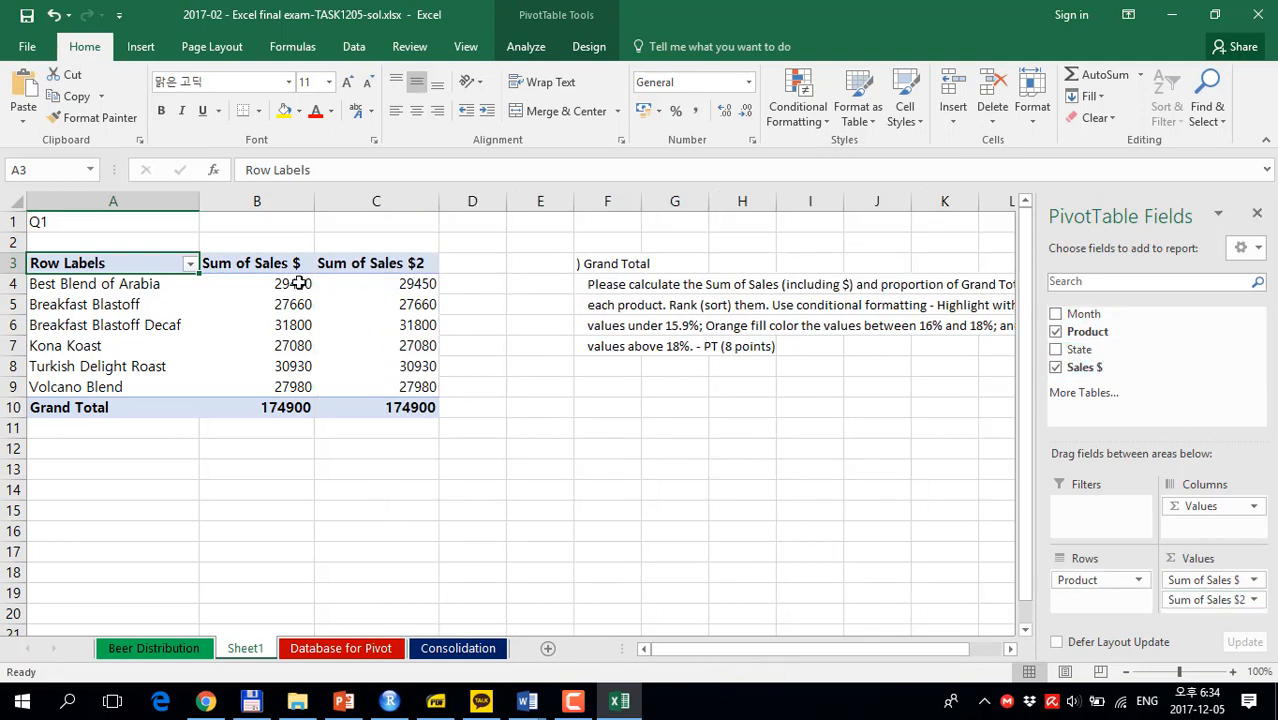
# Format the first Sum of Sales $ column, B4:B10, as Currency with the $ symbol.
pyautogui.moveTo(300, 284); pyautogui.dragTo(301, 399)
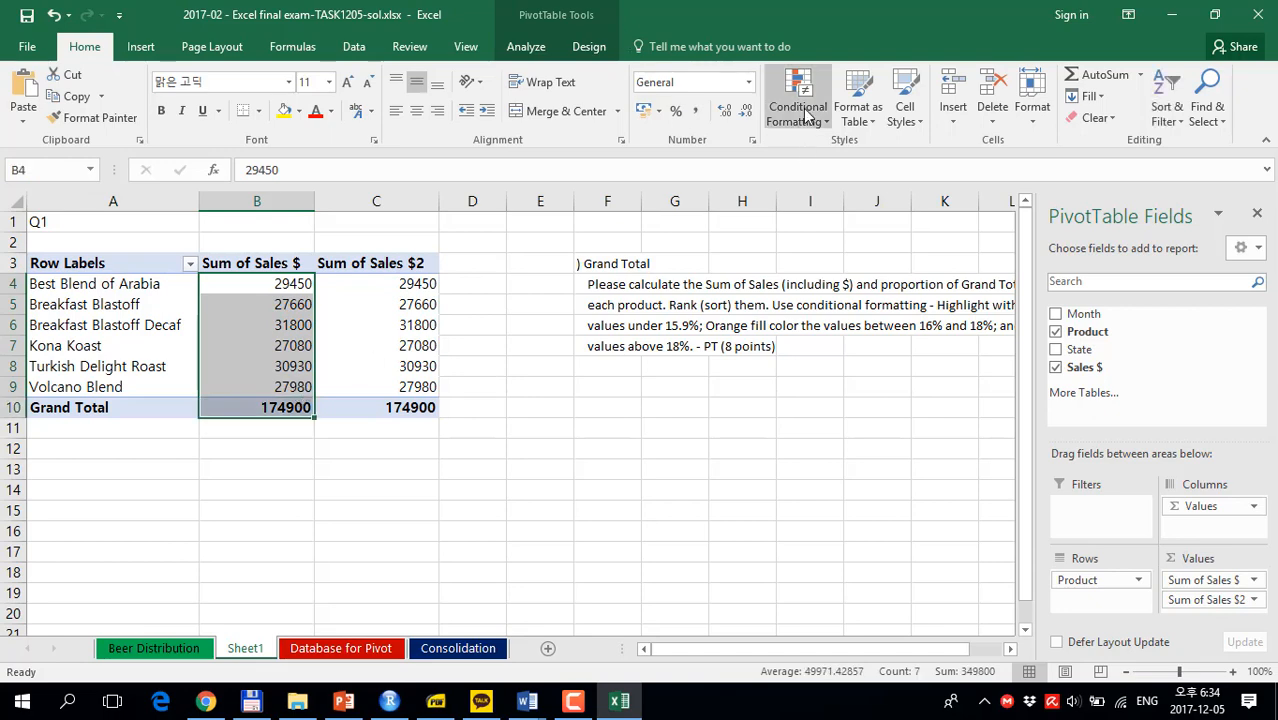
pyautogui.click(753, 139)
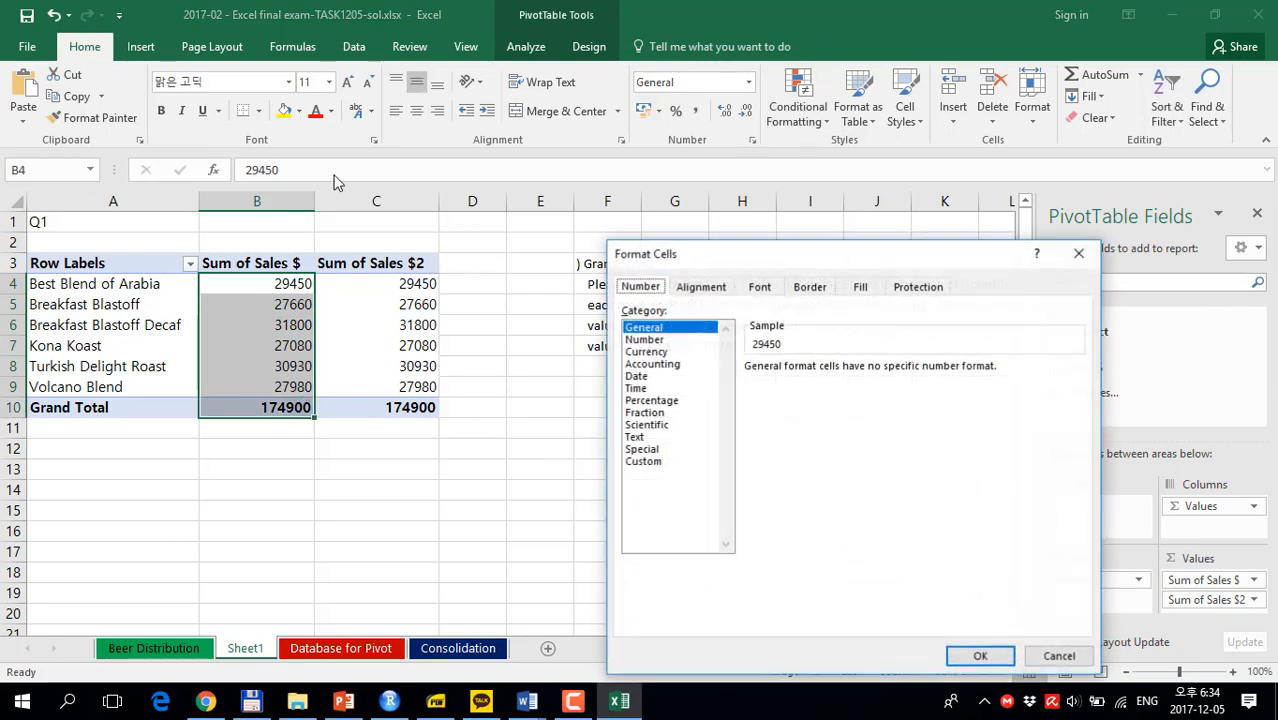
pyautogui.click(646, 352)
pyautogui.click(848, 394)
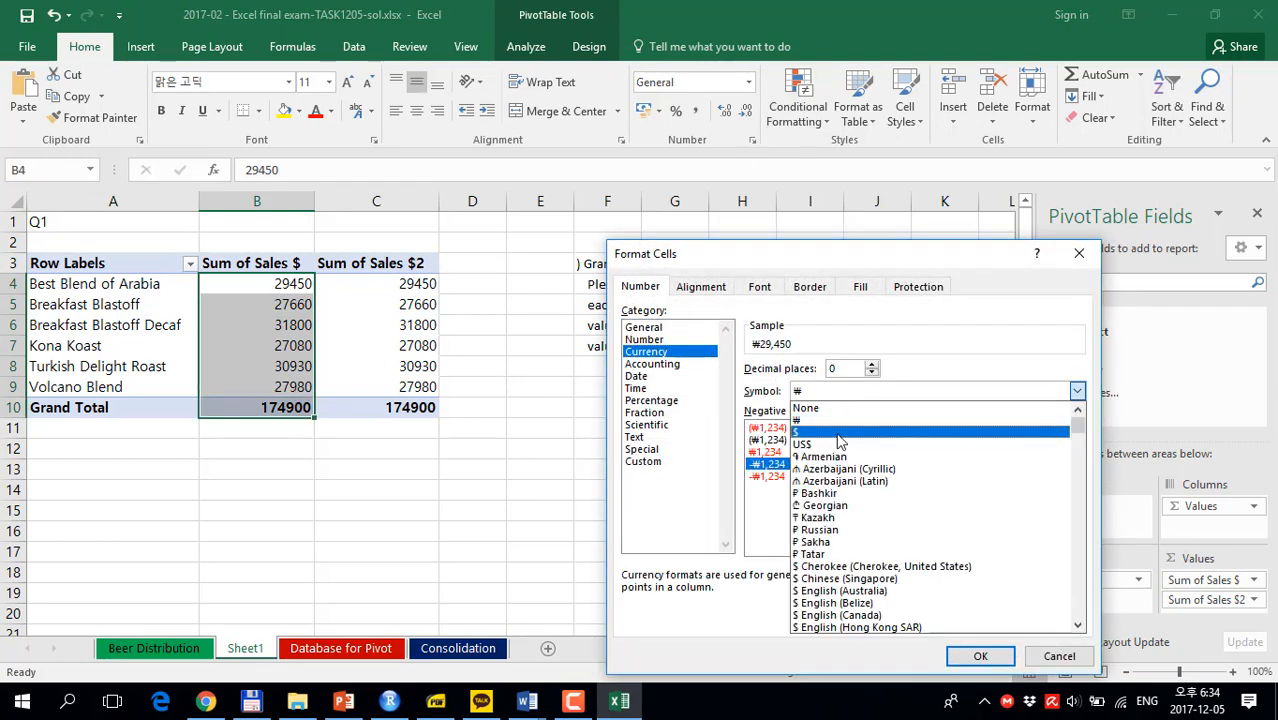
pyautogui.click(838, 433)
pyautogui.click(979, 655)
pyautogui.click(695, 327)
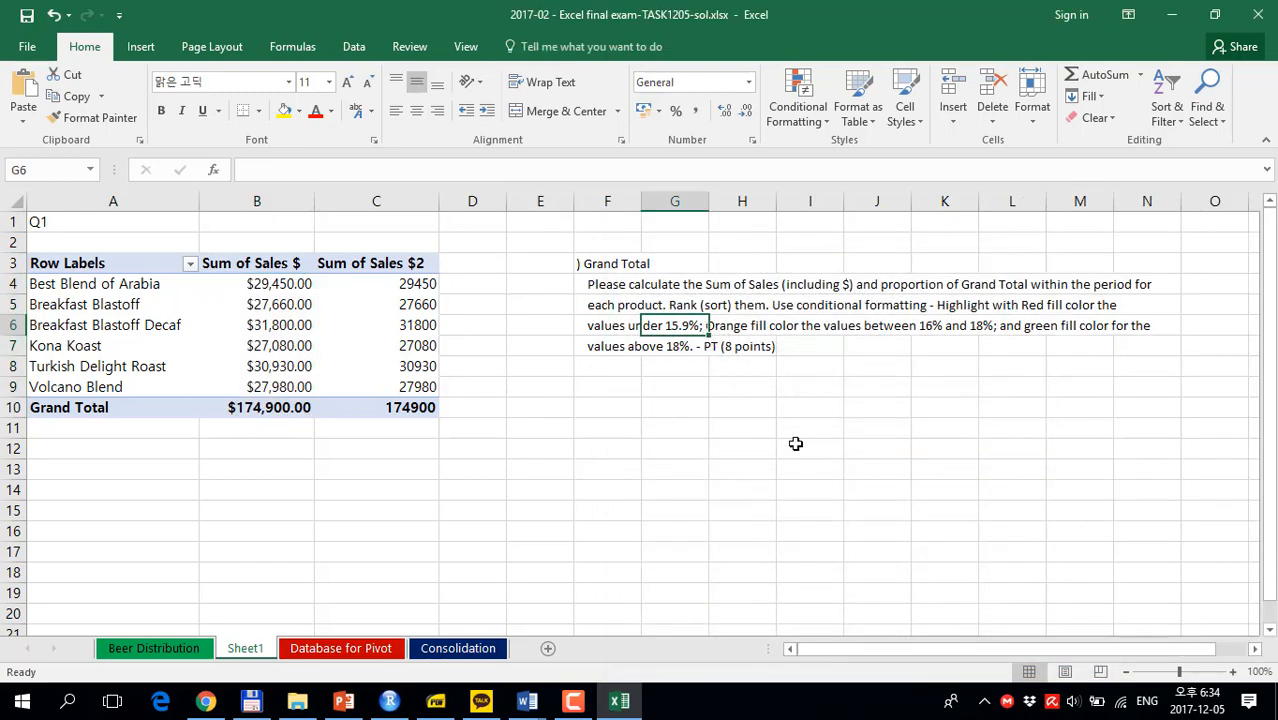
# Show the Sum of Sales $2 values as % of Grand Total and sort the products from largest to smallest.
pyautogui.moveTo(607, 284); pyautogui.dragTo(1160, 365)
pyautogui.click(958, 347)
pyautogui.moveTo(369, 283); pyautogui.dragTo(402, 345)
pyautogui.rightClick(403, 340)
pyautogui.click(371, 284)
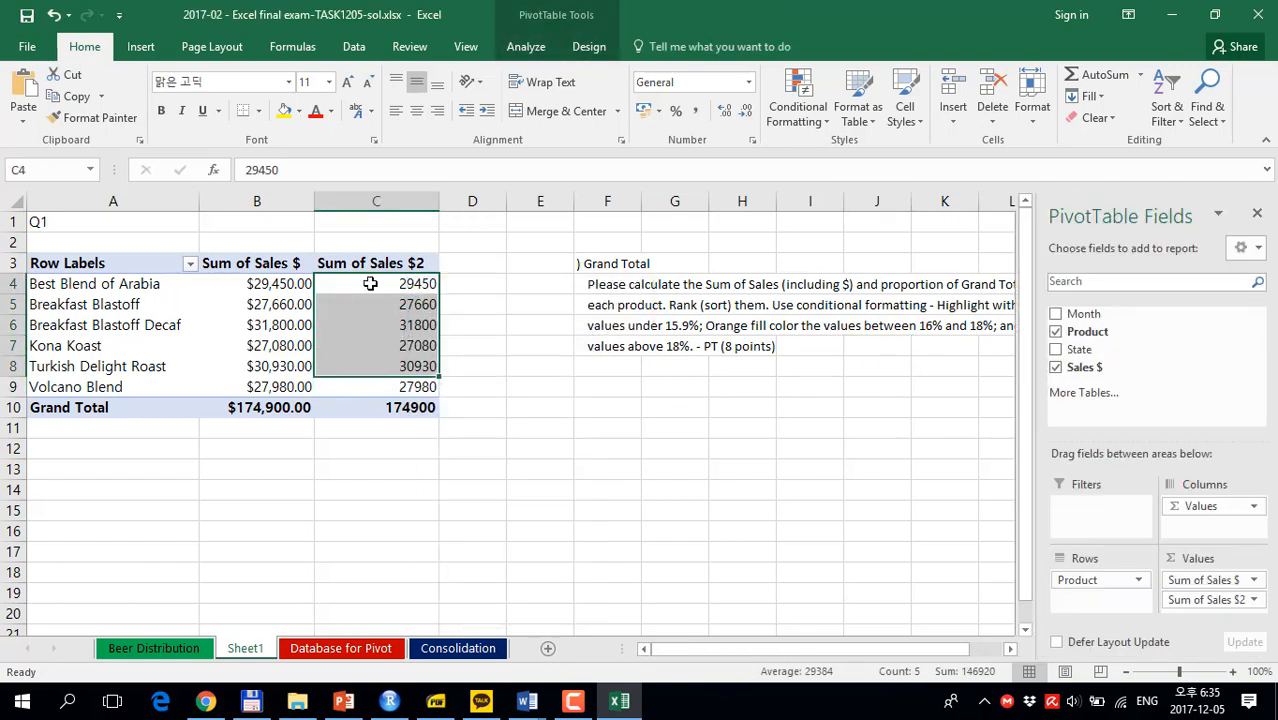
pyautogui.moveTo(371, 284); pyautogui.dragTo(385, 381)
pyautogui.rightClick(387, 379)
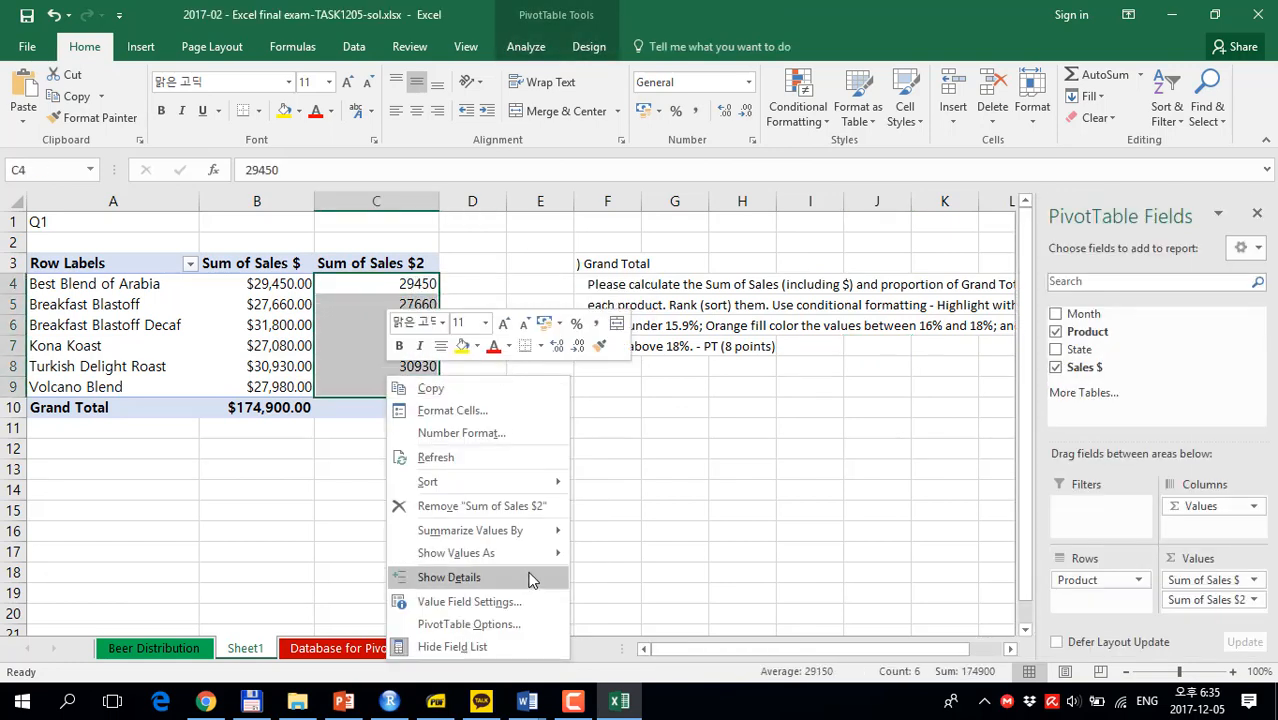
pyautogui.moveTo(553, 552)
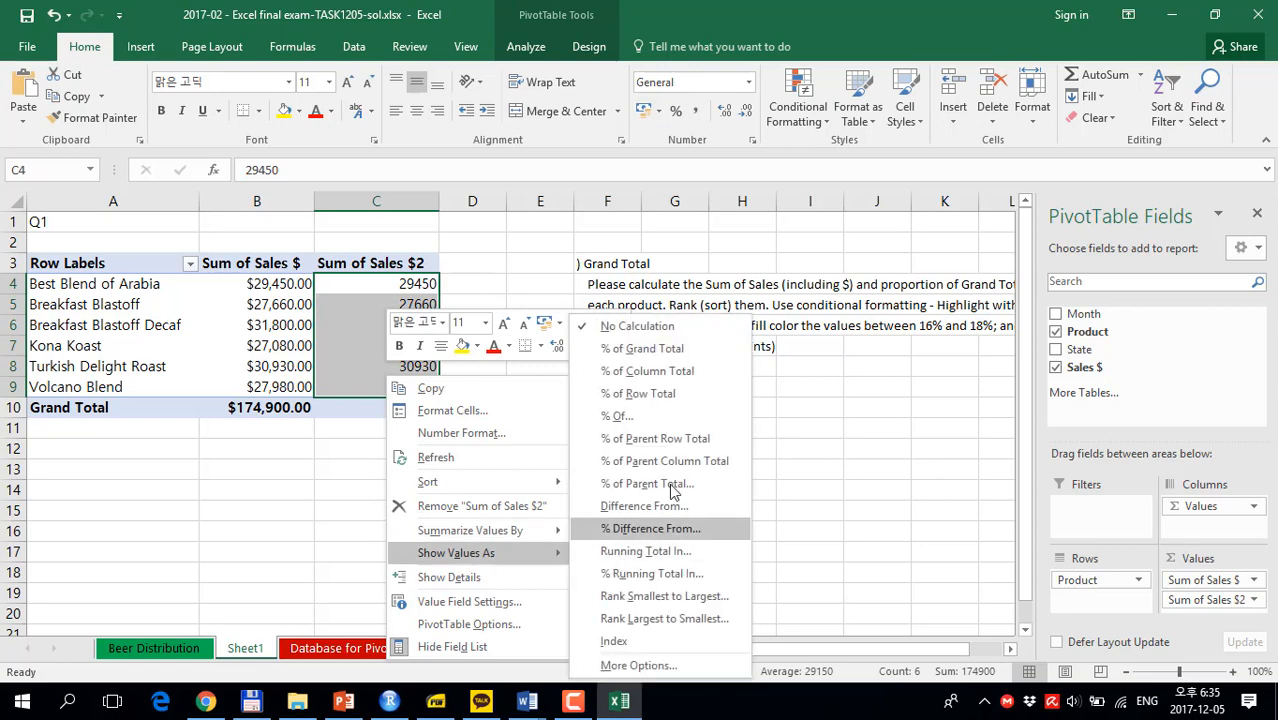
pyautogui.click(699, 348)
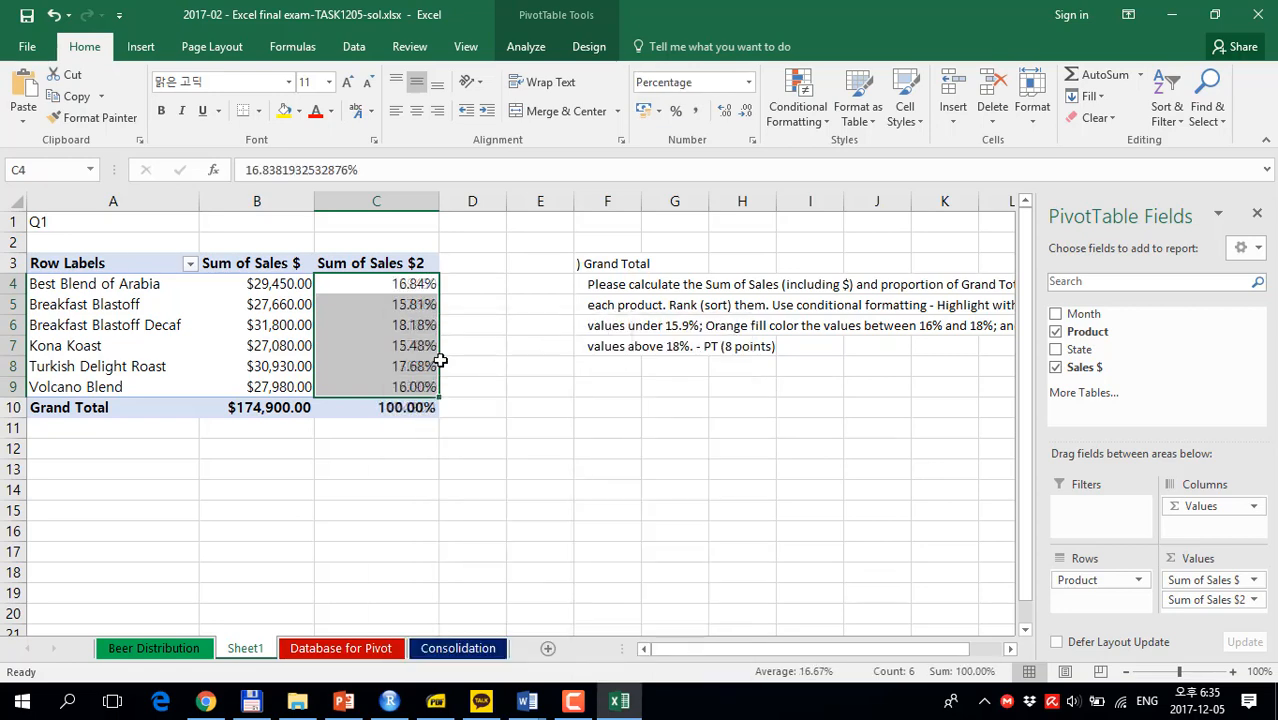
pyautogui.click(1166, 102)
pyautogui.click(1190, 163)
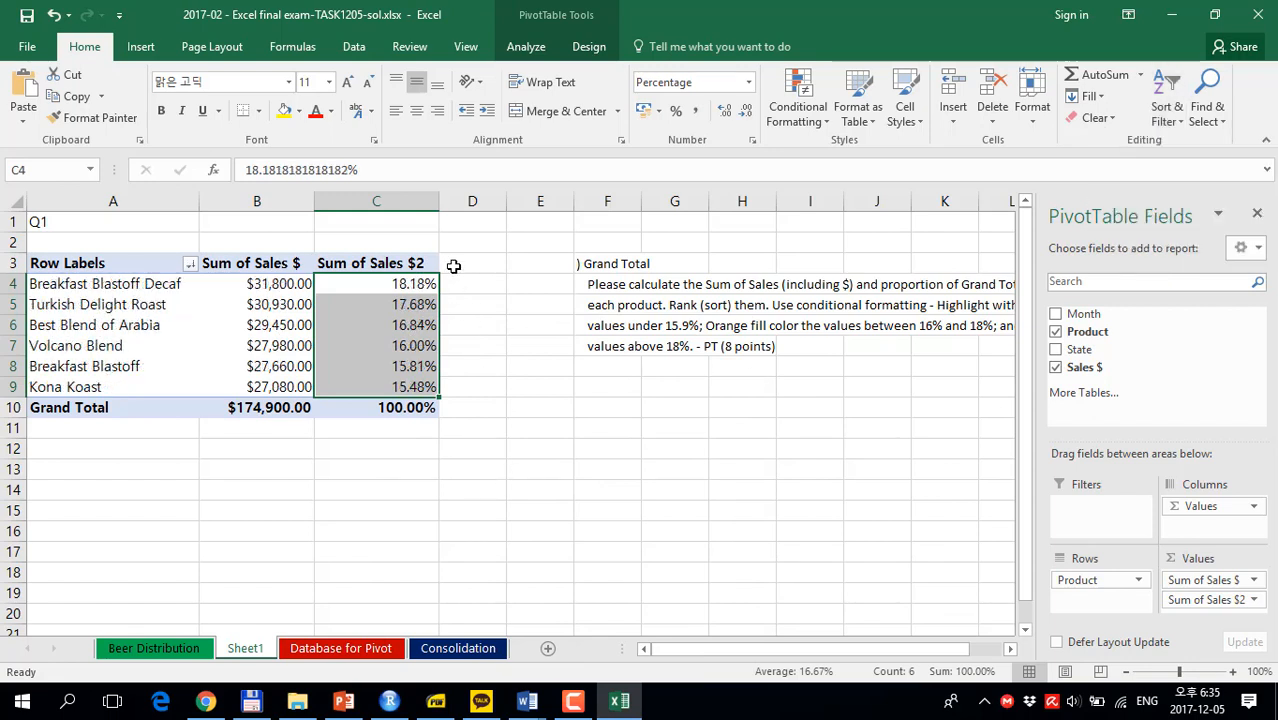
# Start a conditional formatting rule for C4:C9 that formats only cells with a value less than 16%.
pyautogui.moveTo(413, 284); pyautogui.dragTo(415, 386)
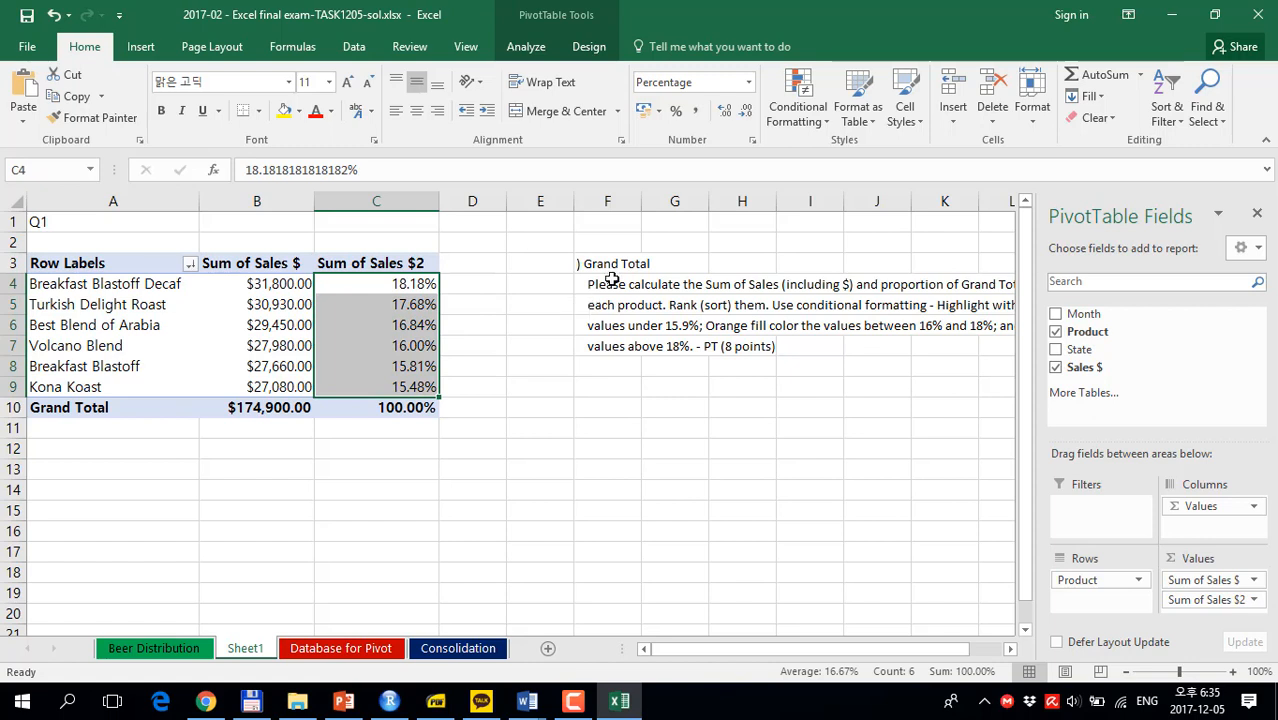
pyautogui.click(793, 122)
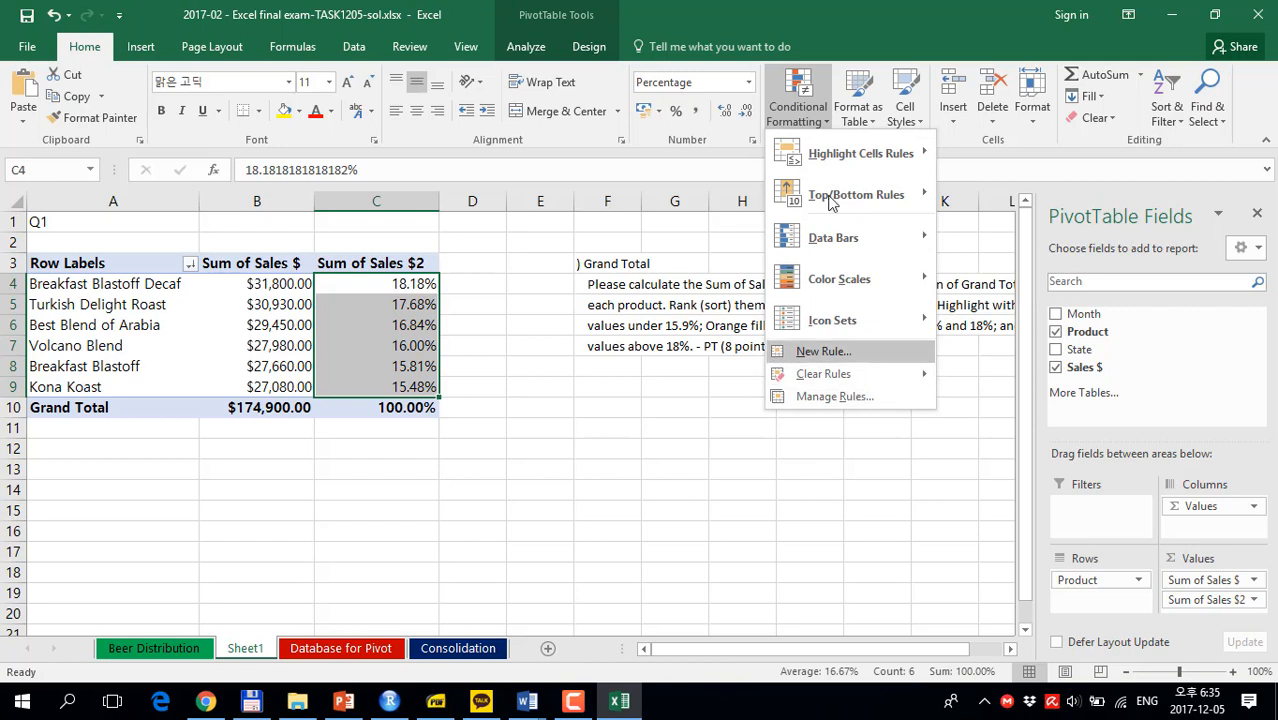
pyautogui.moveTo(870, 206)
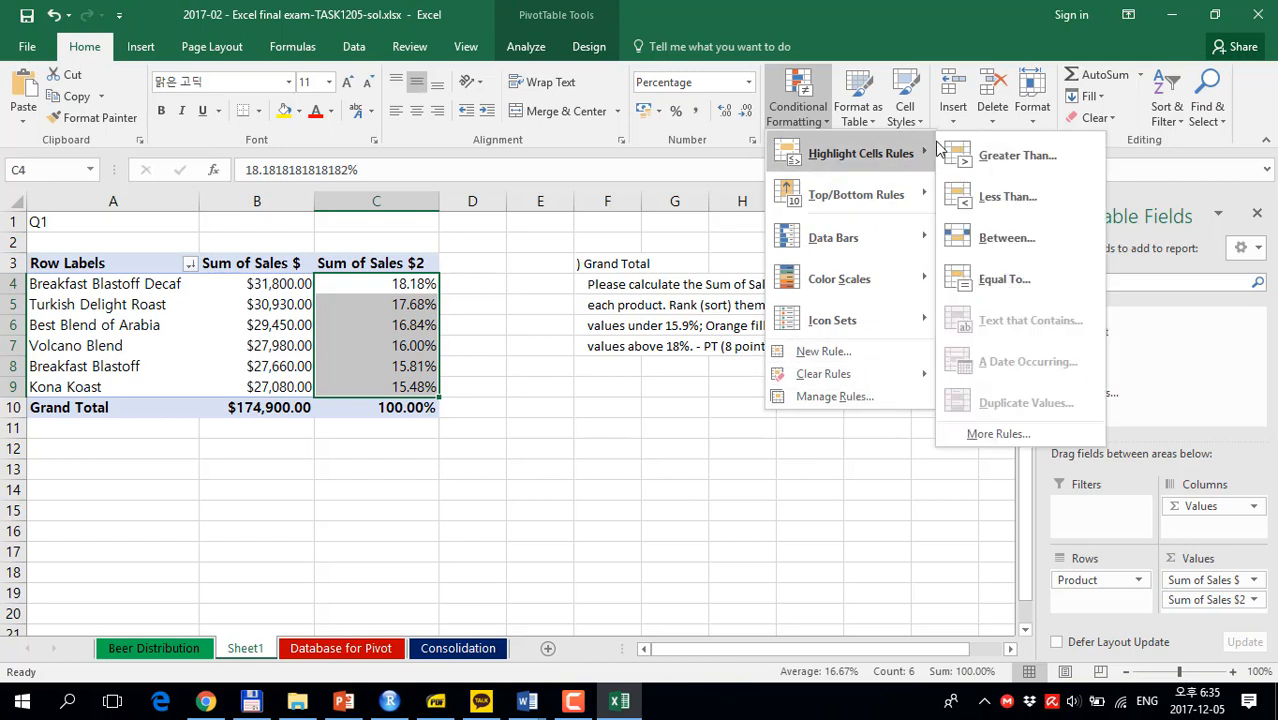
pyautogui.click(830, 350)
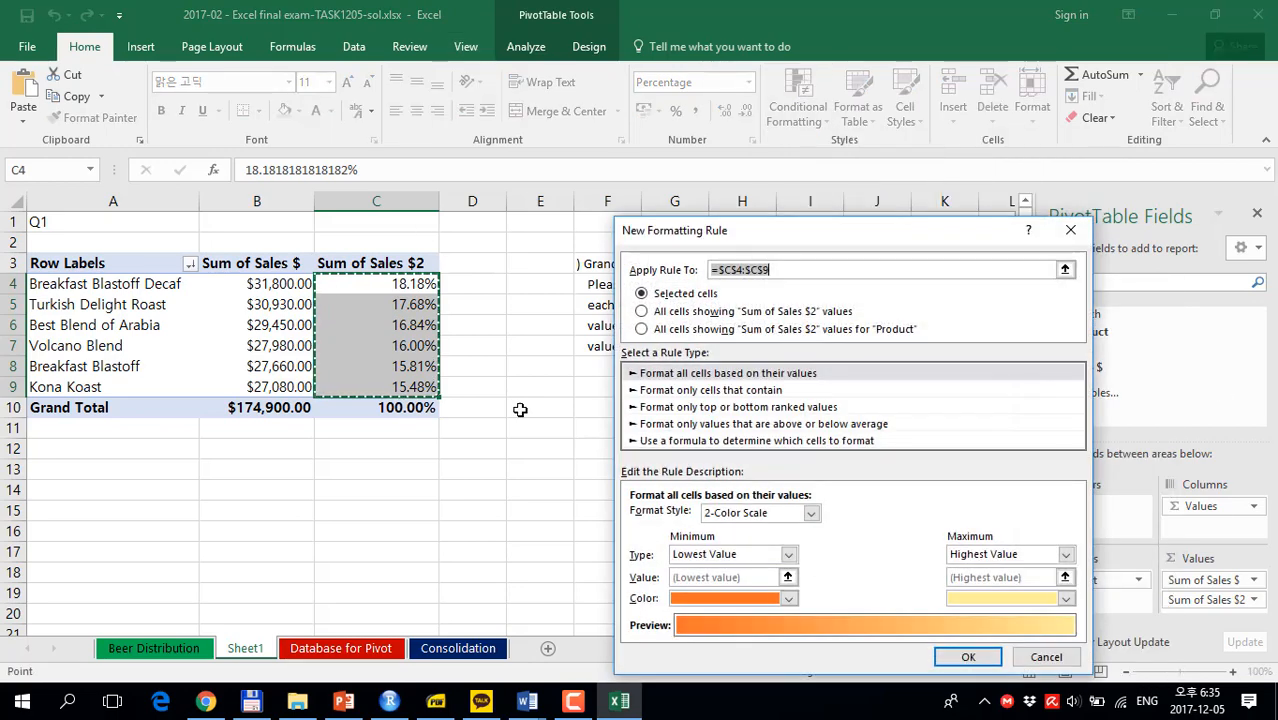
pyautogui.click(645, 407)
pyautogui.click(698, 390)
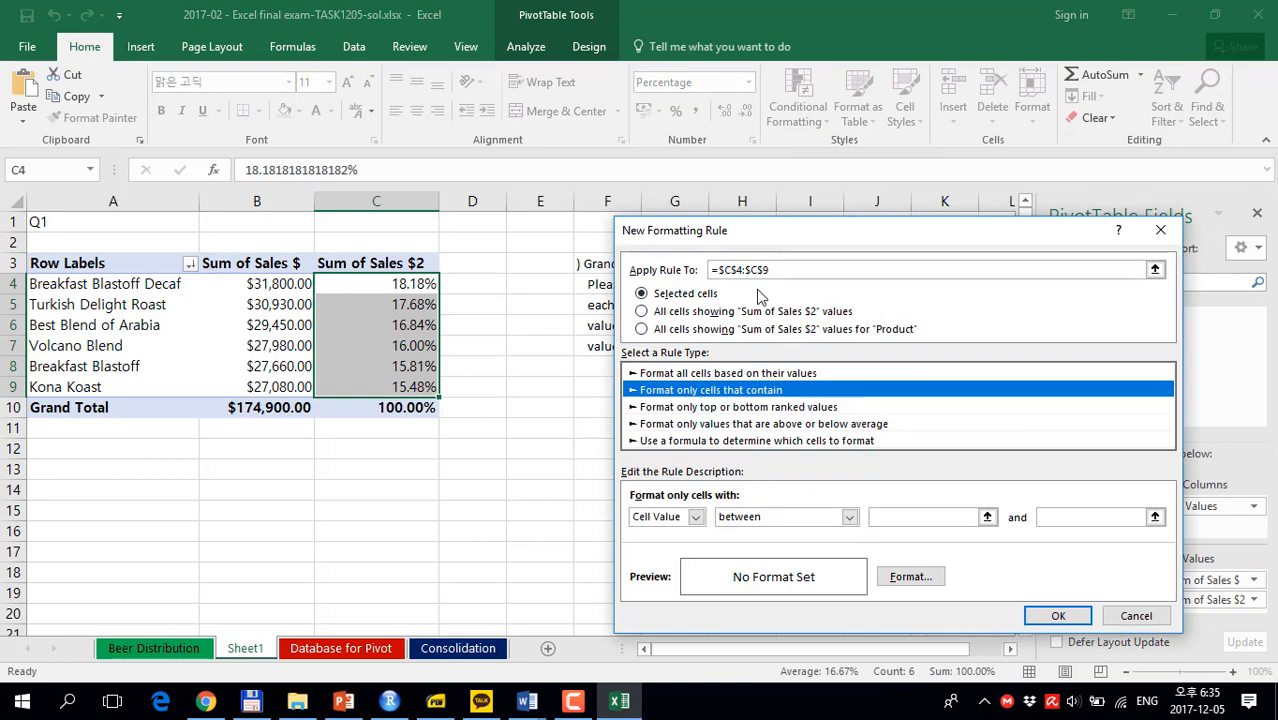
pyautogui.moveTo(781, 228); pyautogui.dragTo(790, 142)
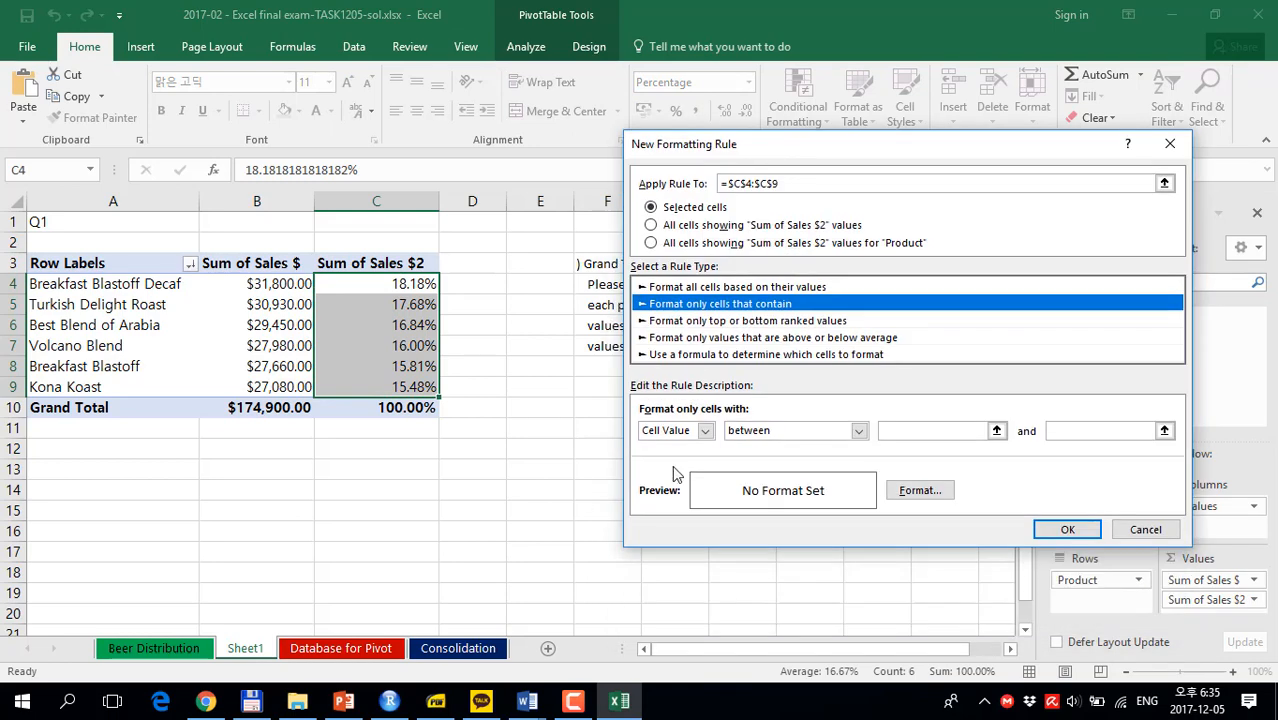
pyautogui.click(782, 434)
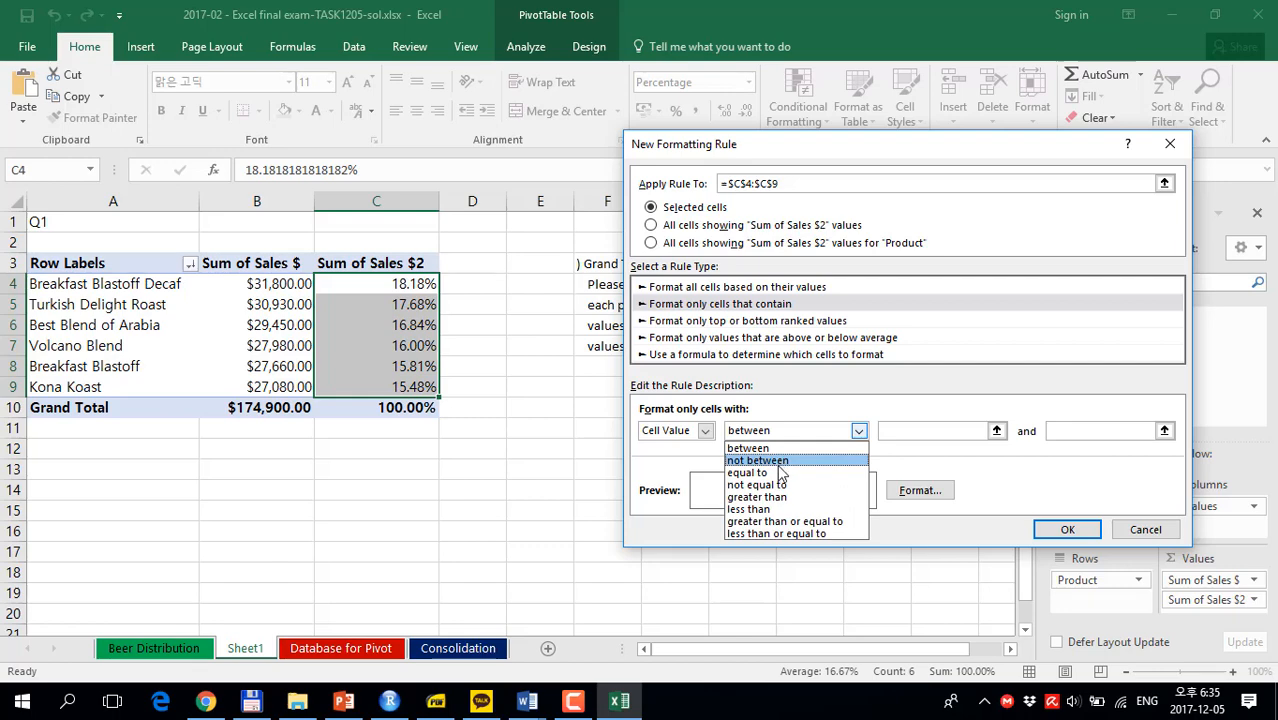
pyautogui.click(760, 509)
pyautogui.click(903, 431)
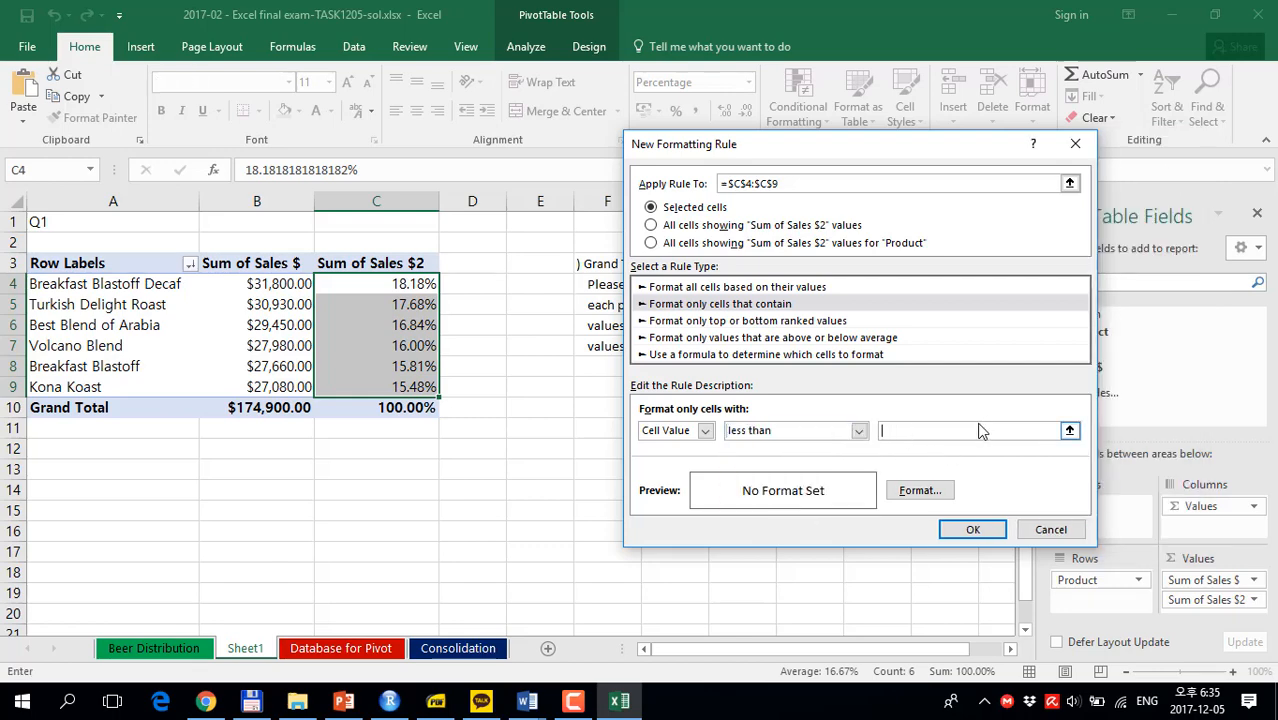
pyautogui.write('16')
# Give the less-than rule a red fill and apply it to the percentage cells.
pyautogui.click(919, 491)
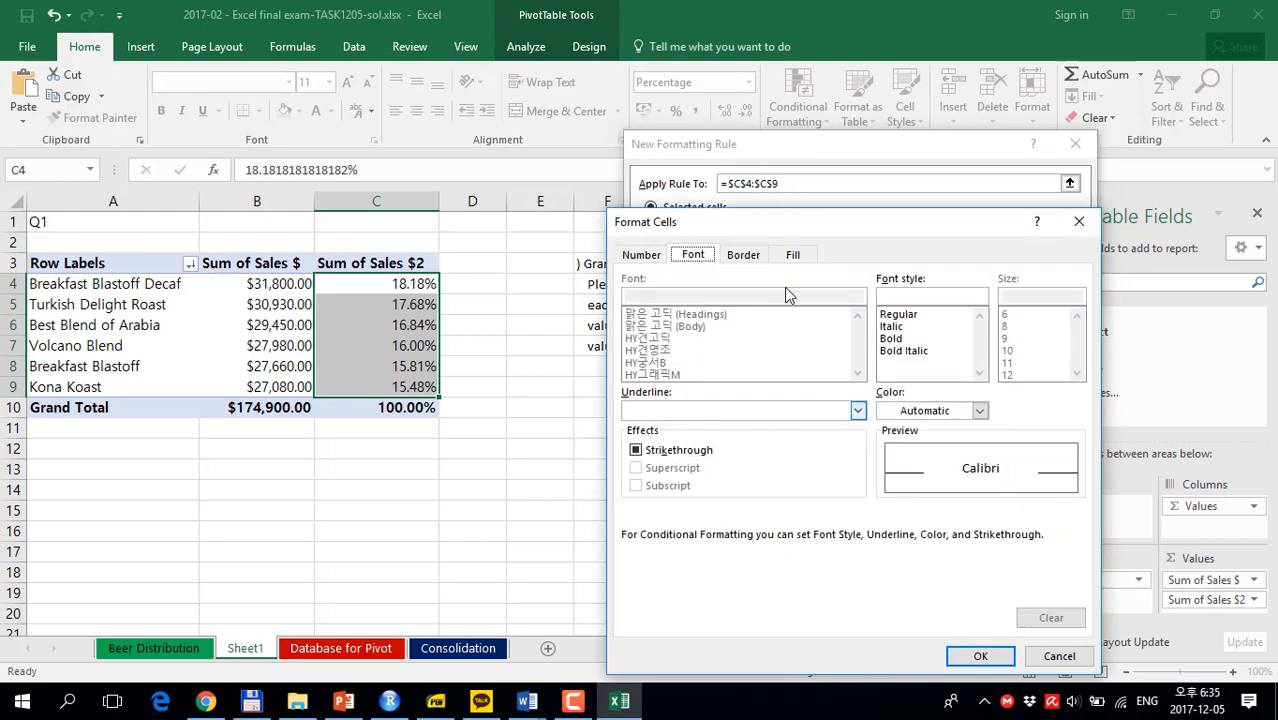
pyautogui.click(793, 255)
pyautogui.click(655, 438)
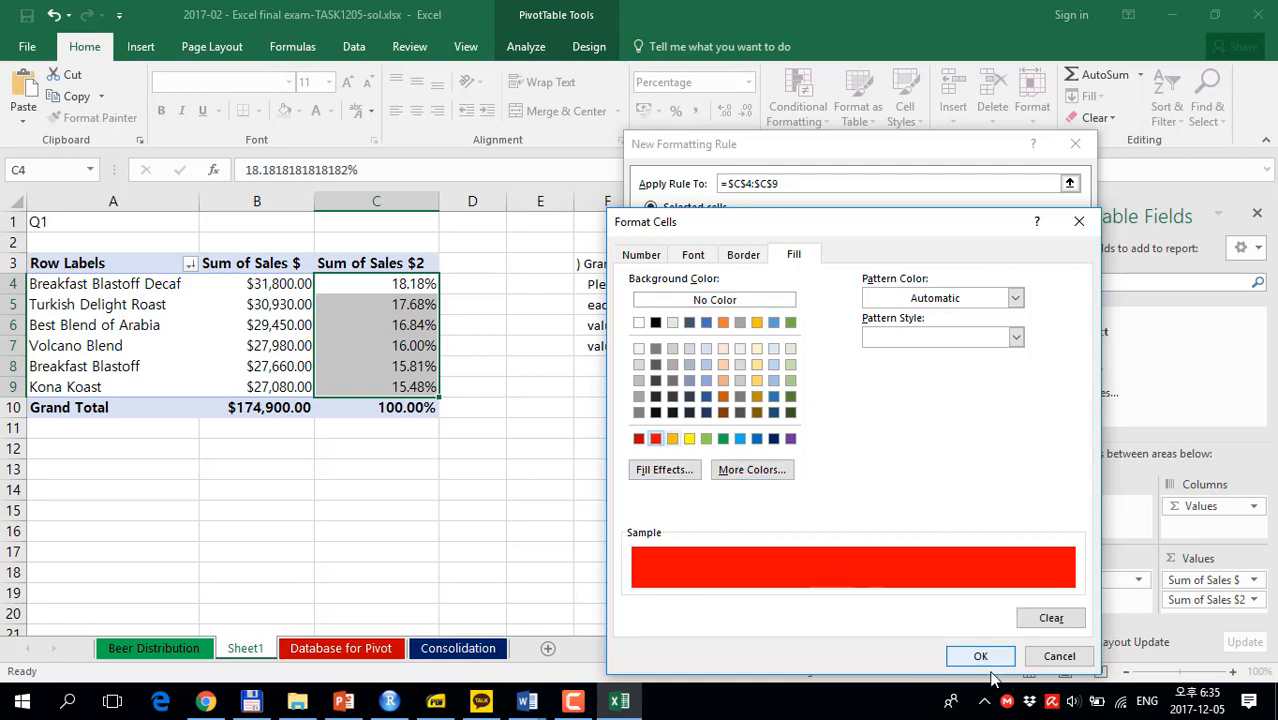
pyautogui.click(980, 657)
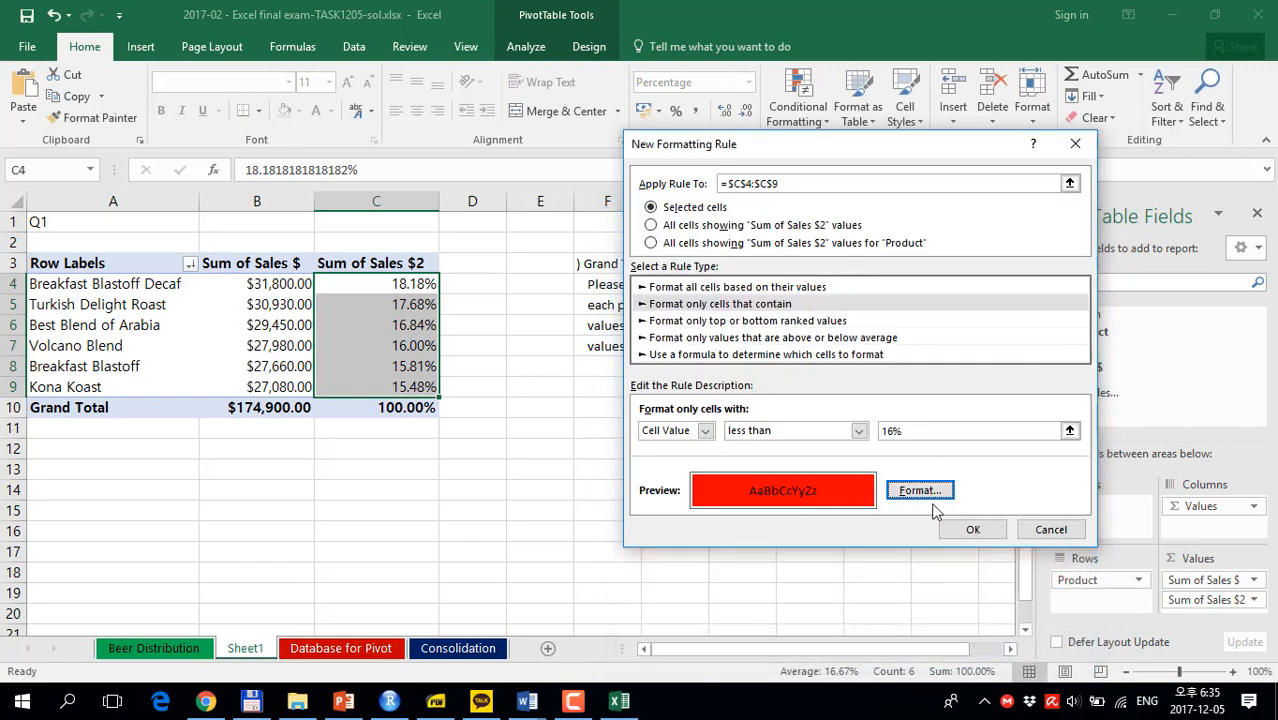
pyautogui.click(972, 529)
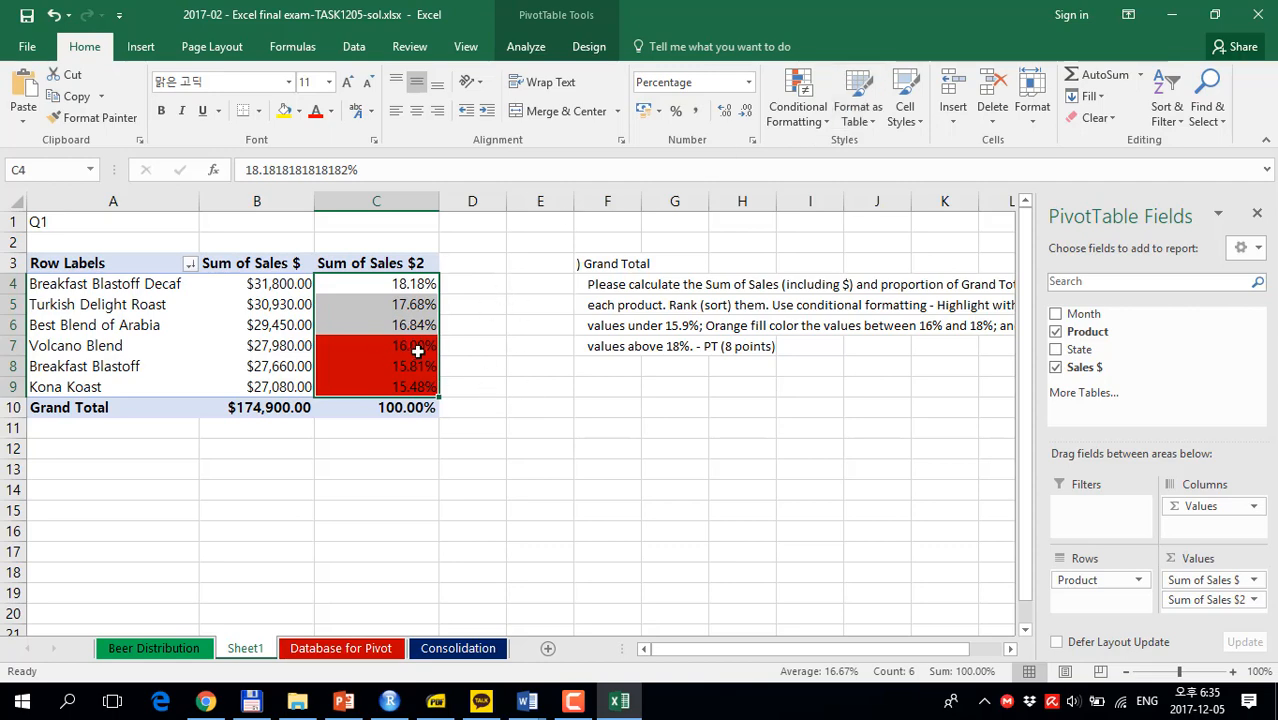
# Edit the red fill rule so that it formats cell values less than 0.159, and apply the change.
pyautogui.click(815, 115)
pyautogui.click(820, 396)
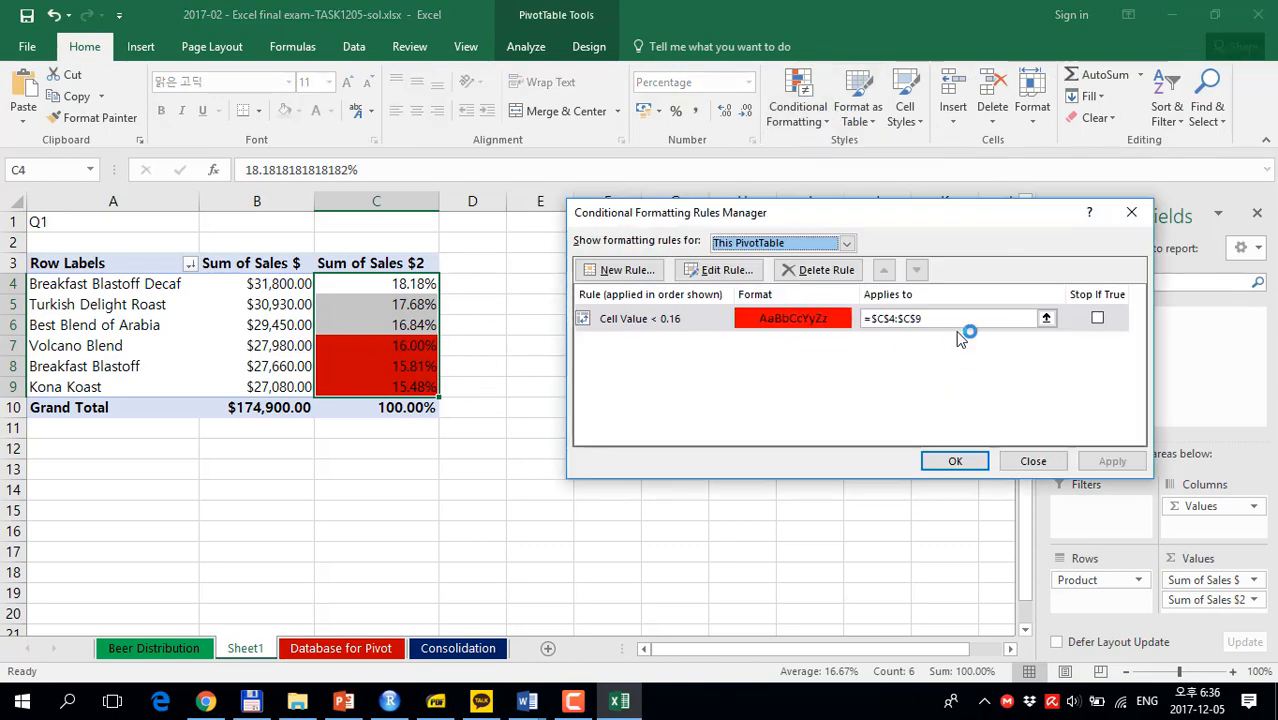
pyautogui.doubleClick(688, 320)
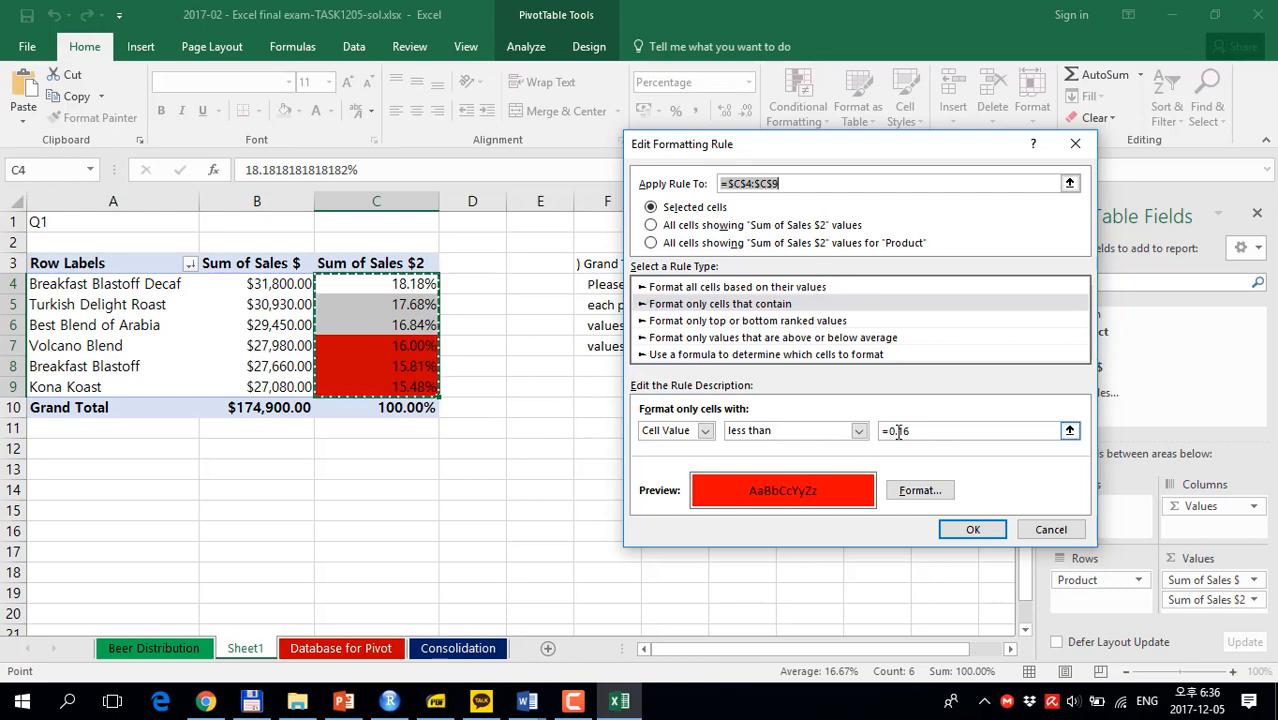
pyautogui.click(699, 430)
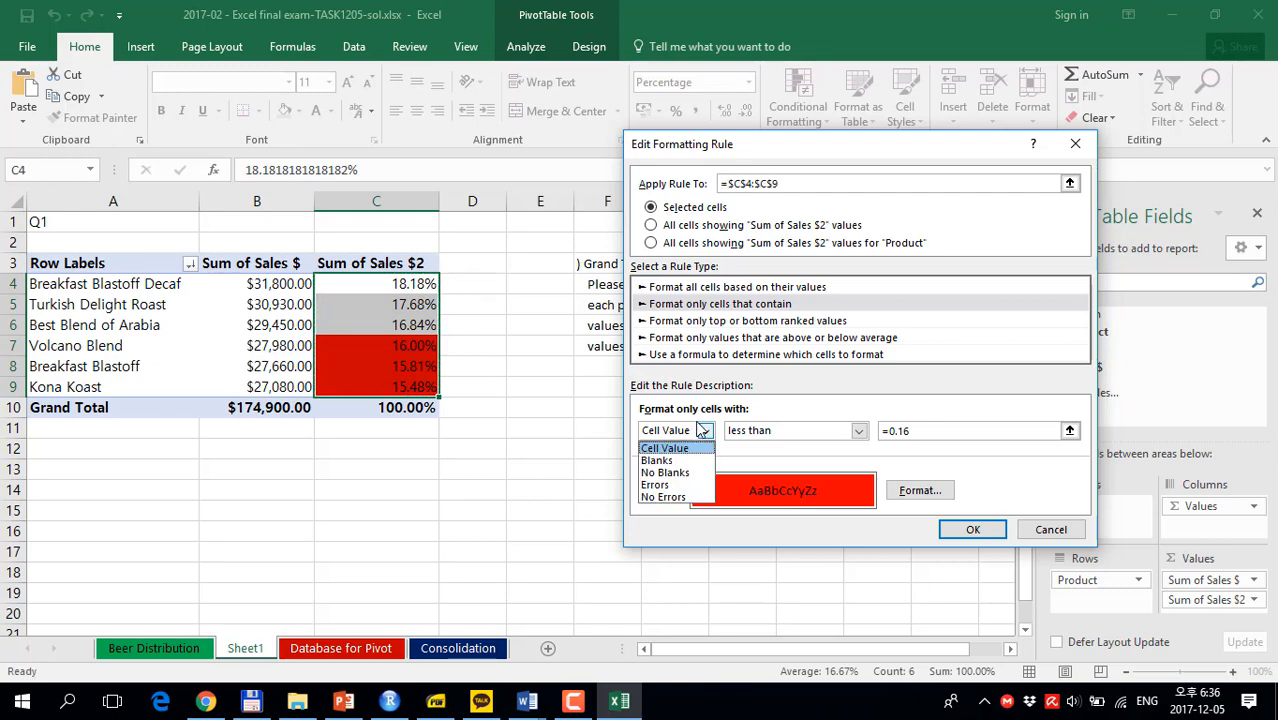
pyautogui.click(938, 433)
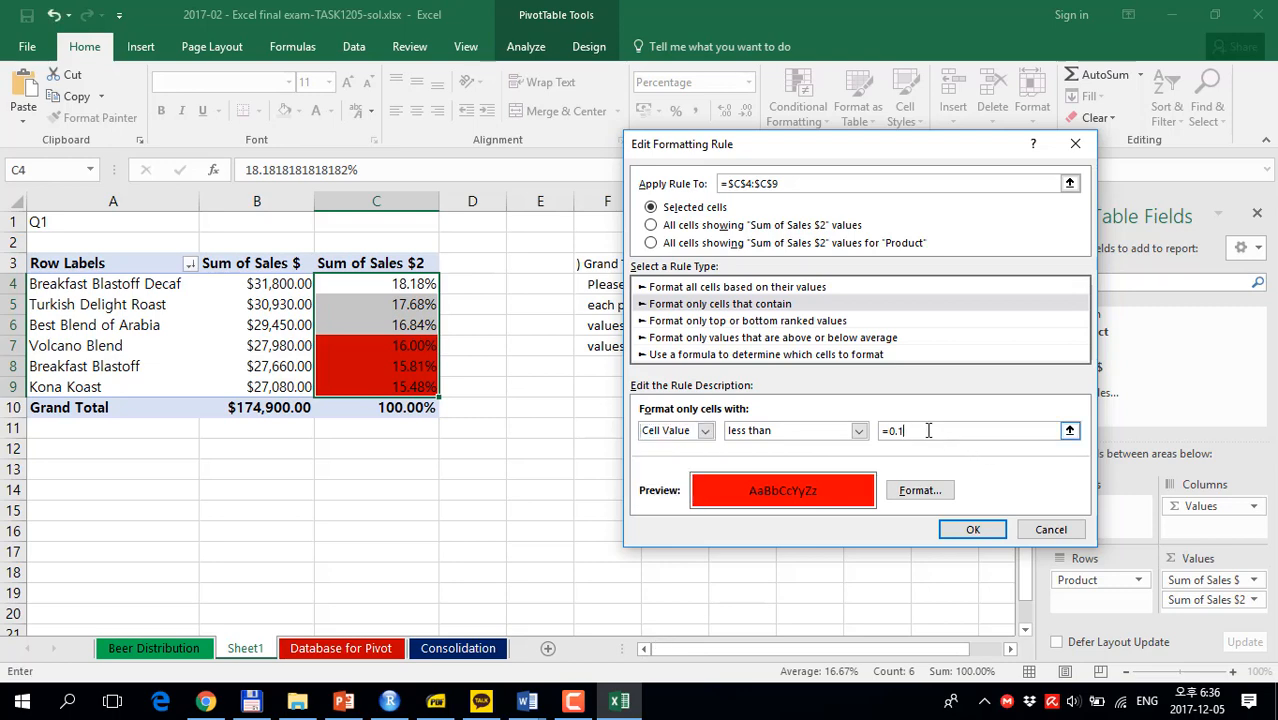
pyautogui.click(910, 431)
pyautogui.press('BackSpace')
pyautogui.click(945, 530)
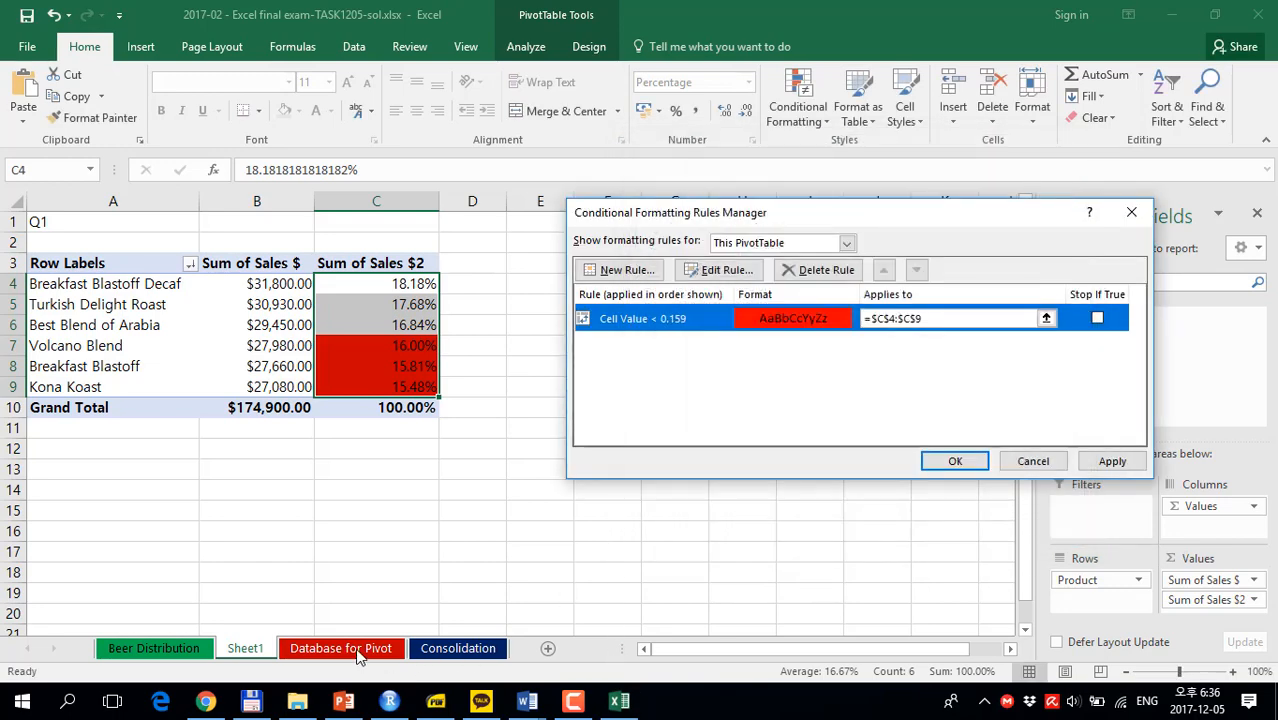
pyautogui.click(1112, 461)
pyautogui.click(962, 463)
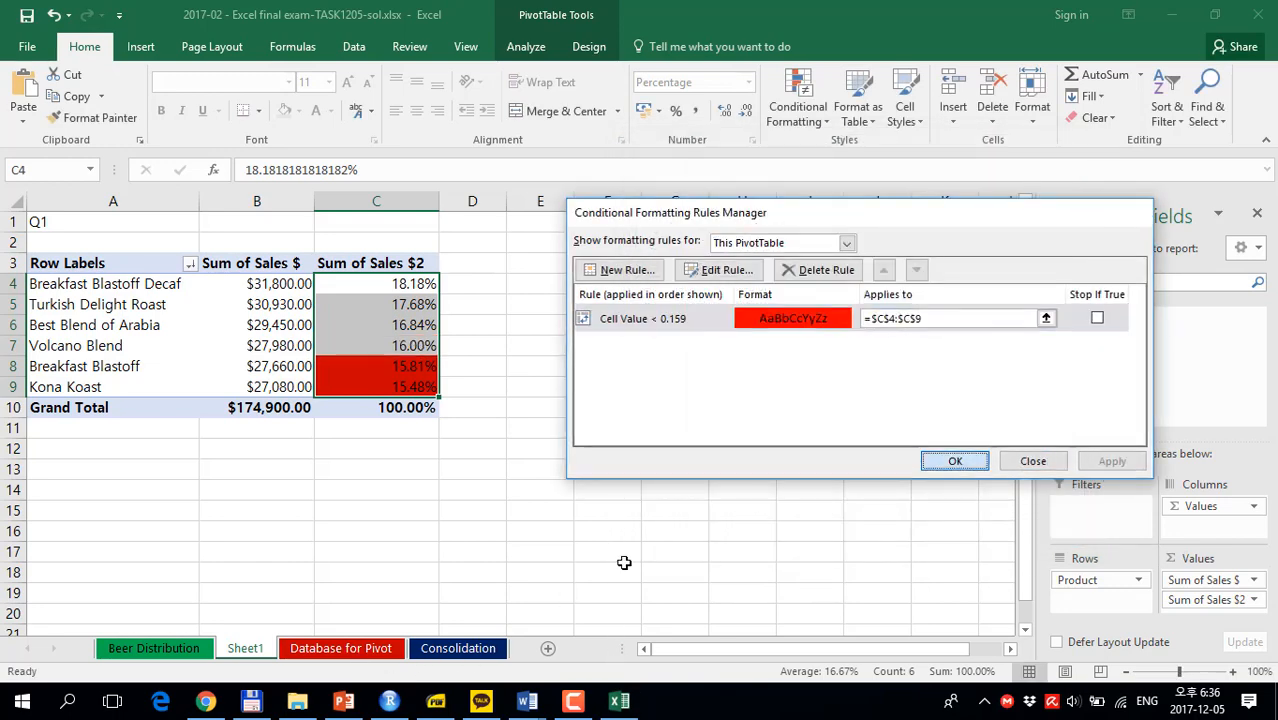
# Review the conditional formatting requirements of task 12 on the Database for Pivot sheet and return to Sheet1.
pyautogui.click(345, 648)
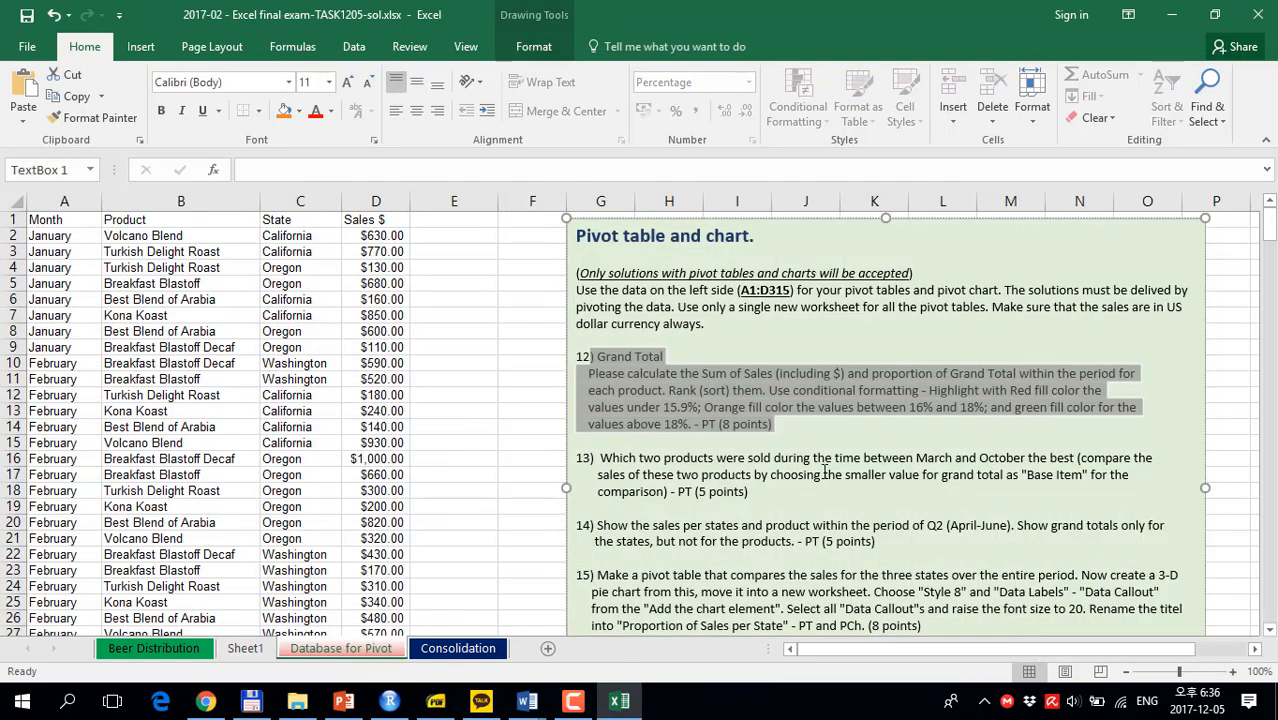
pyautogui.click(697, 410)
pyautogui.moveTo(784, 395); pyautogui.dragTo(983, 409)
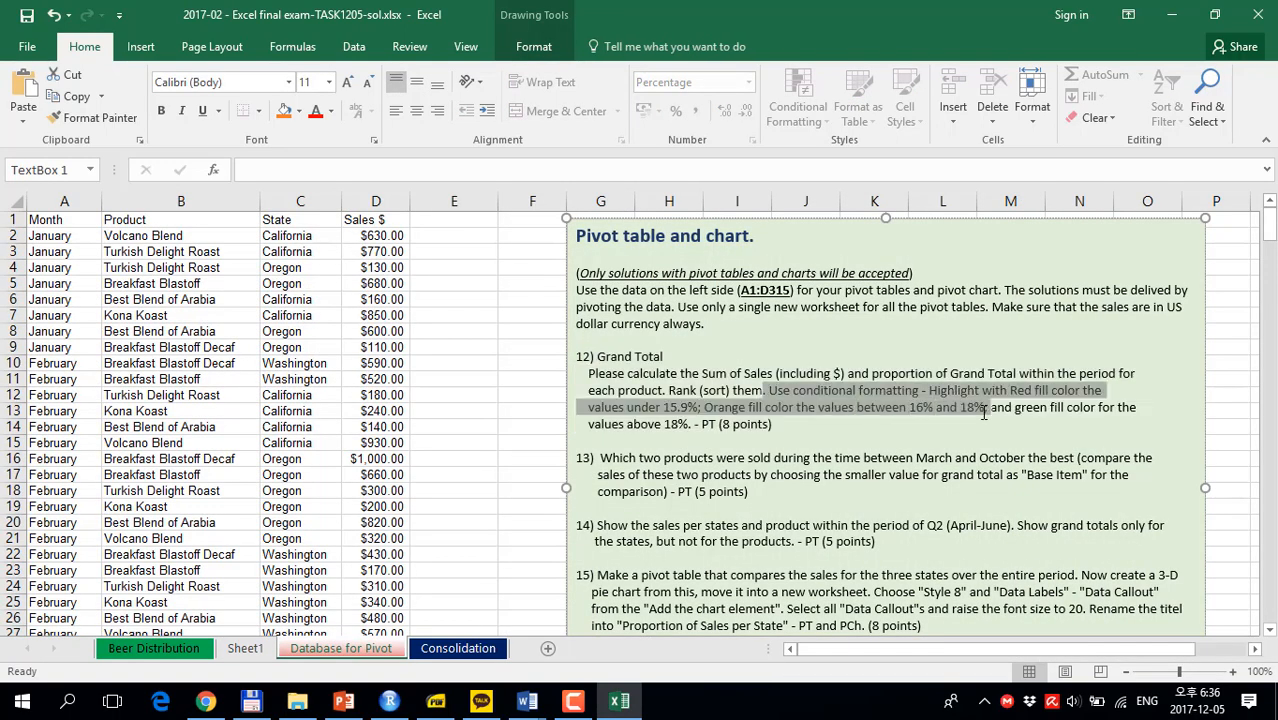
pyautogui.click(983, 409)
pyautogui.click(245, 648)
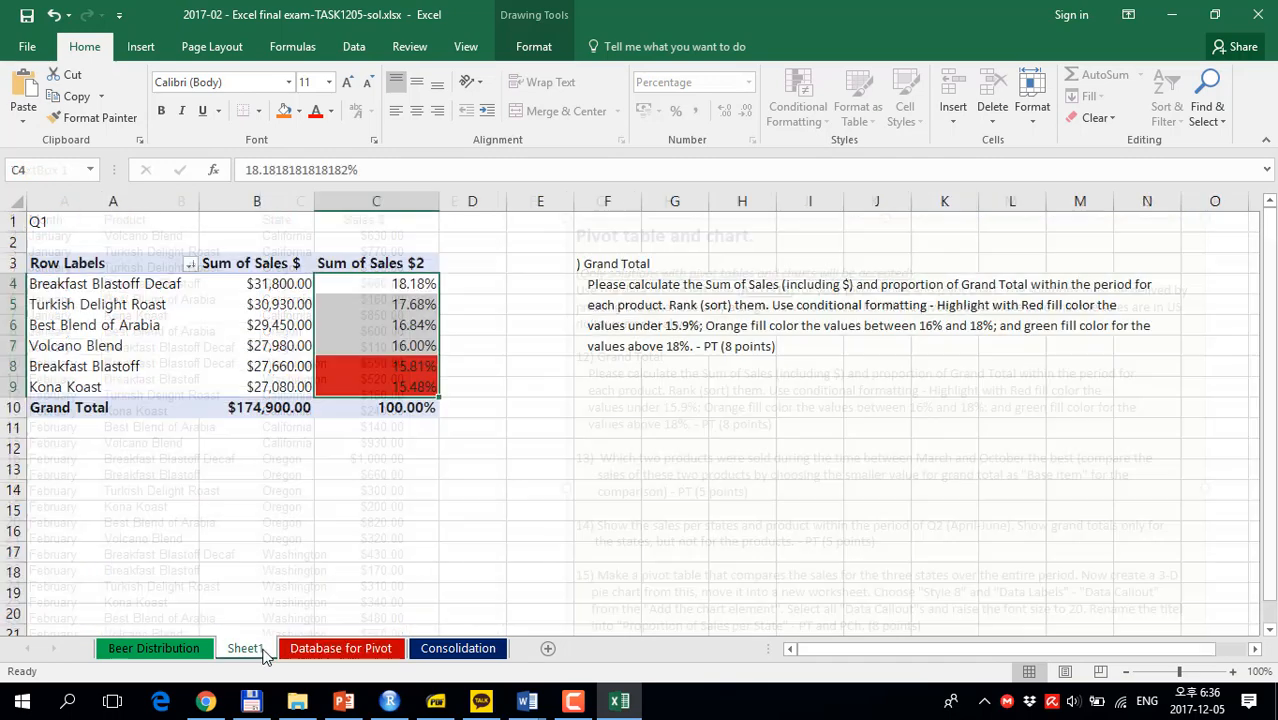
pyautogui.click(812, 116)
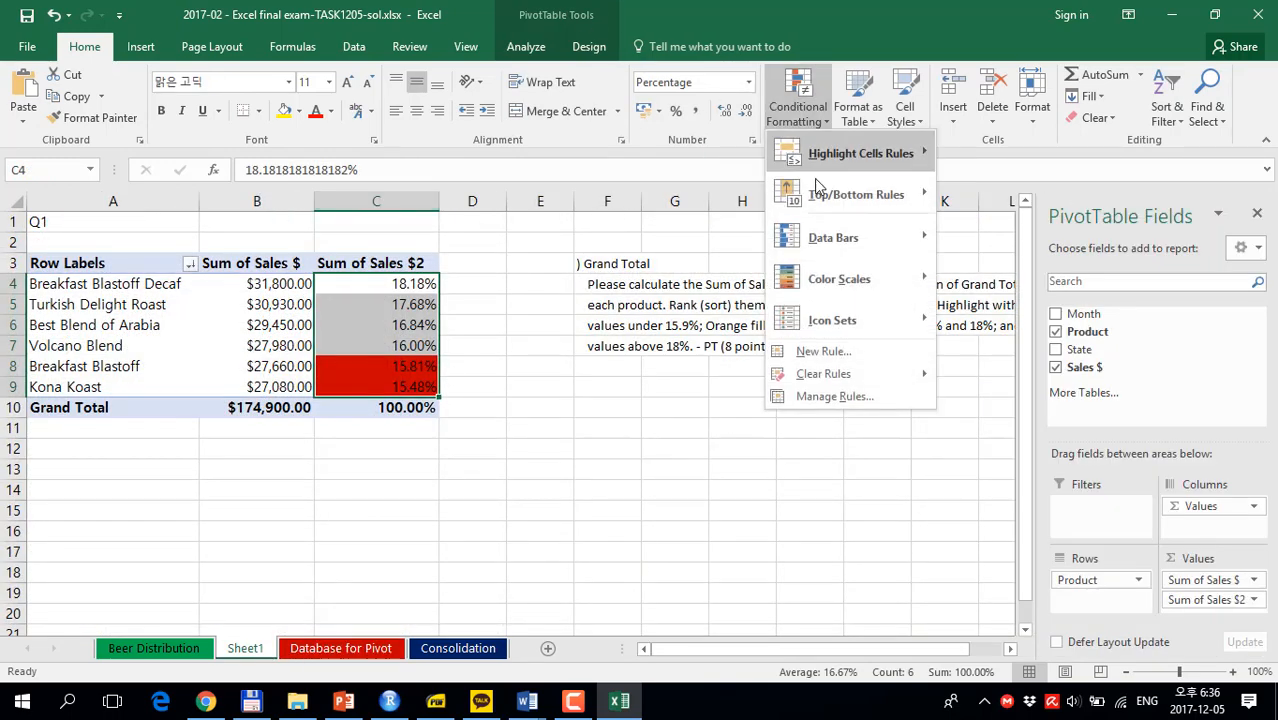
pyautogui.click(861, 397)
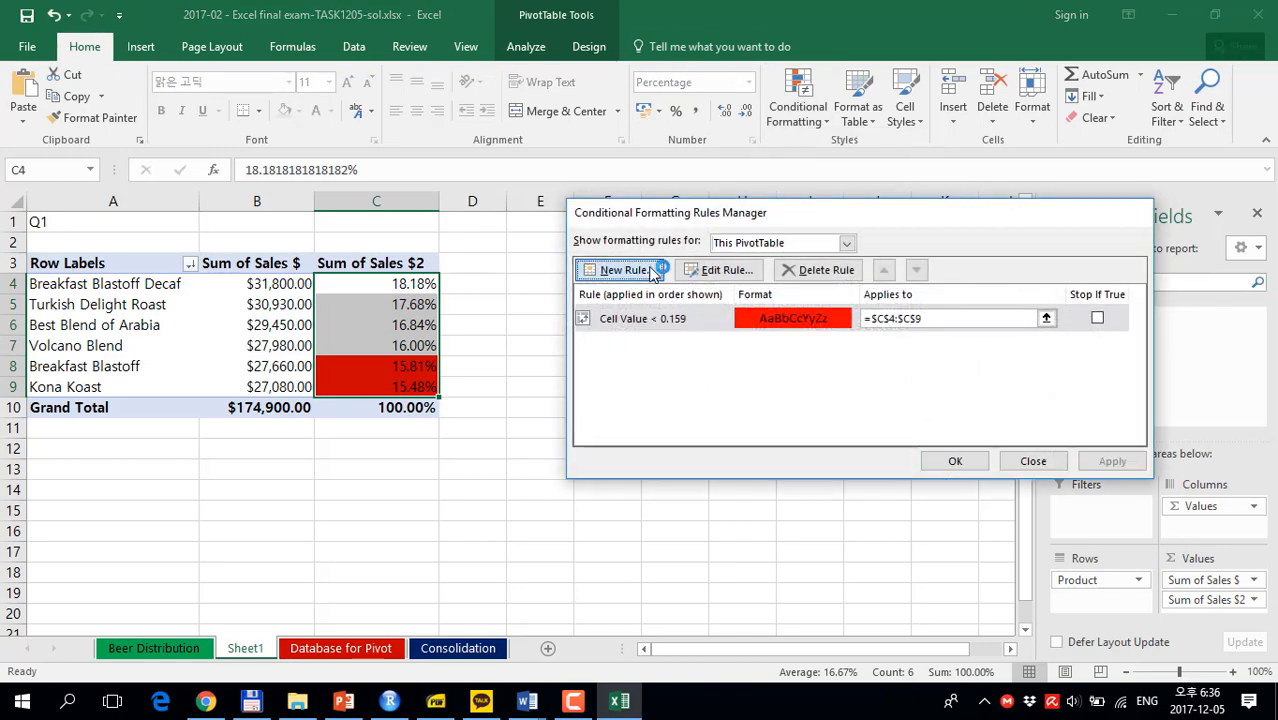
pyautogui.click(624, 268)
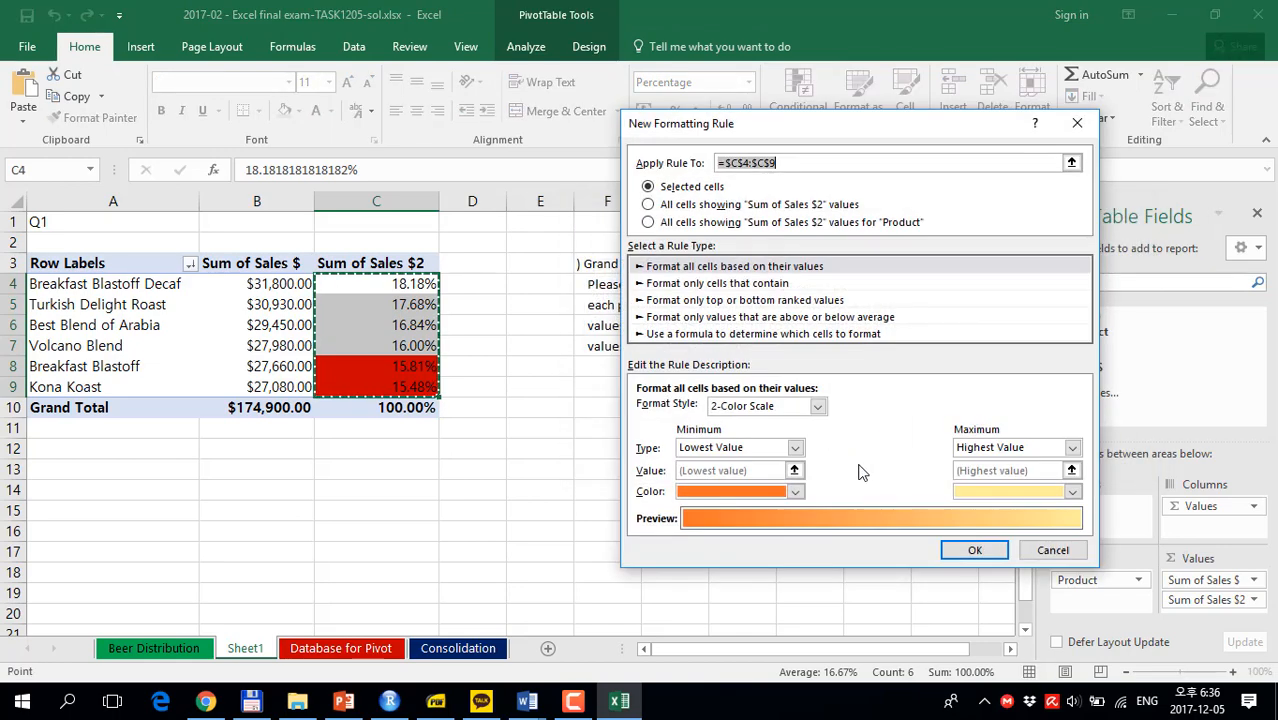
pyautogui.click(704, 284)
pyautogui.click(879, 412)
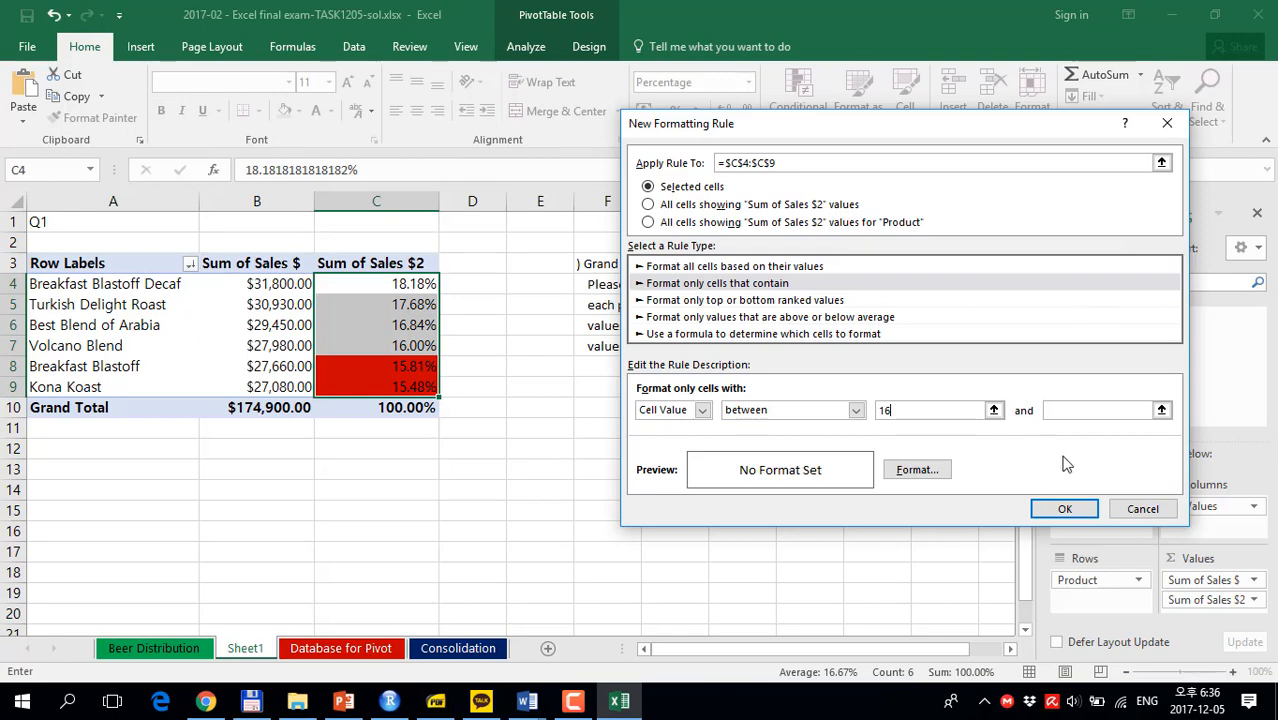
pyautogui.click(1142, 508)
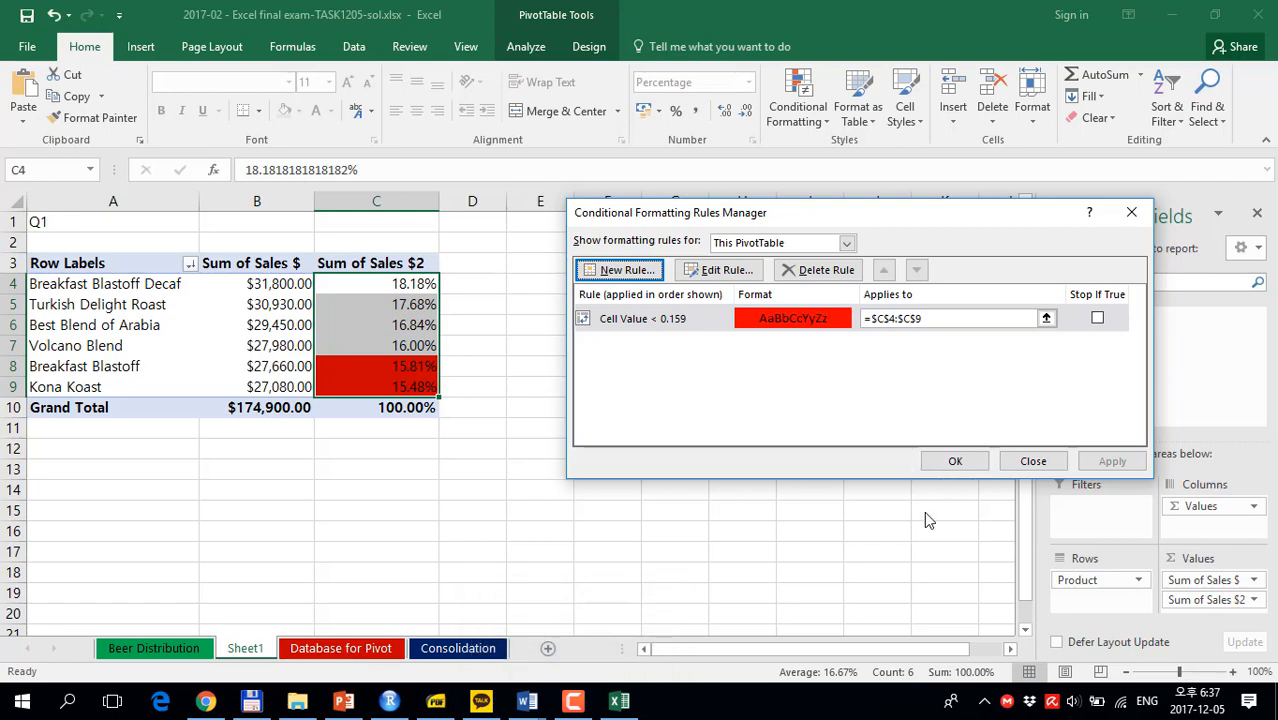
pyautogui.click(1035, 464)
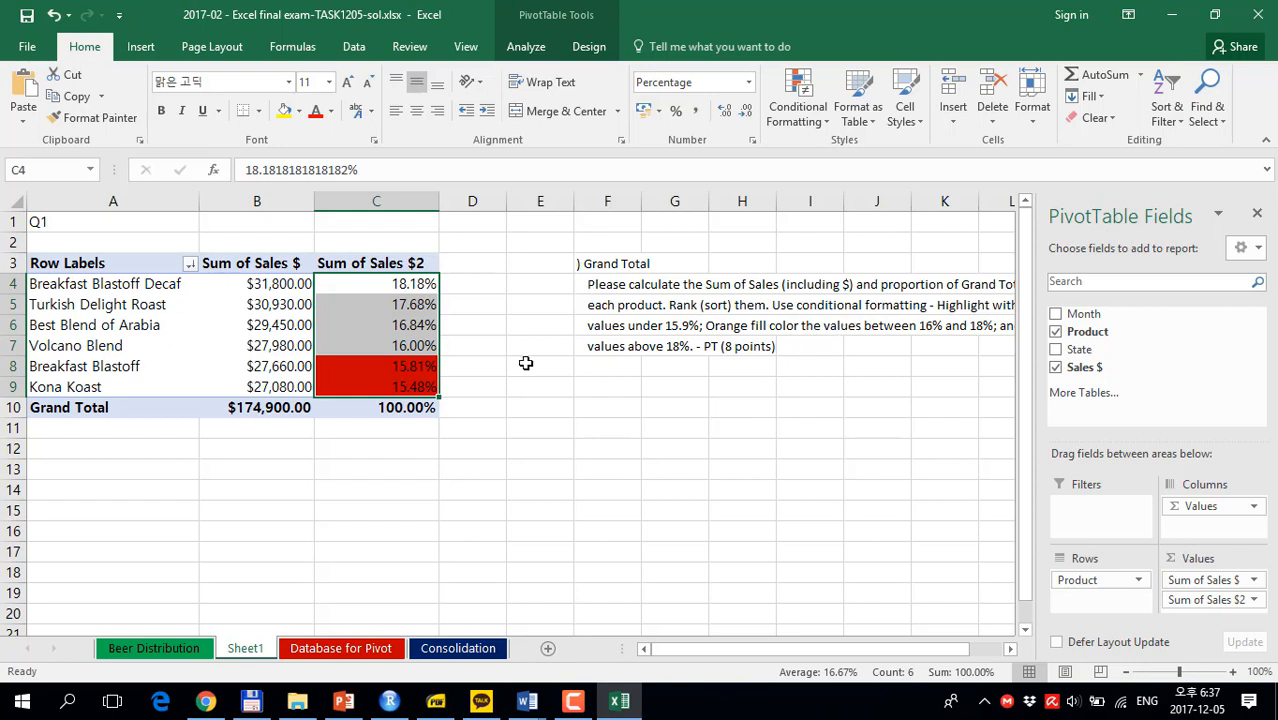
# Add a second formatting rule for C4:C9 that fills cell values between 16% and 18% with orange.
pyautogui.click(823, 124)
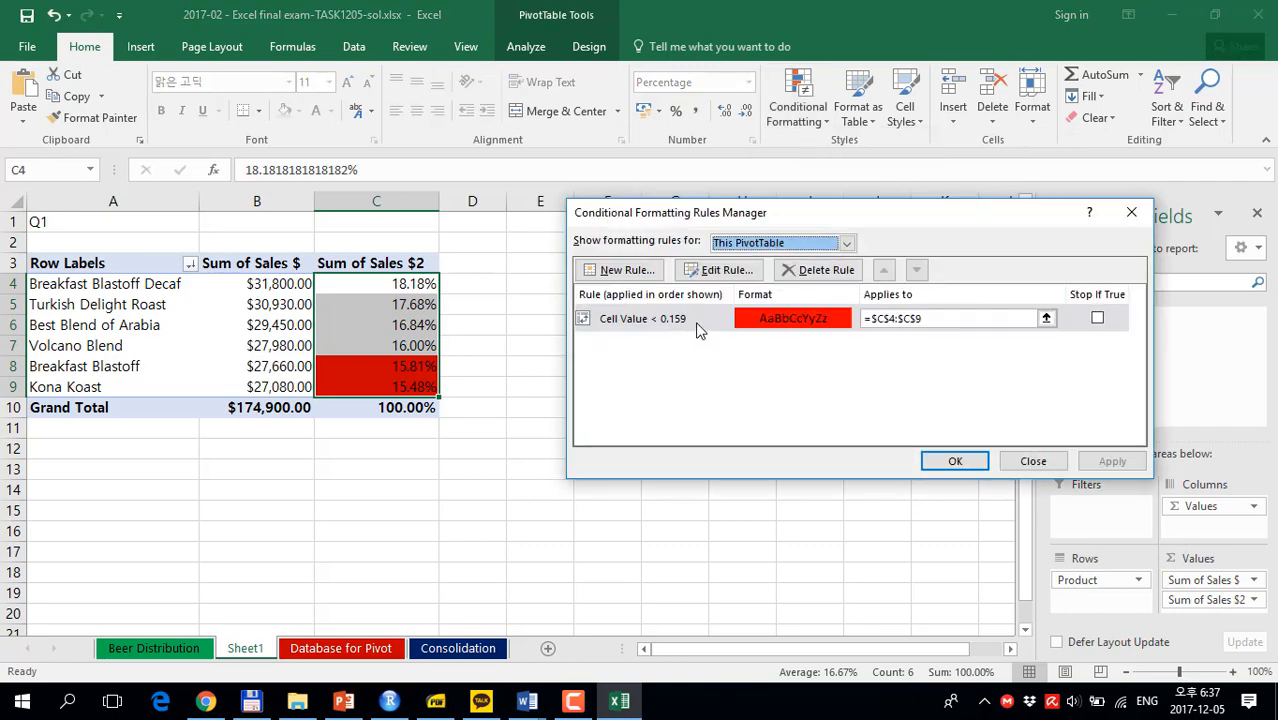
pyautogui.click(698, 327)
pyautogui.click(616, 266)
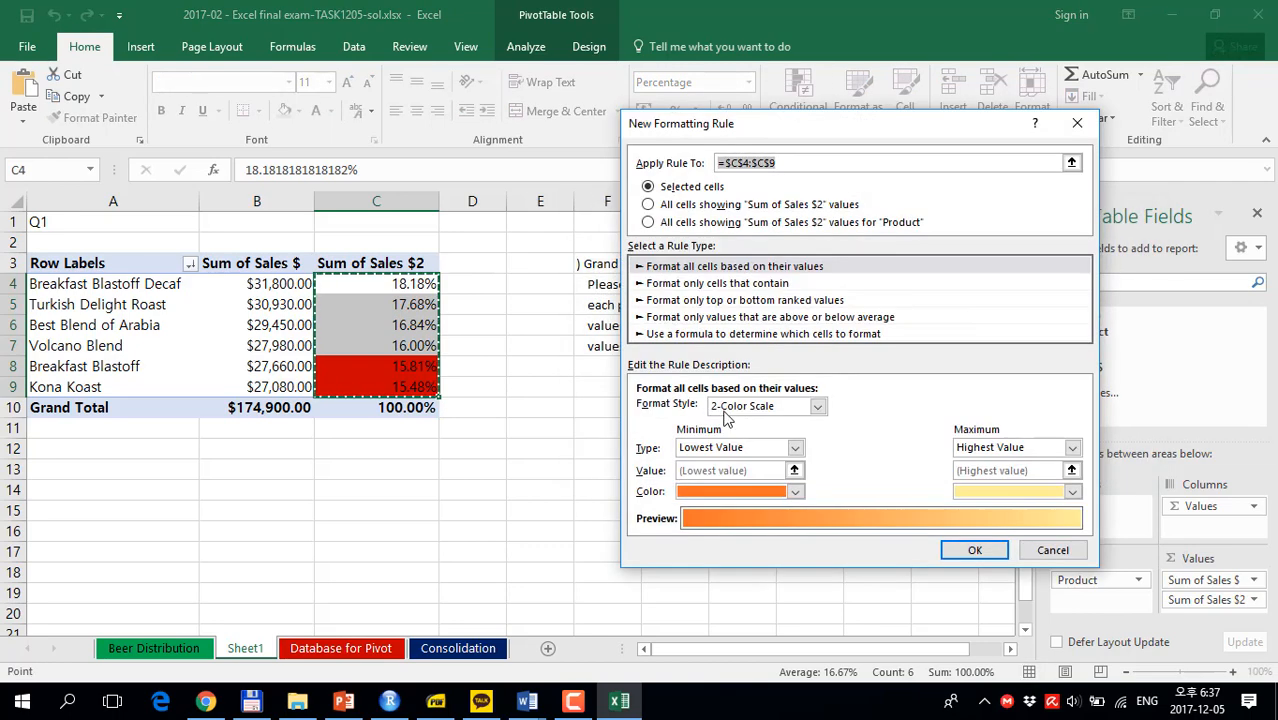
pyautogui.click(712, 284)
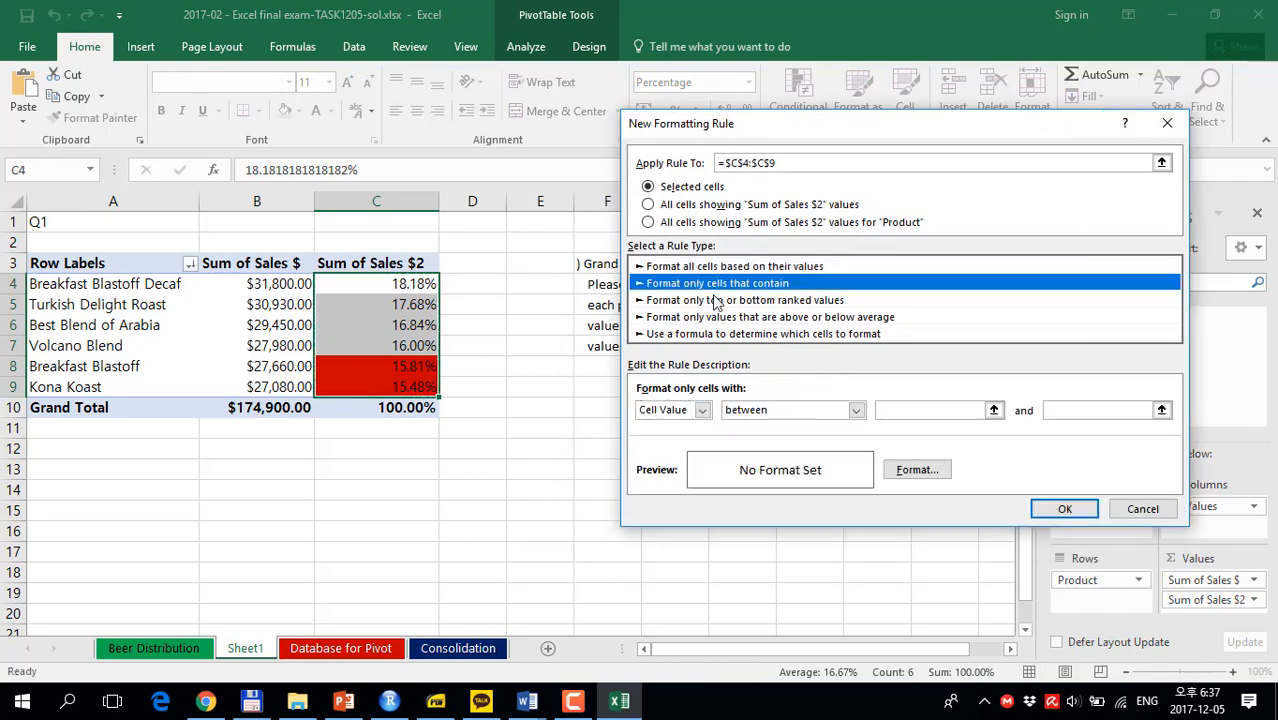
pyautogui.click(936, 410)
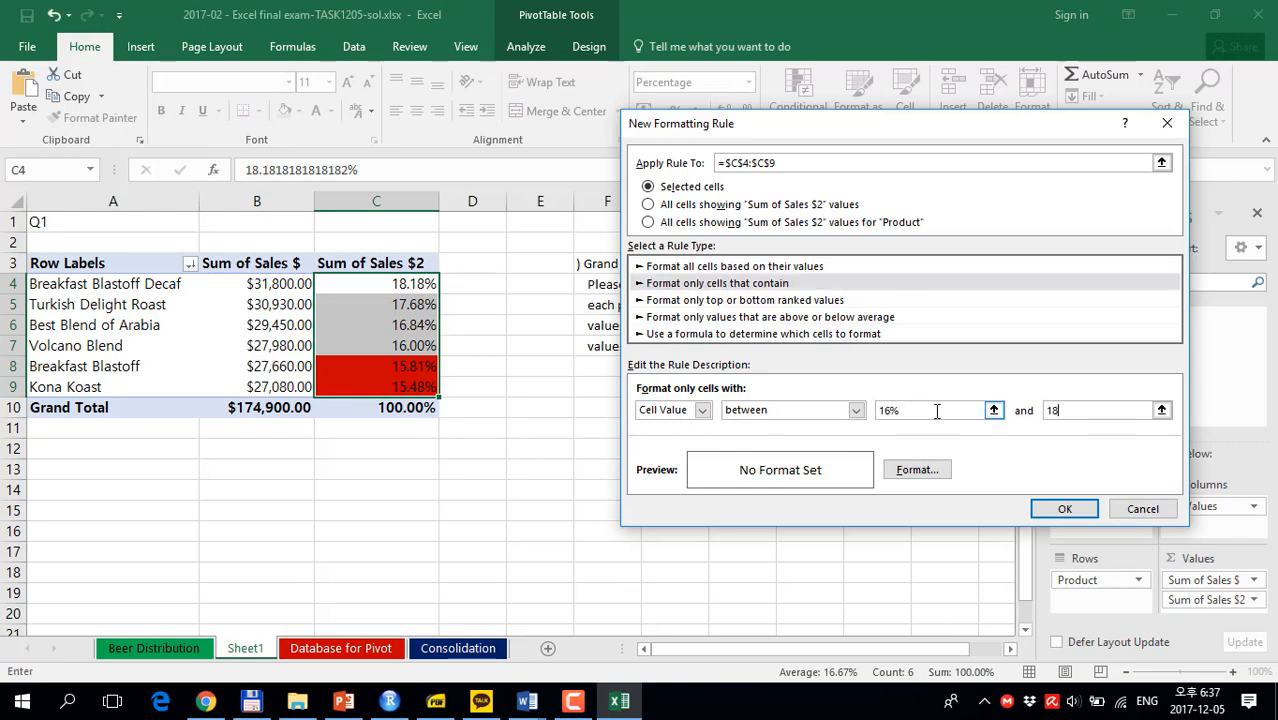
pyautogui.click(915, 469)
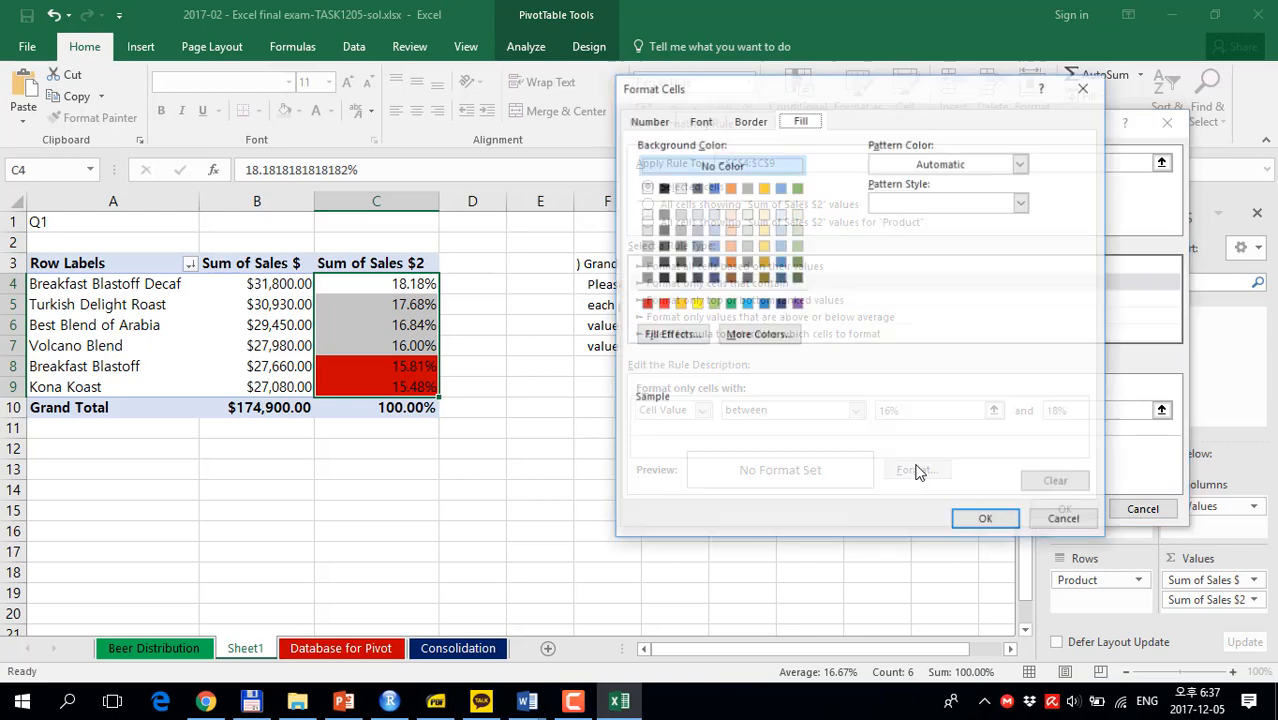
pyautogui.click(679, 304)
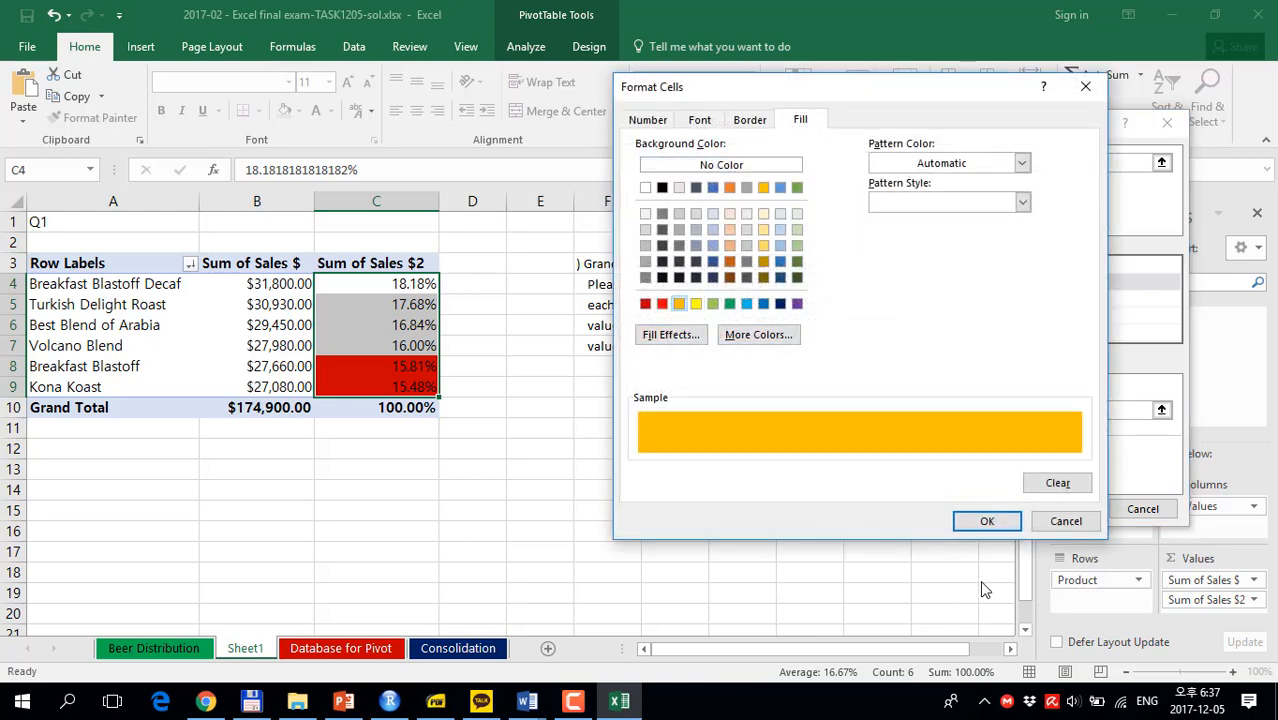
pyautogui.click(981, 523)
pyautogui.click(1063, 510)
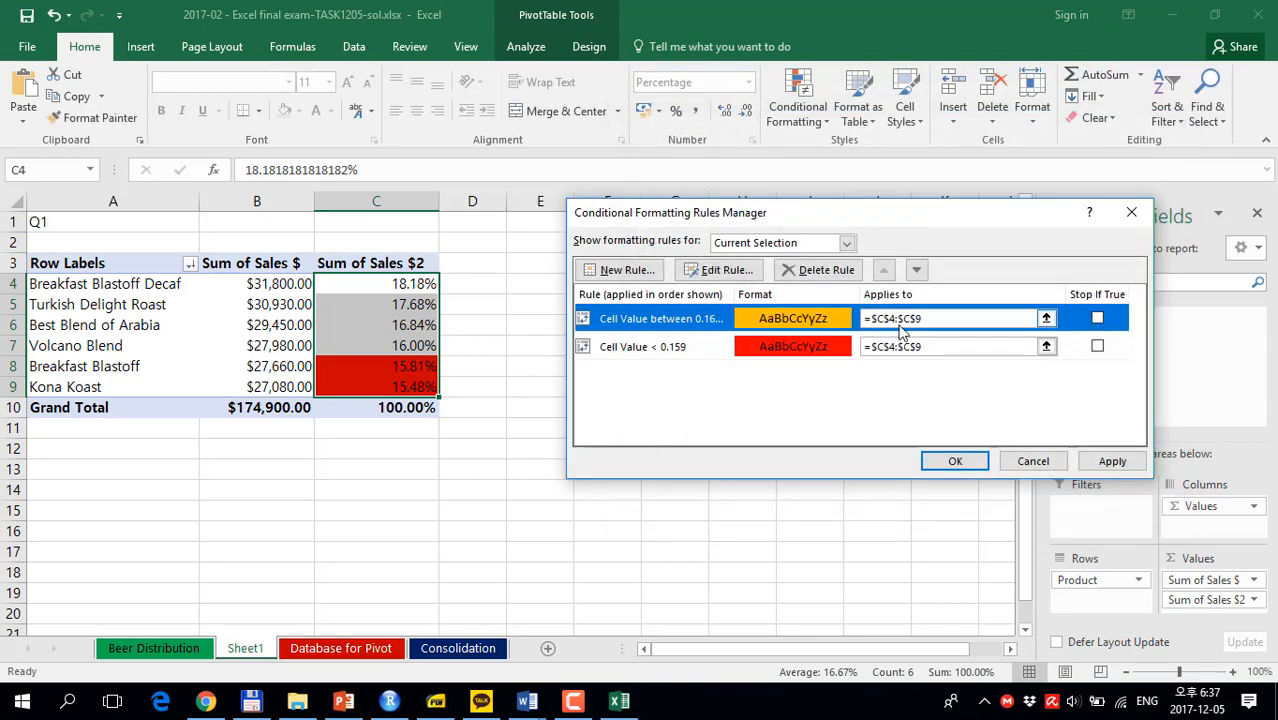
# Create a third formatting rule for C4:C9 that targets cell values greater than 18%.
pyautogui.click(620, 269)
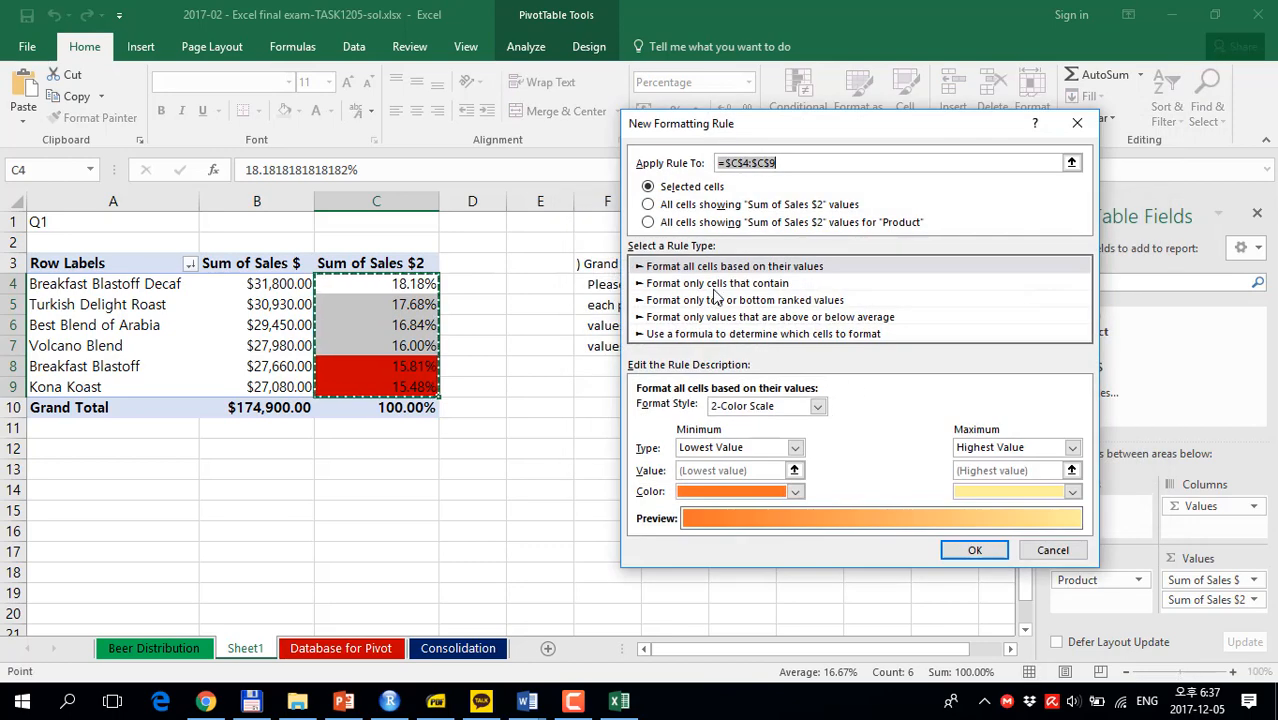
pyautogui.click(716, 284)
pyautogui.click(855, 410)
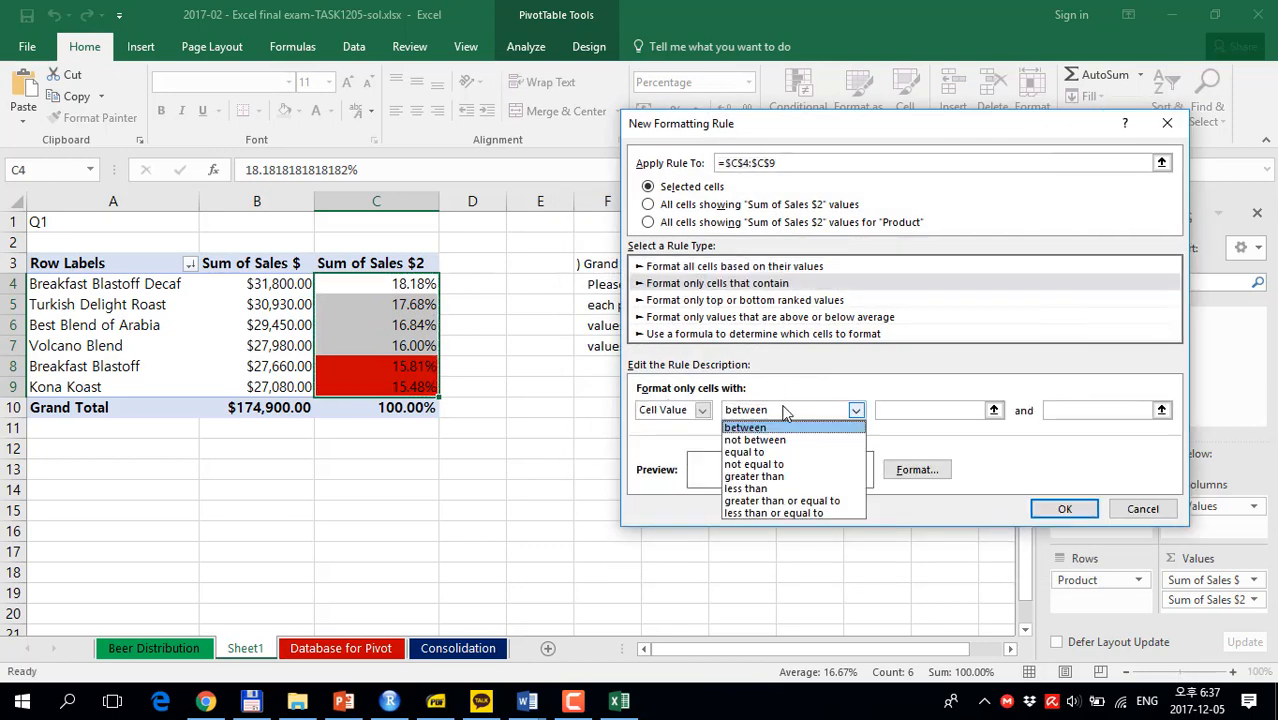
pyautogui.click(785, 477)
pyautogui.click(948, 408)
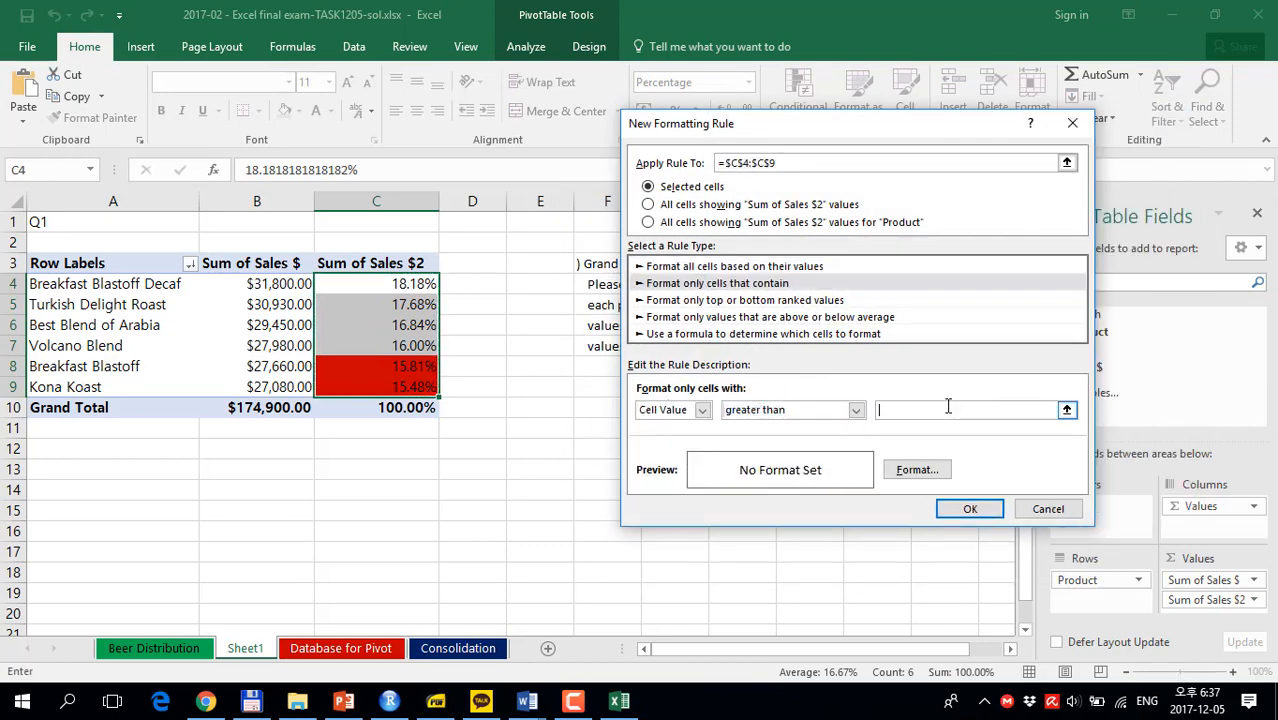
pyautogui.write('18')
pyautogui.rightClick(948, 407)
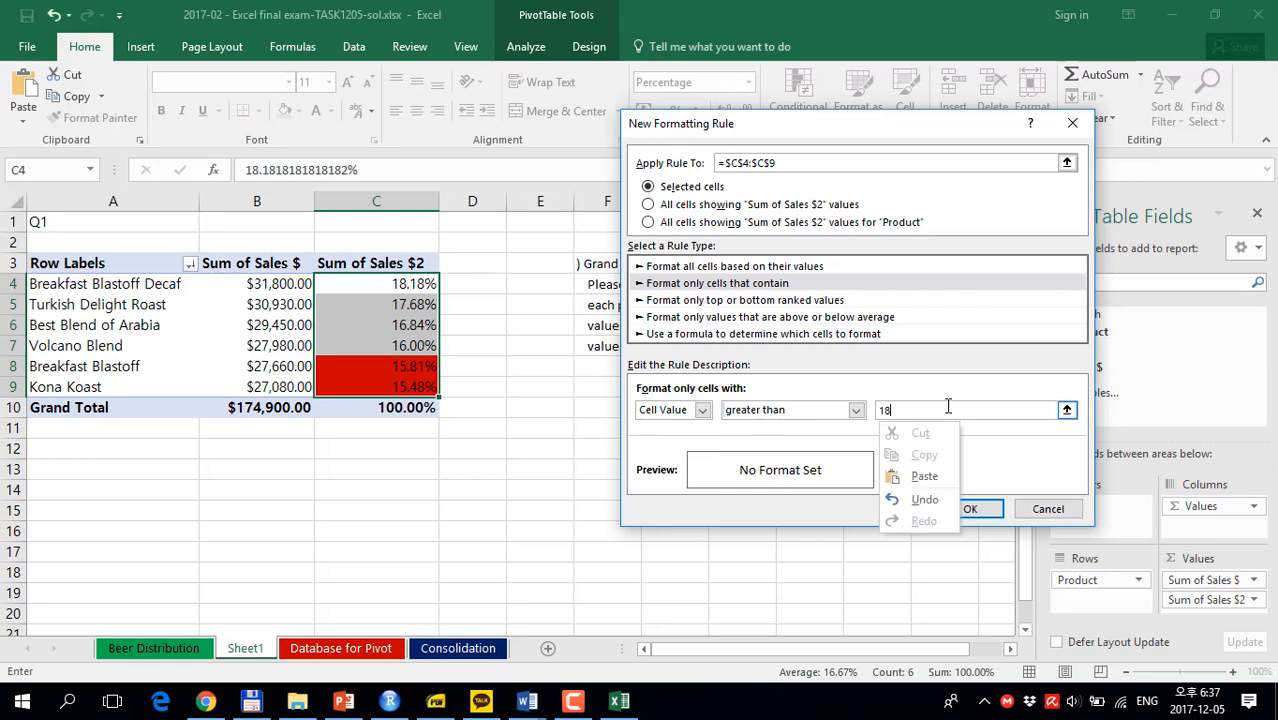
pyautogui.click(917, 407)
pyautogui.write('%')
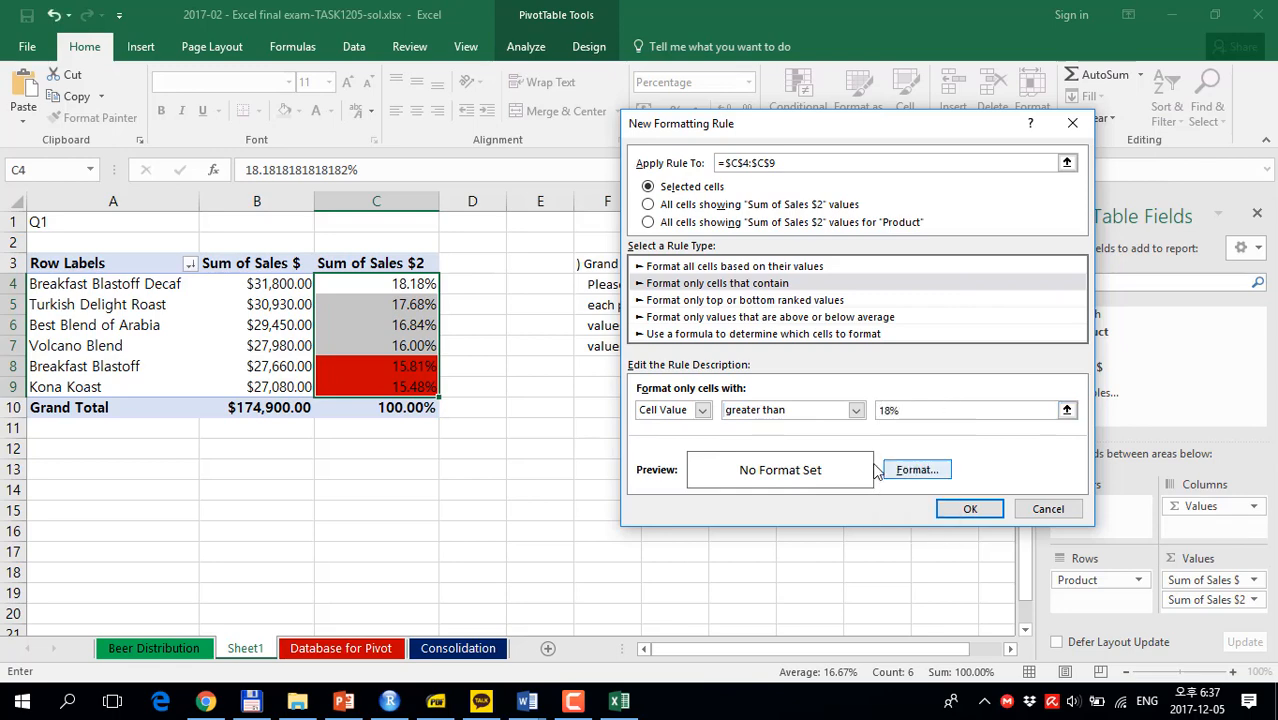
# Give the greater-than rule a green fill and apply the three rules to the percentage cells.
pyautogui.click(917, 469)
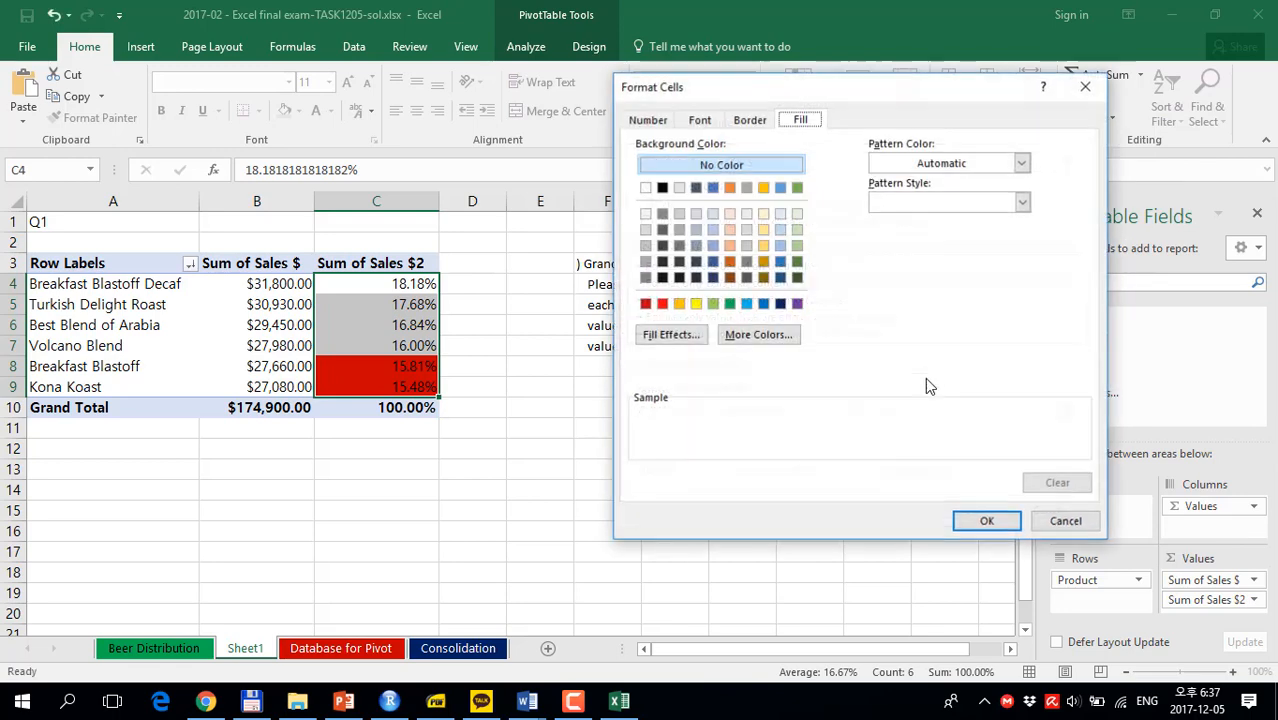
pyautogui.click(730, 304)
pyautogui.click(980, 521)
pyautogui.click(970, 509)
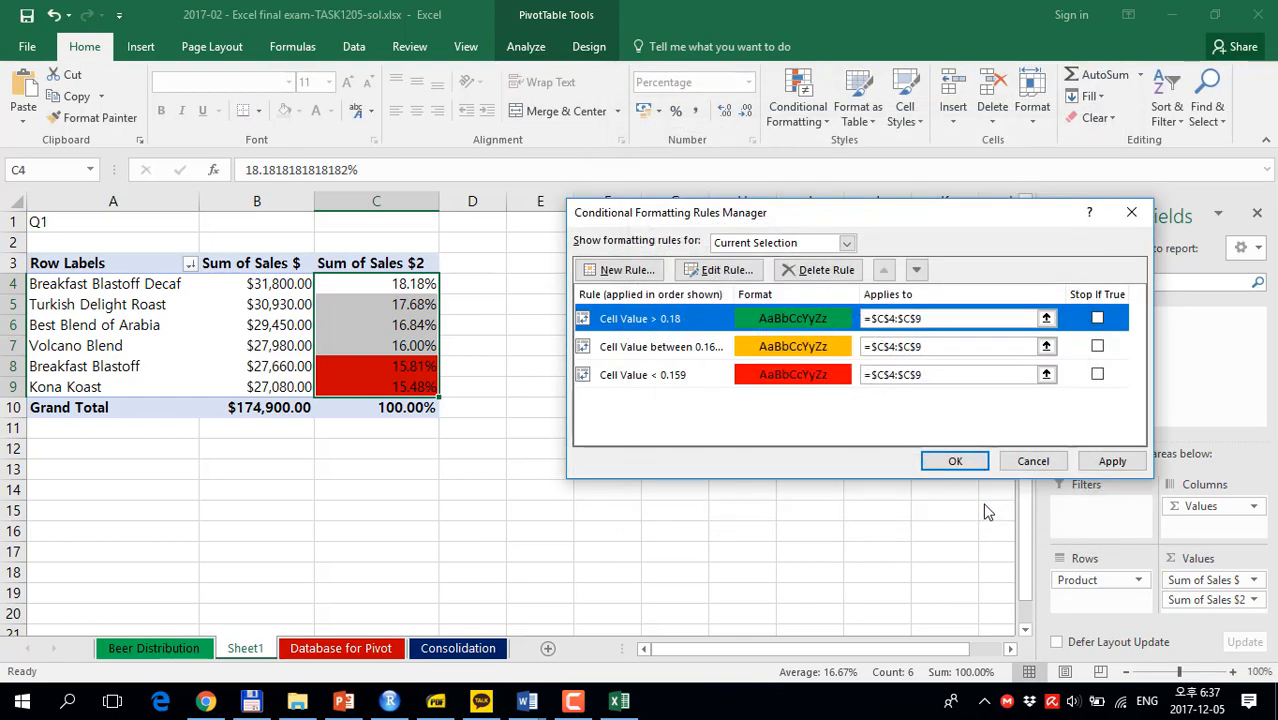
pyautogui.click(1110, 463)
pyautogui.click(980, 463)
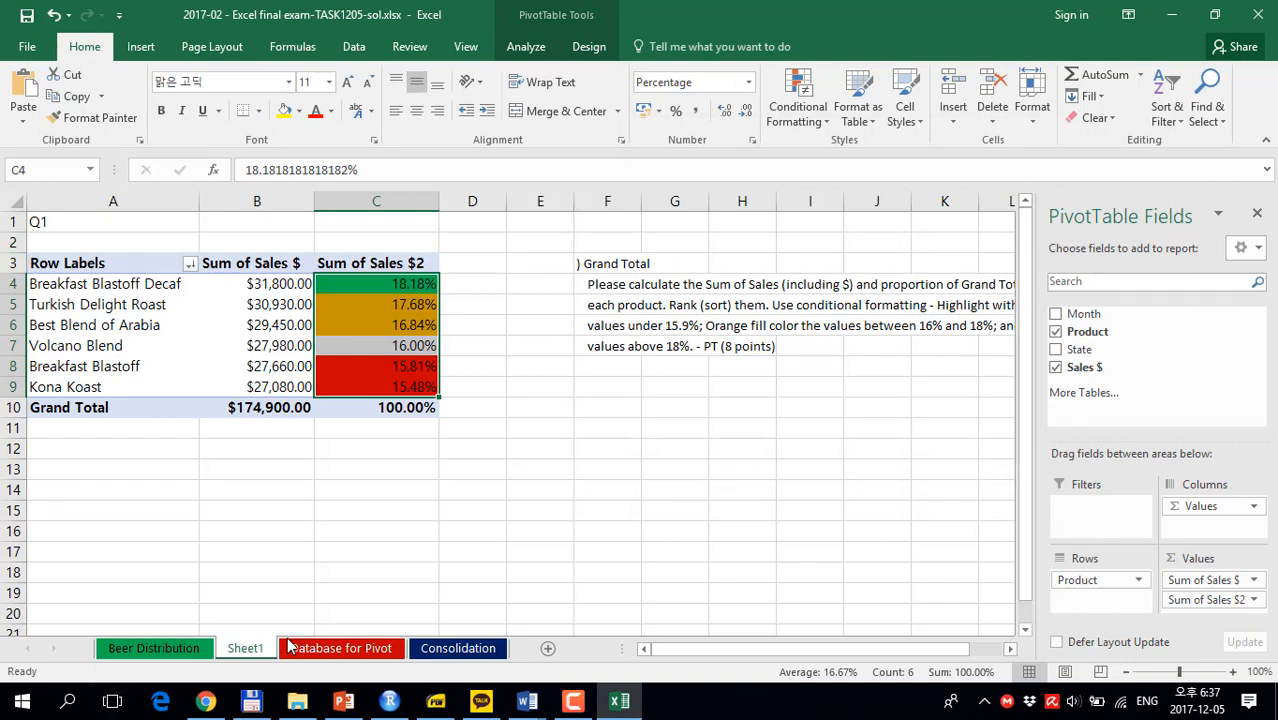
# Delete the pasted task 12 text from cells F3:F7 beside the pivot table.
pyautogui.moveTo(628, 267); pyautogui.dragTo(630, 348)
pyautogui.press('Delete')
pyautogui.press('End')
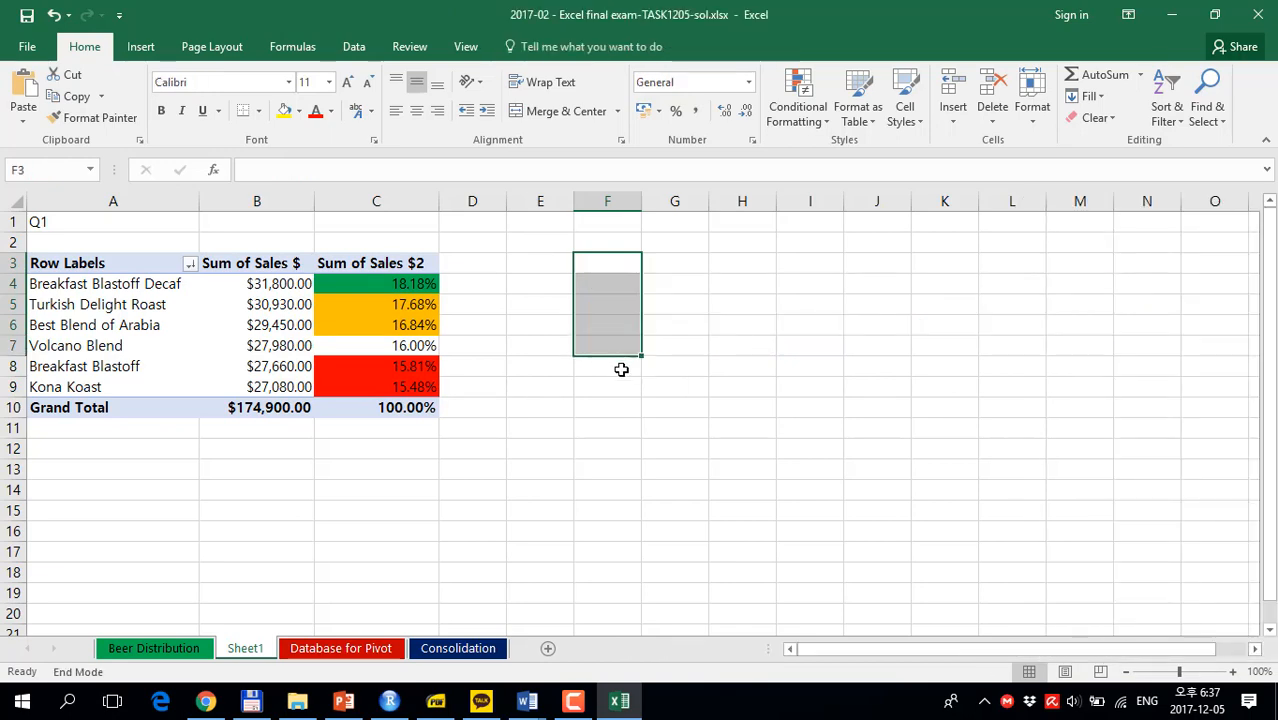
# Copy the task 13 question from the text box on Database for Pivot and paste it into Sheet1 starting at A13.
pyautogui.click(306, 652)
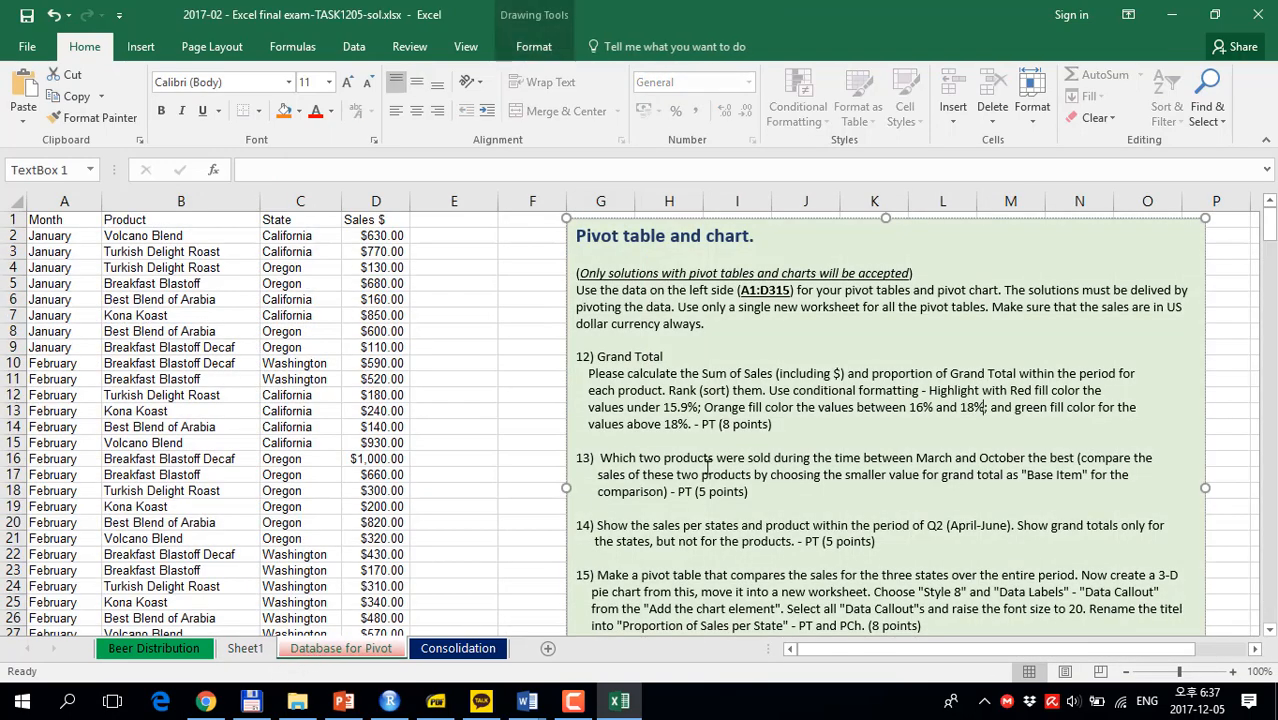
pyautogui.moveTo(604, 457); pyautogui.dragTo(735, 495)
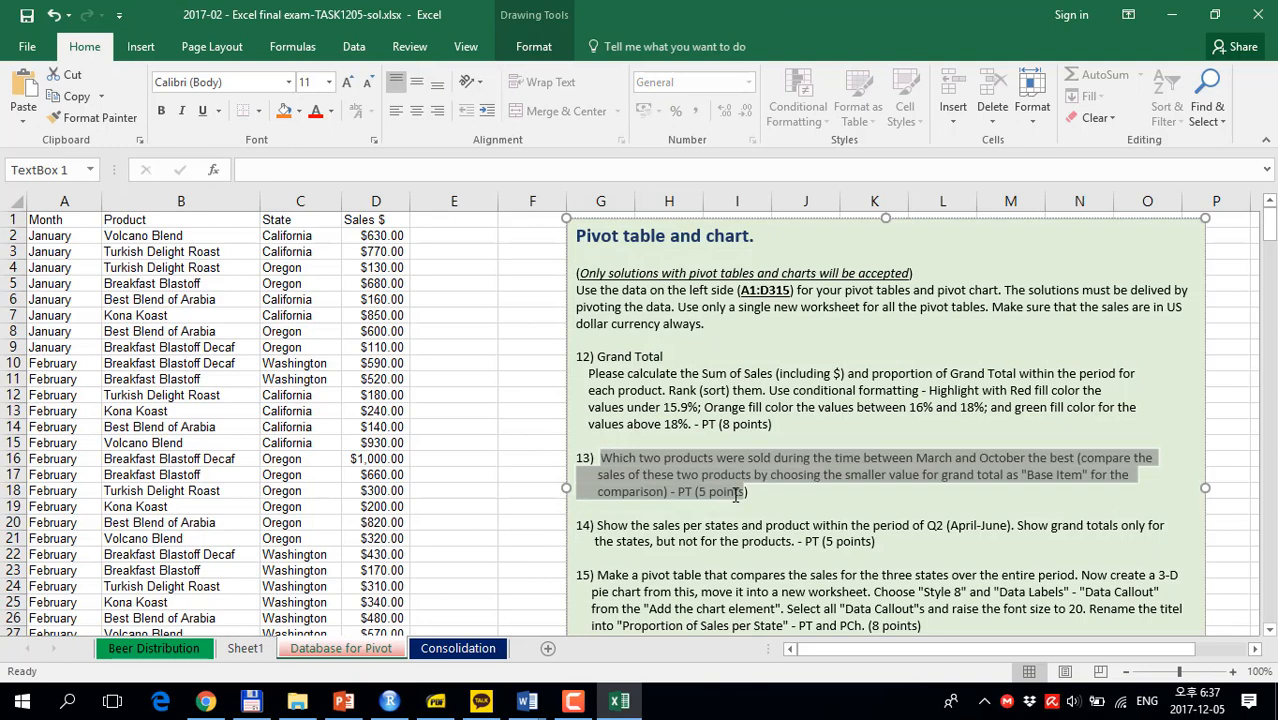
pyautogui.click(731, 505)
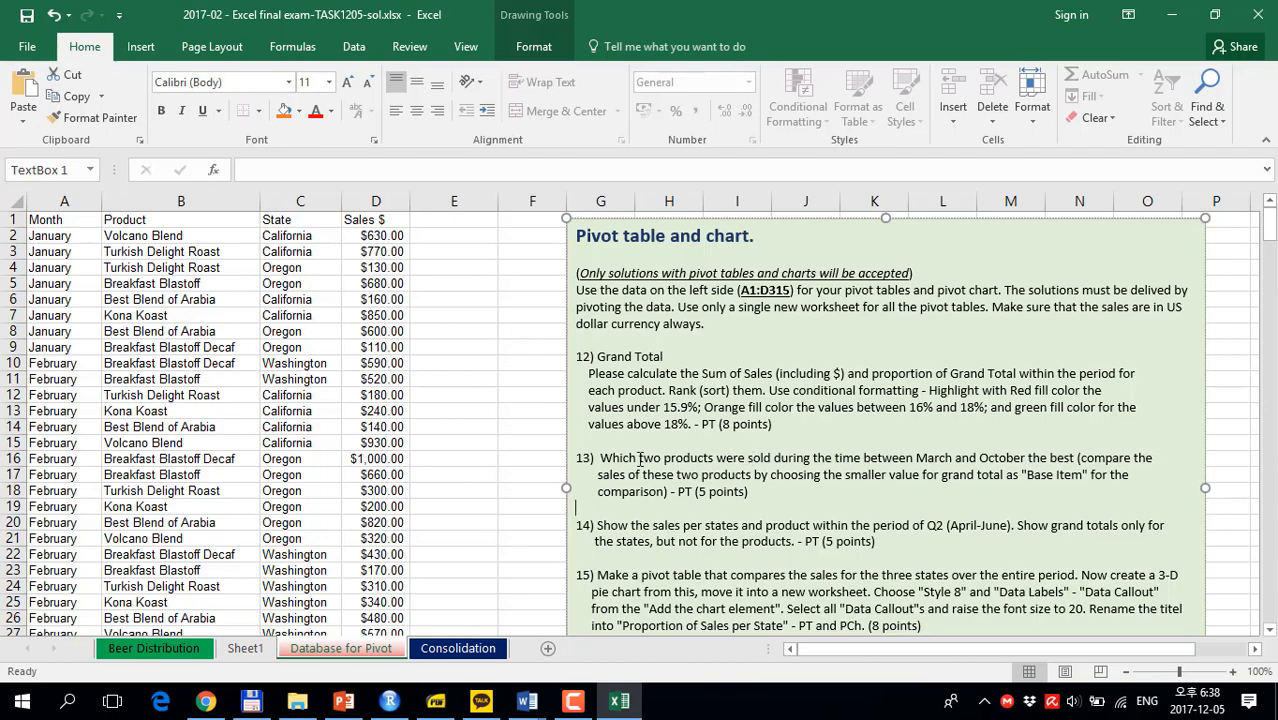
pyautogui.moveTo(598, 457); pyautogui.dragTo(788, 488)
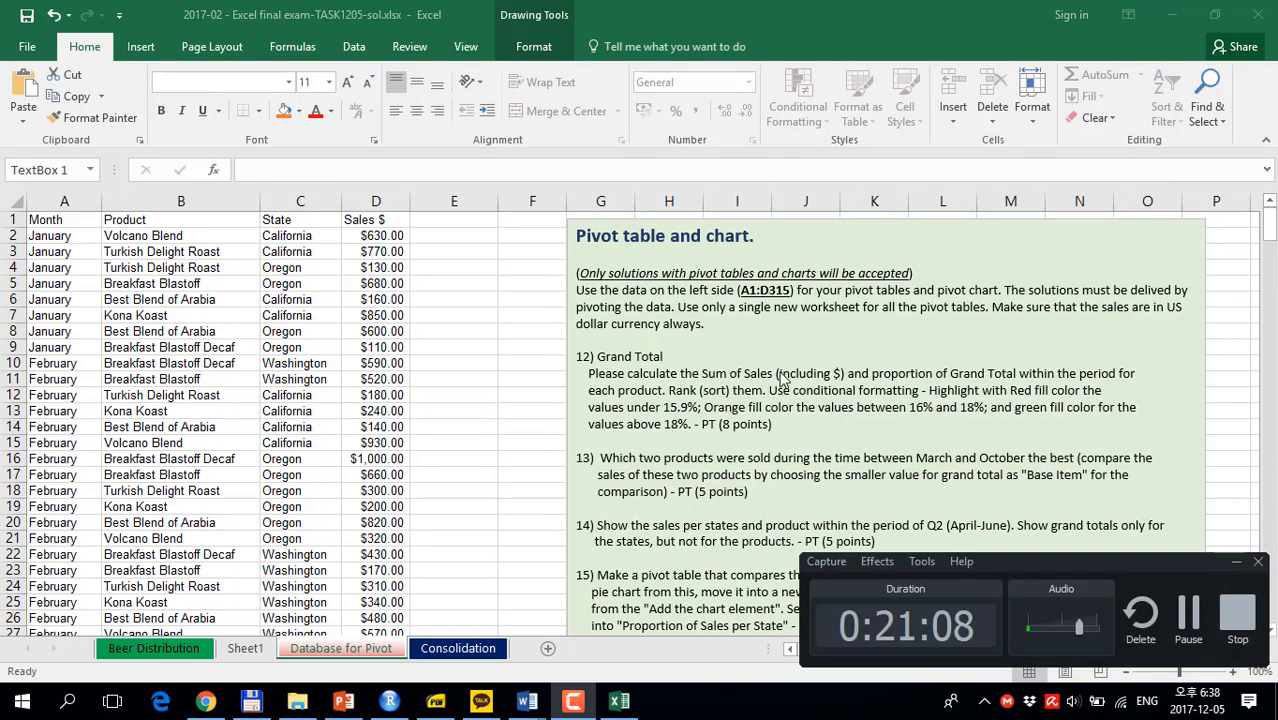
pyautogui.click(256, 652)
pyautogui.press('alt')
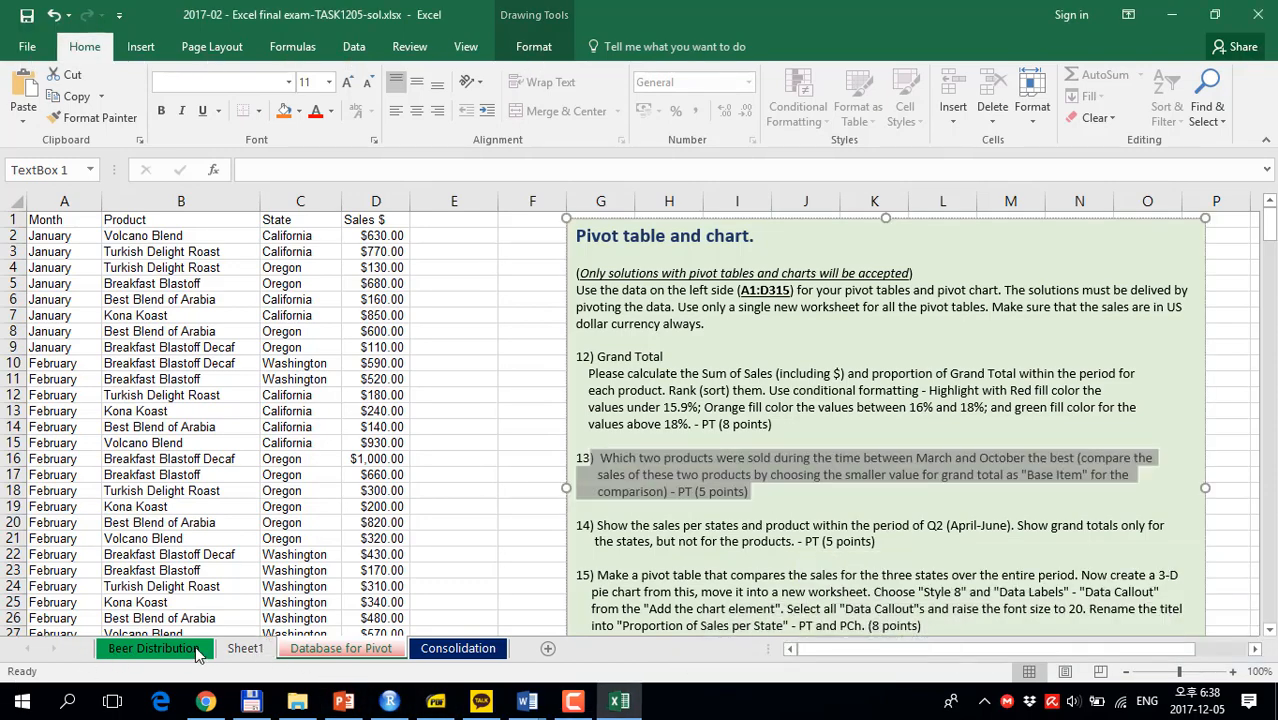
pyautogui.click(258, 652)
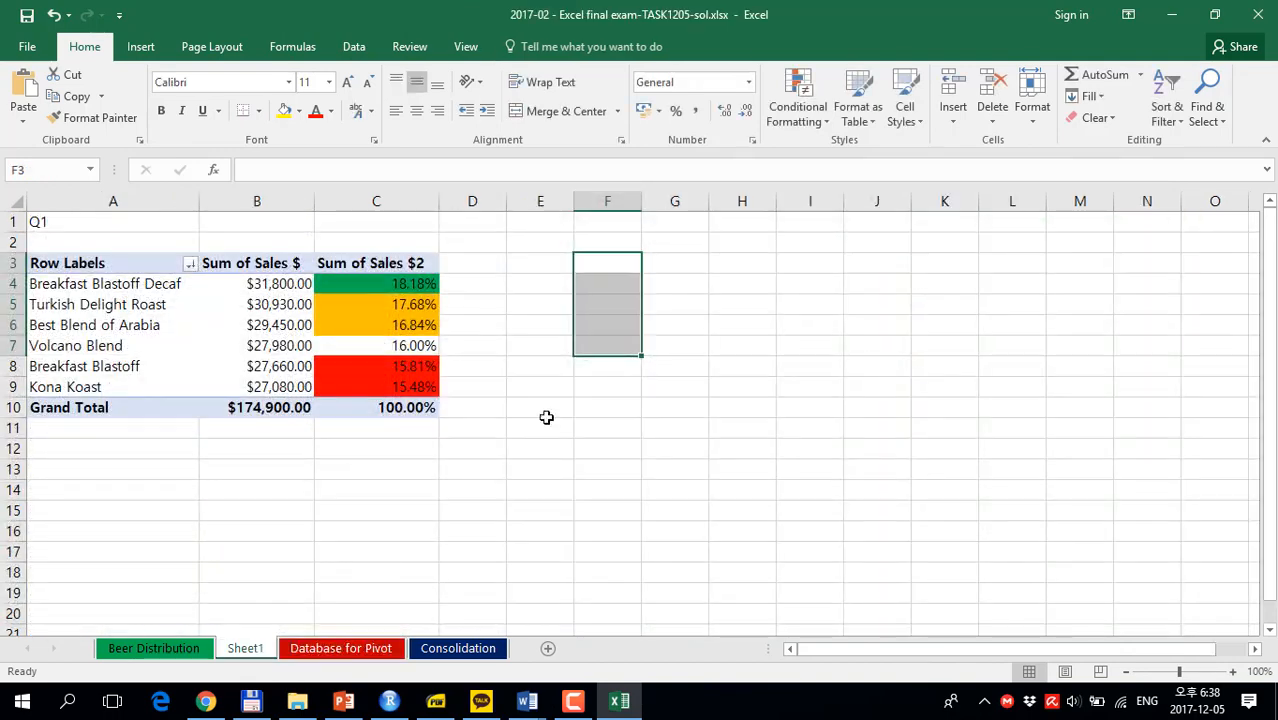
pyautogui.click(92, 466)
pyautogui.write(') Which two products were sold during the time between March and October the best (compare the sales of these two products by choosing the smaller value for grand total as "Base Item" for the comparison) - PT (5 points)')
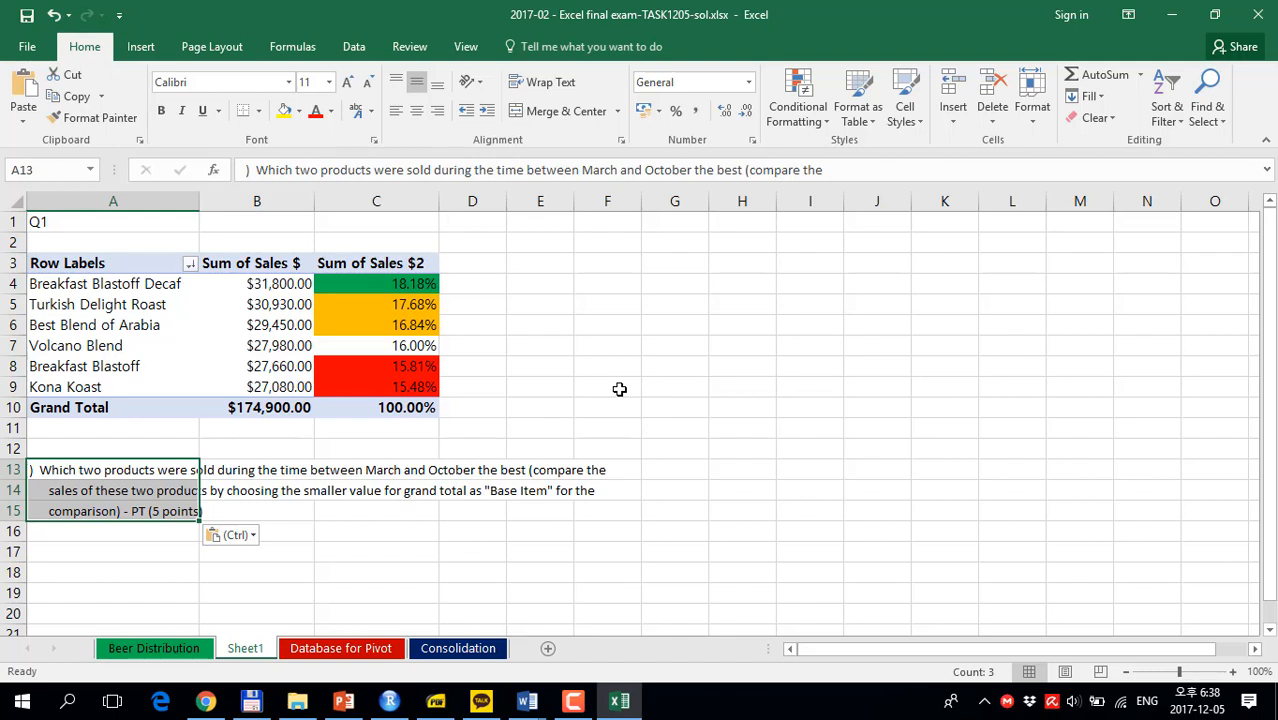
pyautogui.click(597, 241)
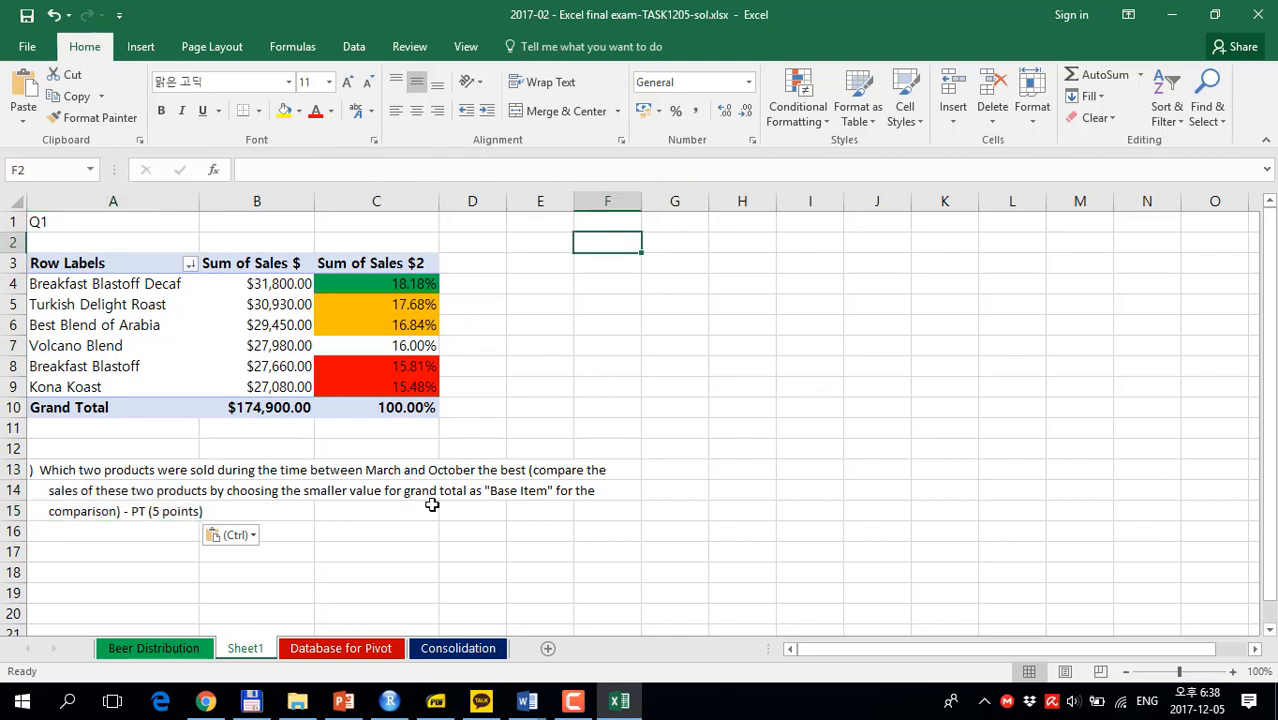
# Insert a second pivot table from Database for Pivot range A1:D315, placed on the existing Sheet1 at cell G3.
pyautogui.click(340, 648)
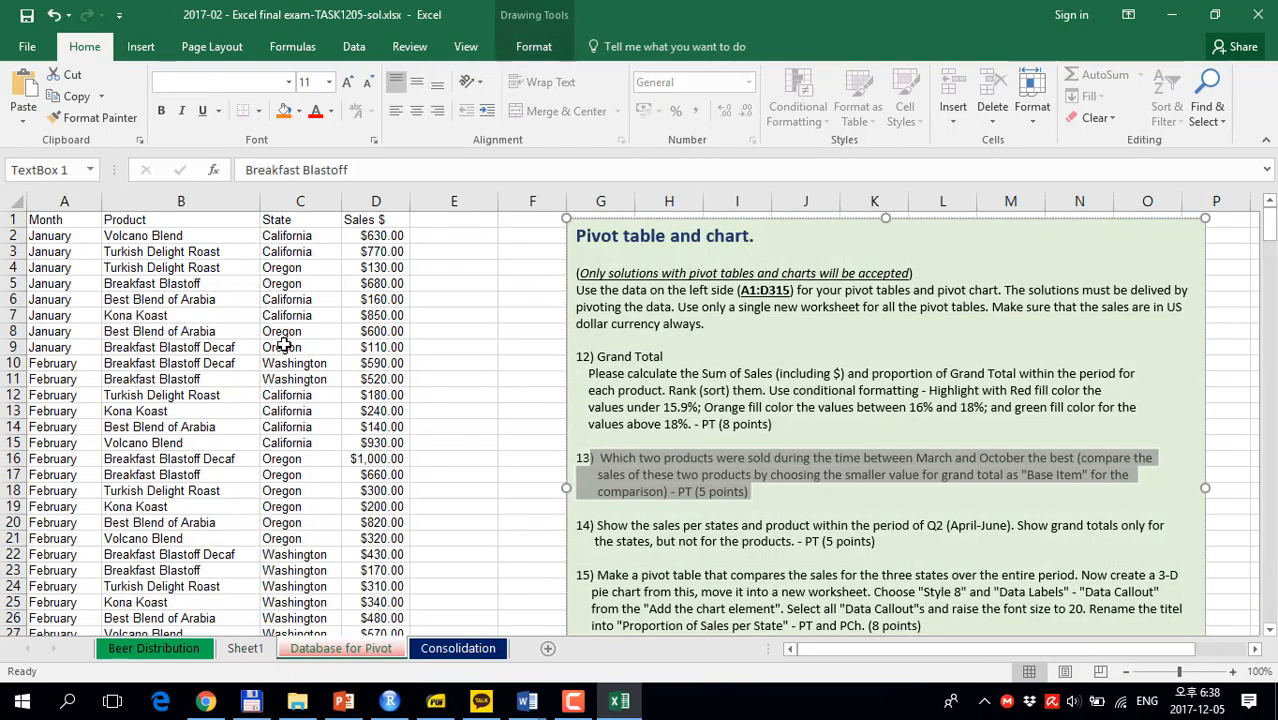
pyautogui.click(140, 46)
pyautogui.click(22, 100)
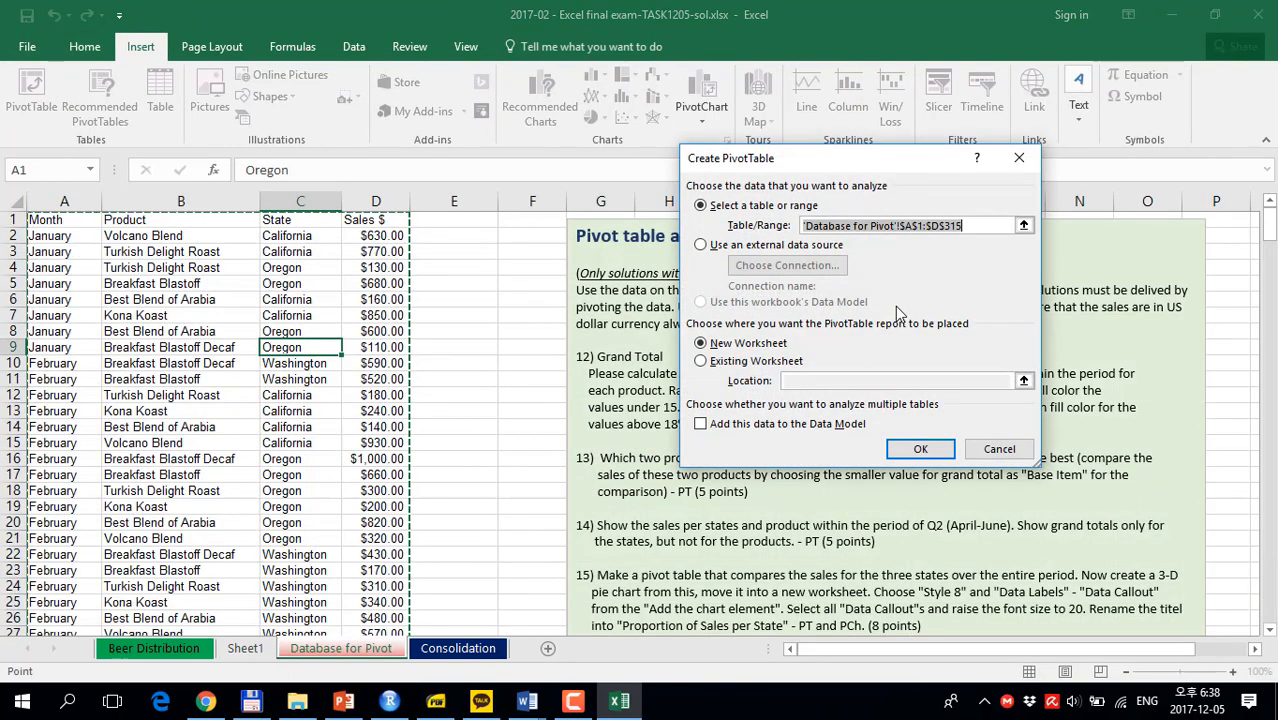
pyautogui.click(757, 361)
pyautogui.click(1030, 382)
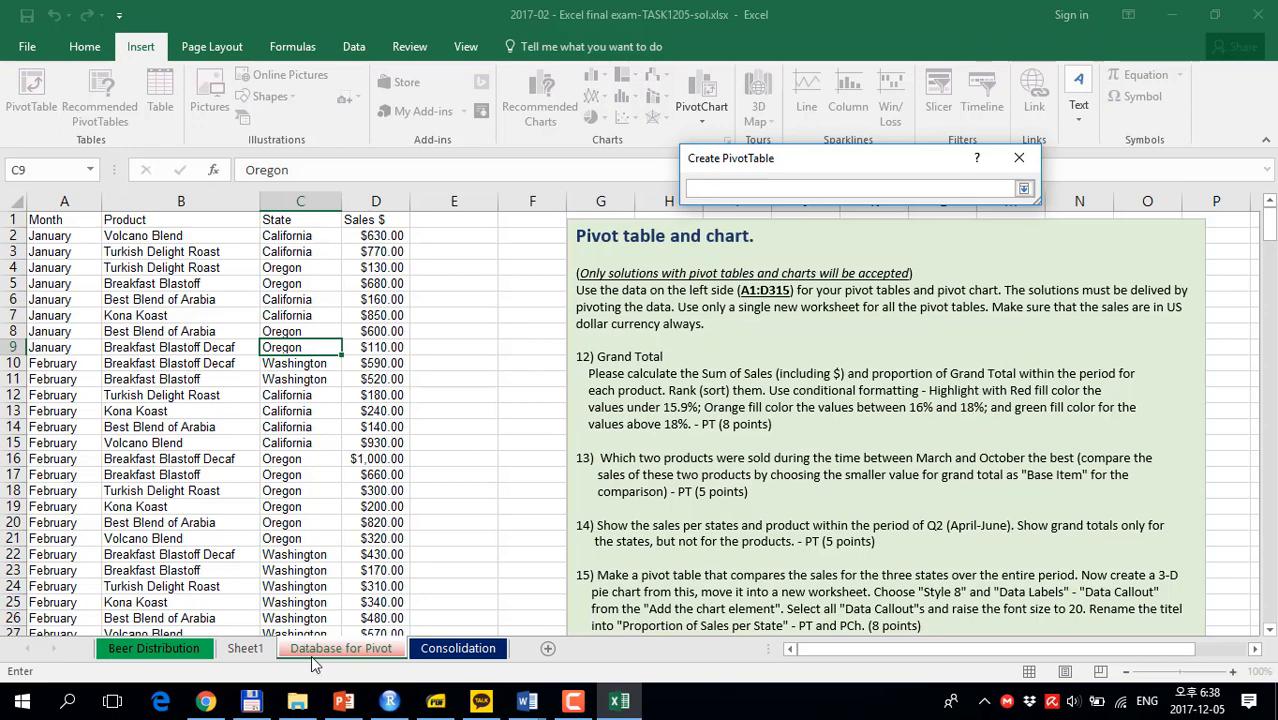
pyautogui.click(311, 655)
pyautogui.click(248, 650)
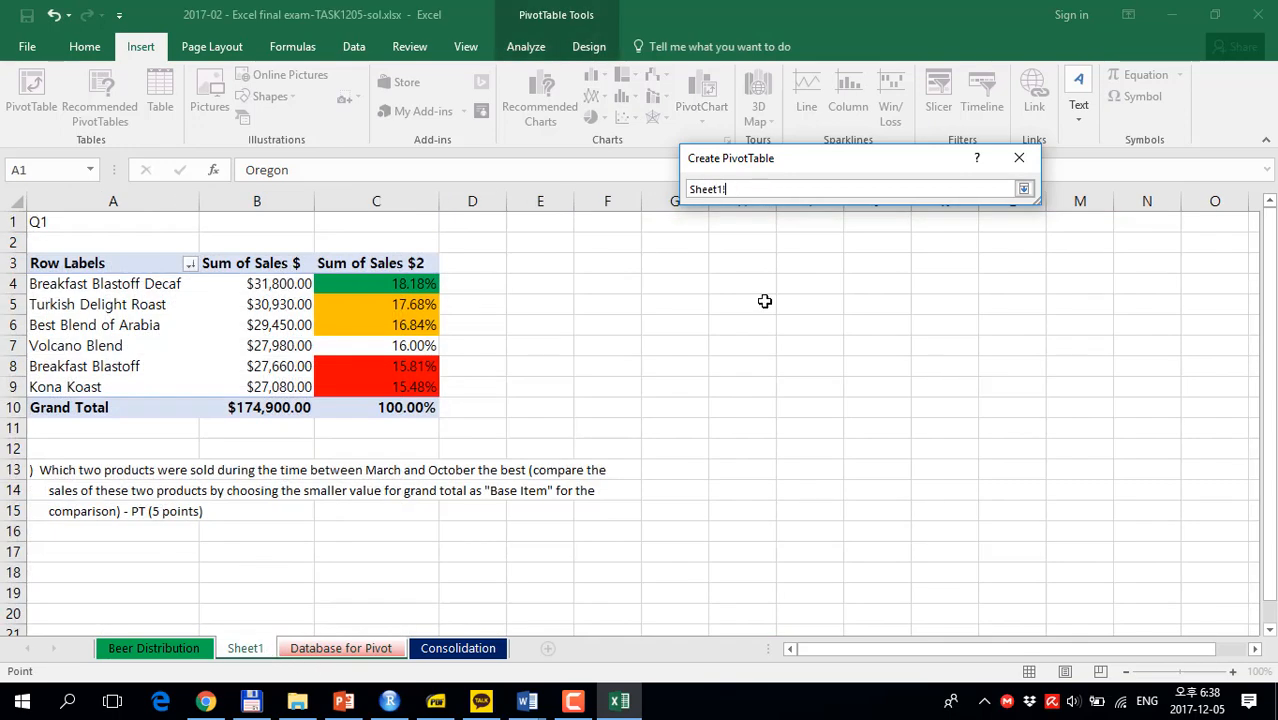
pyautogui.click(688, 271)
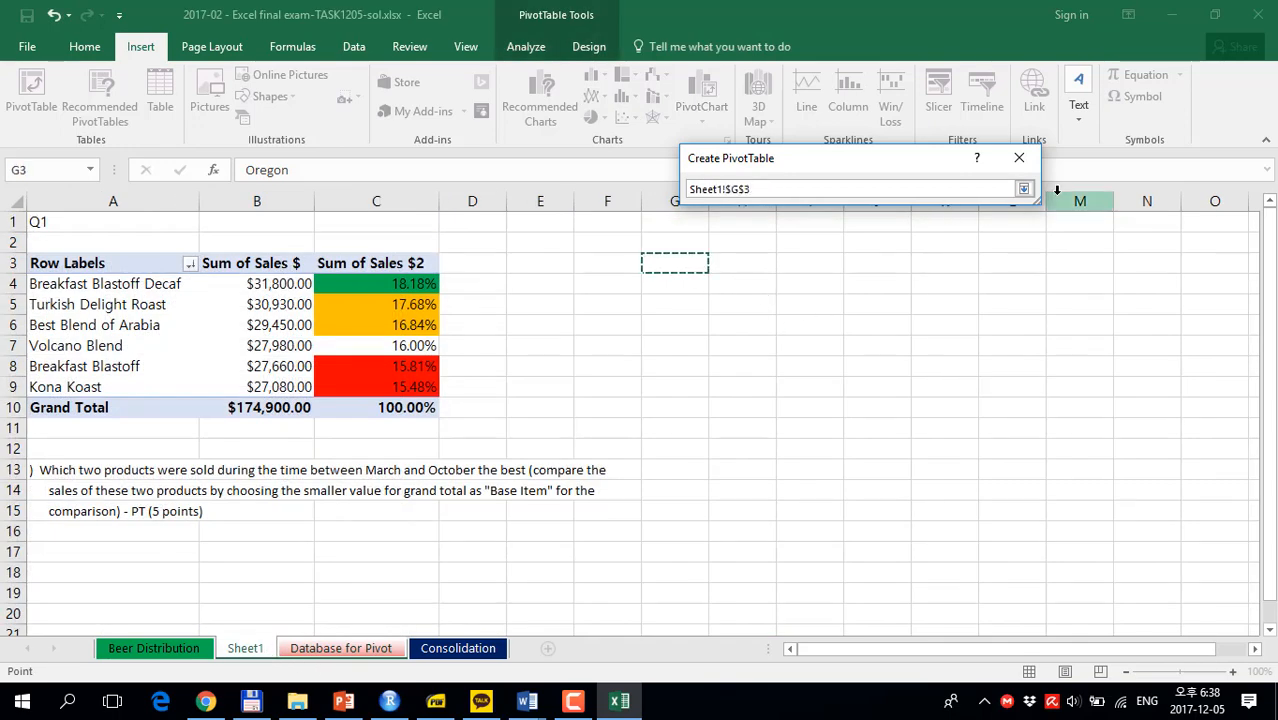
pyautogui.click(1023, 189)
pyautogui.click(916, 450)
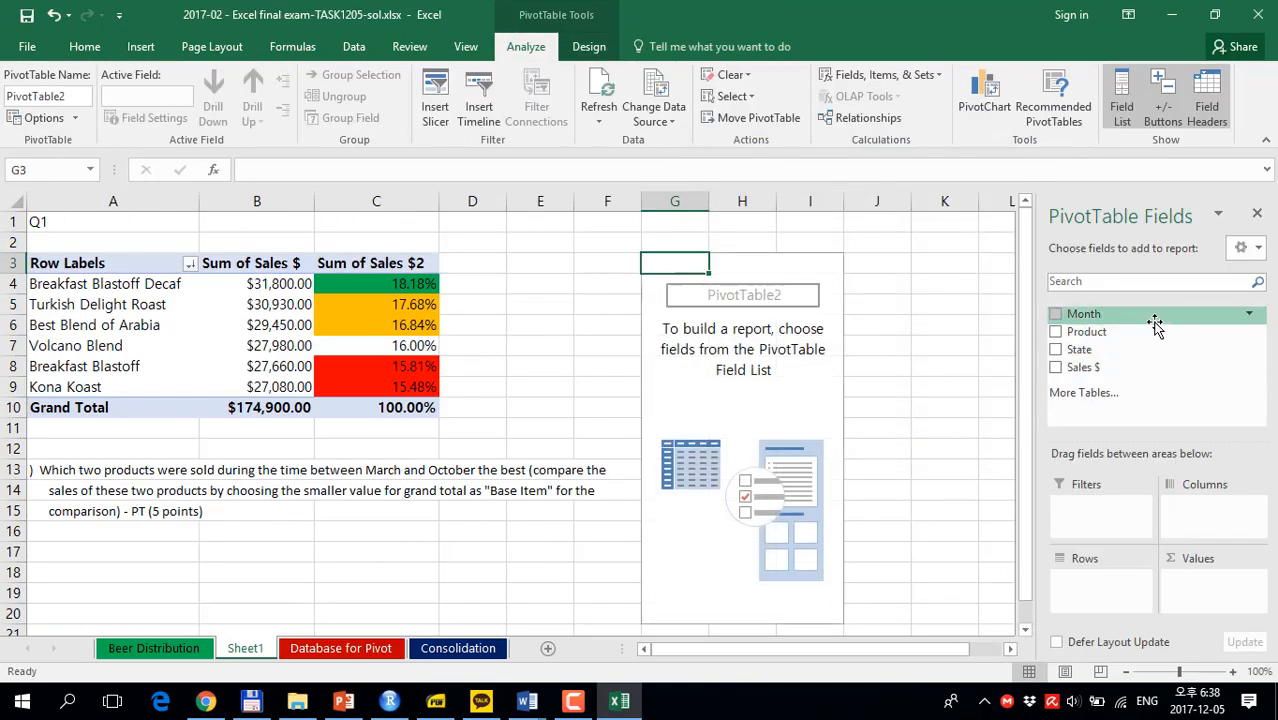
# Set Month as the report filter and Product as the row field of the new pivot table.
pyautogui.moveTo(1140, 320); pyautogui.dragTo(1080, 508)
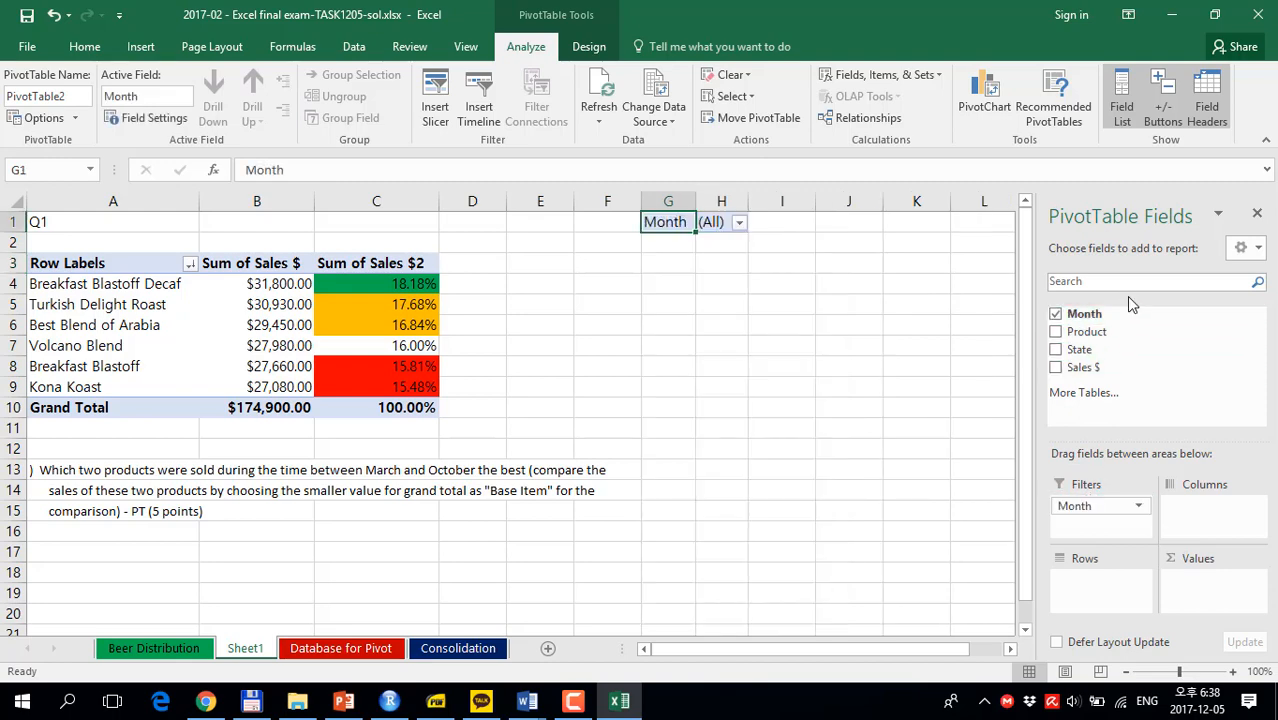
pyautogui.moveTo(1103, 331); pyautogui.dragTo(1117, 604)
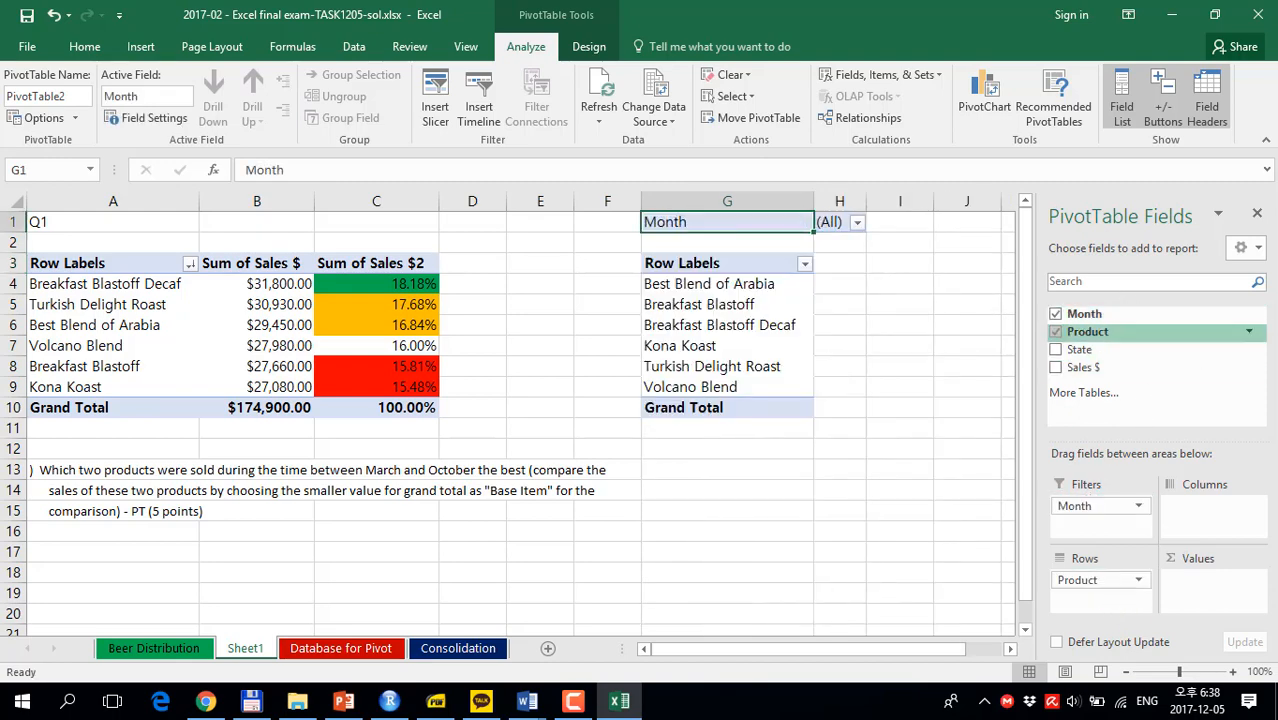
pyautogui.click(1250, 334)
pyautogui.moveTo(1013, 440)
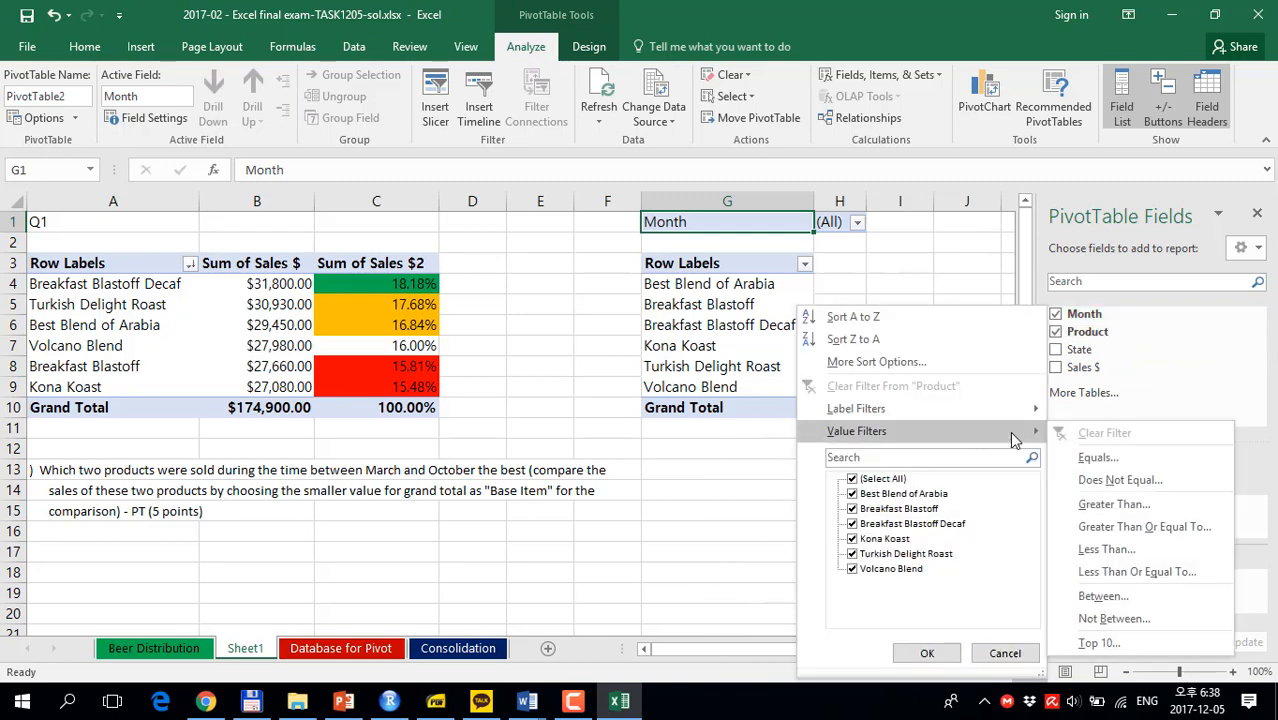
pyautogui.click(1099, 662)
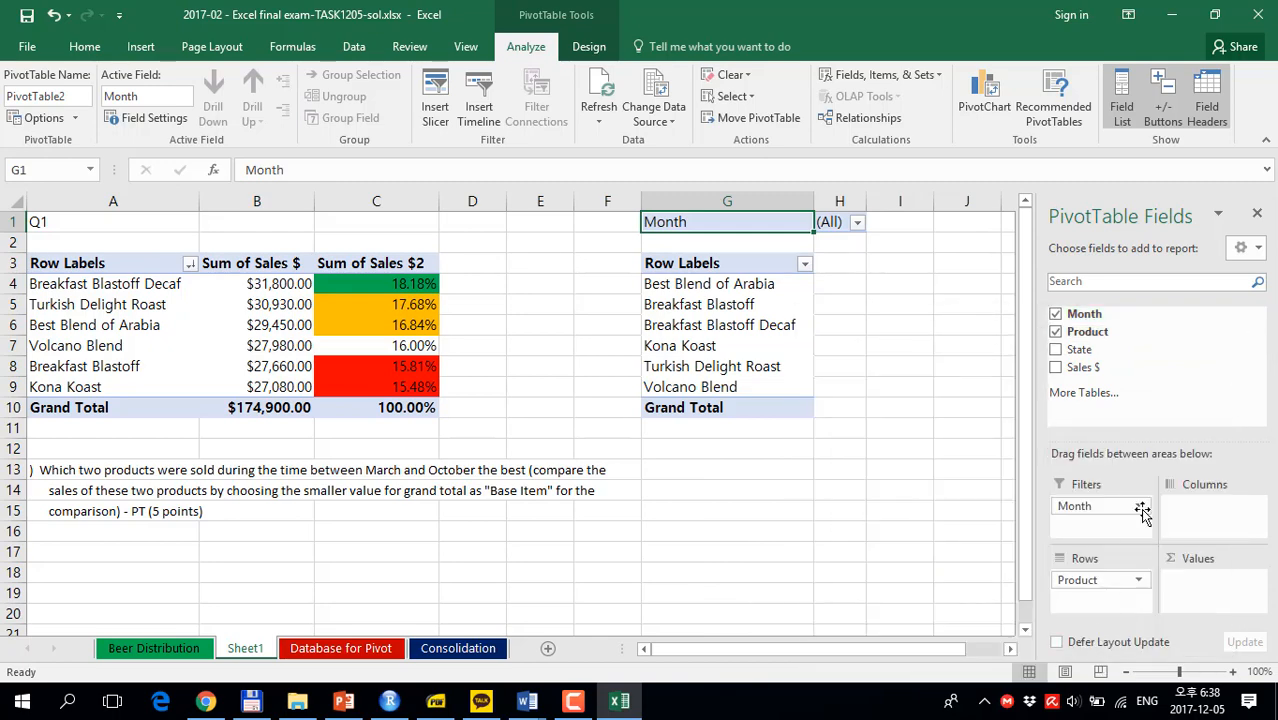
pyautogui.click(1248, 334)
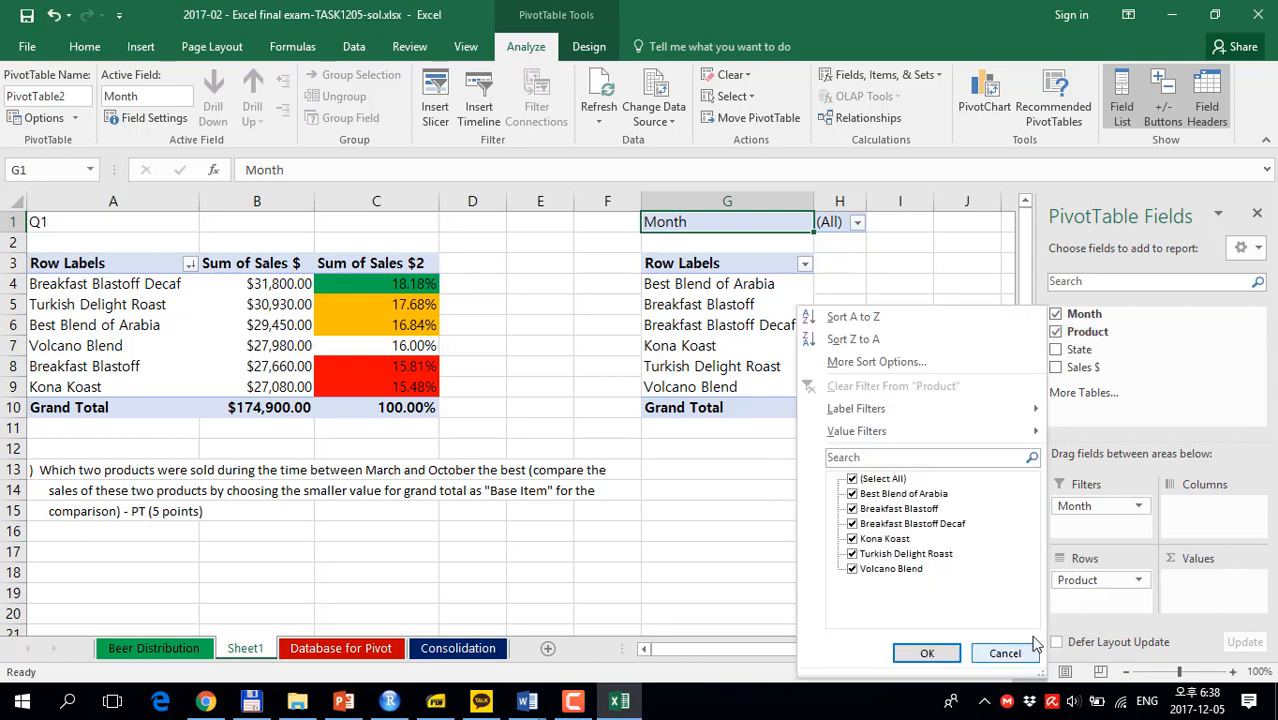
pyautogui.moveTo(1028, 443)
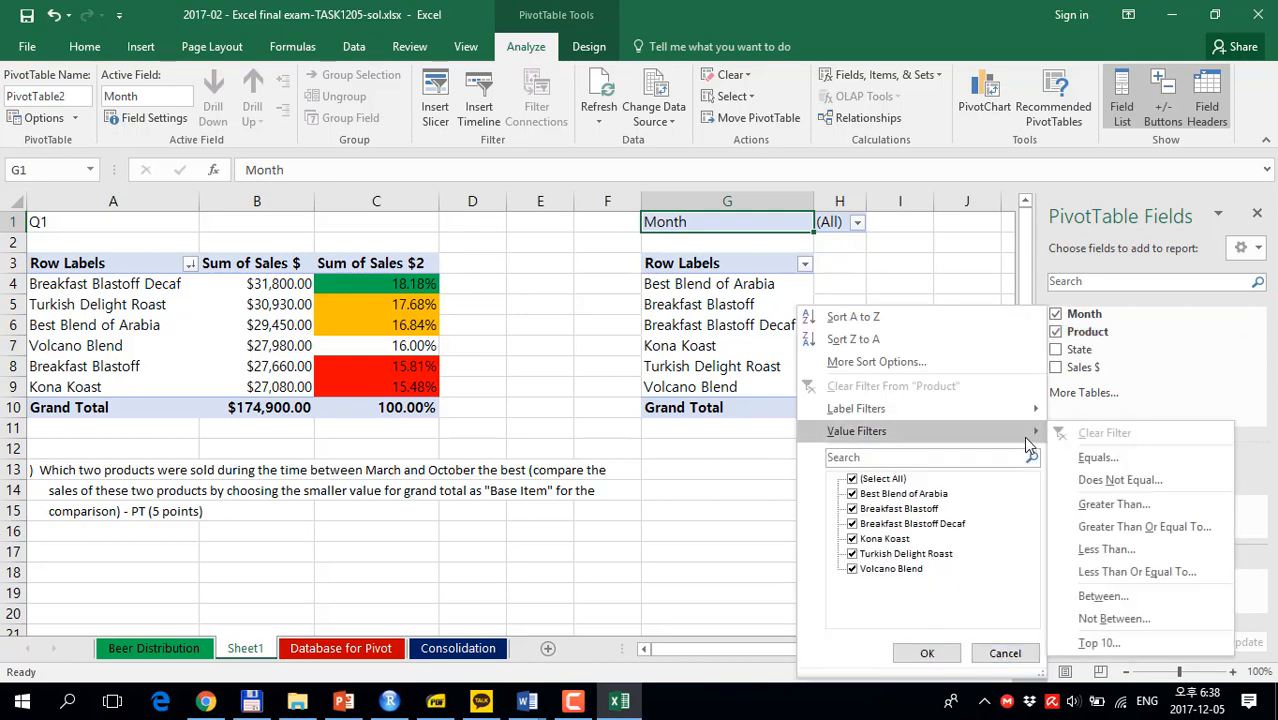
pyautogui.click(1094, 641)
pyautogui.click(641, 400)
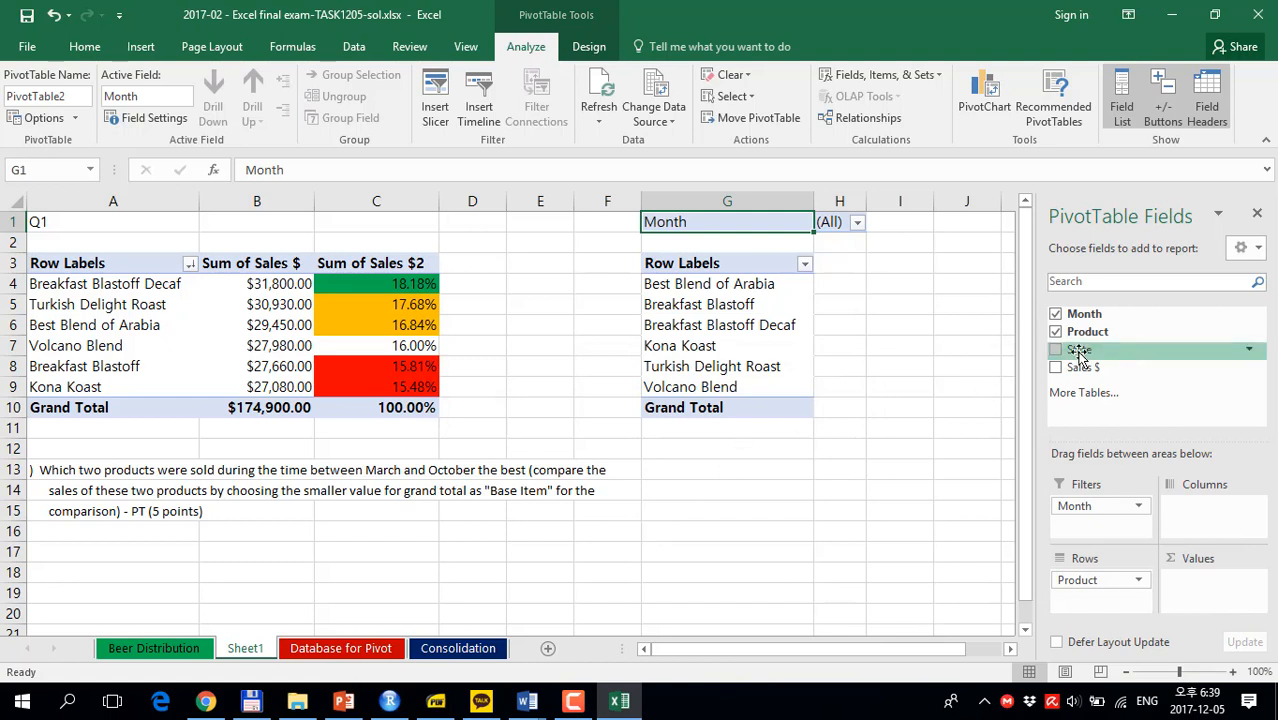
# Add Sales $ twice as a value field of the new pivot table.
pyautogui.moveTo(1075, 368); pyautogui.dragTo(1215, 592)
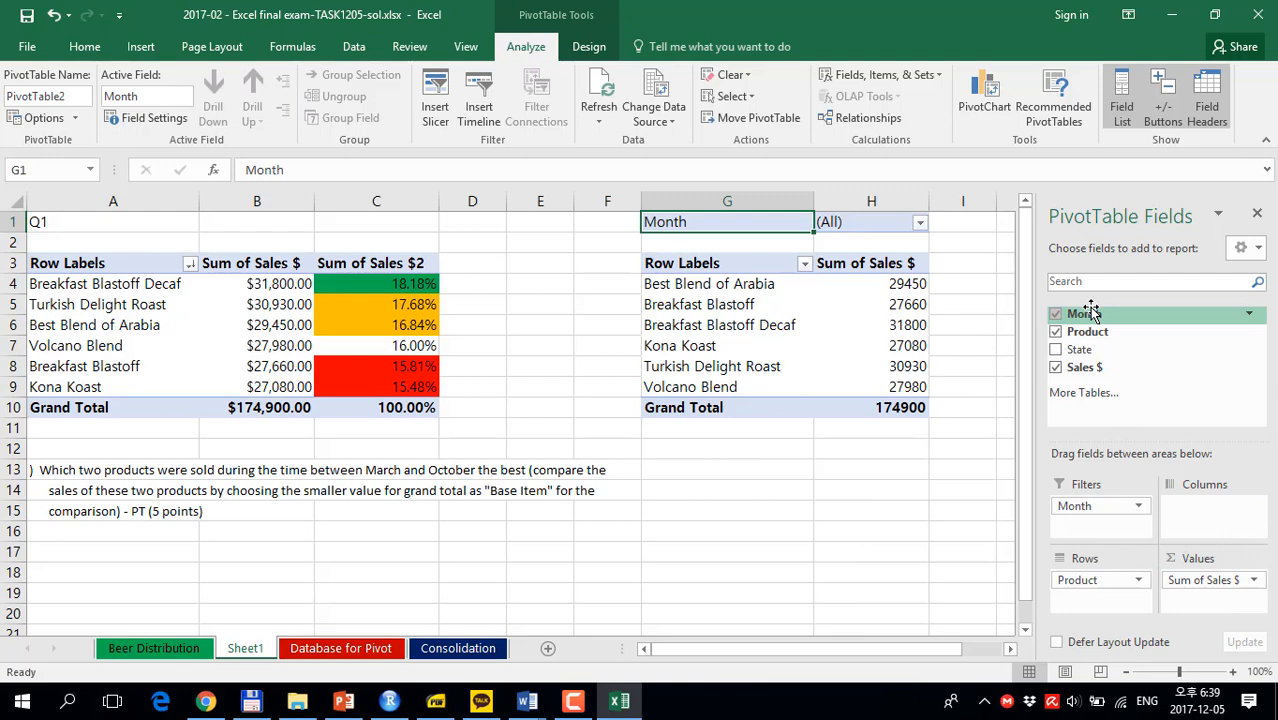
pyautogui.moveTo(1075, 368); pyautogui.dragTo(1205, 600)
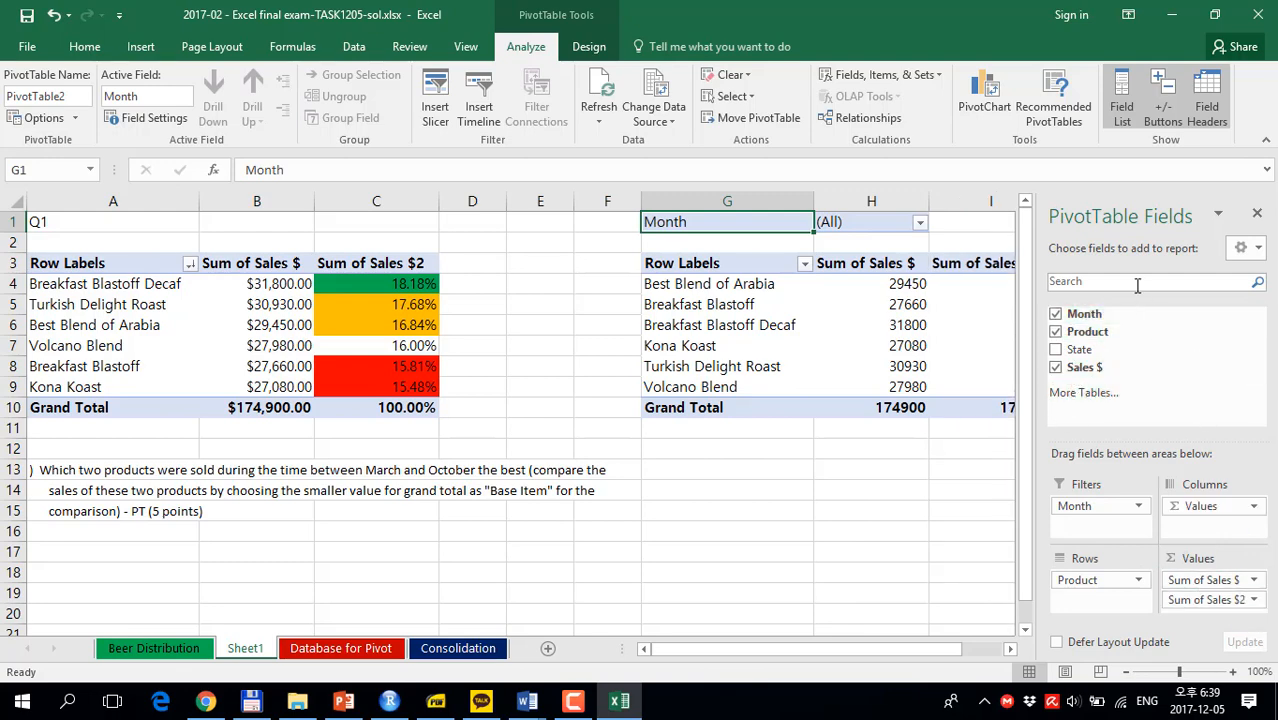
# Filter the second pivot table's Product field to the top 2 items by Sum of Sales $.
pyautogui.click(1249, 333)
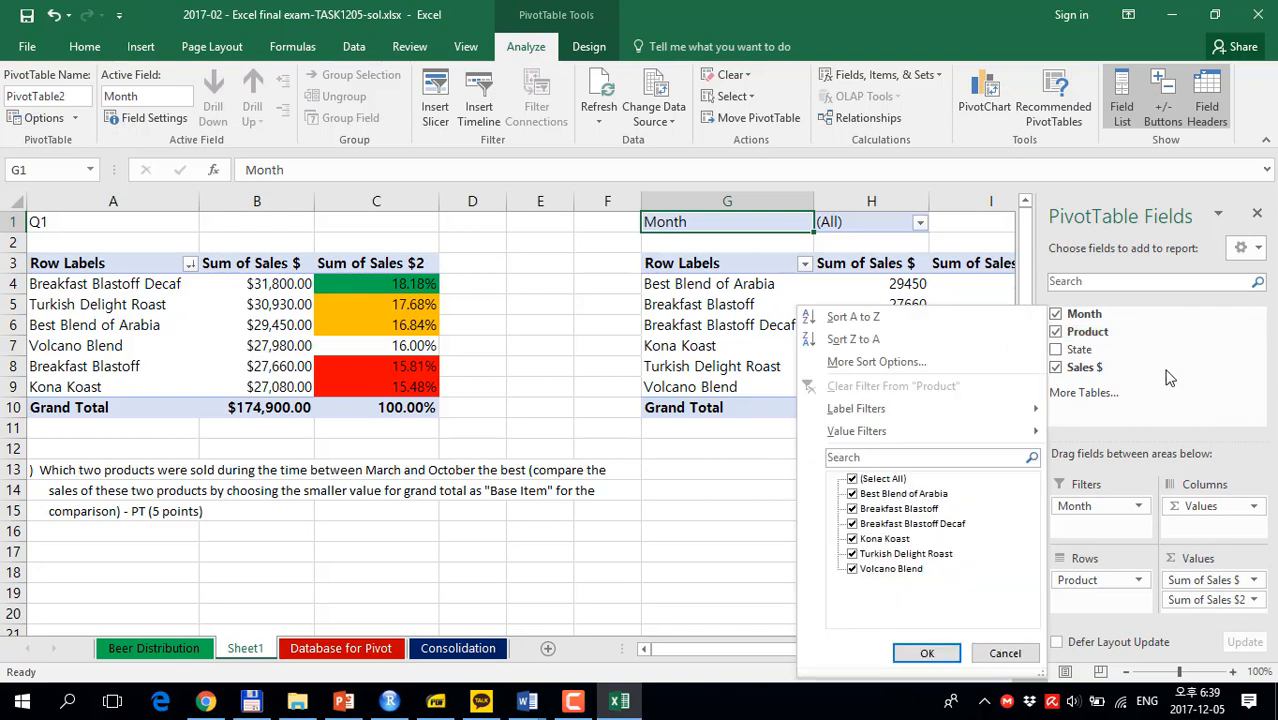
pyautogui.moveTo(1028, 431)
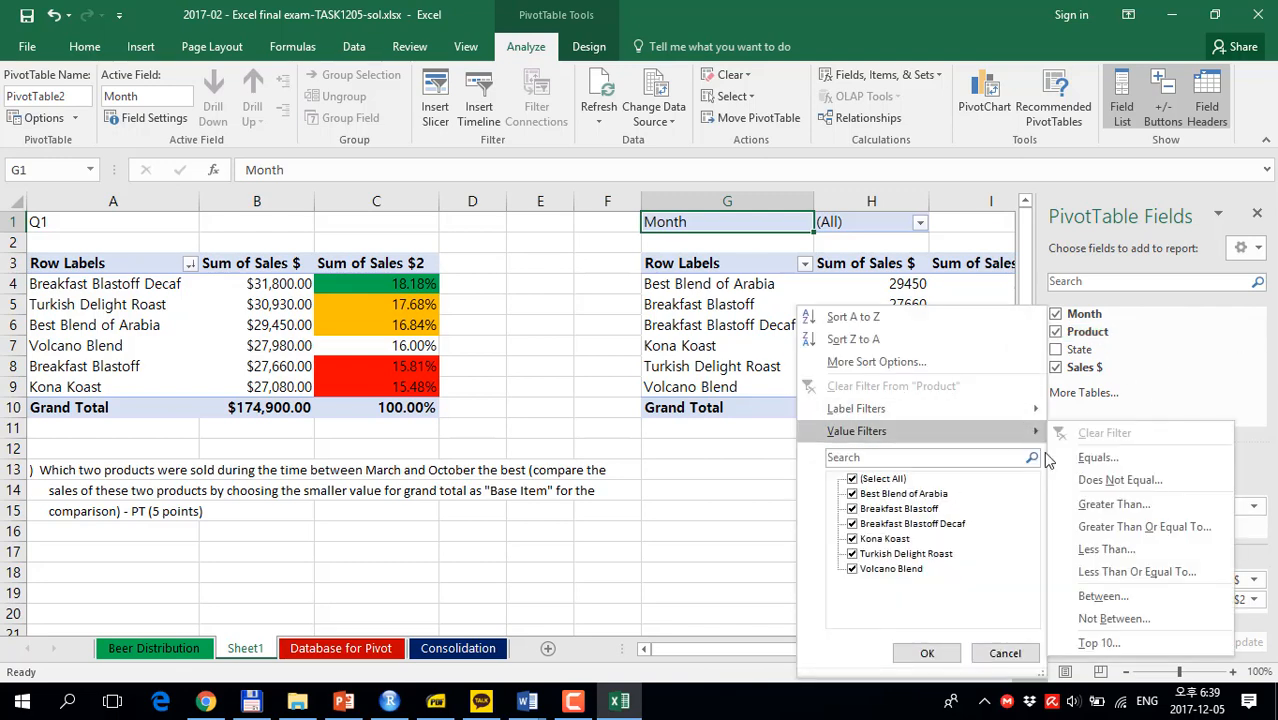
pyautogui.click(1120, 645)
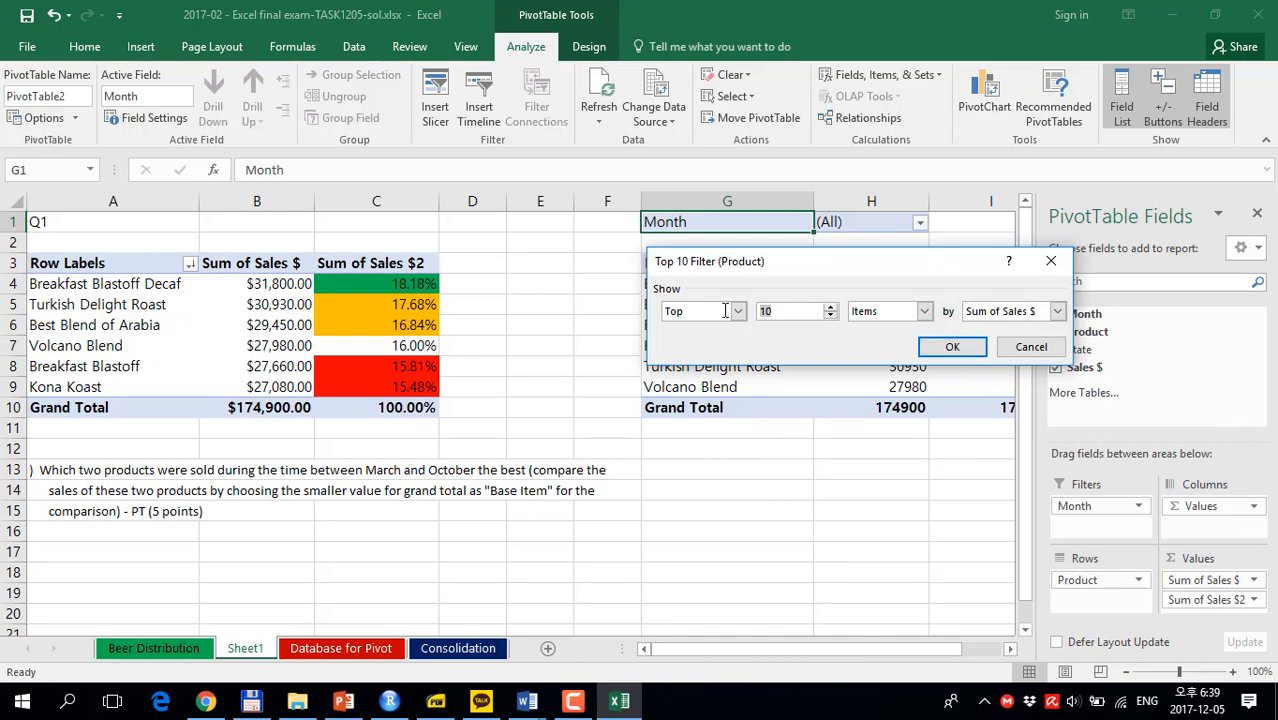
pyautogui.write('2')
pyautogui.press('Return')
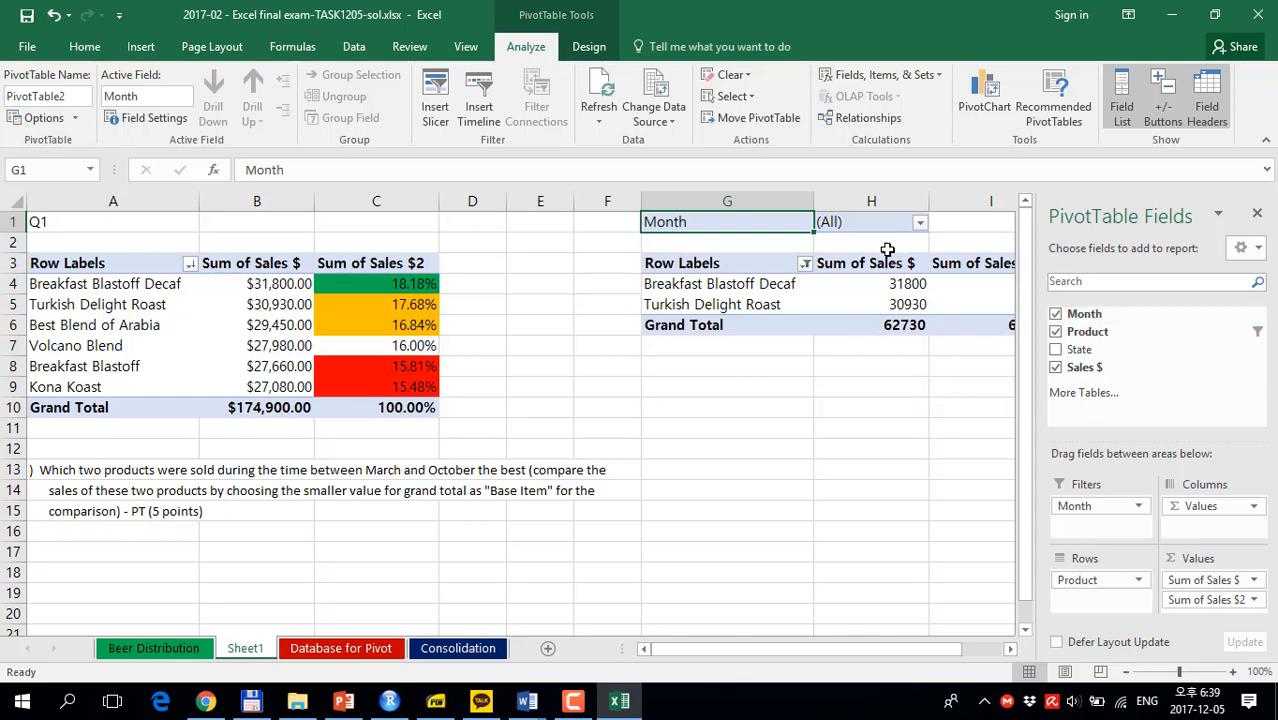
# Filter the second pivot table's Month field to March through October by excluding January and February.
pyautogui.click(910, 223)
pyautogui.click(919, 223)
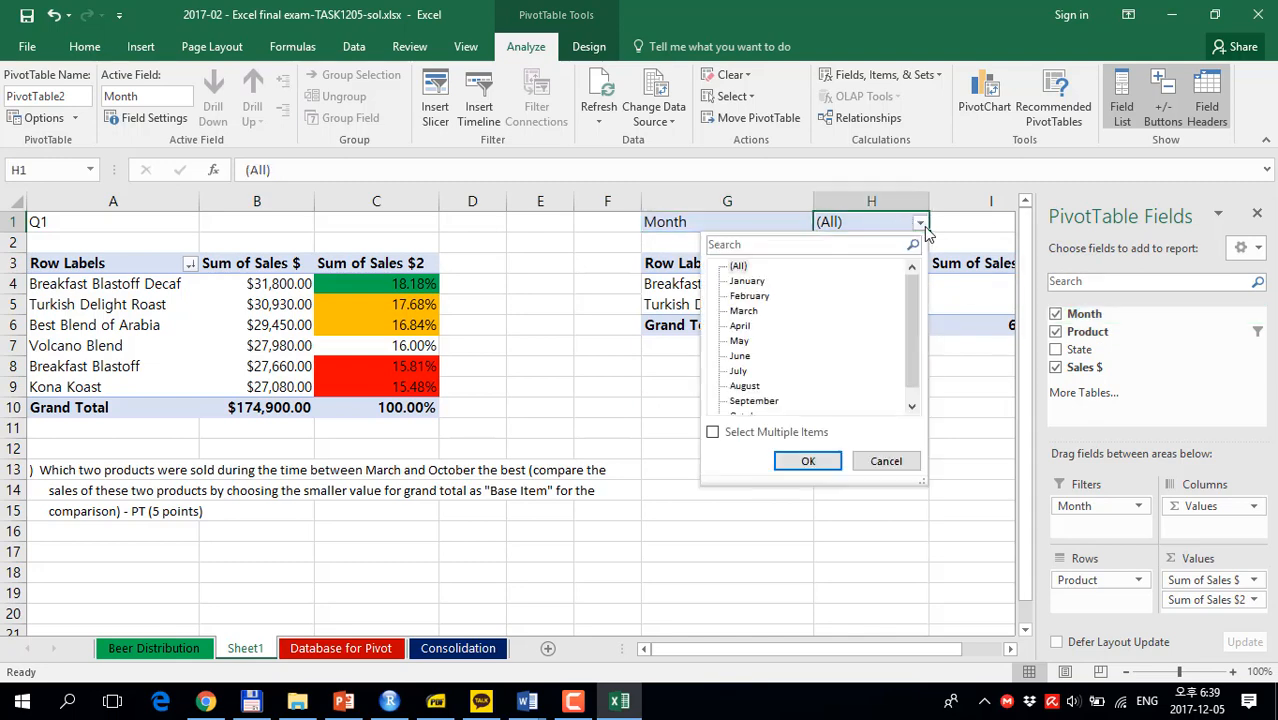
pyautogui.click(712, 432)
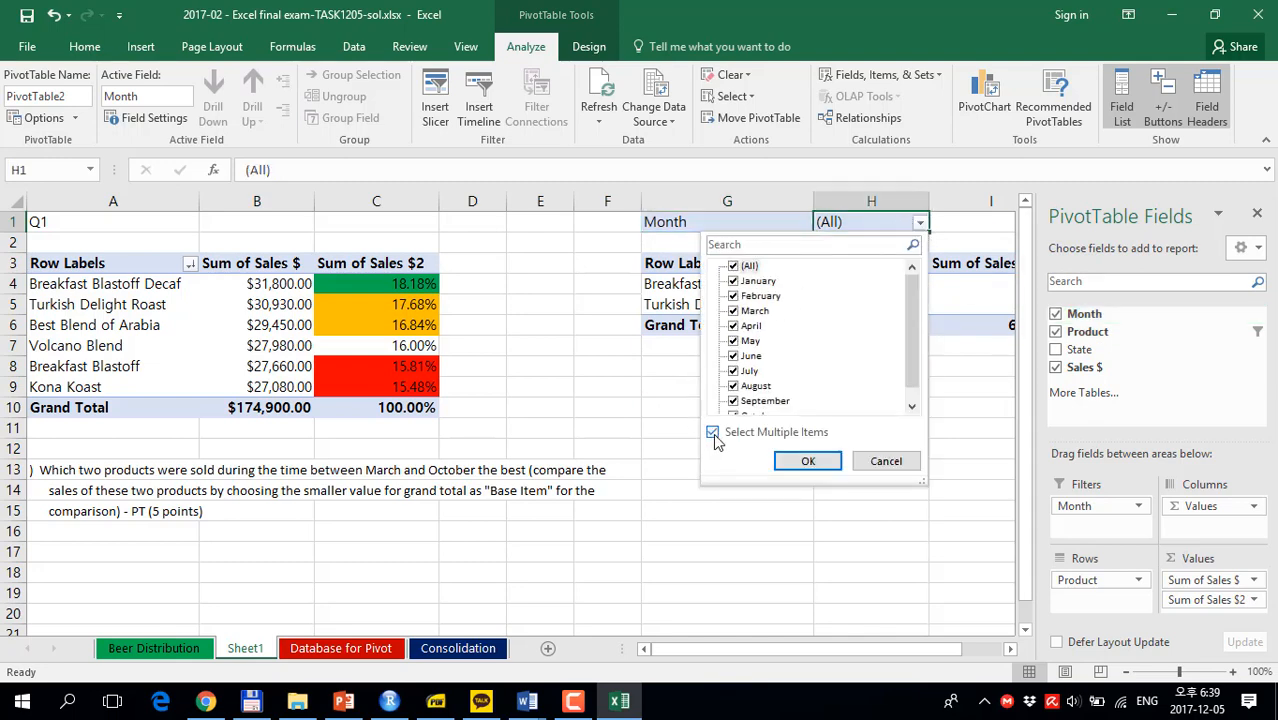
pyautogui.click(733, 281)
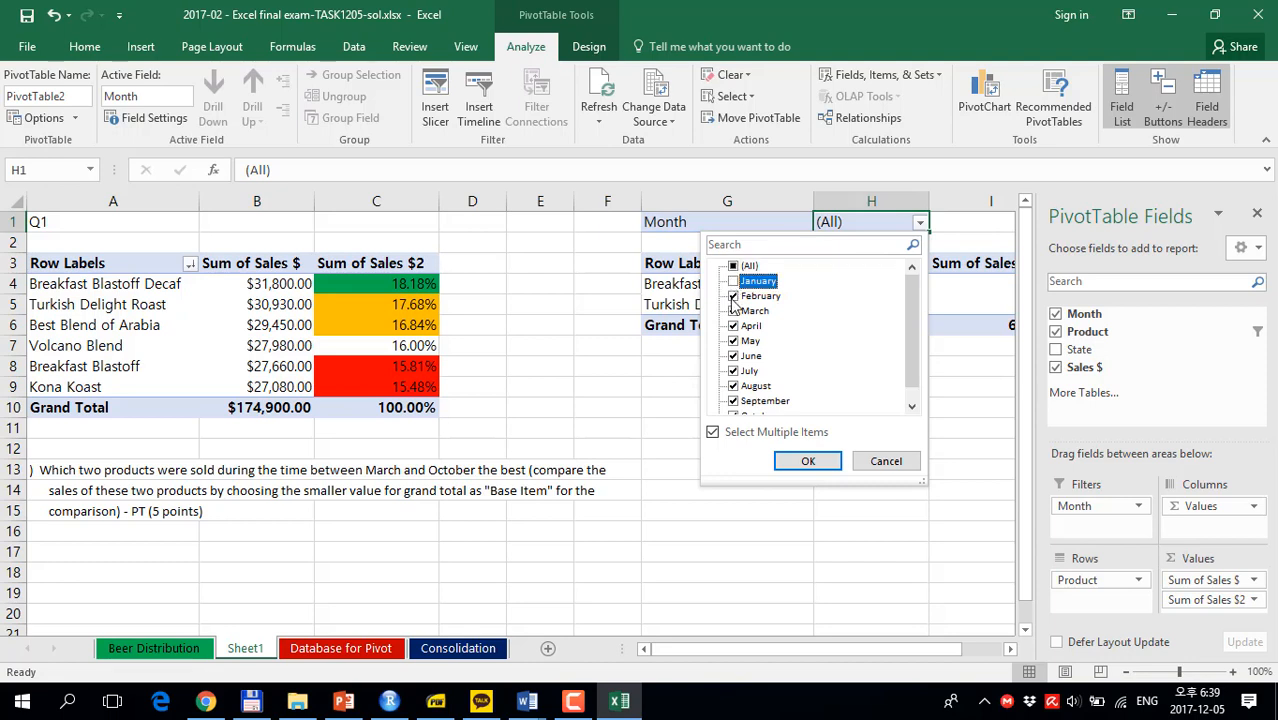
pyautogui.click(733, 296)
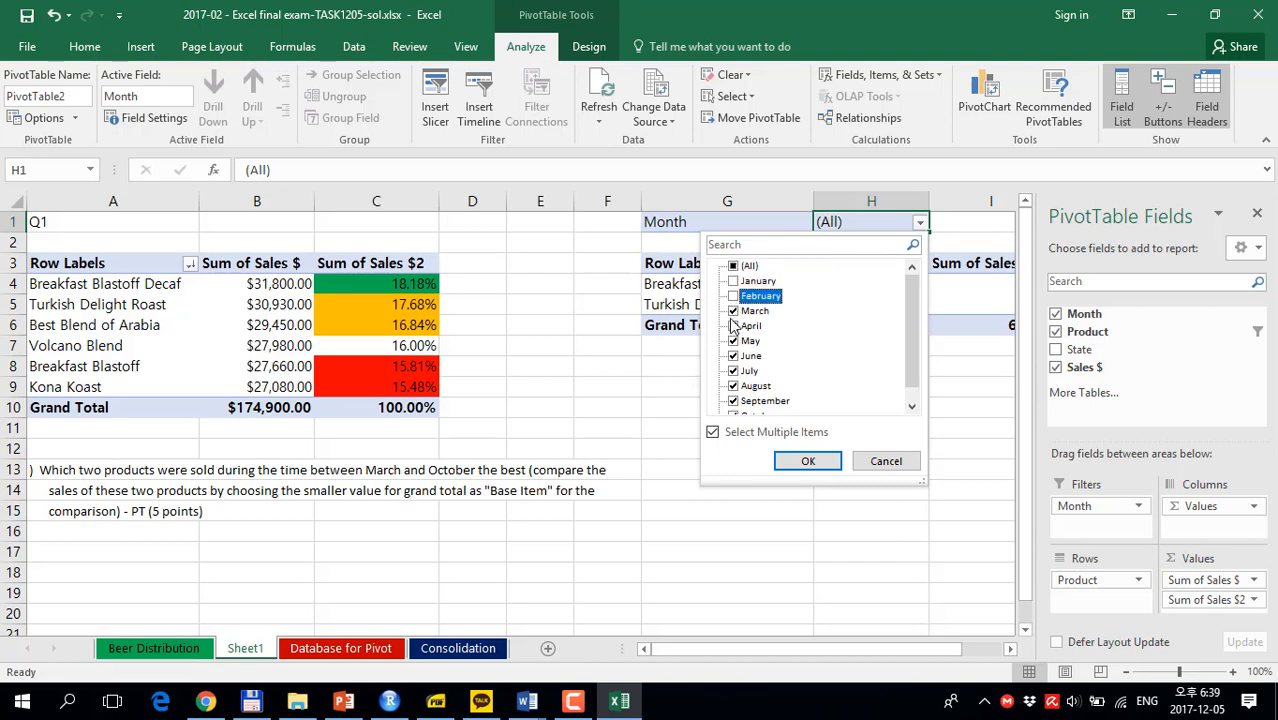
pyautogui.click(733, 311)
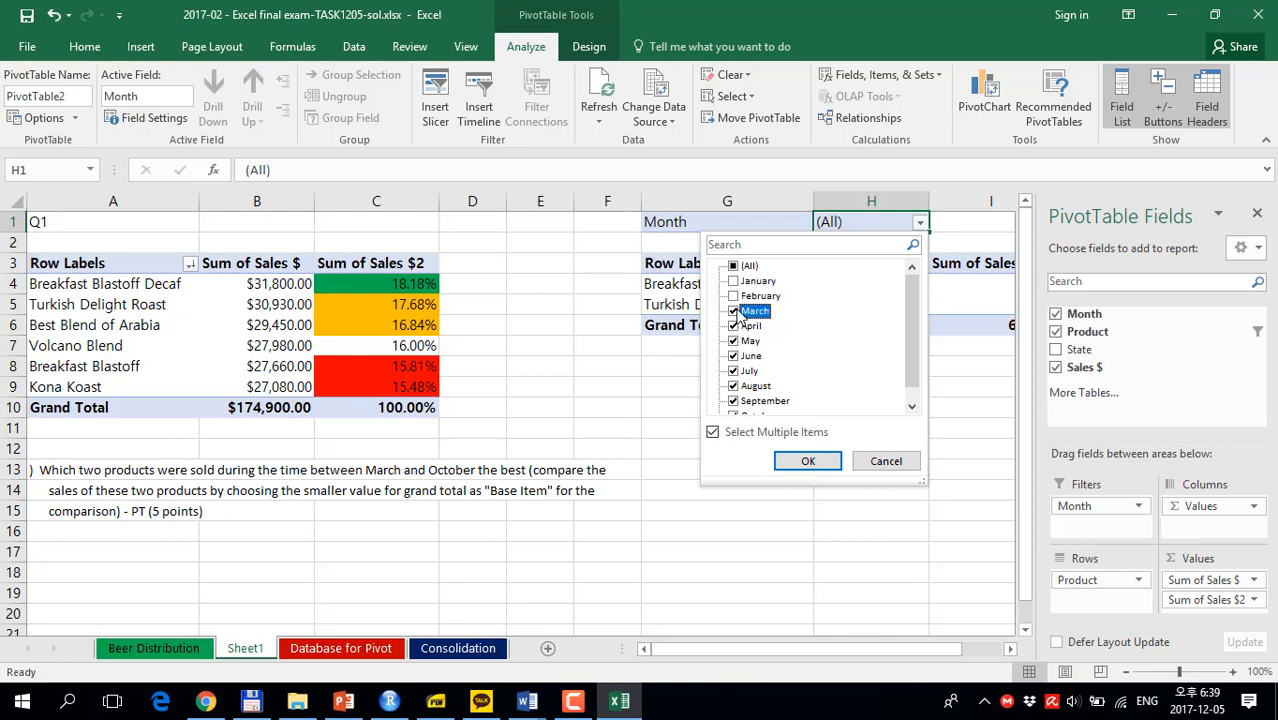
pyautogui.moveTo(918, 372); pyautogui.dragTo(916, 388)
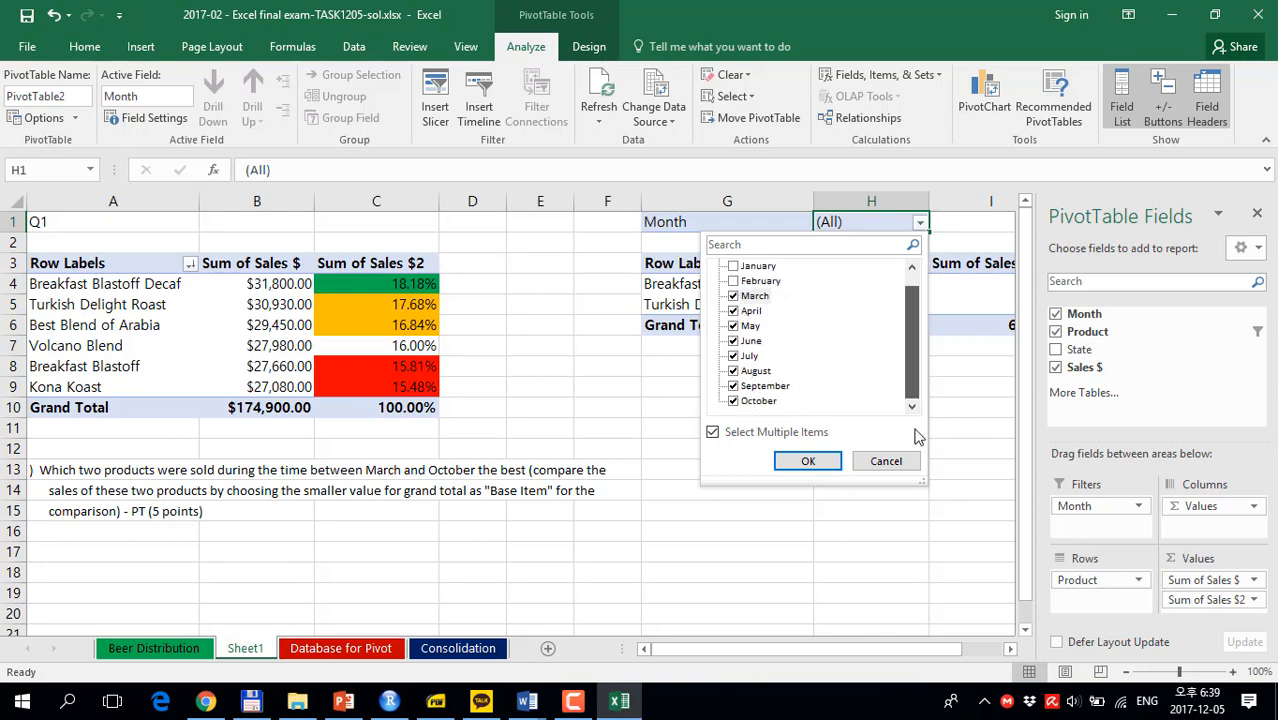
pyautogui.click(826, 463)
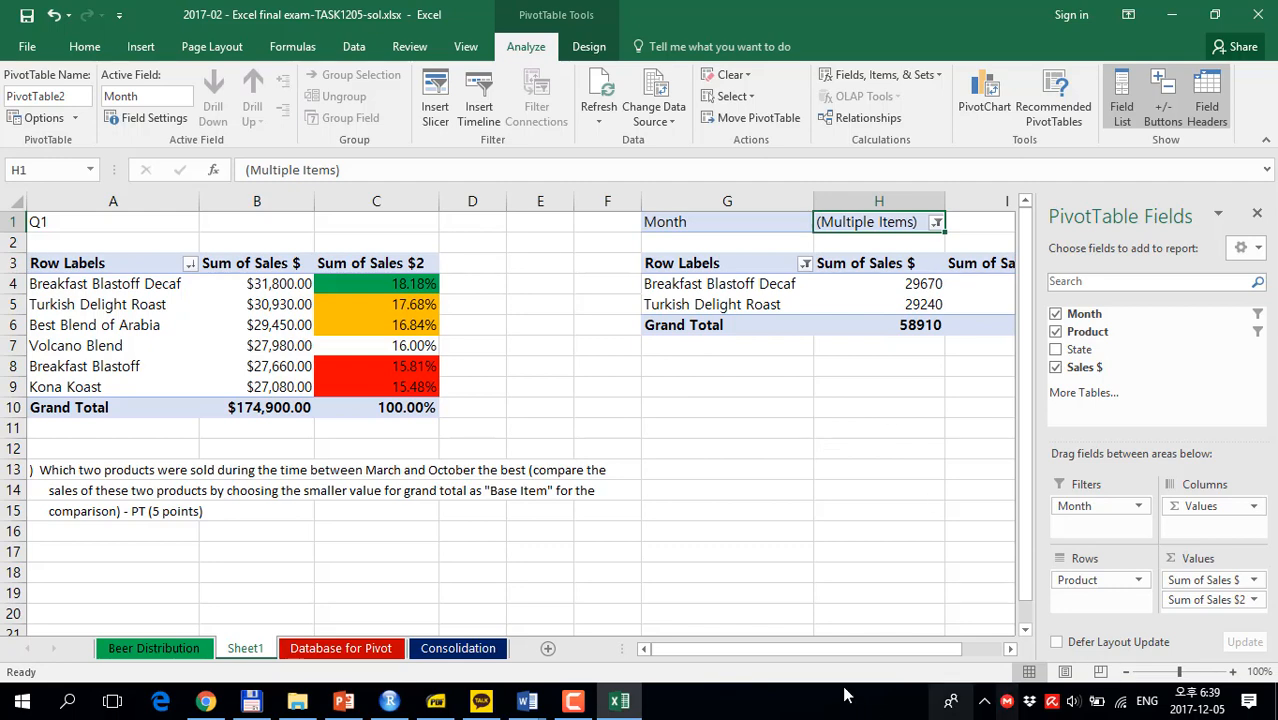
# Copy the currency format from the first pivot table's Sum of Sales $ values onto H4:H6 of the second pivot table.
pyautogui.moveTo(703, 651); pyautogui.dragTo(789, 656)
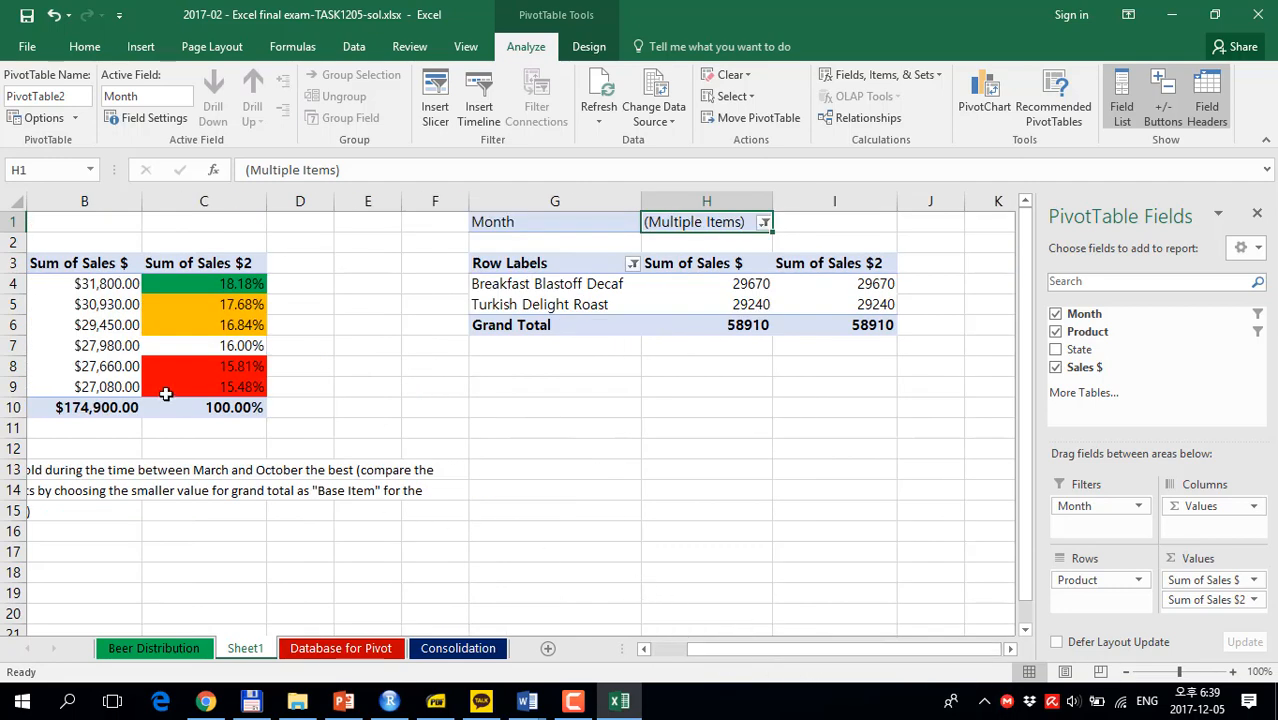
pyautogui.click(98, 352)
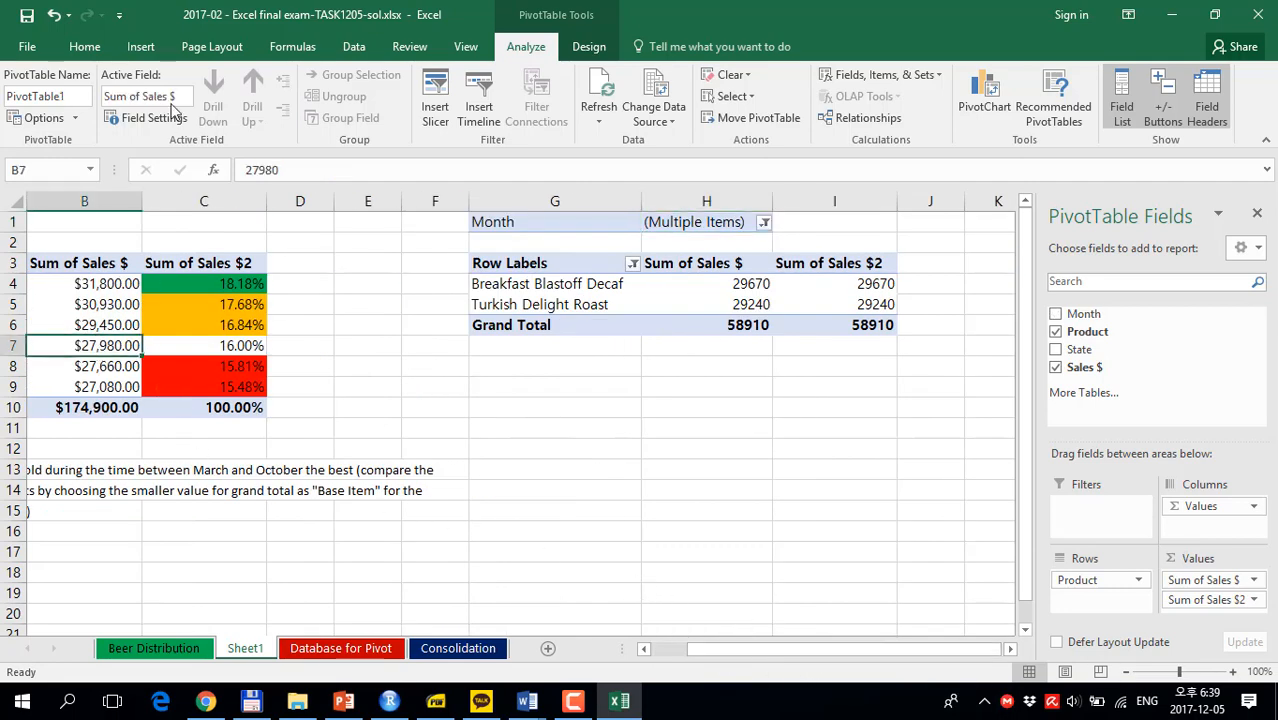
pyautogui.click(84, 46)
pyautogui.click(92, 117)
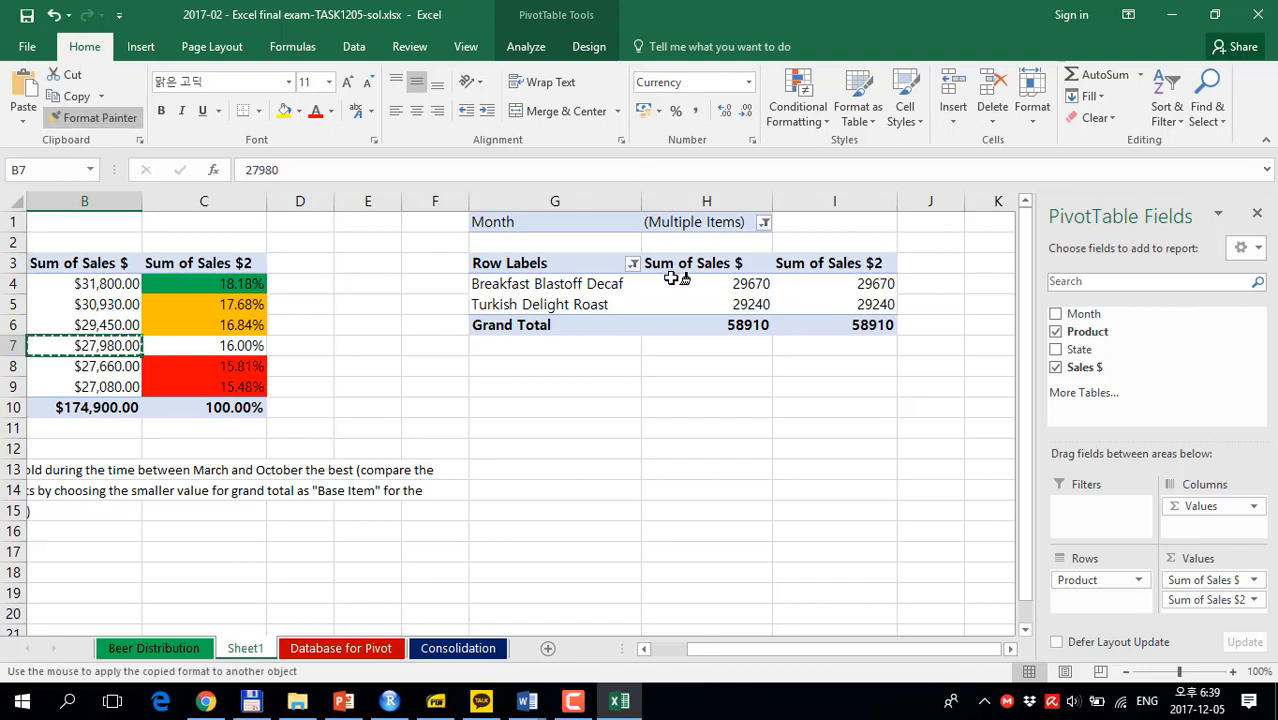
pyautogui.moveTo(670, 285)
pyautogui.mouseDown()
pyautogui.moveTo(673, 320)
pyautogui.moveTo(700, 325)
pyautogui.mouseUp()
# Show the second pivot table's Sum of Sales $2 values as % Of, with base field Product and base item Turkish Delight Roast.
pyautogui.click(822, 283)
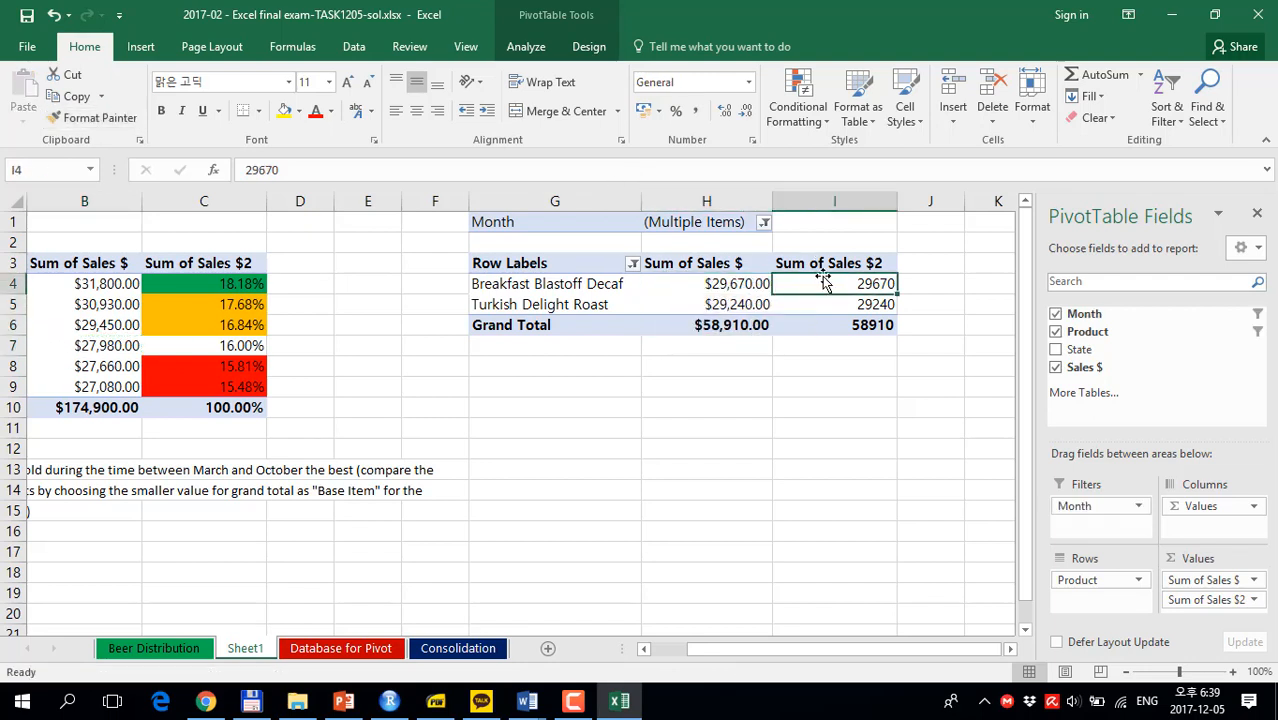
pyautogui.rightClick(814, 298)
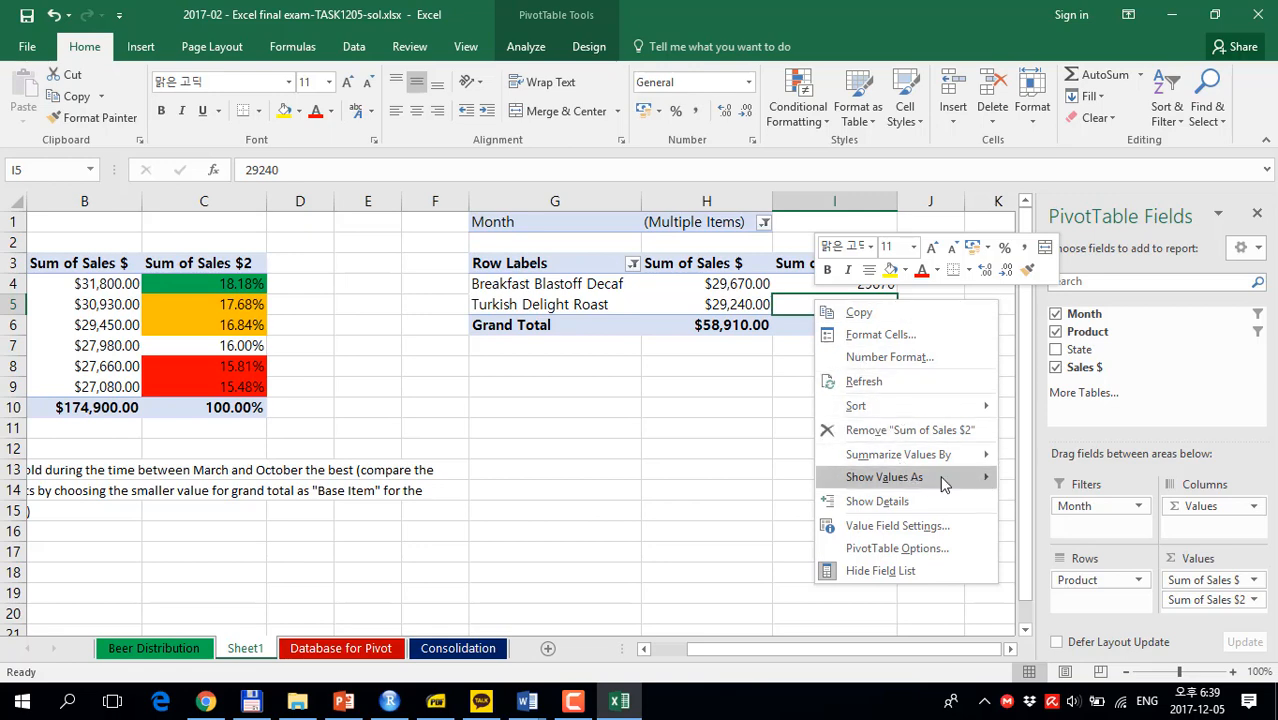
pyautogui.moveTo(980, 479)
pyautogui.click(1067, 416)
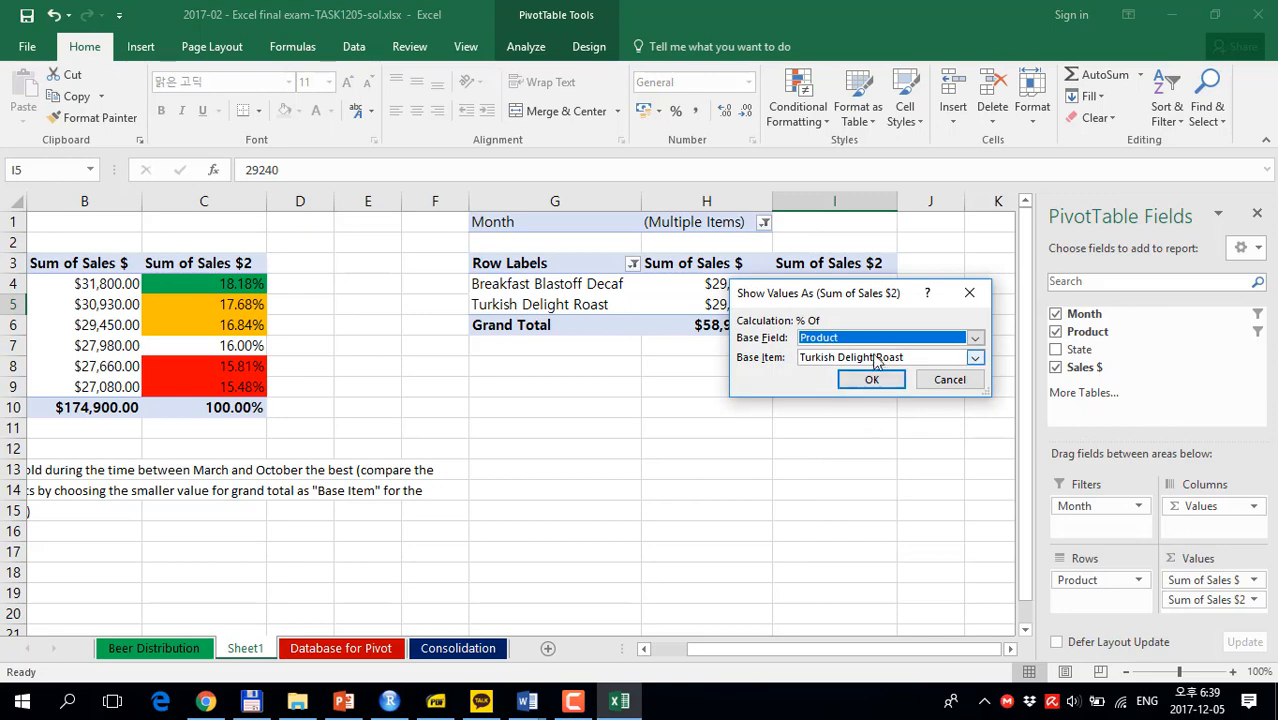
pyautogui.click(871, 379)
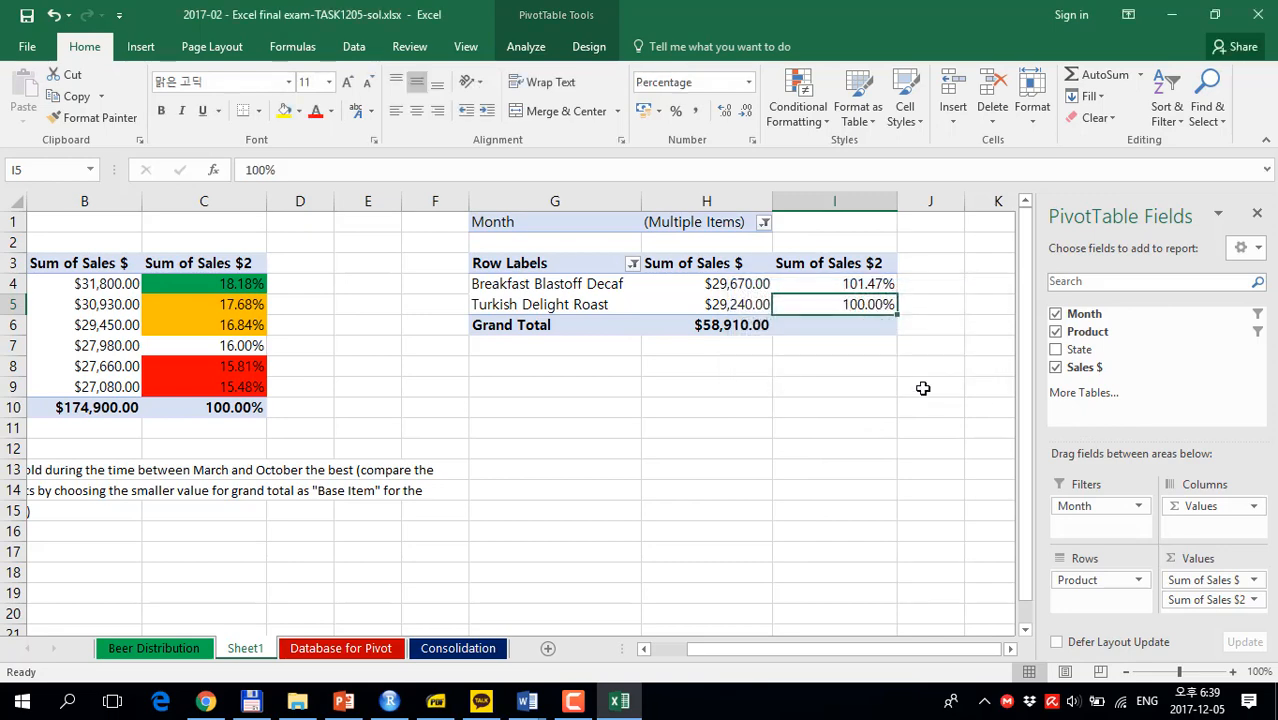
# Delete the pasted task 13 question text from cells A13 to A15 of Sheet1.
pyautogui.moveTo(803, 649); pyautogui.dragTo(765, 649)
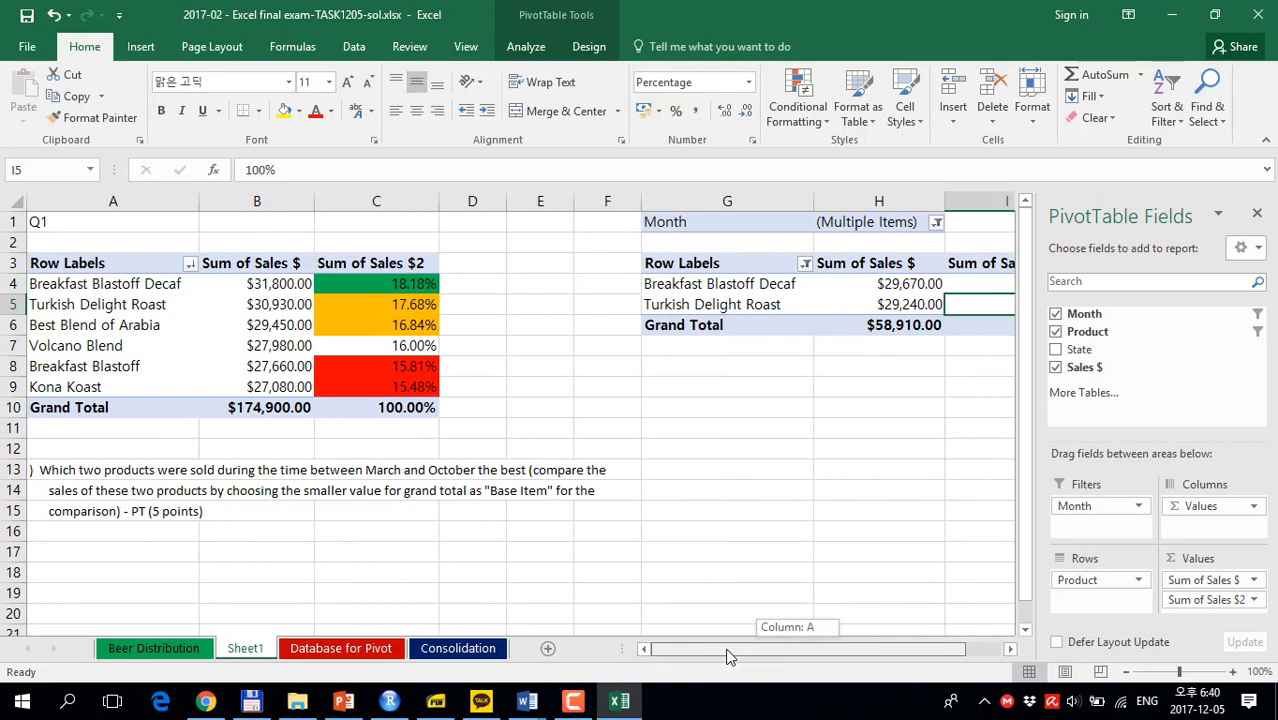
pyautogui.click(65, 470)
pyautogui.press('Delete')
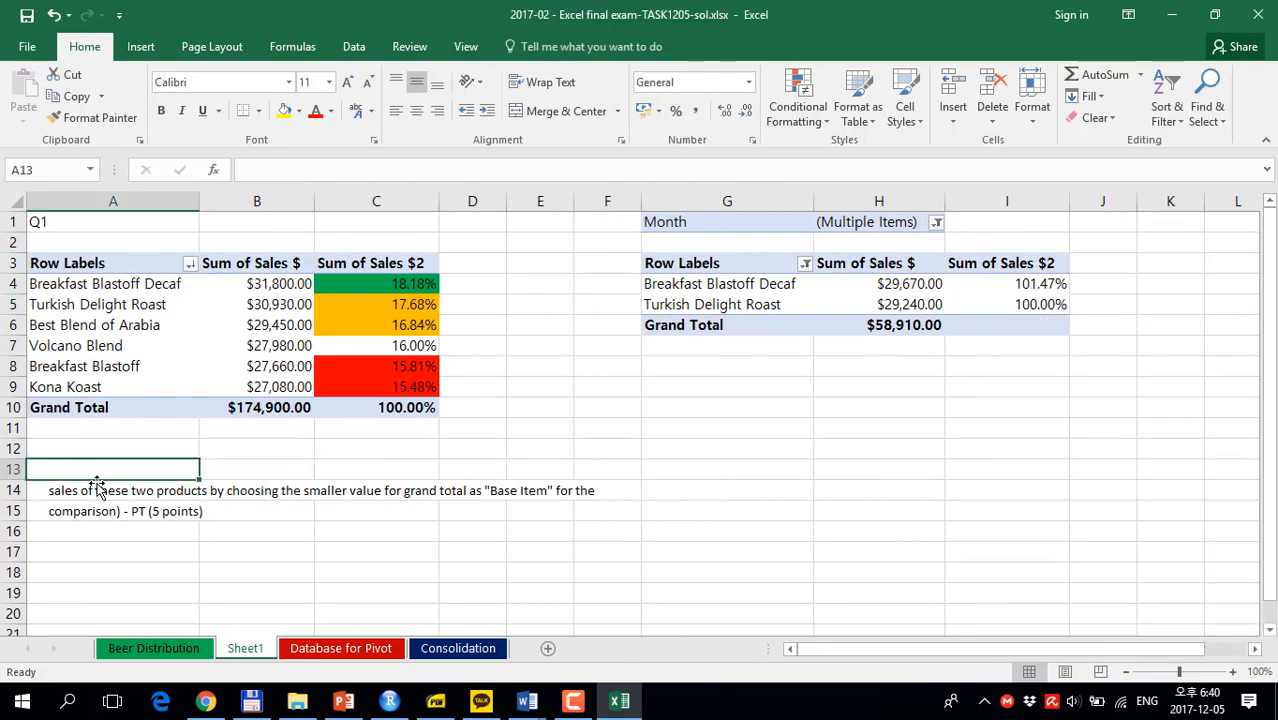
pyautogui.click(97, 489)
pyautogui.press('Delete')
pyautogui.click(106, 511)
pyautogui.press('Delete')
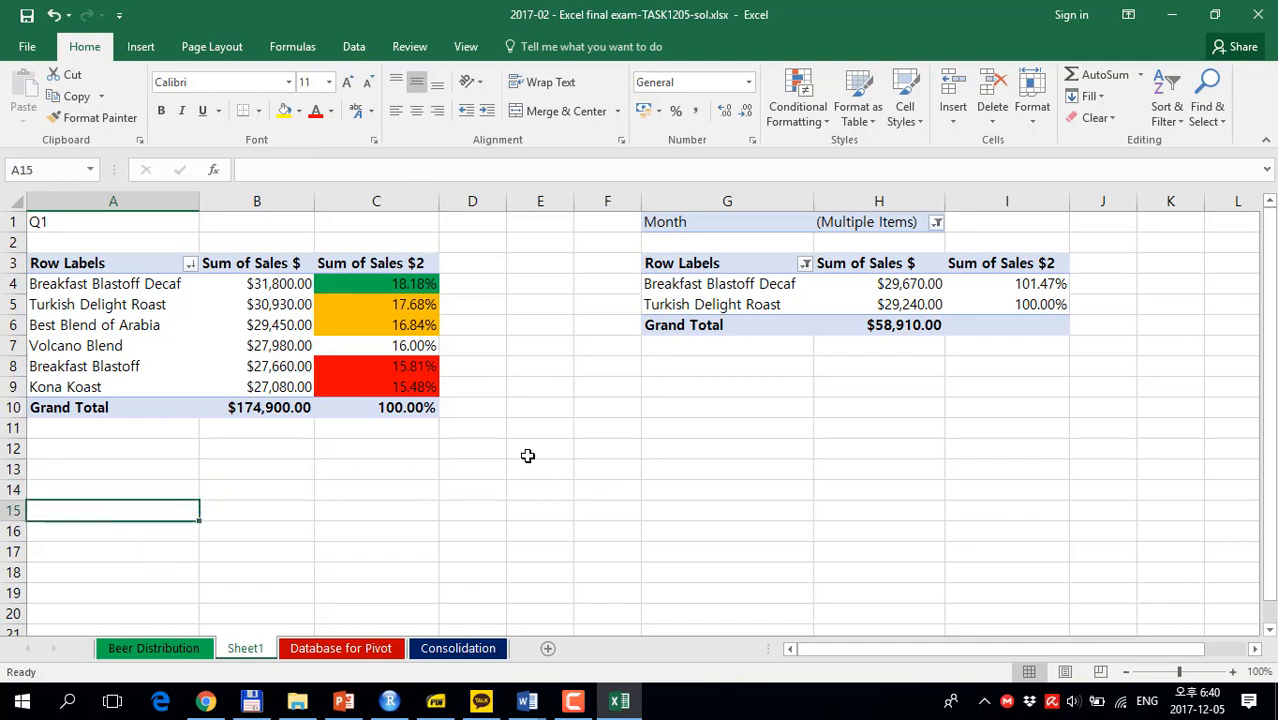
# Label the second pivot table Q2 in cell F1 and enter the label Q3 in cell A12.
pyautogui.click(599, 223)
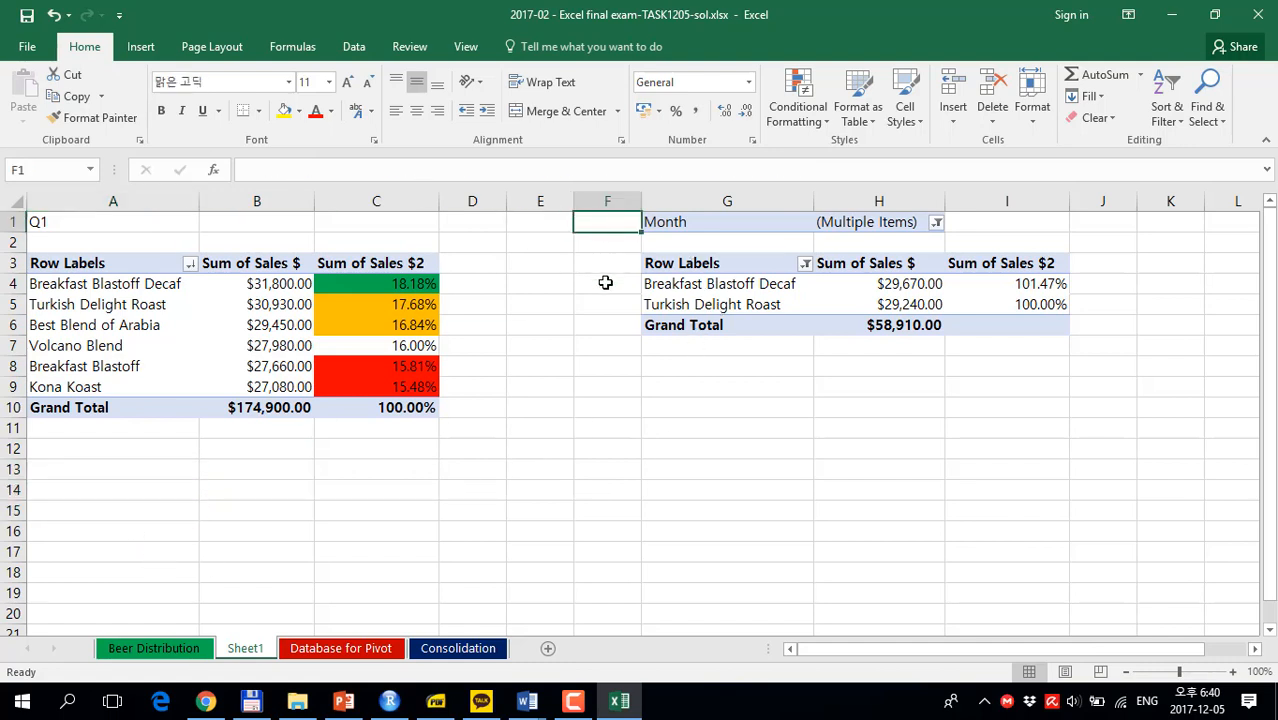
pyautogui.write('Q2')
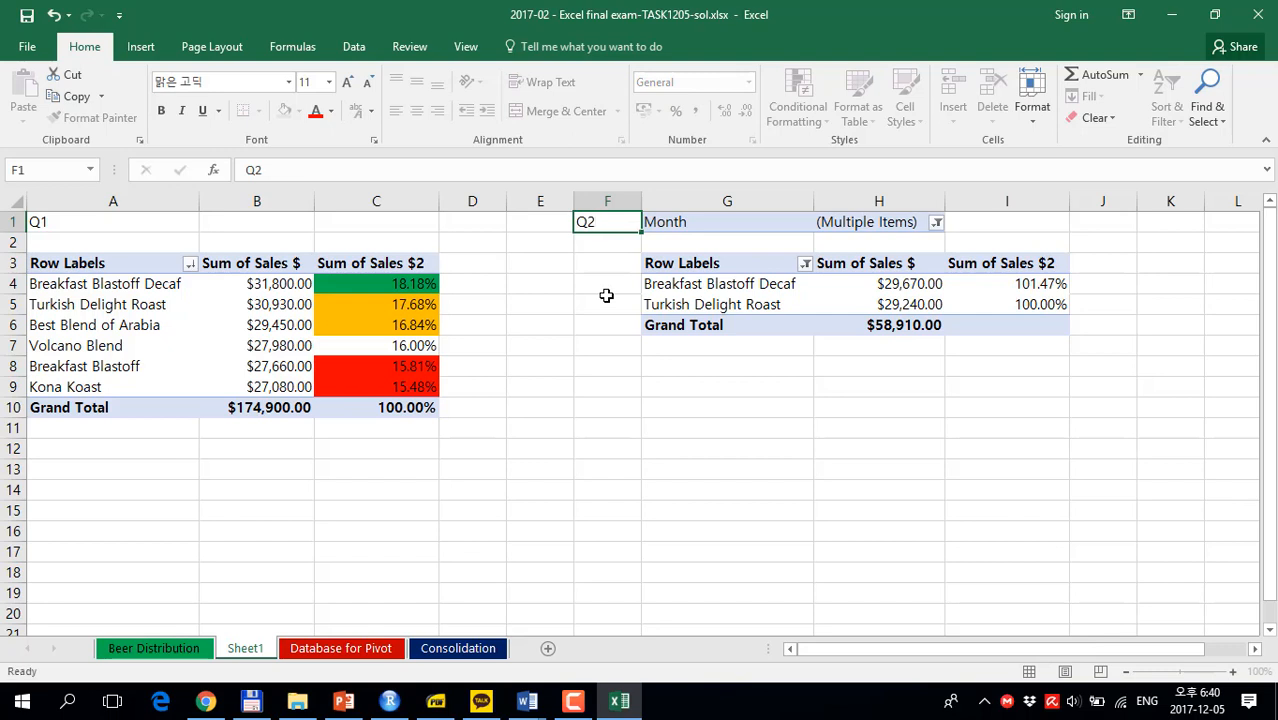
pyautogui.press('Return')
pyautogui.click(63, 468)
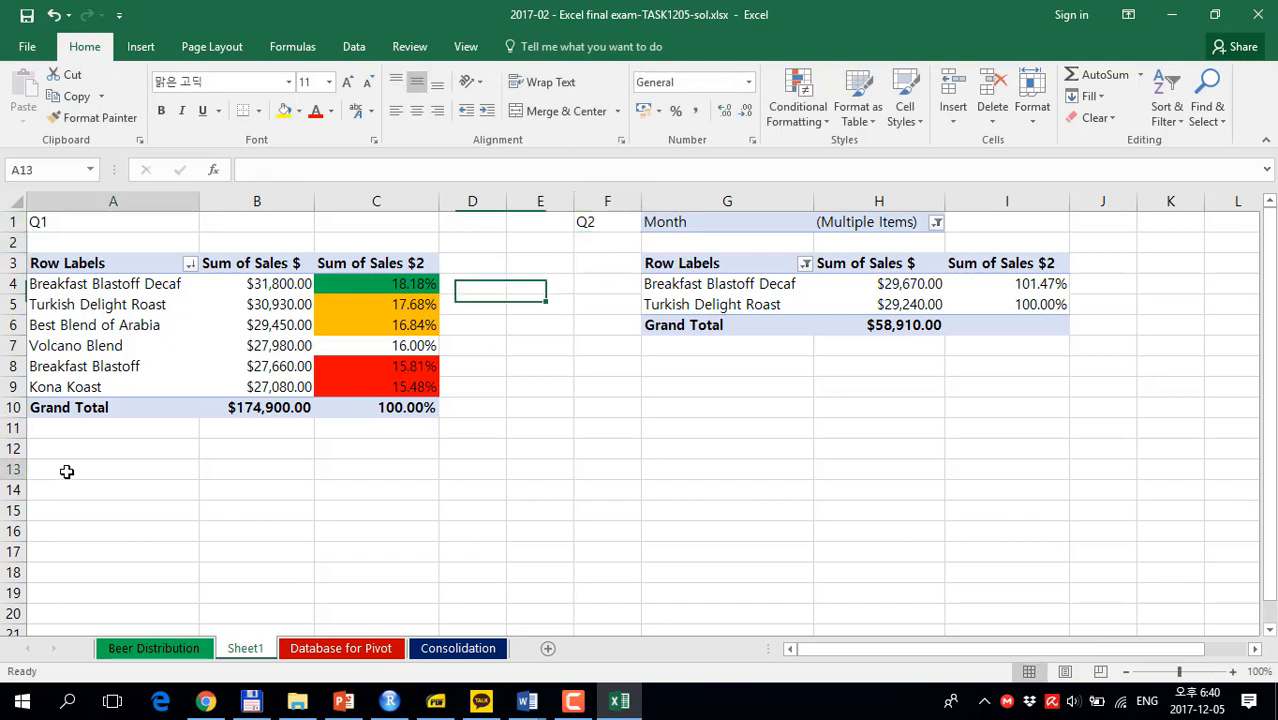
pyautogui.click(66, 449)
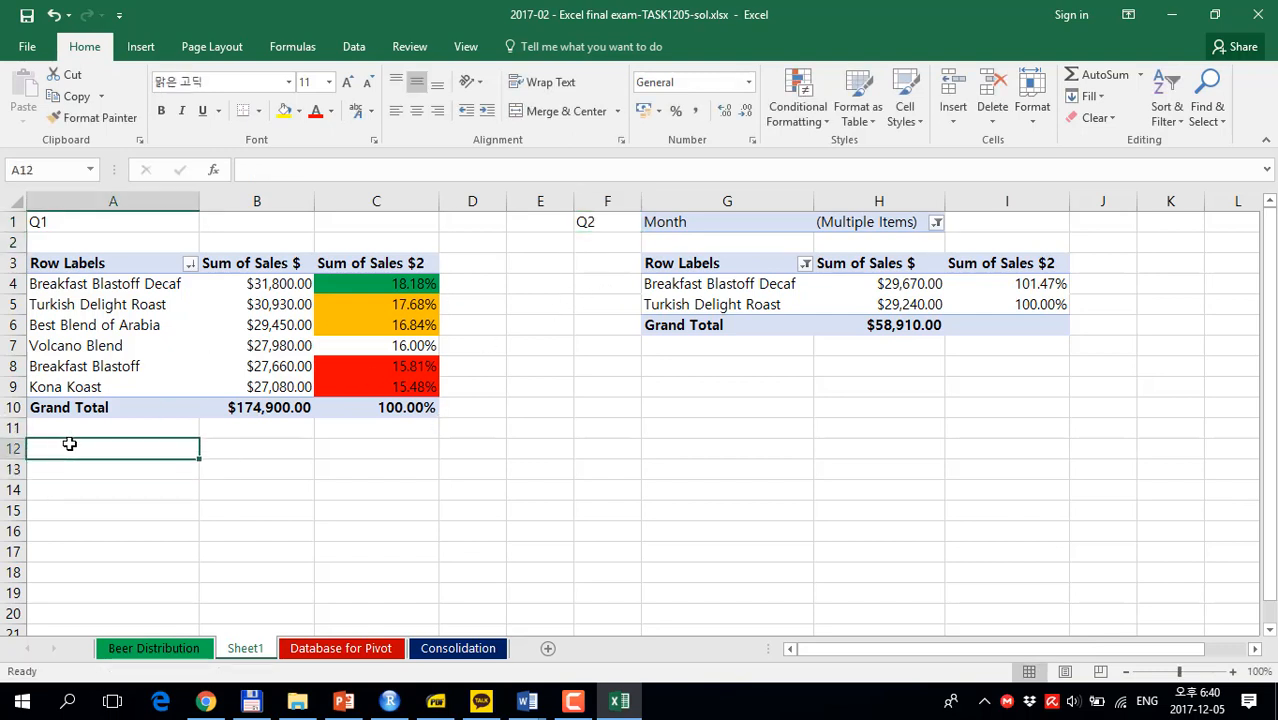
pyautogui.write('Q3')
pyautogui.press('Return')
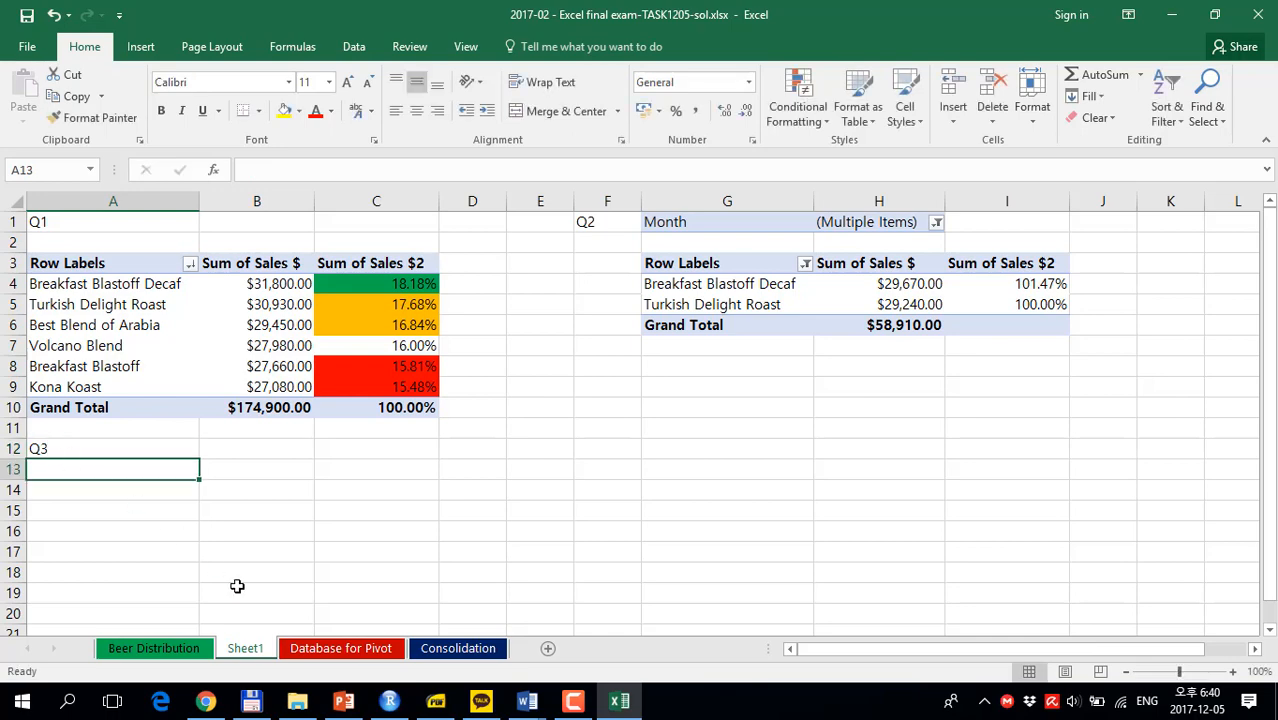
# Read task 14 and insert a third pivot table from Database for Pivot range A1:D315, placed on existing Sheet1 at cell A17.
pyautogui.click(312, 650)
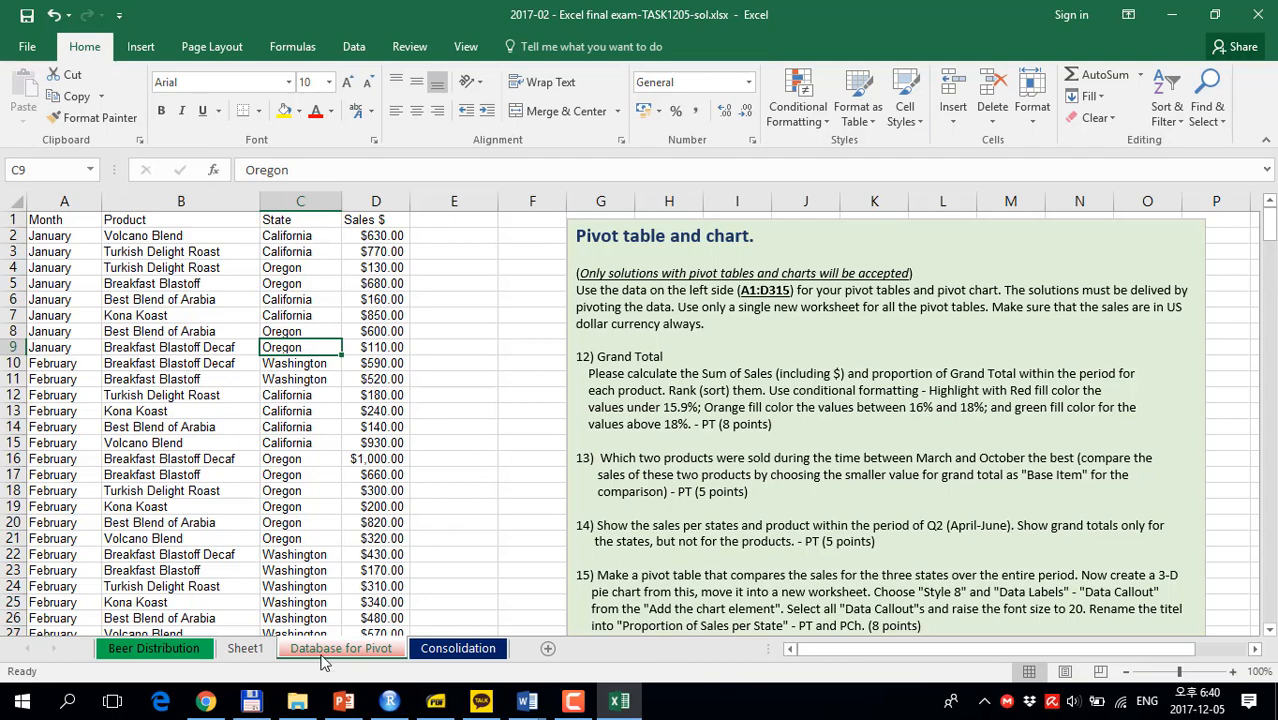
pyautogui.click(246, 649)
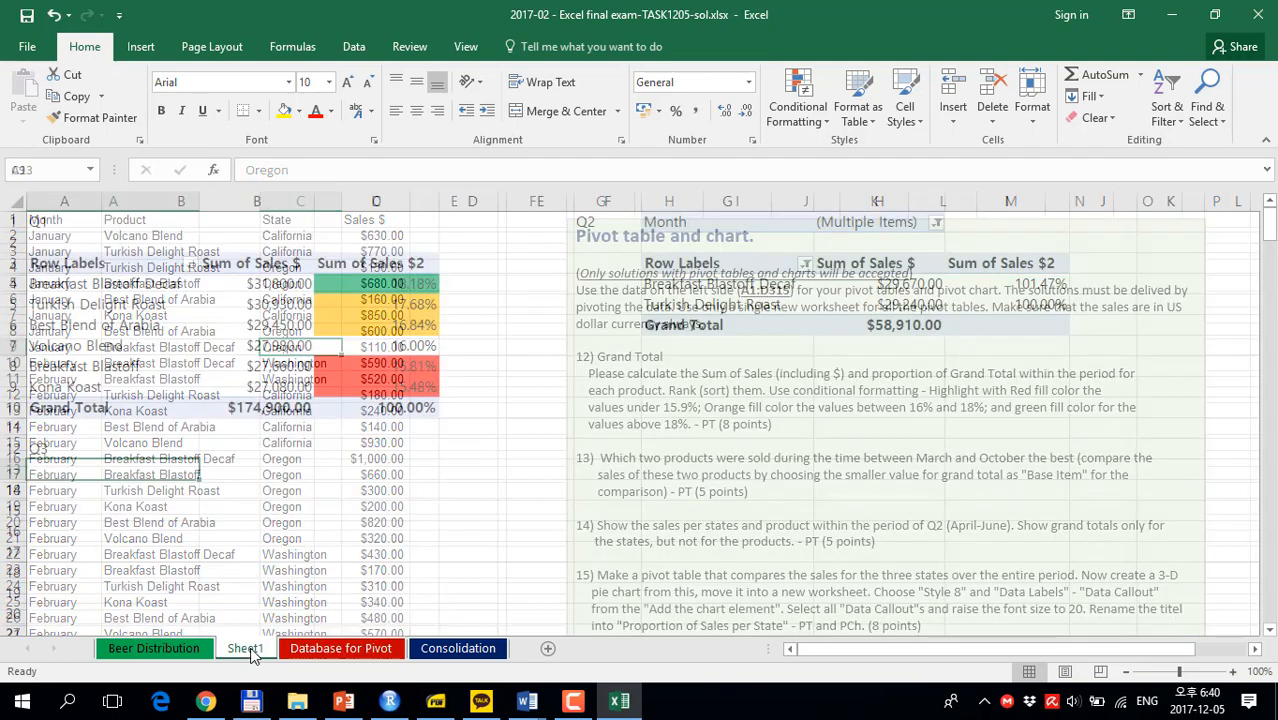
pyautogui.click(341, 648)
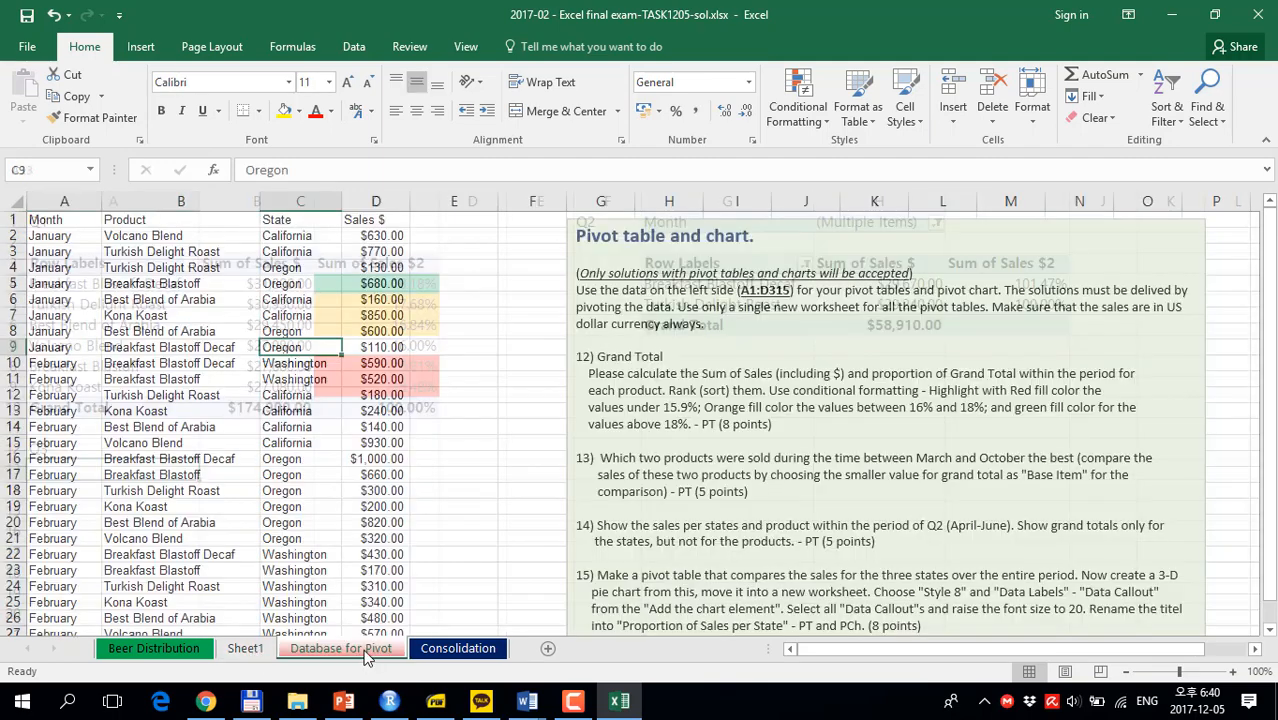
pyautogui.click(140, 46)
pyautogui.click(18, 74)
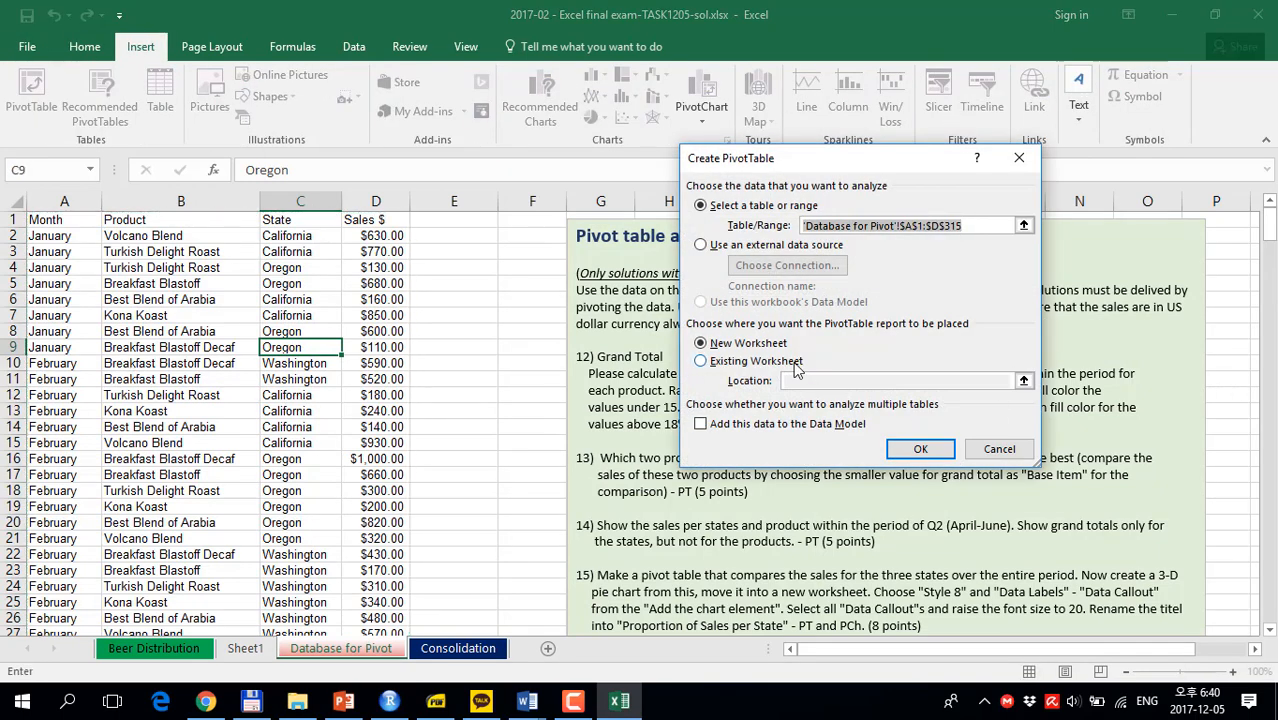
pyautogui.click(798, 362)
pyautogui.click(1023, 381)
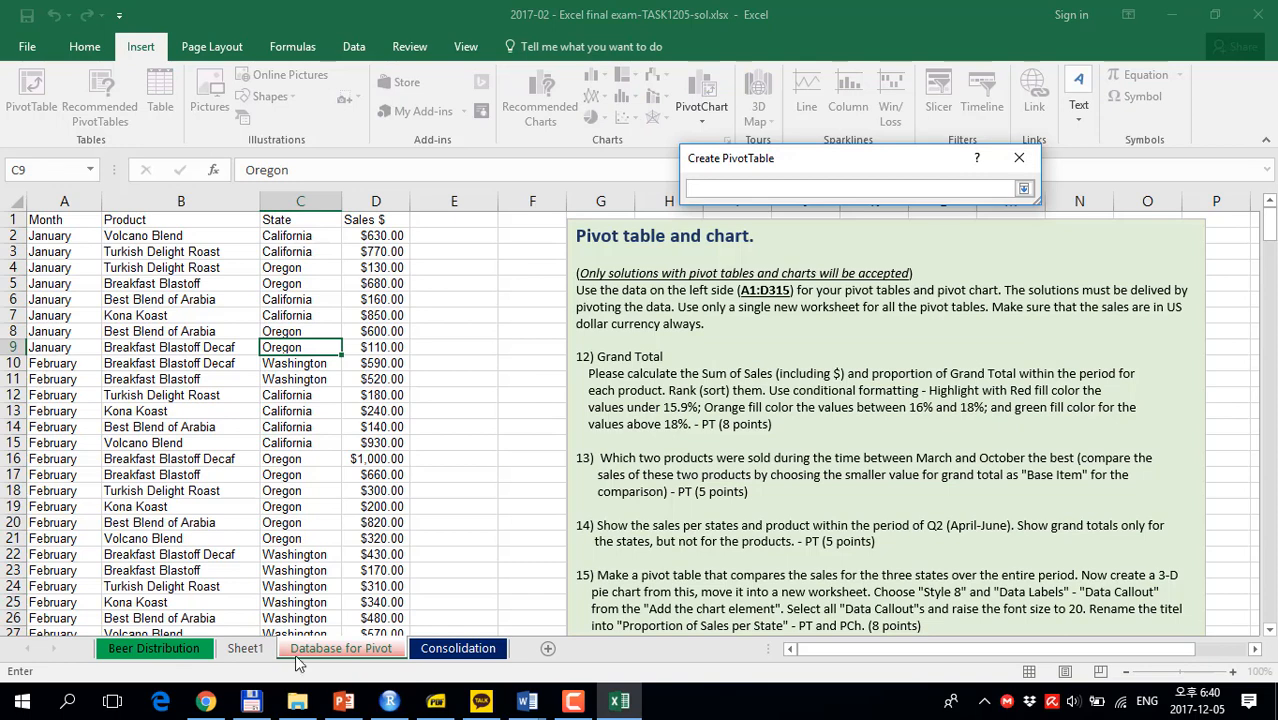
pyautogui.click(262, 653)
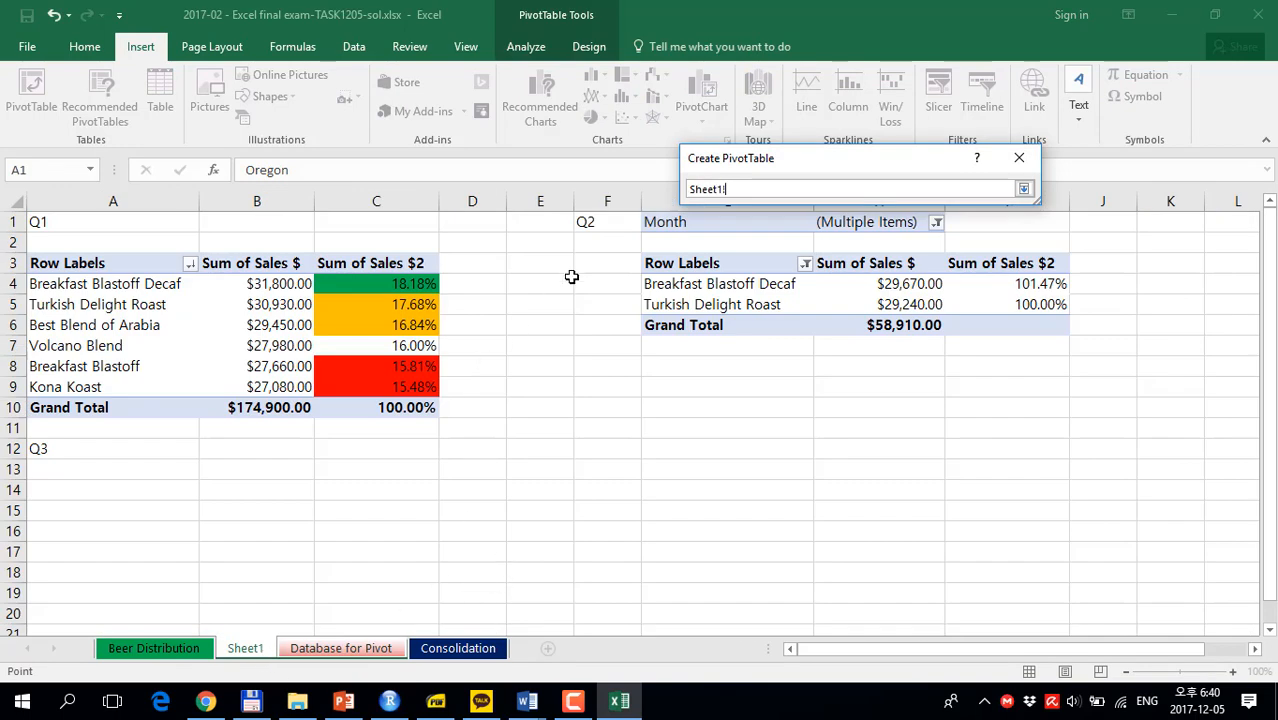
pyautogui.click(58, 548)
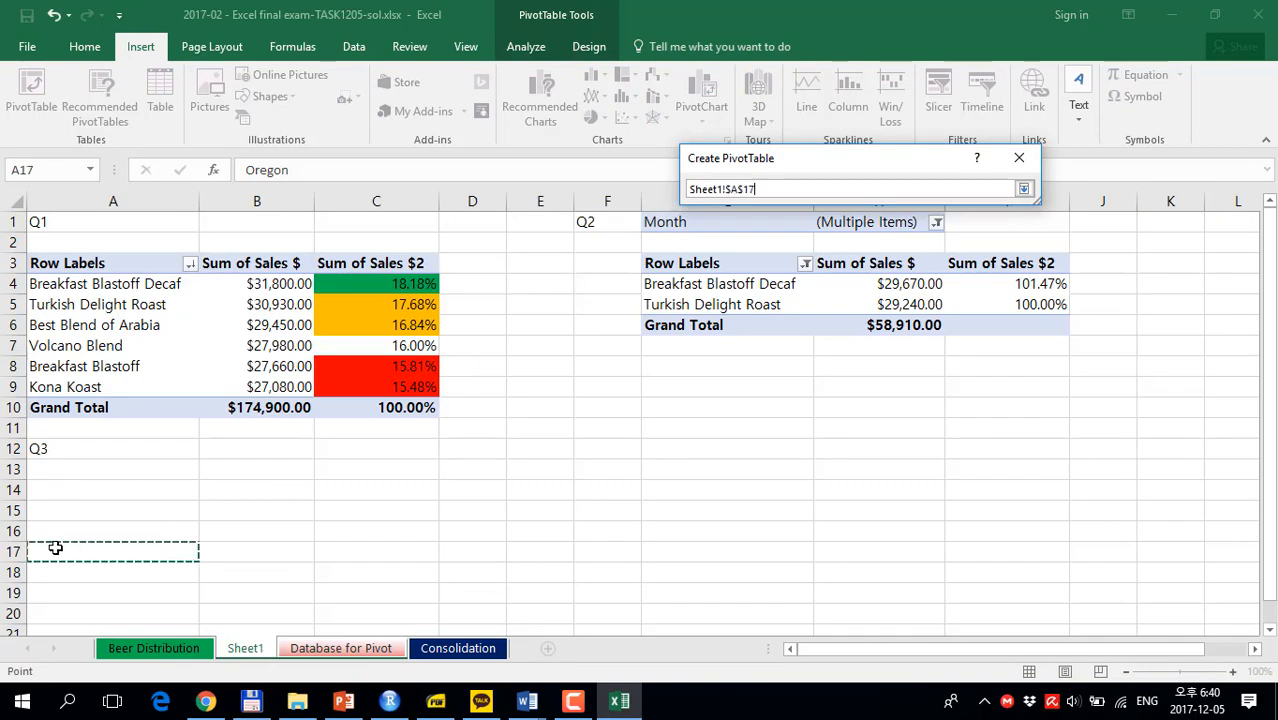
pyautogui.click(1024, 190)
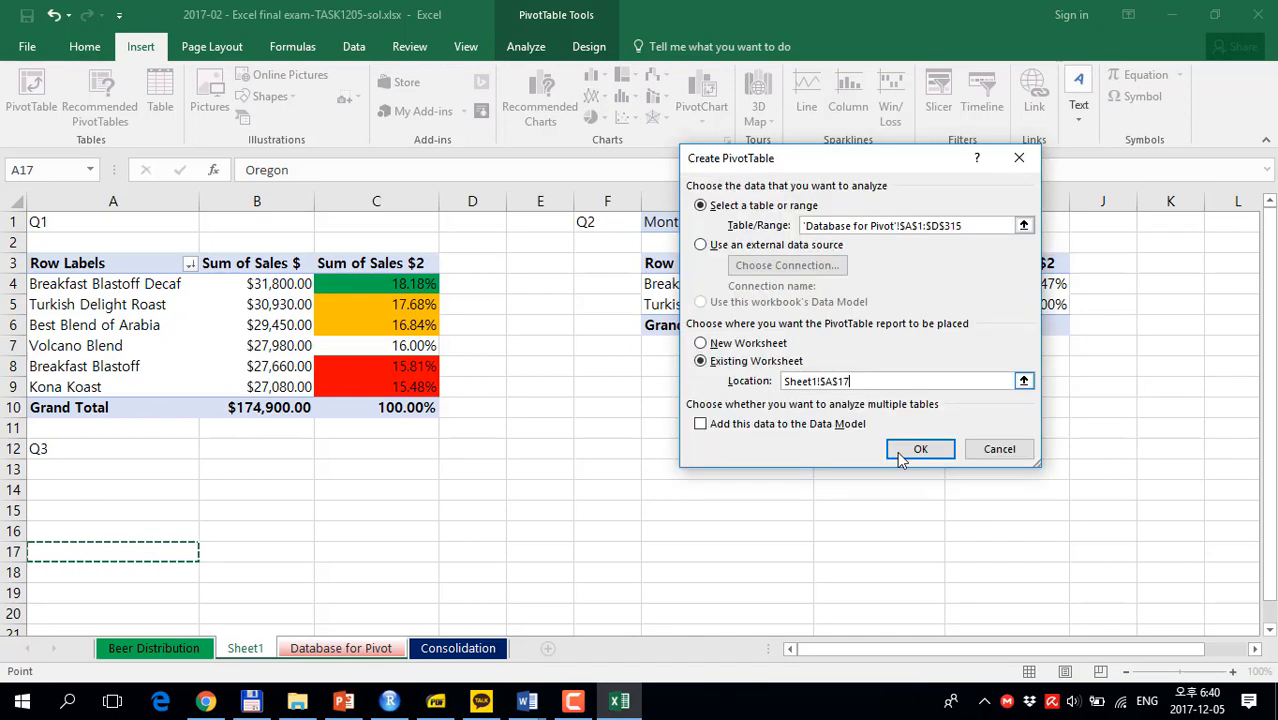
pyautogui.click(901, 451)
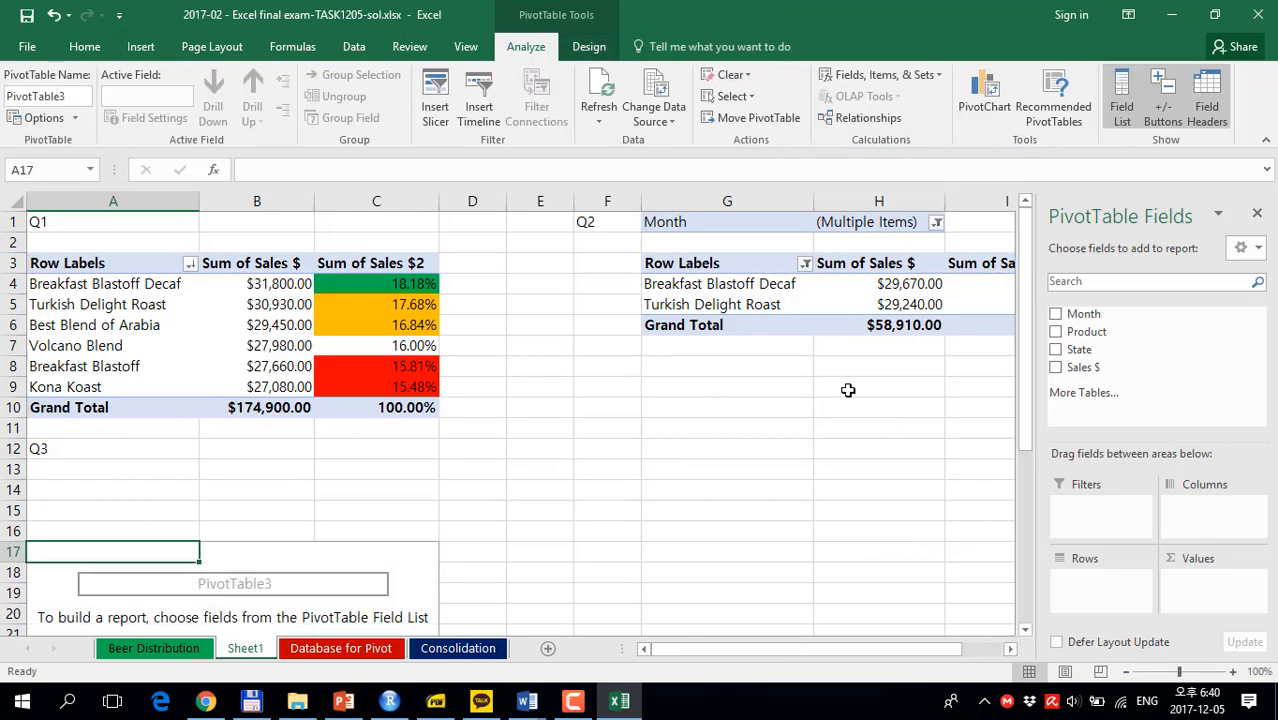
# Build the third pivot table with Month as filter, Product in rows, State in columns and Sum of Sales $ as values.
pyautogui.moveTo(1159, 313); pyautogui.dragTo(1100, 506)
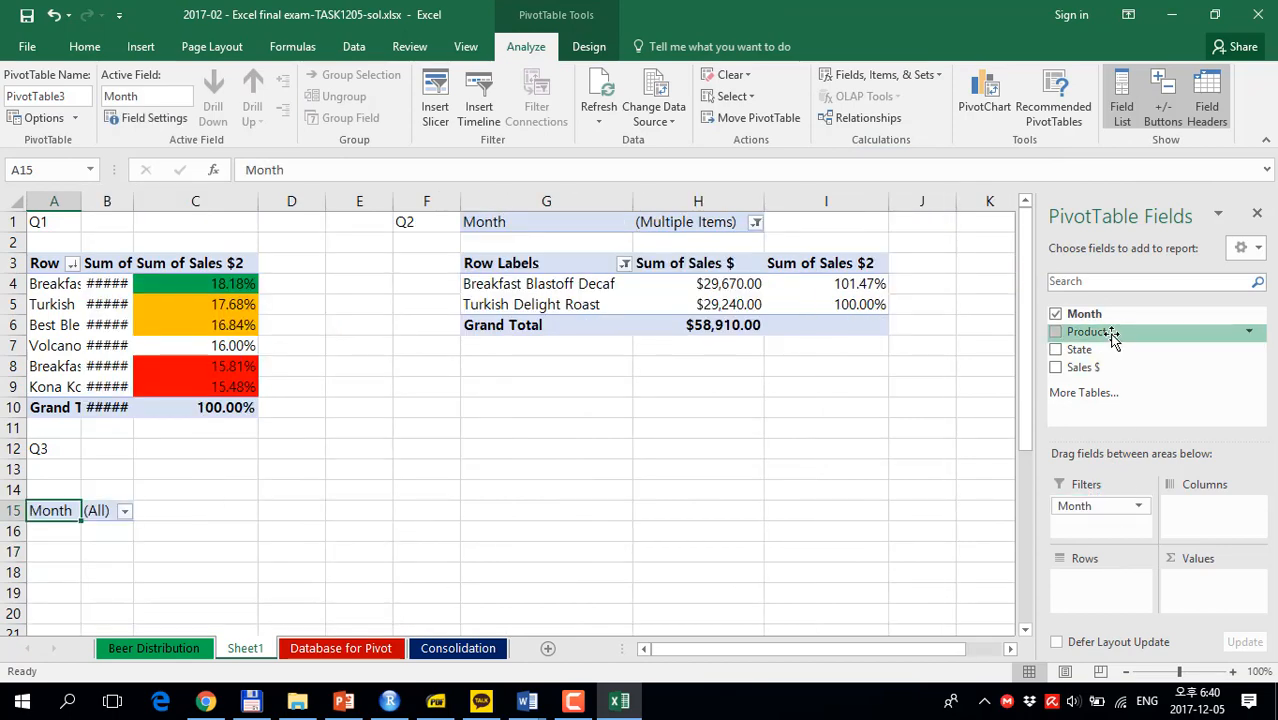
pyautogui.moveTo(1113, 338); pyautogui.dragTo(1103, 583)
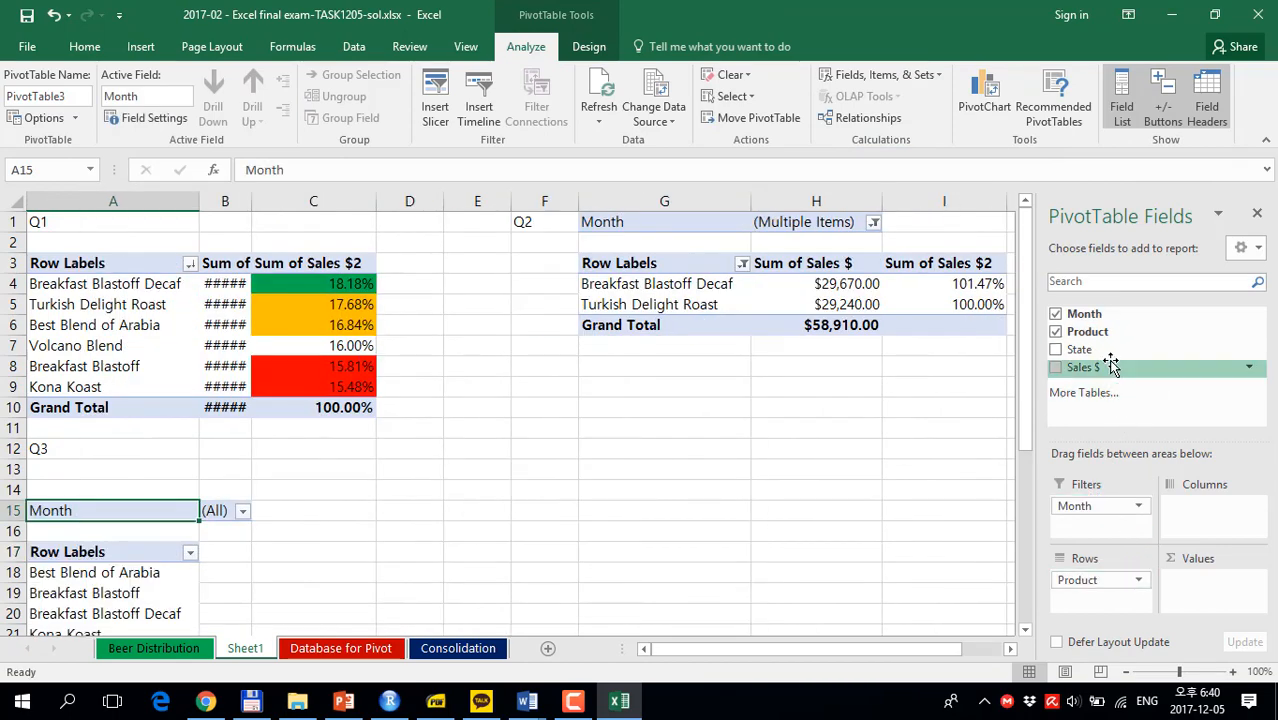
pyautogui.moveTo(1100, 349); pyautogui.dragTo(1228, 615)
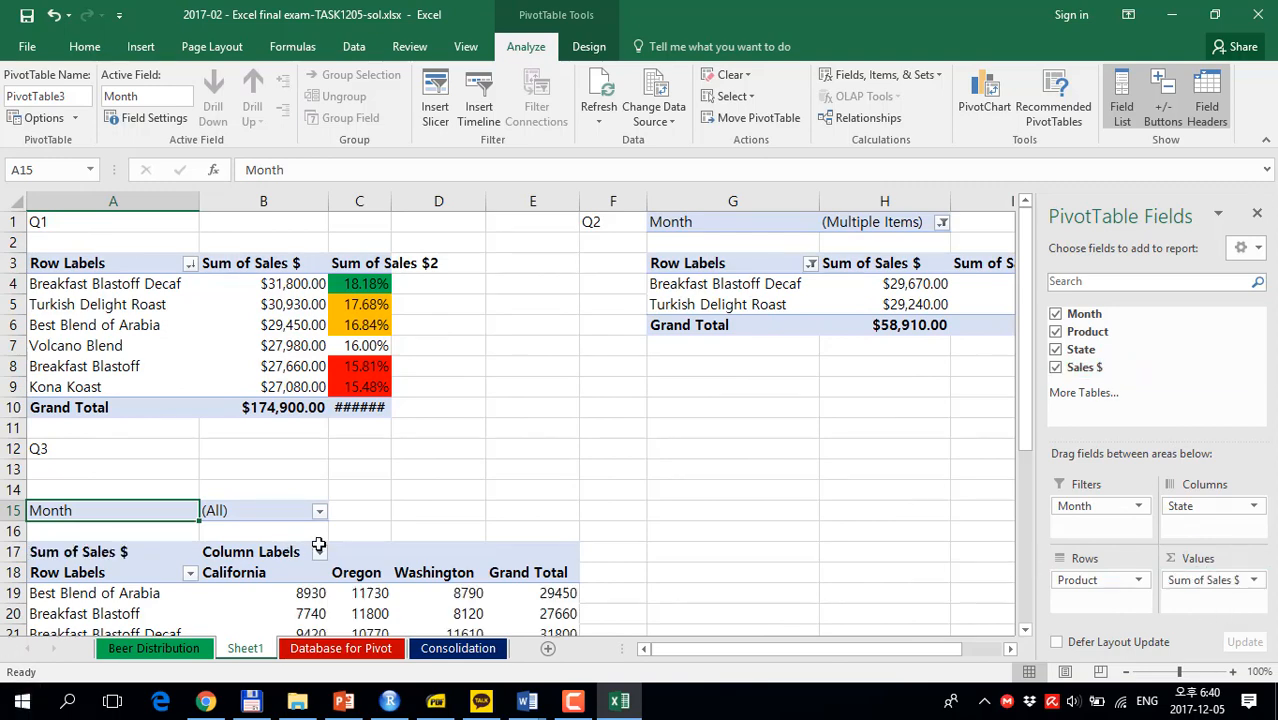
# Filter the third pivot table's Month field to April, May and June only.
pyautogui.click(318, 511)
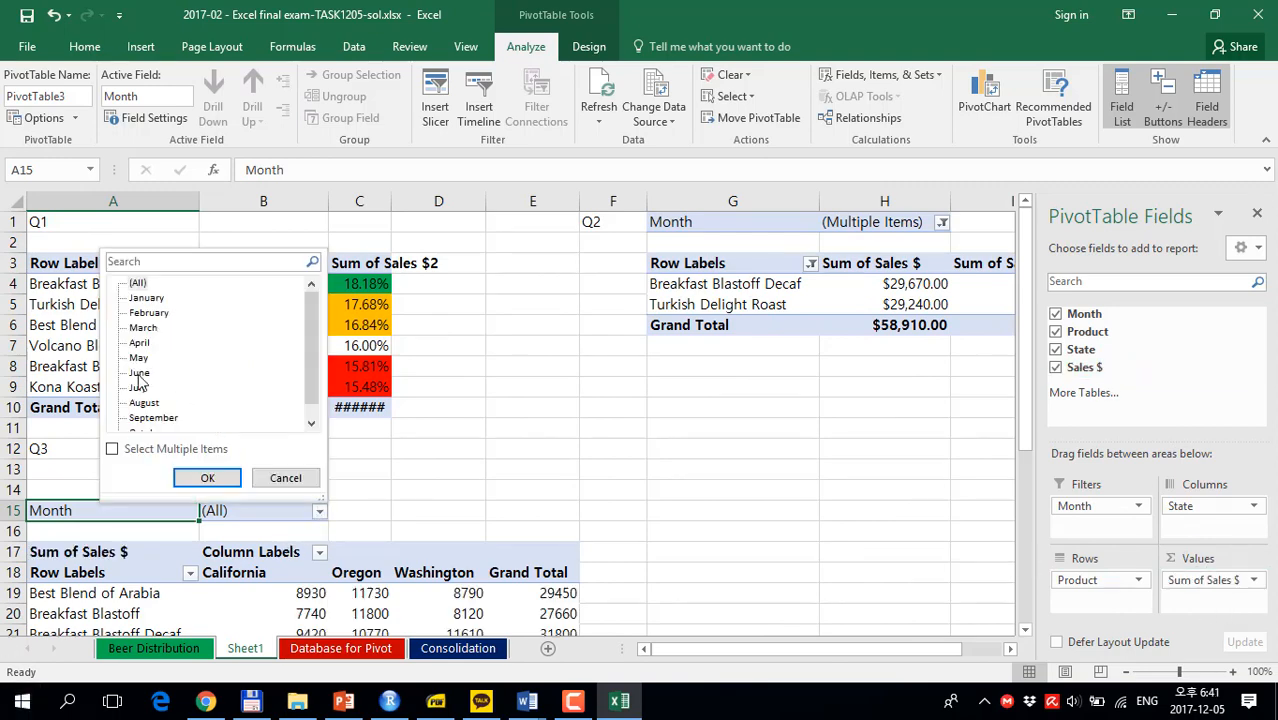
pyautogui.click(112, 449)
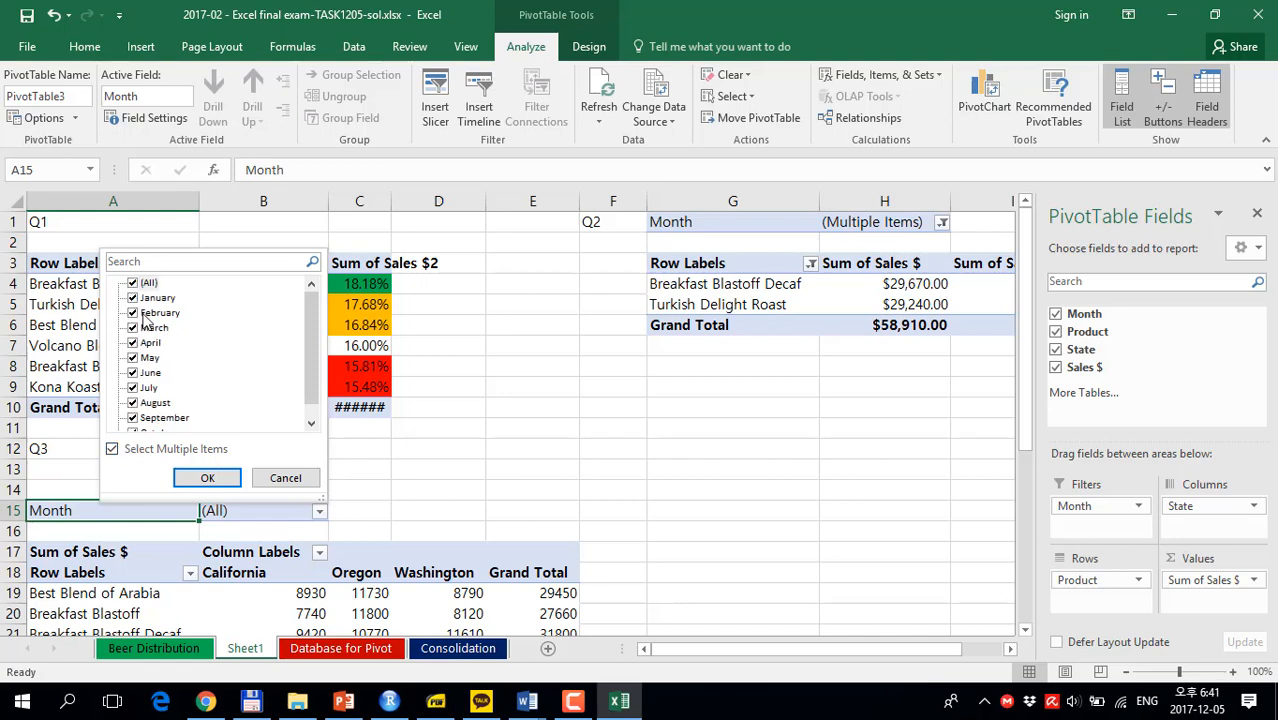
pyautogui.click(133, 284)
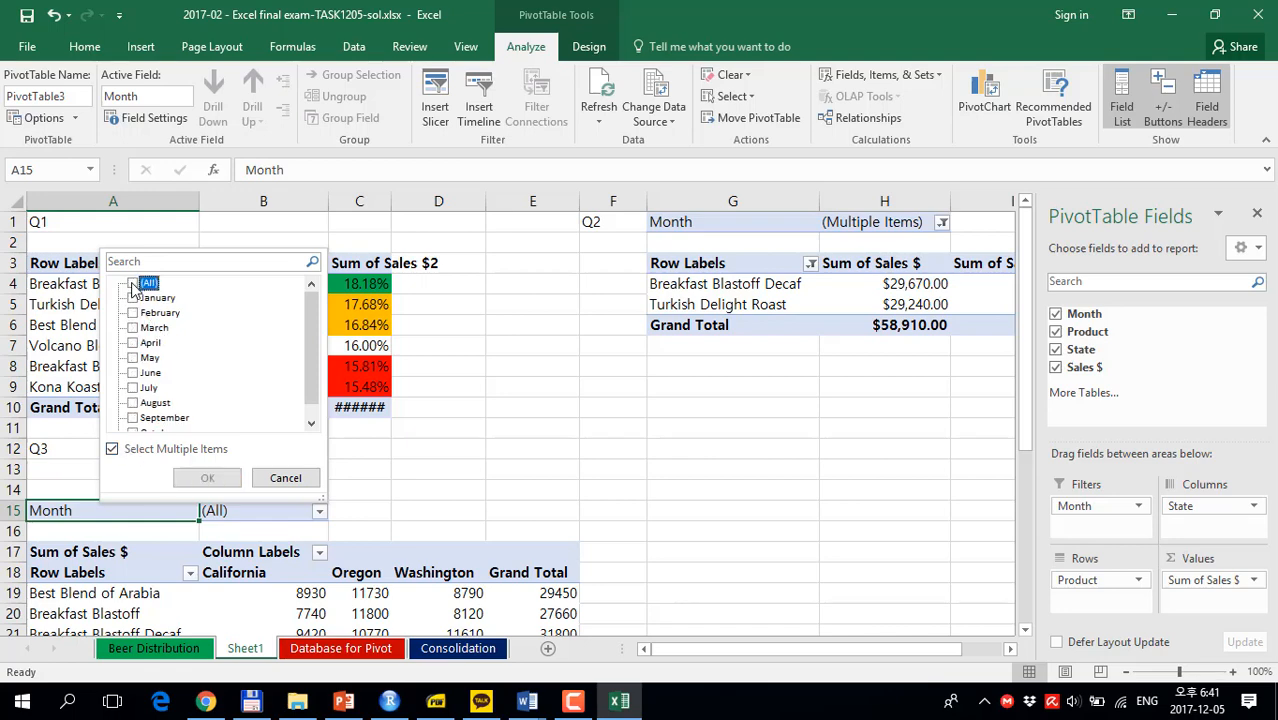
pyautogui.click(133, 343)
pyautogui.click(133, 358)
pyautogui.click(133, 373)
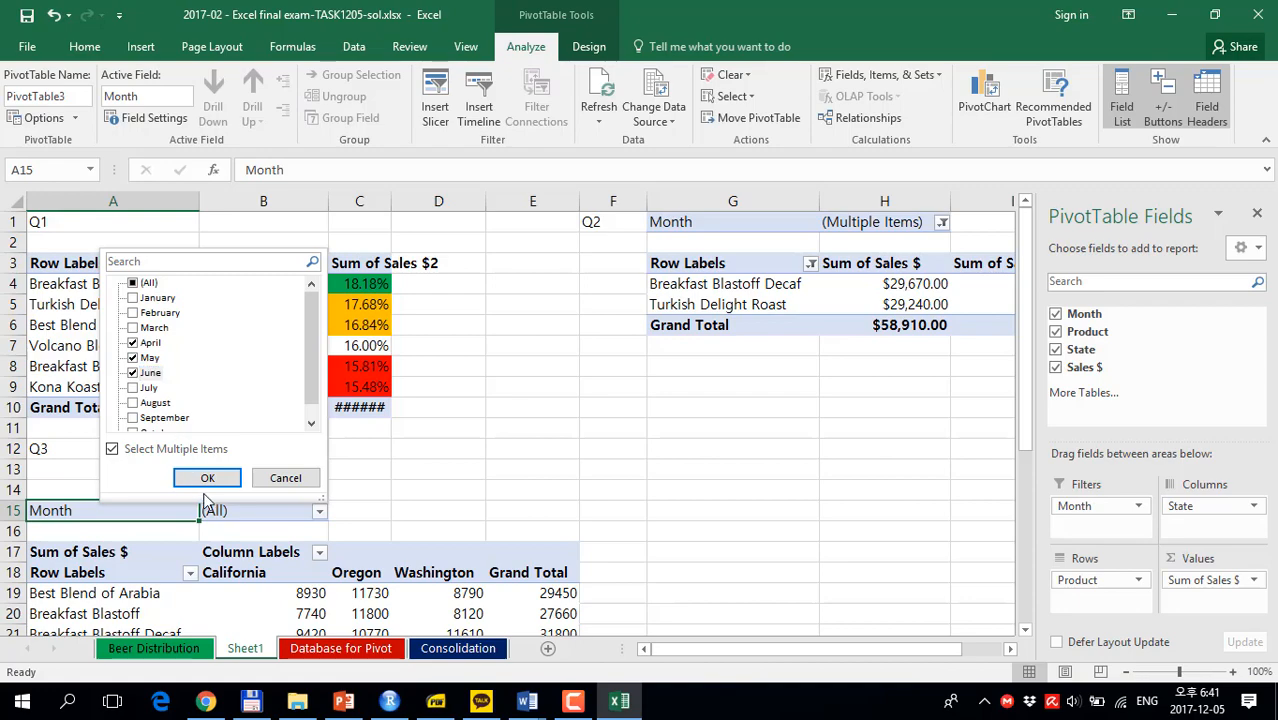
pyautogui.click(208, 477)
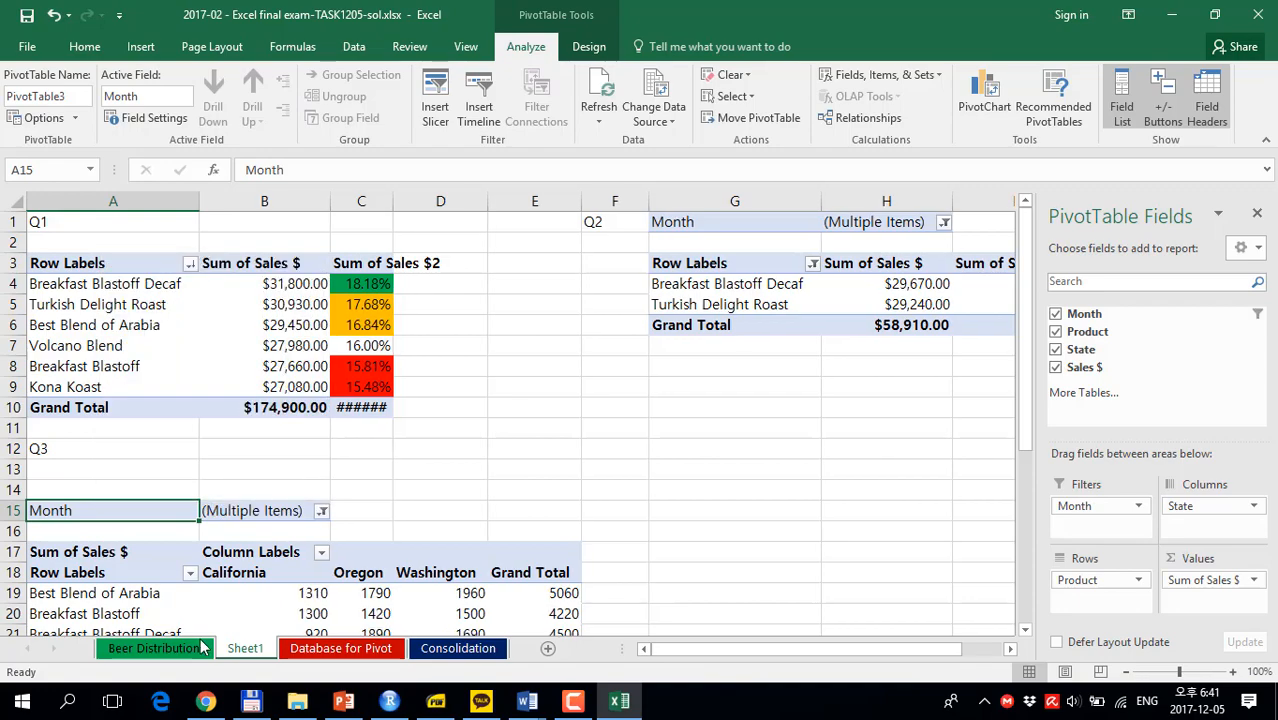
# Reread task 14, look over the third pivot table, and fit Sheet1's column C to its contents.
pyautogui.click(370, 652)
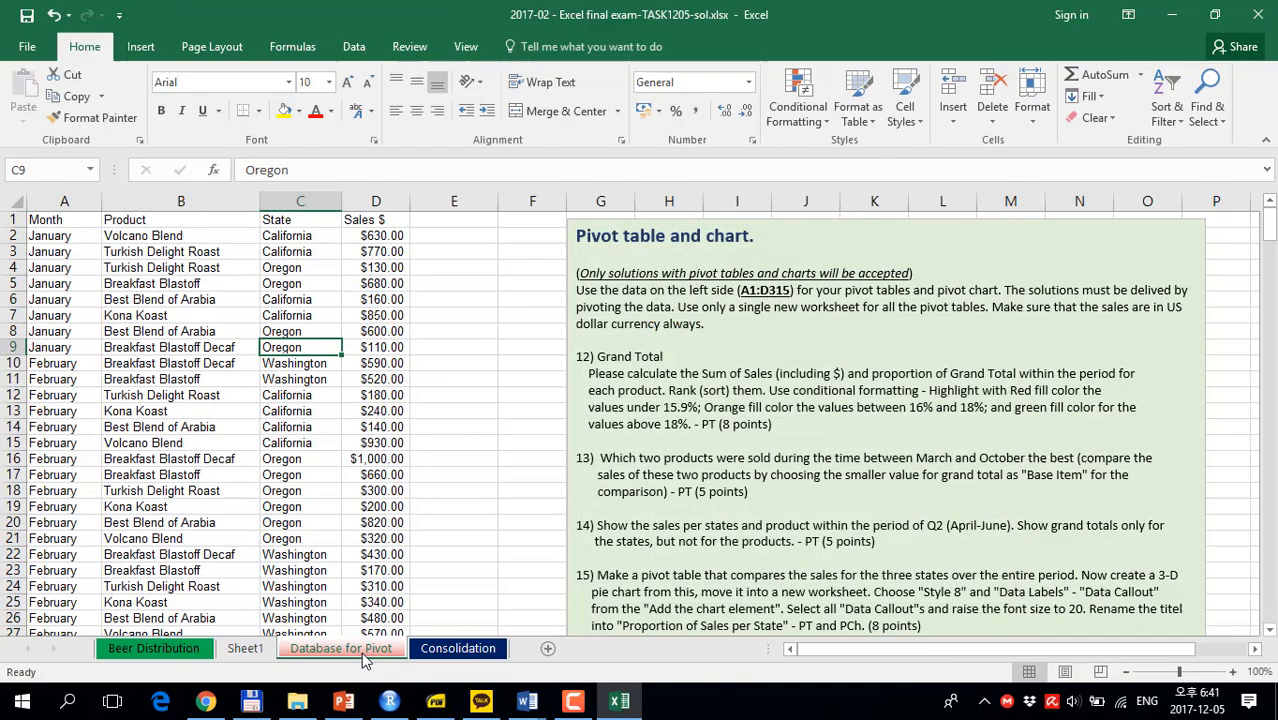
pyautogui.click(250, 648)
pyautogui.scroll(-3, 335, 553)
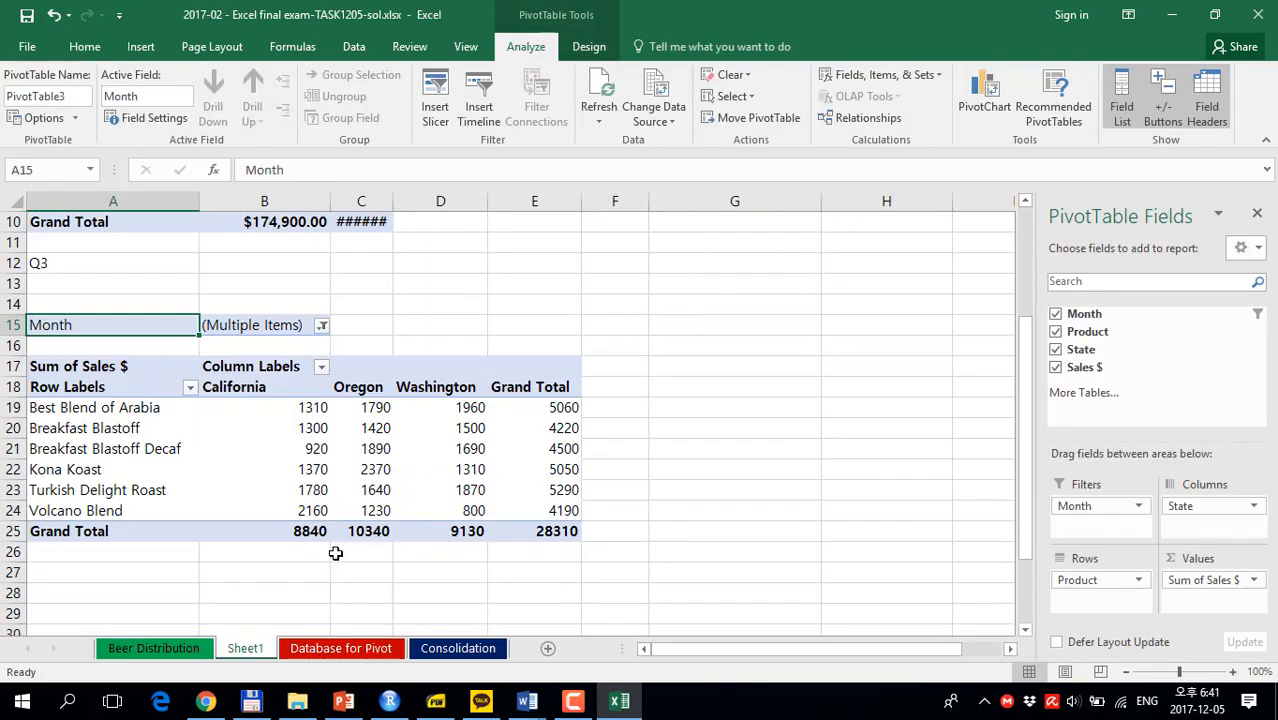
pyautogui.scroll(3, 335, 553)
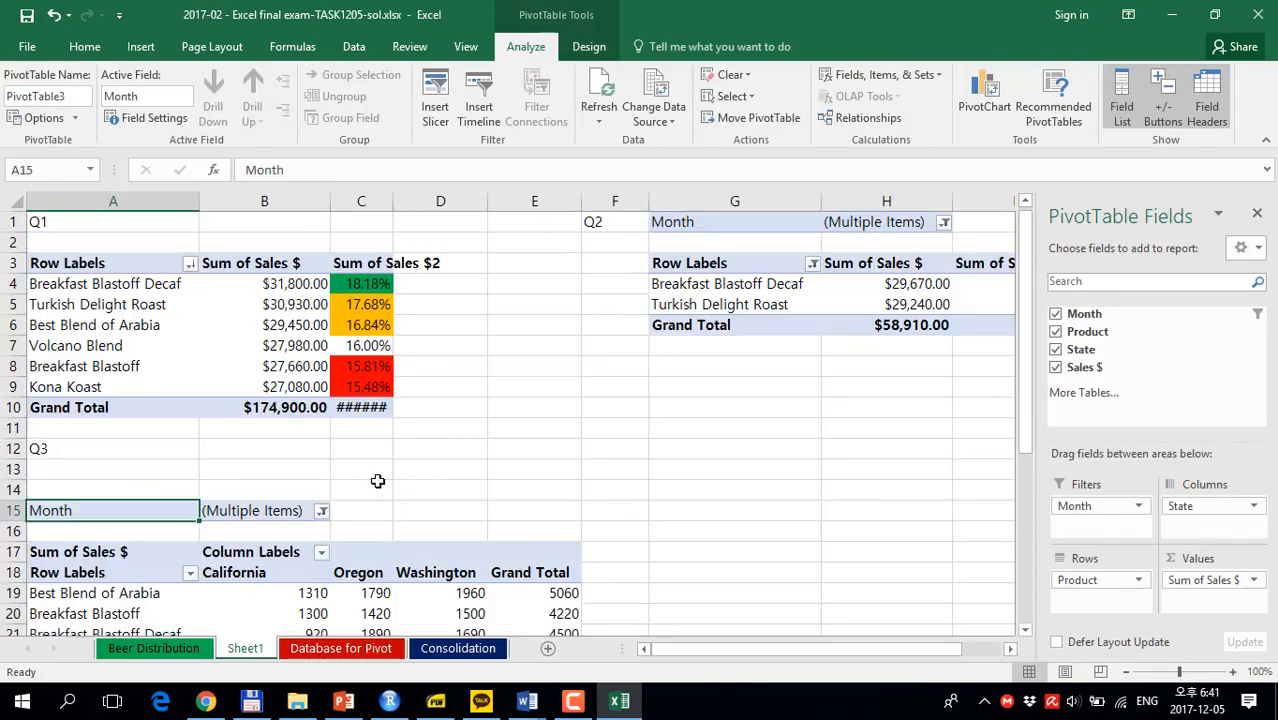
pyautogui.doubleClick(393, 195)
# Copy the currency format from cell B6 of the first pivot table to the third pivot table's values in B19:E25.
pyautogui.scroll(-4, 452, 541)
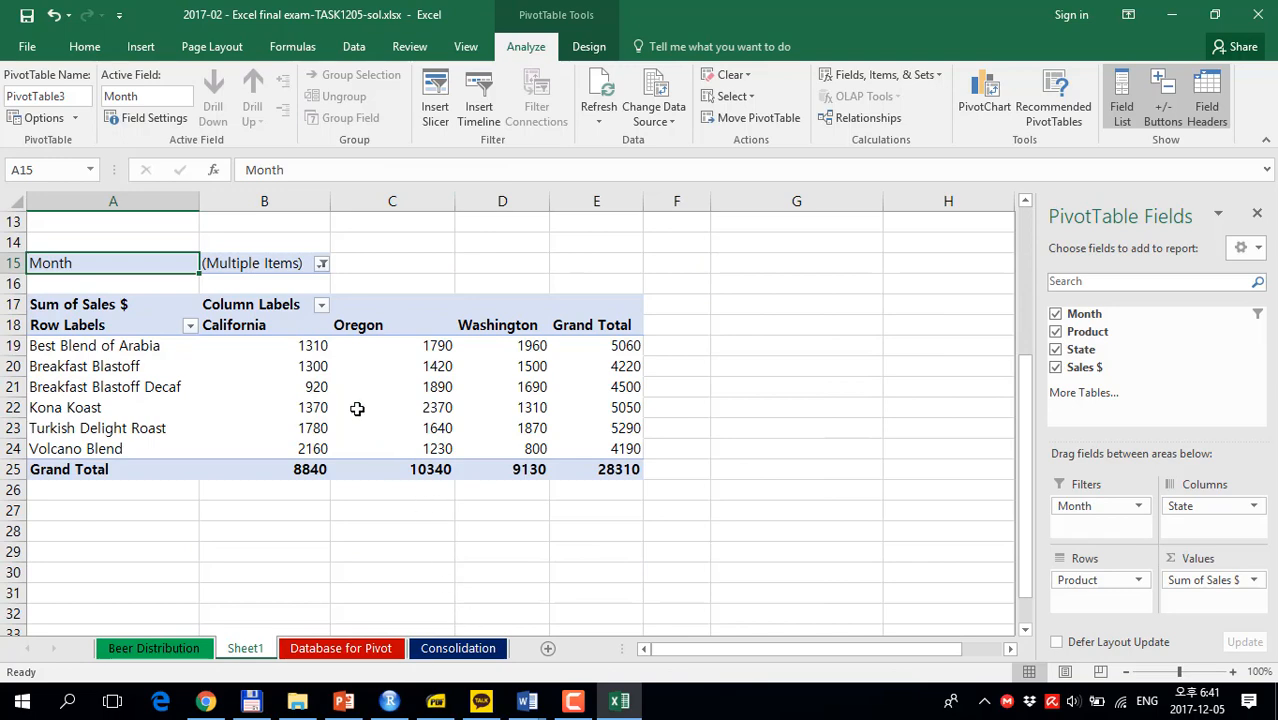
pyautogui.moveTo(301, 345); pyautogui.dragTo(608, 466)
pyautogui.scroll(4, 505, 384)
pyautogui.click(284, 328)
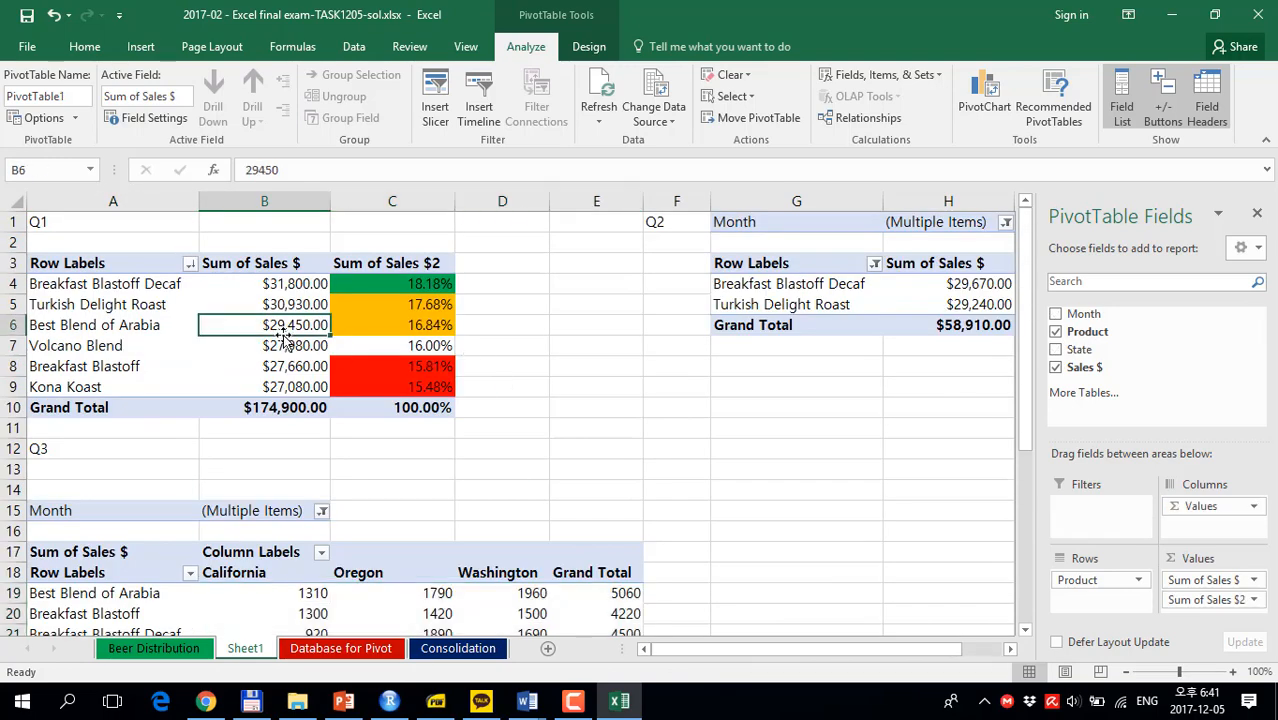
pyautogui.click(84, 46)
pyautogui.click(84, 118)
pyautogui.scroll(-3, 370, 425)
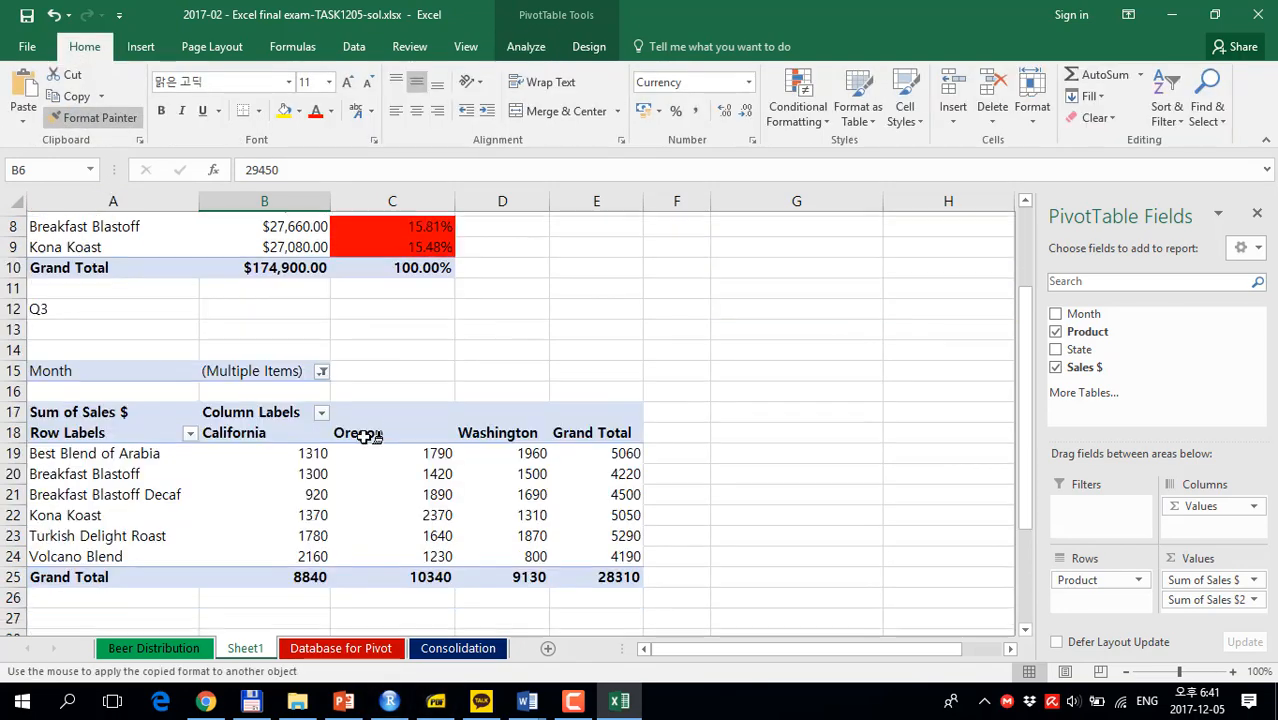
pyautogui.click(305, 410)
pyautogui.moveTo(386, 422); pyautogui.dragTo(600, 531)
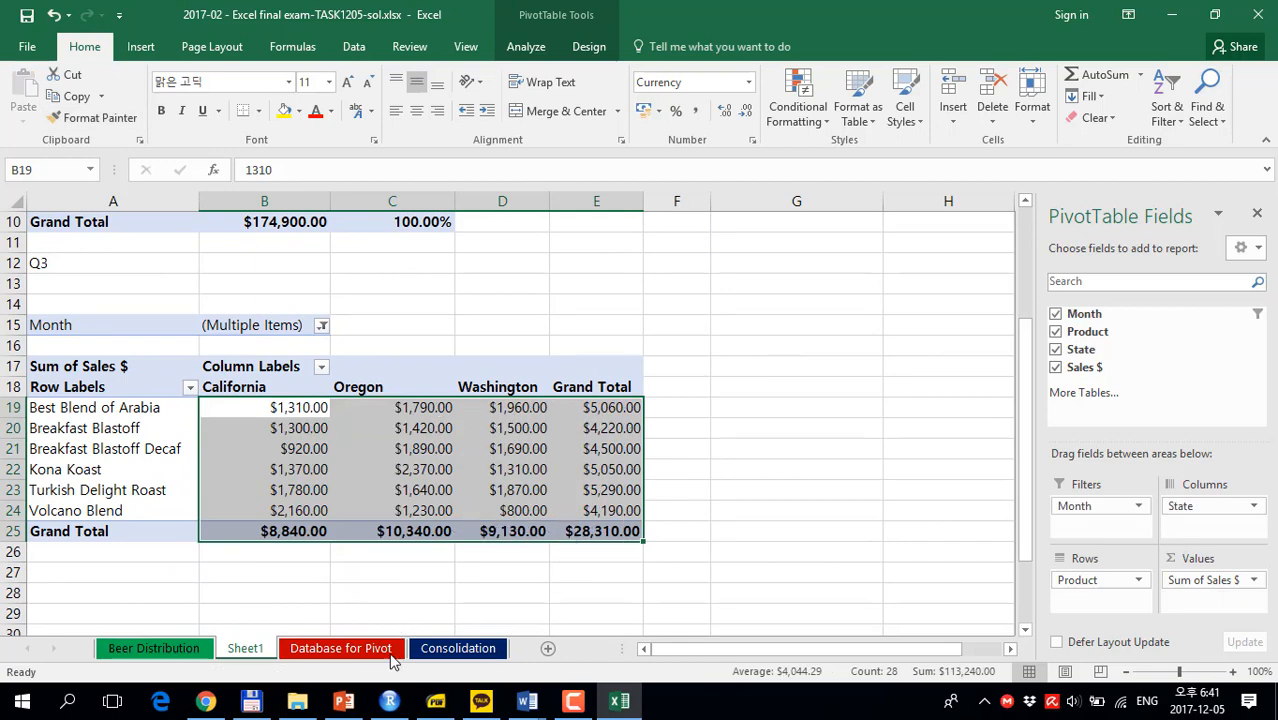
# Check task 14's grand total requirement and turn the third pivot table's grand totals on for columns only.
pyautogui.click(389, 652)
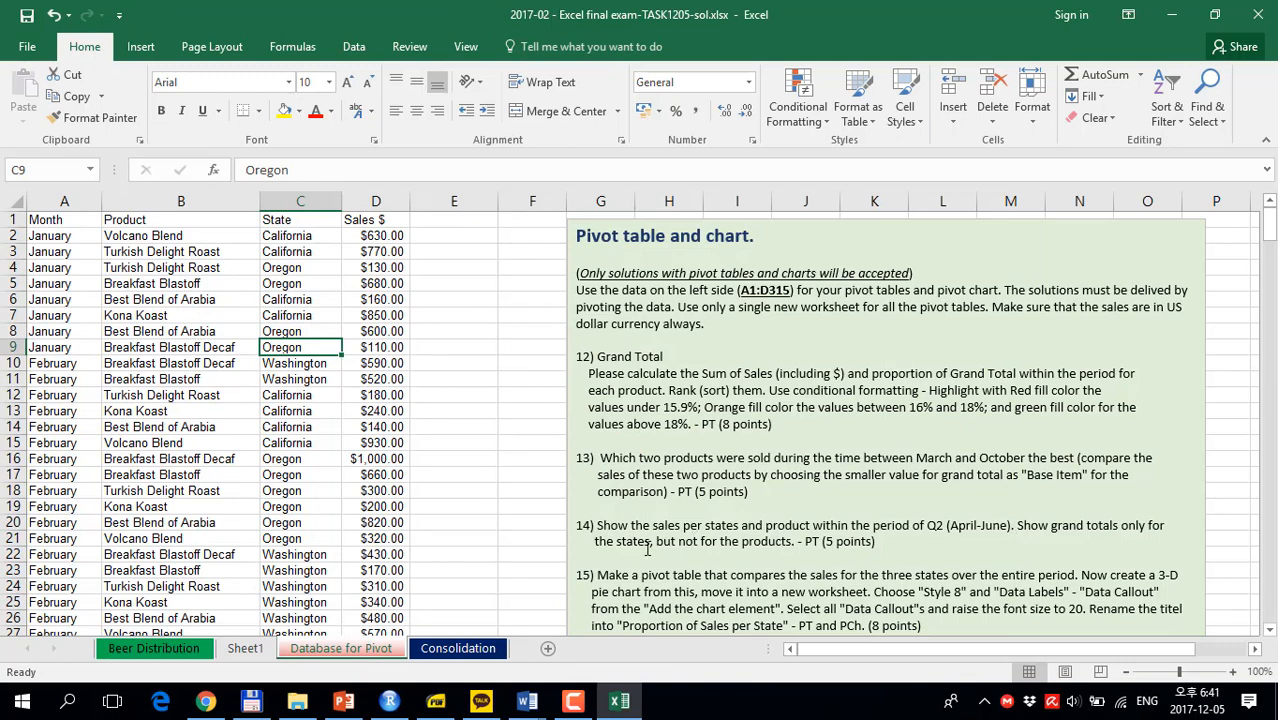
pyautogui.moveTo(648, 546); pyautogui.dragTo(792, 543)
pyautogui.click(266, 650)
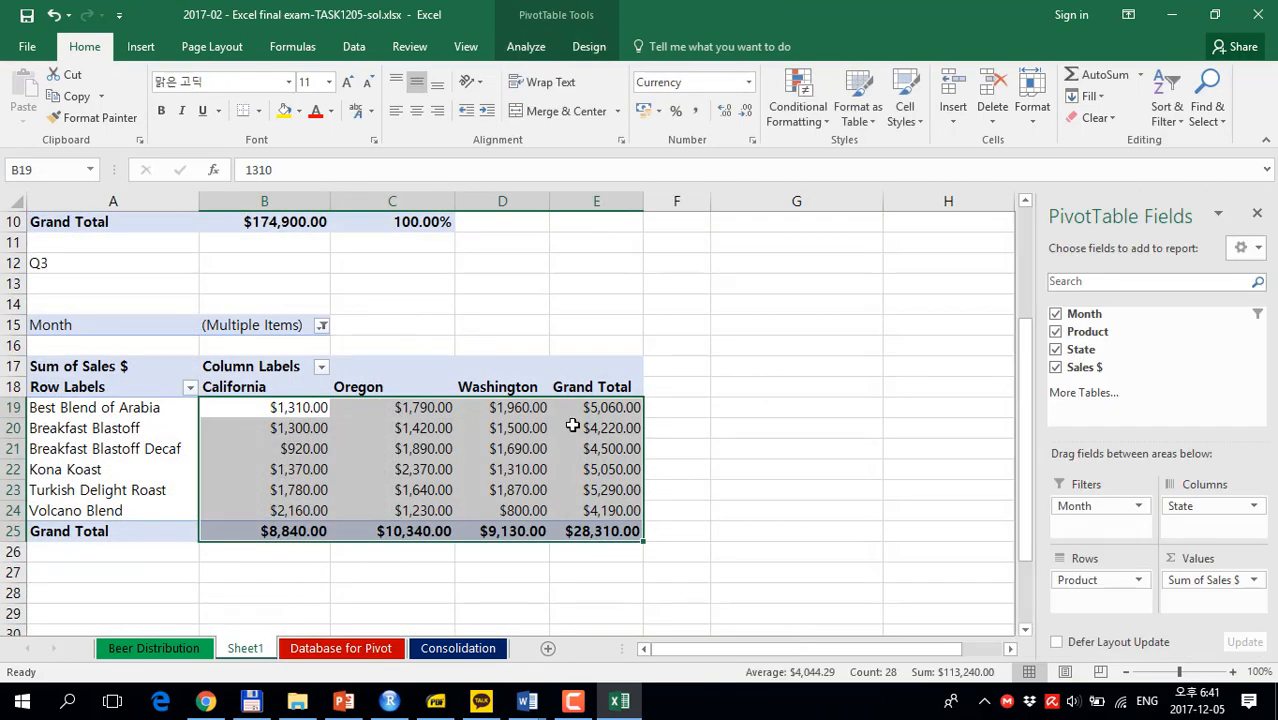
pyautogui.click(583, 50)
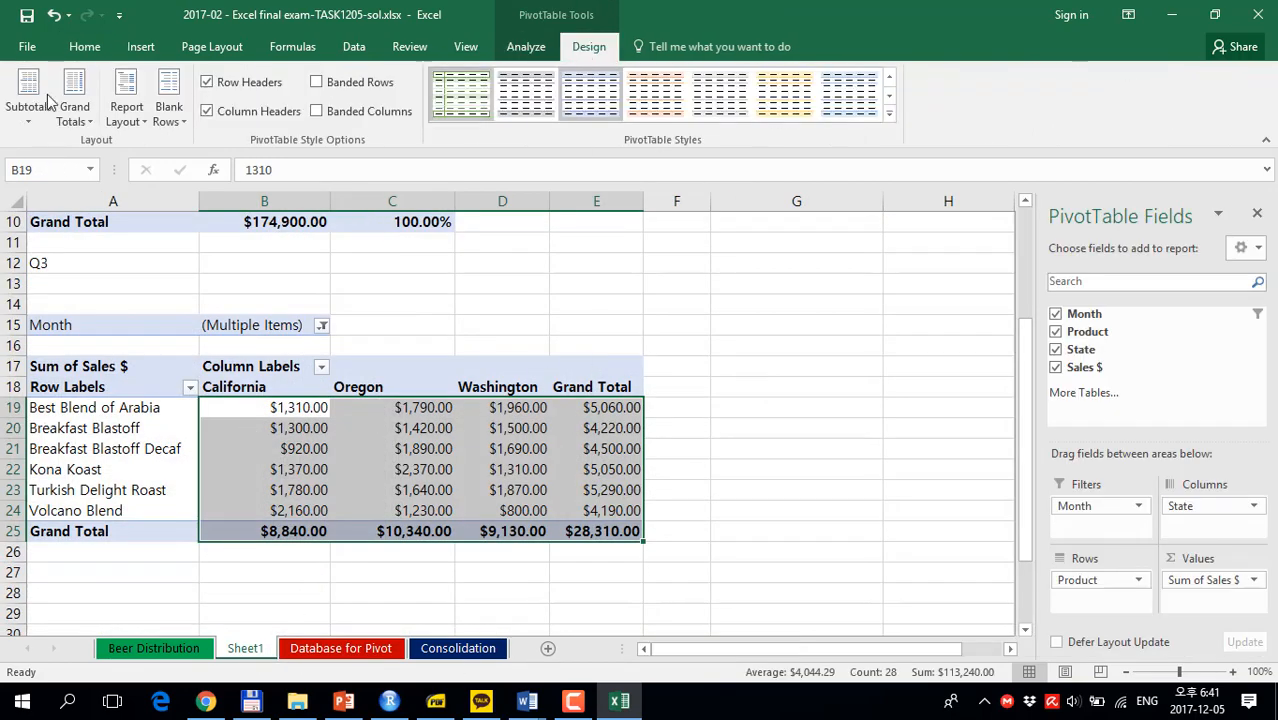
pyautogui.click(60, 118)
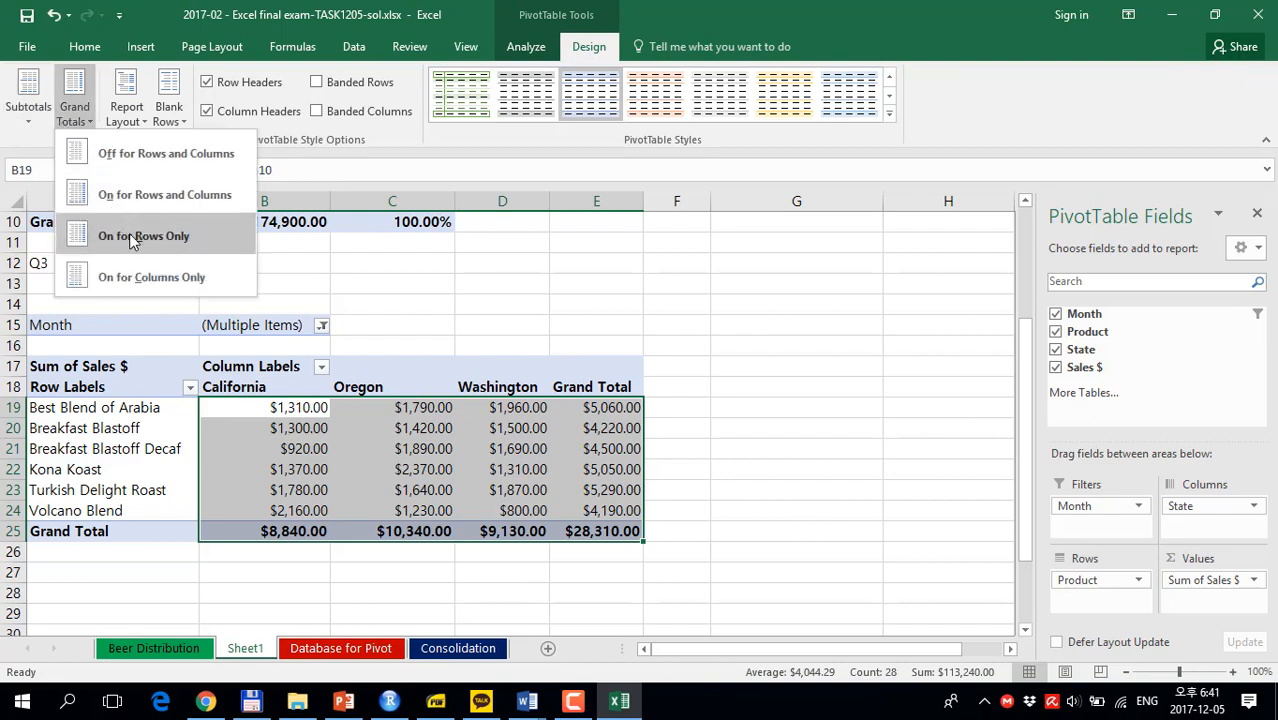
pyautogui.click(139, 275)
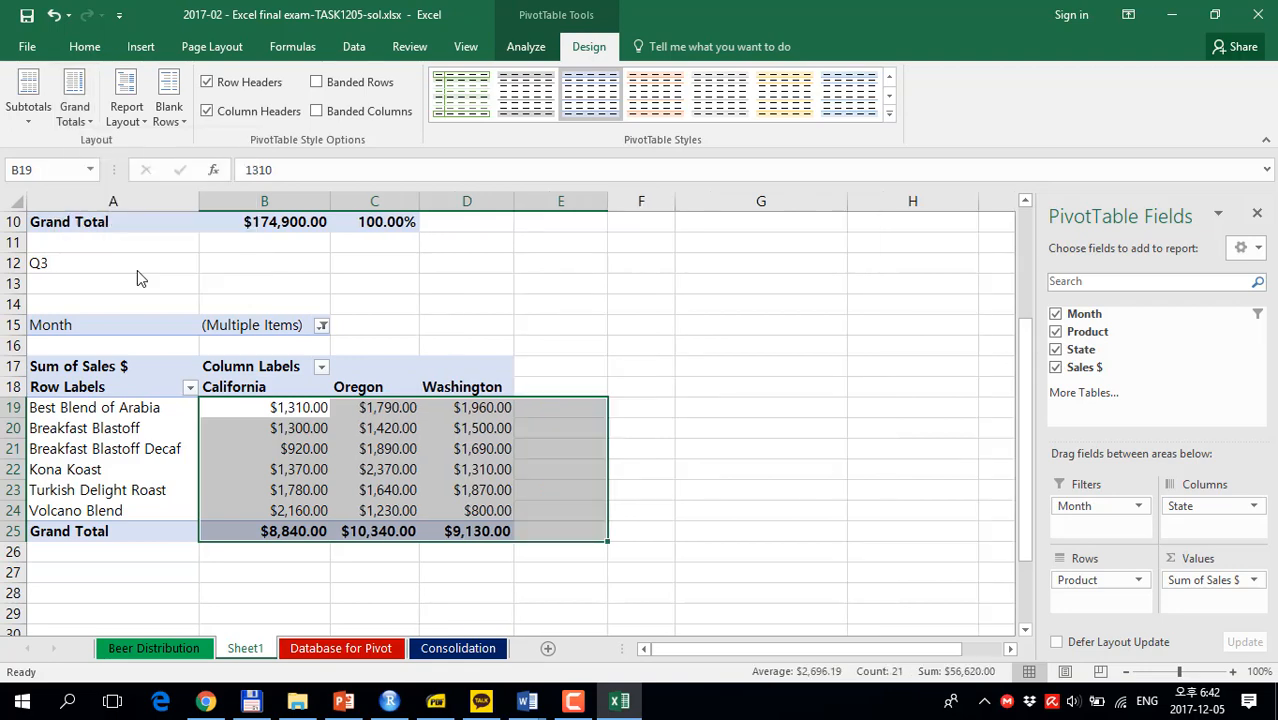
pyautogui.click(612, 347)
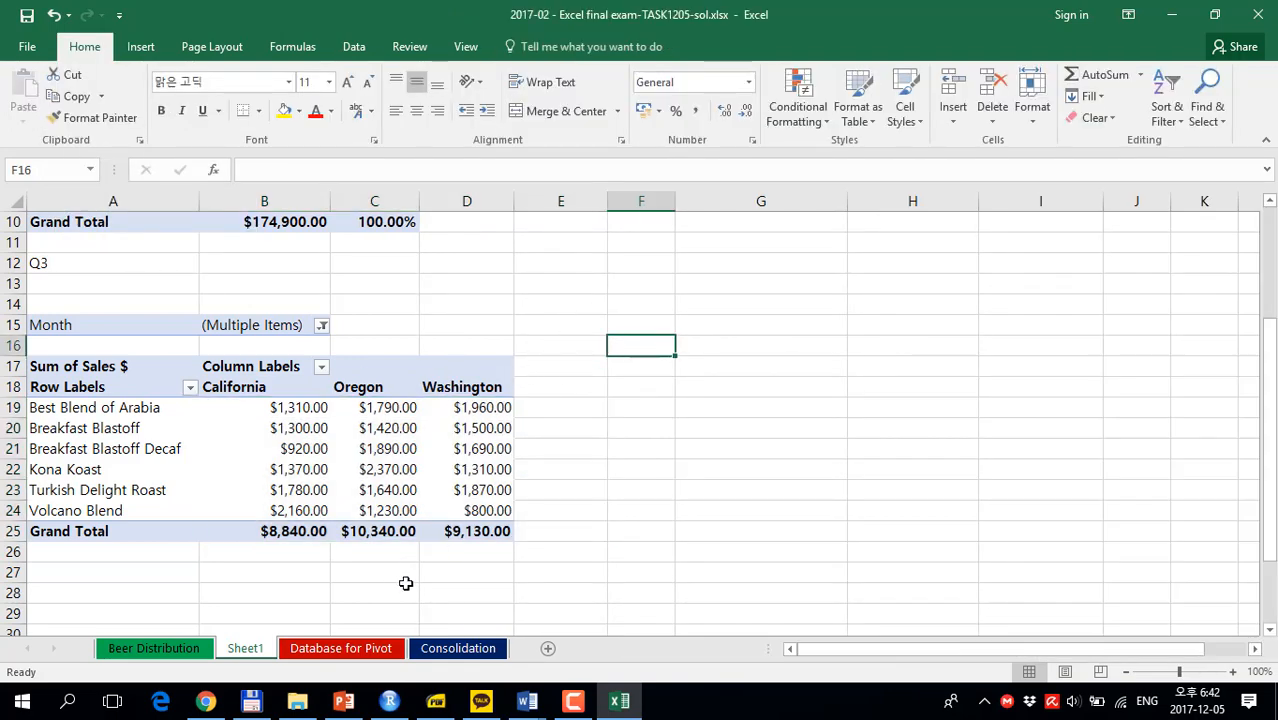
# Read task 15 and insert a fourth pivot table from Database for Pivot range A1:D315, placed on existing Sheet1 at cell G17.
pyautogui.click(353, 656)
pyautogui.scroll(-4, 797, 408)
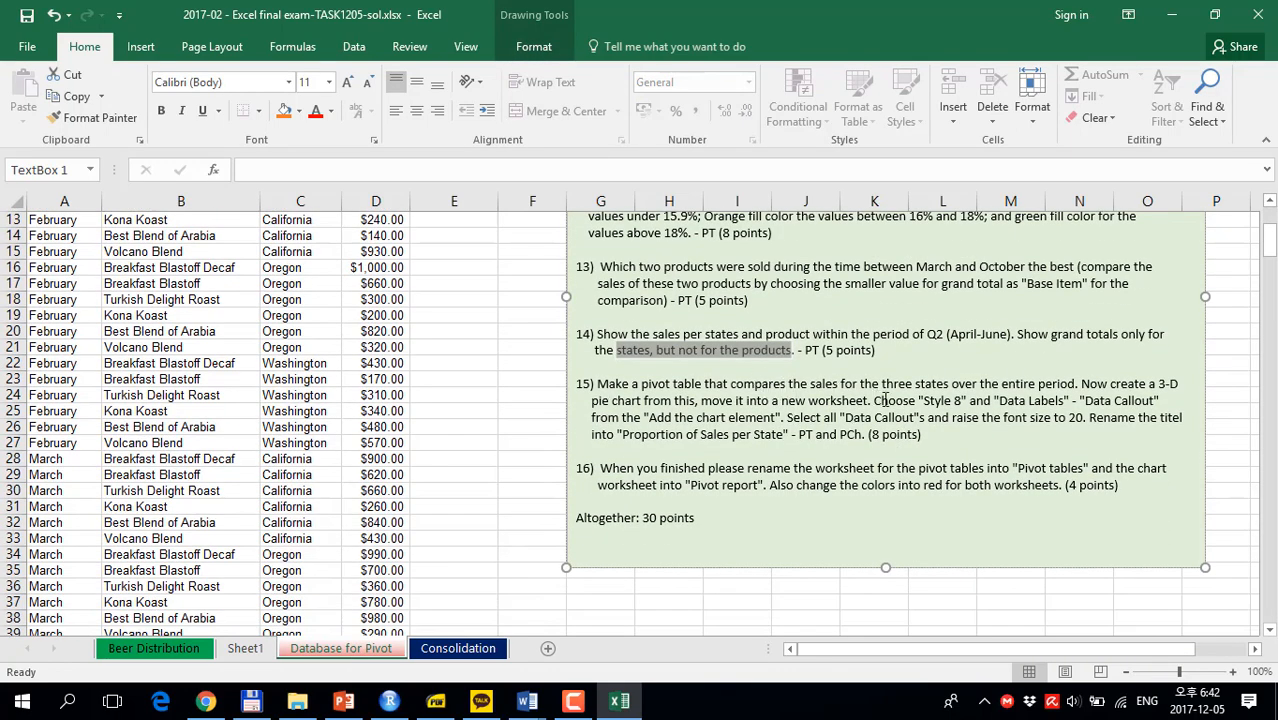
pyautogui.moveTo(937, 383); pyautogui.dragTo(1078, 388)
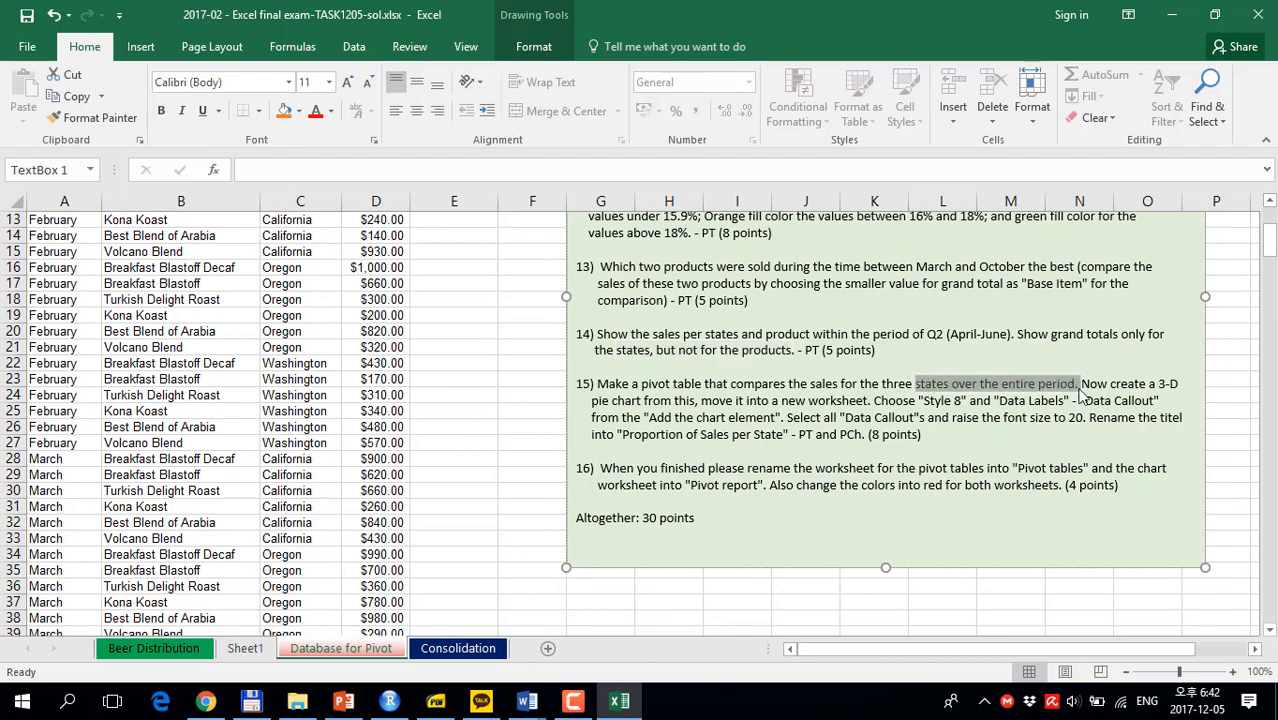
pyautogui.click(424, 430)
pyautogui.click(318, 425)
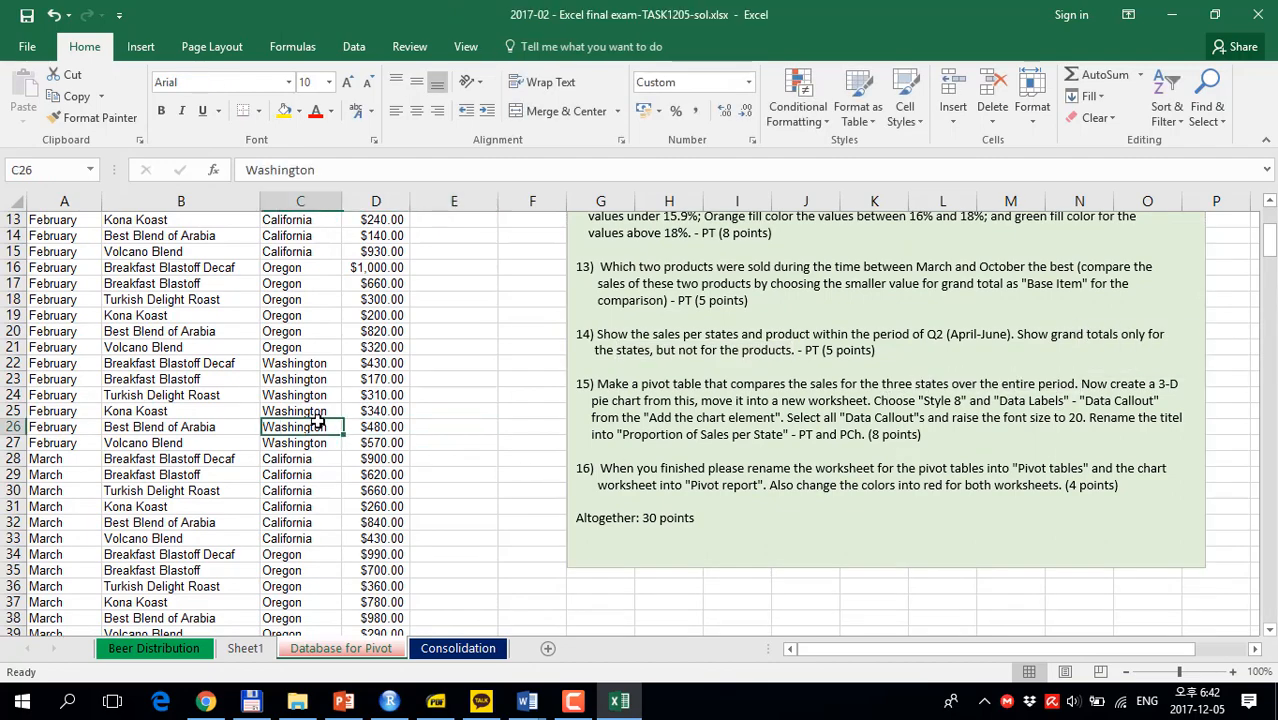
pyautogui.click(141, 46)
pyautogui.click(45, 107)
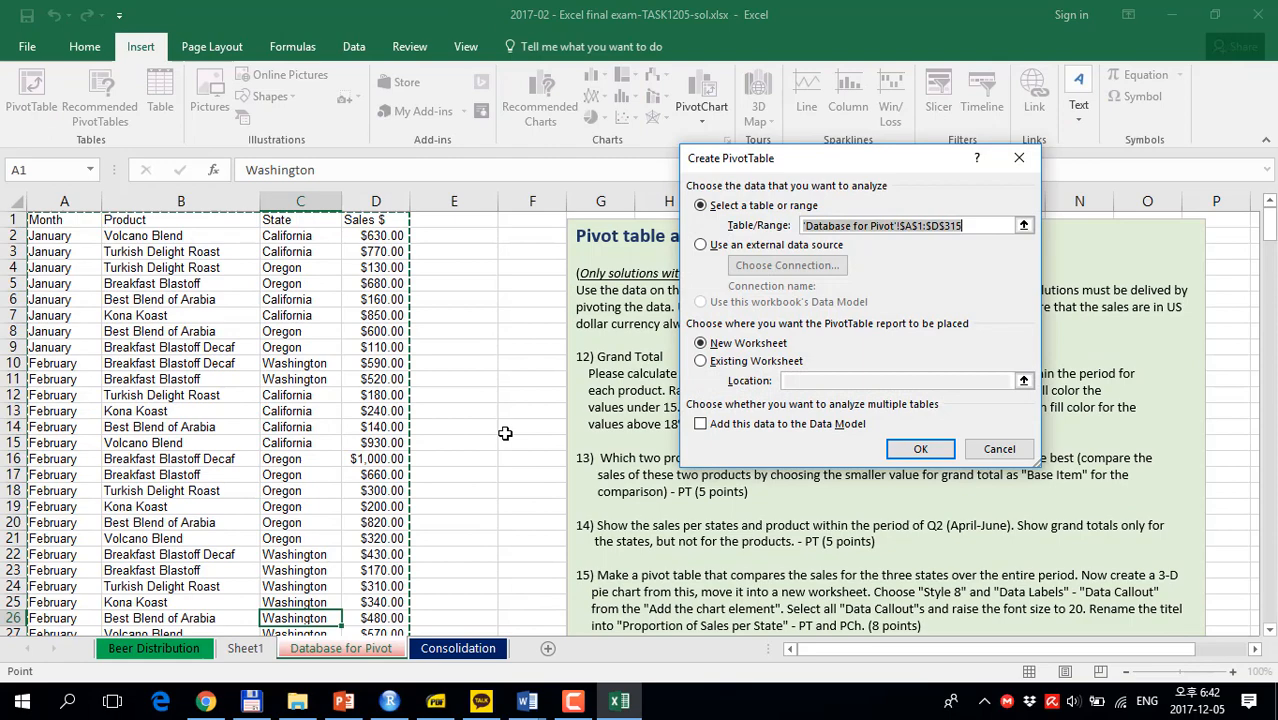
pyautogui.click(743, 370)
pyautogui.click(1030, 406)
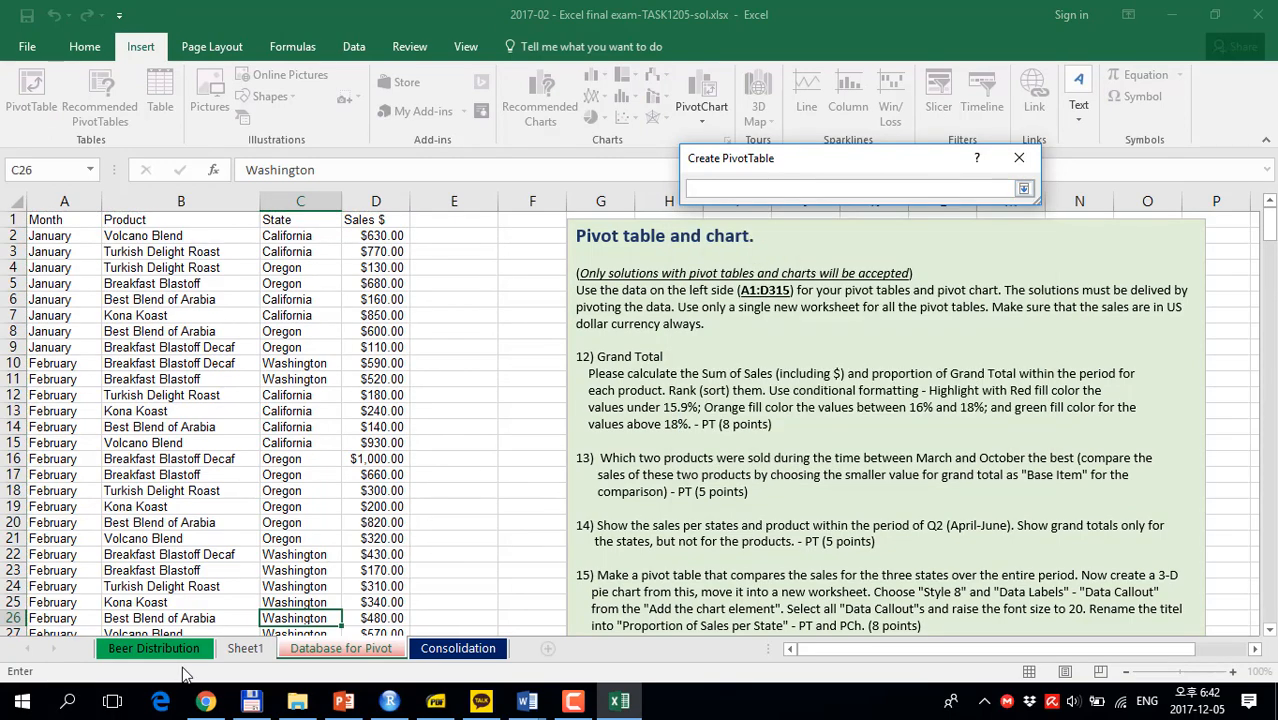
pyautogui.click(238, 650)
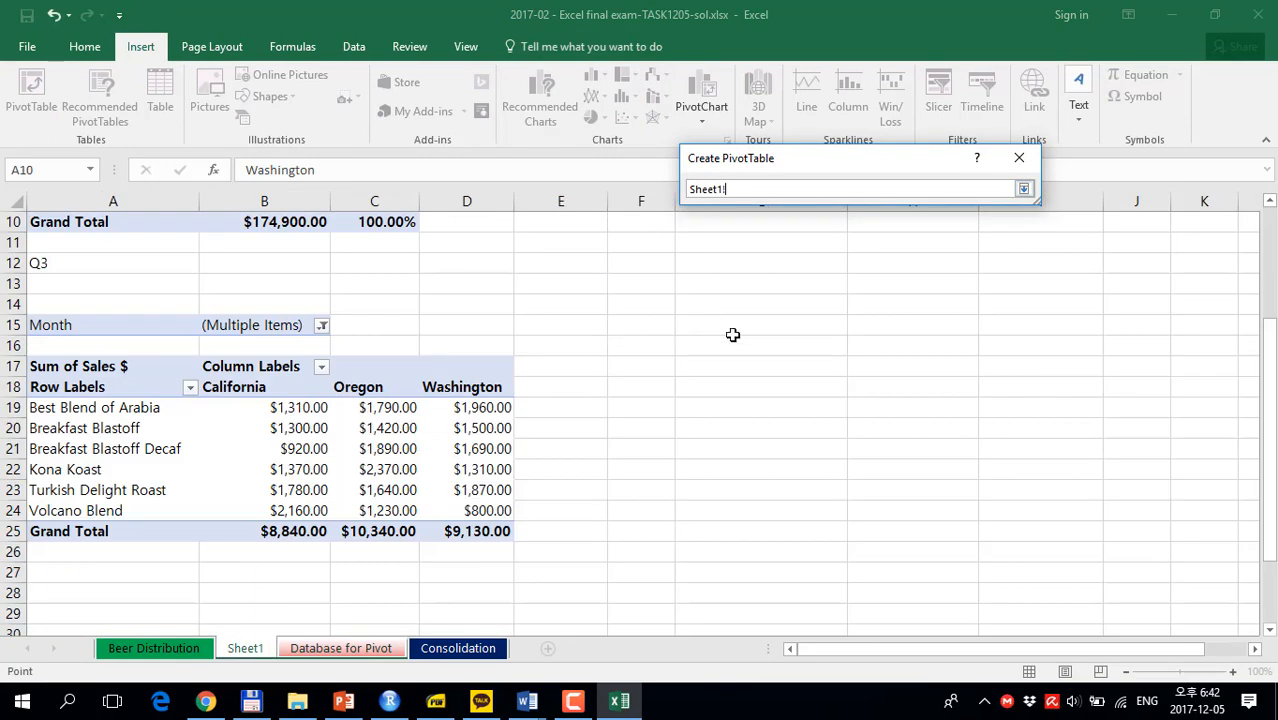
pyautogui.moveTo(741, 352); pyautogui.dragTo(739, 362)
pyautogui.click(747, 364)
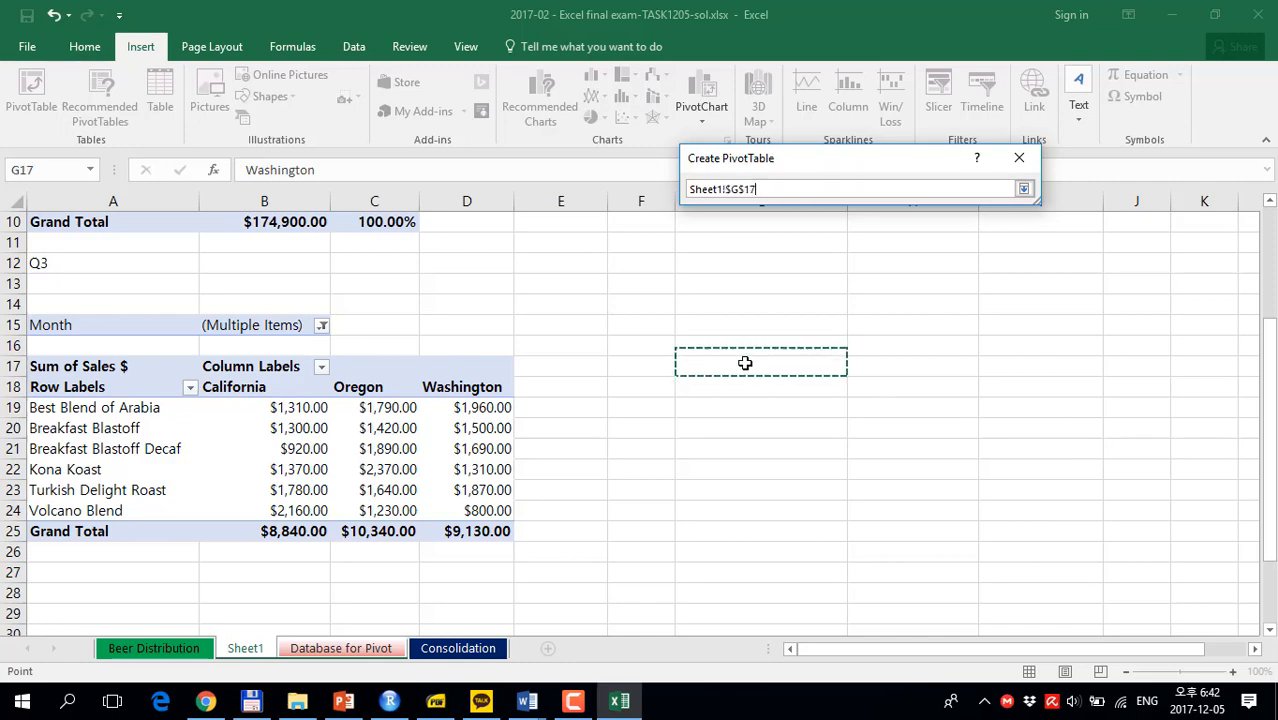
pyautogui.click(1024, 189)
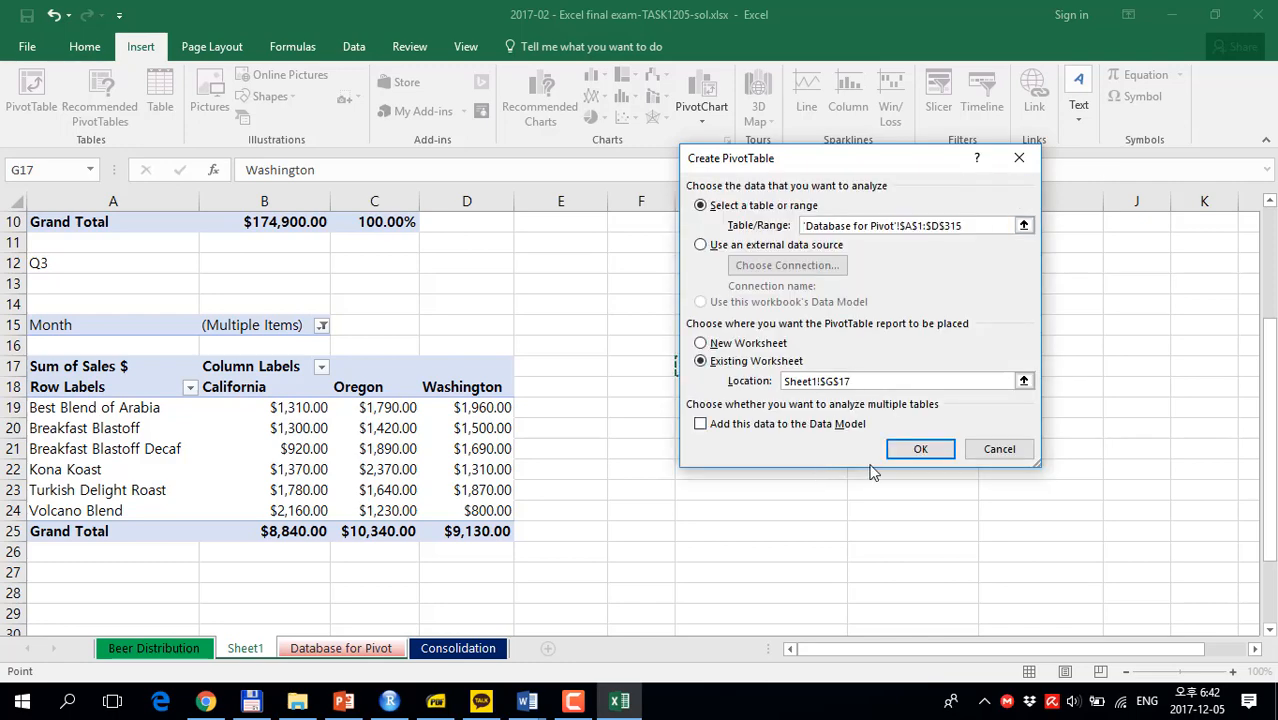
pyautogui.click(916, 452)
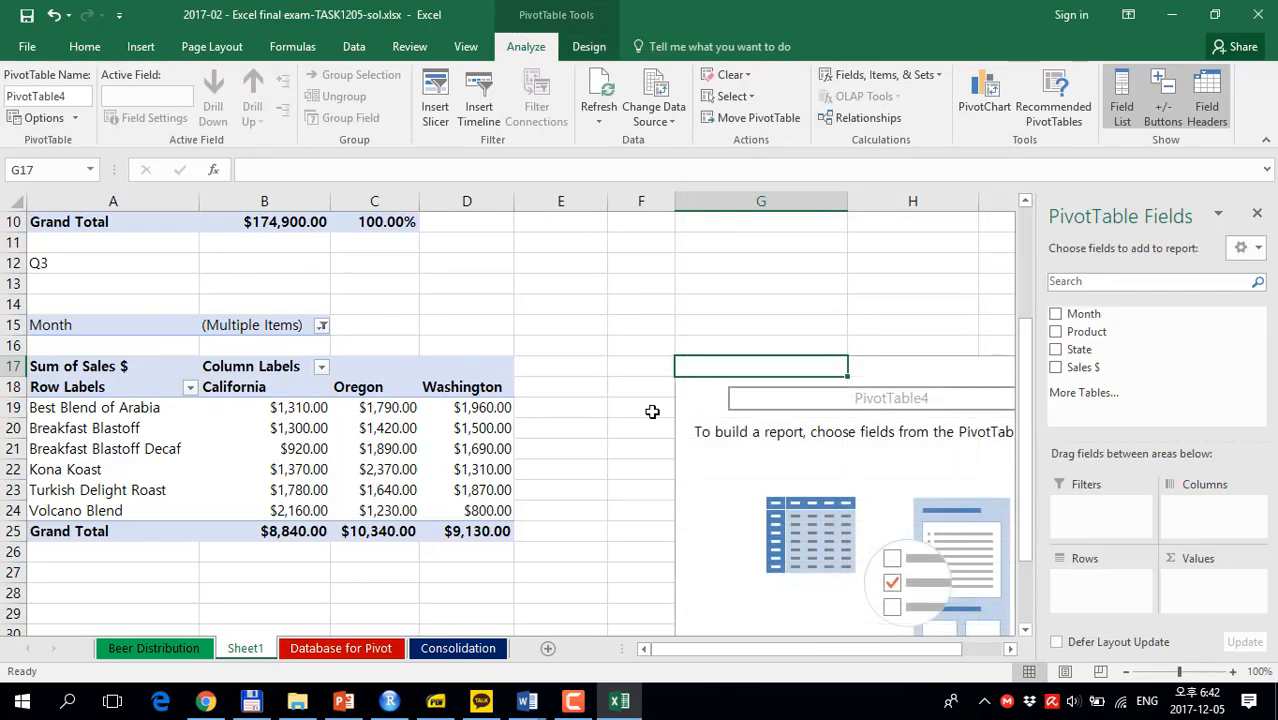
# Build the fourth pivot table with State in rows and Sum of Sales $ as values.
pyautogui.click(340, 648)
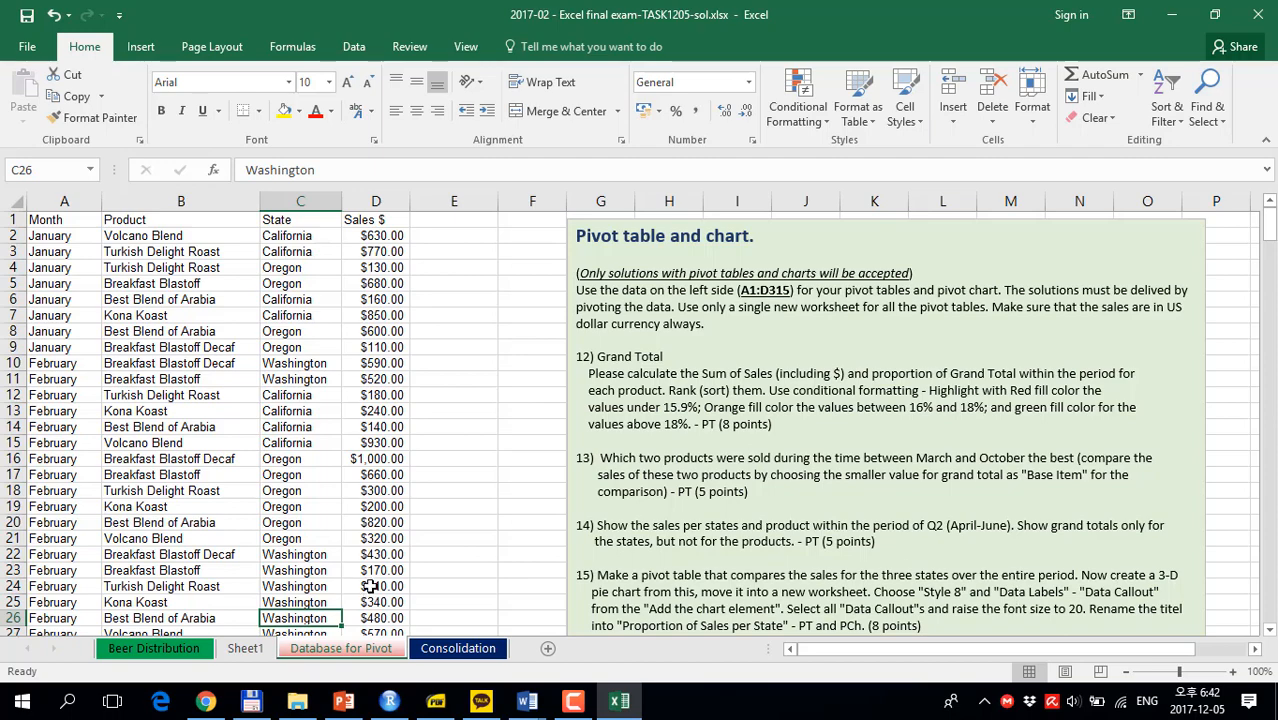
pyautogui.click(243, 648)
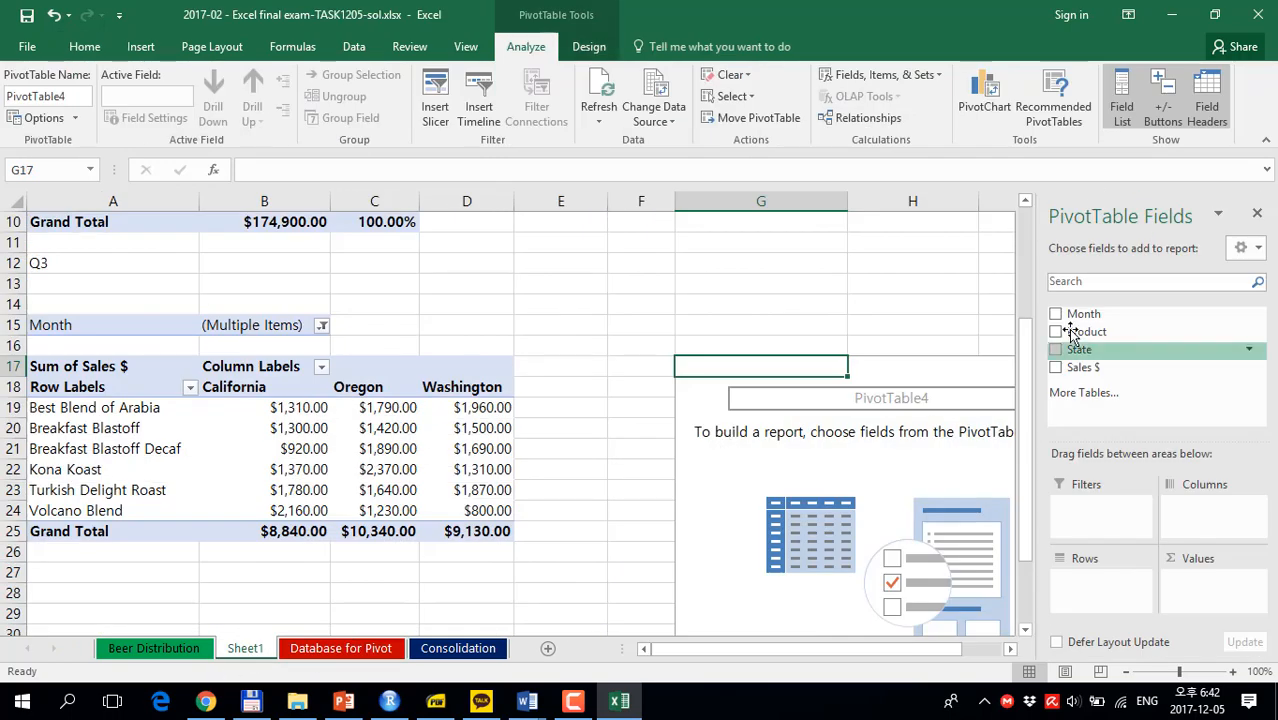
pyautogui.moveTo(1100, 352); pyautogui.dragTo(1110, 597)
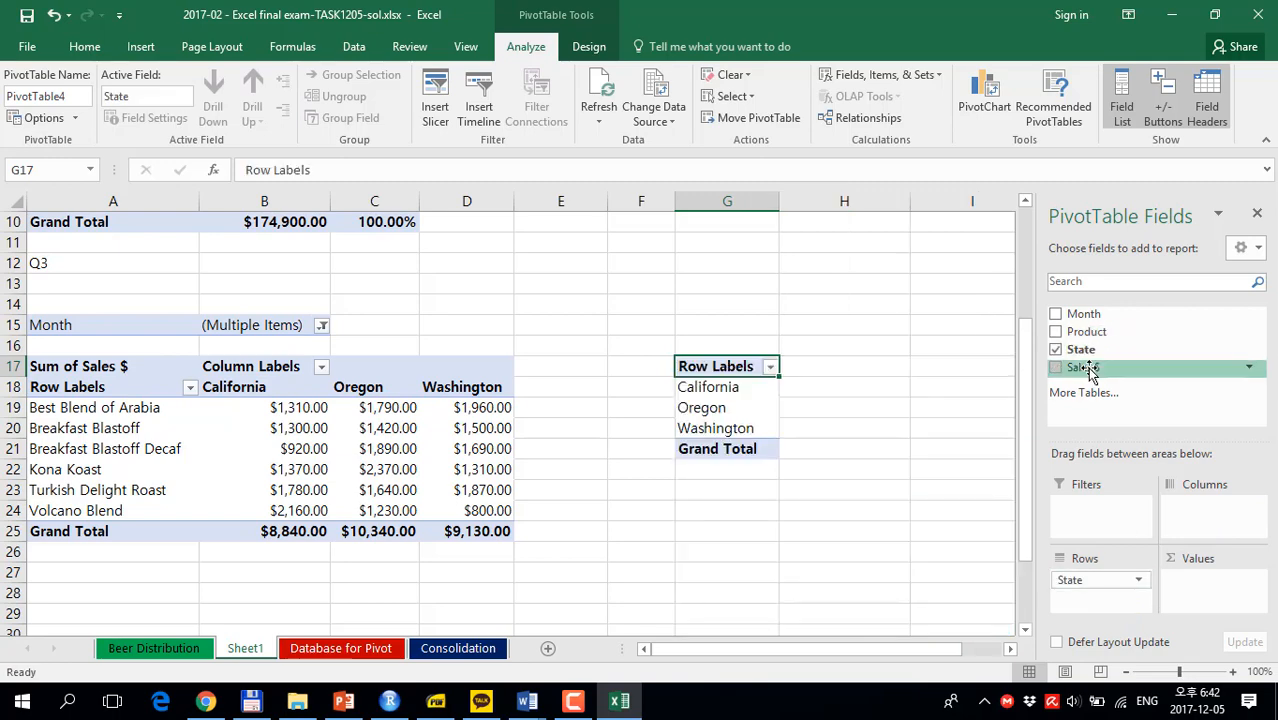
pyautogui.moveTo(1093, 367); pyautogui.dragTo(1200, 600)
pyautogui.moveTo(1080, 333); pyautogui.dragTo(1075, 348)
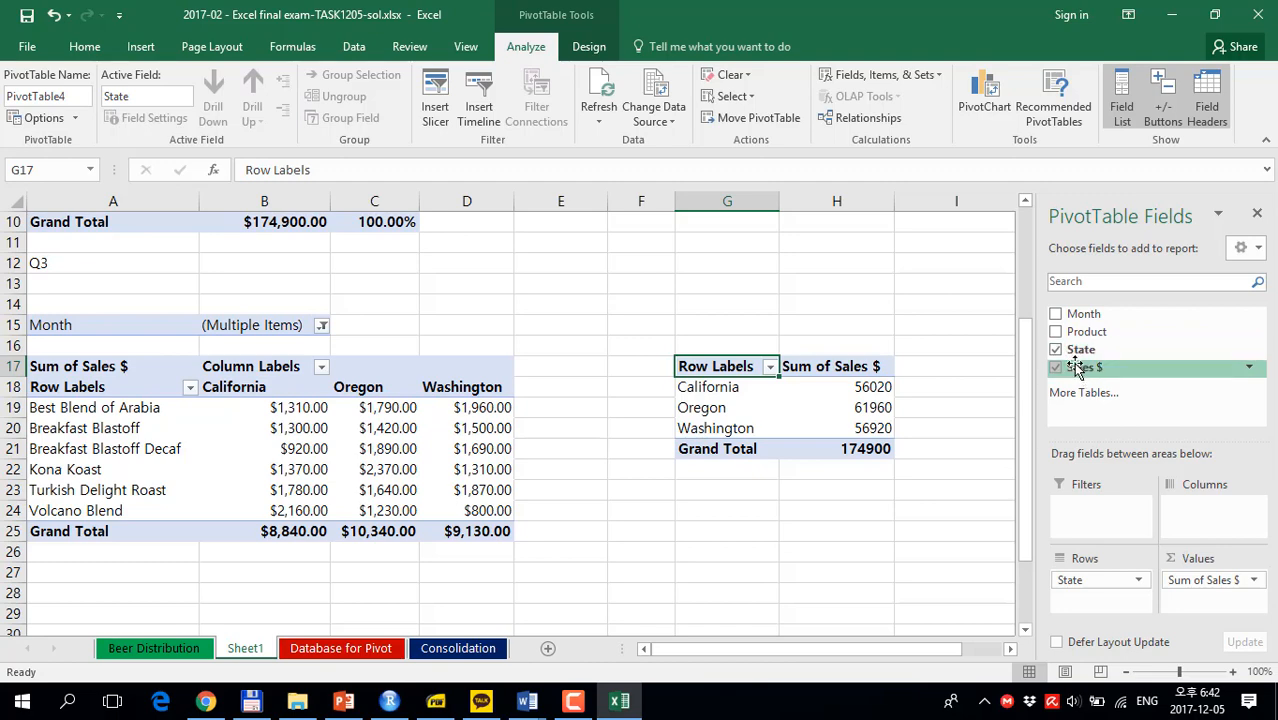
# Copy the currency format from cell C22 of the third pivot table to the fourth pivot table's values in H18:H21.
pyautogui.click(340, 466)
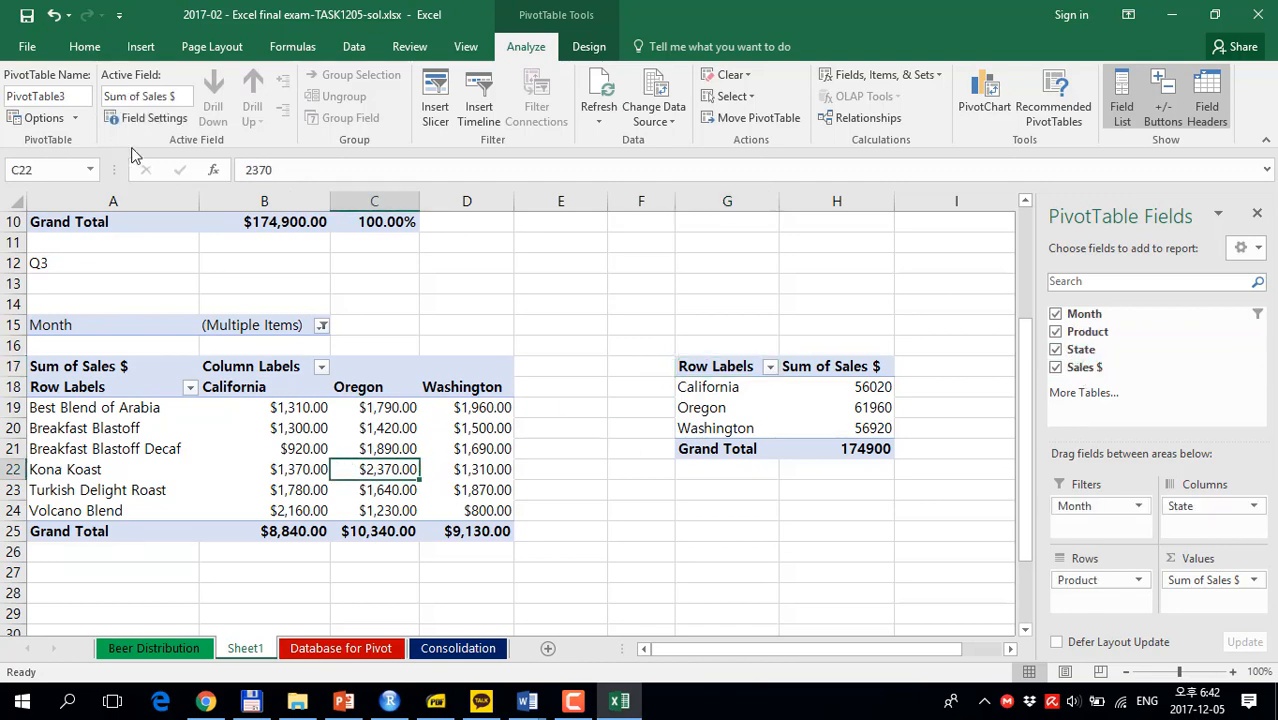
pyautogui.click(85, 50)
pyautogui.click(93, 117)
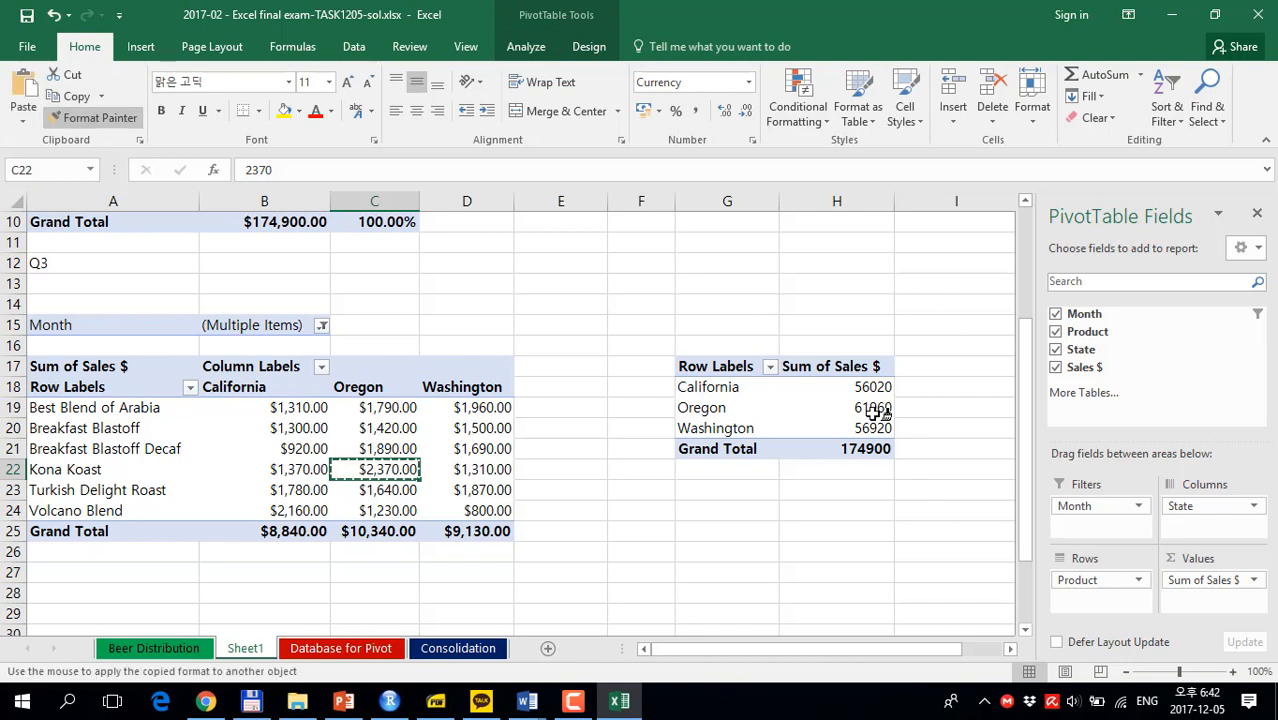
pyautogui.moveTo(858, 388); pyautogui.dragTo(866, 450)
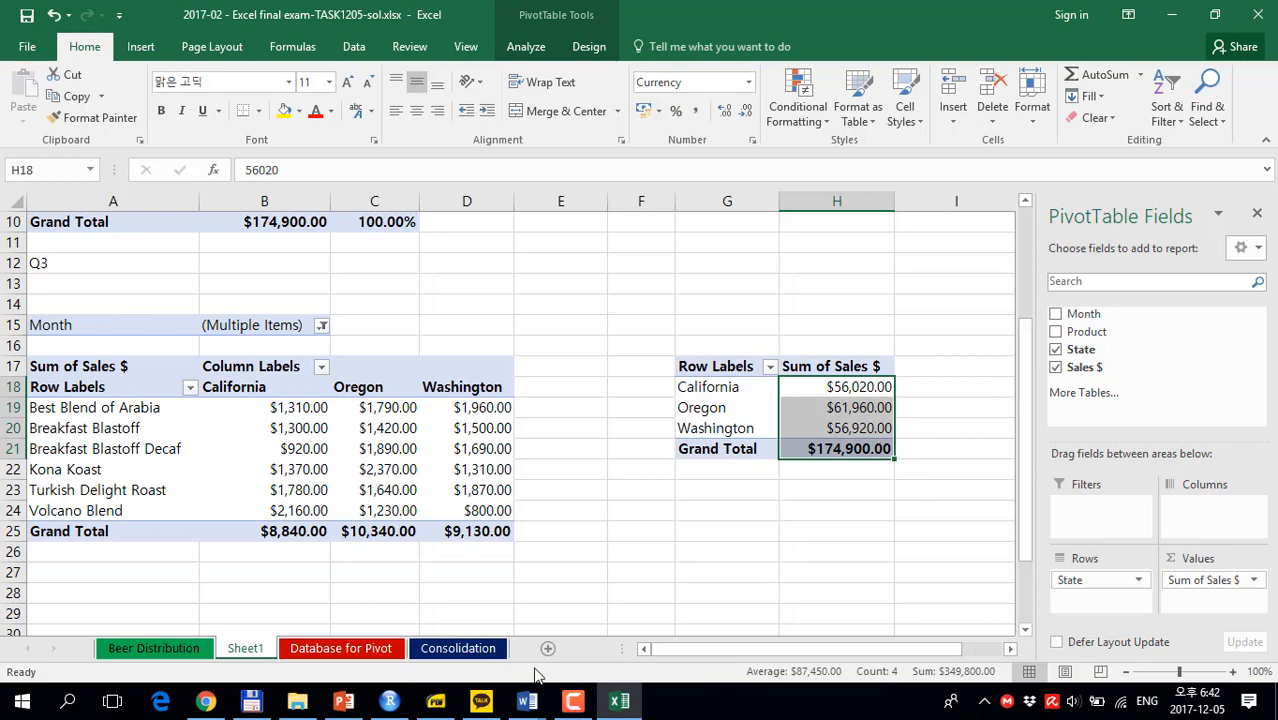
# Insert a 3-D Pie pivot chart based on the fourth pivot table's sales per state.
pyautogui.click(139, 47)
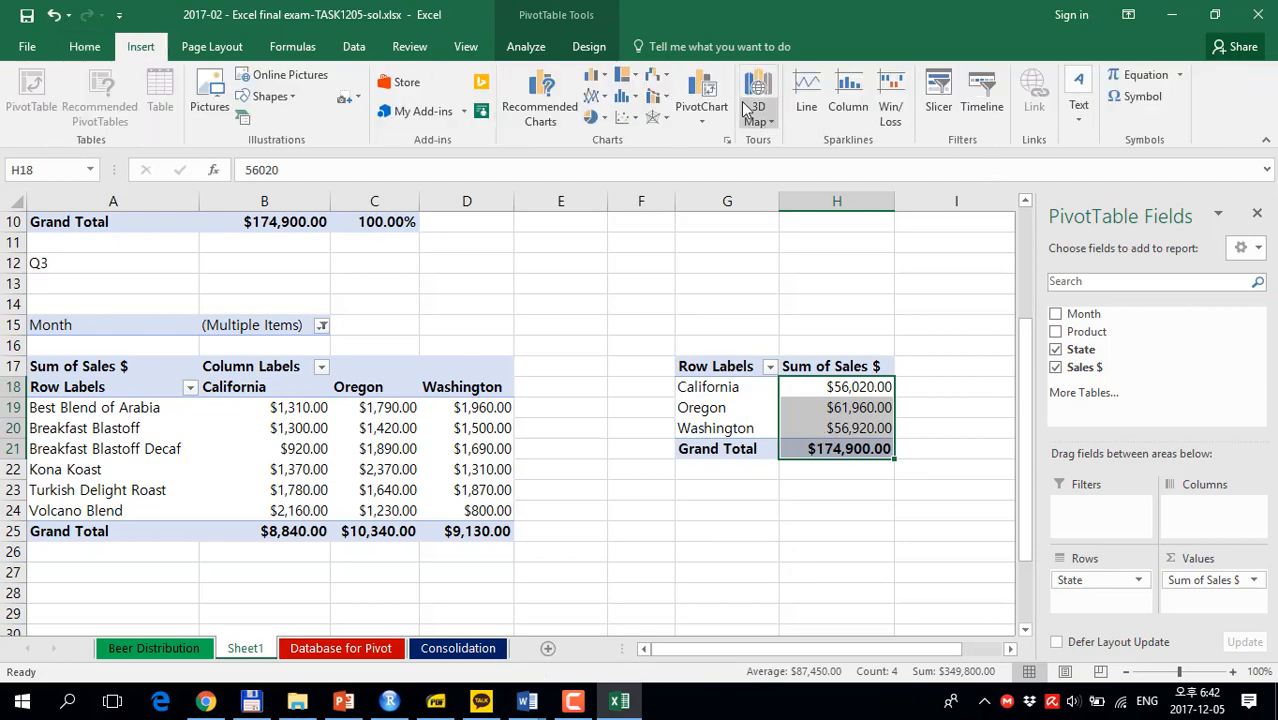
pyautogui.click(587, 46)
pyautogui.click(553, 50)
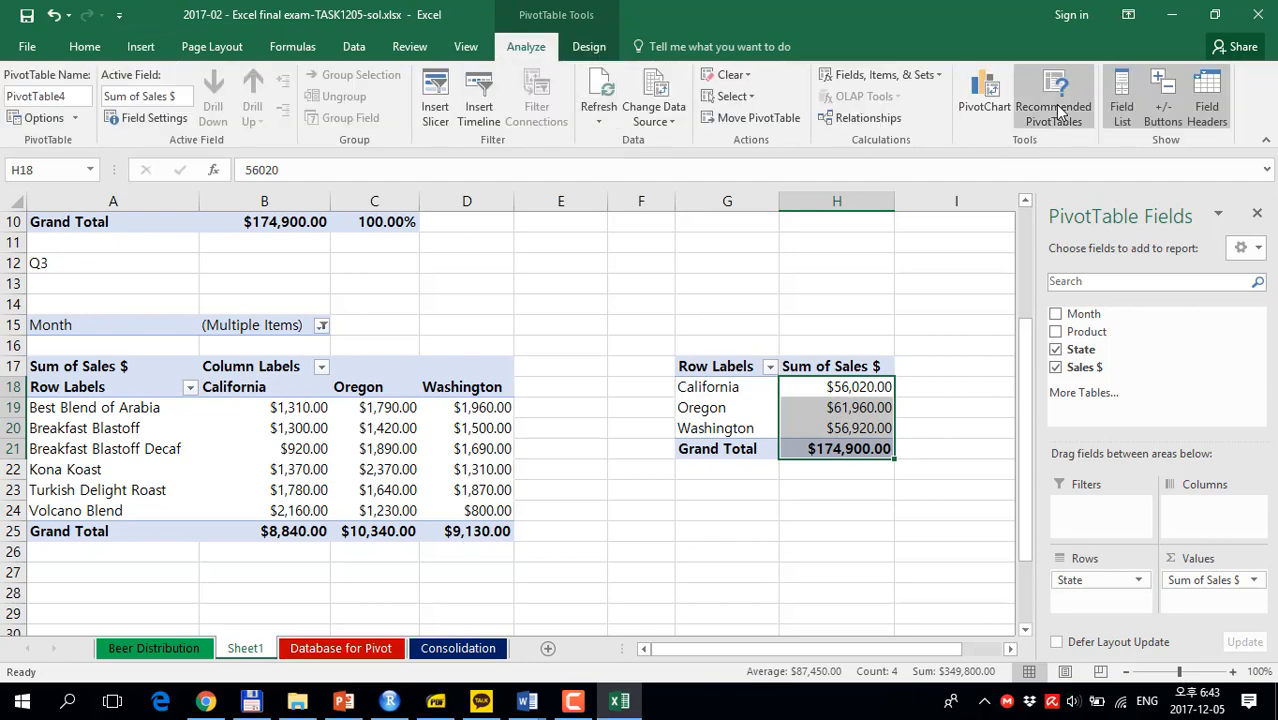
pyautogui.click(984, 95)
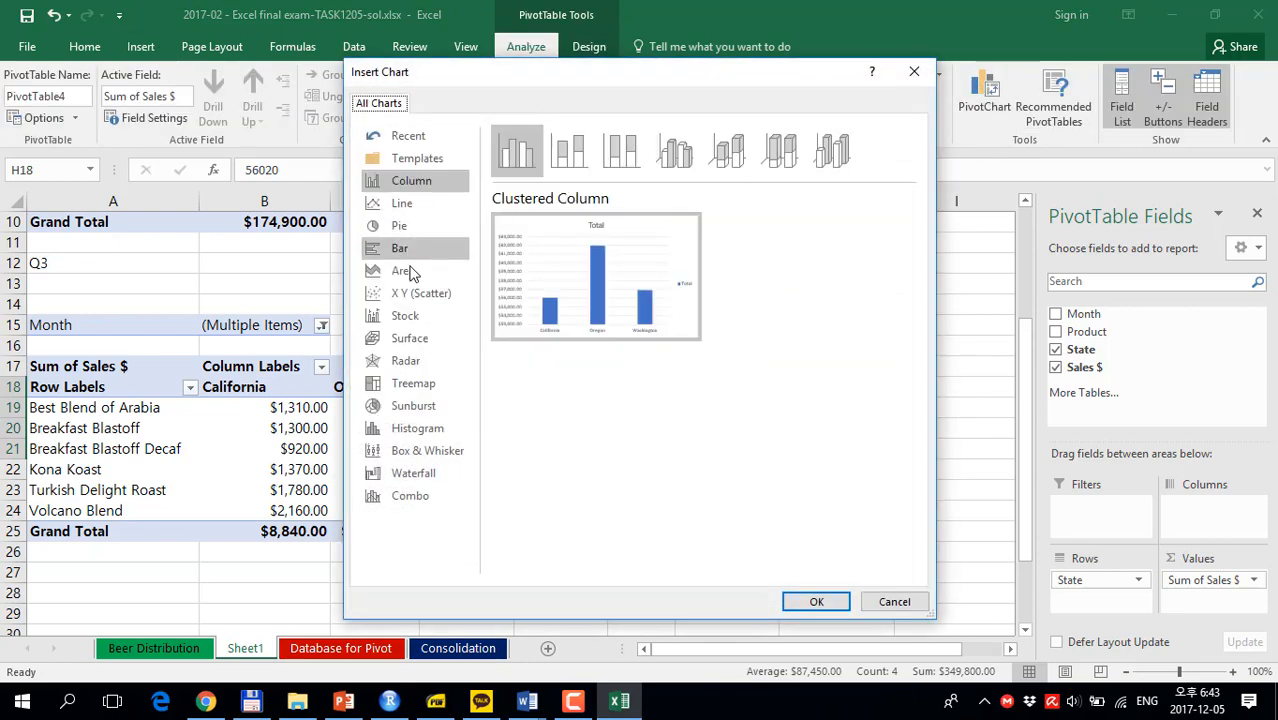
pyautogui.click(400, 225)
pyautogui.click(572, 152)
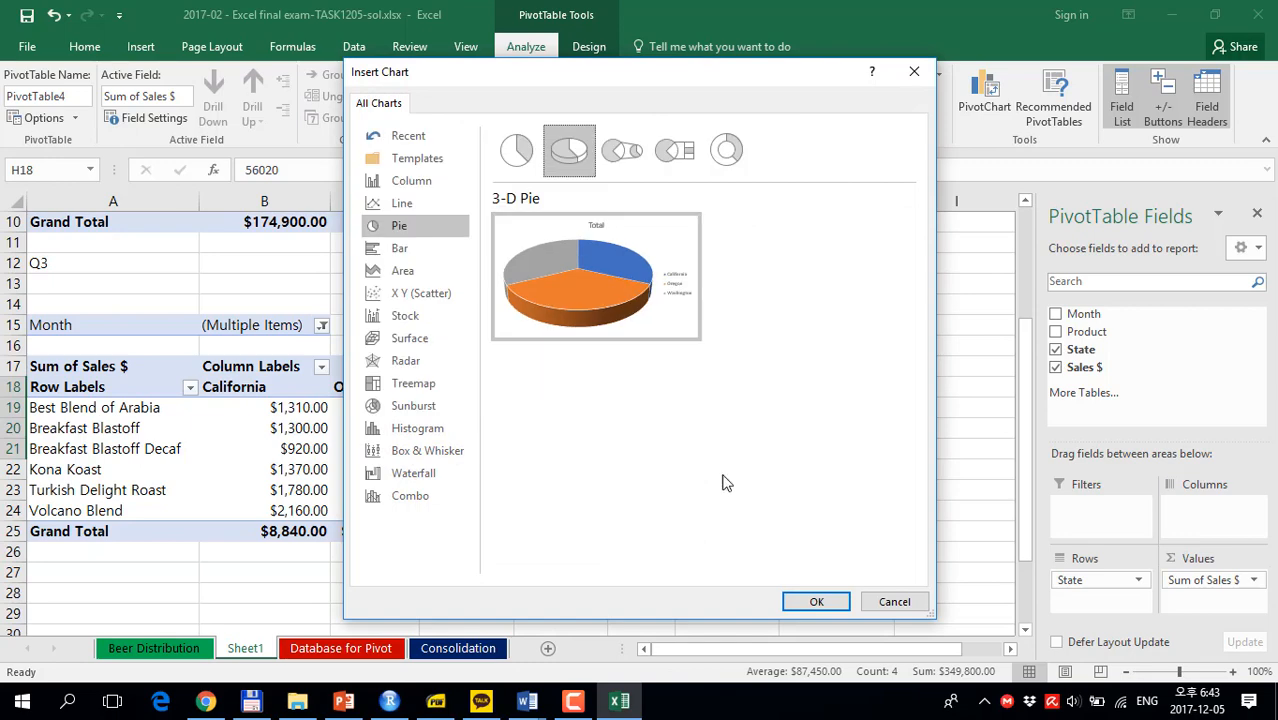
pyautogui.click(812, 601)
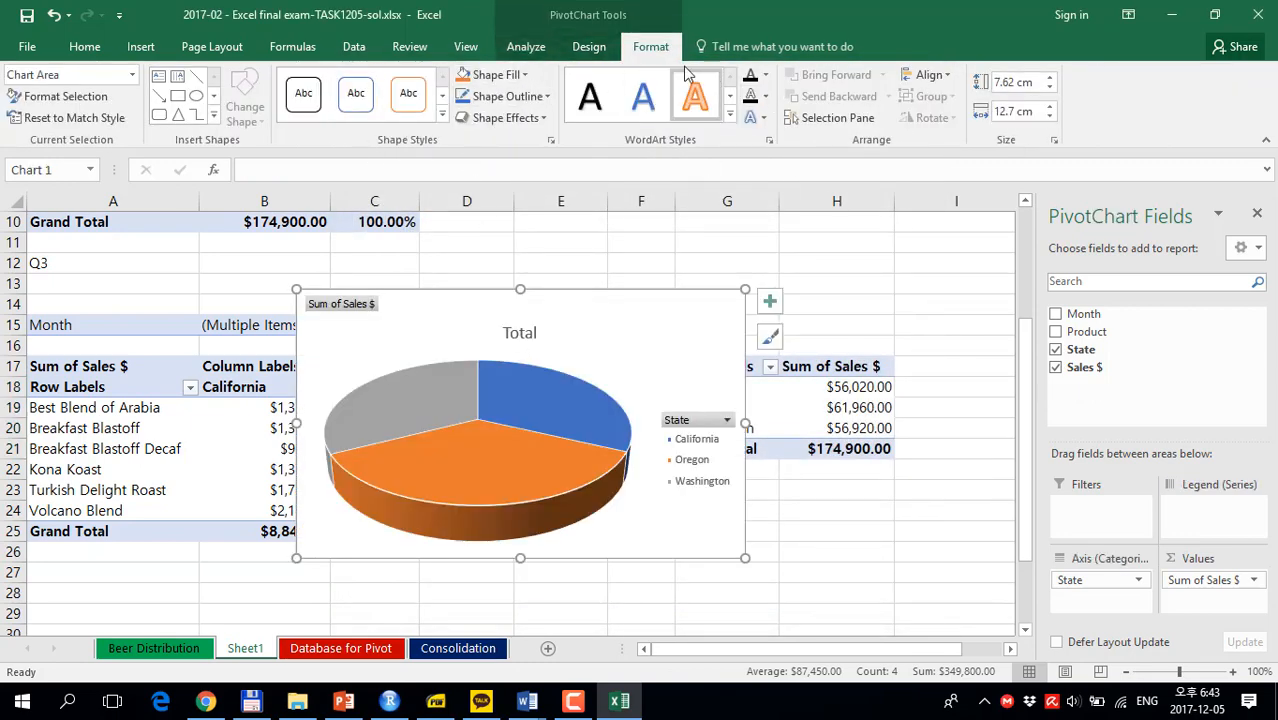
# Move the 3-D pie chart to a new sheet named Chart1.
pyautogui.click(589, 47)
pyautogui.click(1045, 100)
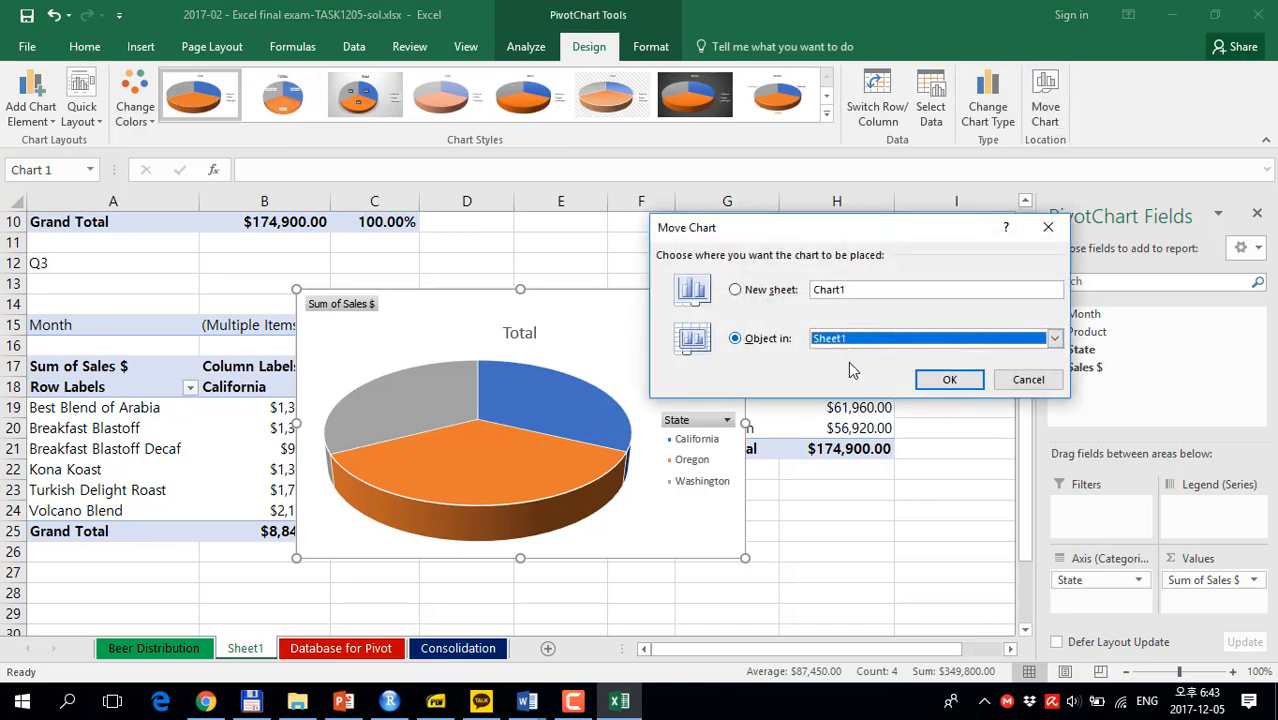
pyautogui.click(949, 384)
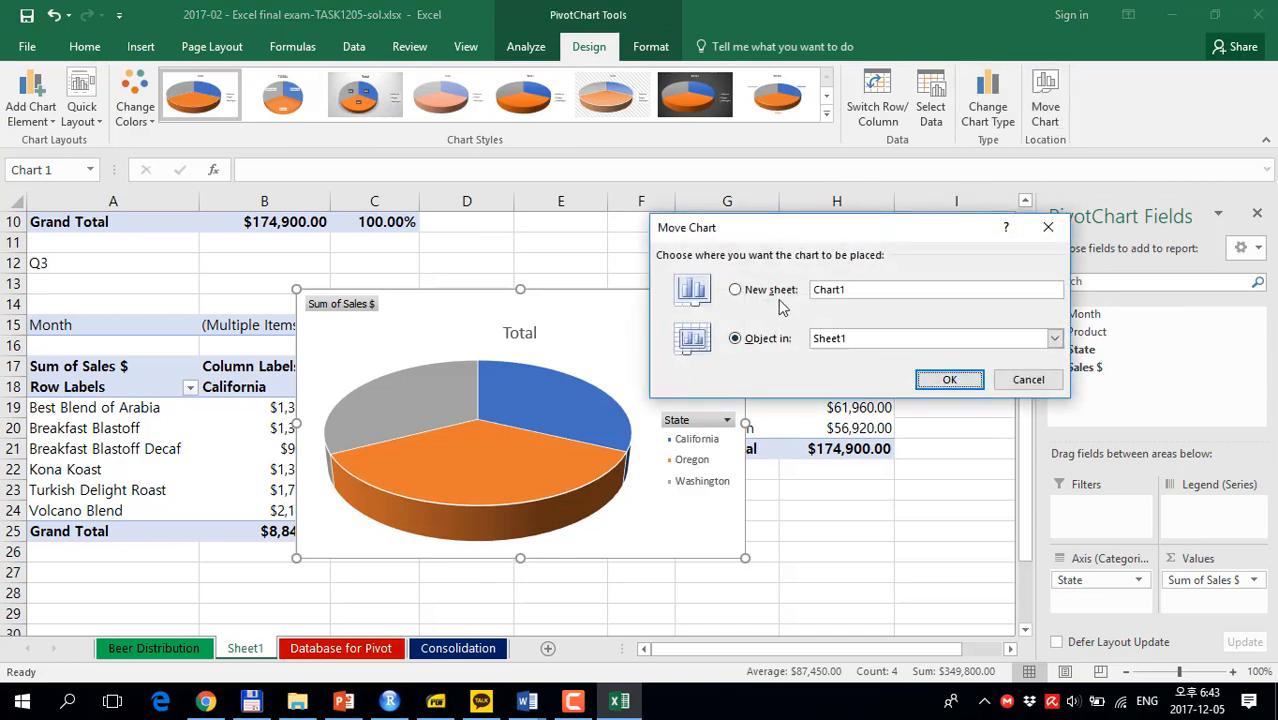
pyautogui.click(750, 290)
pyautogui.click(945, 380)
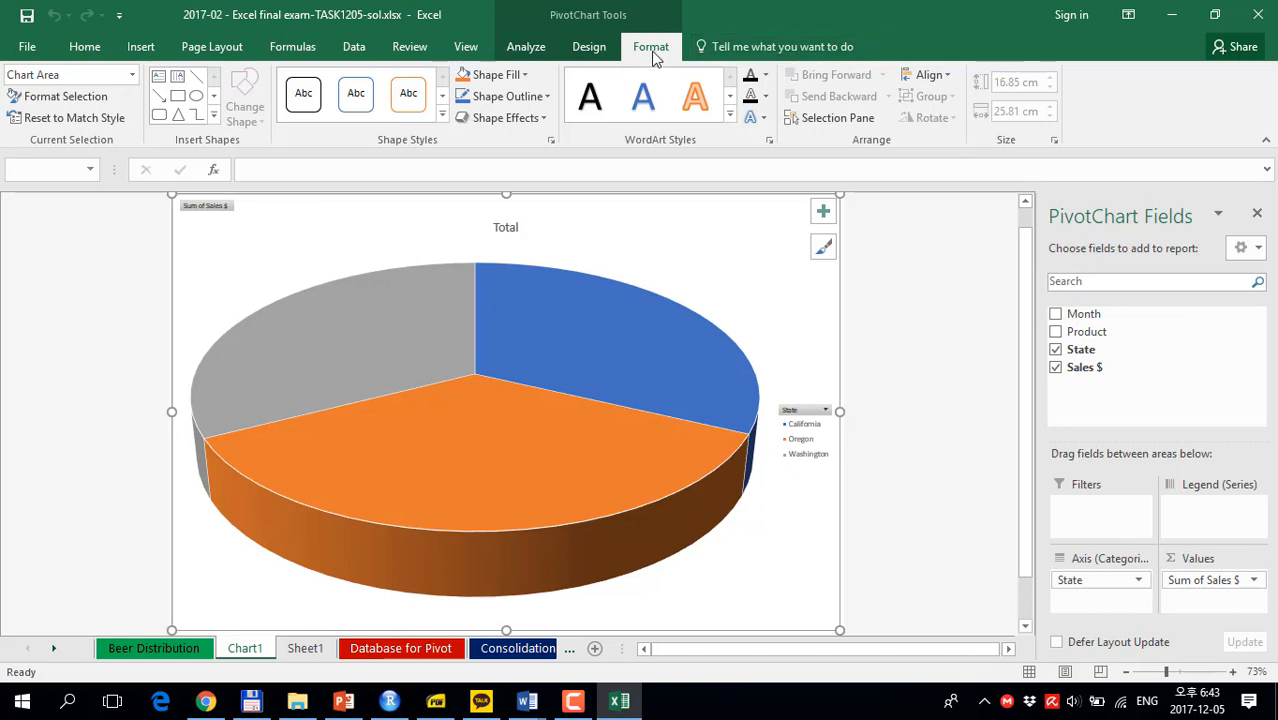
# Apply chart Style 8 to the pie chart and set its data labels to Data Callout.
pyautogui.click(589, 47)
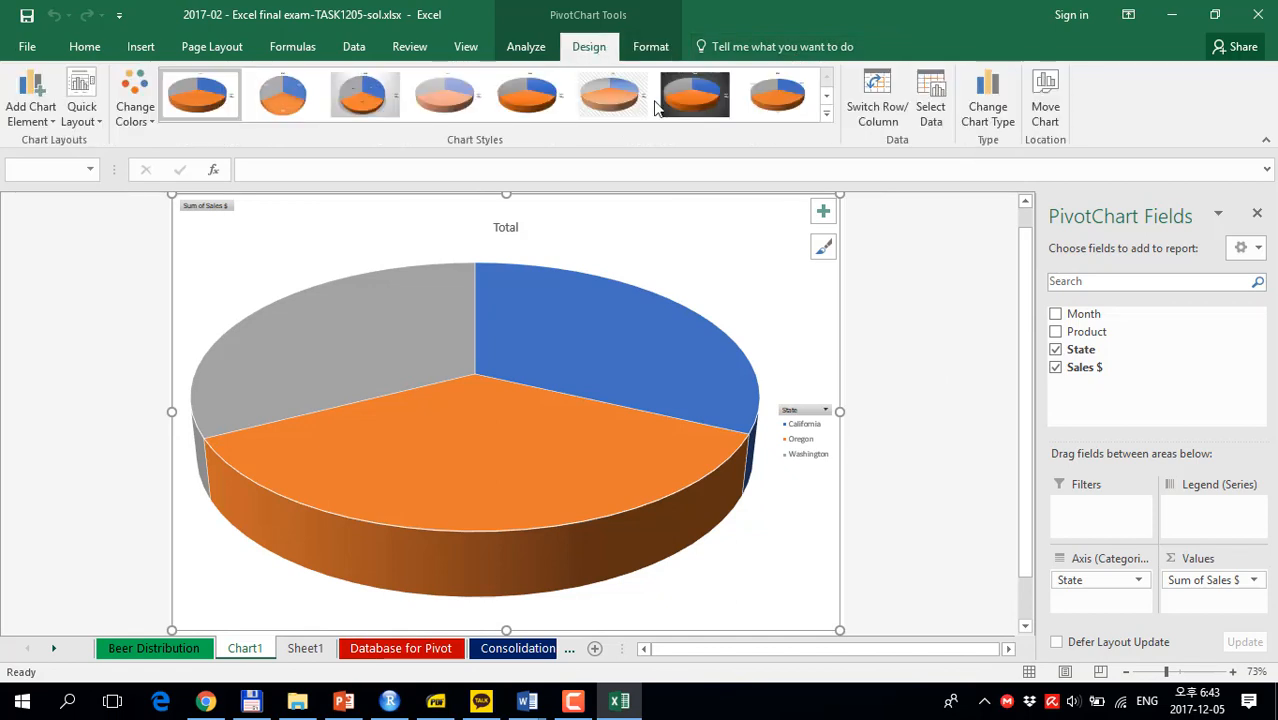
pyautogui.click(772, 95)
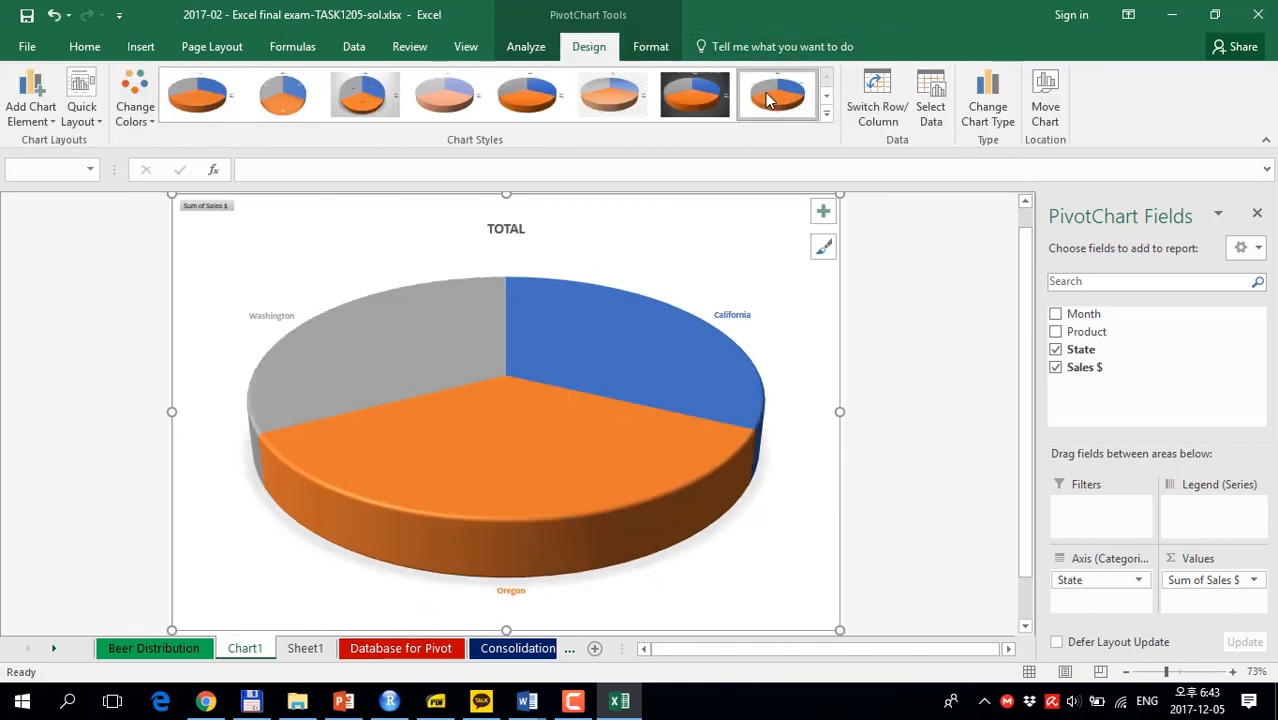
pyautogui.click(30, 46)
pyautogui.click(36, 36)
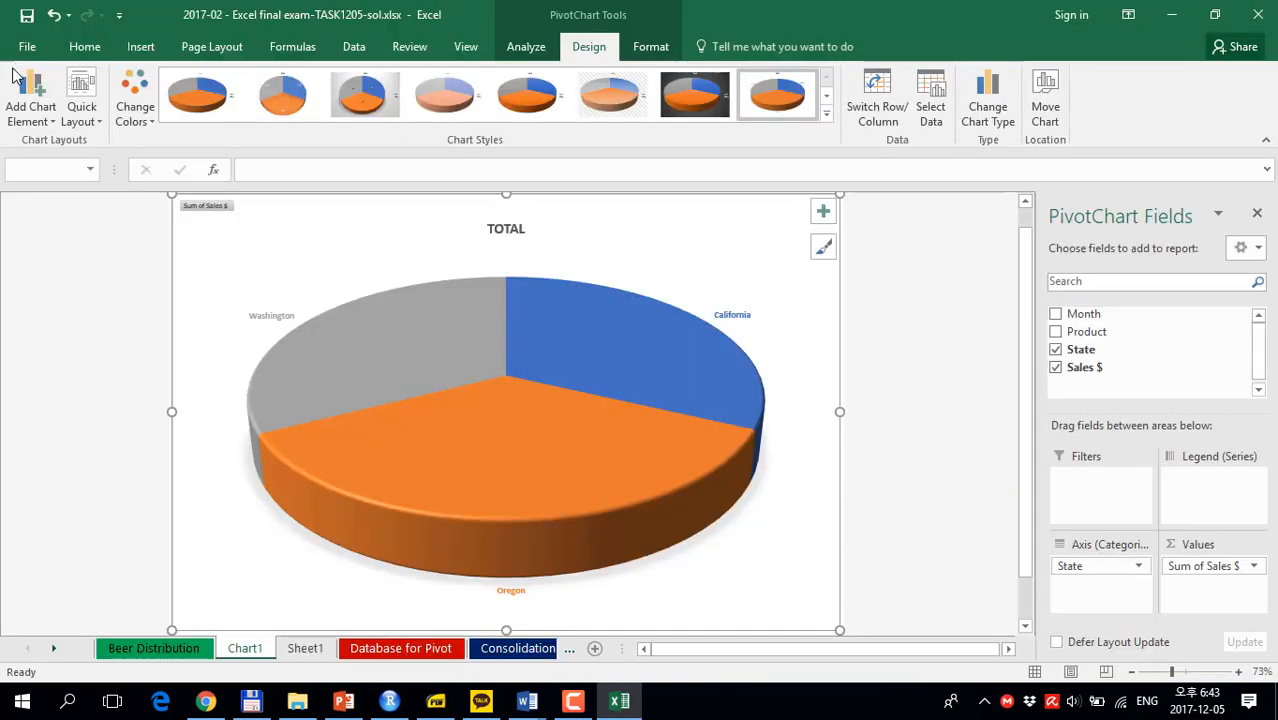
pyautogui.click(30, 100)
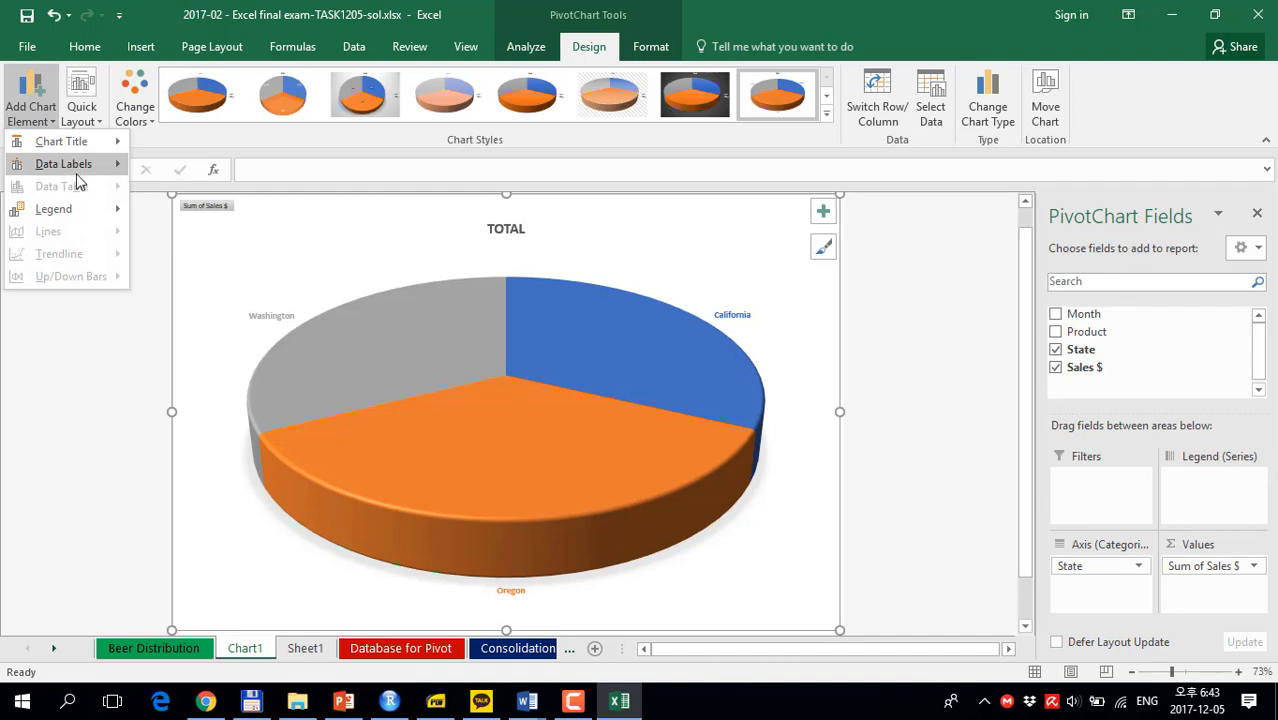
pyautogui.moveTo(72, 200)
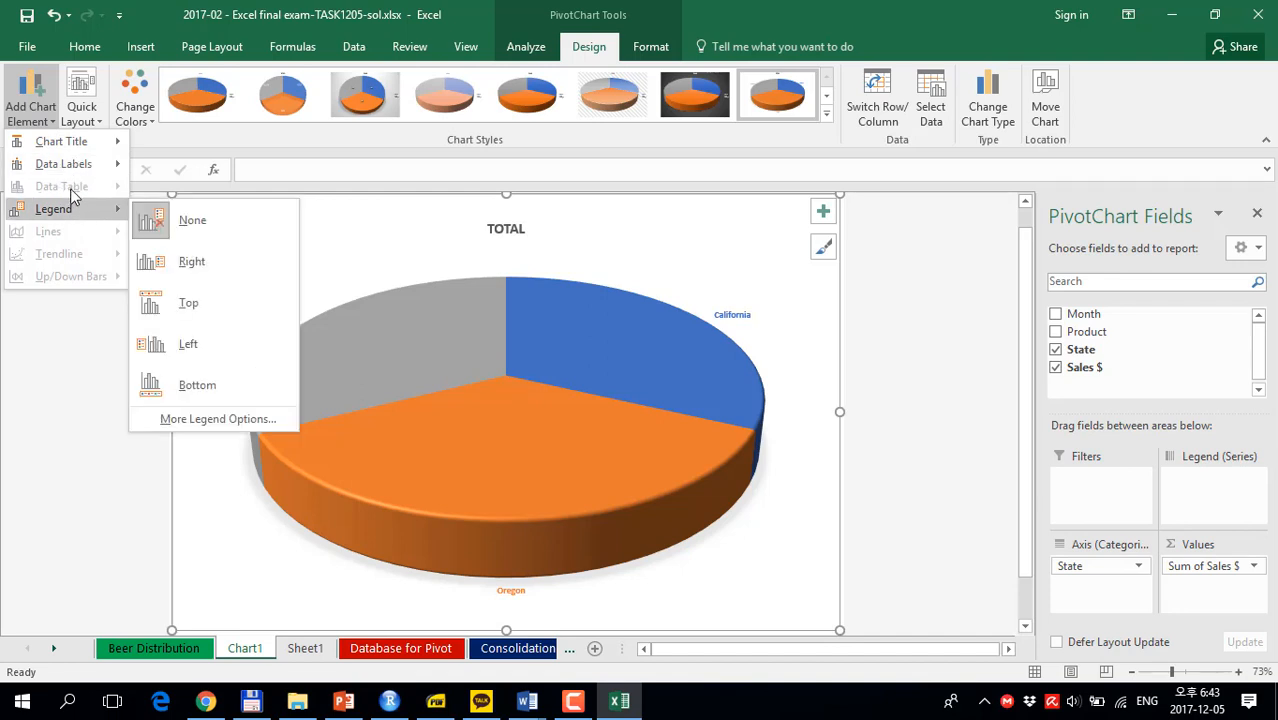
pyautogui.moveTo(84, 166)
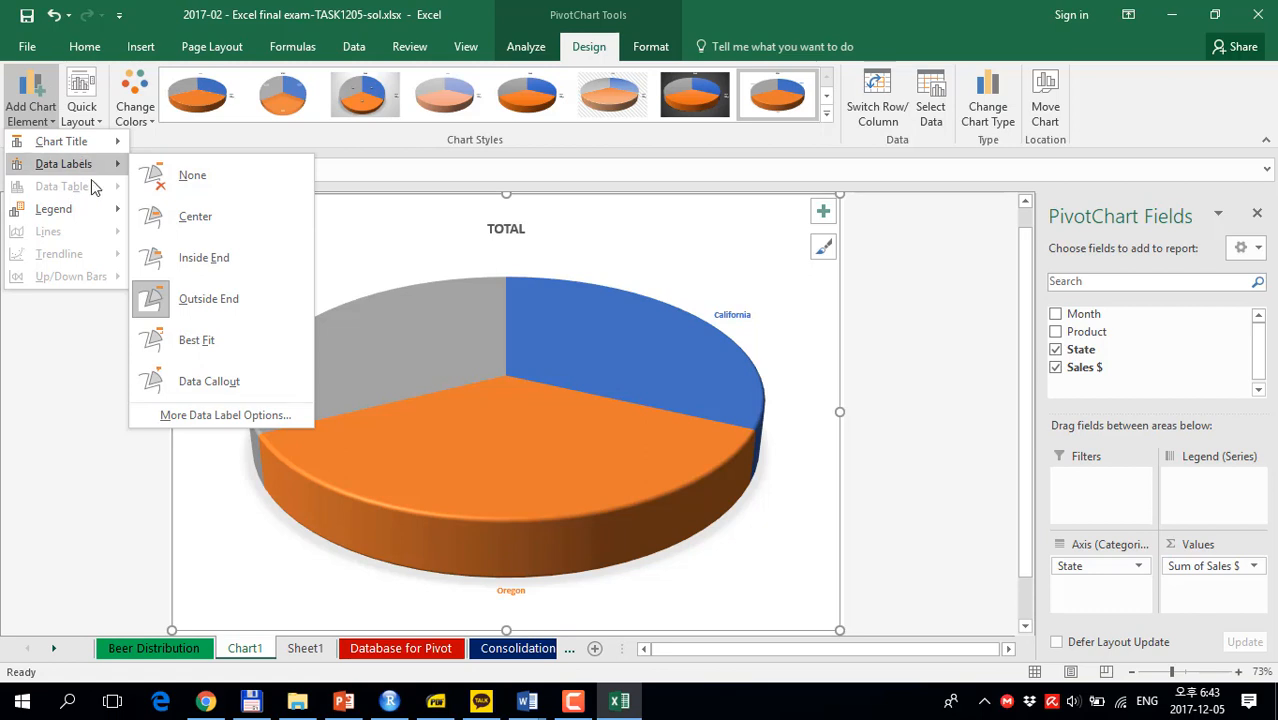
pyautogui.click(210, 398)
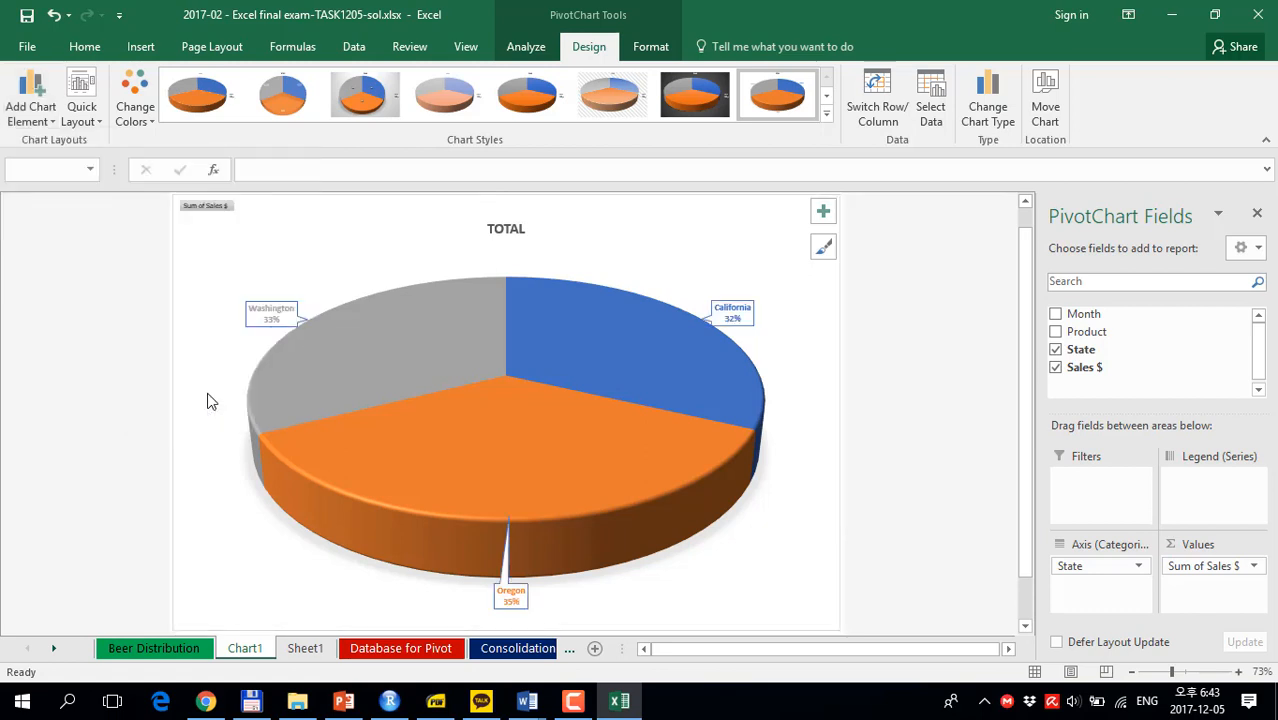
# Set the font size of all the pie chart's data callouts to 20.
pyautogui.click(281, 307)
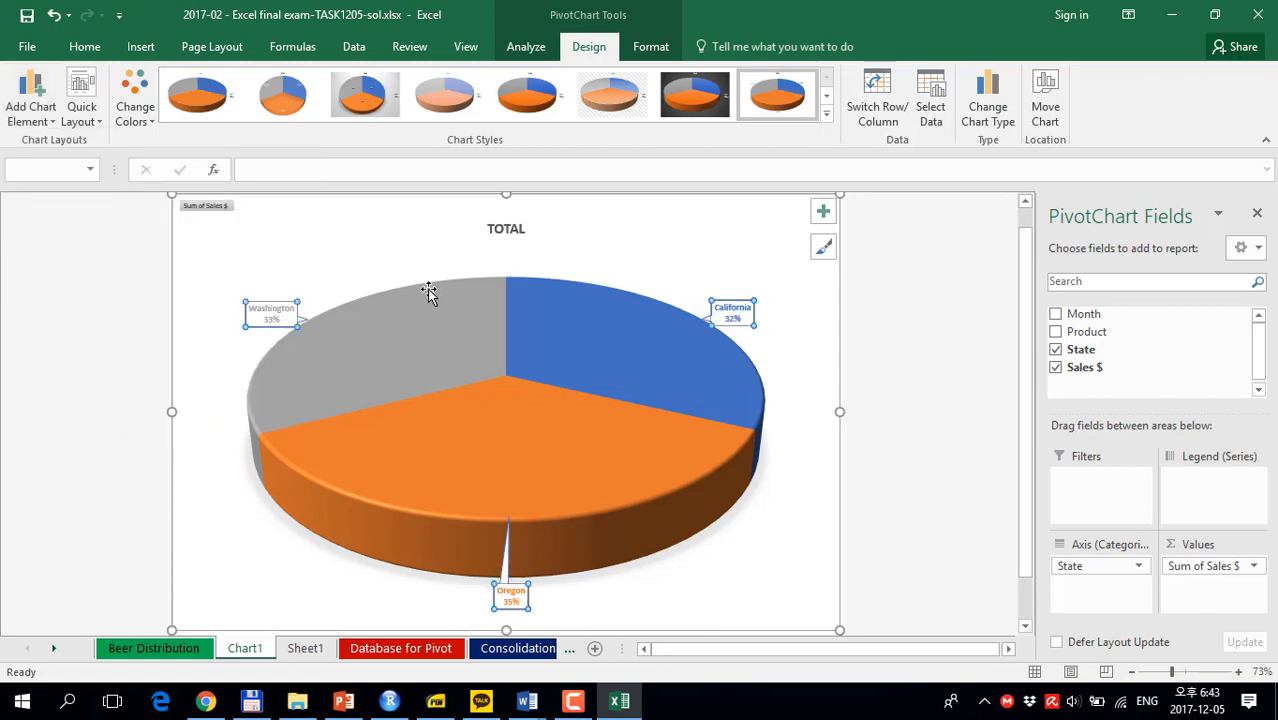
pyautogui.click(100, 45)
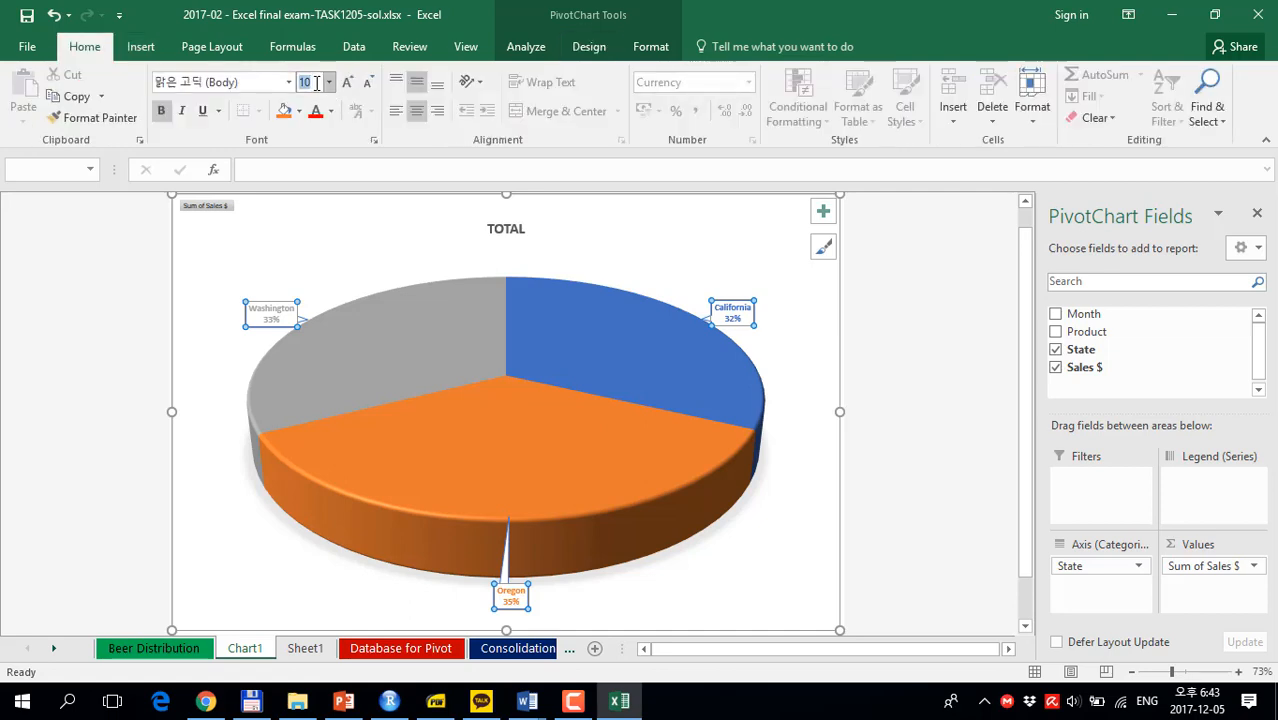
pyautogui.click(316, 83)
pyautogui.write('20')
pyautogui.press('Return')
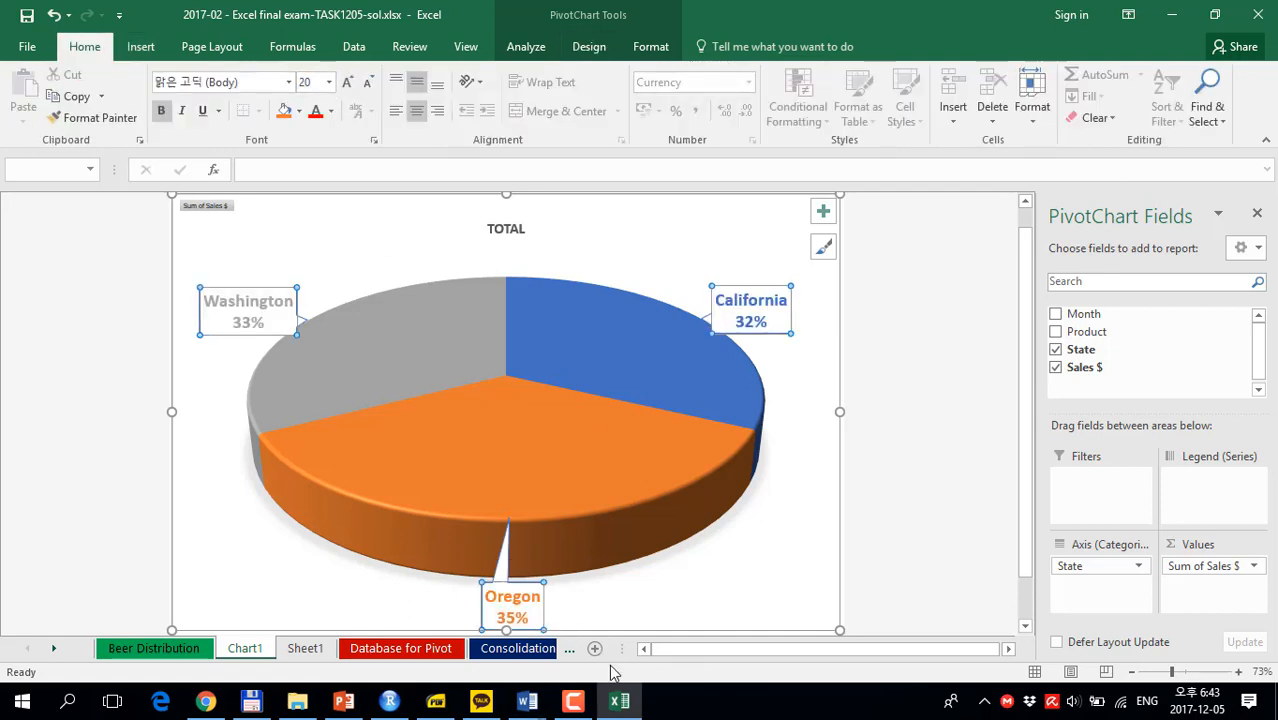
# Copy the title text "Proportion of Sales per State" from task 15 on the Database for Pivot sheet and delete it there.
pyautogui.click(432, 650)
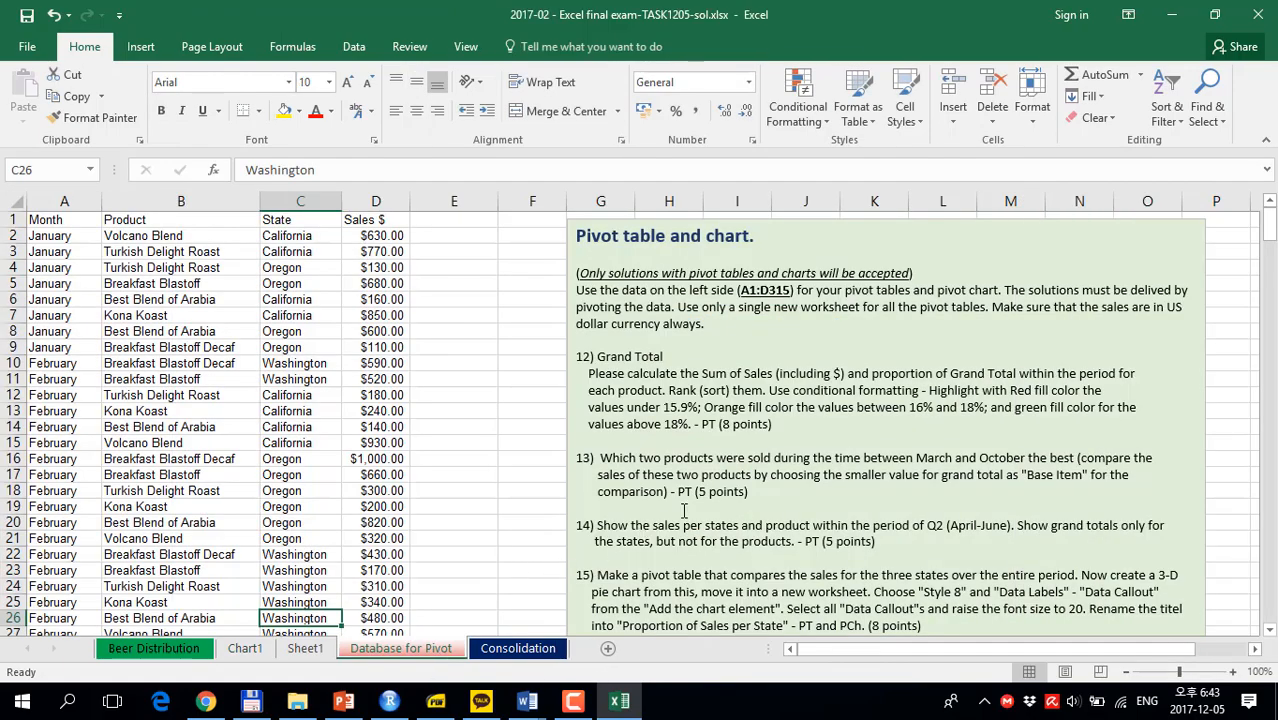
pyautogui.click(684, 511)
pyautogui.scroll(-2, 772, 469)
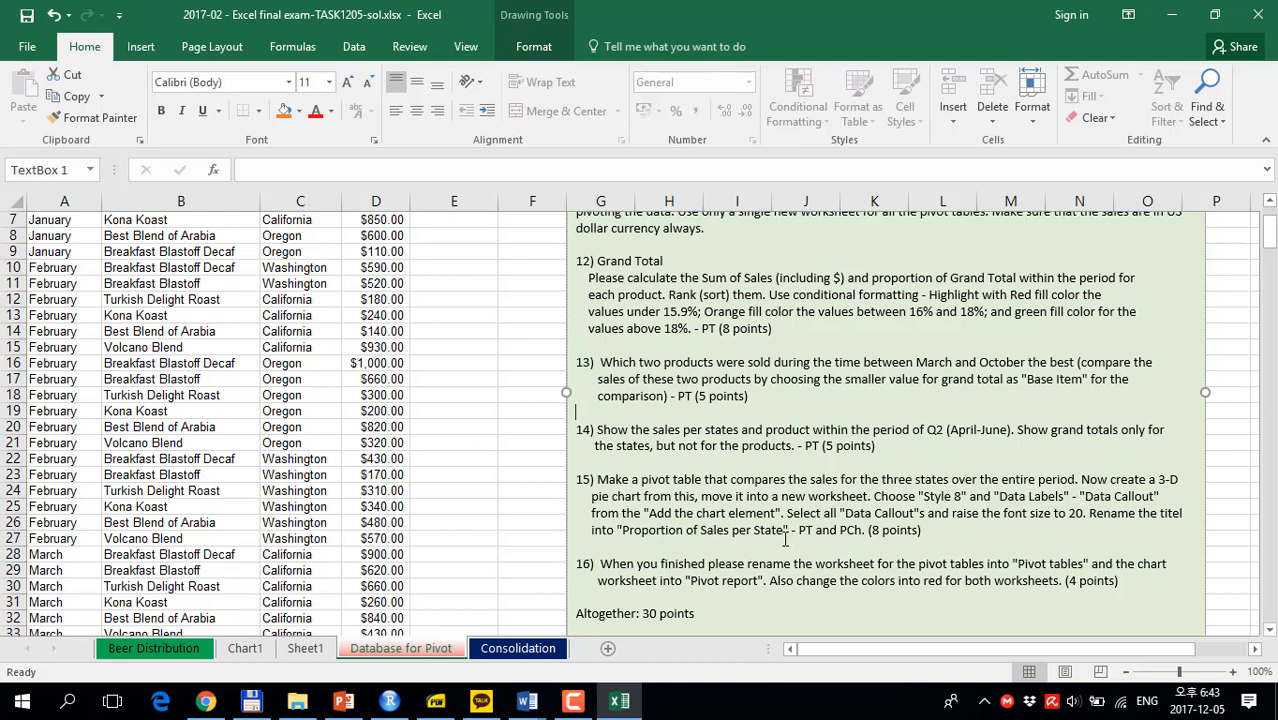
pyautogui.moveTo(784, 531); pyautogui.dragTo(623, 531)
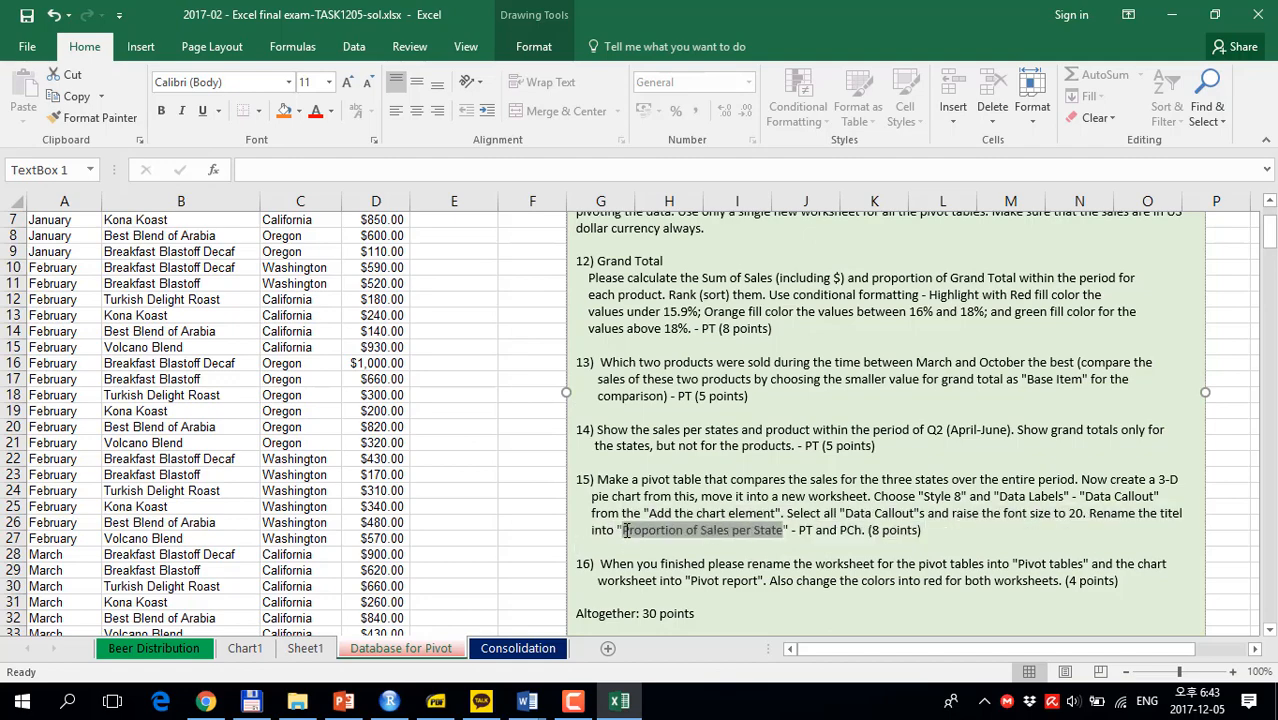
pyautogui.hotkey('ctrl', 'c')
pyautogui.press('Delete')
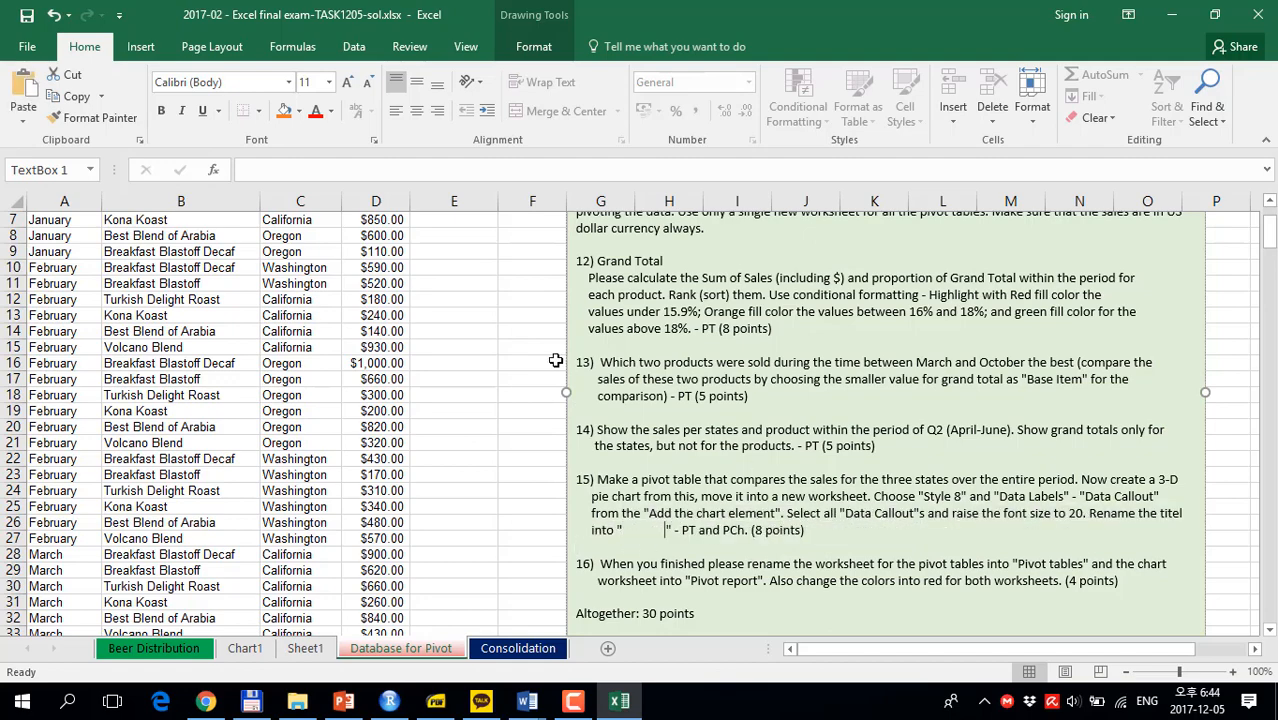
pyautogui.hotkey('alt', 'Tab')
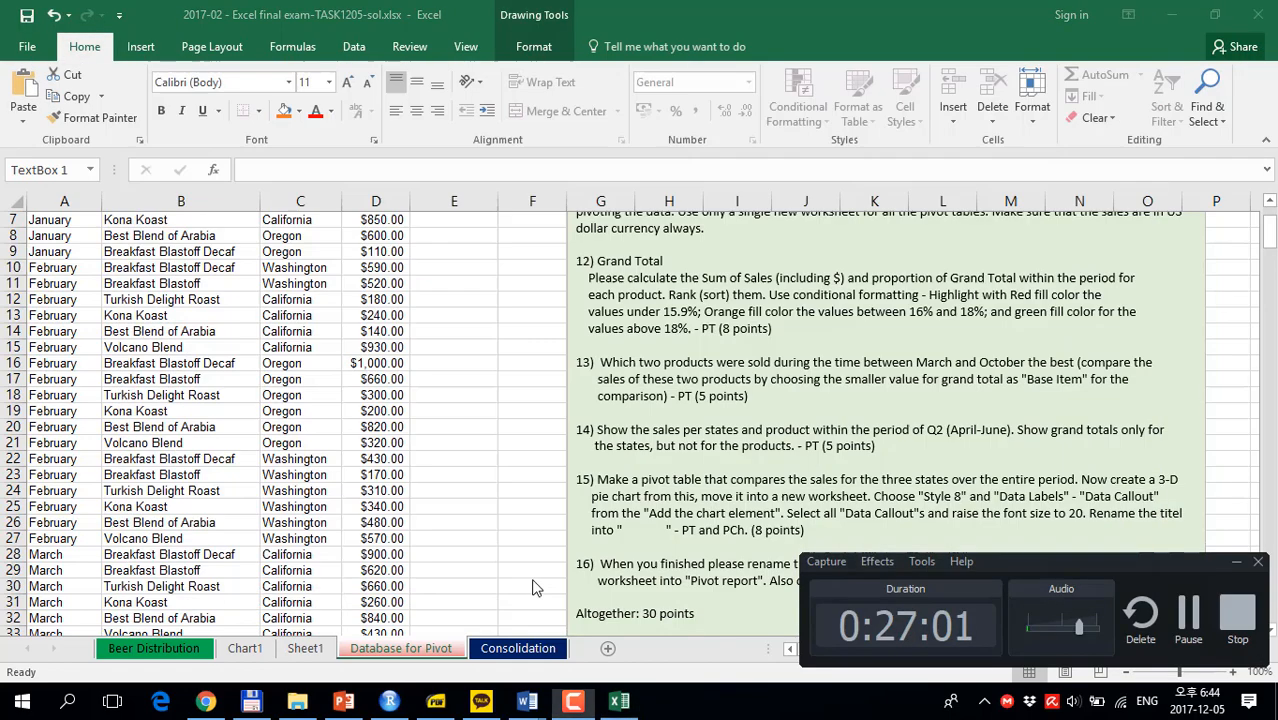
pyautogui.click(1235, 564)
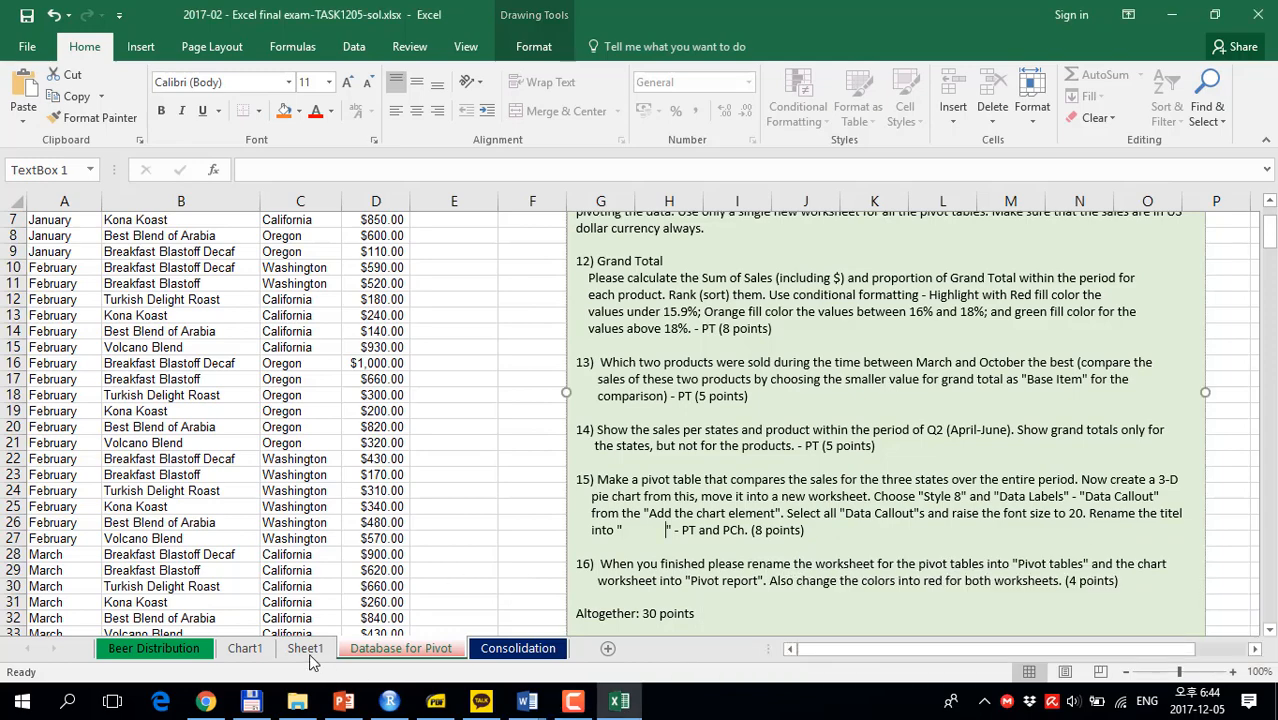
# Replace the pie chart's title on Chart1 with the copied text "Proportion of Sales per State".
pyautogui.click(236, 651)
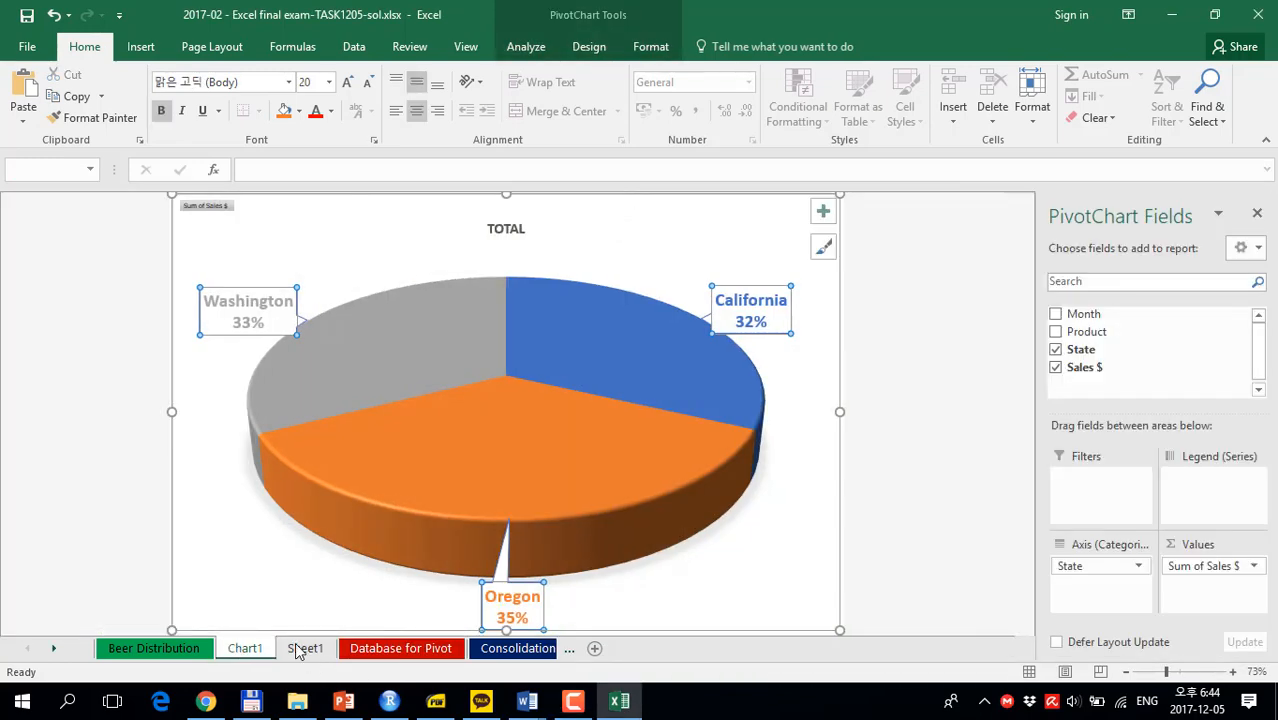
pyautogui.click(300, 650)
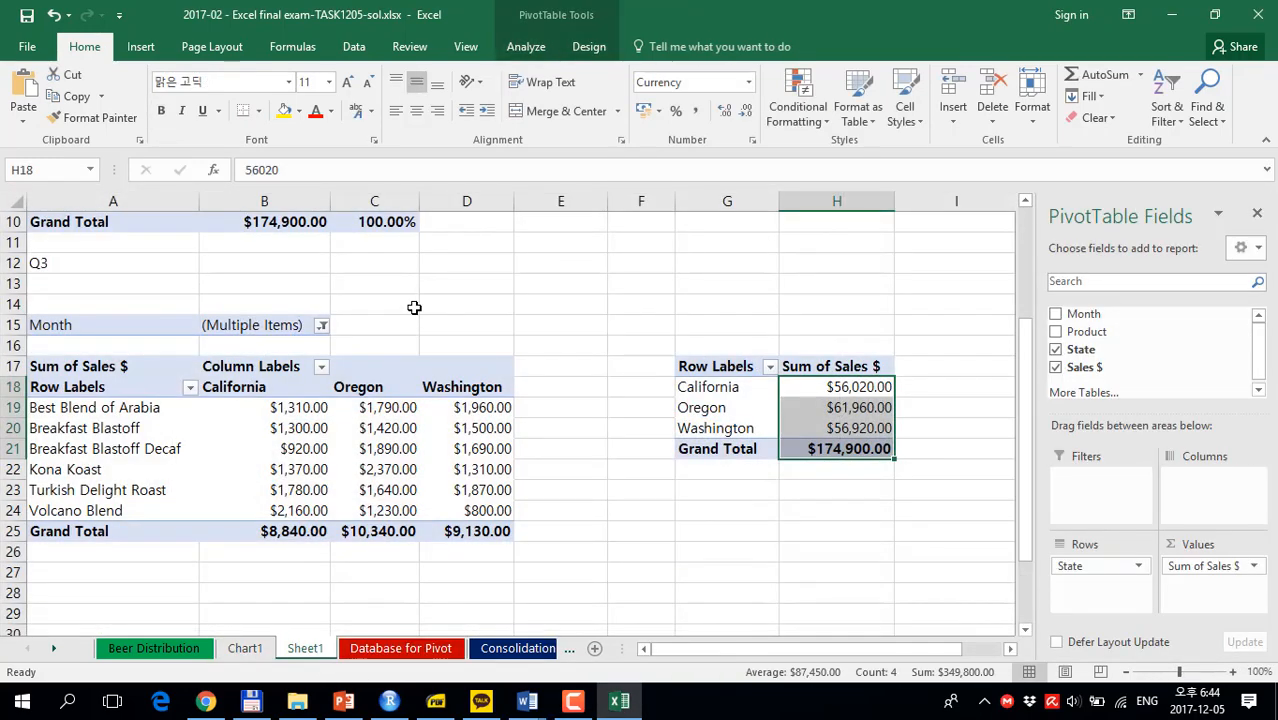
pyautogui.click(245, 648)
pyautogui.click(503, 228)
pyautogui.keyDown('ctrl'); pyautogui.scroll(2, 511, 226); pyautogui.keyUp('ctrl')
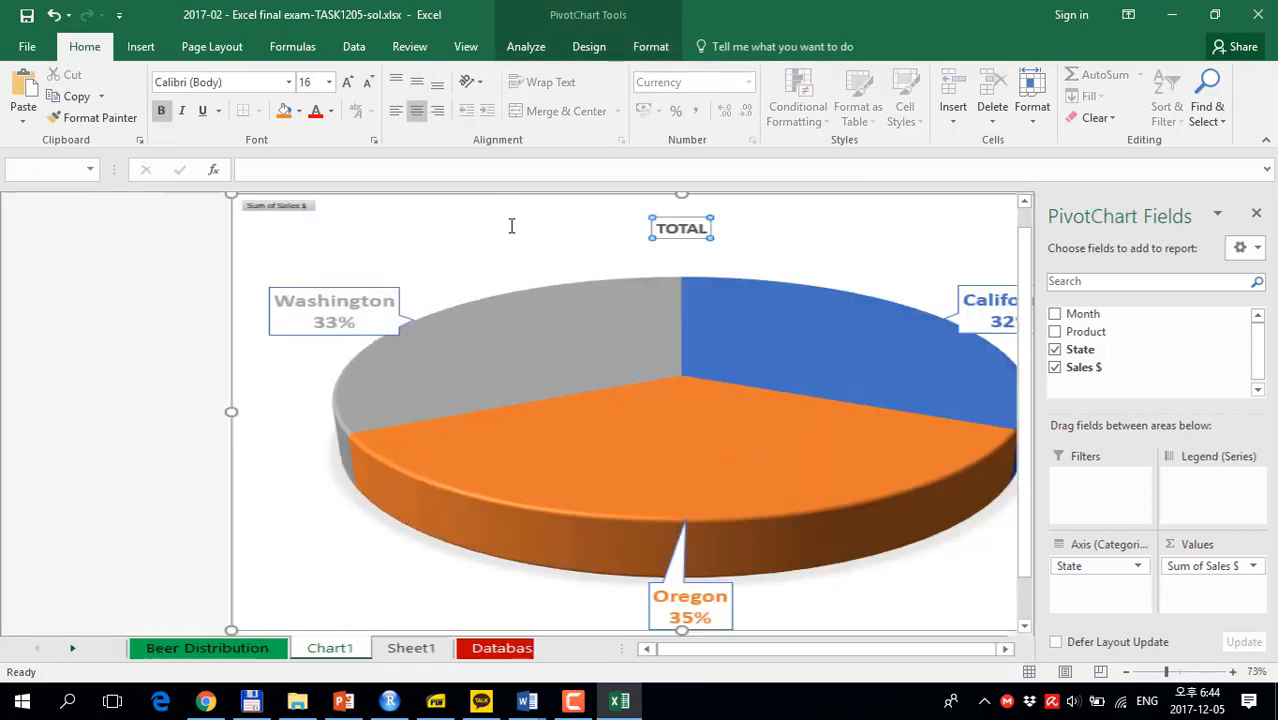
pyautogui.click(508, 224)
pyautogui.click(373, 232)
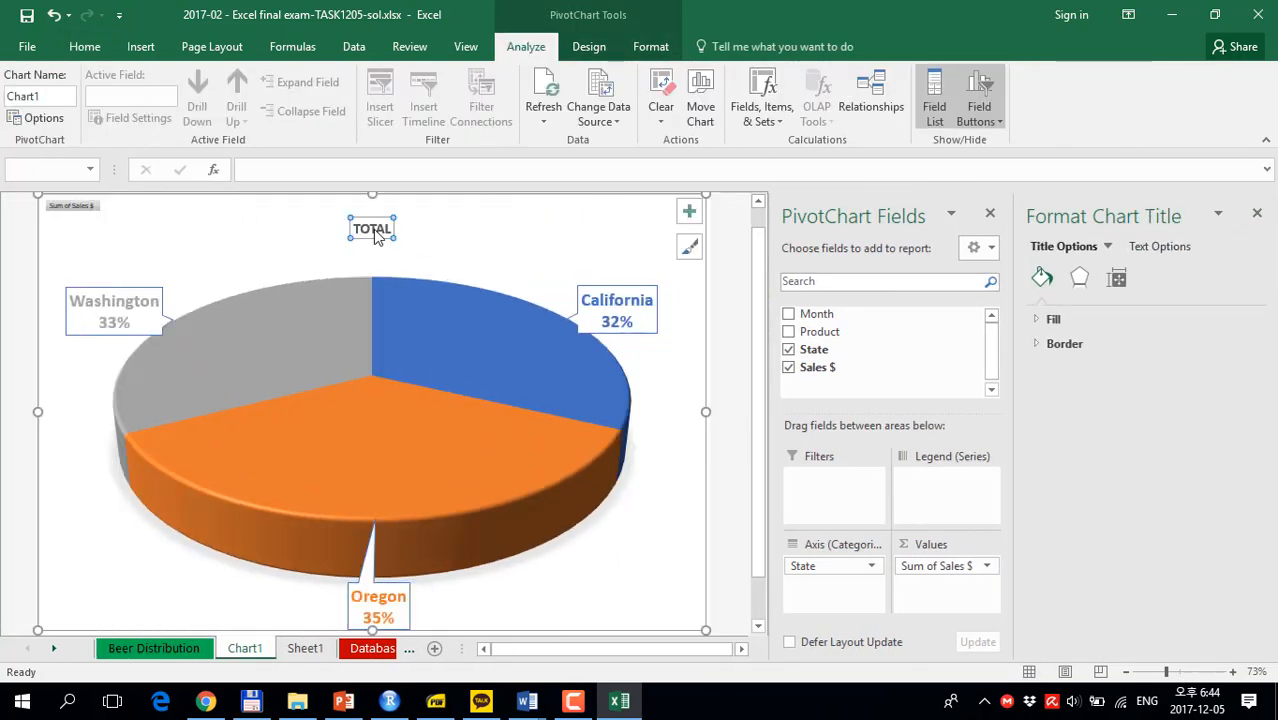
pyautogui.doubleClick(375, 230)
pyautogui.hotkey('ctrl', 'v')
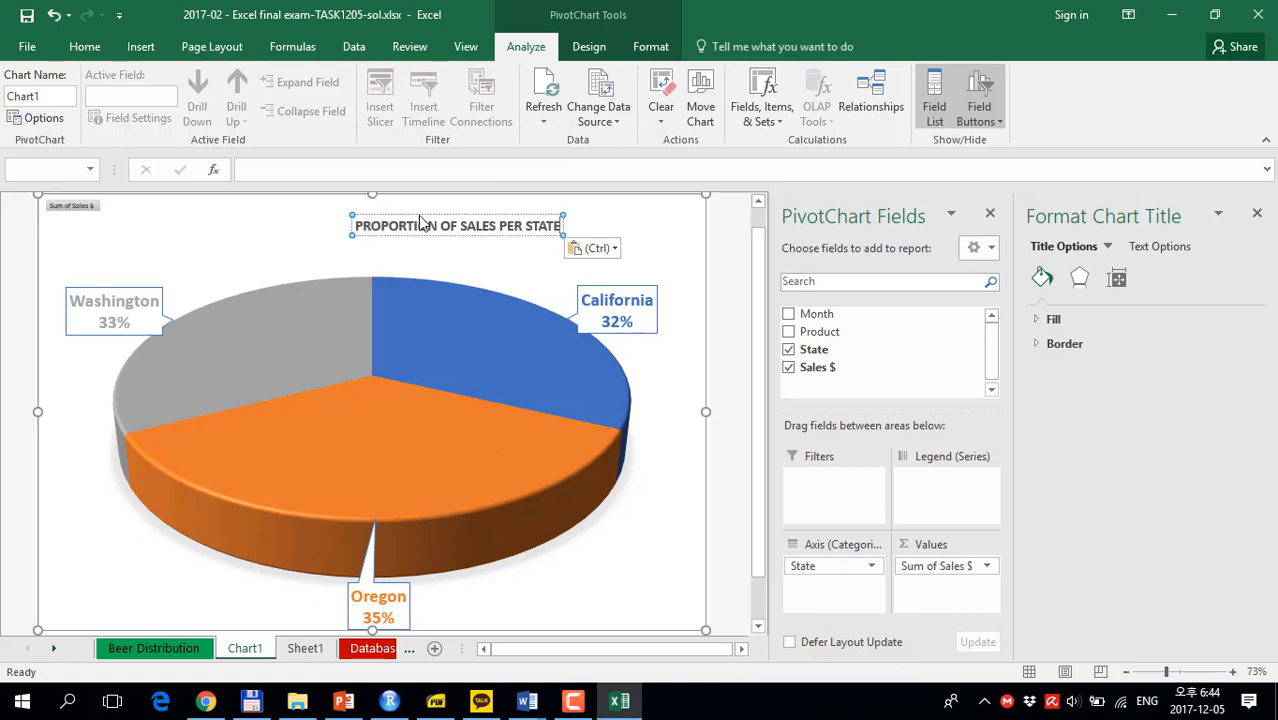
# Centre the title "PROPORTION OF SALES PER STATE" above the pie on Chart1.
pyautogui.click(640, 50)
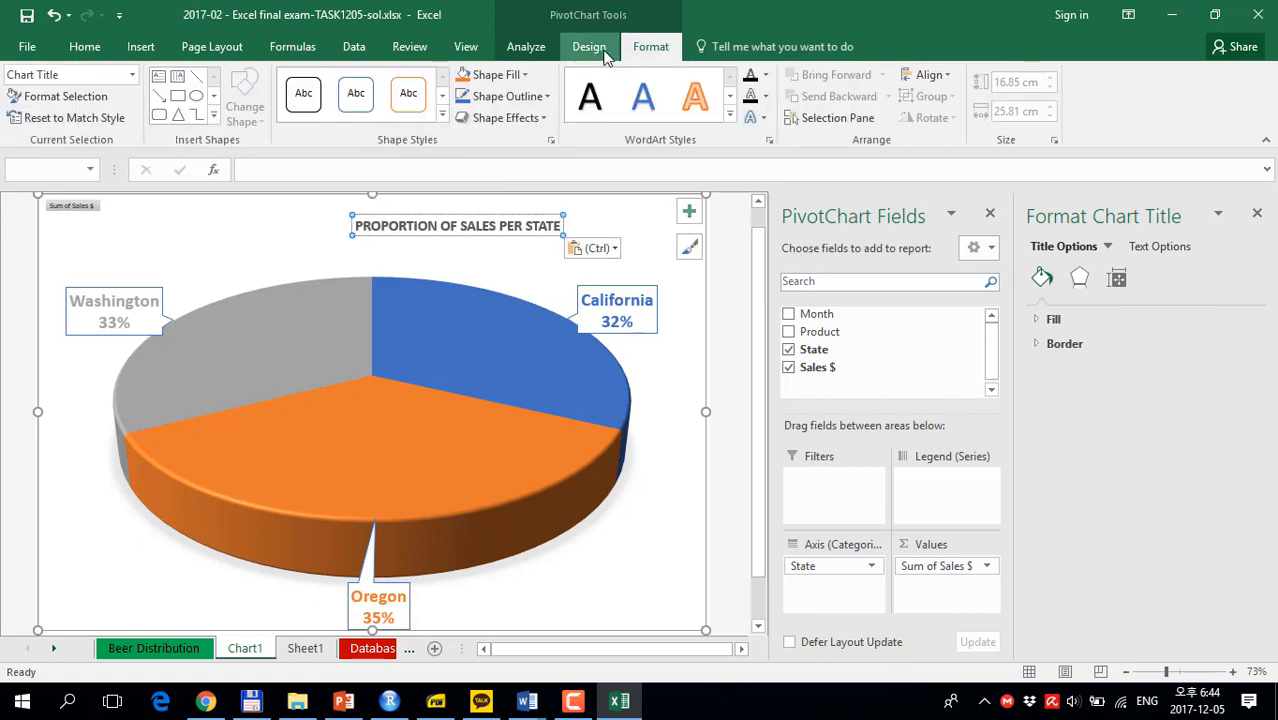
pyautogui.click(604, 54)
pyautogui.click(648, 50)
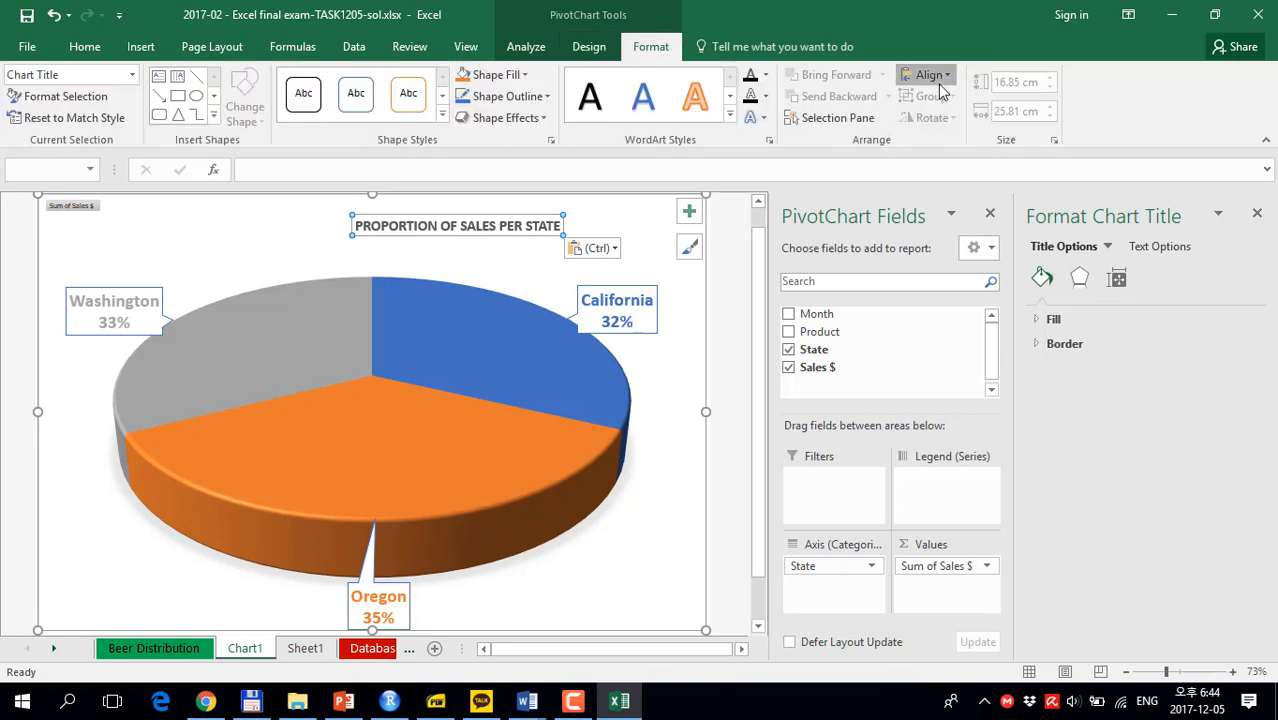
pyautogui.click(938, 83)
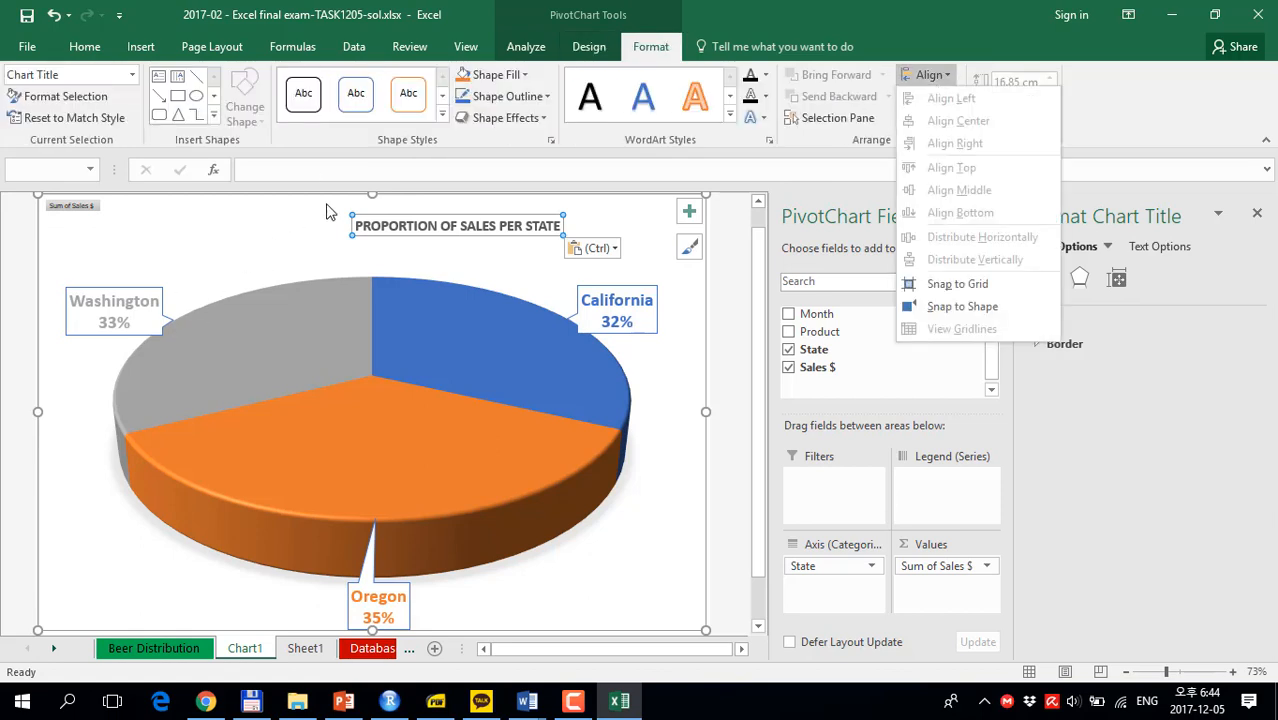
pyautogui.click(378, 227)
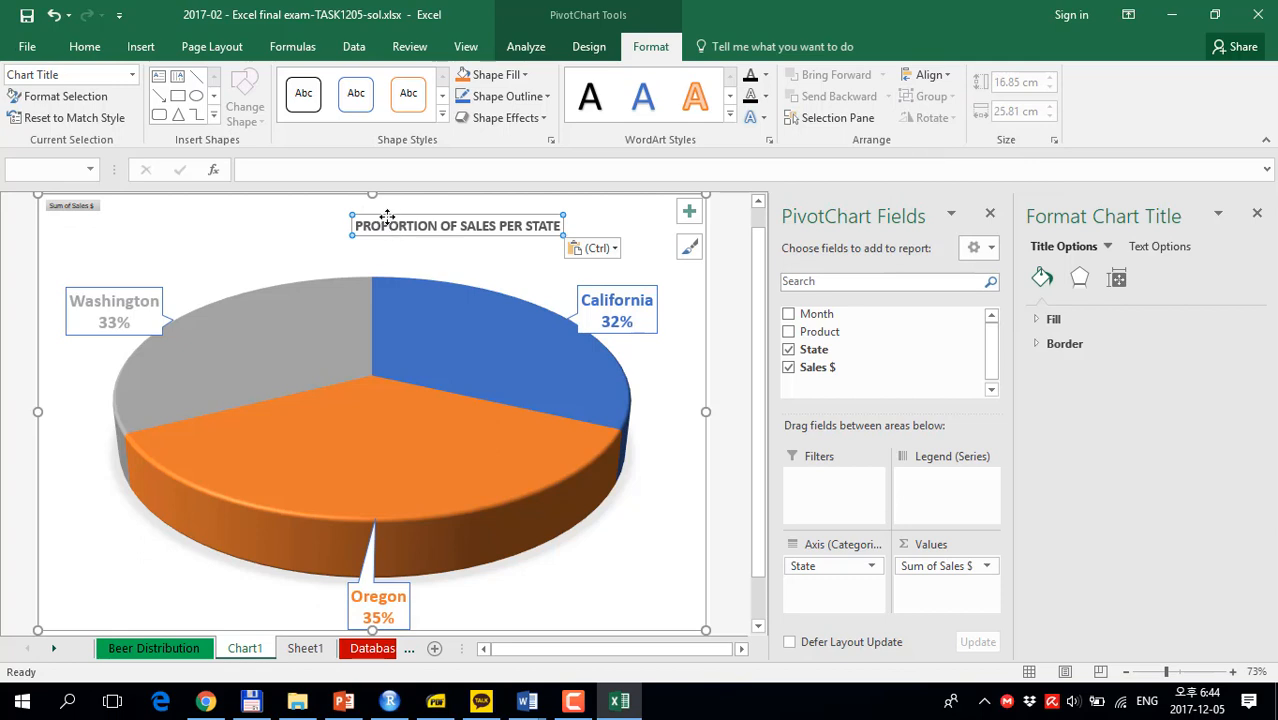
pyautogui.moveTo(387, 217); pyautogui.dragTo(324, 217)
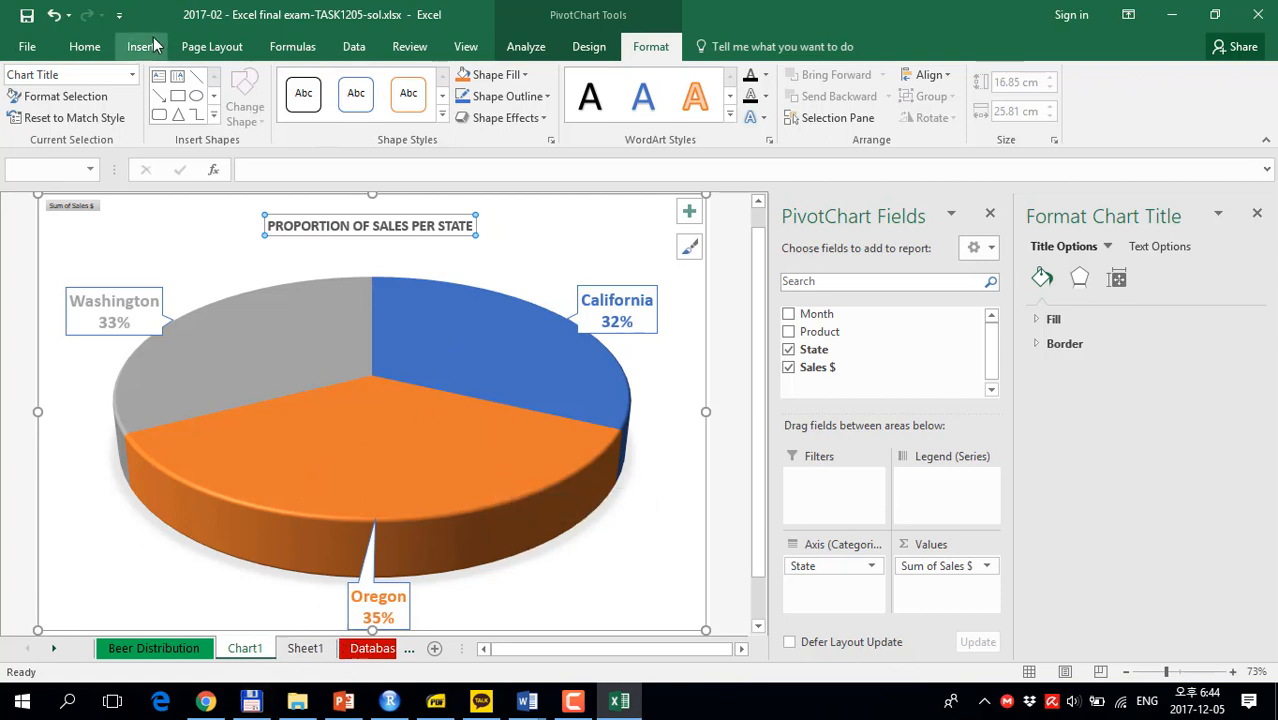
# Set the font size of the pie chart's title to 20.
pyautogui.click(85, 46)
pyautogui.click(348, 84)
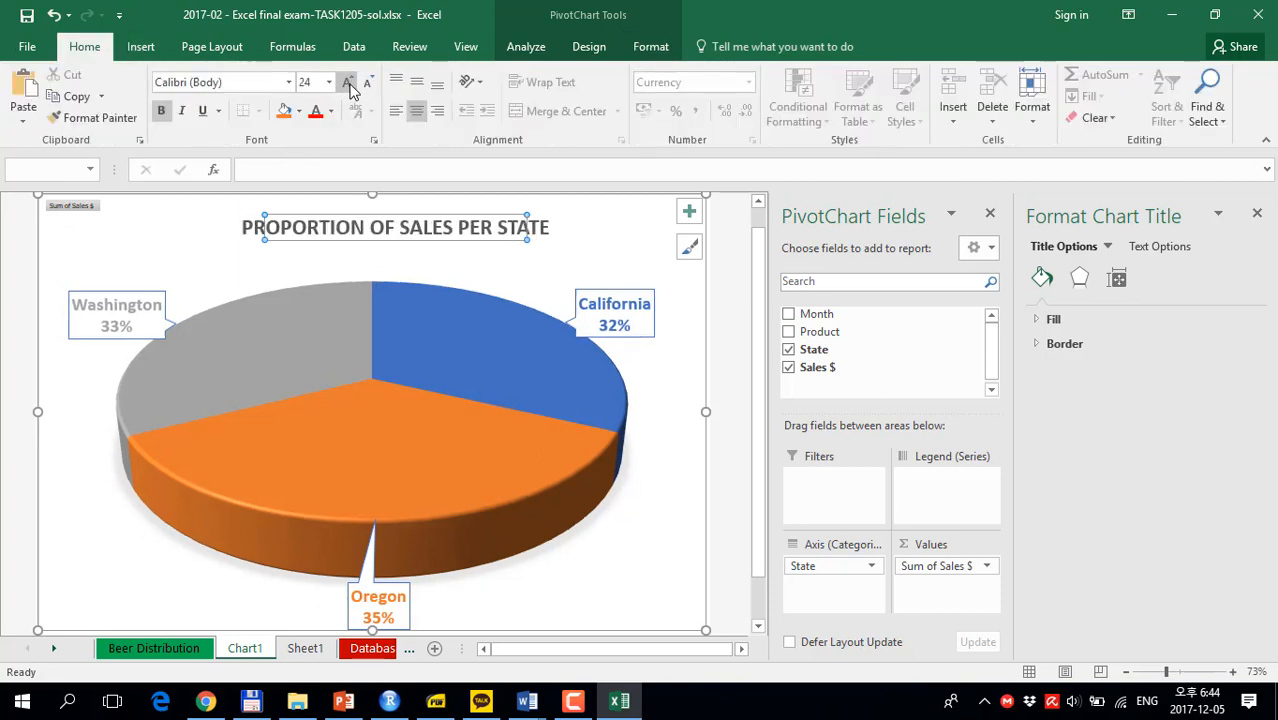
pyautogui.click(348, 84)
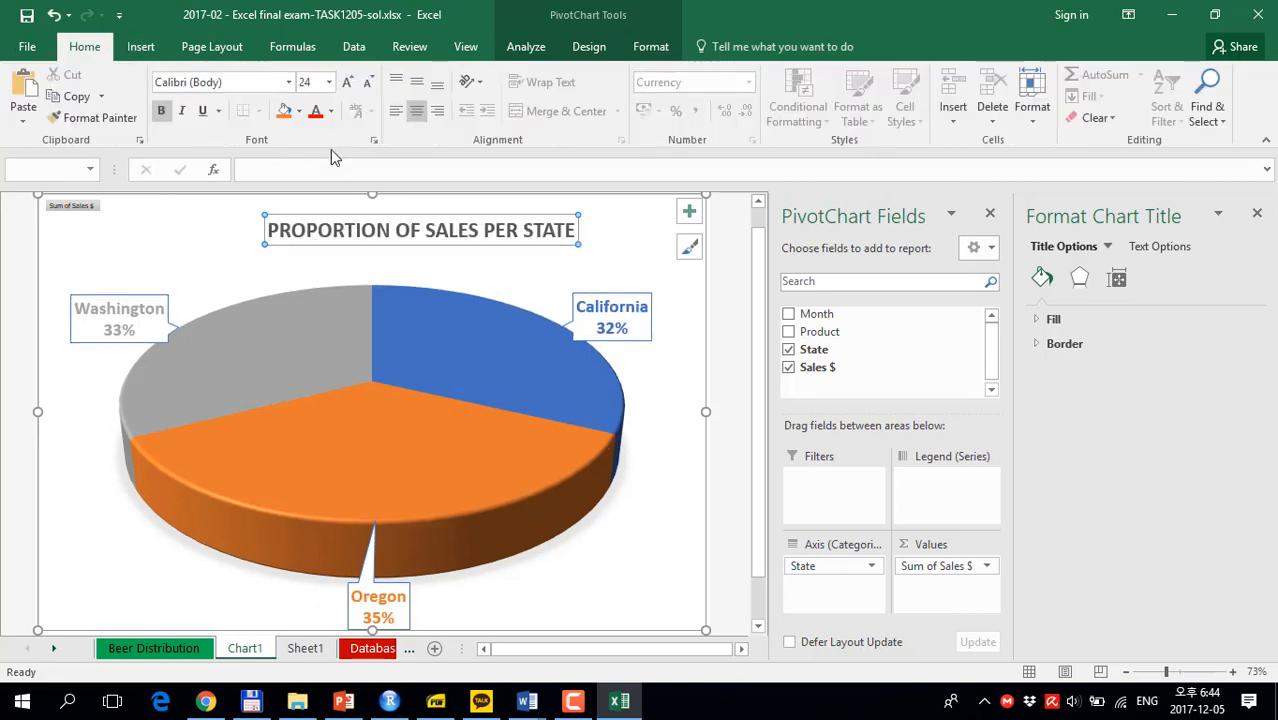
pyautogui.click(368, 82)
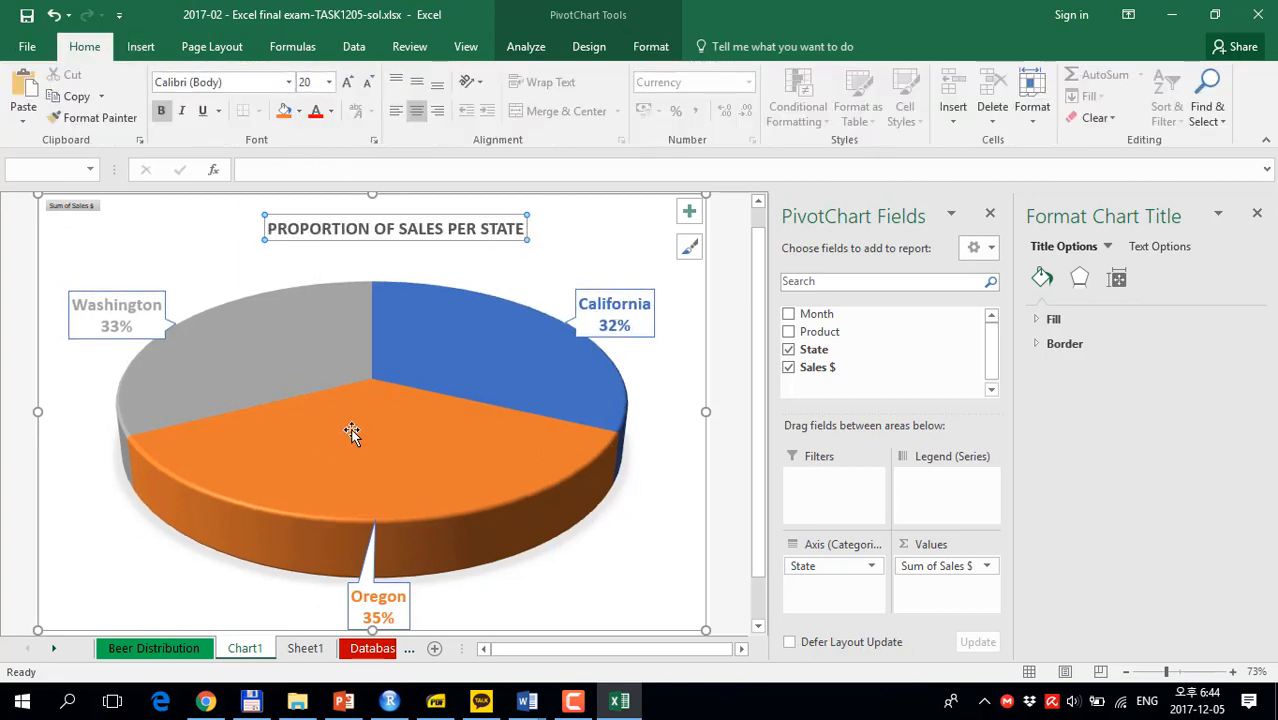
# Undo the last font size change of the pie chart's title and redo it.
pyautogui.click(305, 652)
pyautogui.click(242, 652)
pyautogui.click(409, 648)
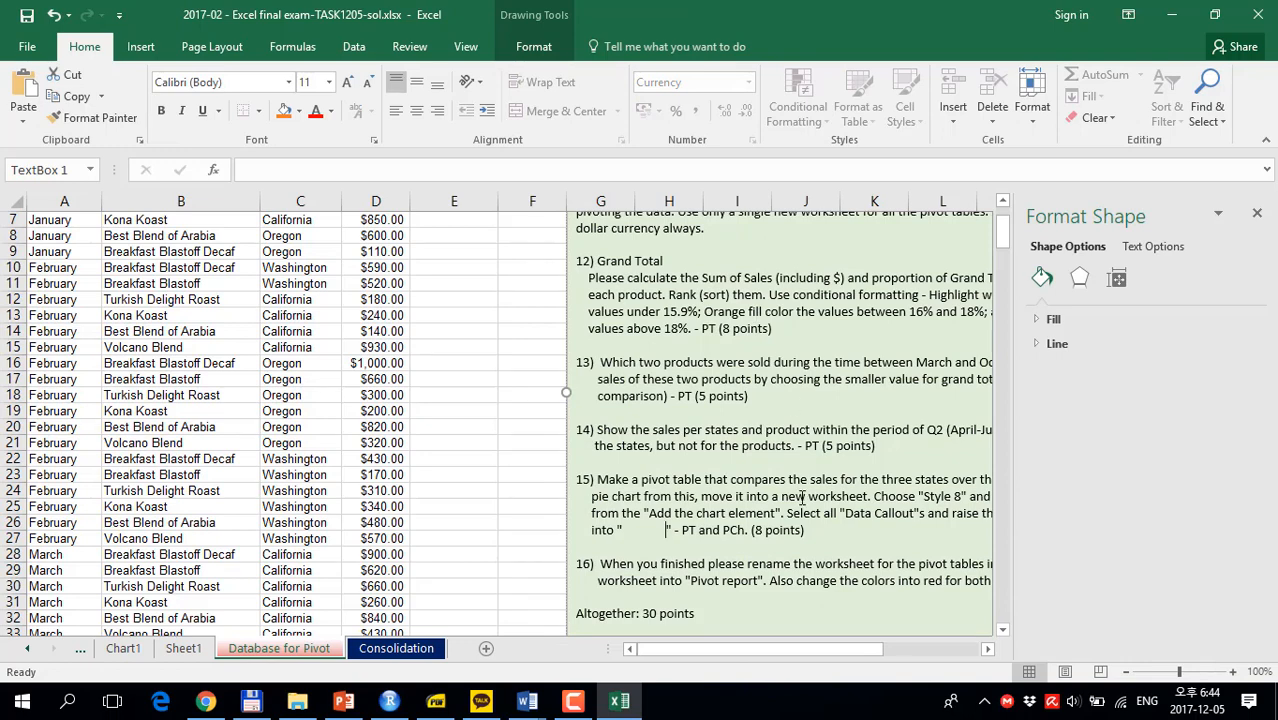
pyautogui.click(54, 14)
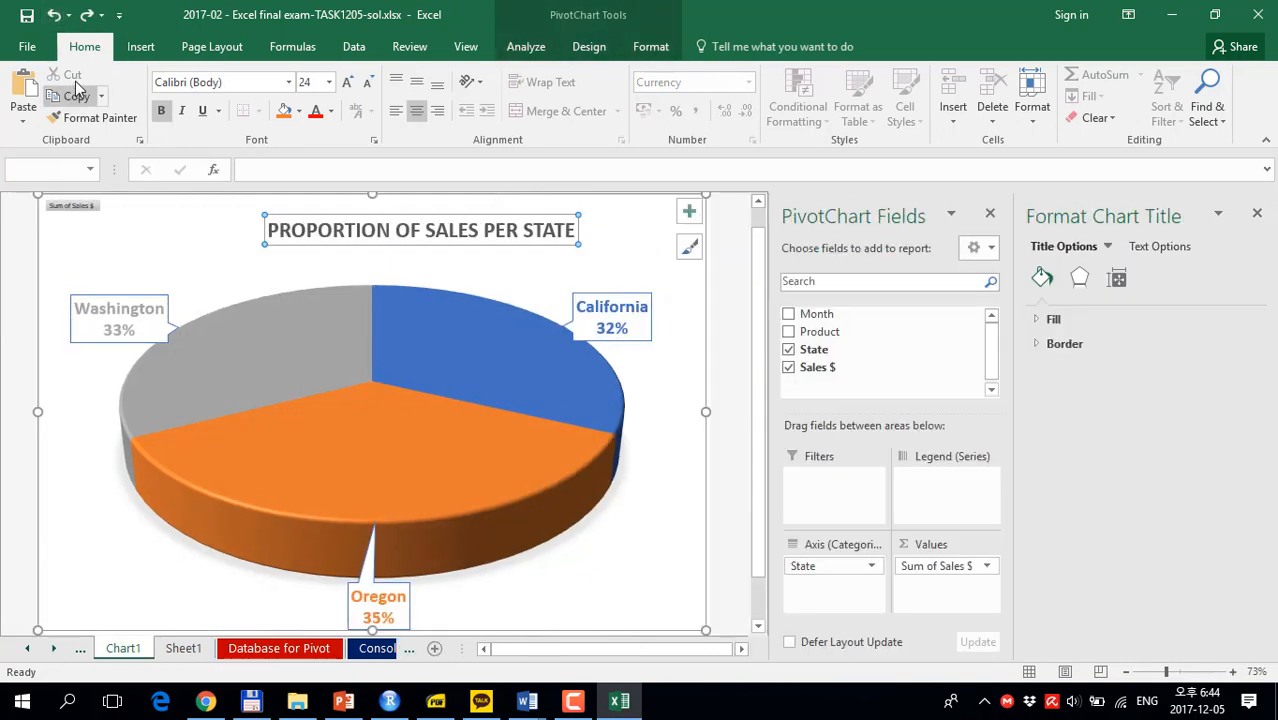
pyautogui.click(85, 14)
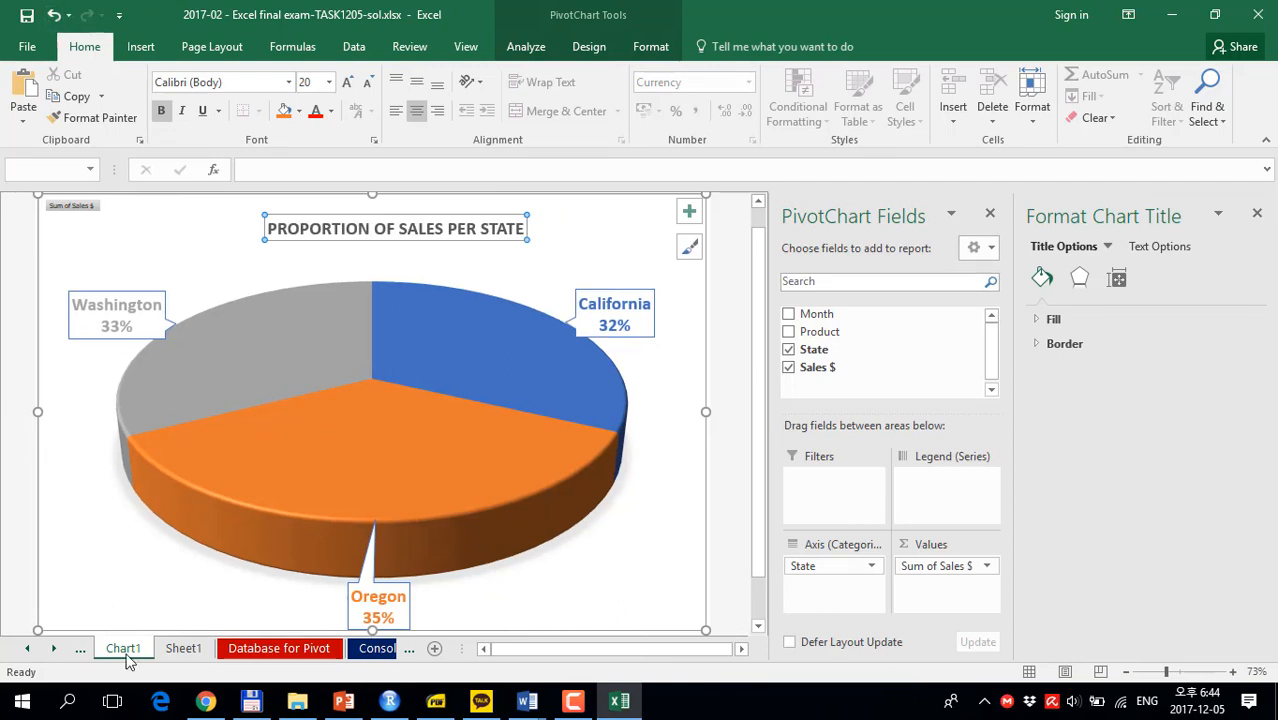
# Look through the workbook's sheets and examine the full task 16 instructions on the Database for Pivot sheet.
pyautogui.click(392, 648)
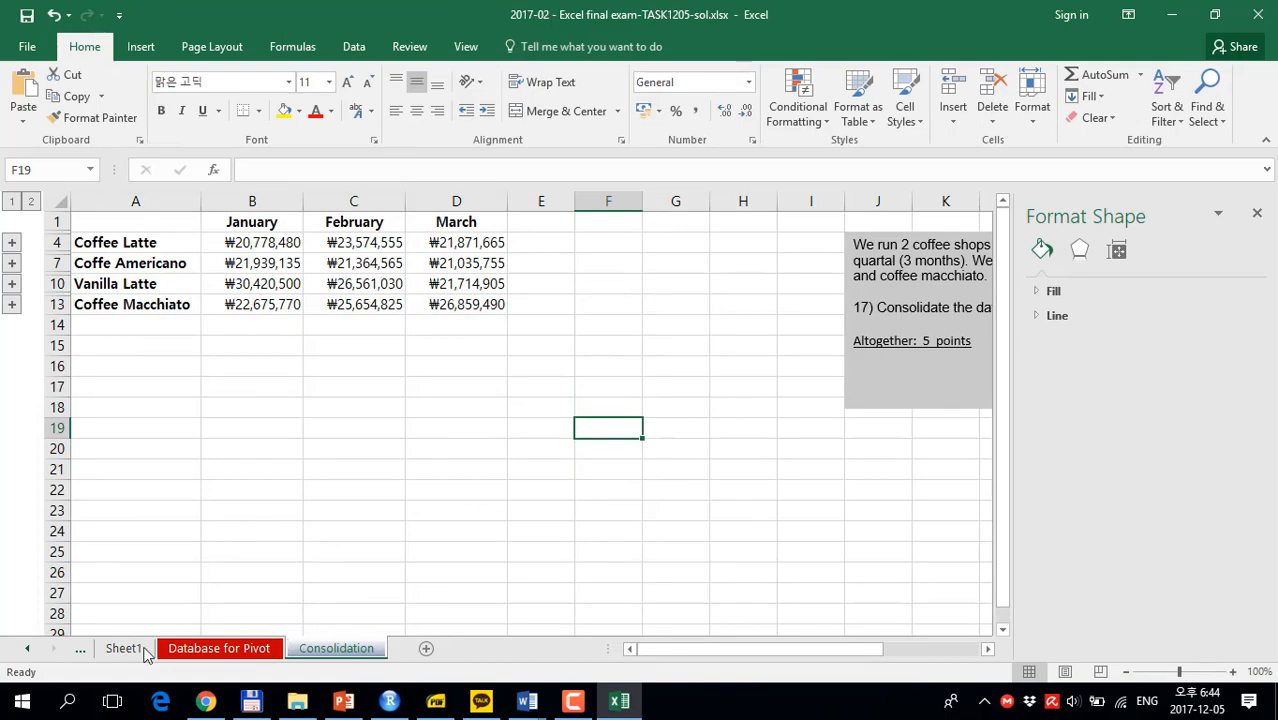
pyautogui.click(138, 650)
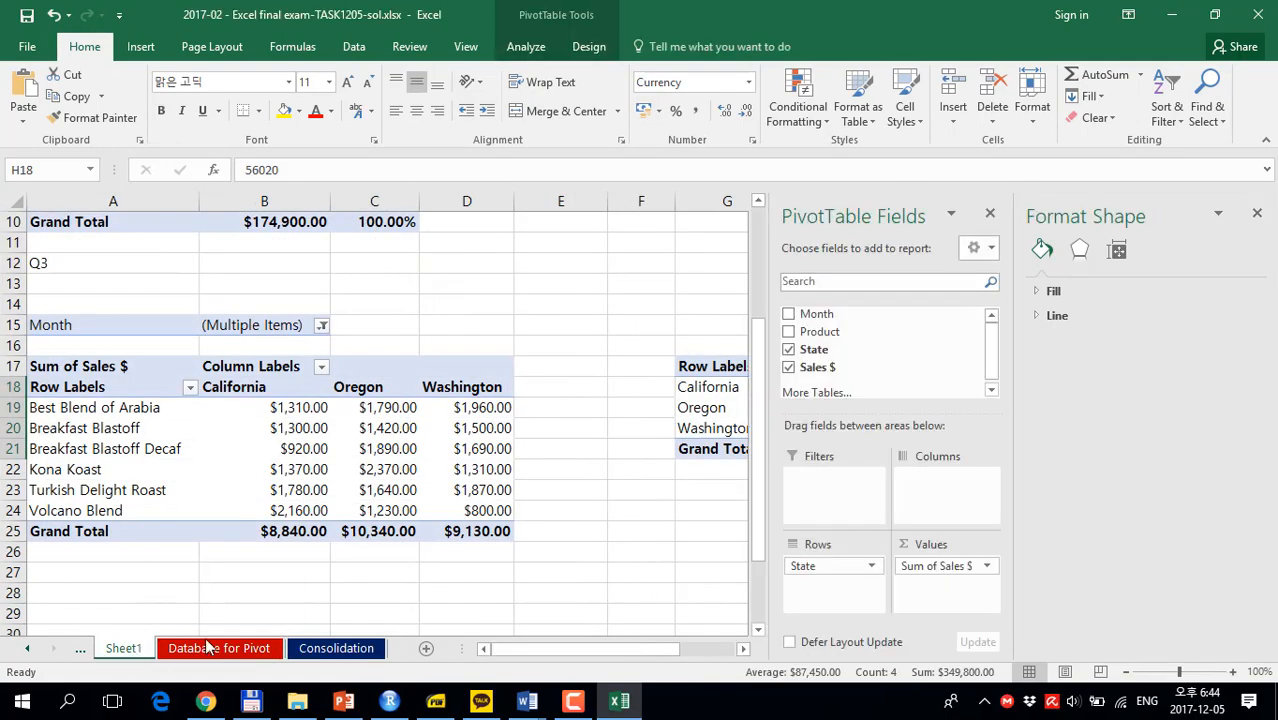
pyautogui.click(207, 648)
pyautogui.click(118, 650)
pyautogui.click(82, 650)
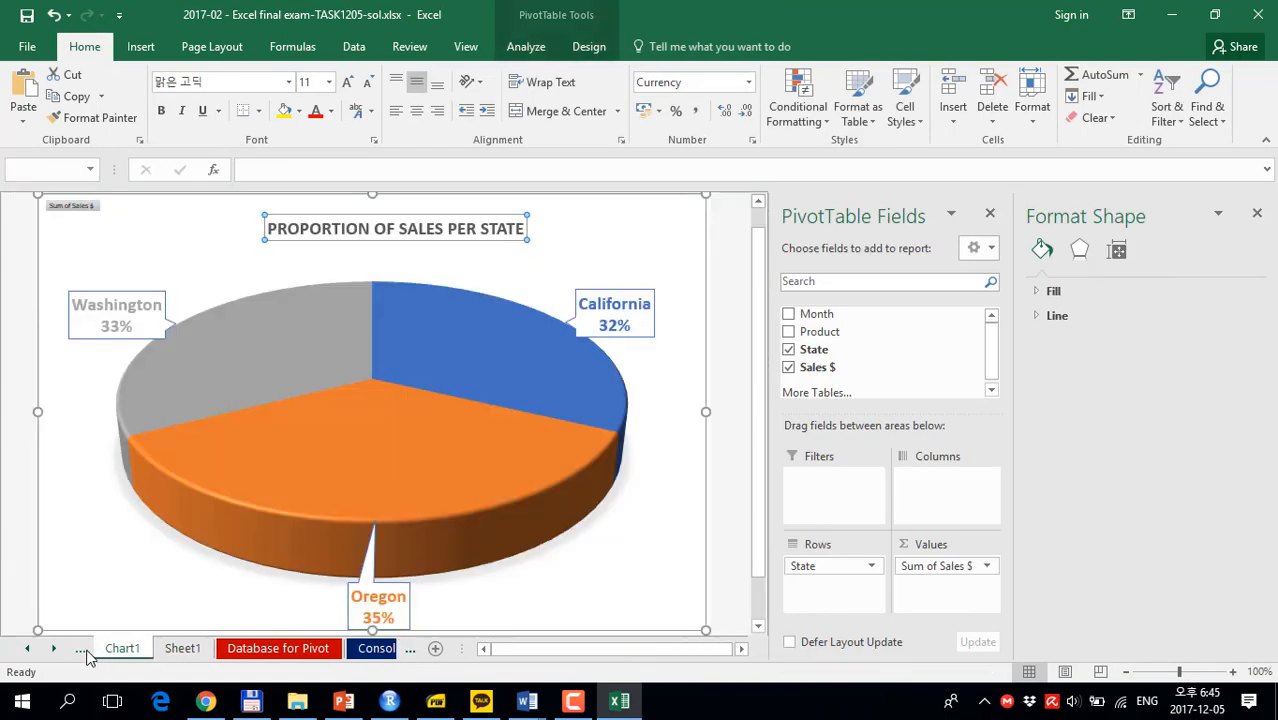
pyautogui.click(178, 648)
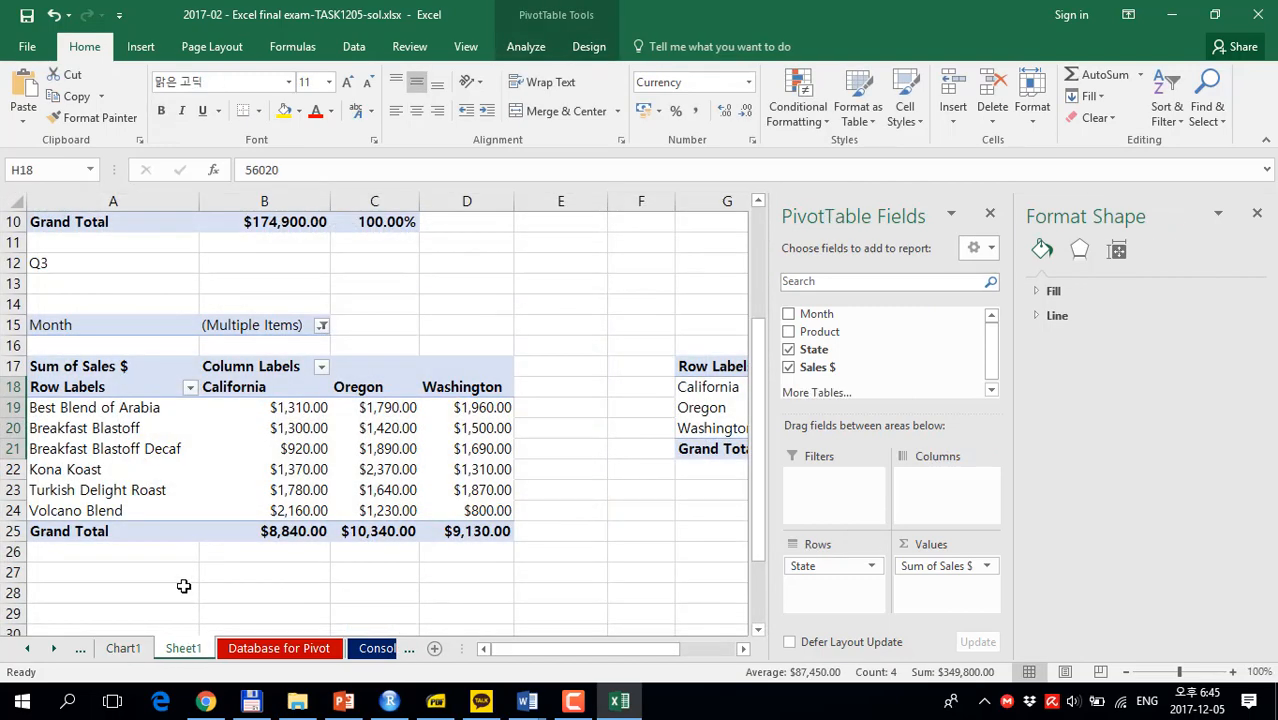
pyautogui.click(123, 648)
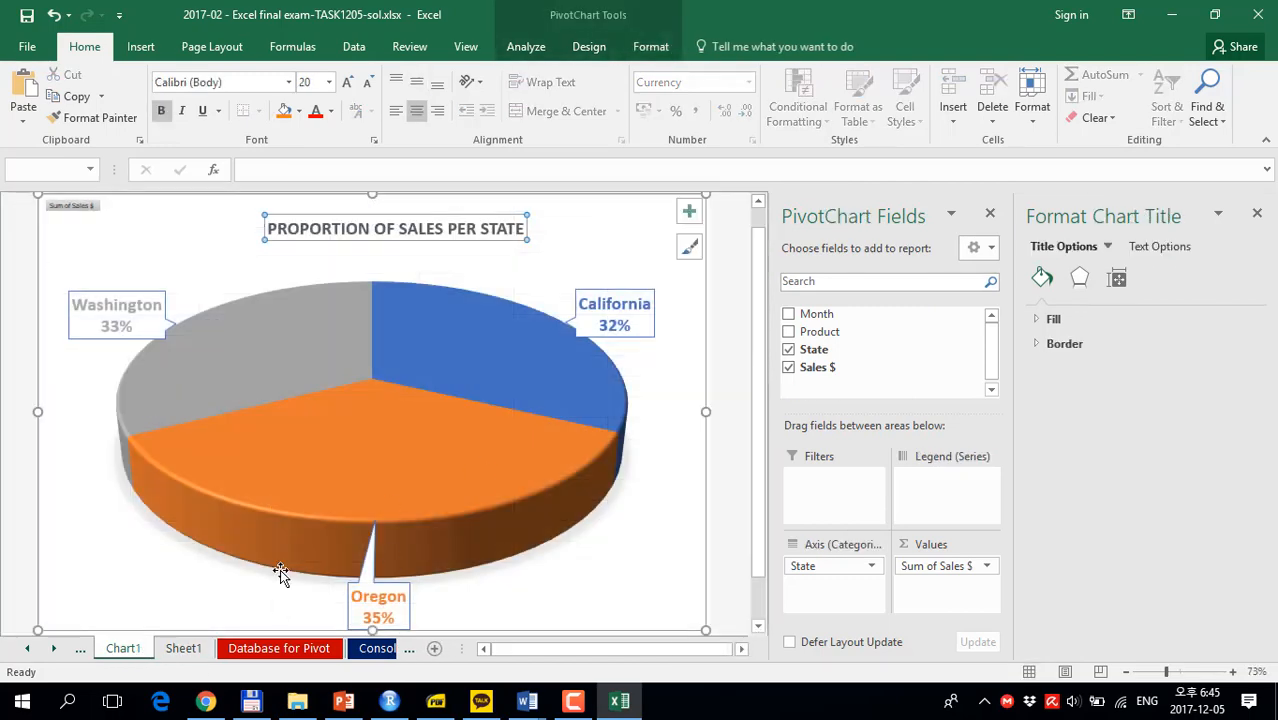
pyautogui.click(82, 649)
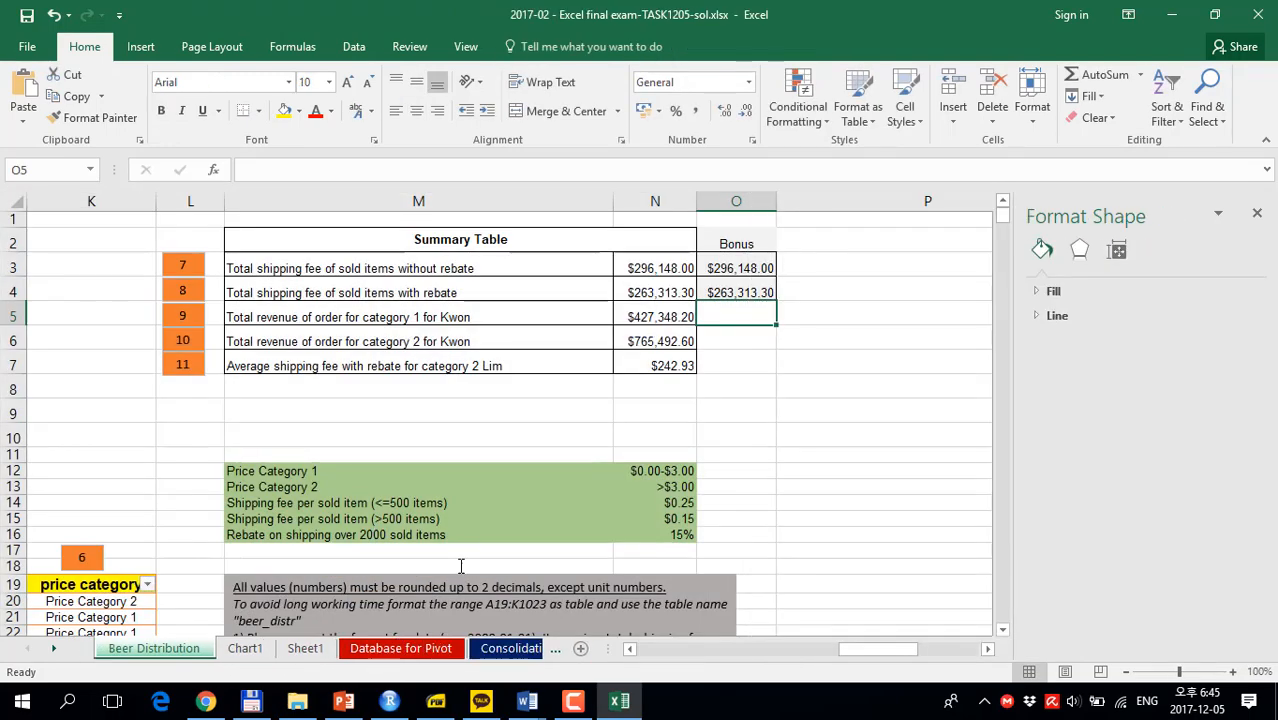
pyautogui.click(404, 649)
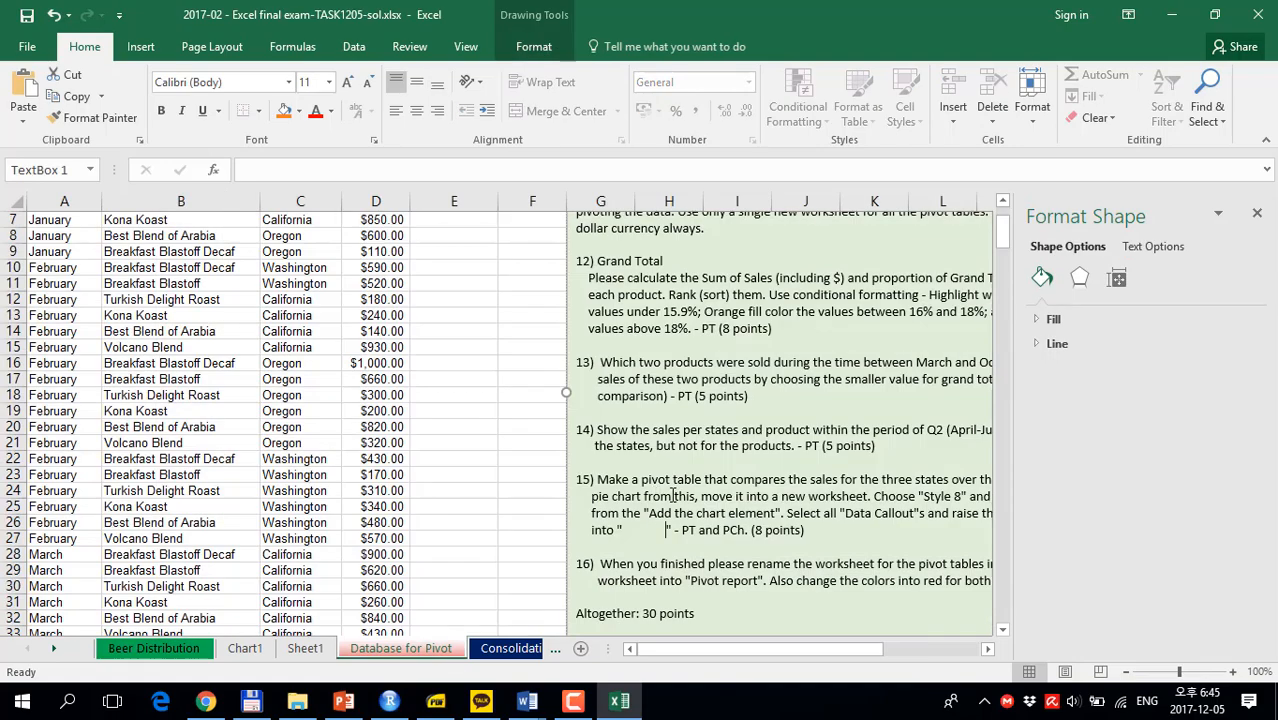
pyautogui.scroll(-5, 732, 545)
pyautogui.moveTo(732, 658); pyautogui.dragTo(787, 658)
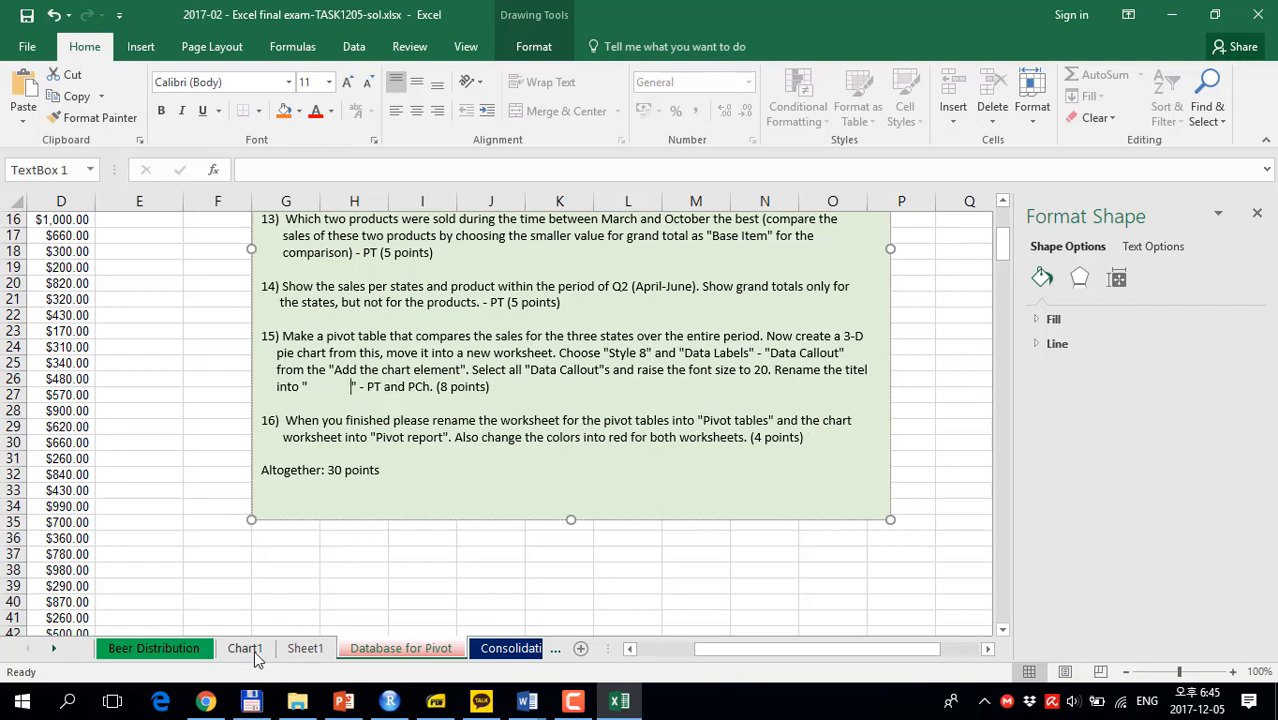
# Rename the worksheet holding the pivot tables, Sheet1, as "Pivot tables".
pyautogui.click(306, 649)
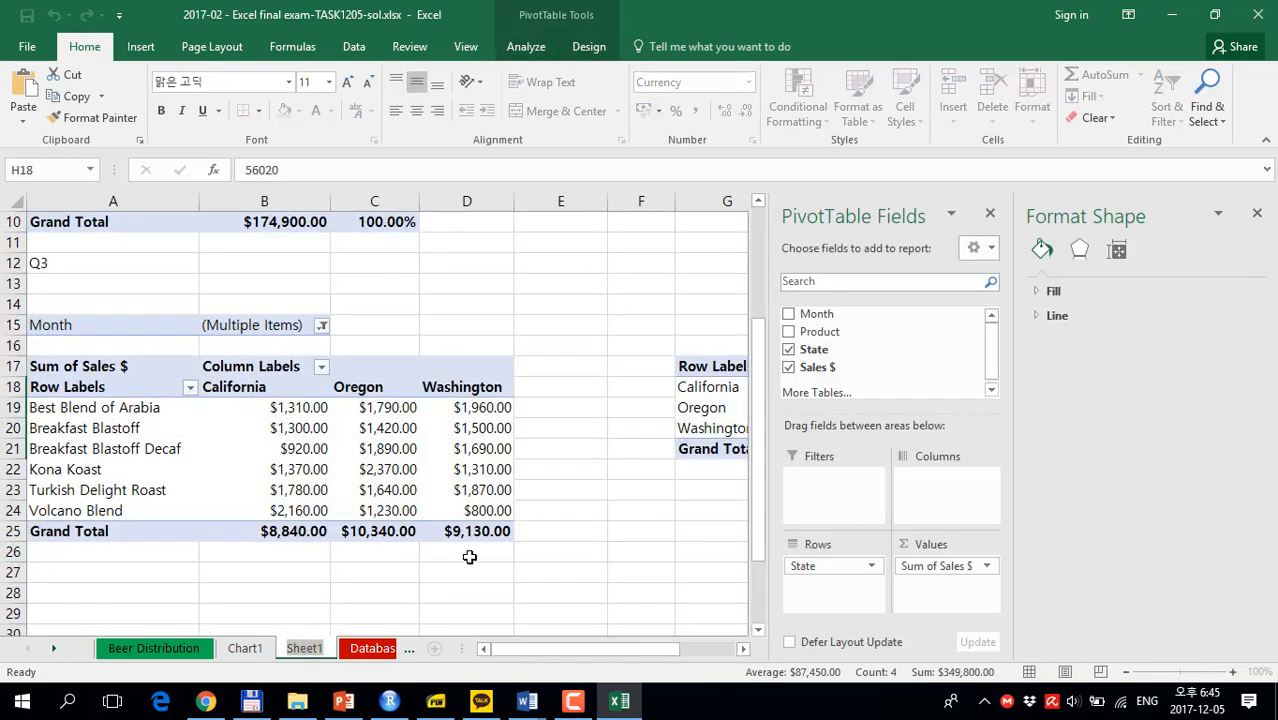
pyautogui.write('Pivot tables')
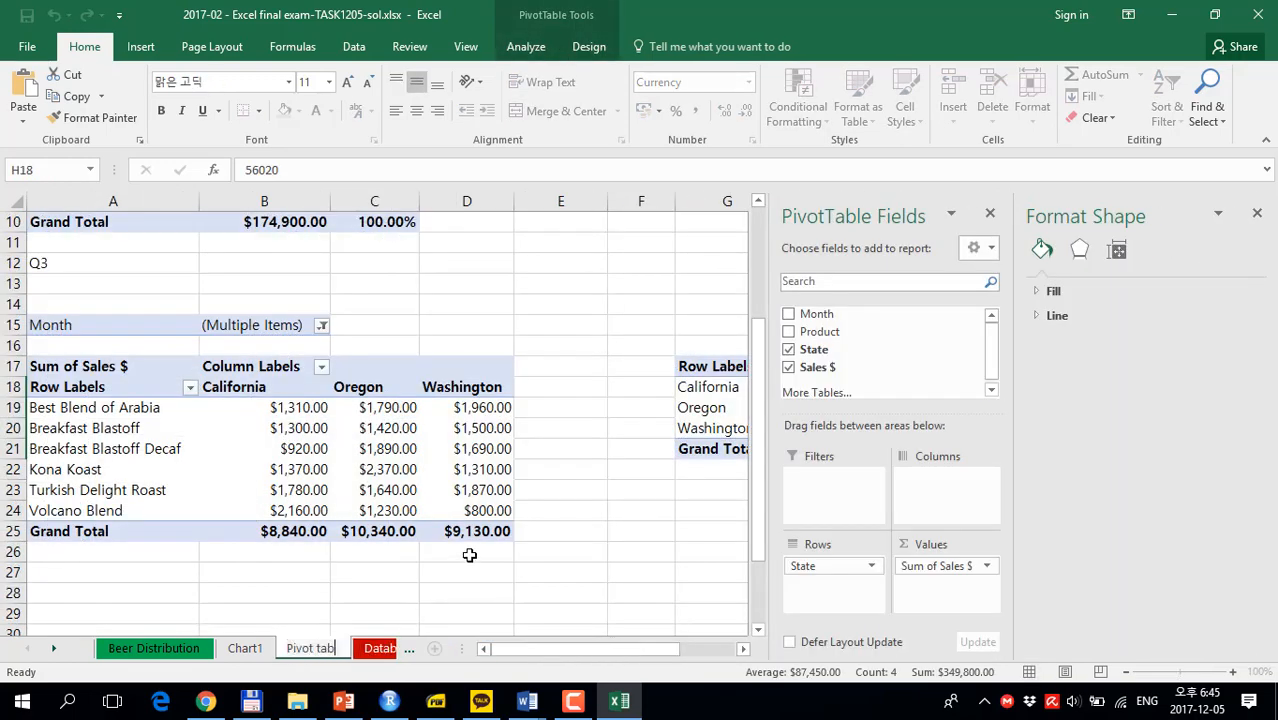
pyautogui.press('Return')
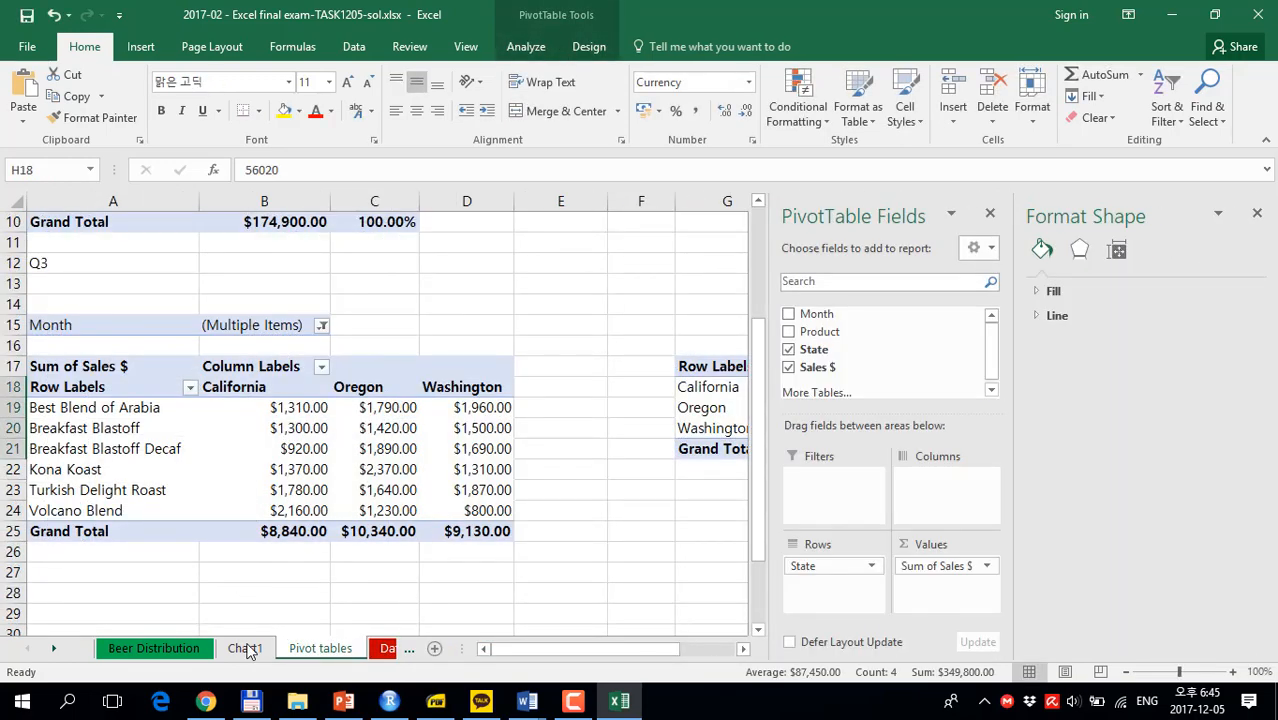
# Check the chart sheet's required name in task 16 and rename Chart1 as "Pivot report".
pyautogui.click(388, 650)
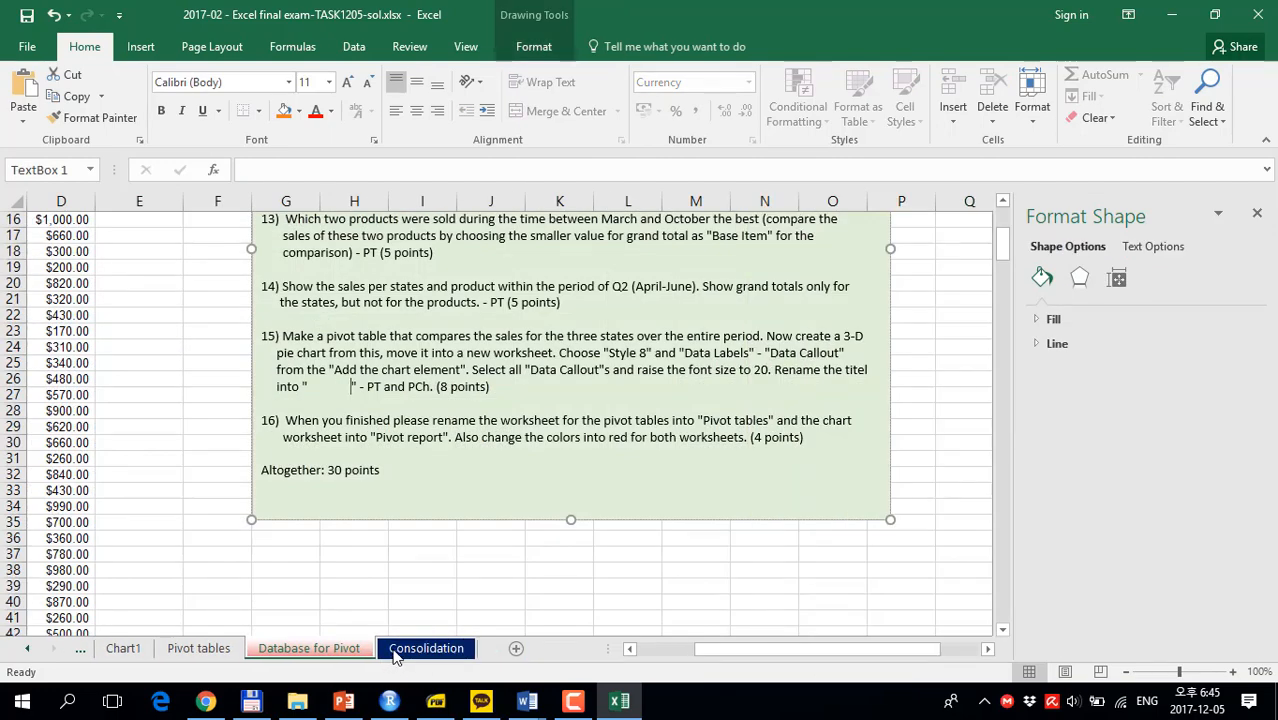
pyautogui.click(132, 645)
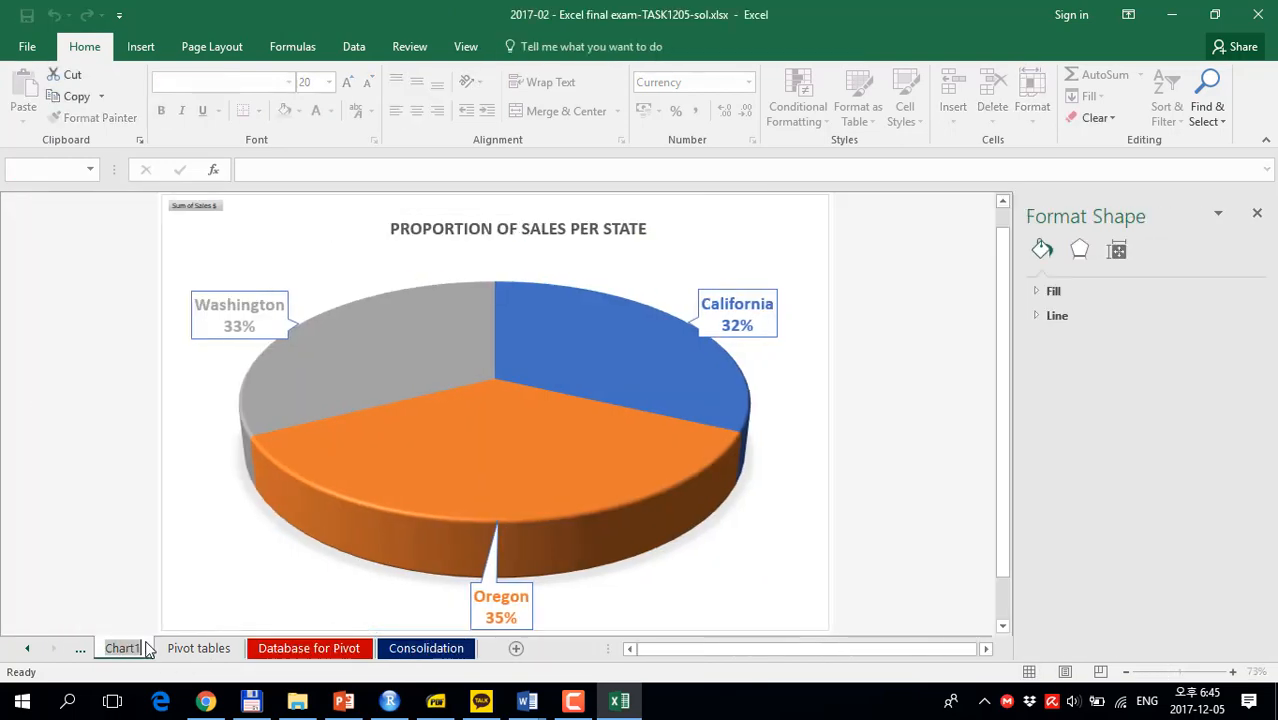
pyautogui.write('Pivo')
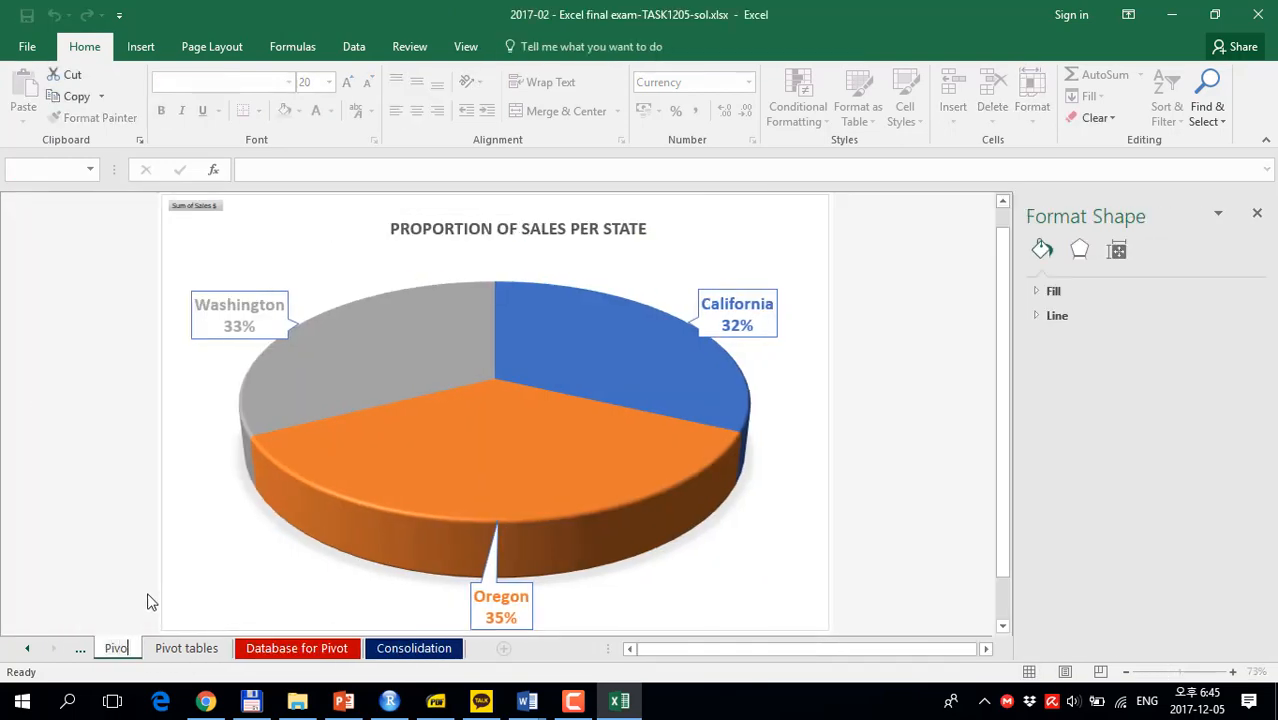
pyautogui.write('t report')
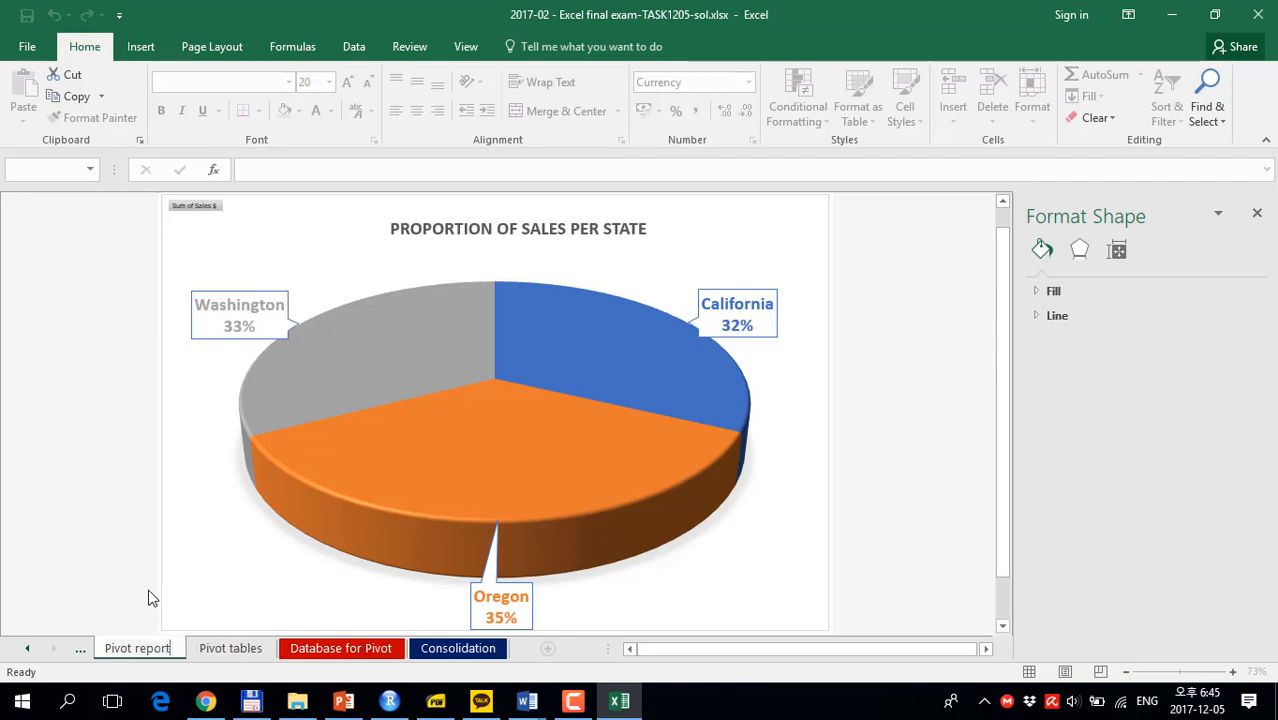
pyautogui.press('Return')
# Group the Pivot report and Pivot tables sheets, set their tab colour to standard red, and return ungrouped to Database for Pivot.
pyautogui.keyDown('ctrl'); pyautogui.click(218, 652); pyautogui.keyUp('ctrl')
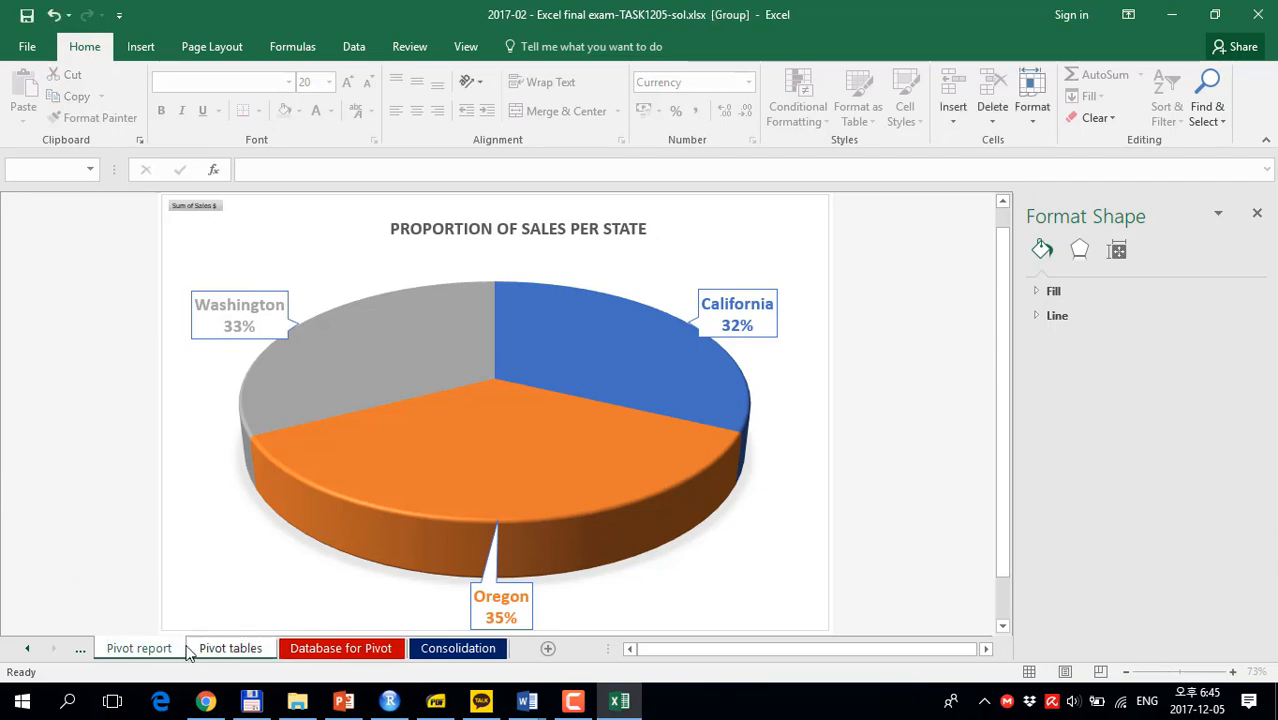
pyautogui.rightClick(220, 652)
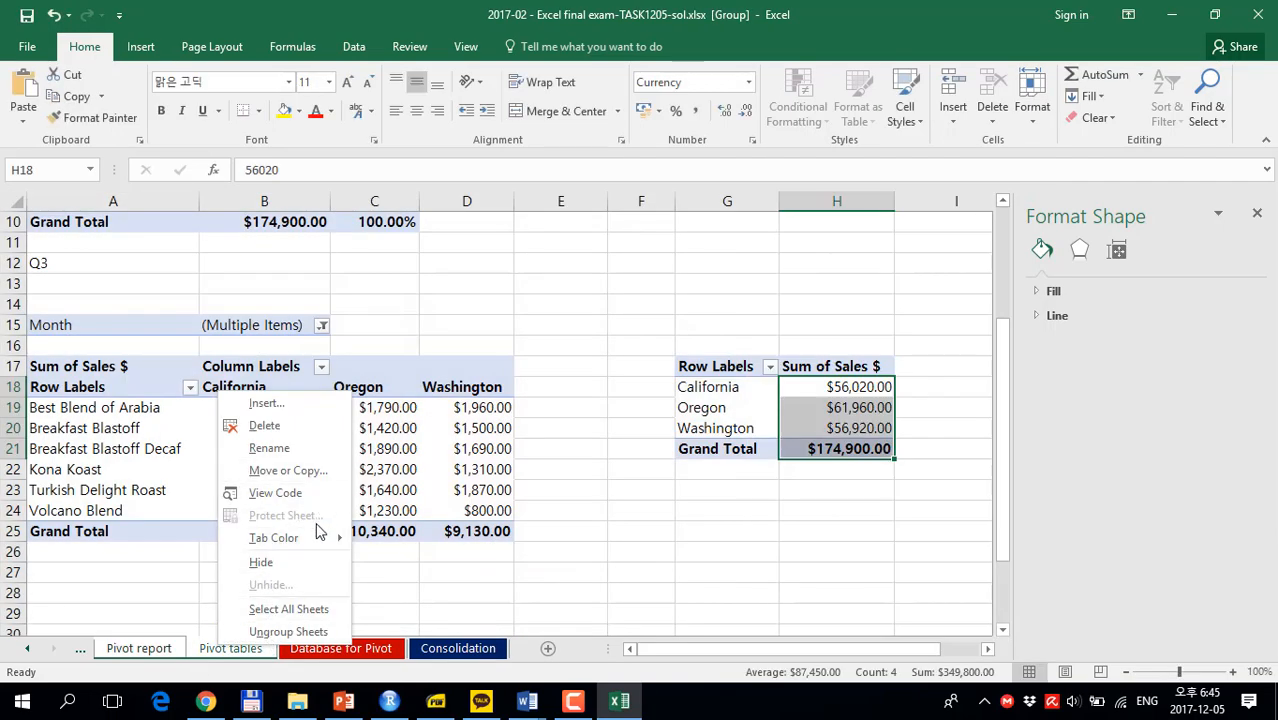
pyautogui.moveTo(320, 538)
pyautogui.click(375, 622)
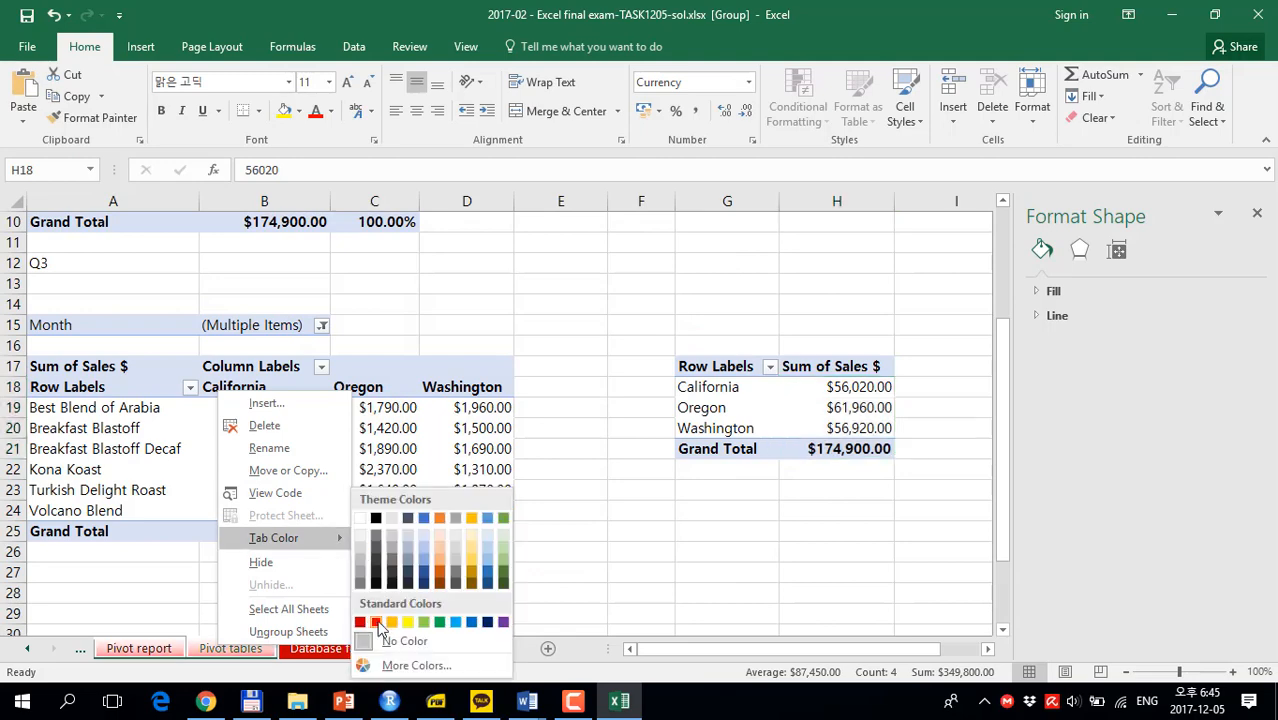
pyautogui.click(100, 594)
pyautogui.click(483, 555)
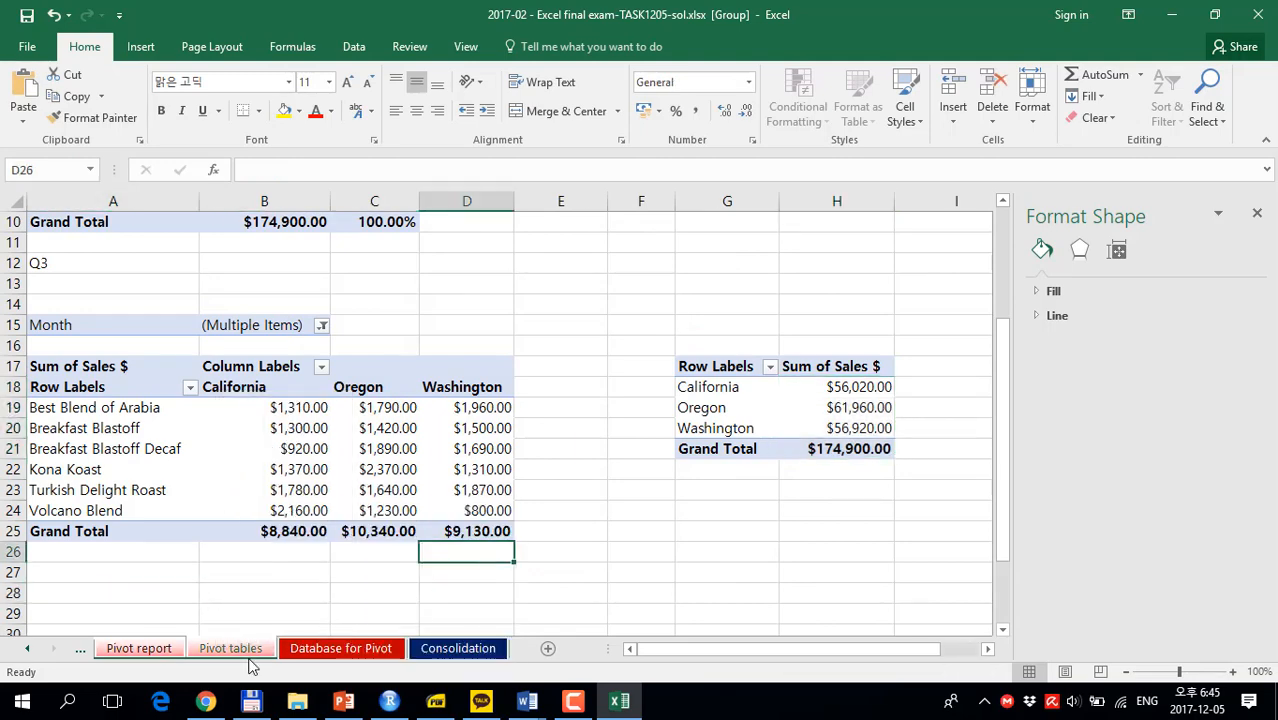
pyautogui.click(303, 656)
pyautogui.click(250, 655)
pyautogui.click(388, 654)
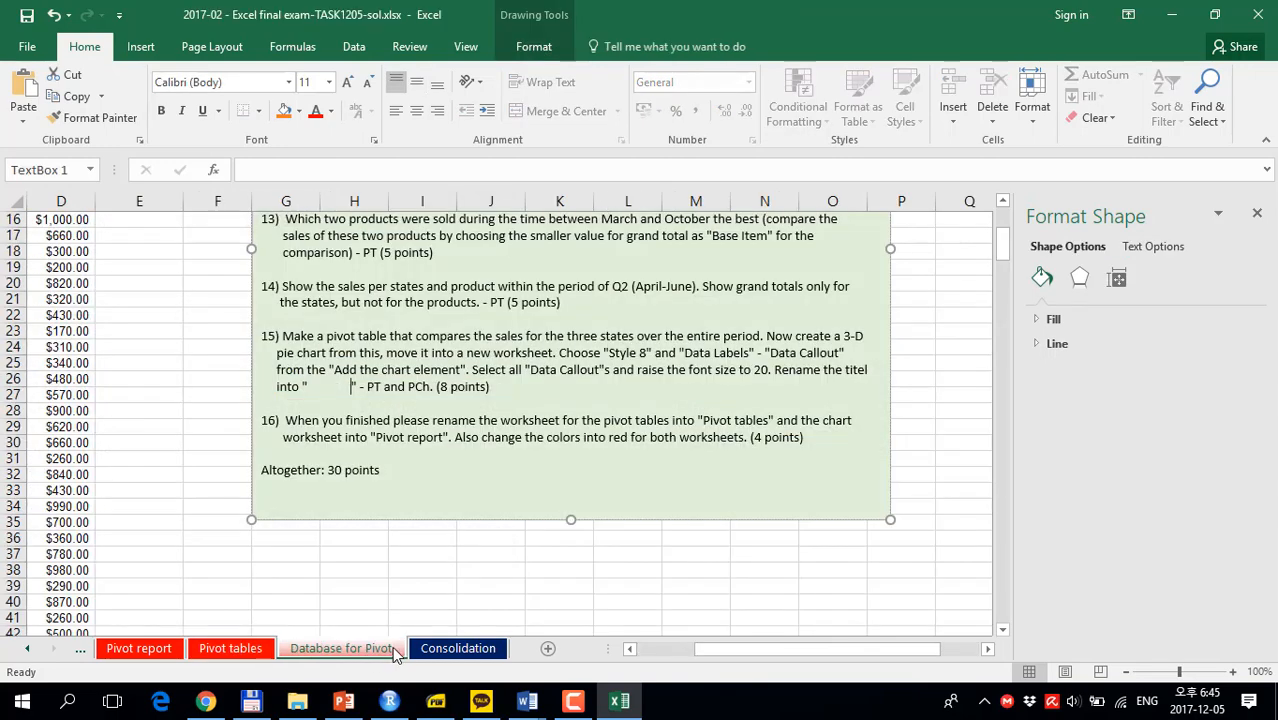